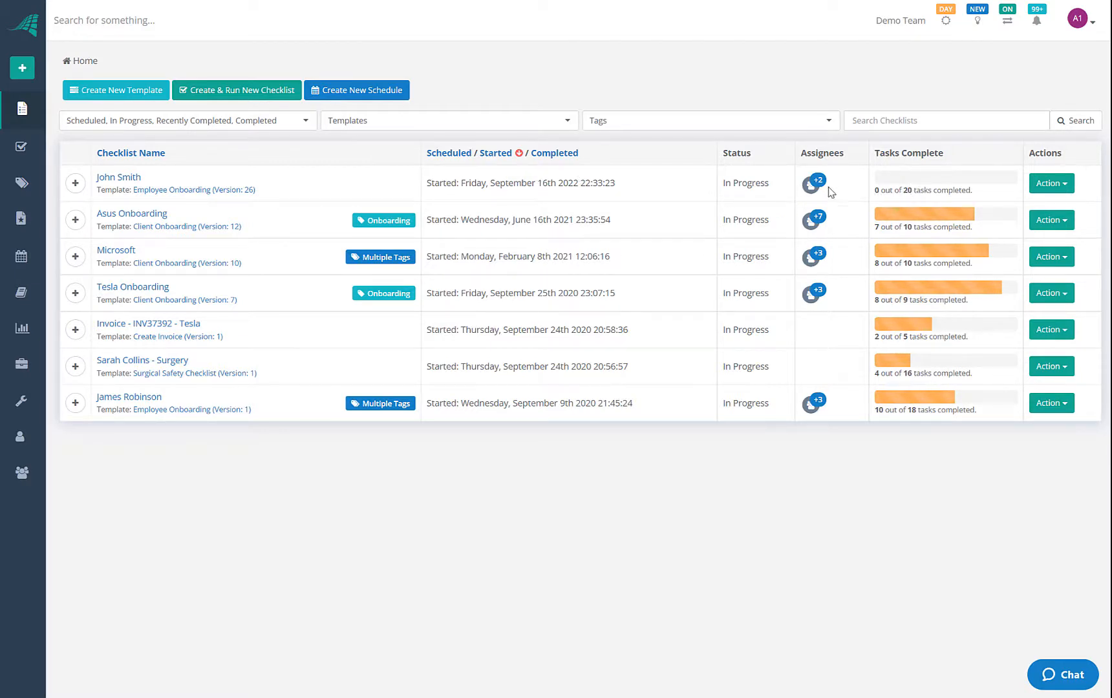
Expand Asus Onboarding and review who completed Create Contract and on which date
click(75, 221)
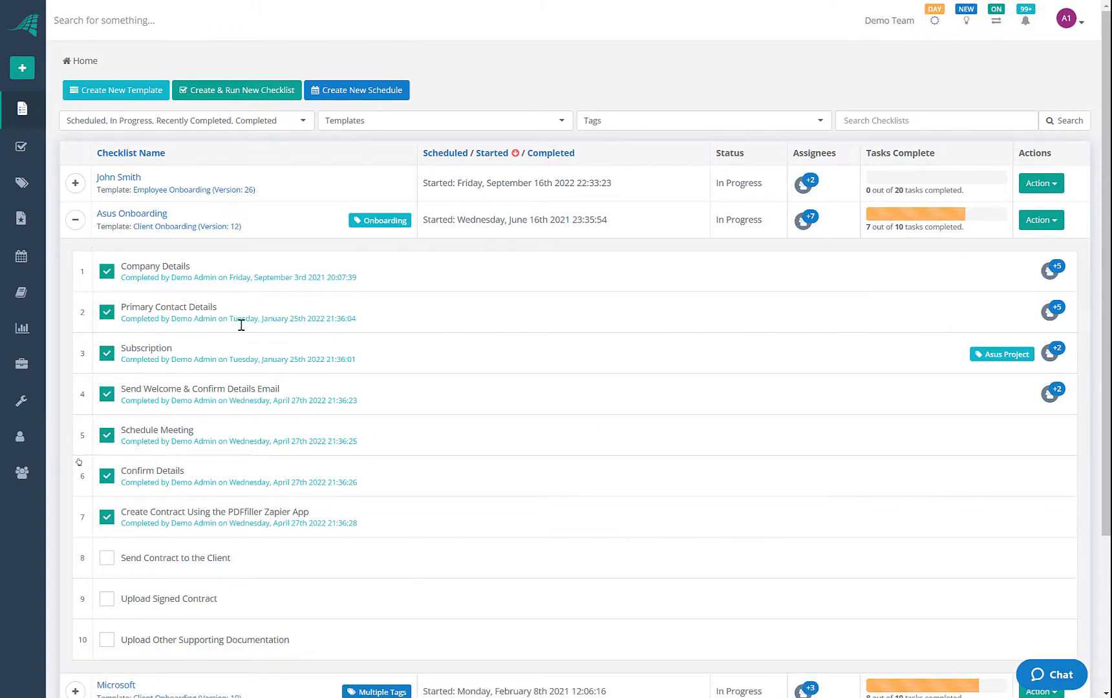
scroll(241, 324, down, 2)
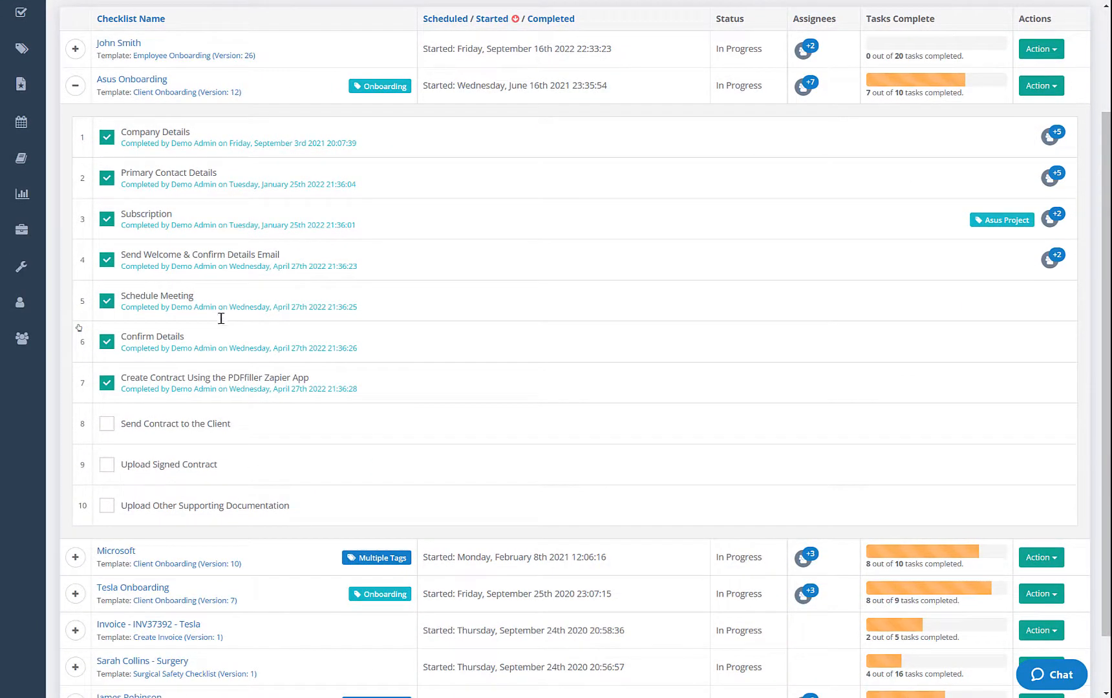
scroll(223, 365, down, 1)
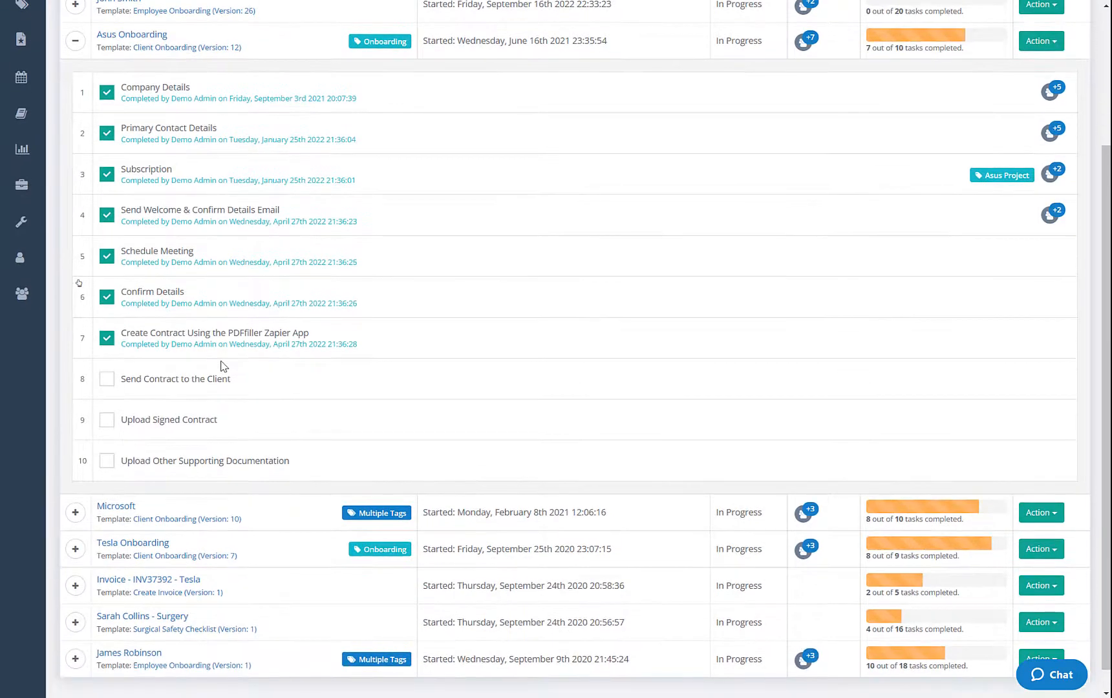
scroll(220, 365, up, 2)
scroll(176, 263, up, 2)
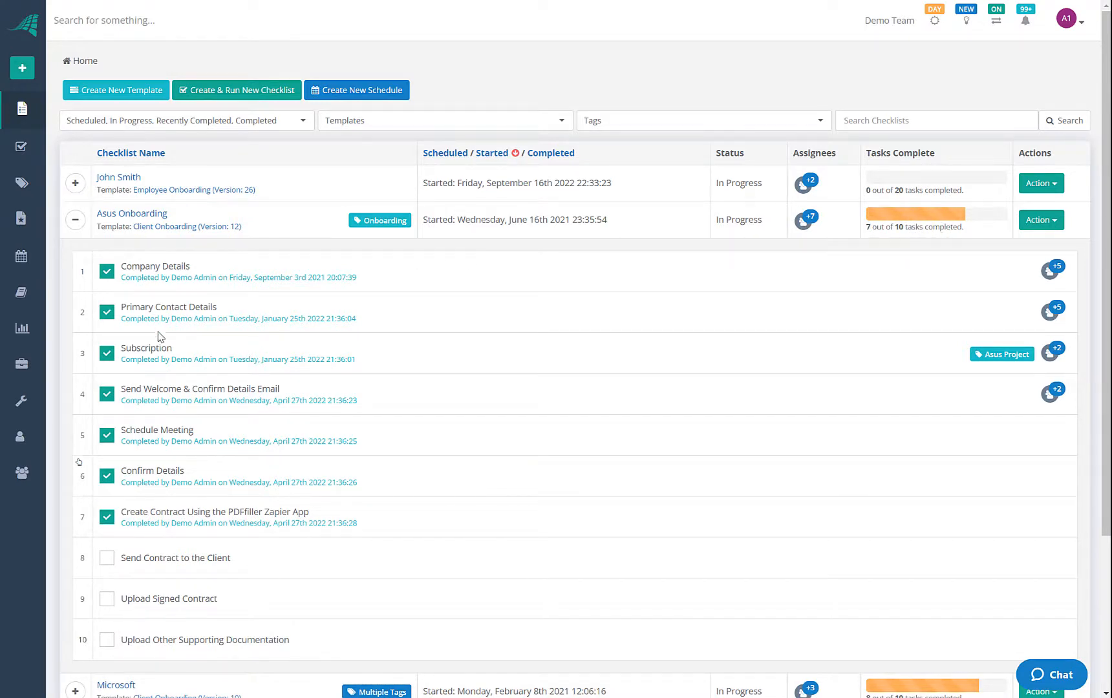
scroll(159, 422, down, 3)
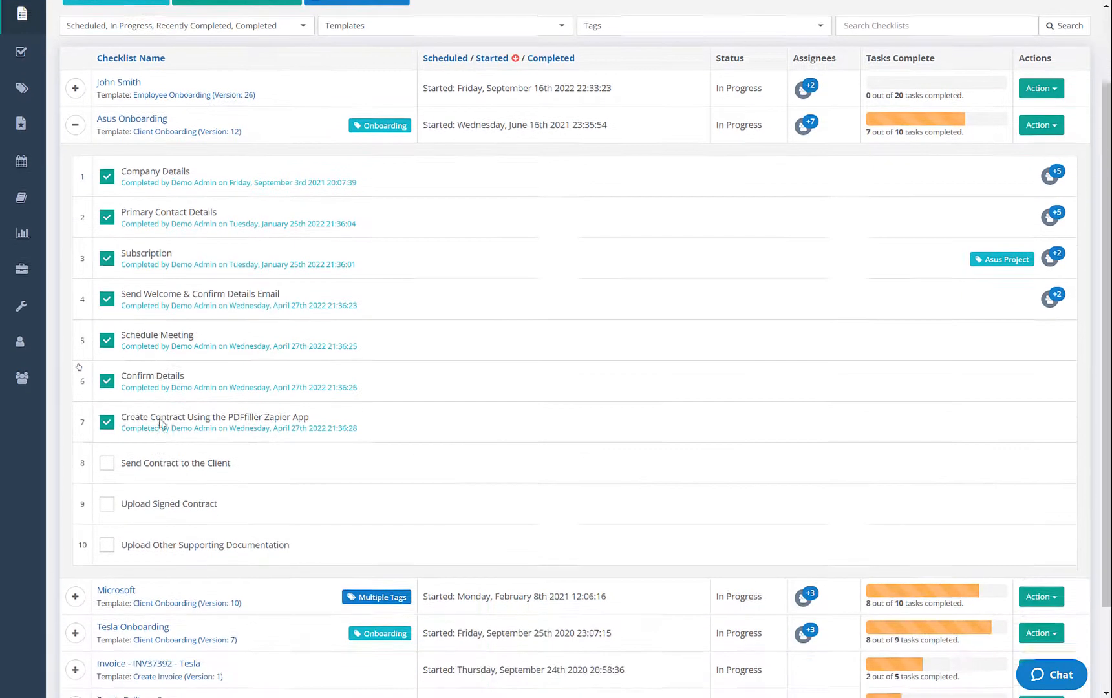
drag(172, 388, 359, 392)
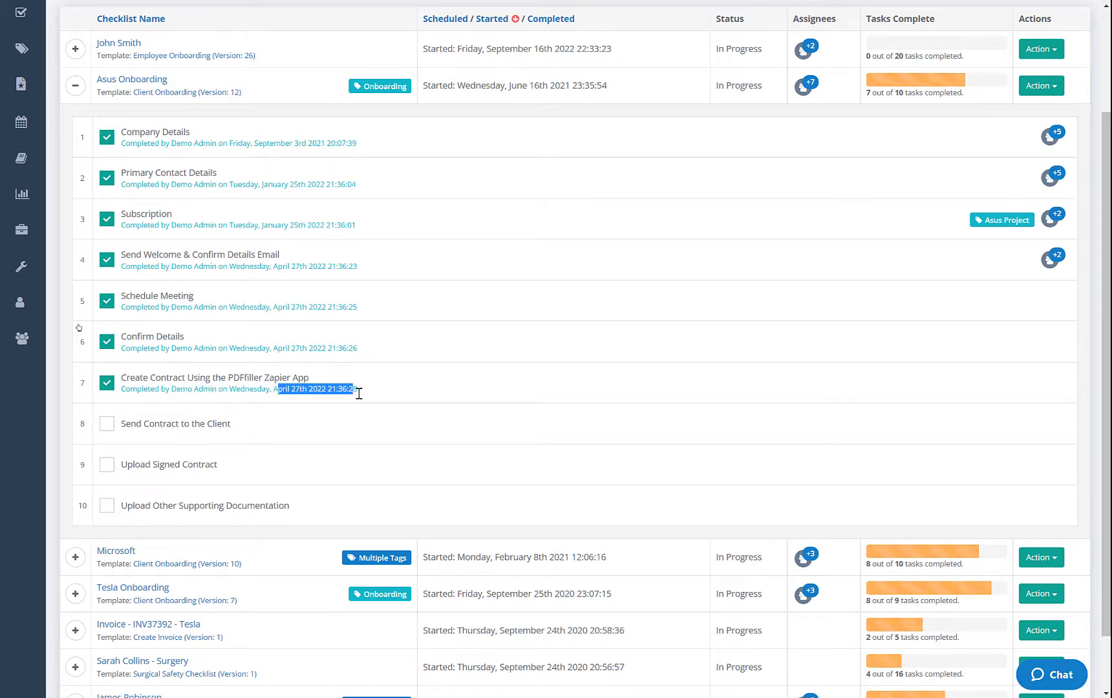
click(201, 417)
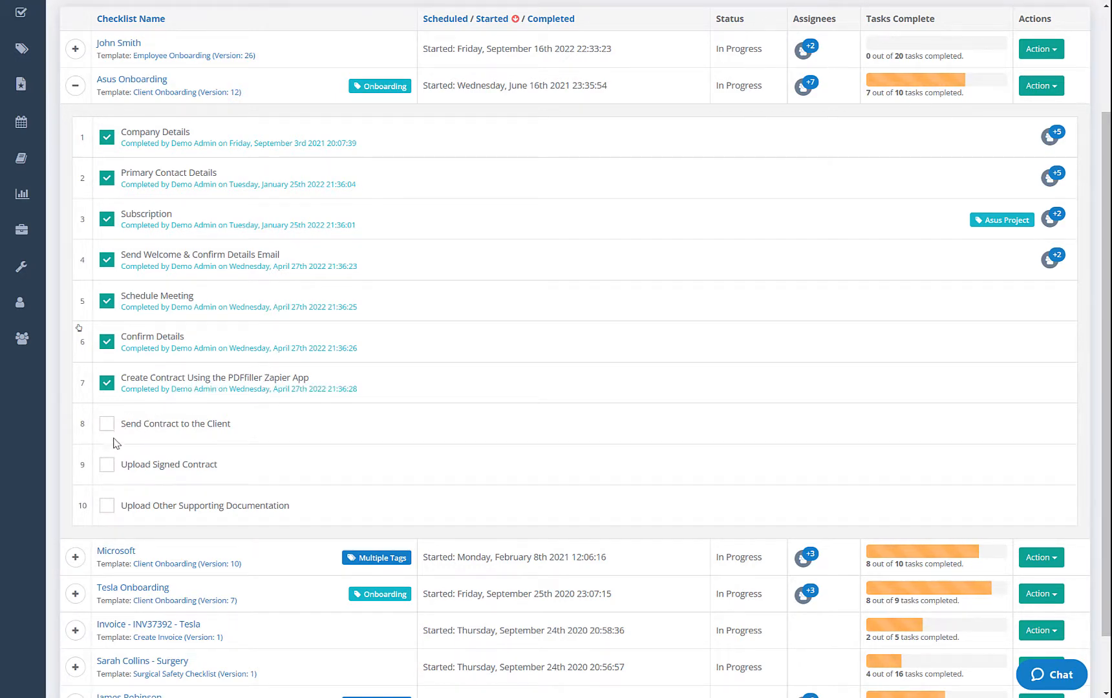
Tick 'Send Contract to the Client' as done, reaching 8 of 10, and collapse the row
scroll(124, 427, up, 3)
scroll(129, 390, down, 1)
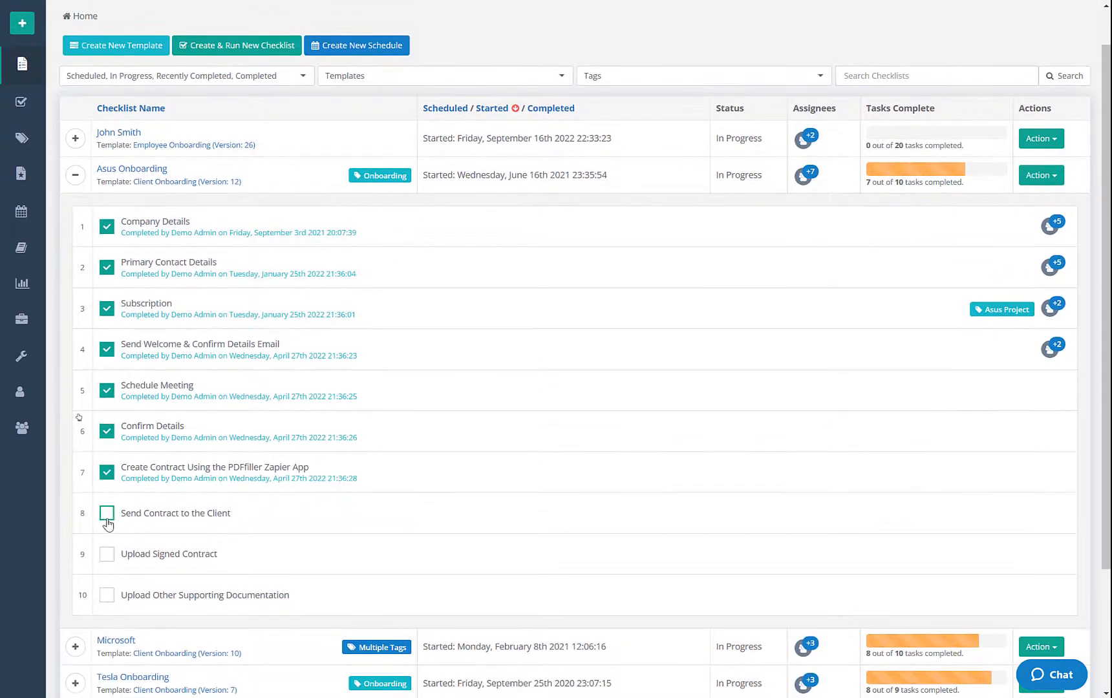
click(107, 518)
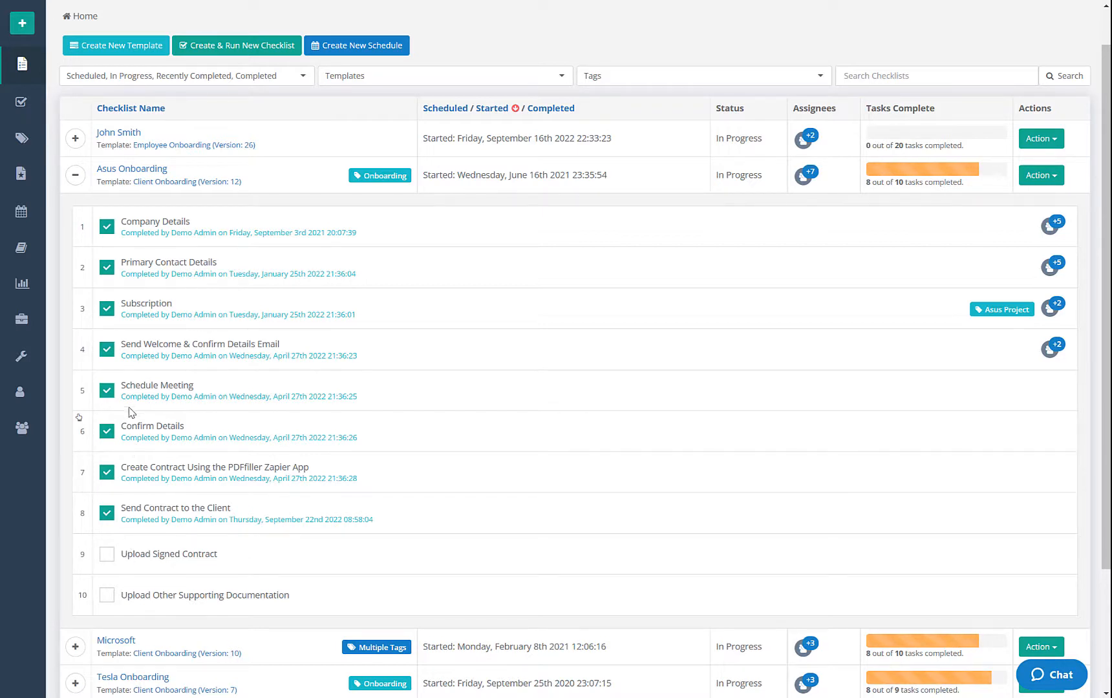
scroll(119, 359, up, 1)
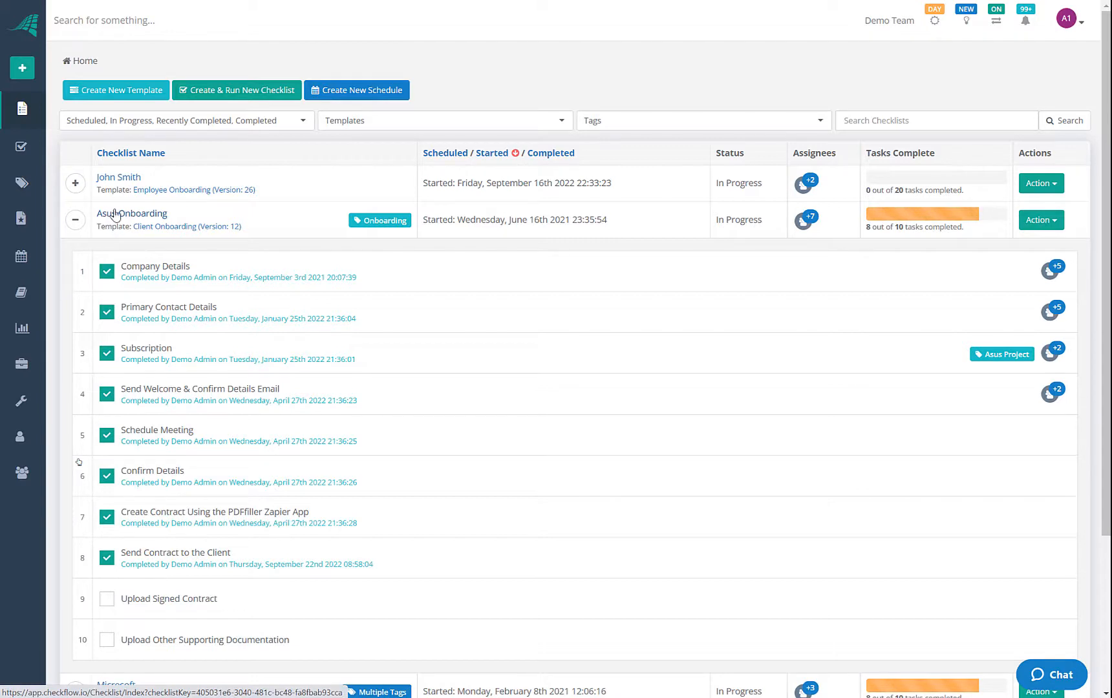
click(75, 220)
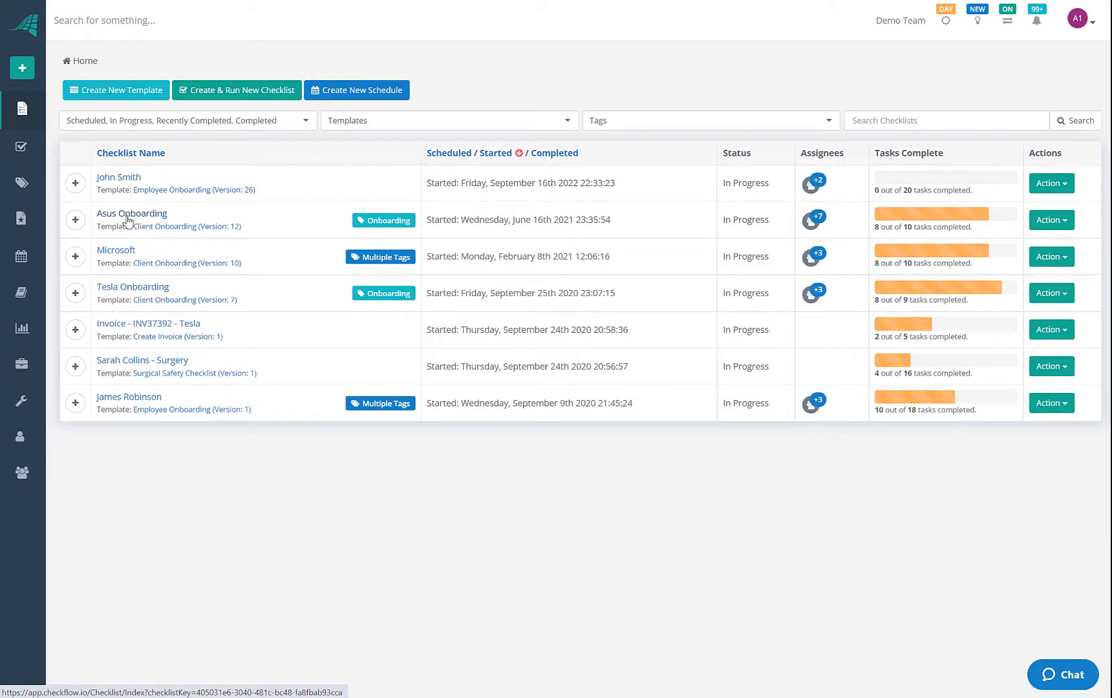
Open Asus Onboarding and step through its tasks from Primary Contact Details to Send Contract to the Client
click(127, 218)
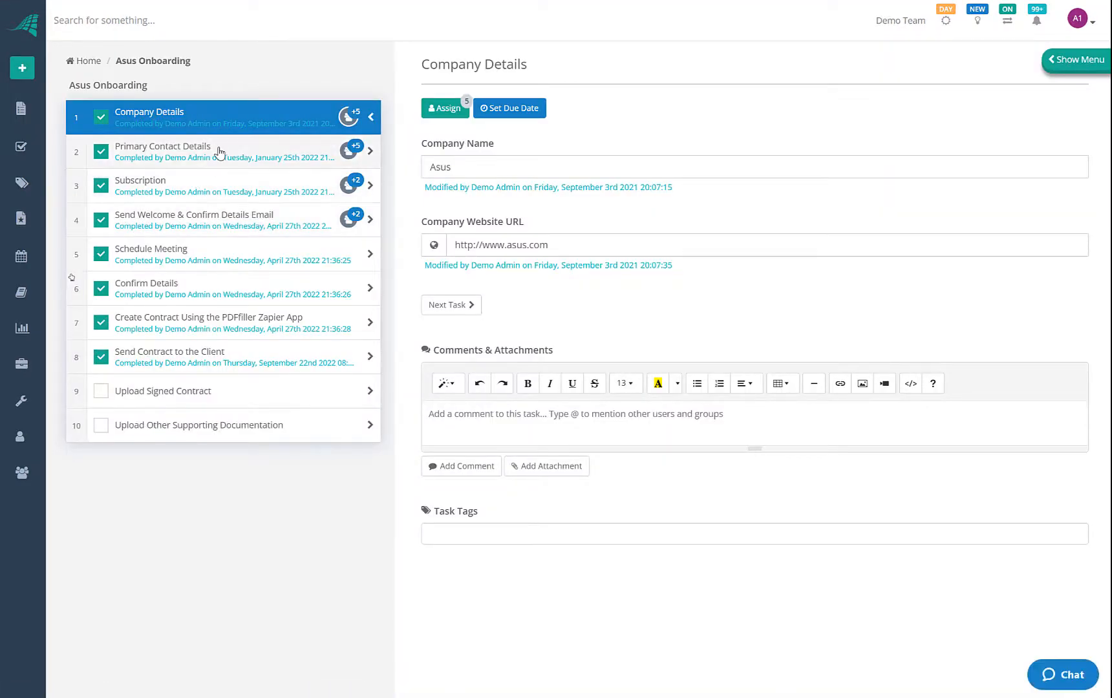
mouse_move(356, 124)
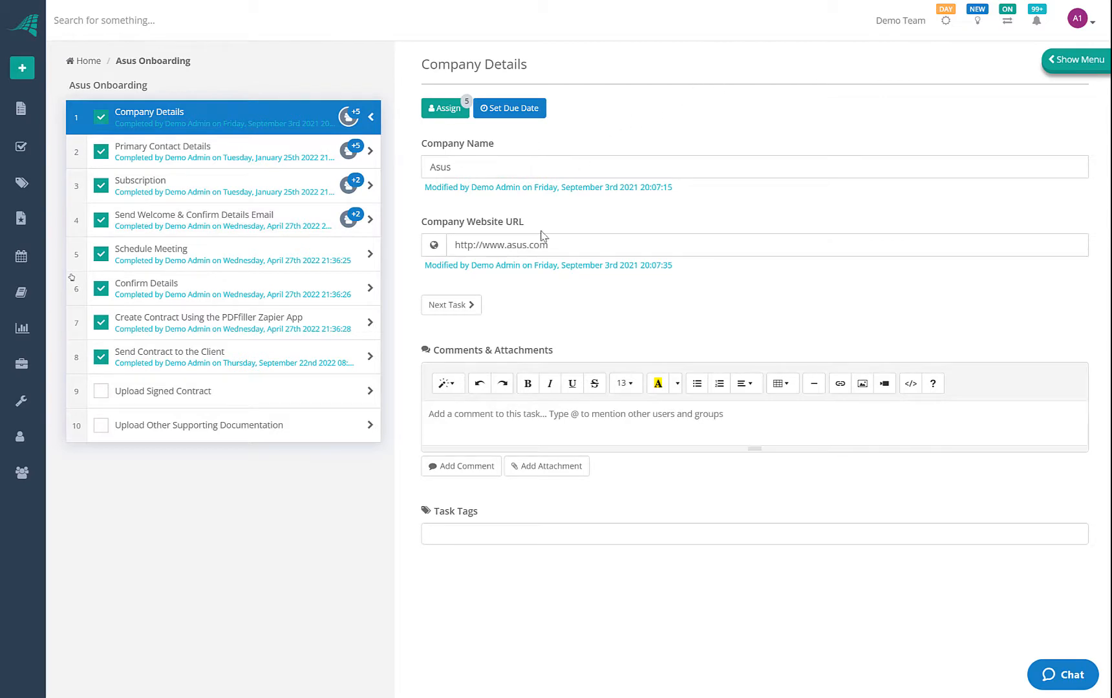
click(234, 150)
click(234, 191)
click(236, 226)
click(239, 265)
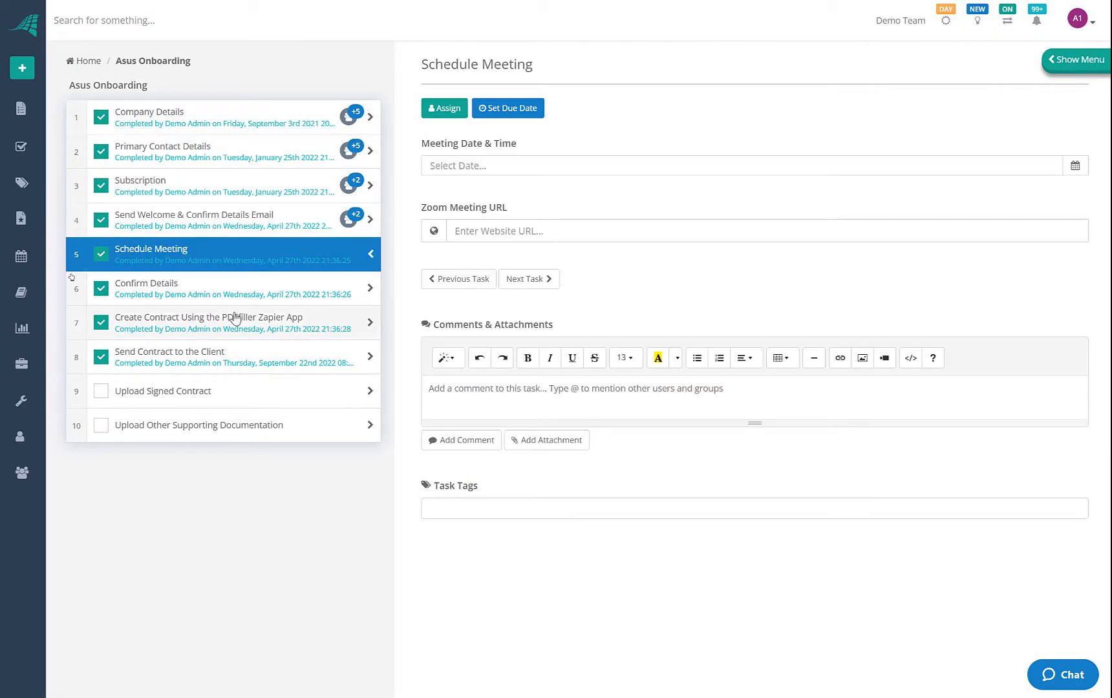
click(232, 320)
click(240, 291)
click(250, 321)
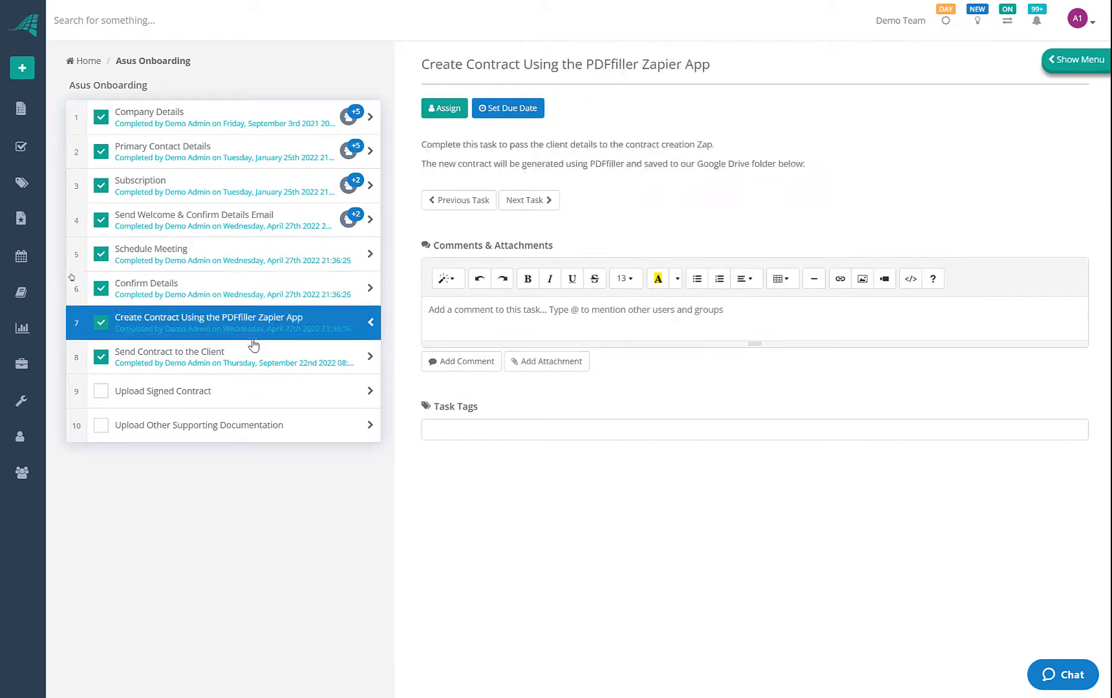
click(252, 352)
Revisit Company Details, Subscription and Create Contract, finishing on the filled Primary Contact Details task
click(242, 126)
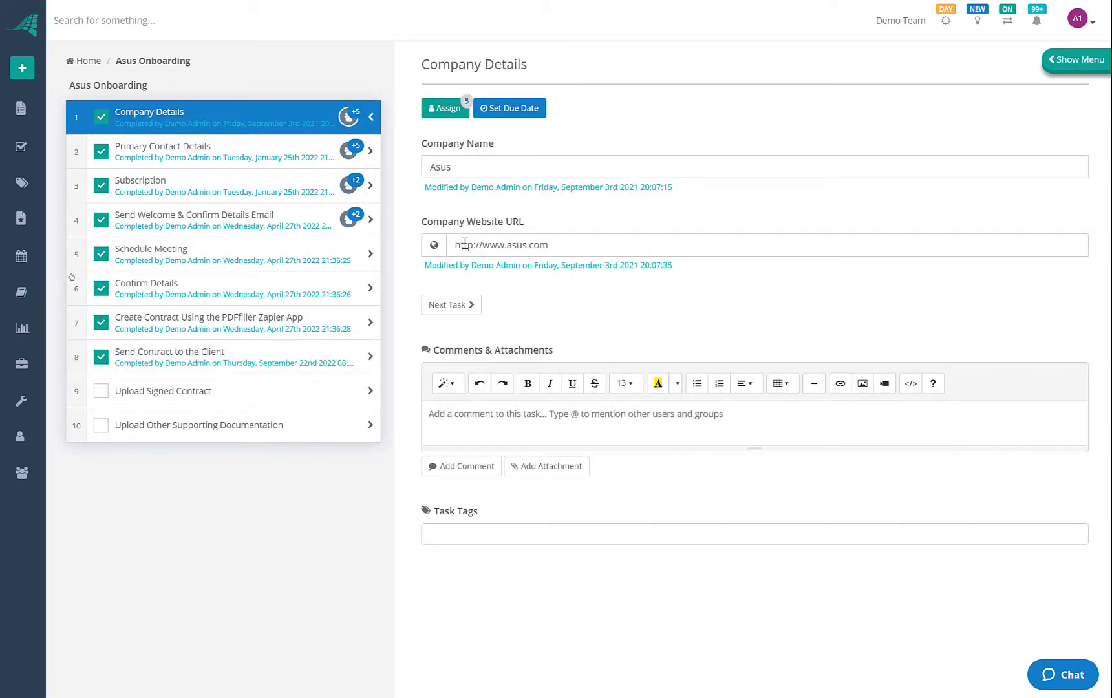
click(301, 191)
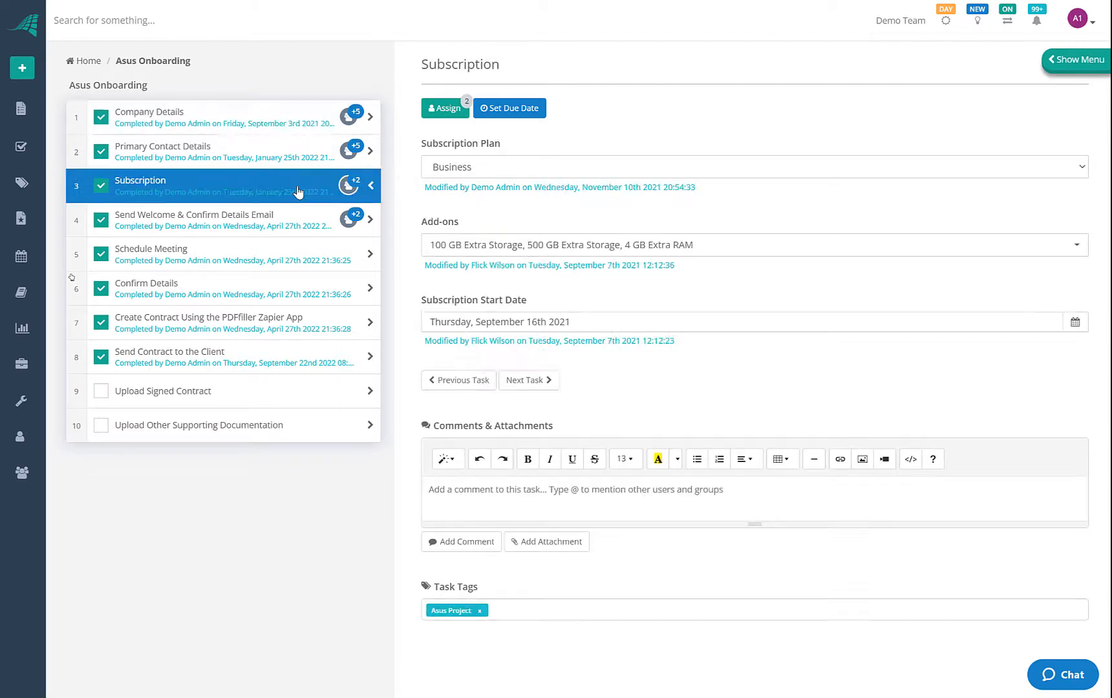
click(295, 131)
click(479, 167)
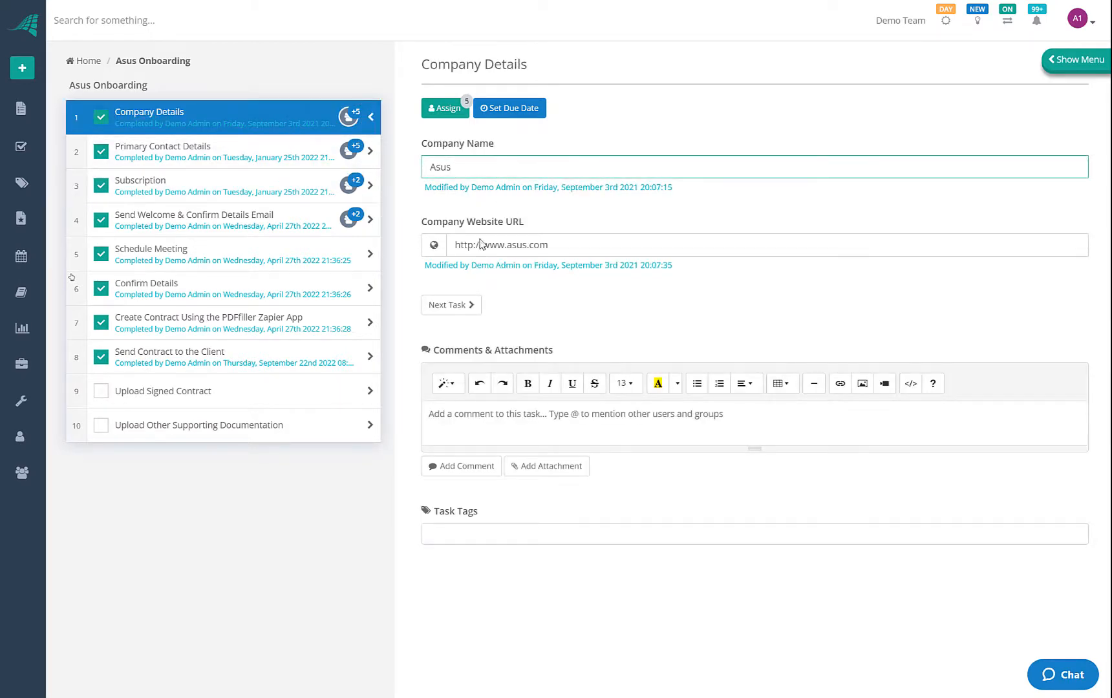
click(256, 194)
click(266, 262)
click(266, 320)
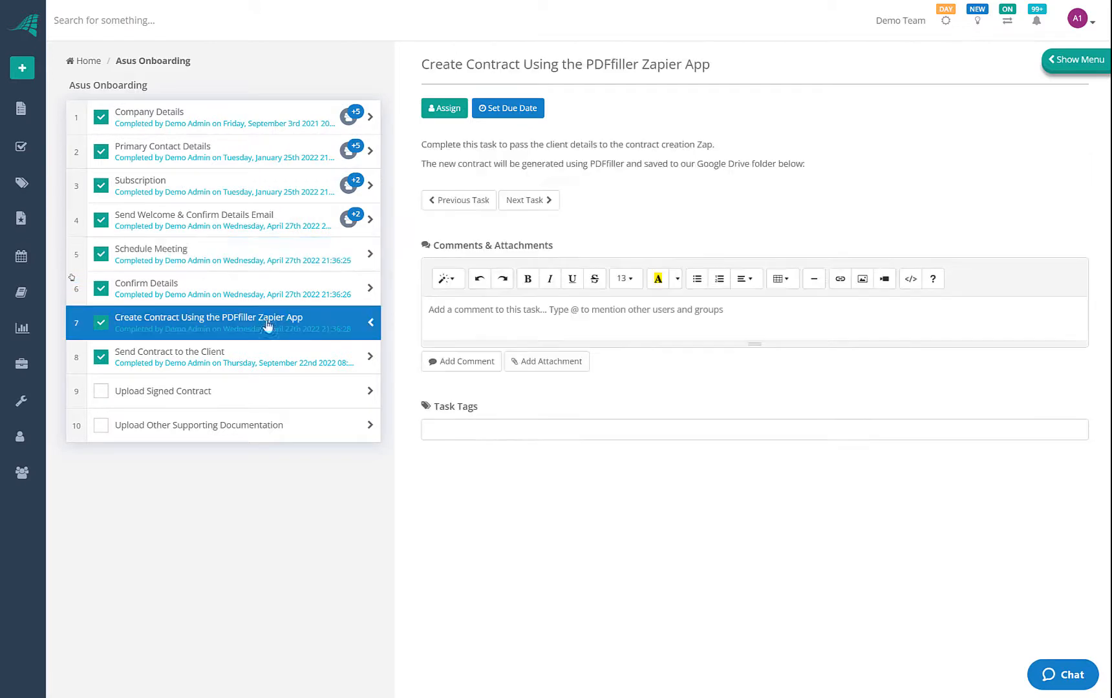
drag(431, 144, 808, 167)
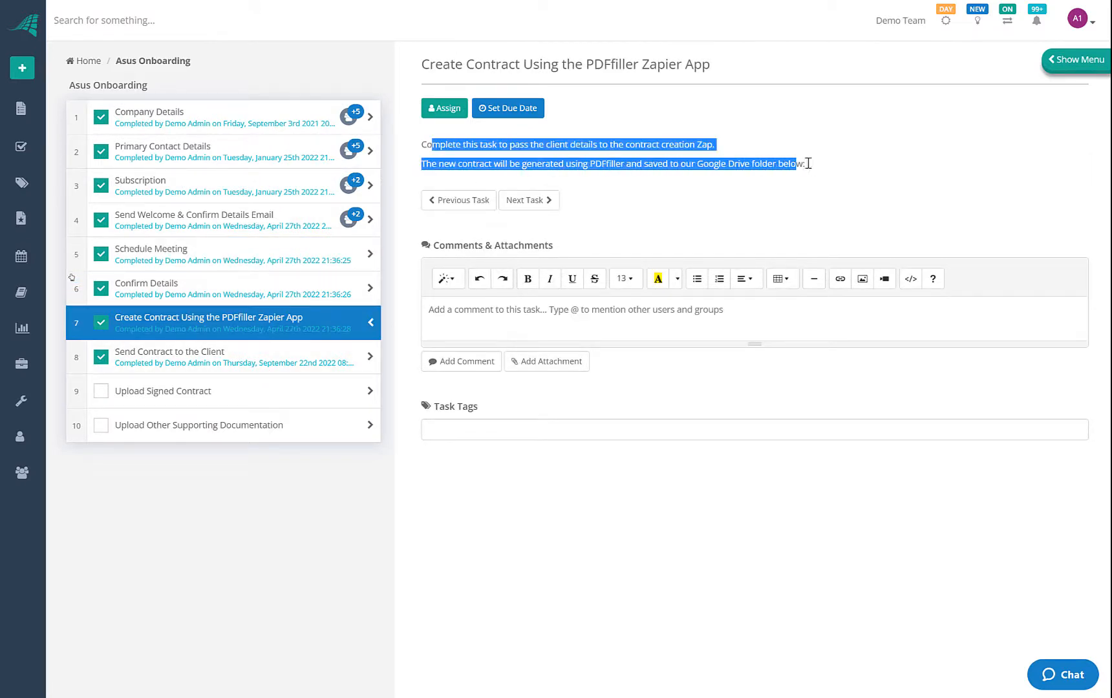
click(808, 167)
click(194, 145)
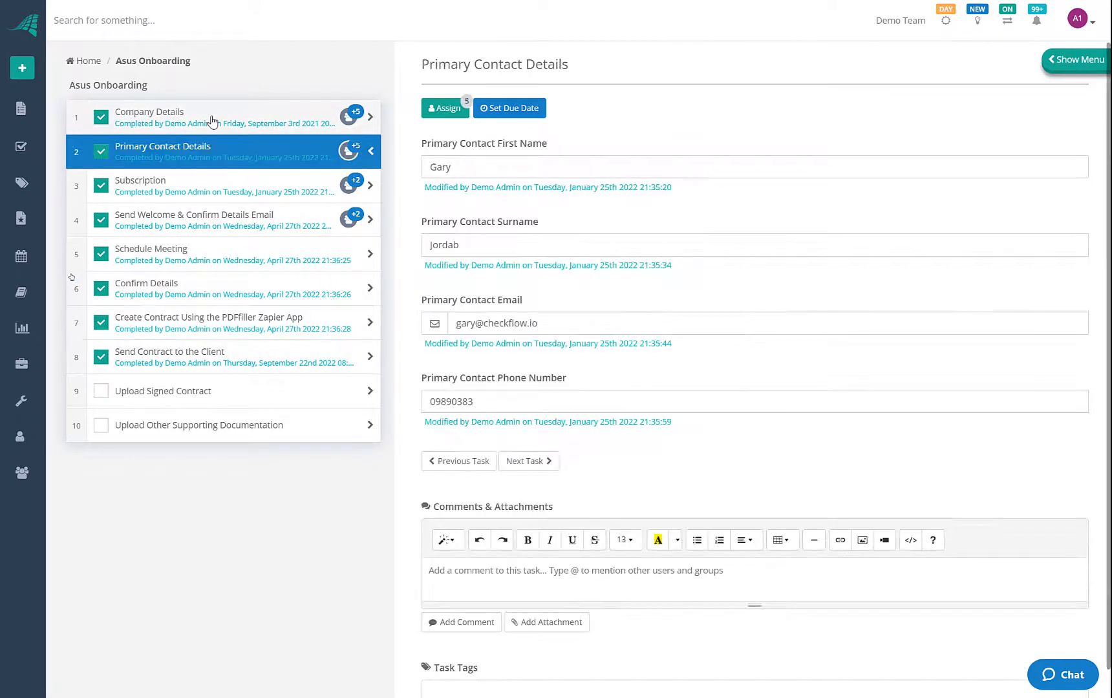
click(237, 129)
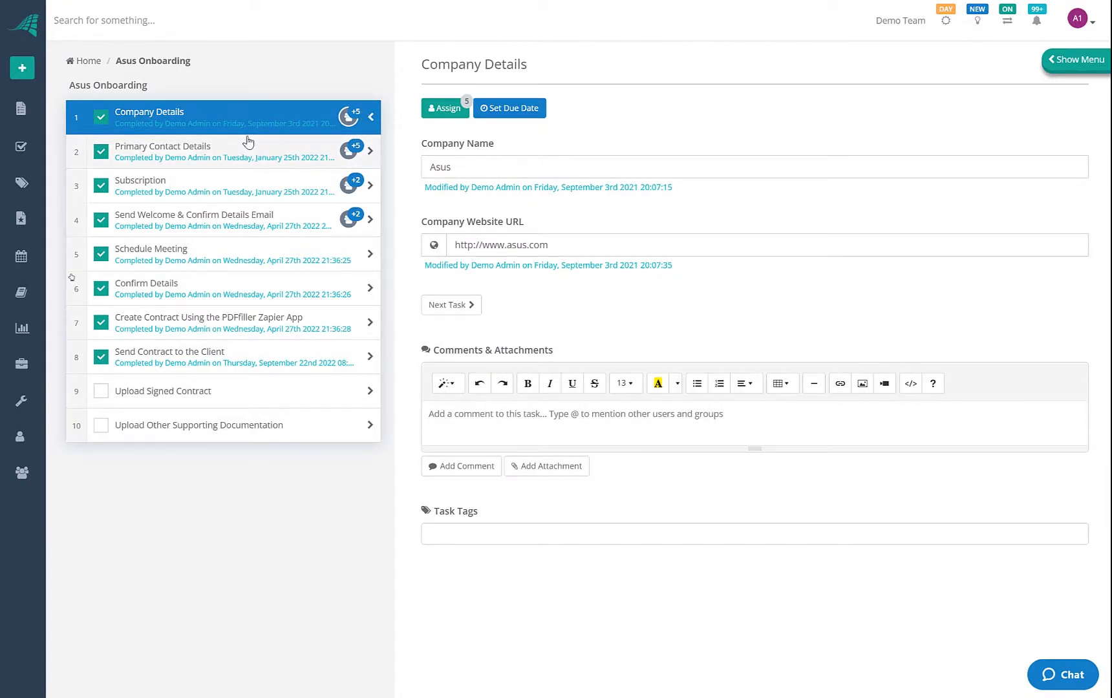
click(273, 152)
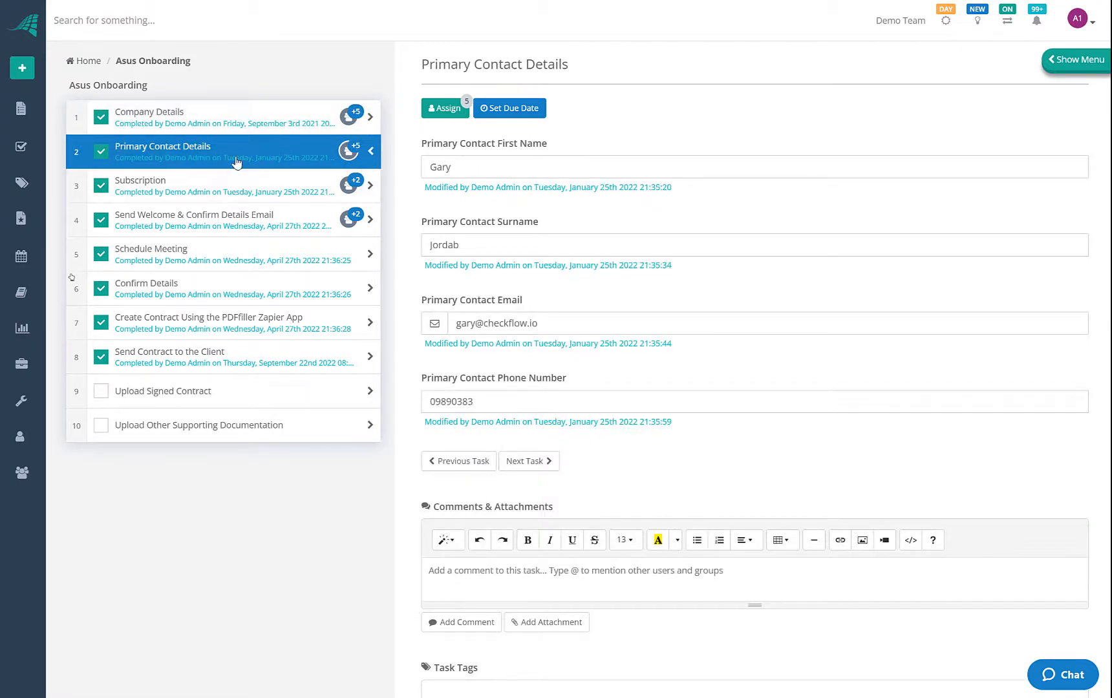
Go back to the Home page listing the seven in-progress checklists
click(35, 110)
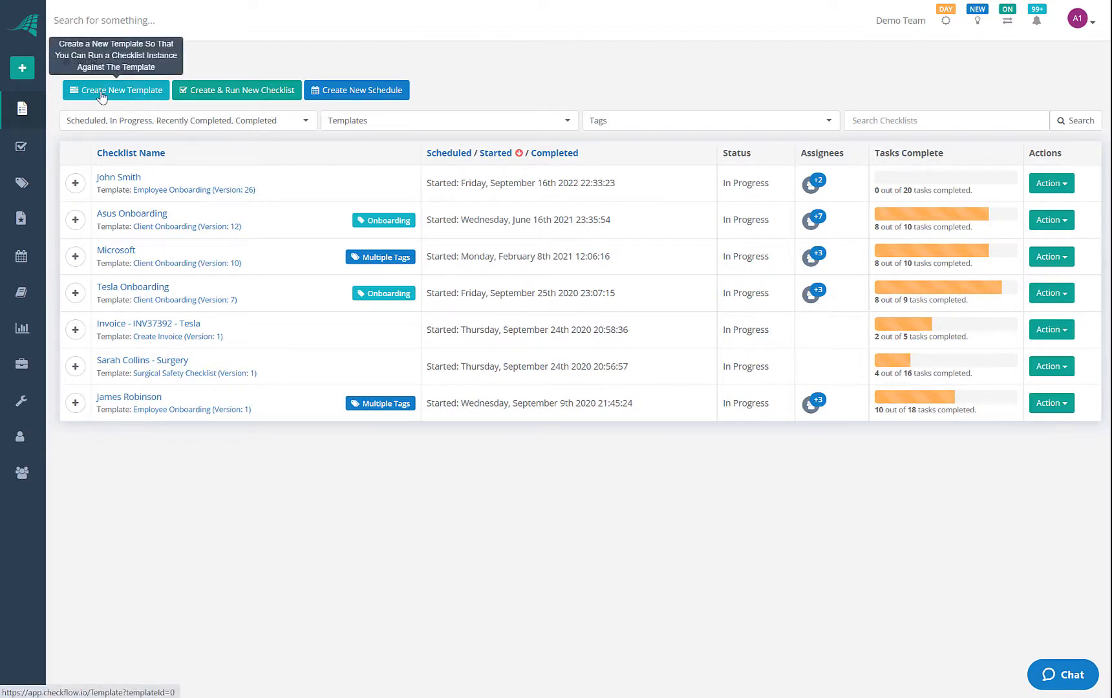
Create a New Blank Template from the green + menu
click(130, 92)
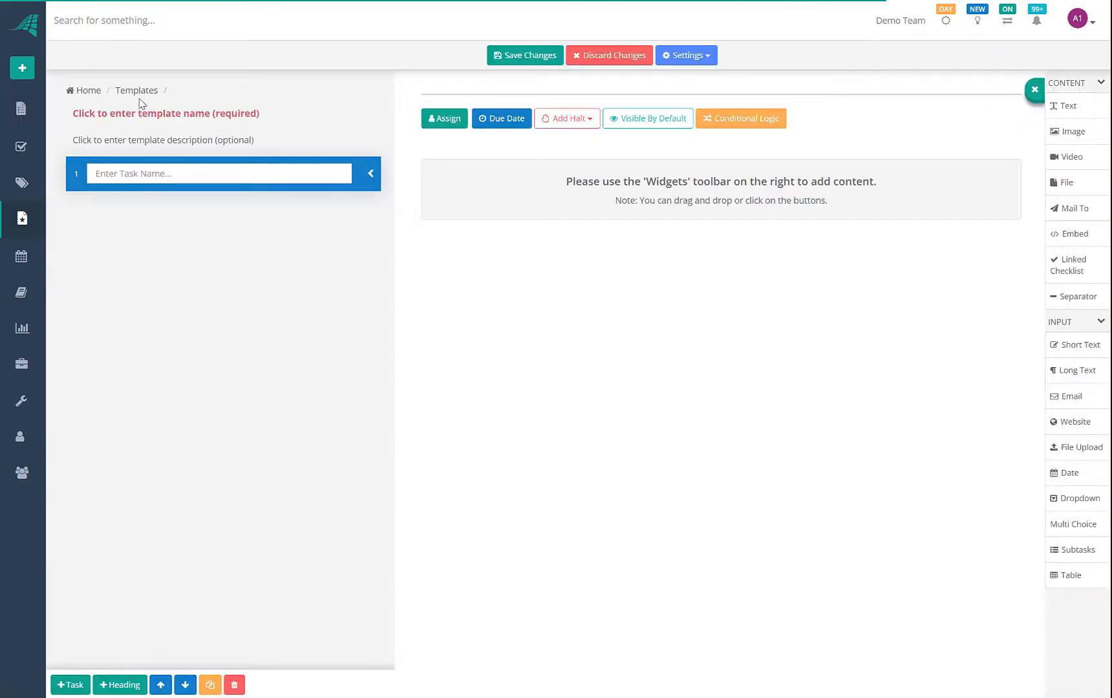
click(22, 69)
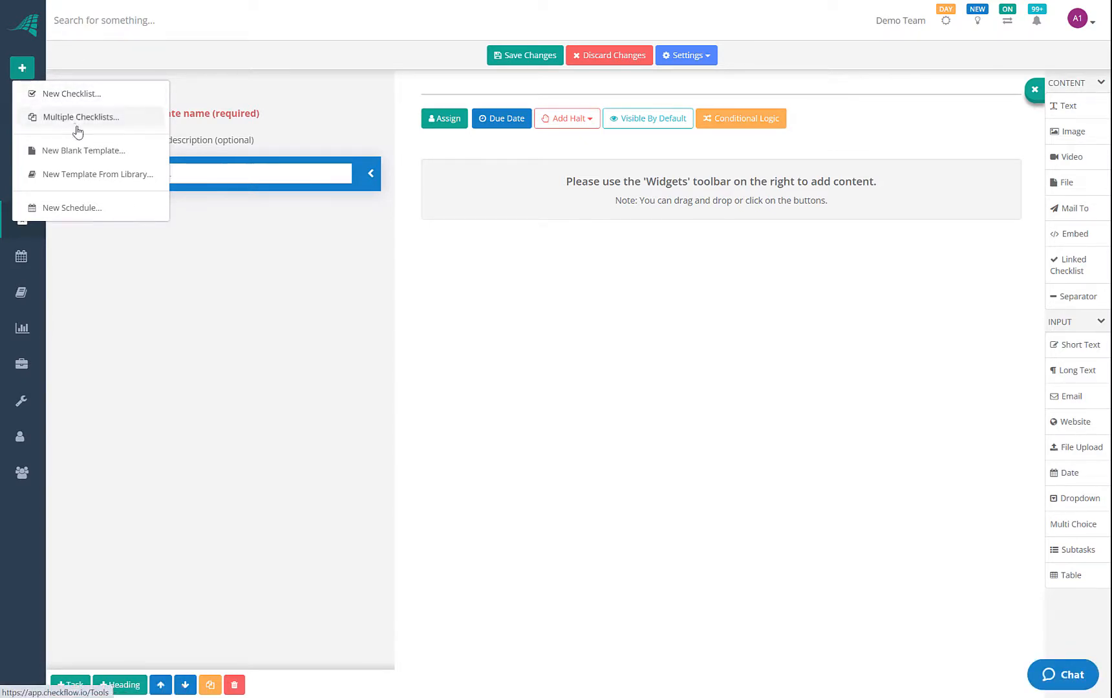
click(87, 153)
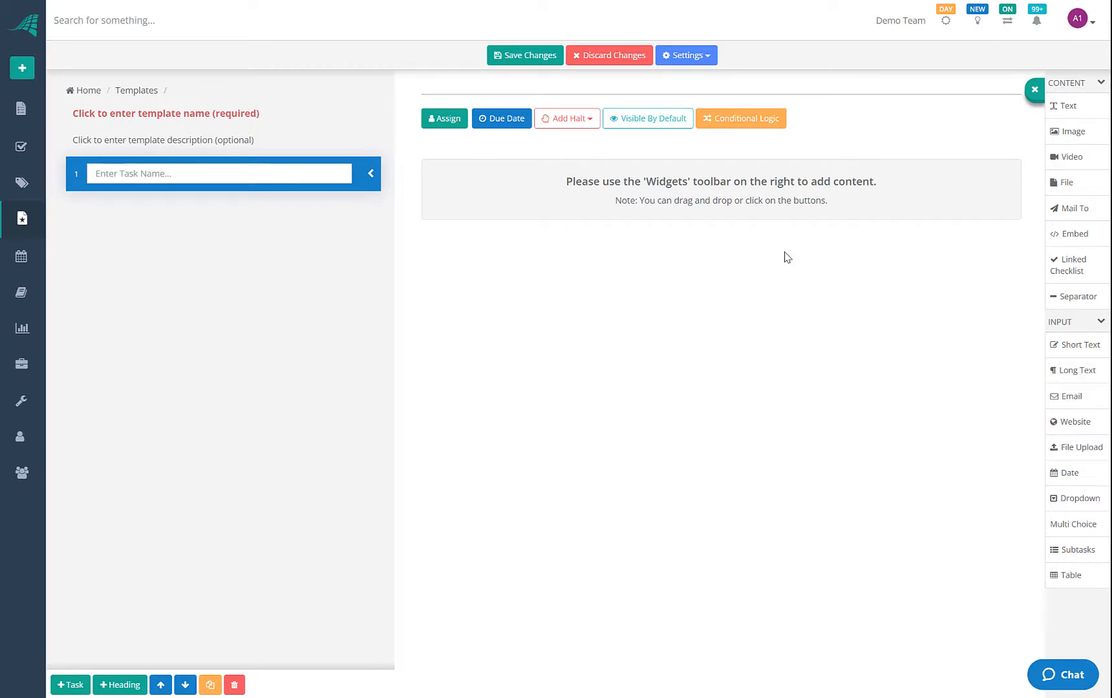
Name the template 'Demo Template' and its first task 'Task 1'
click(171, 121)
text(Demo)
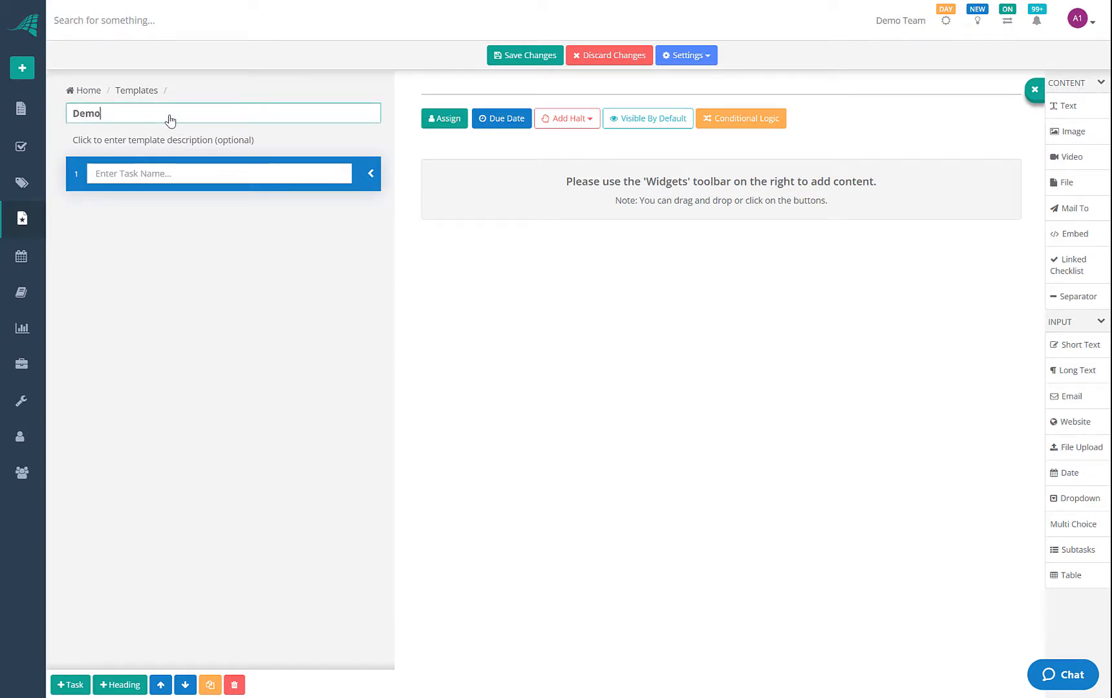
text( Template)
click(178, 141)
click(178, 171)
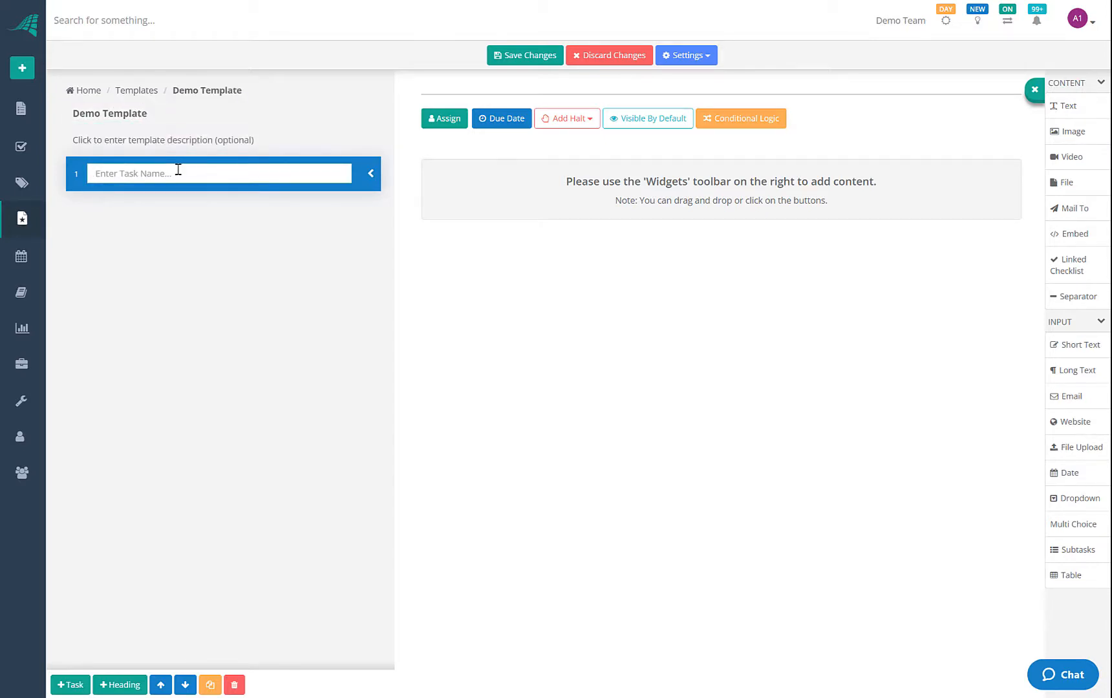
text(Task 1)
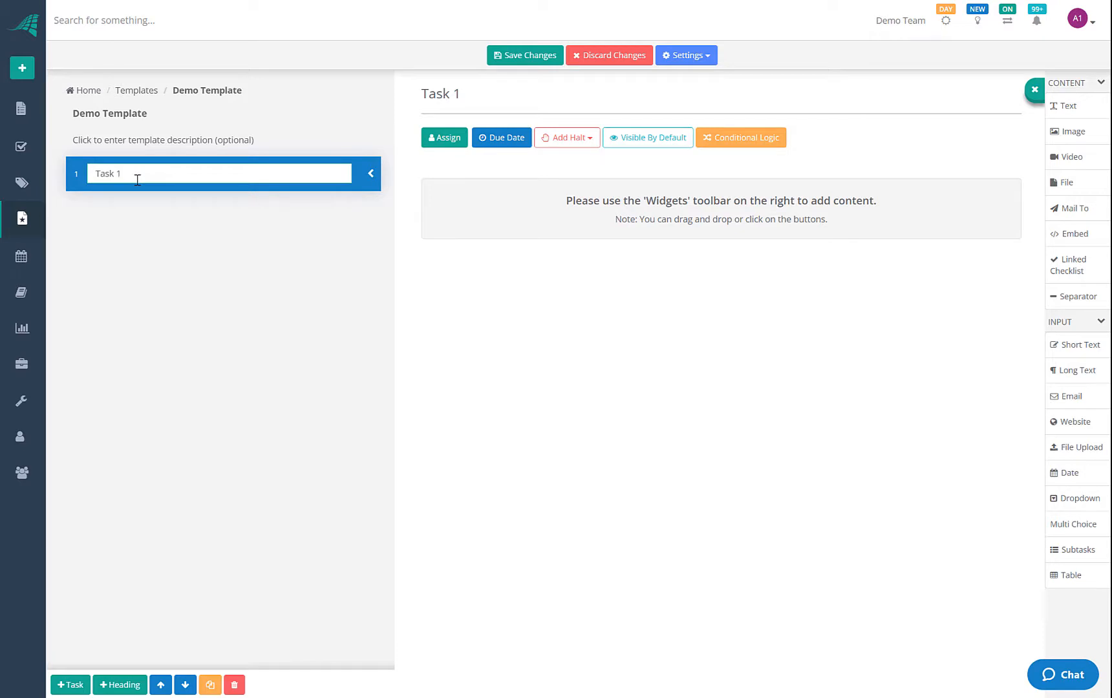
Add tasks 'Task 2', 'Task 3' and 'Task 4' as new rows after Task 1
key(Return)
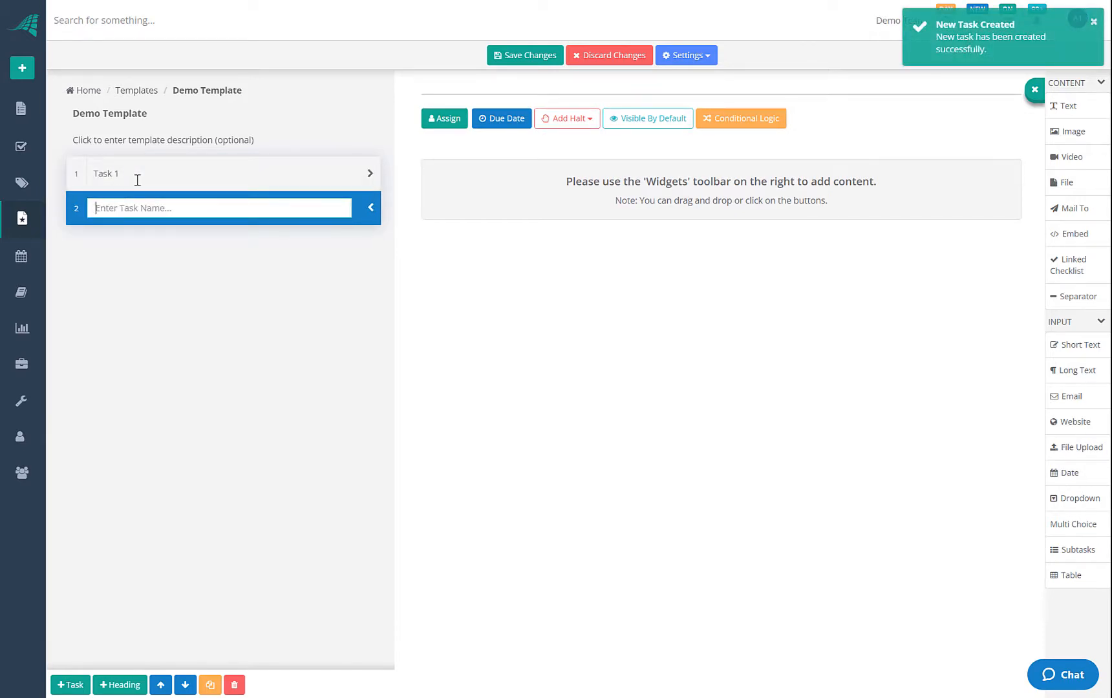
text(Task 2)
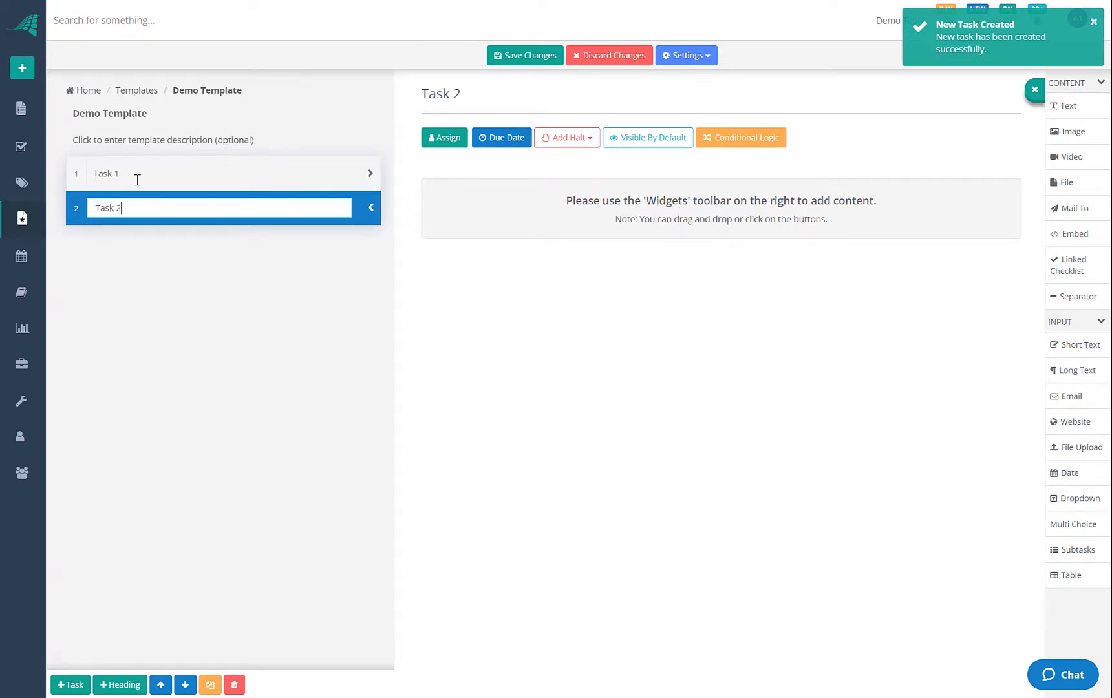
key(Return)
text(Task)
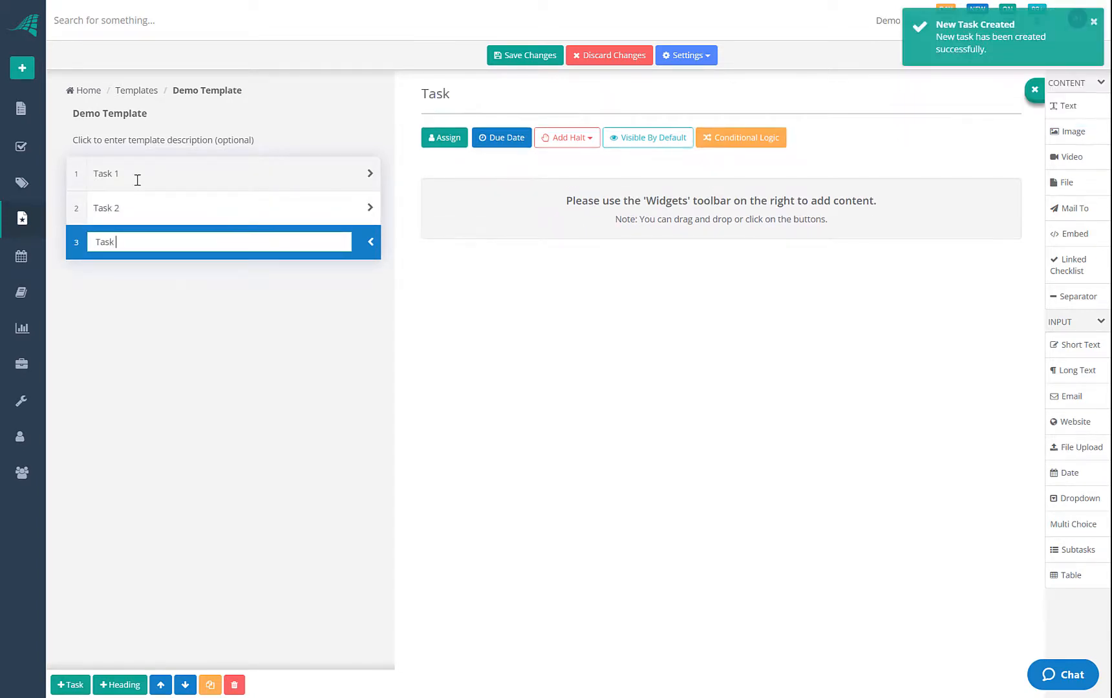
text( 3)
key(Return)
text(Task )
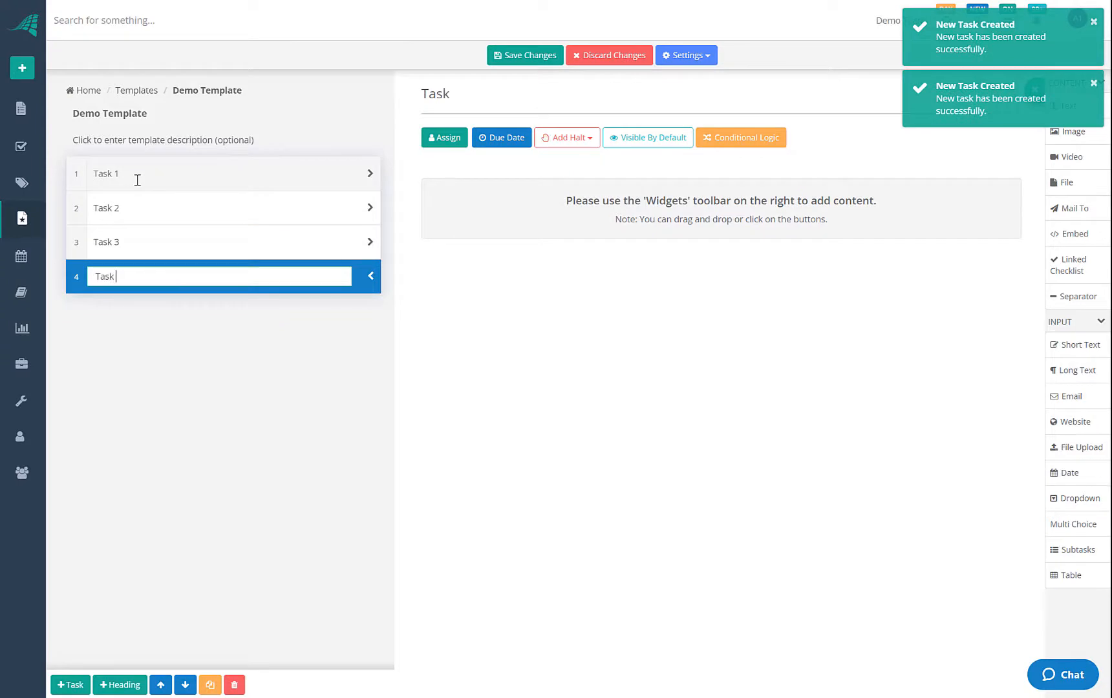
text(4)
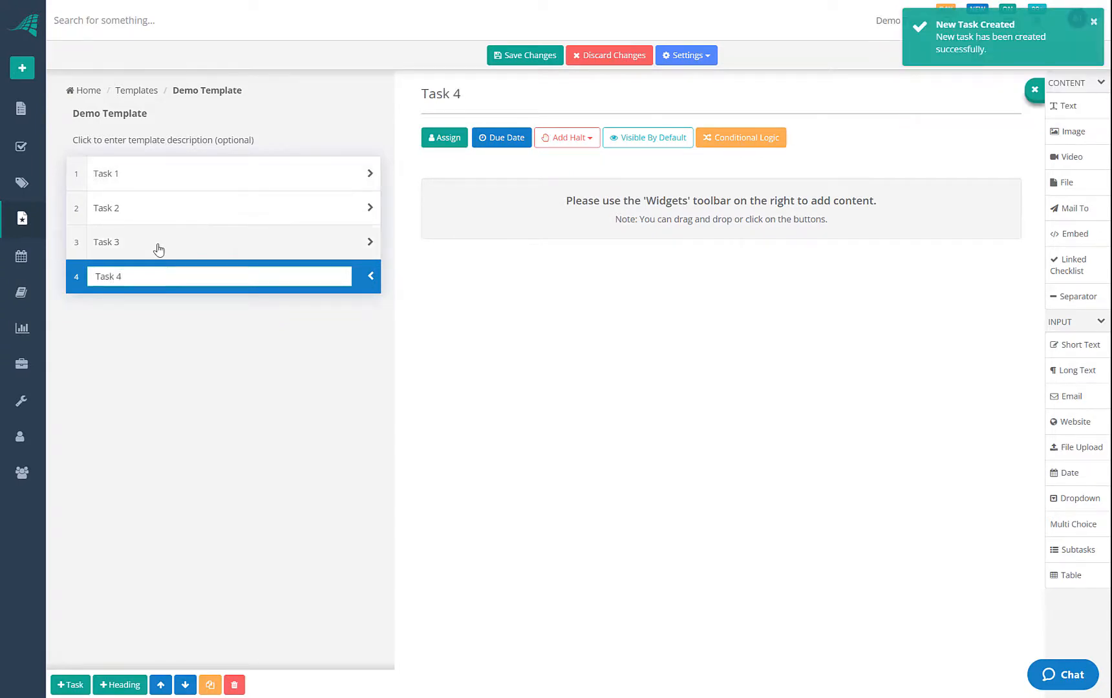
click(150, 206)
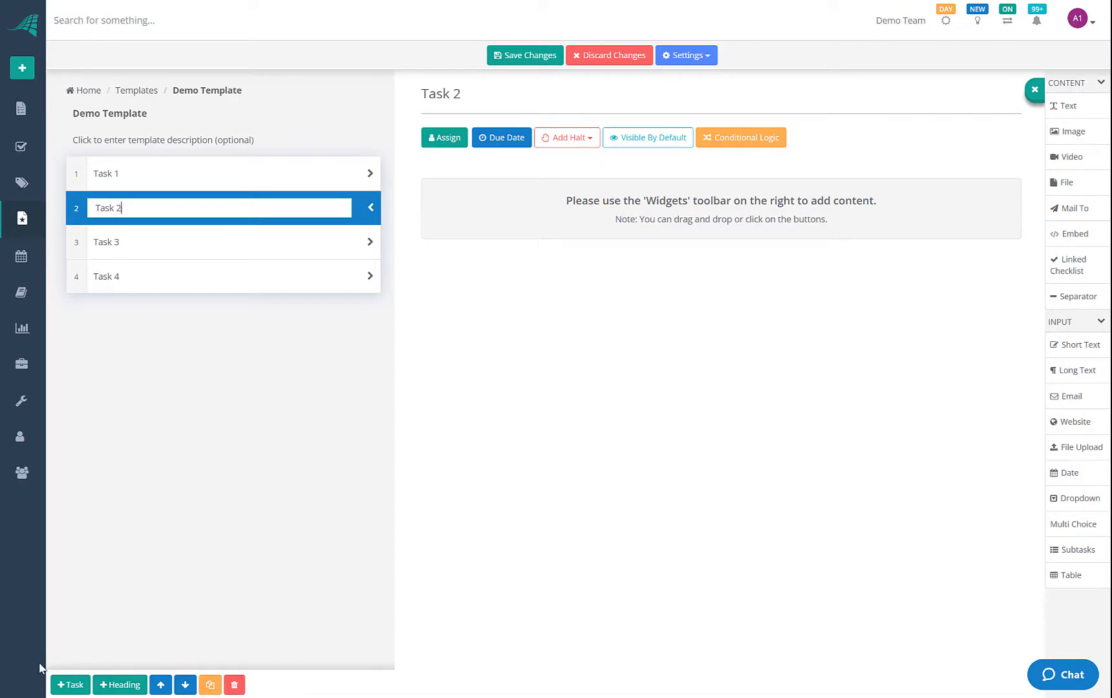
Insert 'Task 1.5' after Task 1 and 'Task 2.5' after Task 2
click(84, 685)
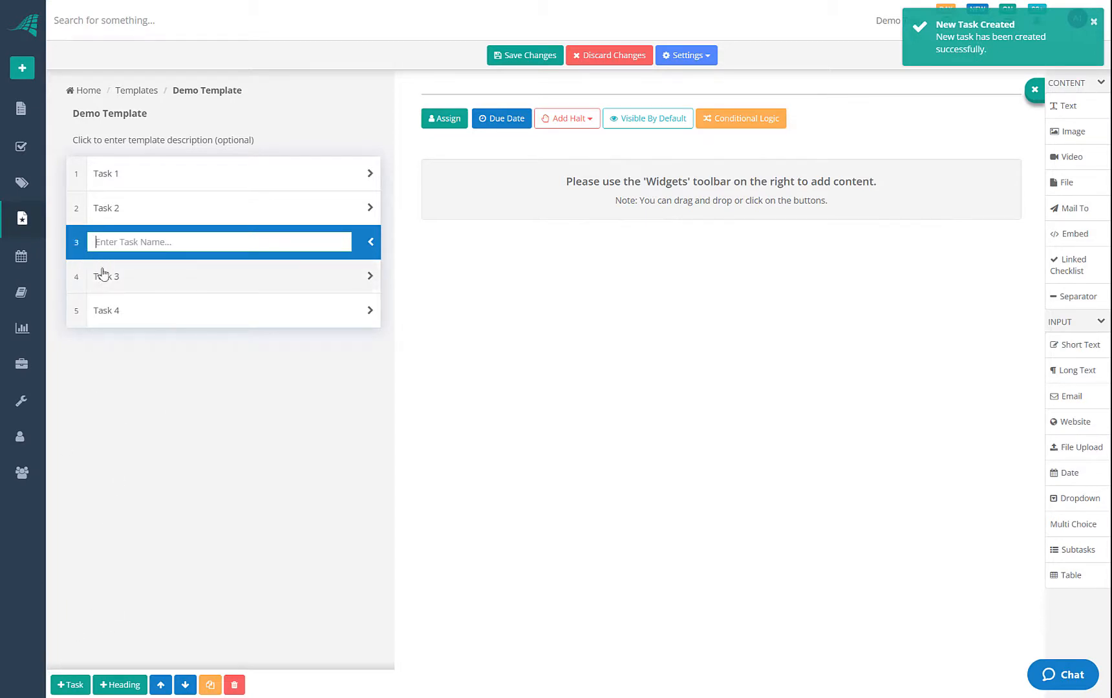
click(132, 187)
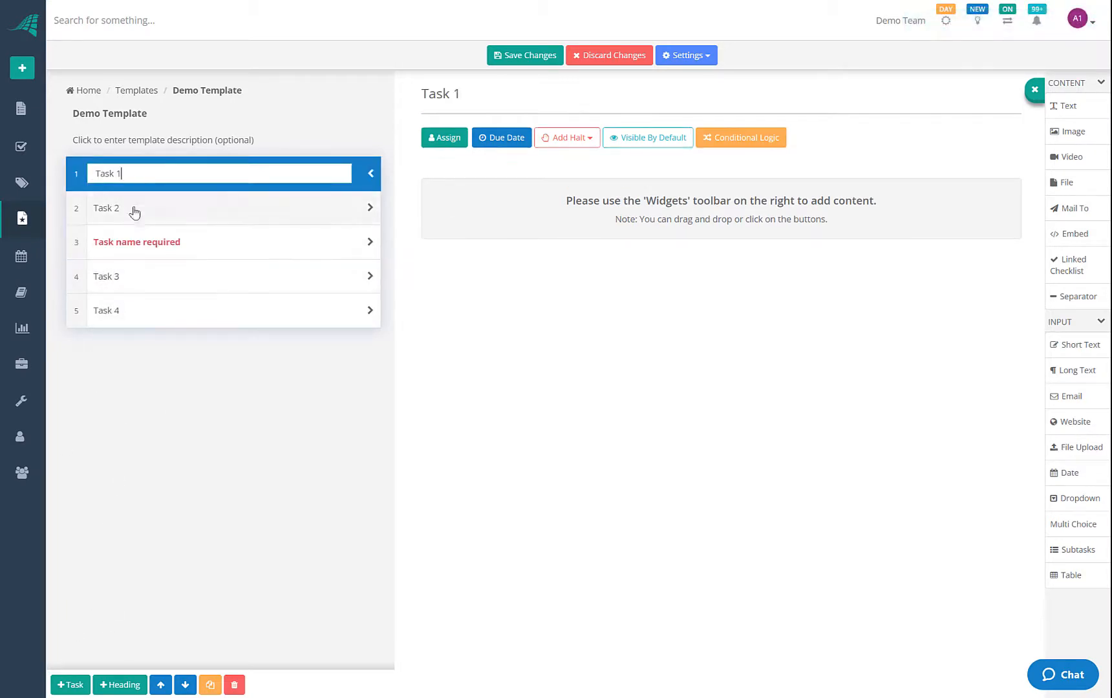
click(83, 685)
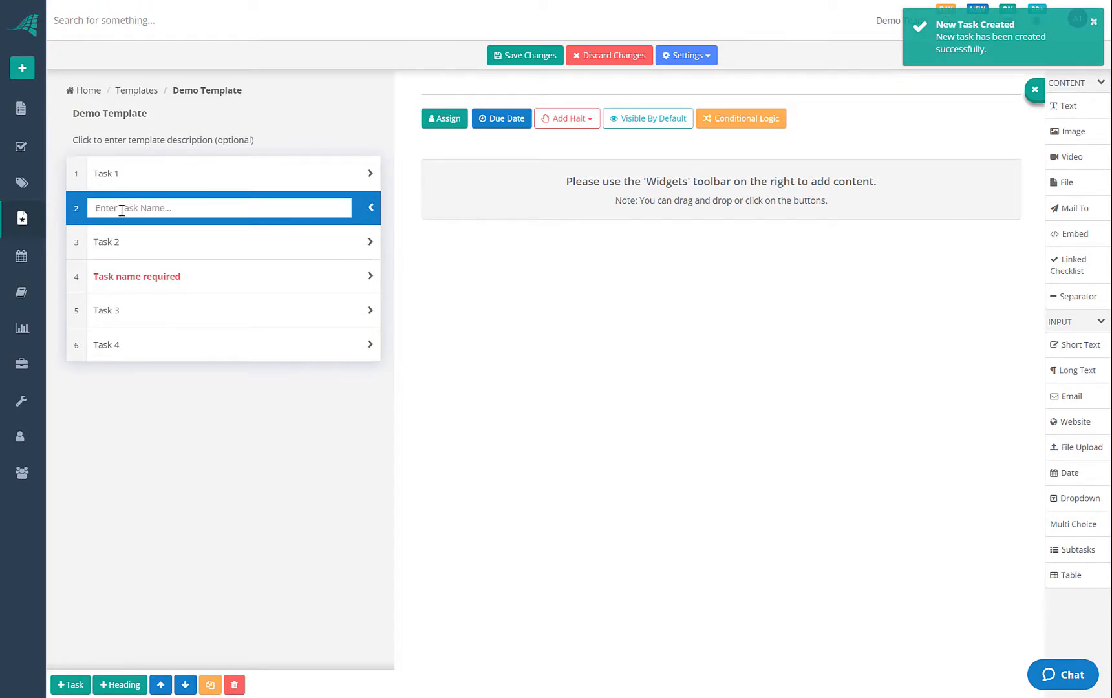
text(Task 1.5)
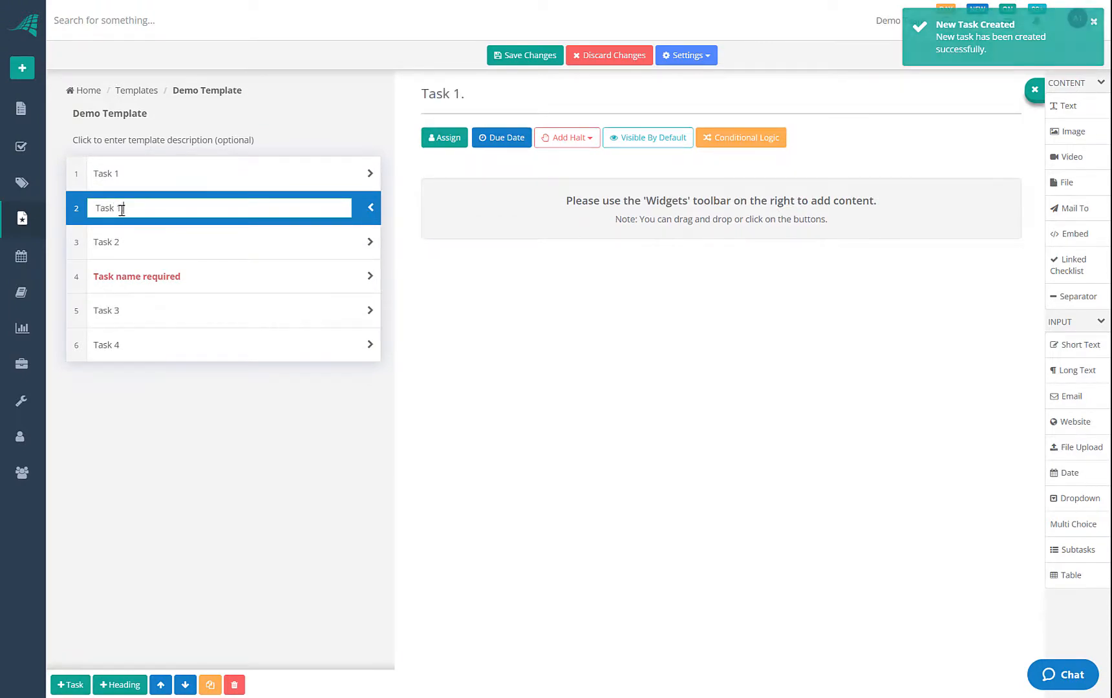
click(141, 276)
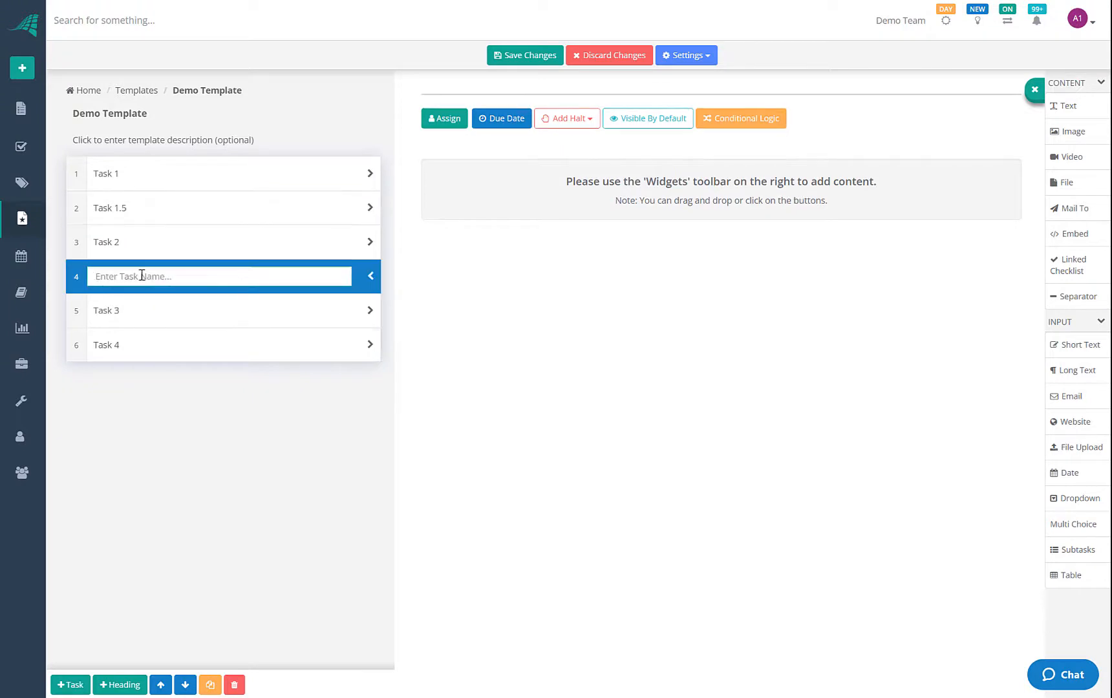
text(Task 2.5)
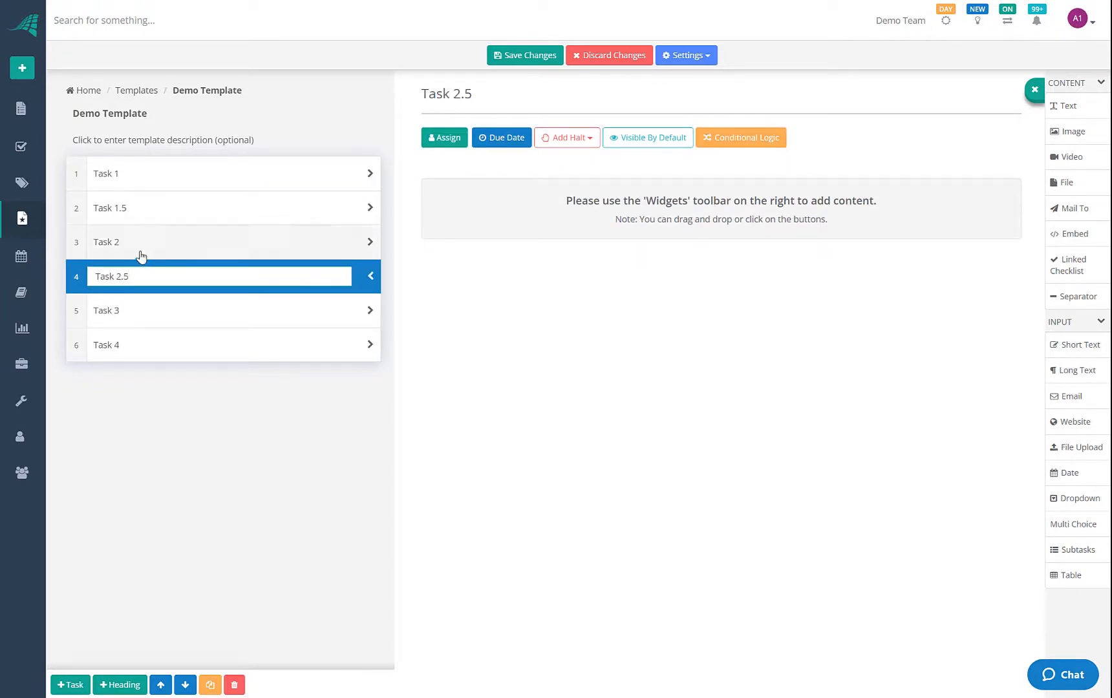
click(141, 249)
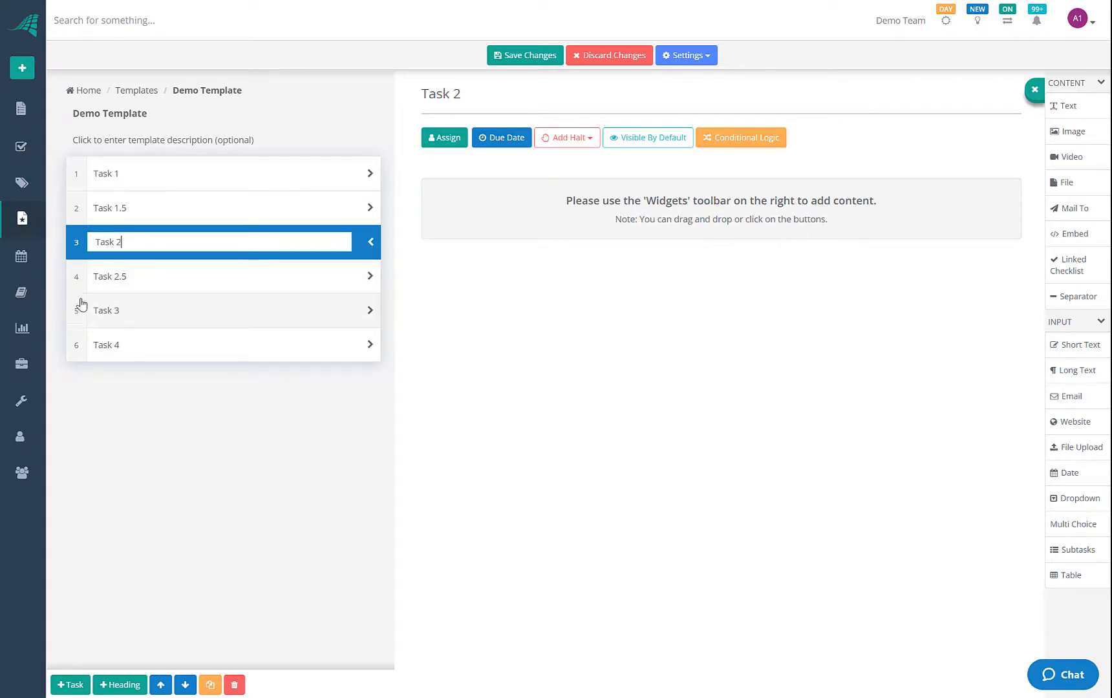
mouse_move(79, 307)
mouse_down()
mouse_move(77, 241)
mouse_move(84, 313)
mouse_up()
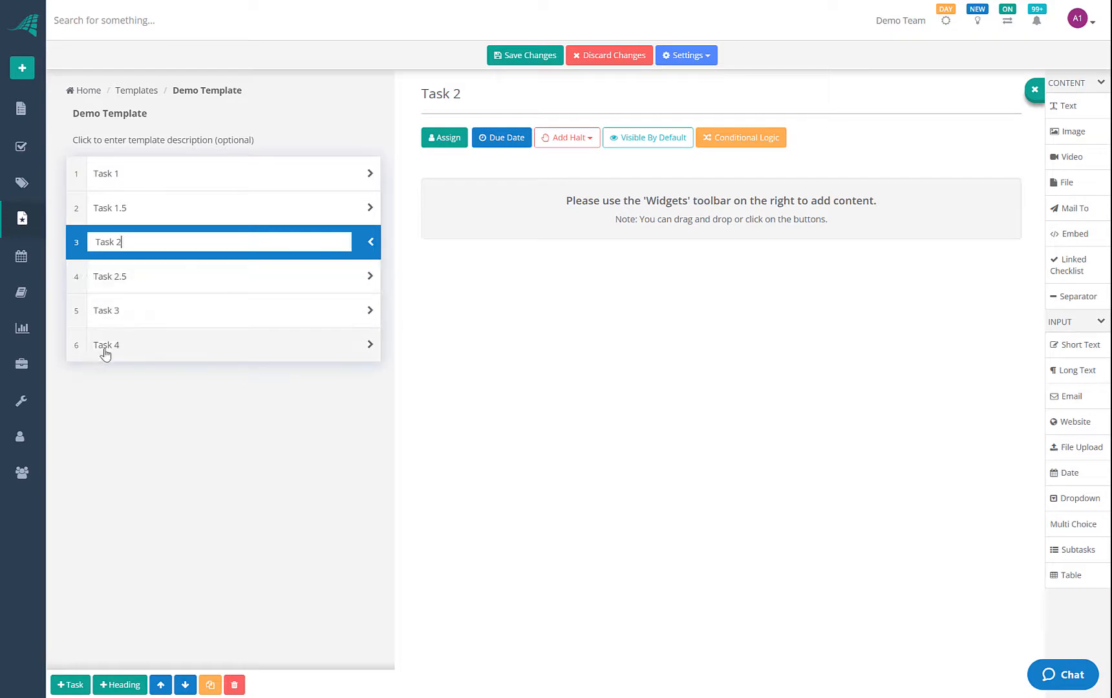
Add a new heading and drag it to the top of the task list
click(121, 685)
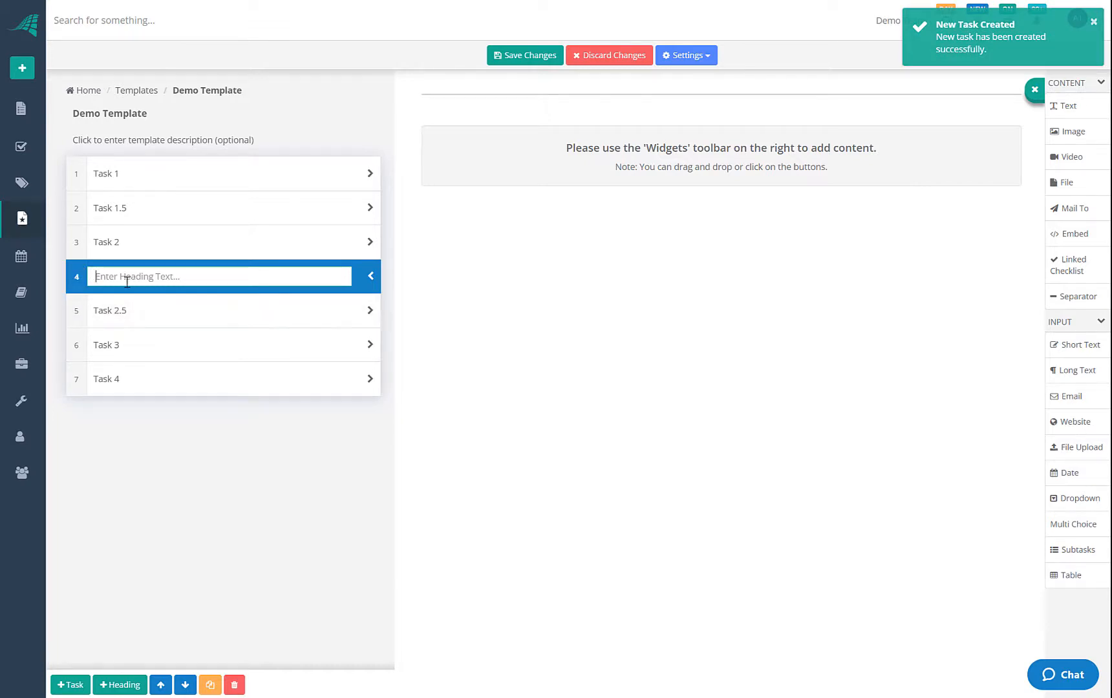
drag(76, 276, 76, 170)
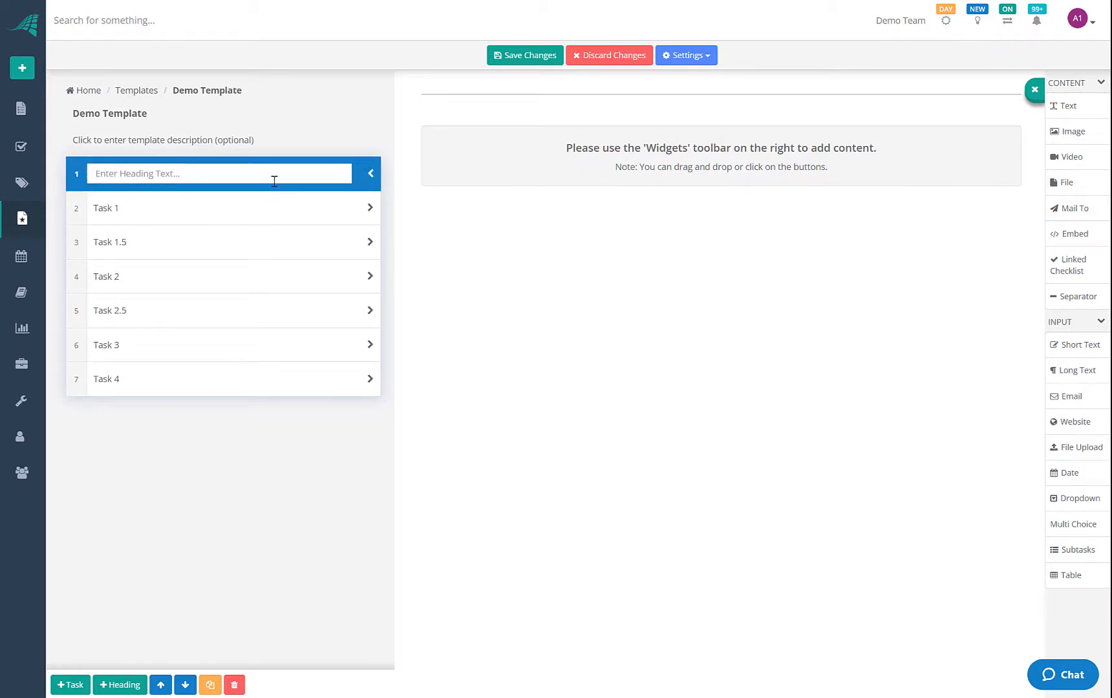
click(249, 217)
click(248, 276)
click(249, 355)
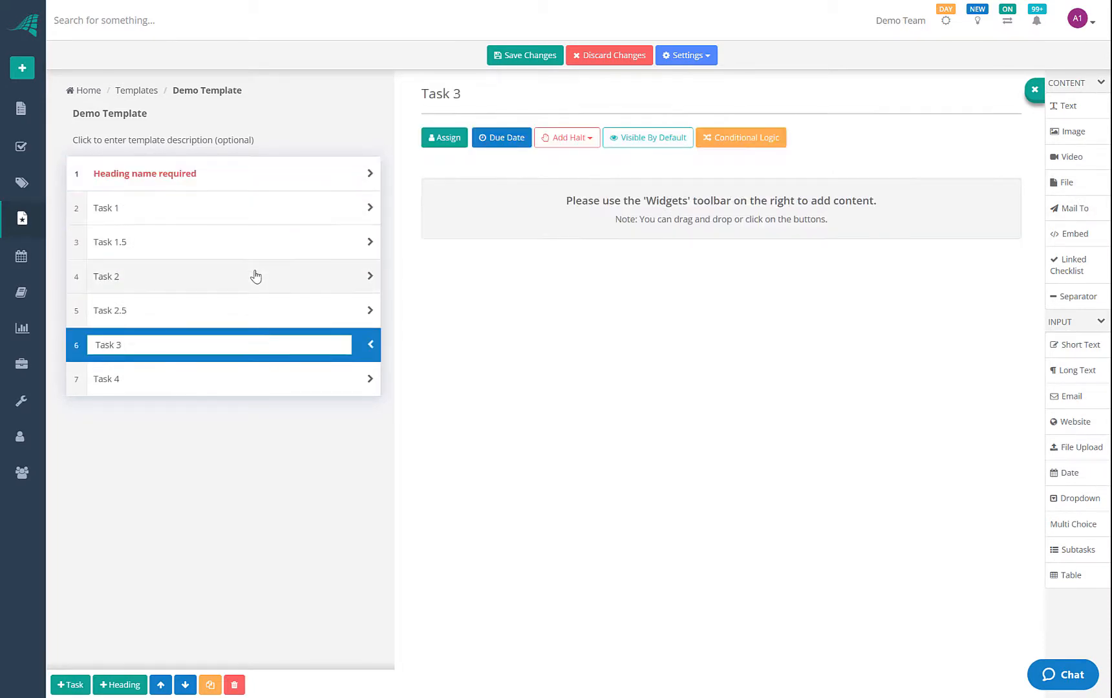
click(251, 208)
click(248, 173)
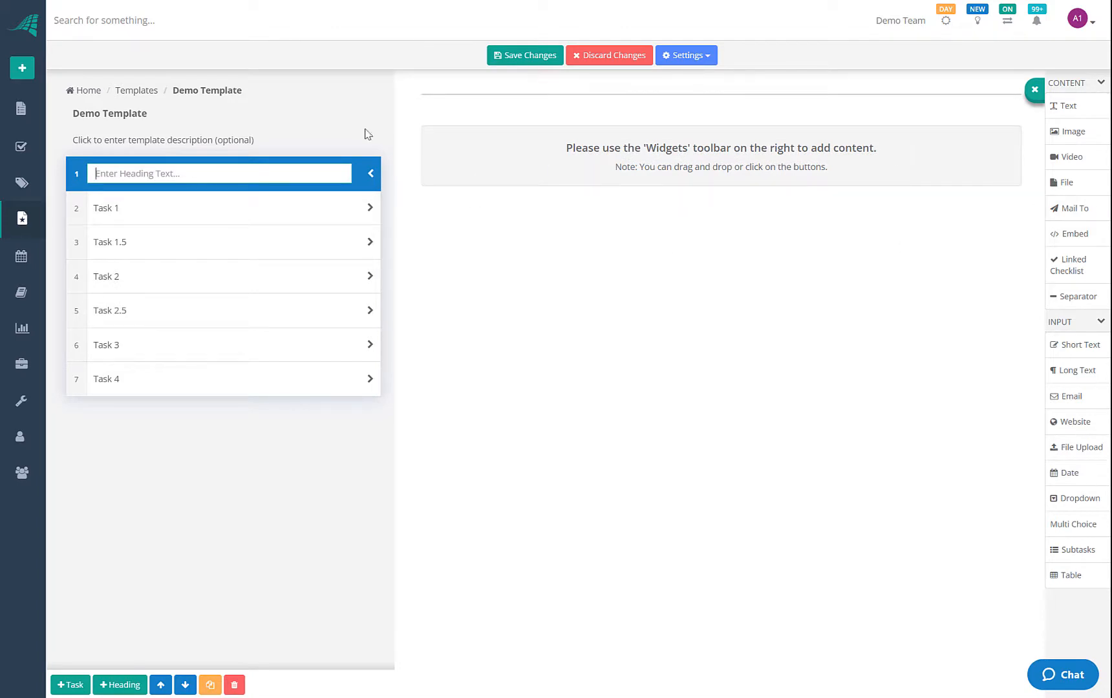
Name the top heading 'Introduction'
click(129, 174)
text(Int)
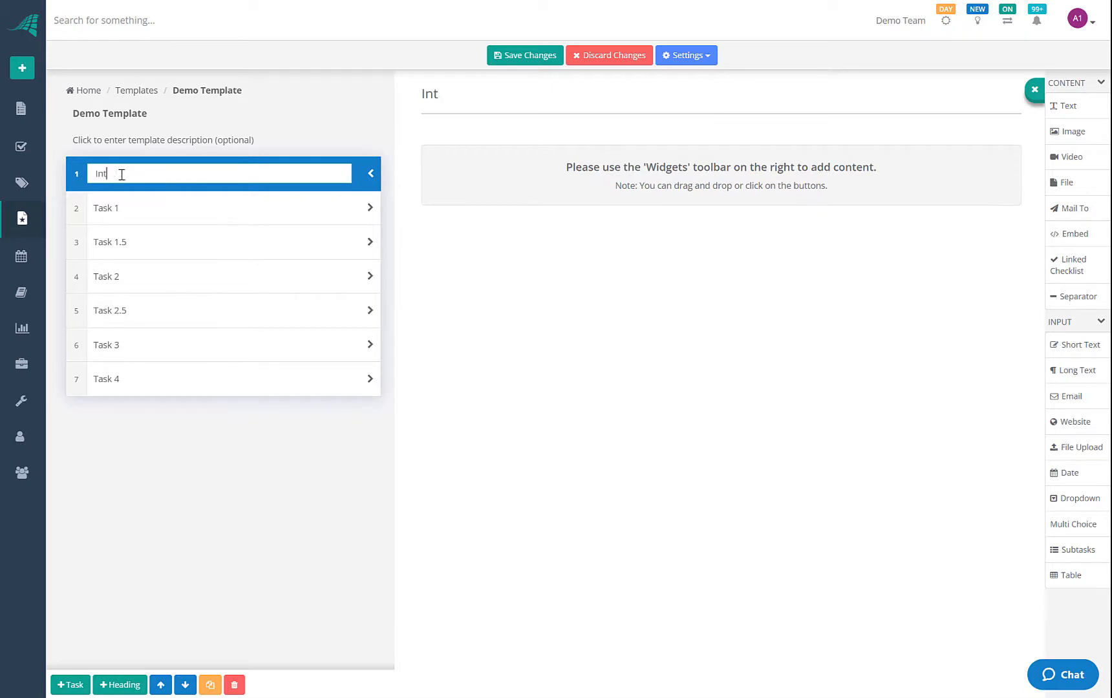
text(roduction)
click(119, 219)
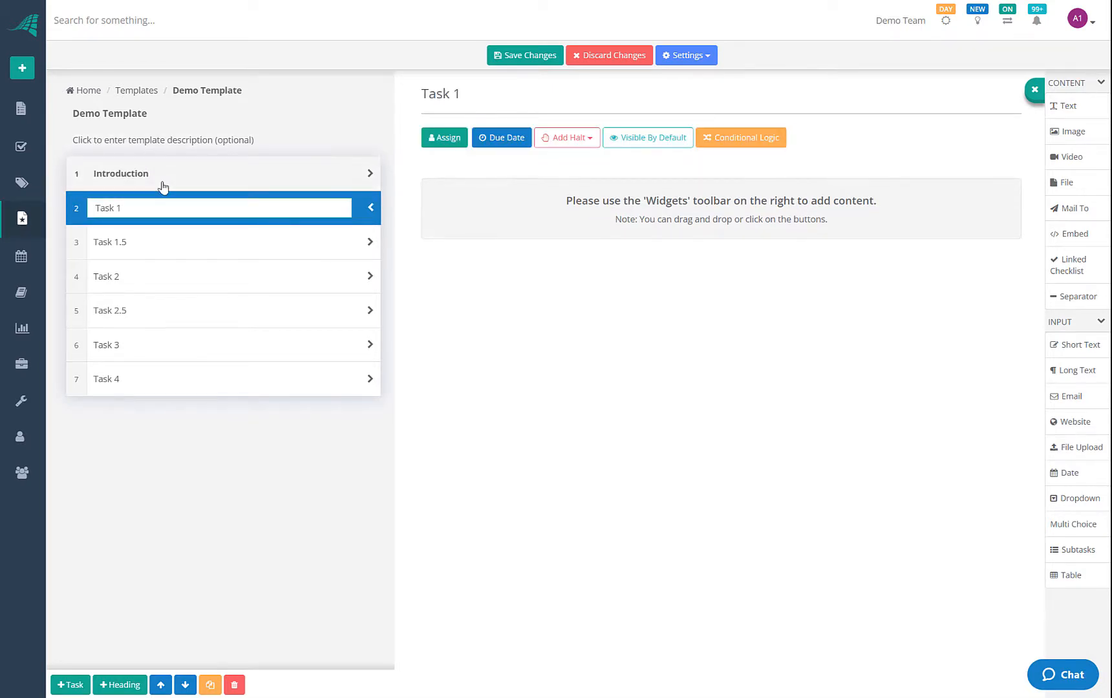
click(163, 187)
click(165, 207)
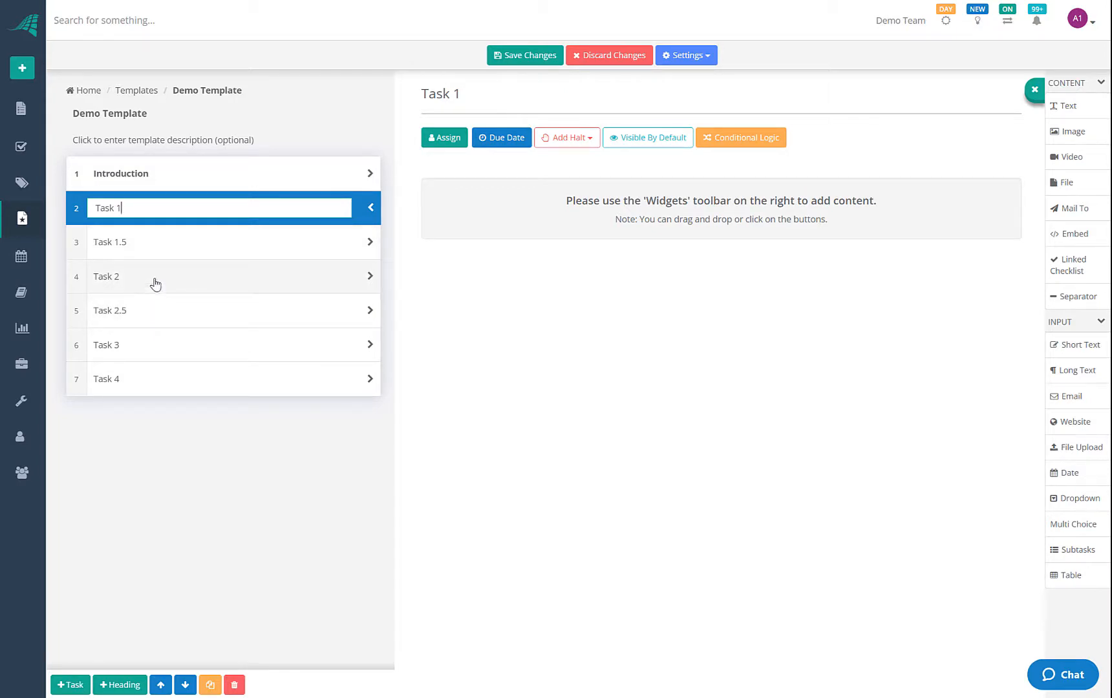
click(202, 324)
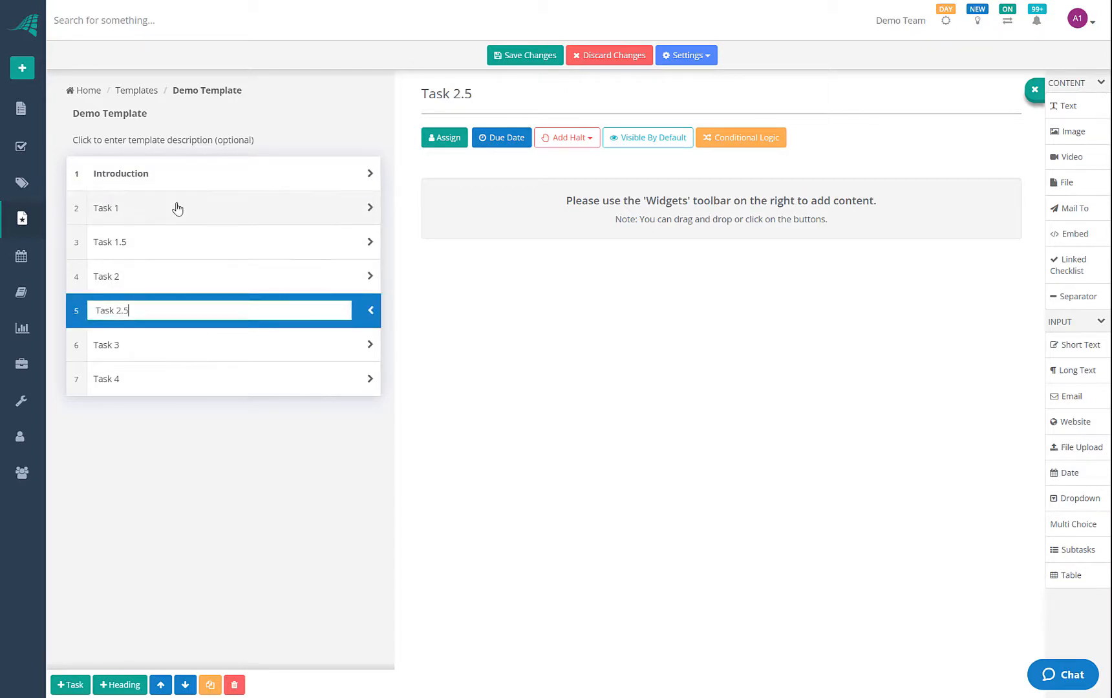
click(170, 180)
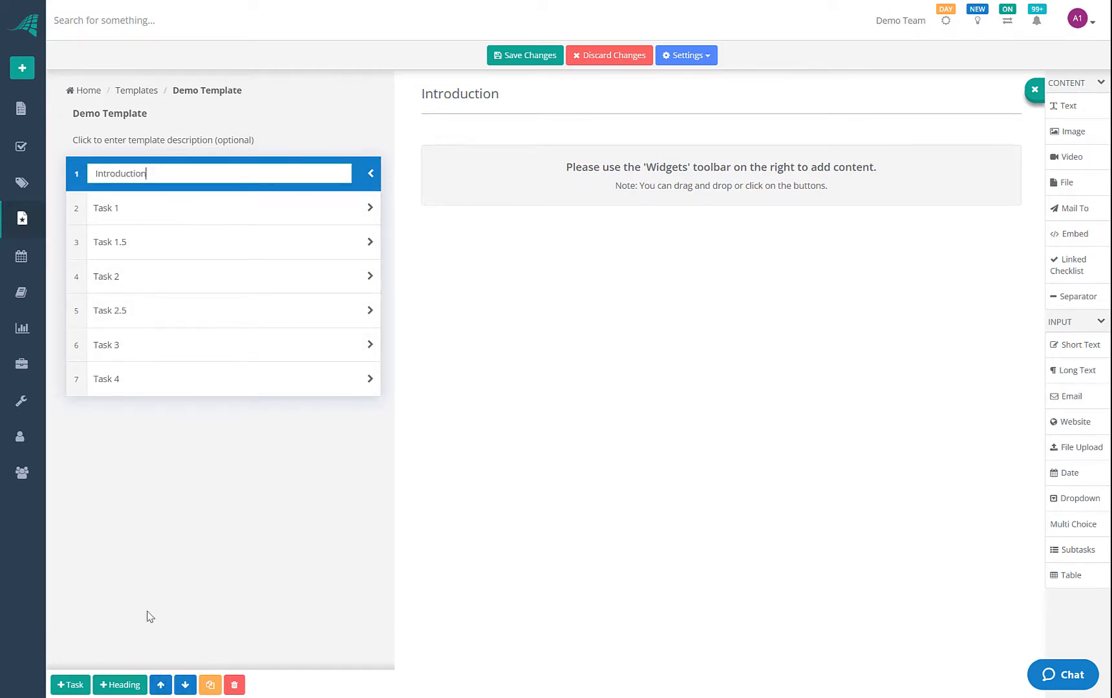
Move Task 2 below Task 2.5, then check each task's order, ending on Introduction
mouse_move(82, 278)
mouse_down()
mouse_move(78, 328)
mouse_move(77, 284)
mouse_up()
click(186, 245)
click(186, 212)
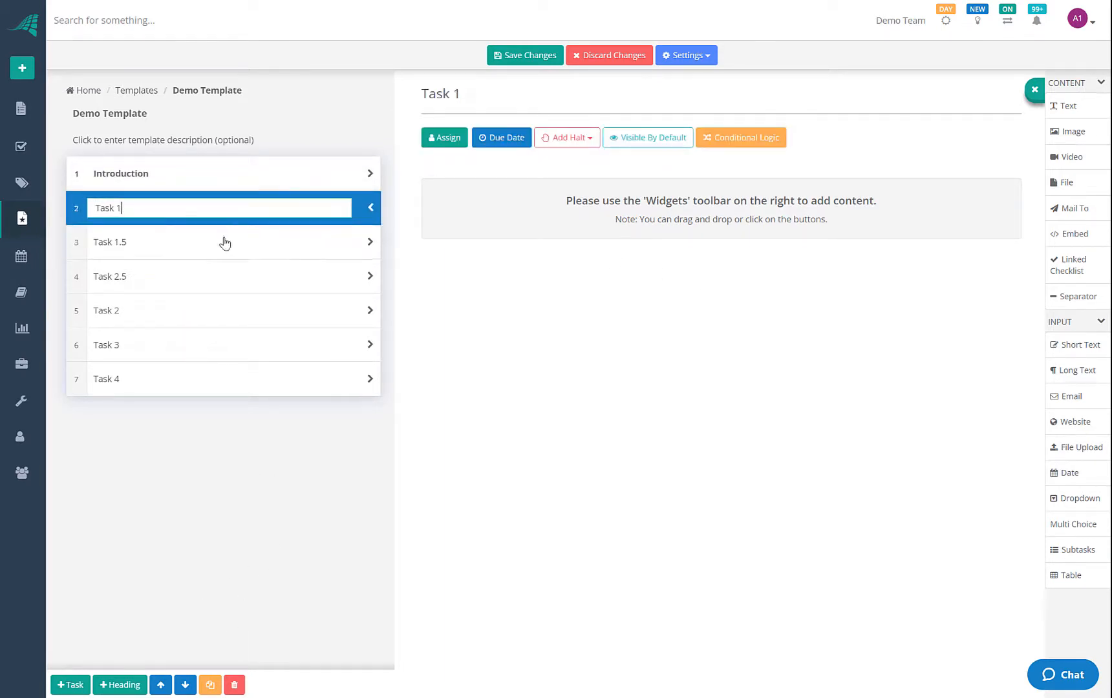
click(227, 273)
click(220, 314)
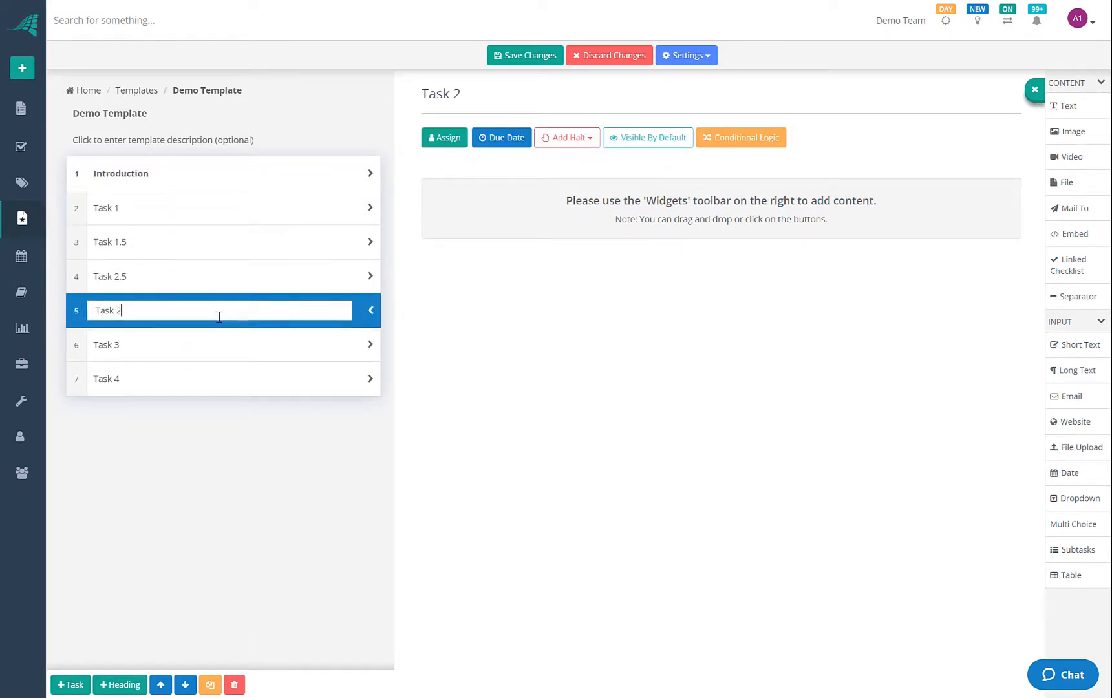
click(211, 355)
click(214, 386)
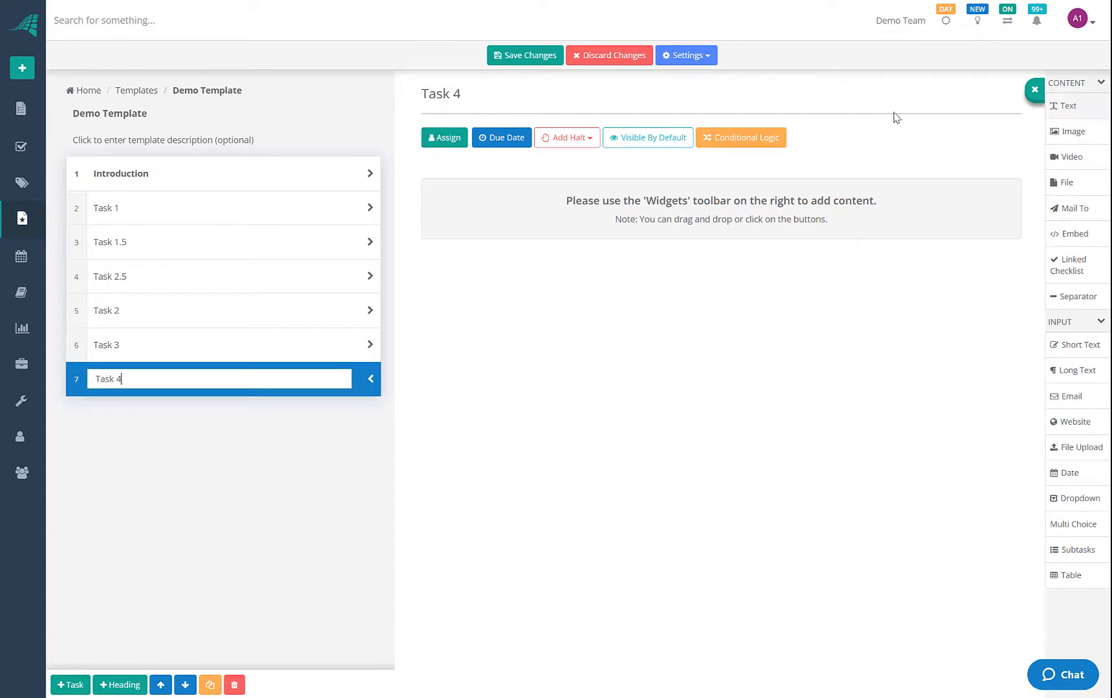
click(248, 174)
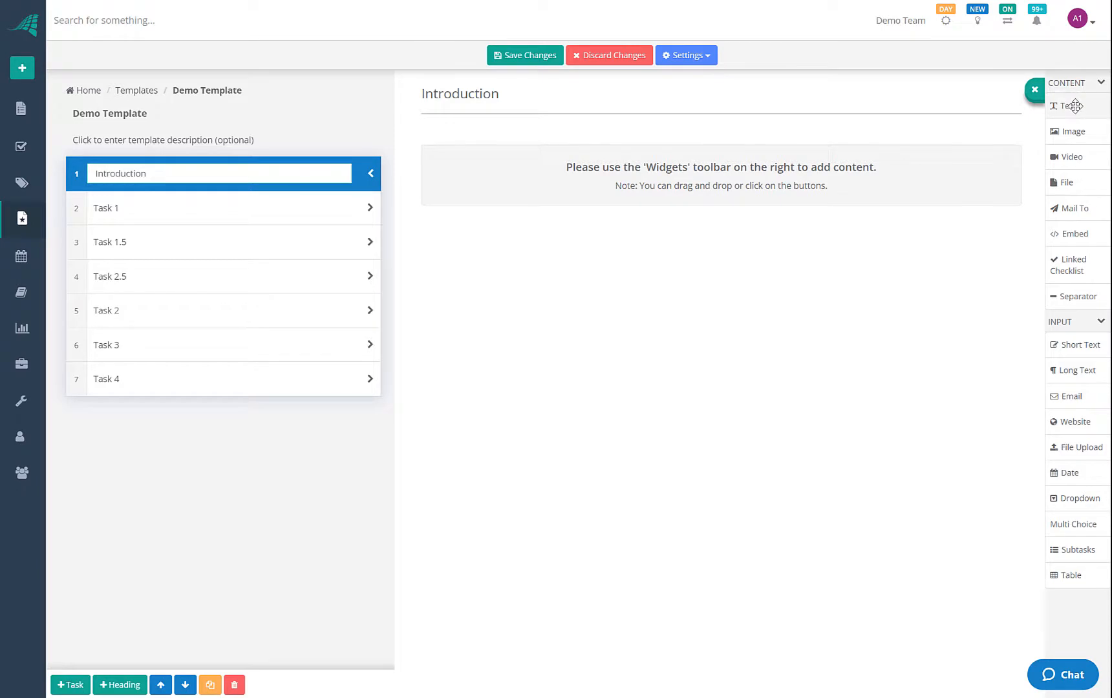
Add the text 'This is an intro to my process' to Introduction and bold 'process'
drag(1074, 106, 566, 153)
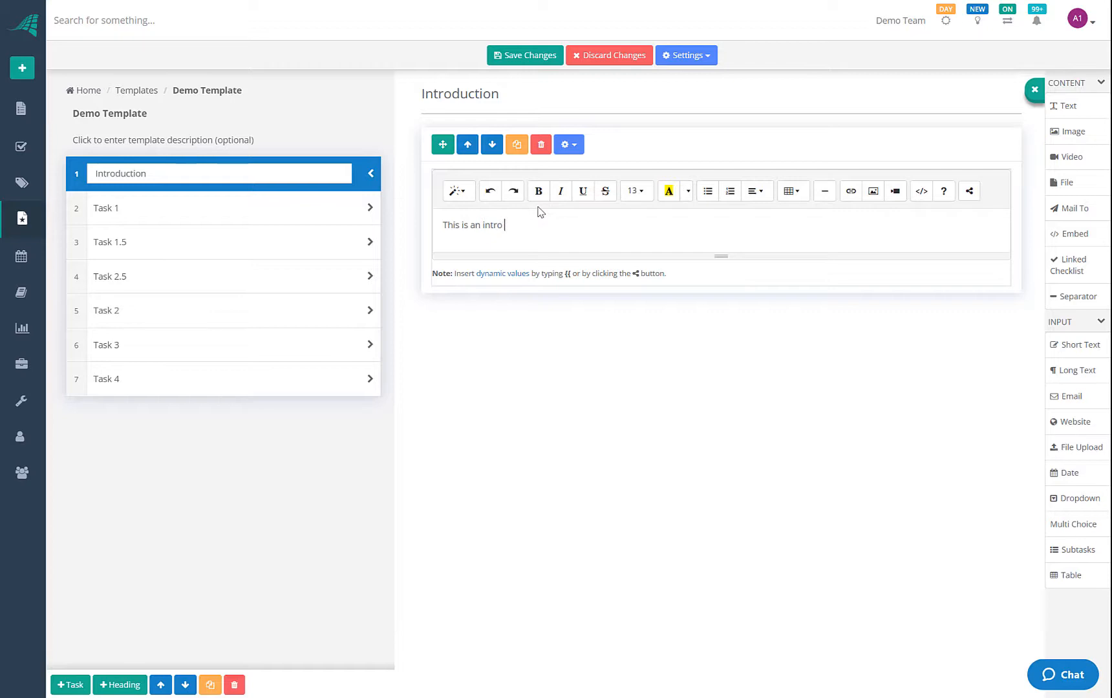
text(to my process)
double_click(538, 225)
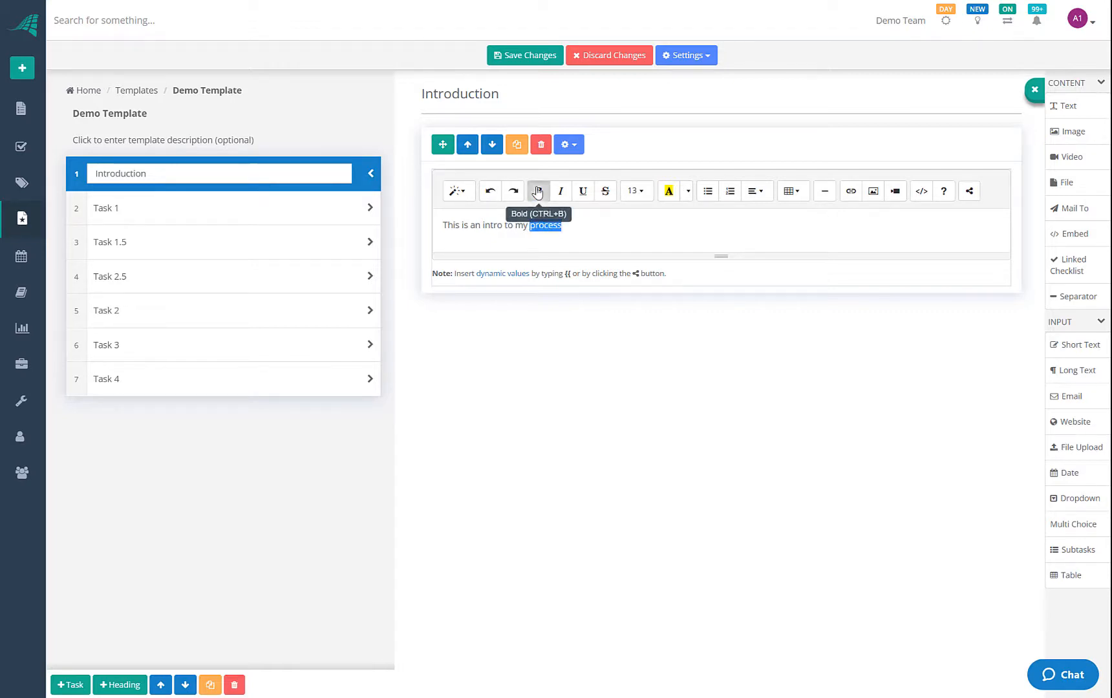
click(539, 191)
Highlight 'intro' in yellow and underline 'to my'
double_click(491, 225)
click(670, 191)
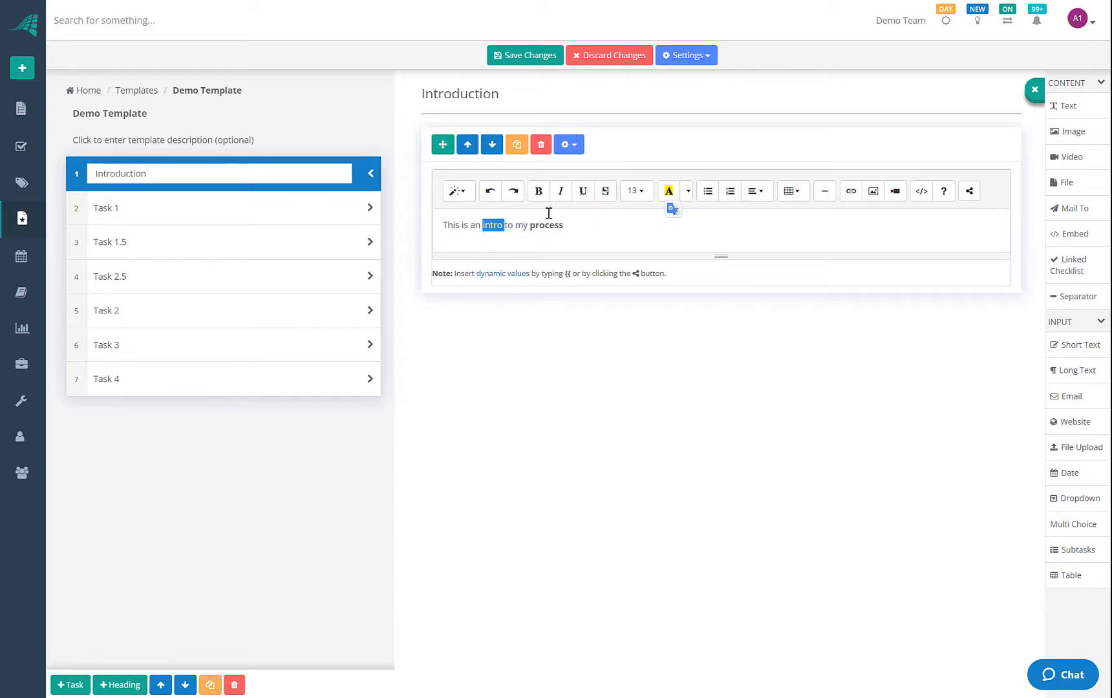
click(525, 225)
drag(526, 226, 504, 225)
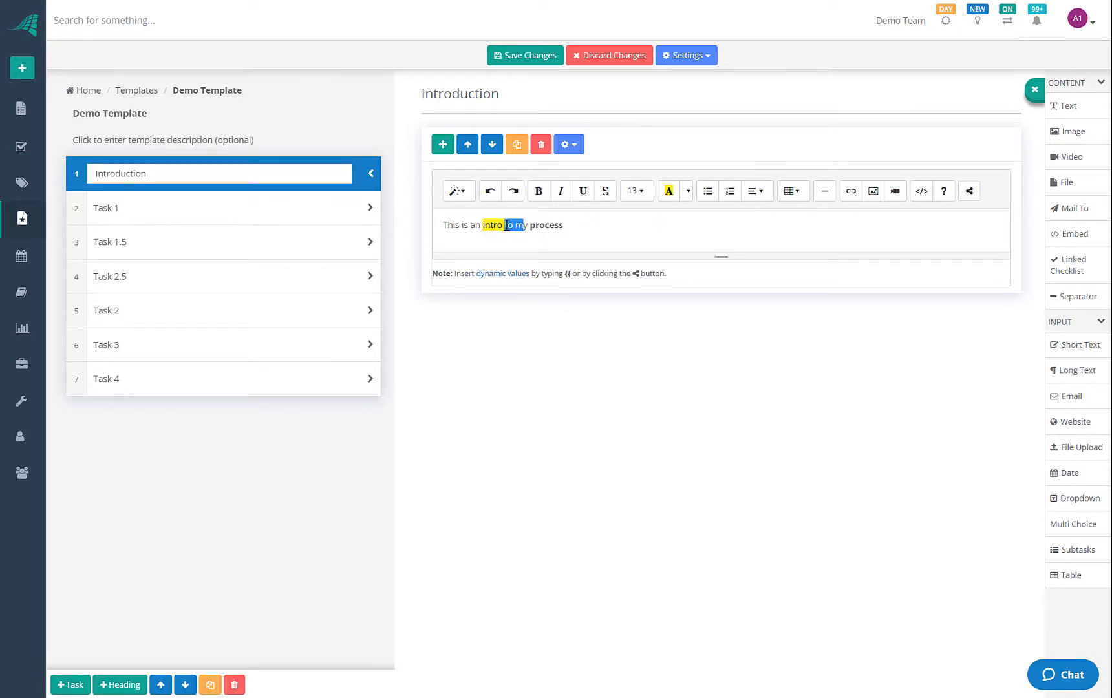
click(583, 191)
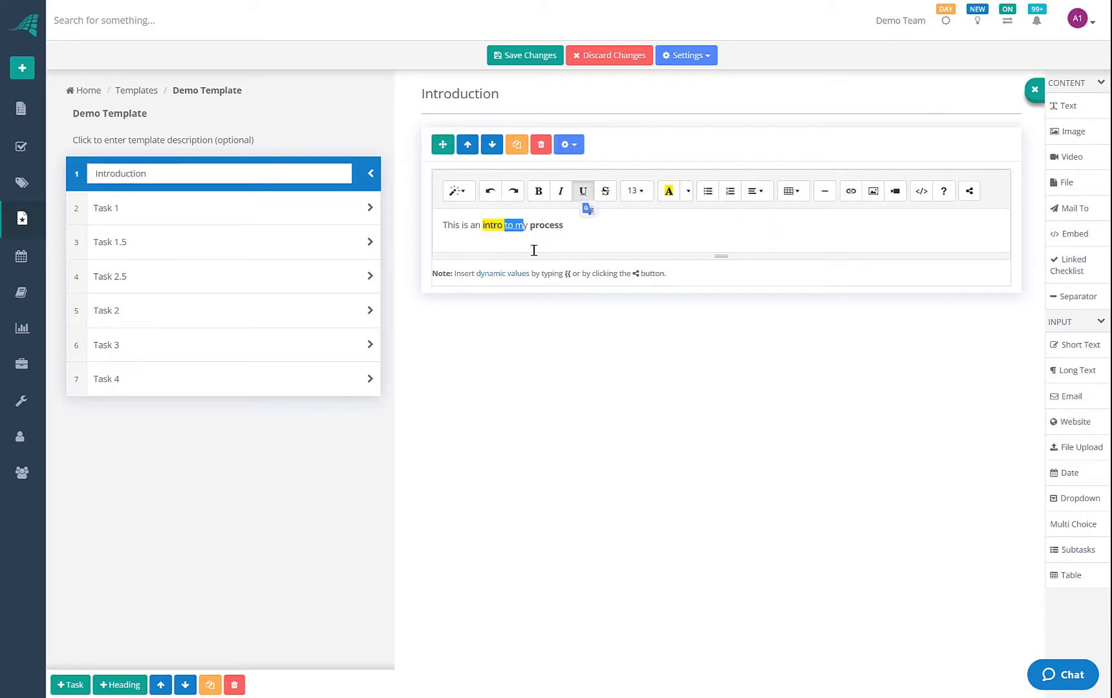
click(534, 250)
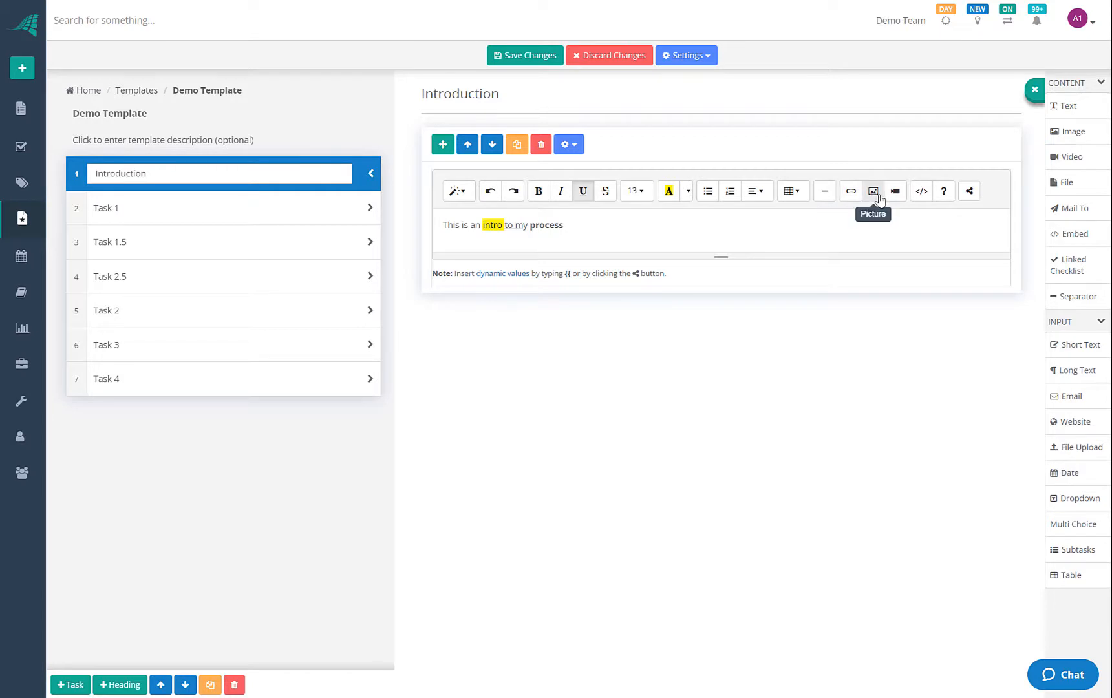
click(922, 194)
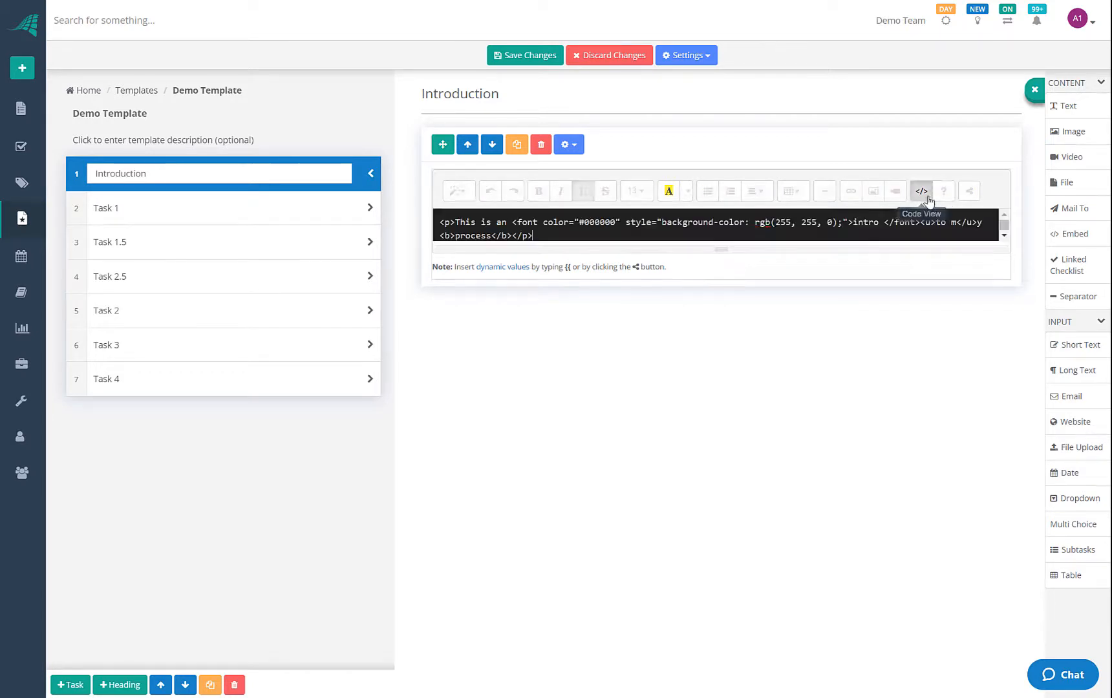
click(924, 194)
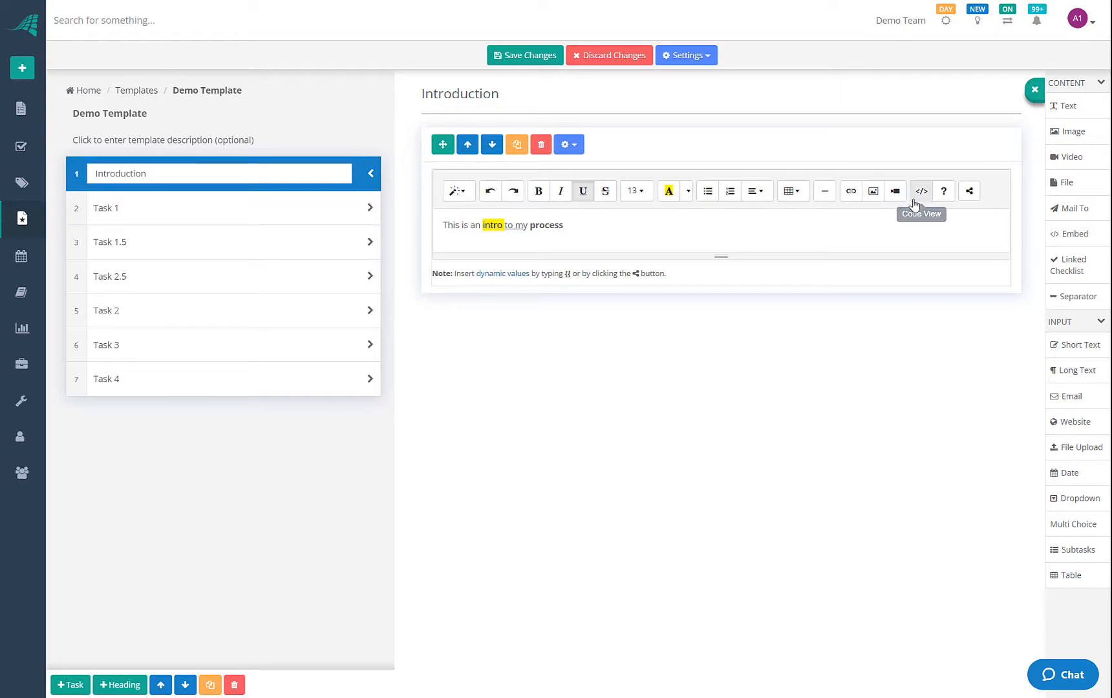
click(920, 194)
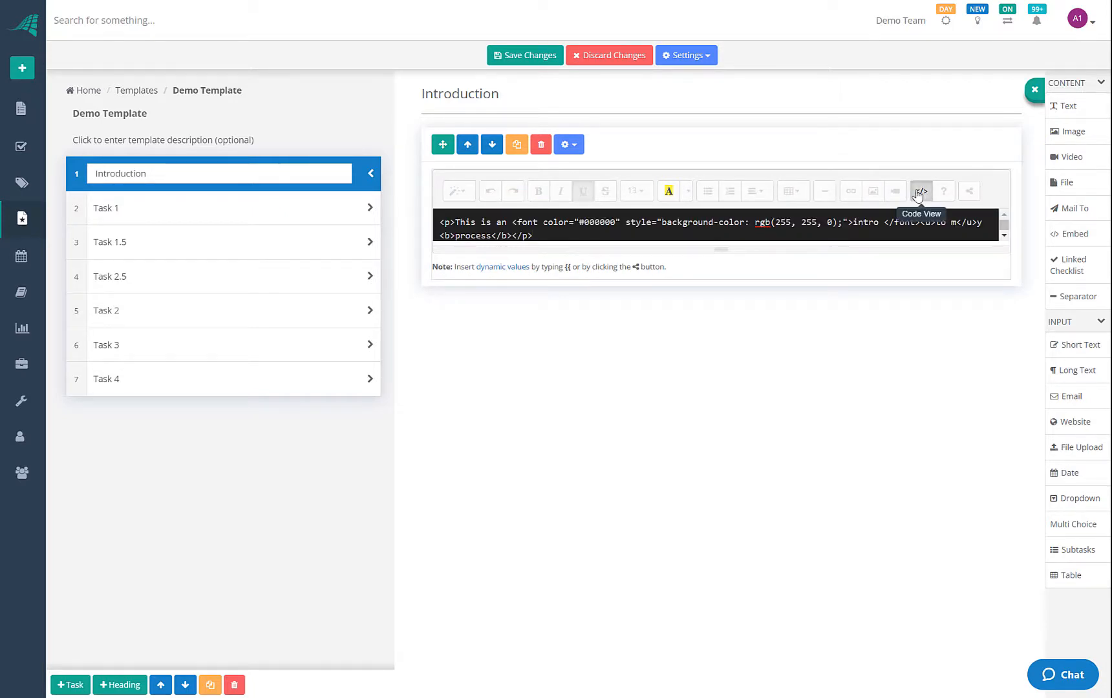
click(921, 192)
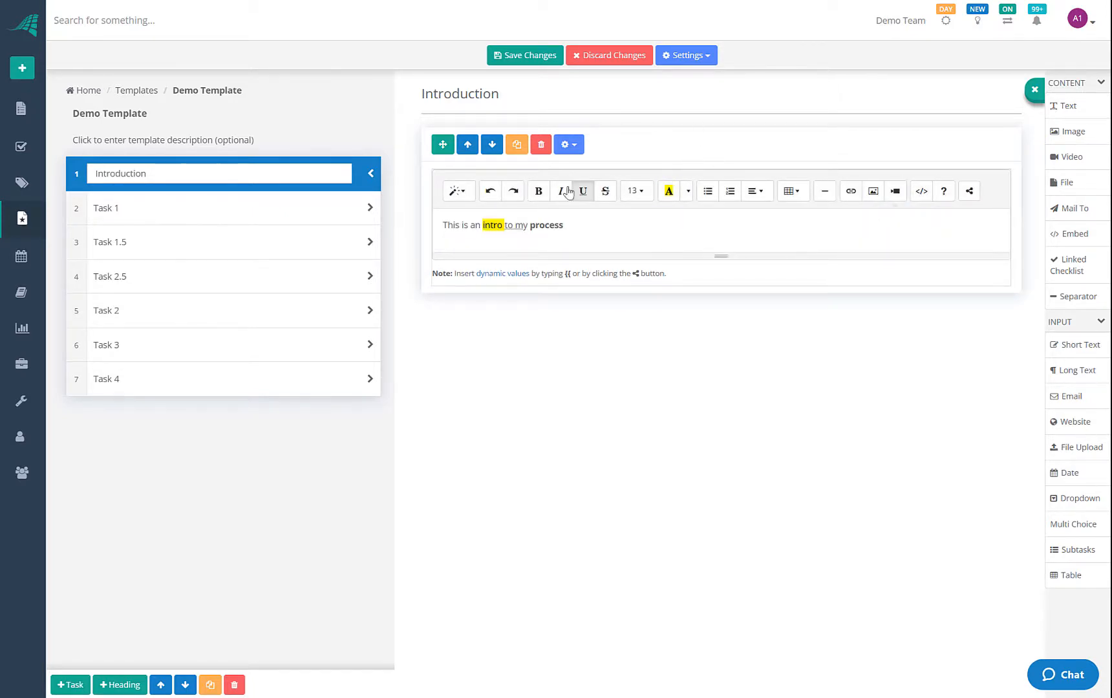
click(456, 191)
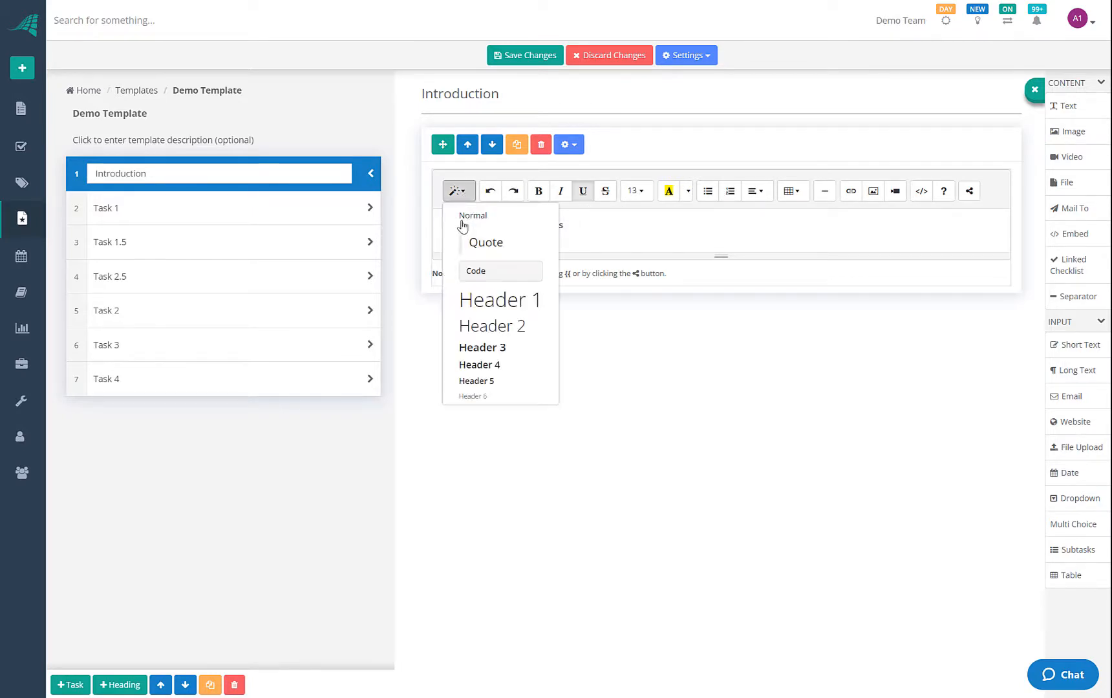
click(636, 224)
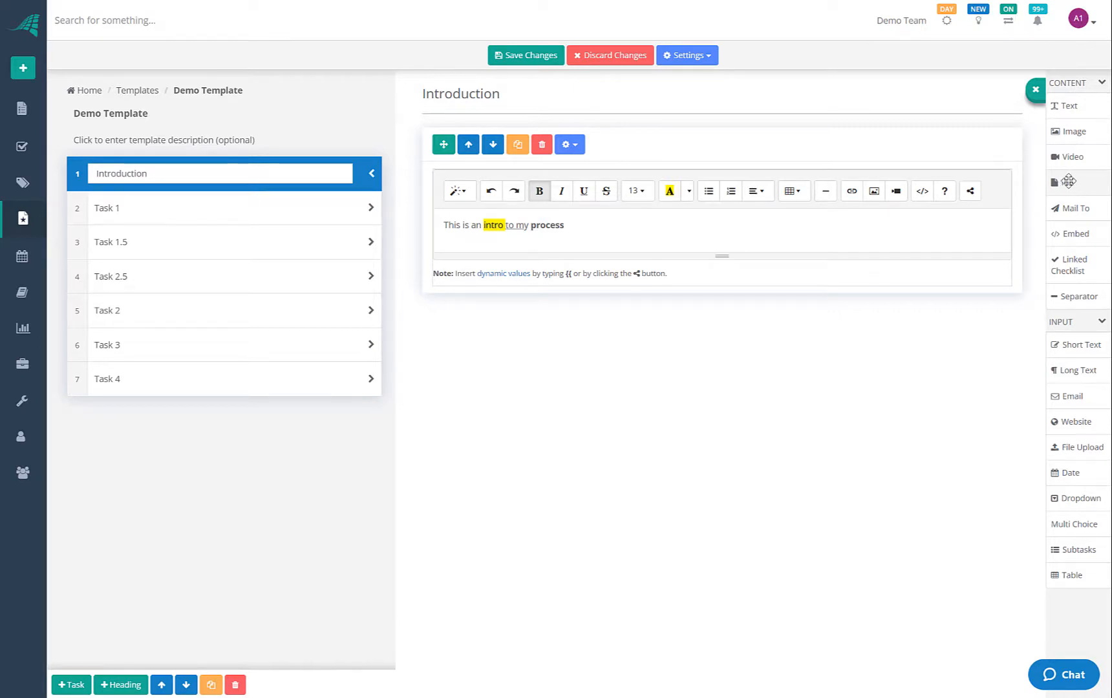
Place a file attachment block under the Introduction text, holding file_example_XLS_10.xls
drag(1069, 182, 518, 328)
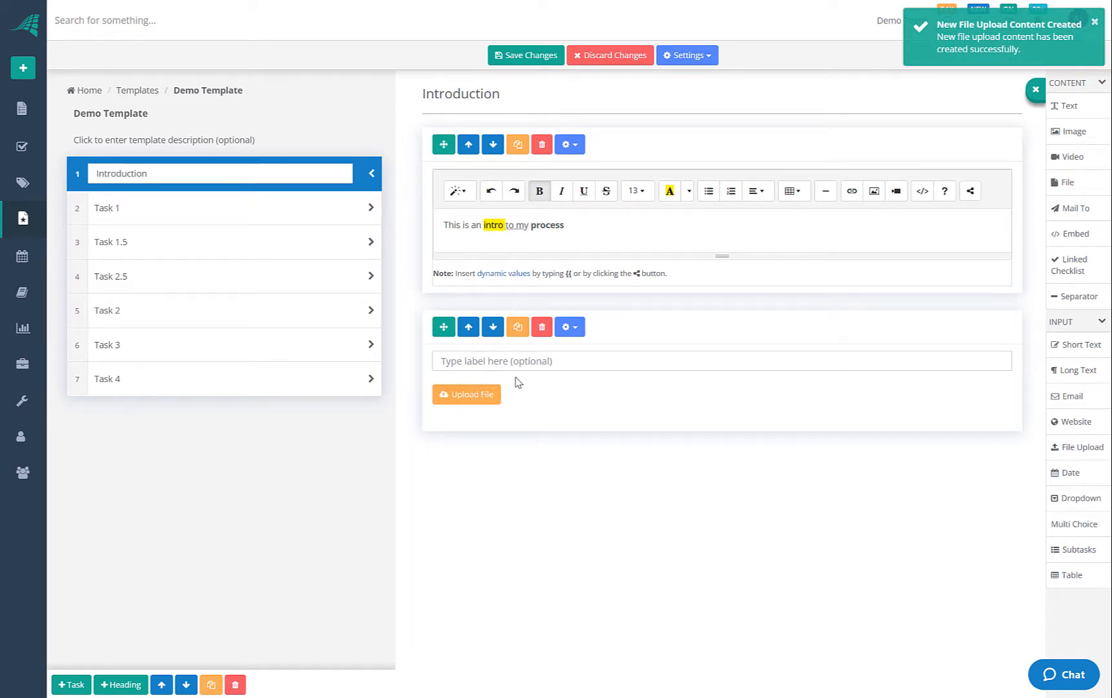
click(482, 393)
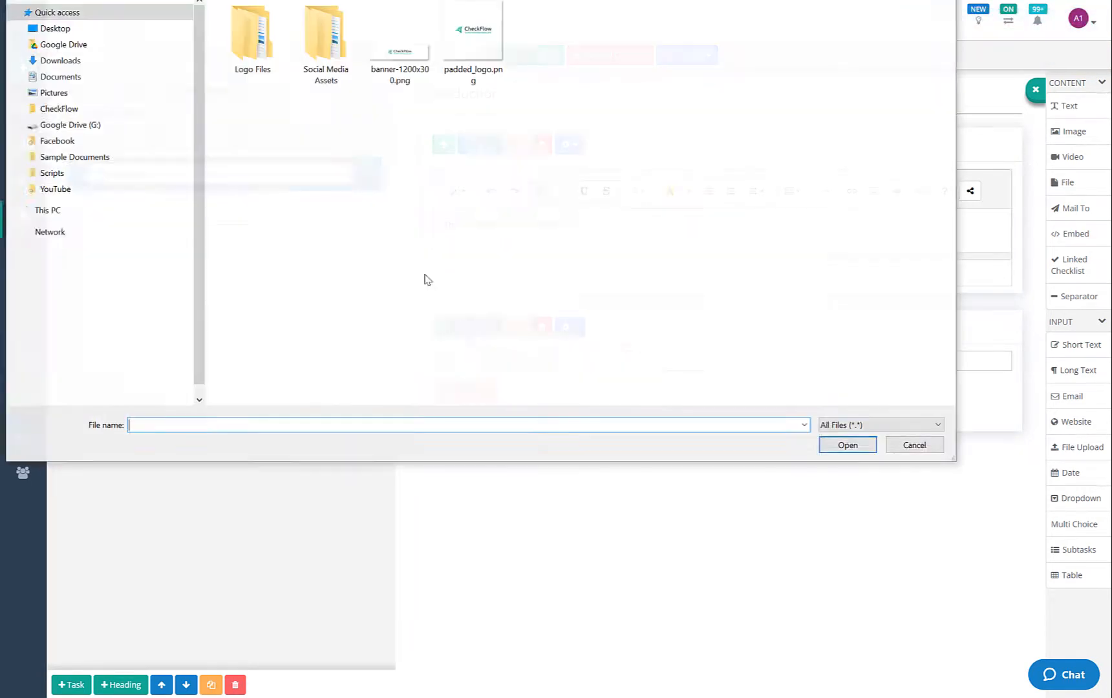
key(Escape)
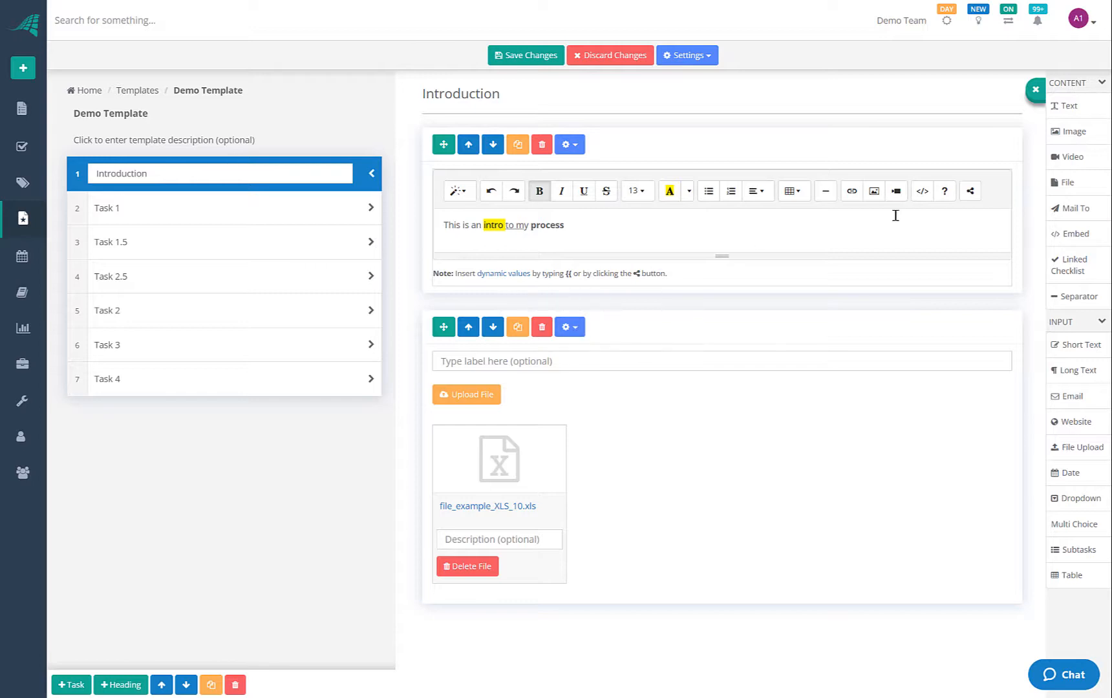
Drop a Mail To block with empty To, Cc, Bcc, Subject and Body fields into Task 4
click(184, 391)
drag(1073, 208, 543, 169)
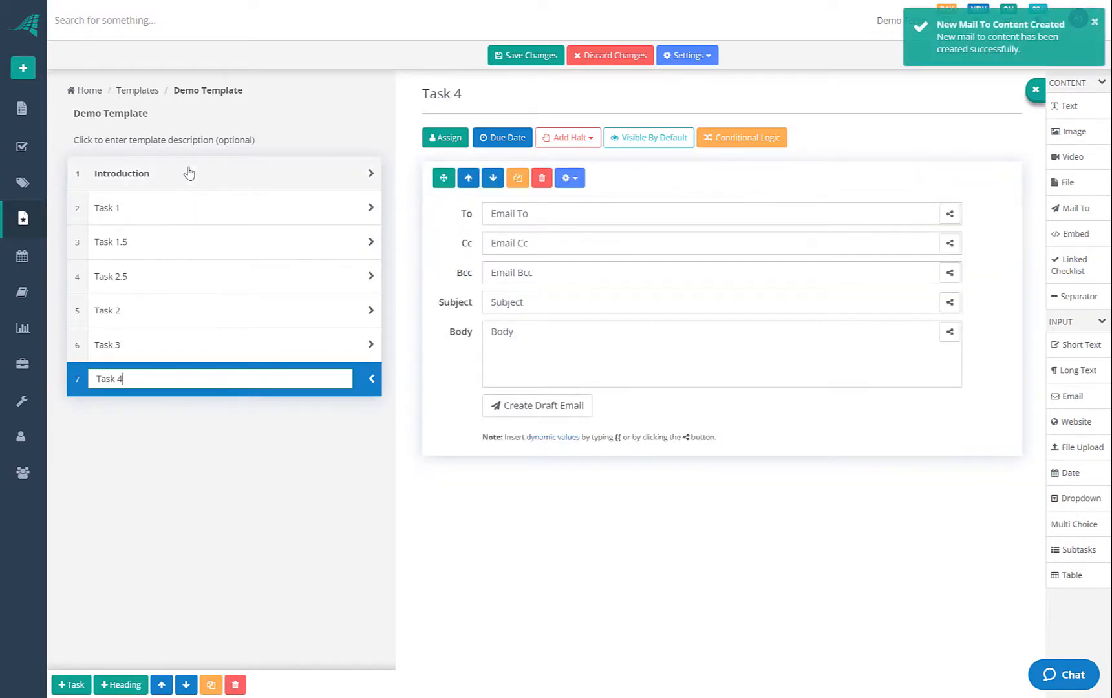
click(189, 173)
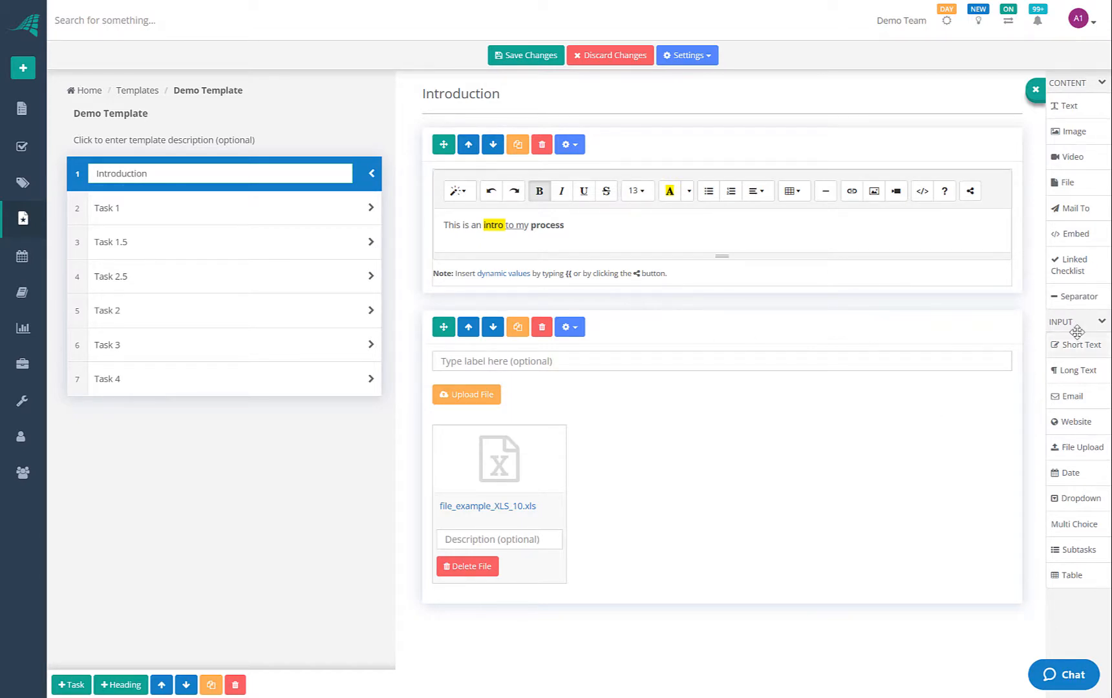
Add a short-text and a long-text field to Task 1, labelling the first 'First Name'
click(317, 208)
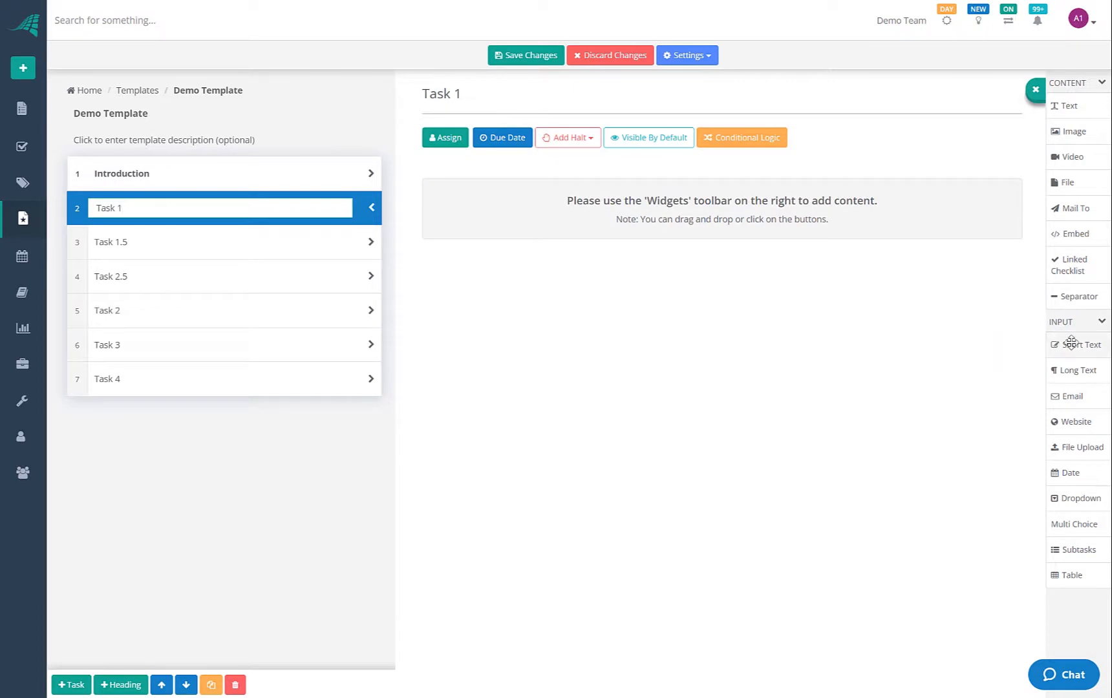
drag(1028, 343, 546, 175)
drag(1099, 388, 476, 317)
click(466, 211)
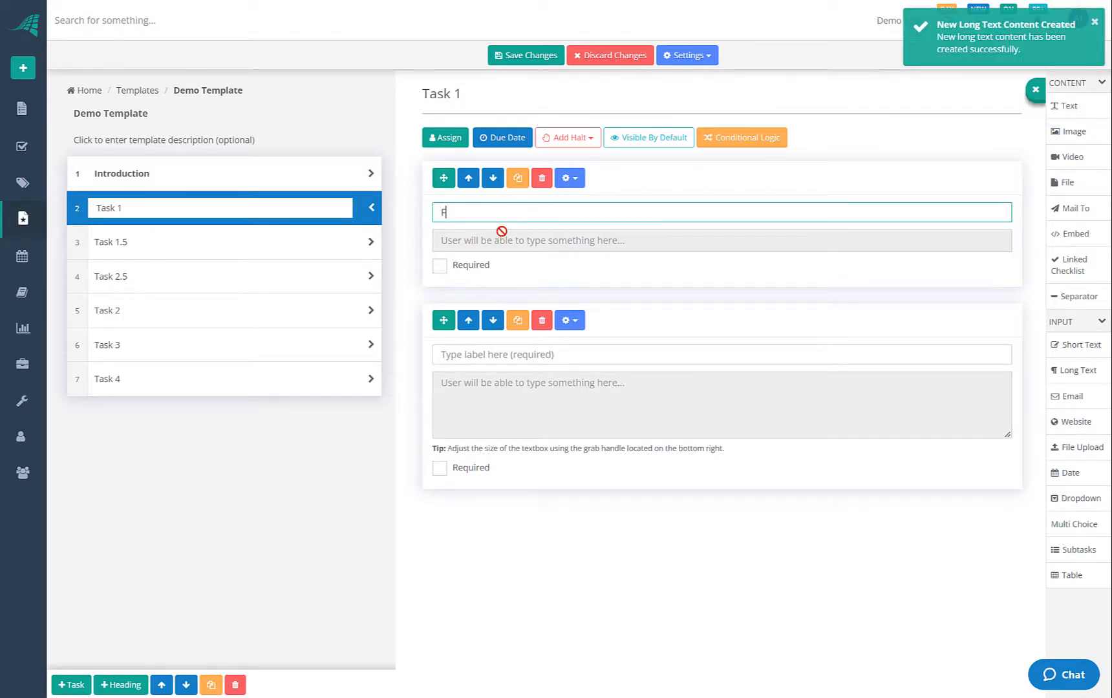
click(502, 231)
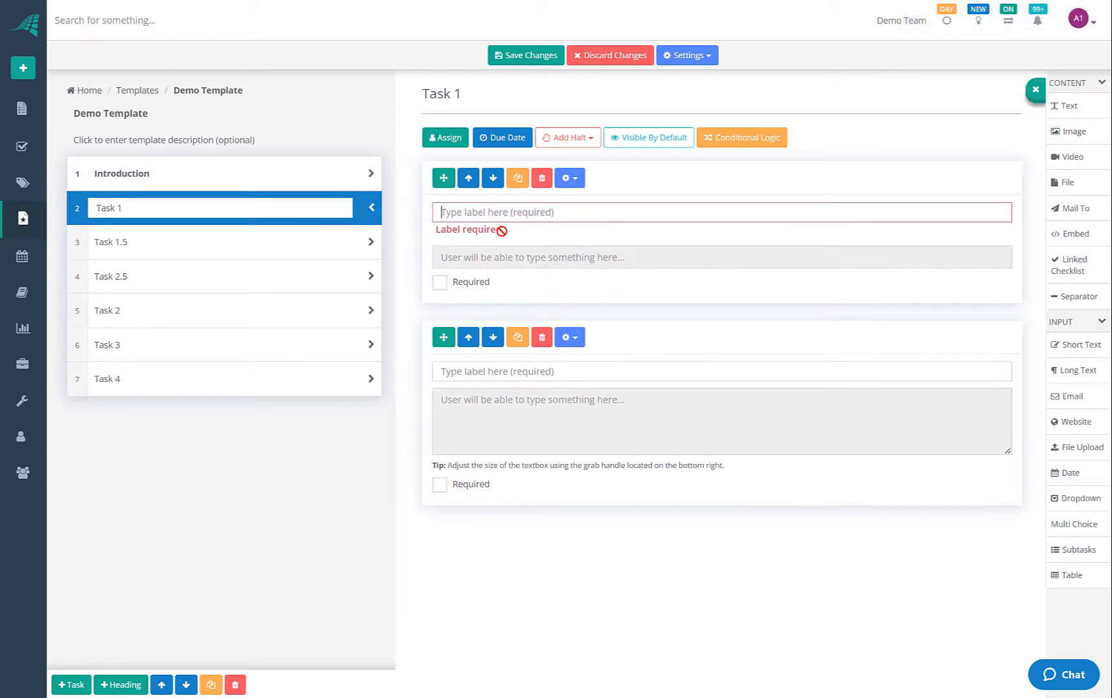
text(First Name)
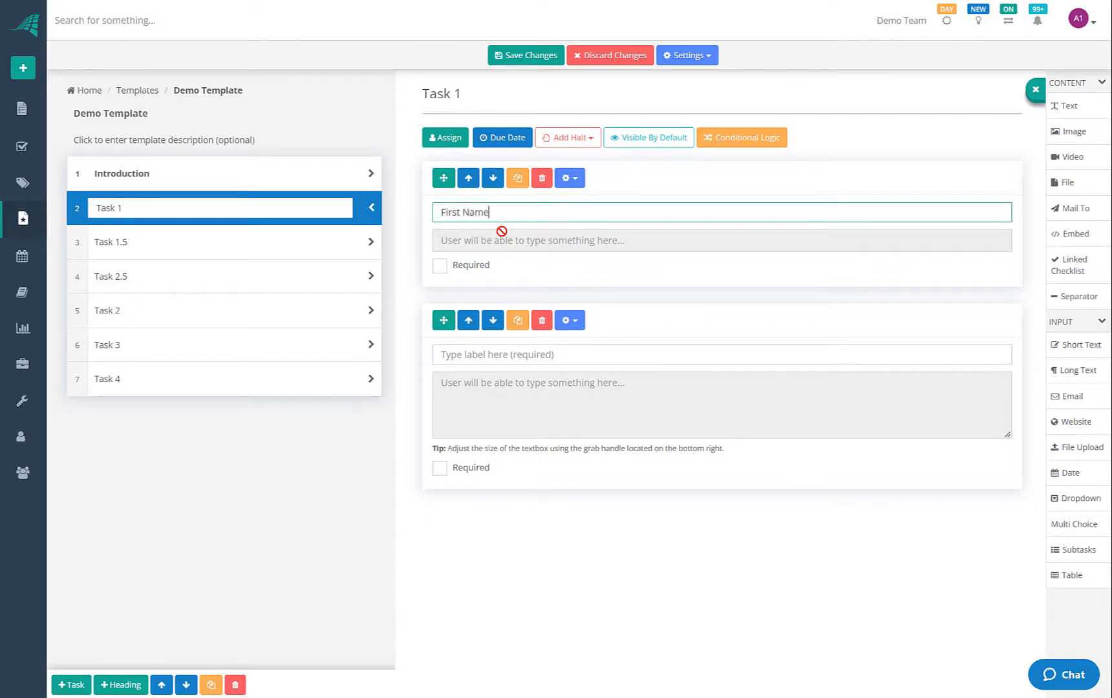
Label the long-text field 'Address', make it taller, and mark First Name required
click(457, 348)
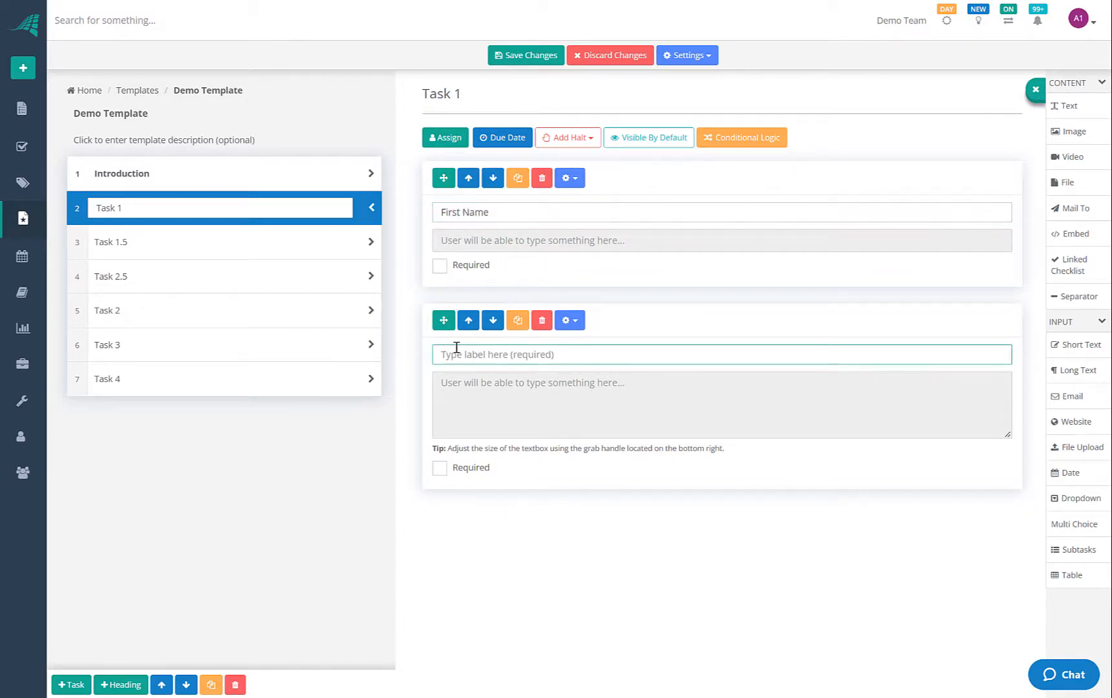
text(Address)
drag(1006, 435, 1027, 479)
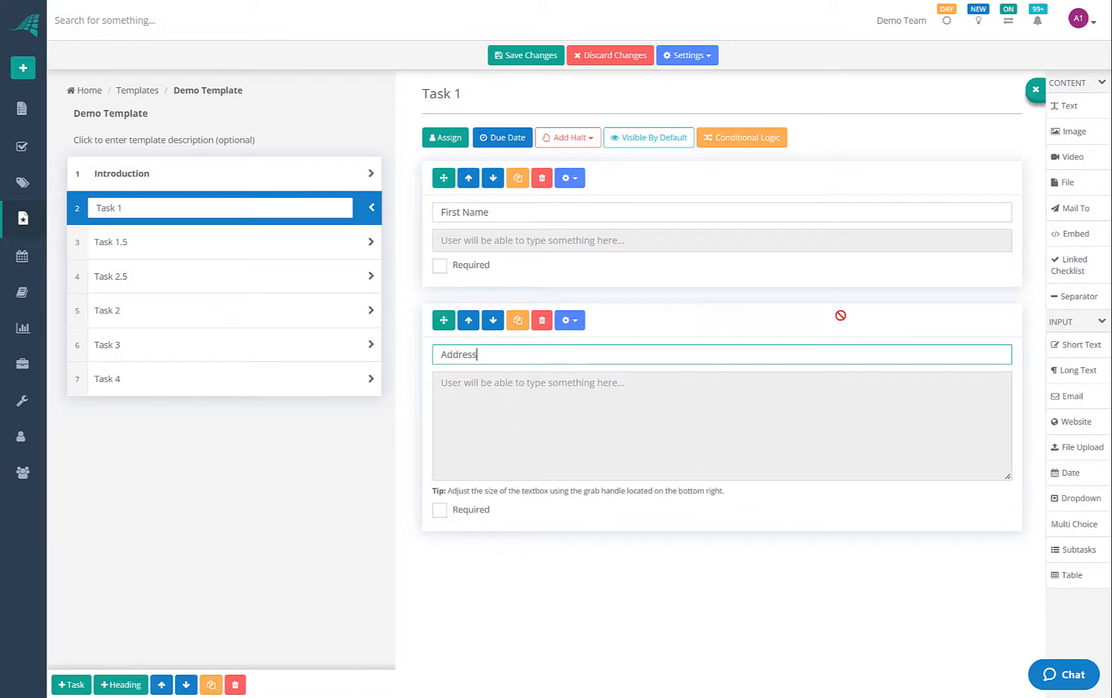
click(441, 271)
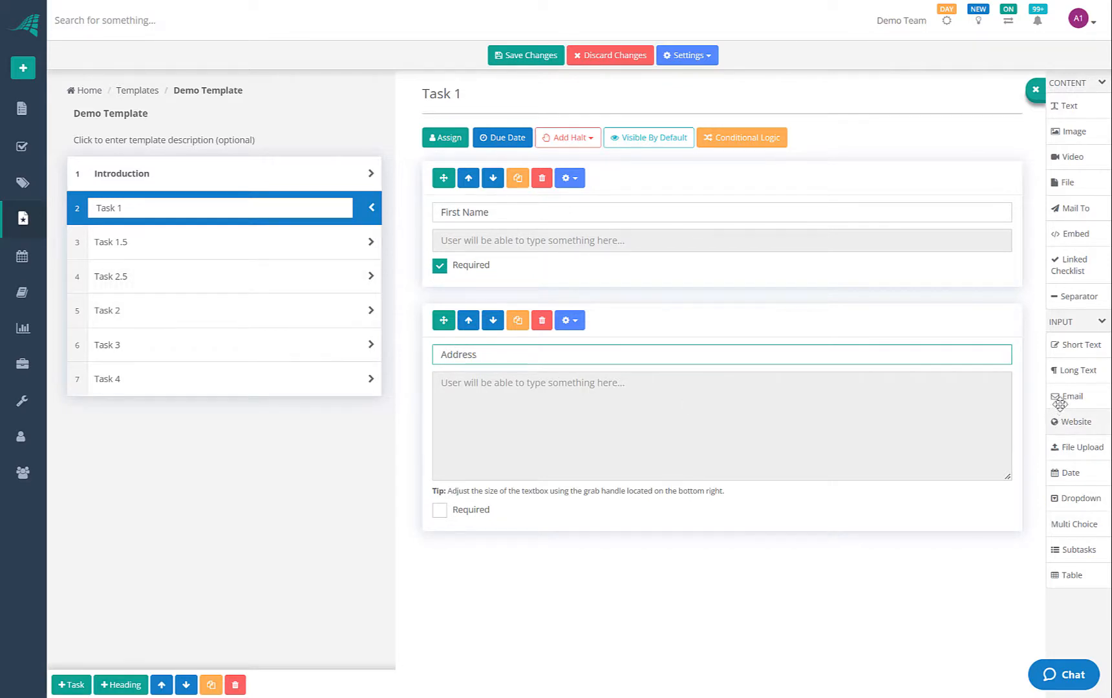
Add email and website fields to Task 1 labelled 'Customer Email' and 'Customer Website'
drag(1071, 397, 519, 557)
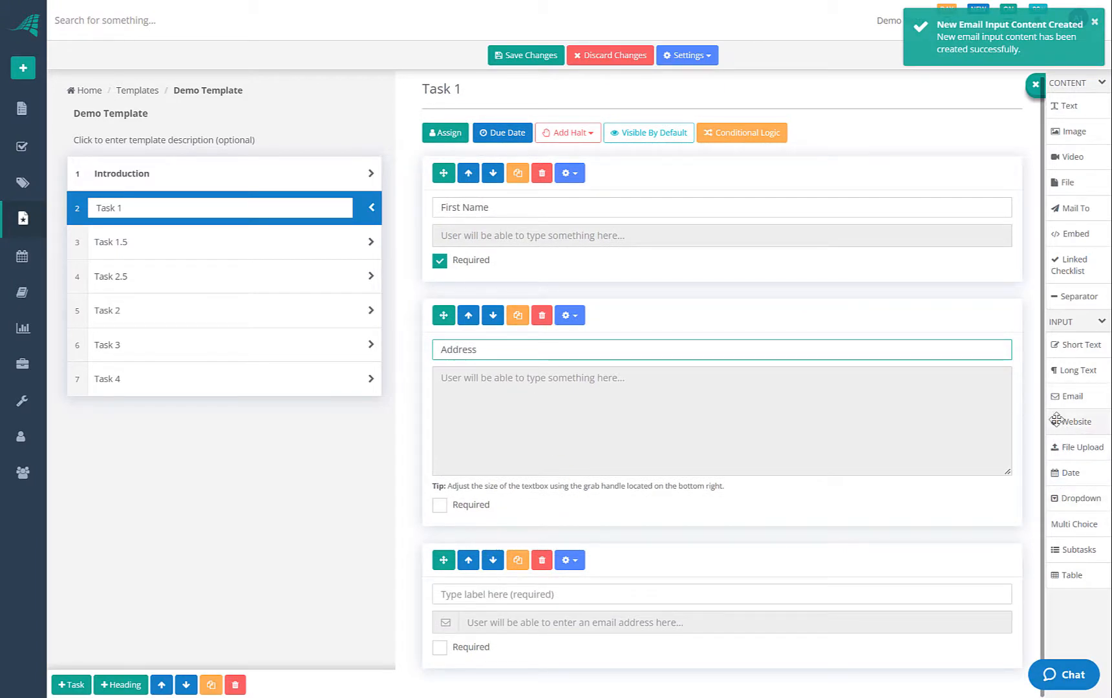
click(503, 594)
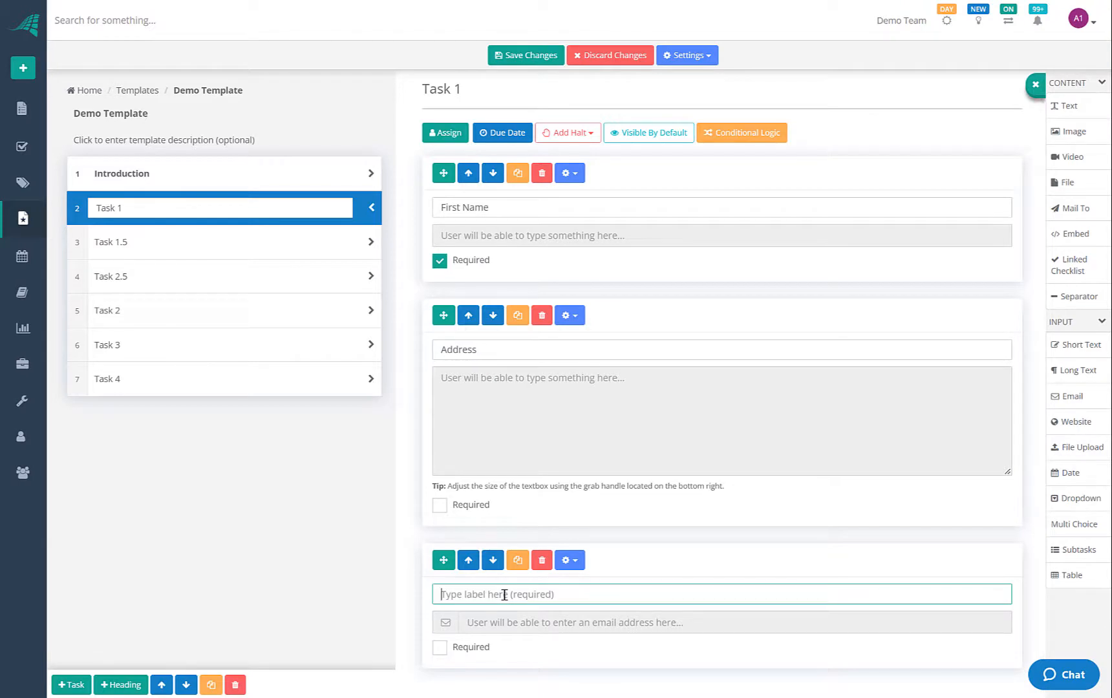
drag(1073, 424, 483, 672)
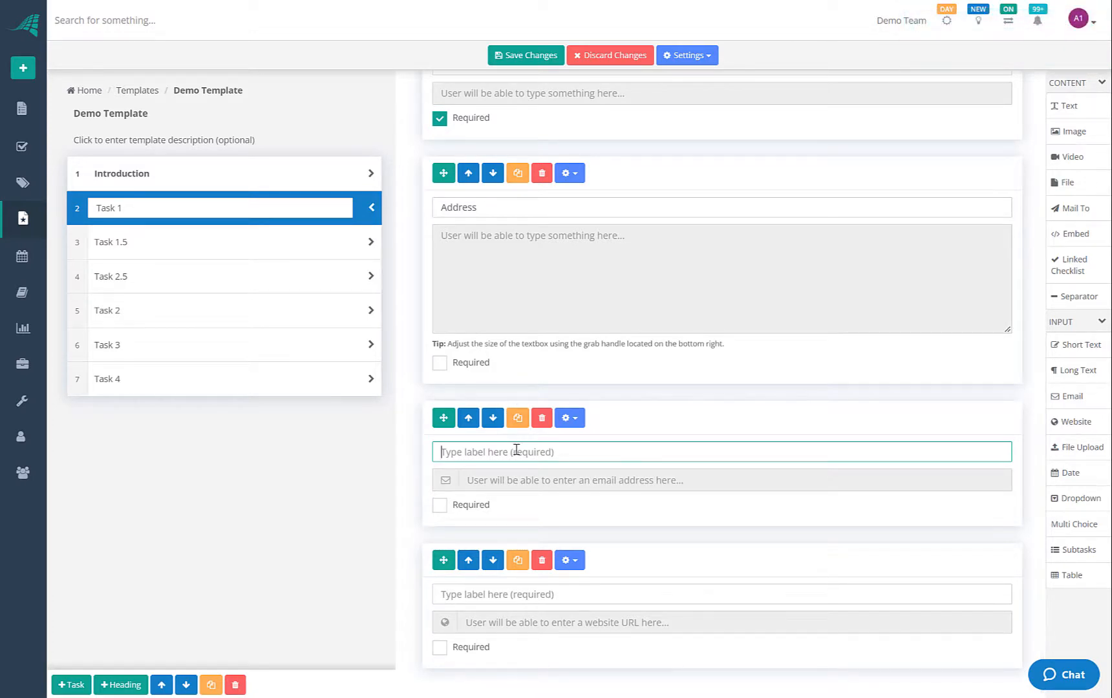
text(Customer Email)
click(510, 595)
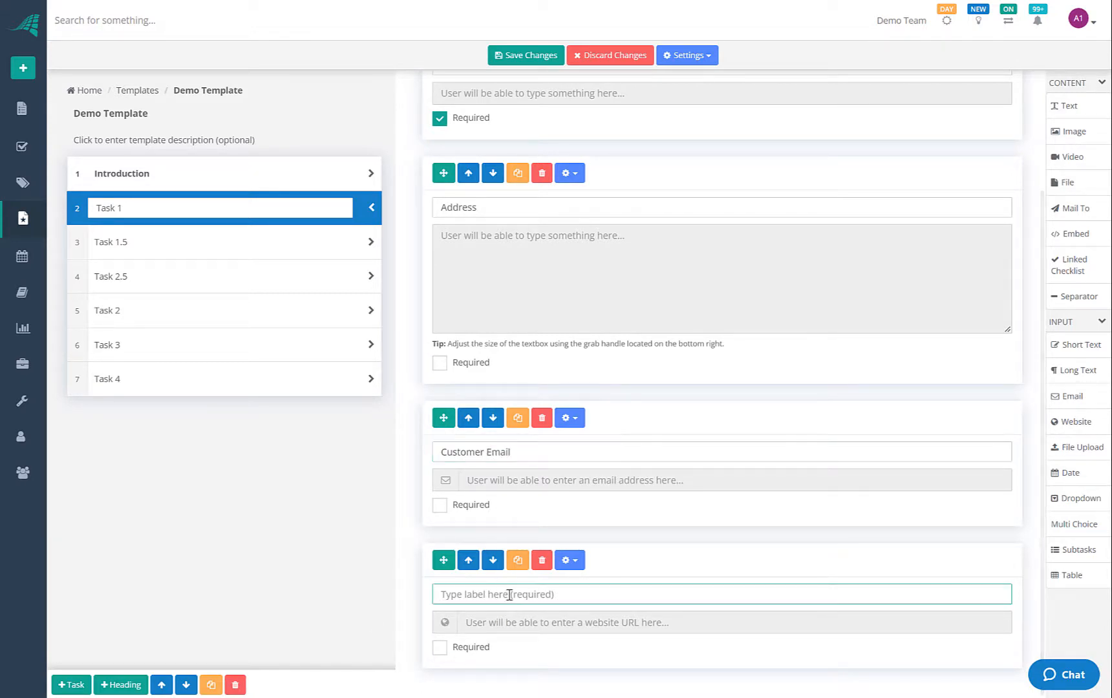
text(Customer Website)
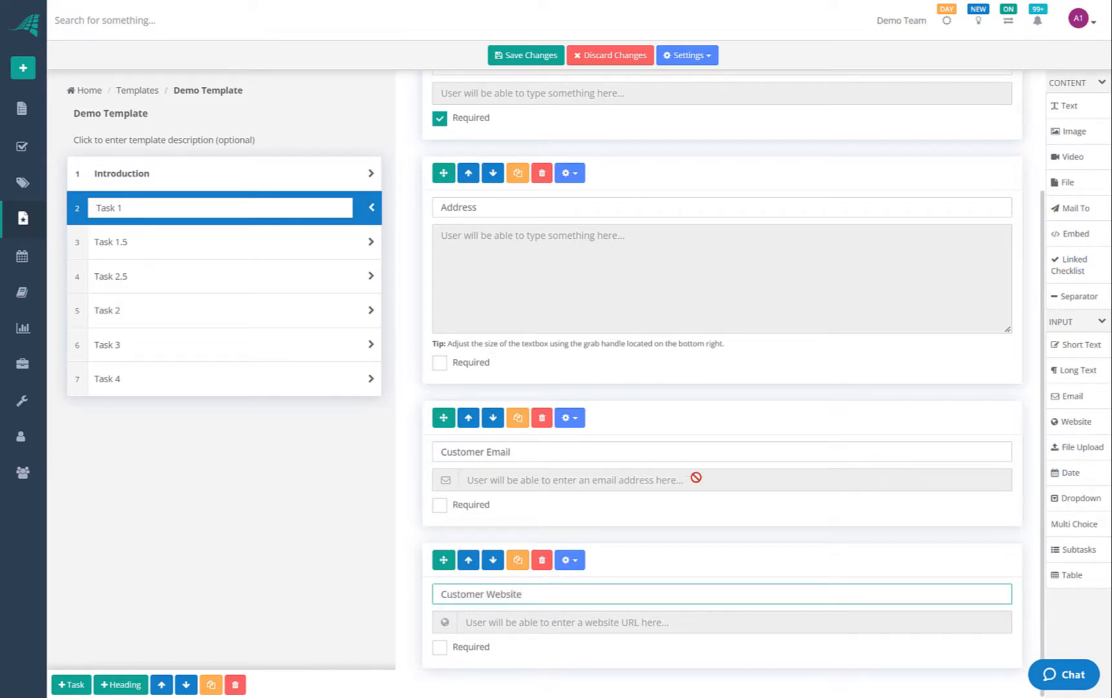
Add a file upload field to Task 1.5 and label it 'Proof of ID'
click(275, 254)
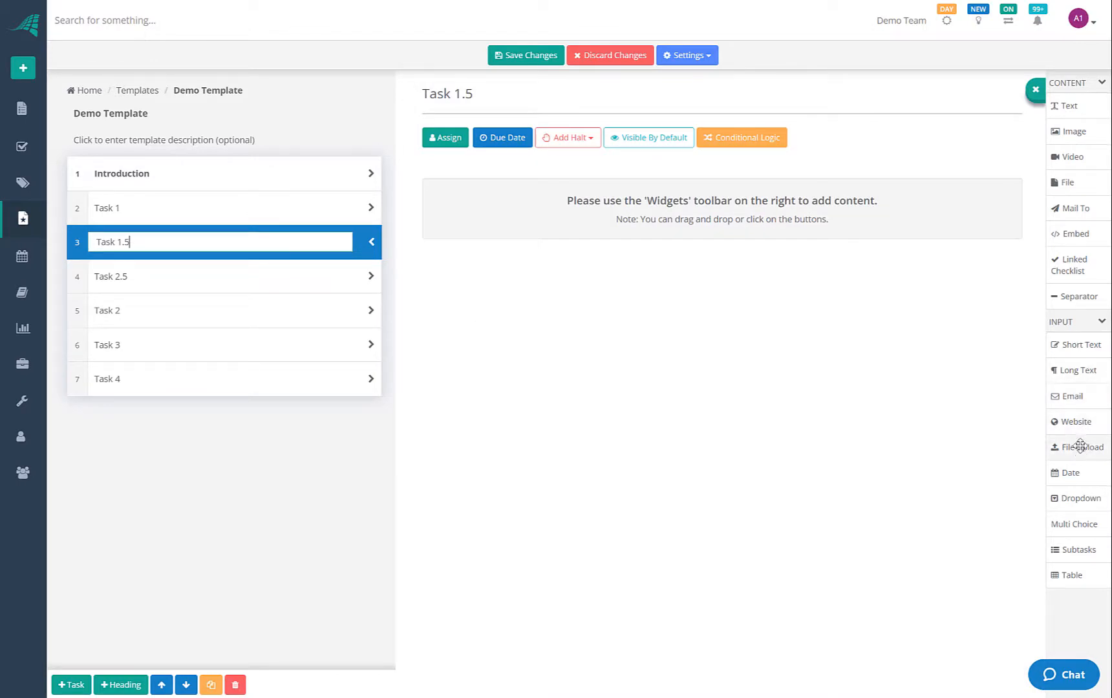
drag(1081, 453, 585, 162)
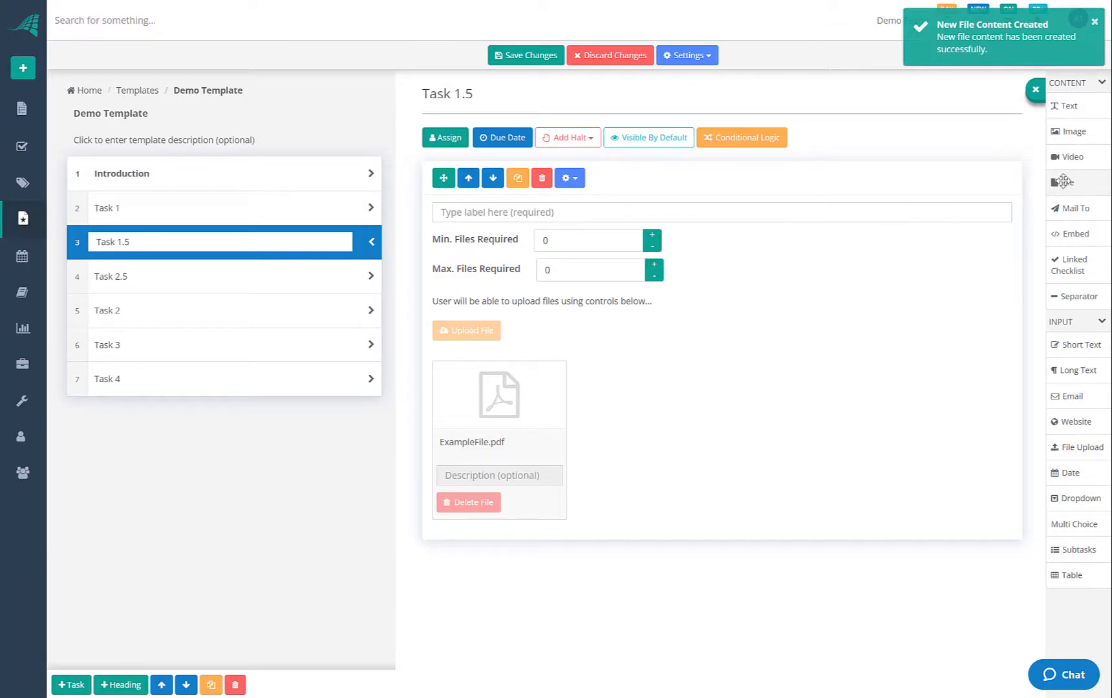
click(228, 174)
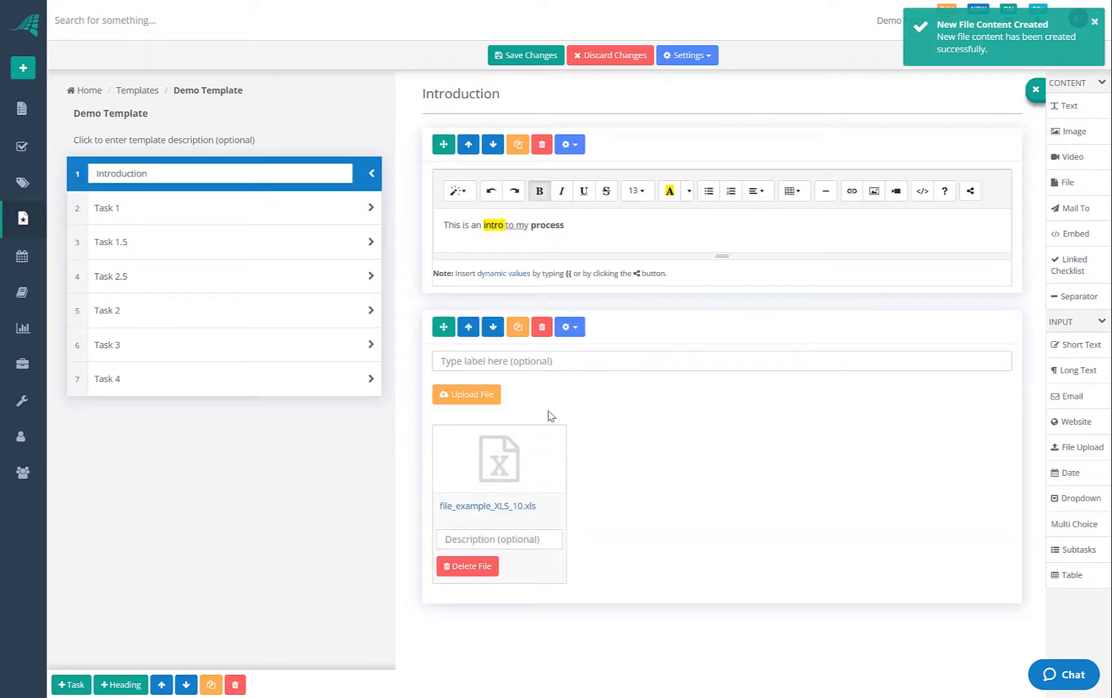
click(124, 242)
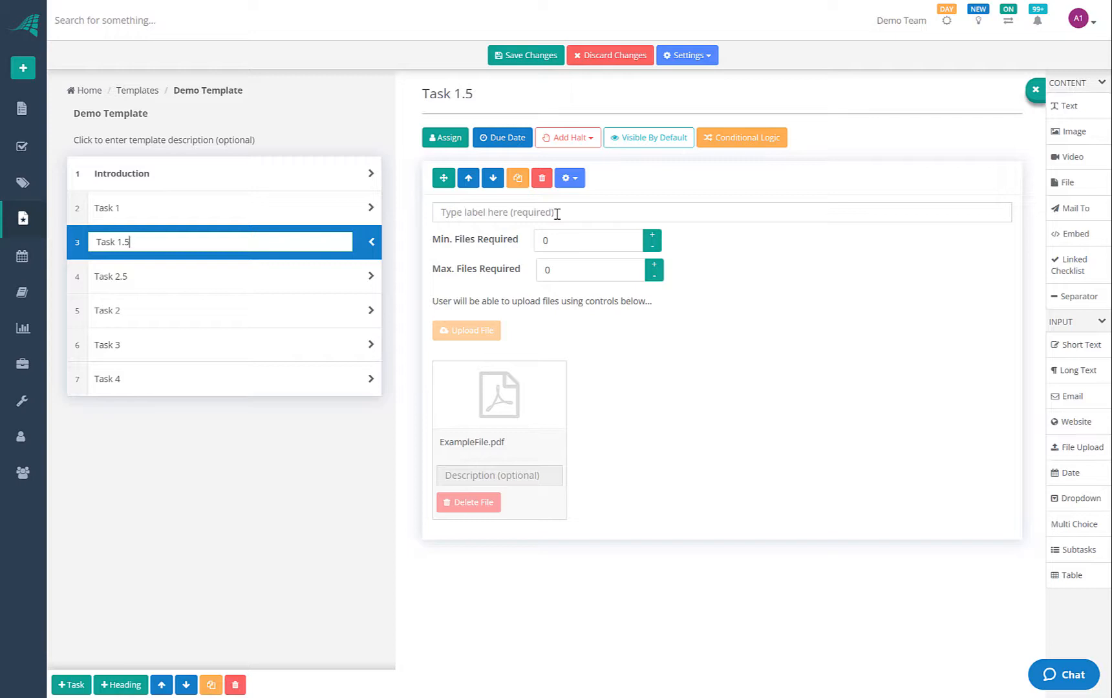
click(519, 214)
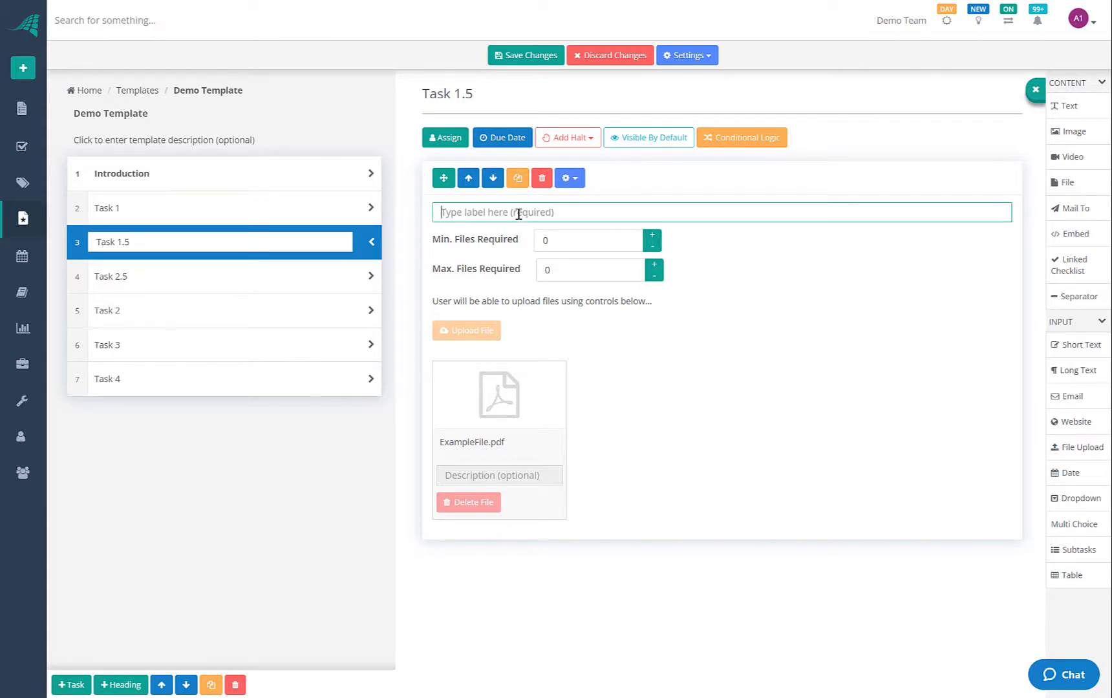
text(Proof of ID)
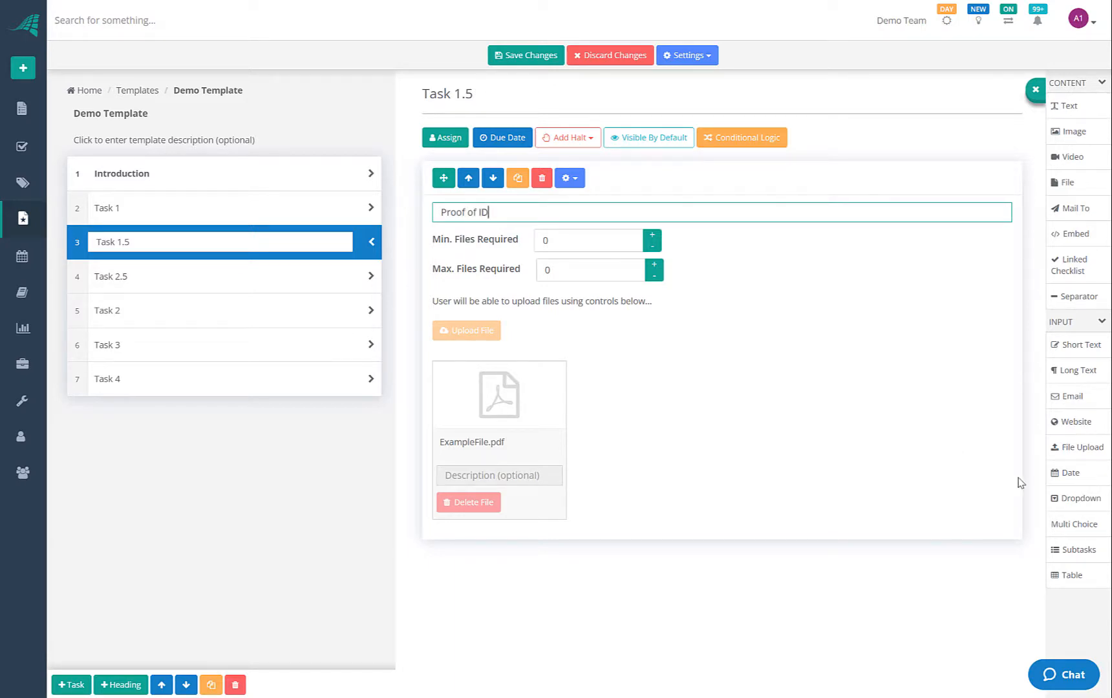
Add a Date and Time field labelled 'Customer Start Date' to Task 2.5
click(178, 290)
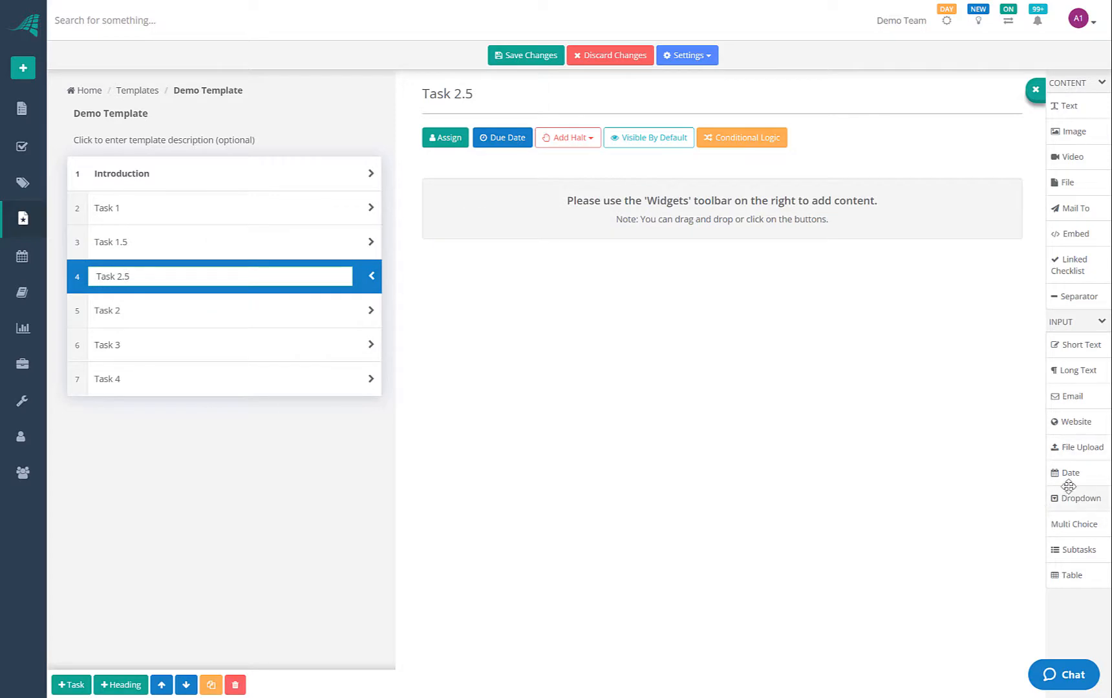
drag(1055, 453, 474, 169)
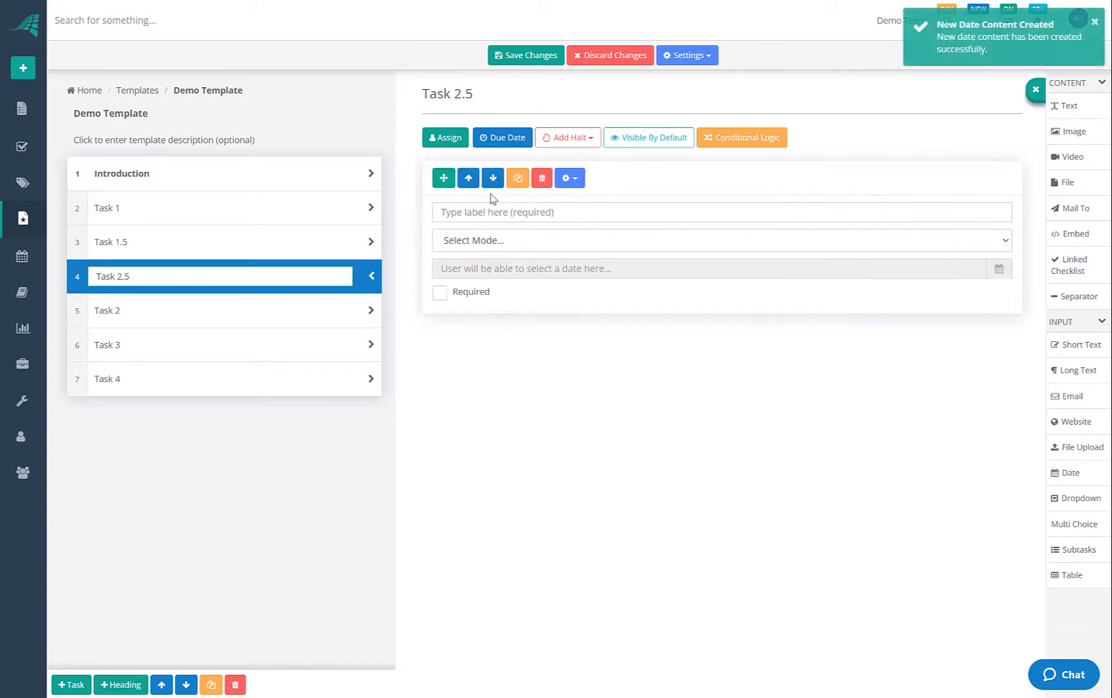
click(512, 213)
click(546, 245)
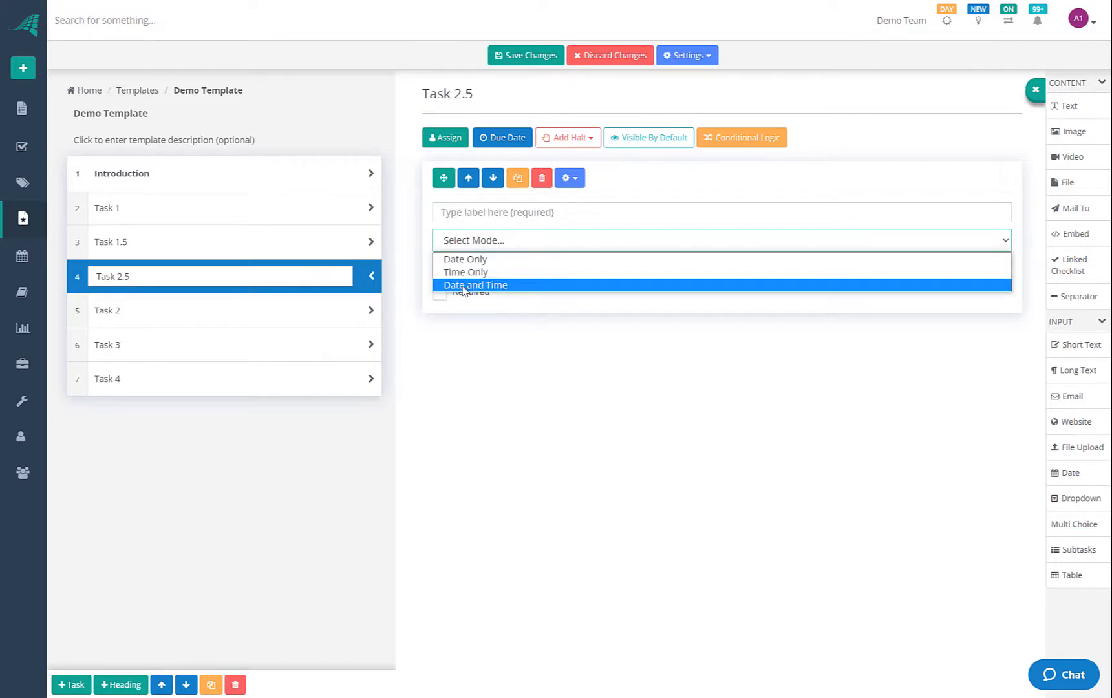
click(463, 287)
click(469, 213)
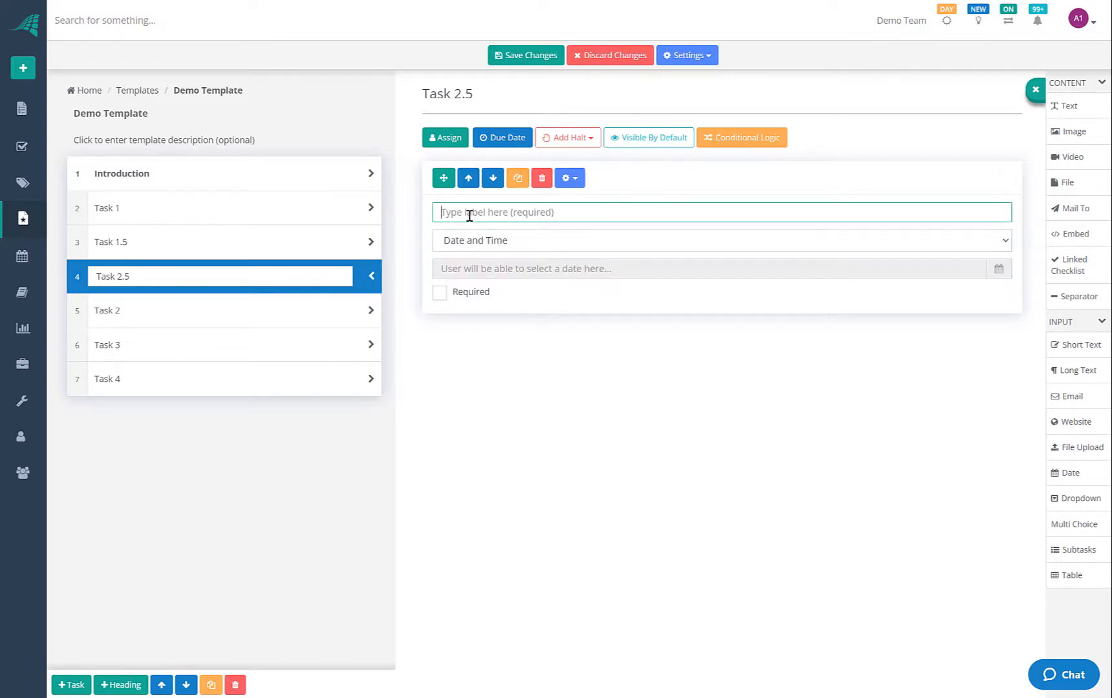
text(Employee Start Date)
double_click(461, 212)
text(Customer Start Date)
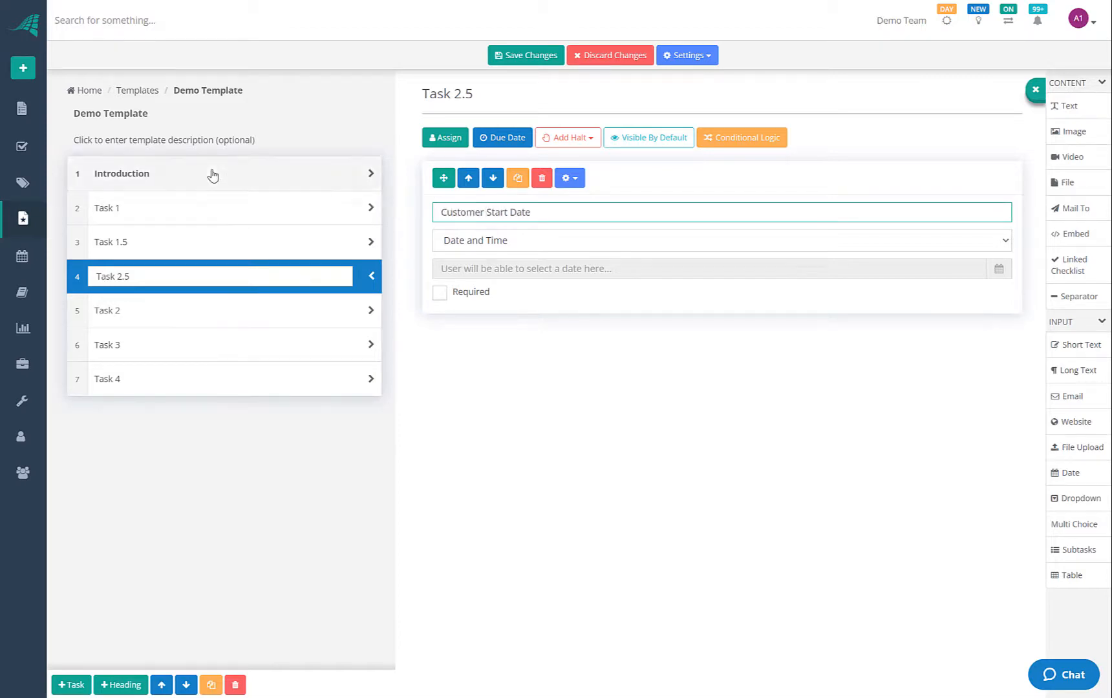
Rename Task 1's First Name field to 'Customer First Name'
click(199, 217)
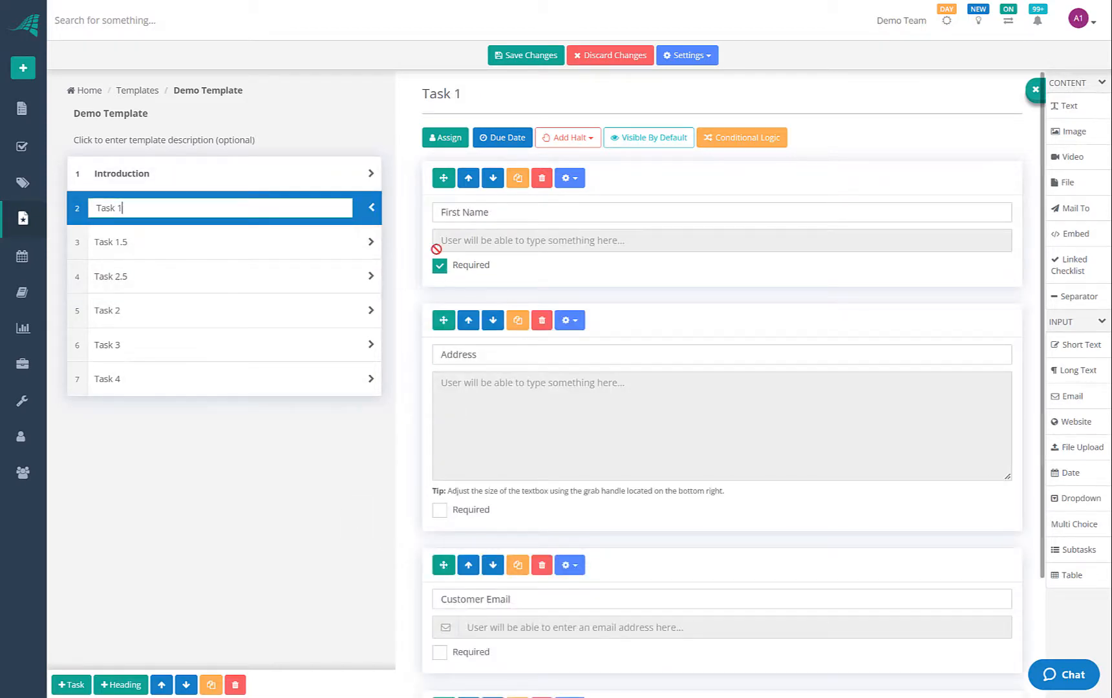
click(443, 213)
text(Custo)
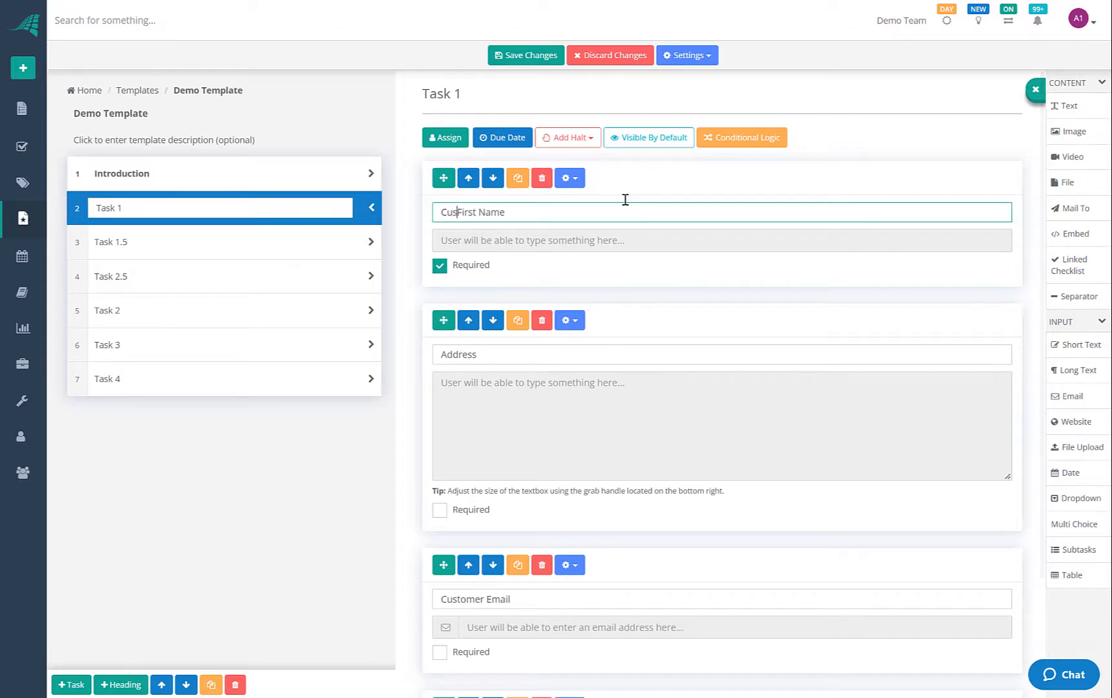
text(mer)
scroll(543, 317, down, 3)
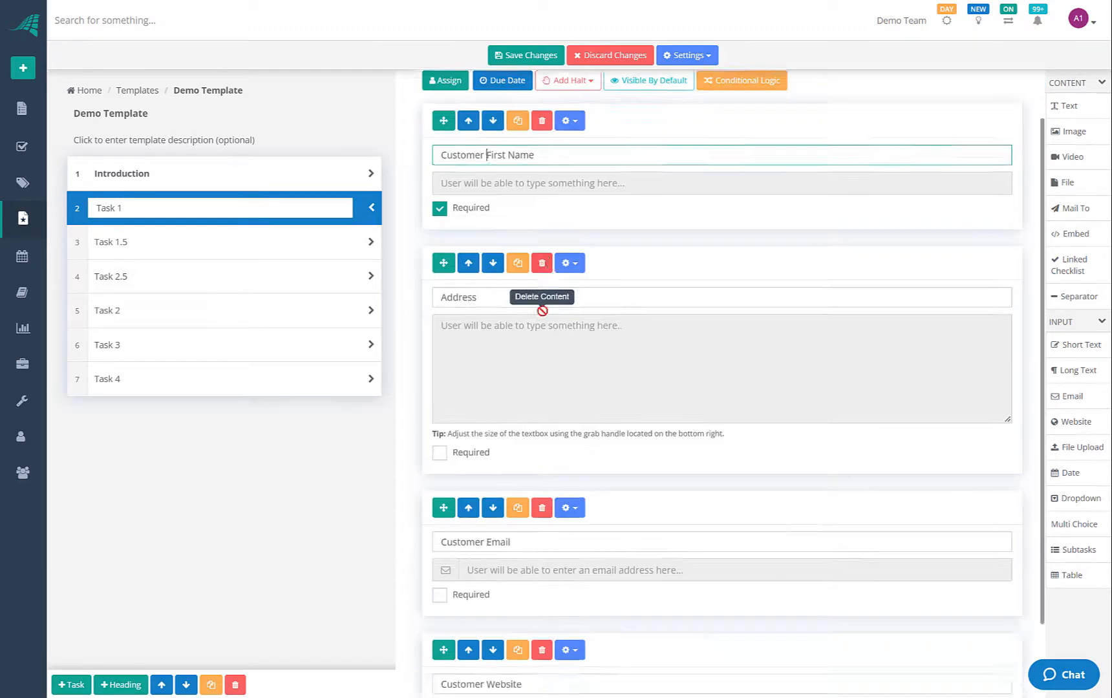
click(156, 249)
click(157, 277)
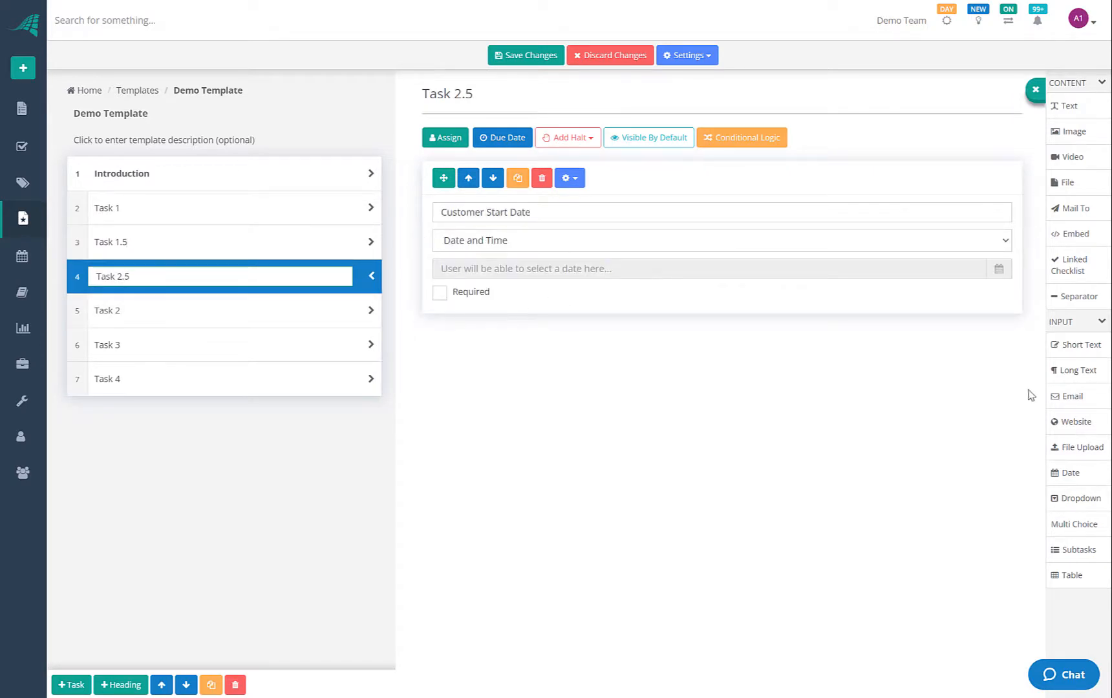
Add a dropdown labelled 'Select one' and a multi-choice field labelled 'Select one or more' to Task 2
click(211, 310)
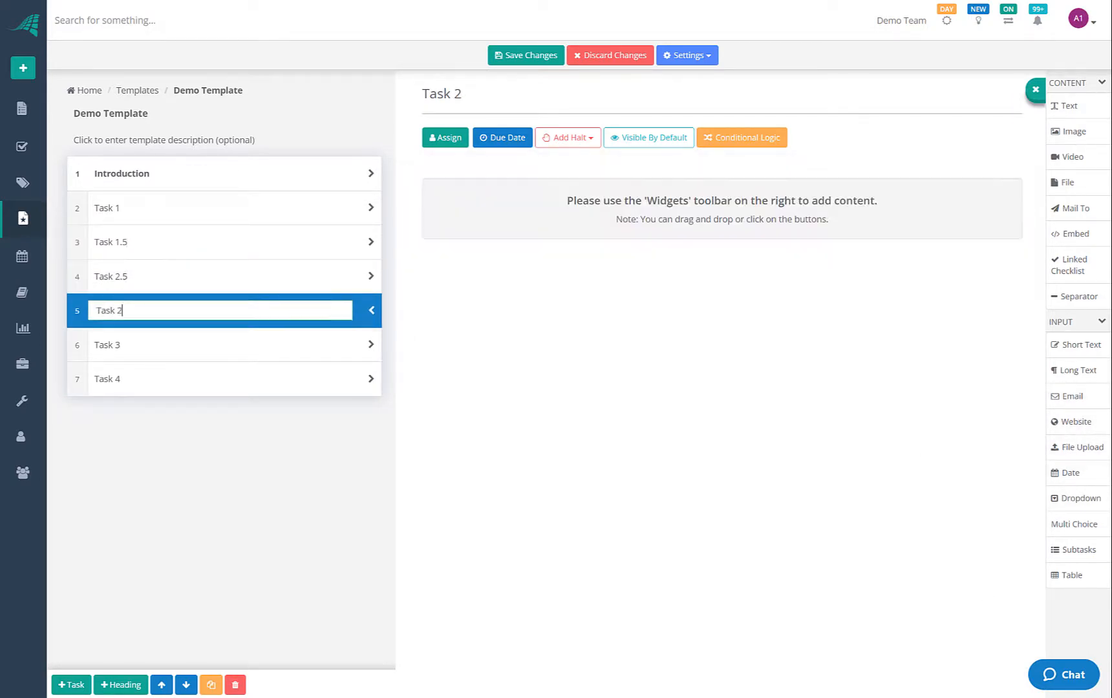
drag(1063, 490, 598, 158)
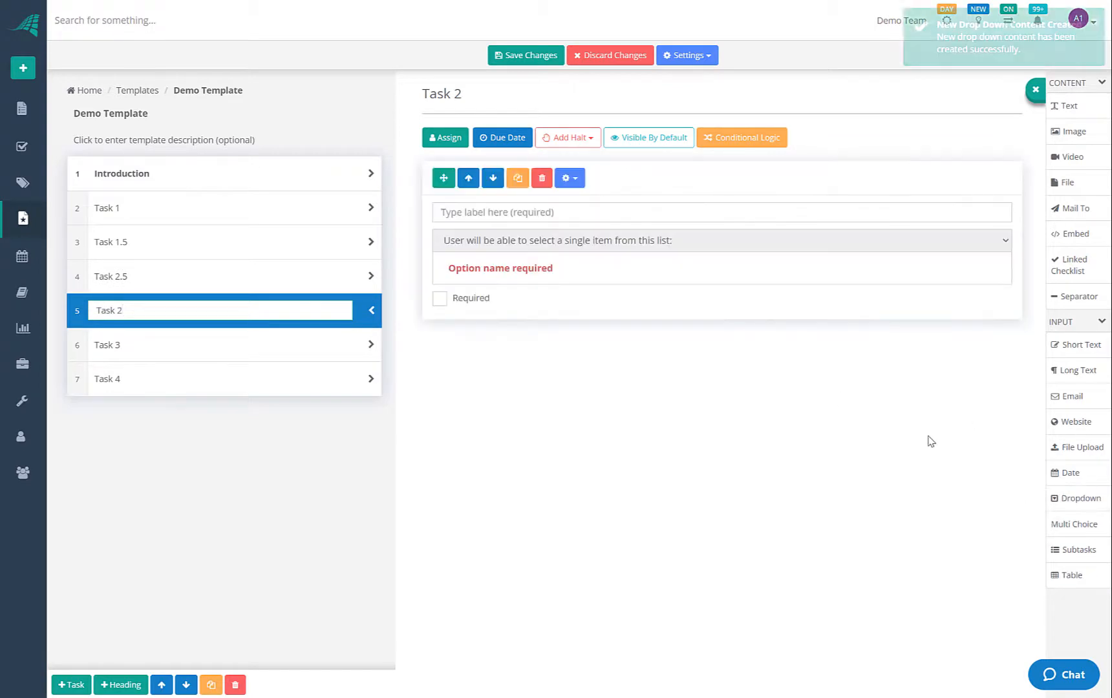
drag(1072, 524, 492, 362)
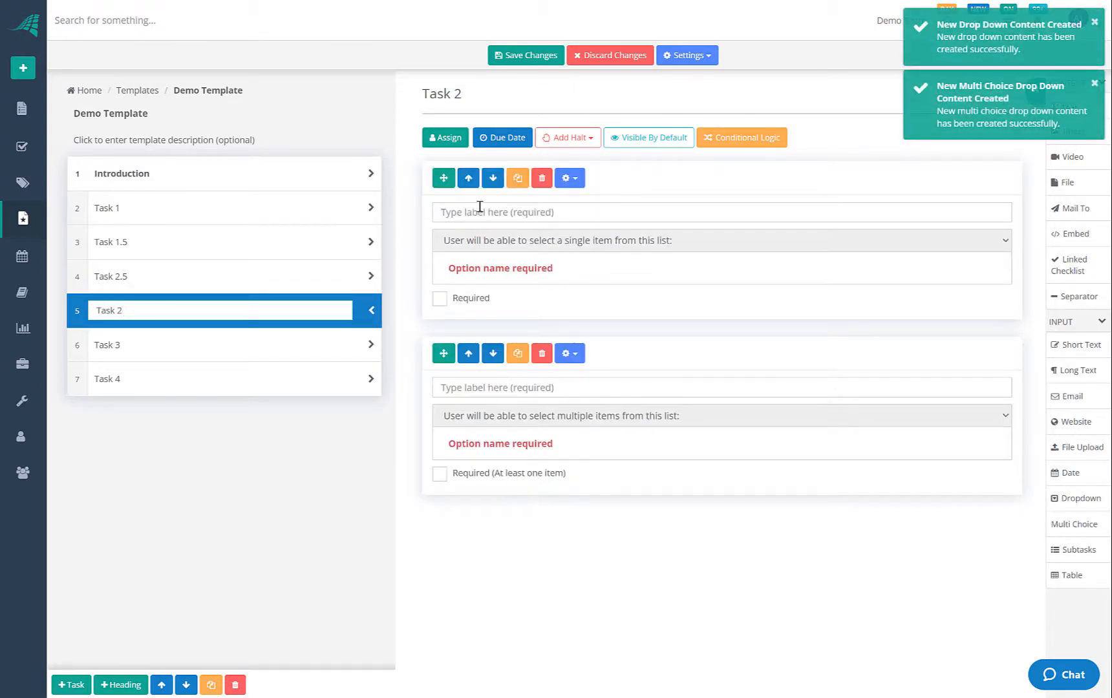
click(493, 214)
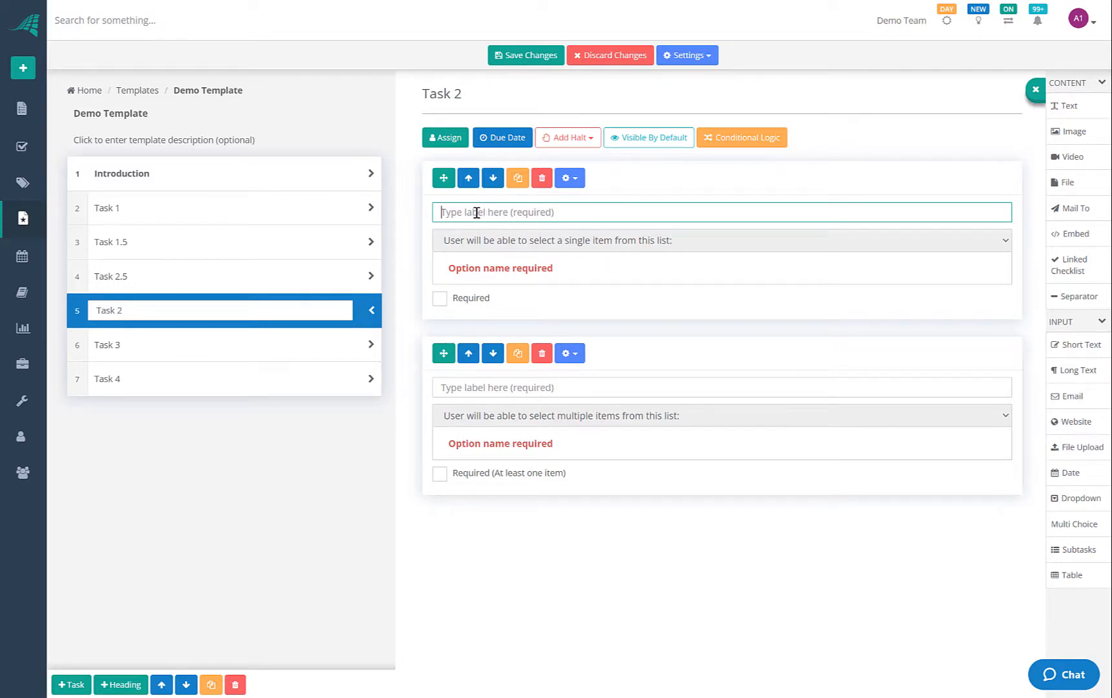
text(Select one)
click(458, 382)
text(Select on)
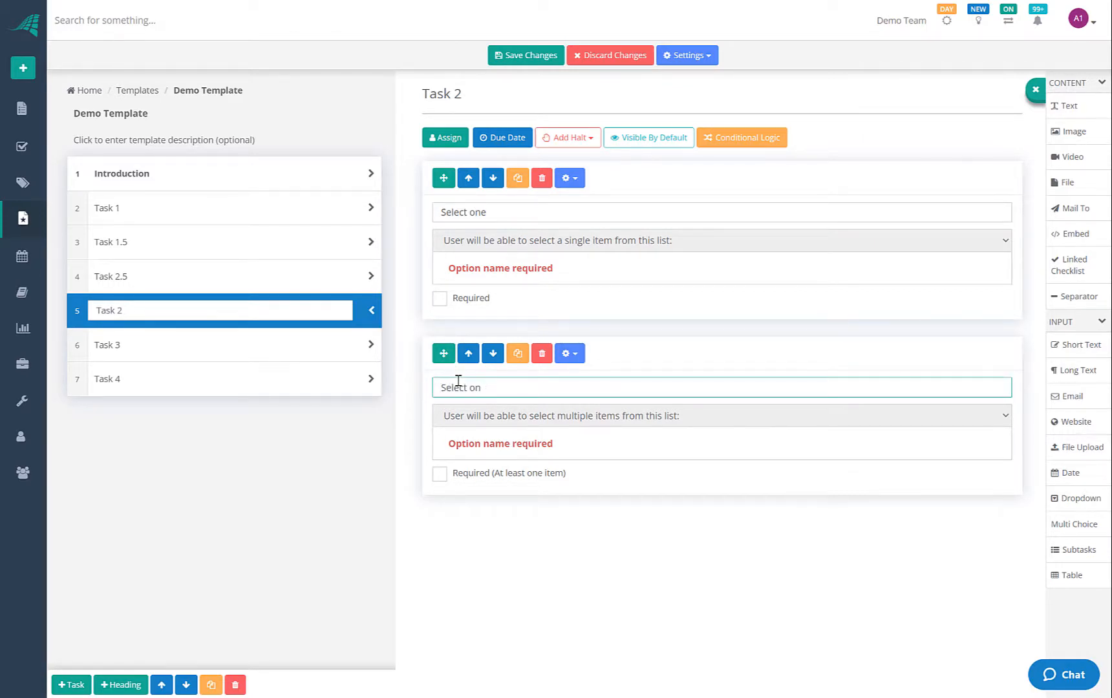
text(e or more)
Give the dropdown the options Option 1, Option 2 and Option 3
click(502, 267)
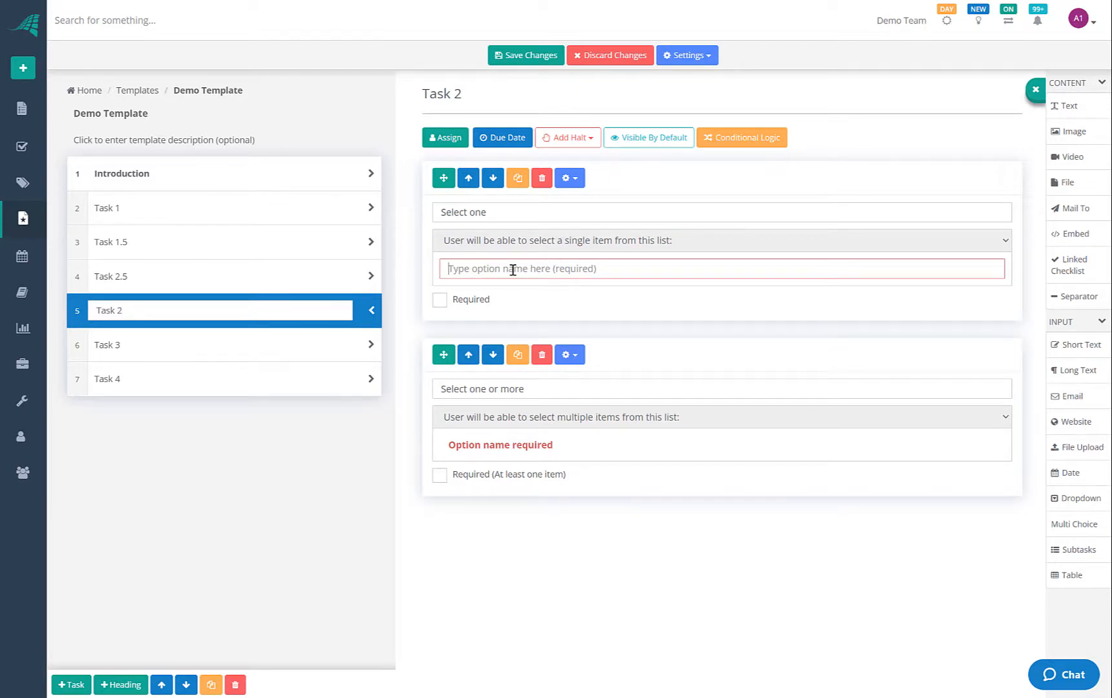
text(Option 1)
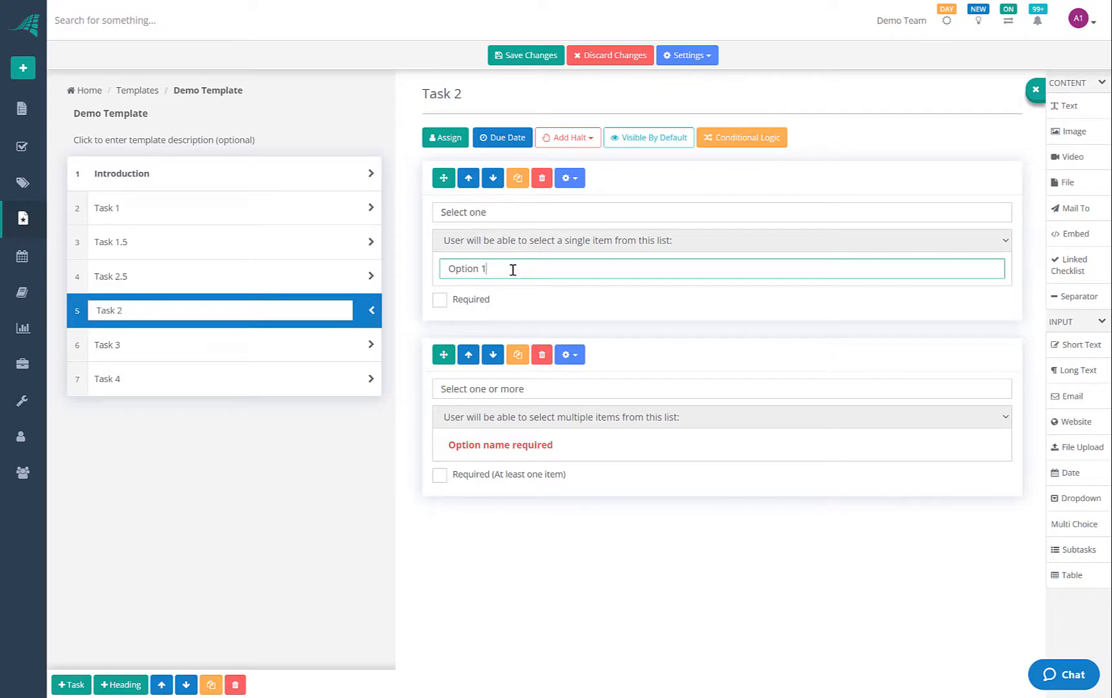
key(Return)
text(Option 2)
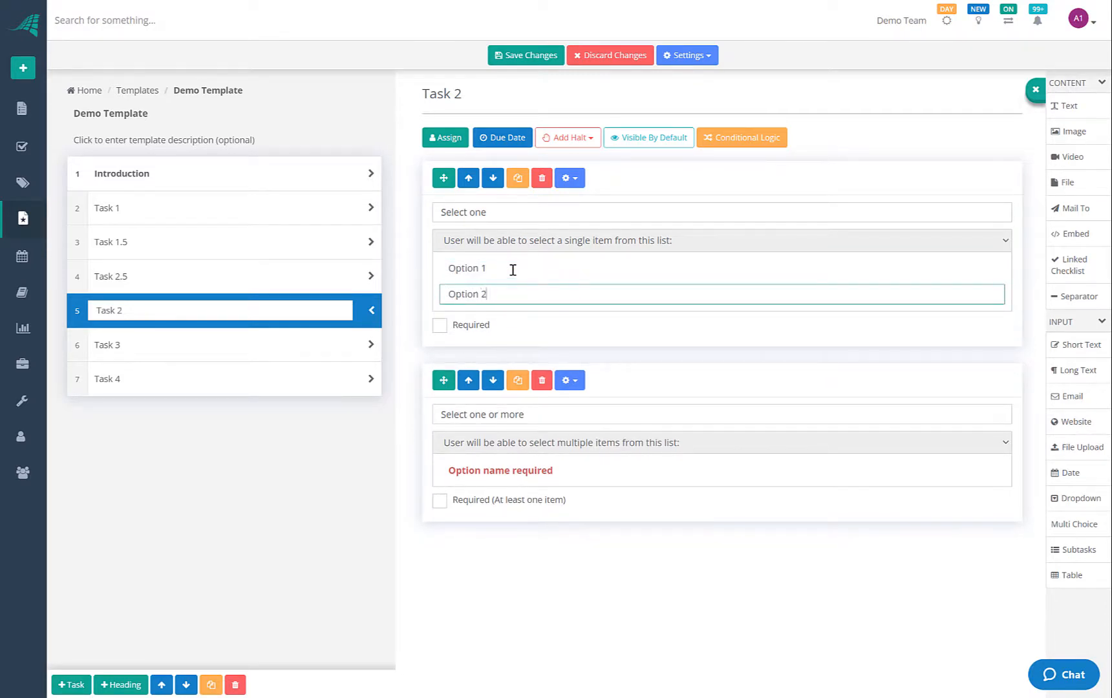
key(Return)
text(Option 3)
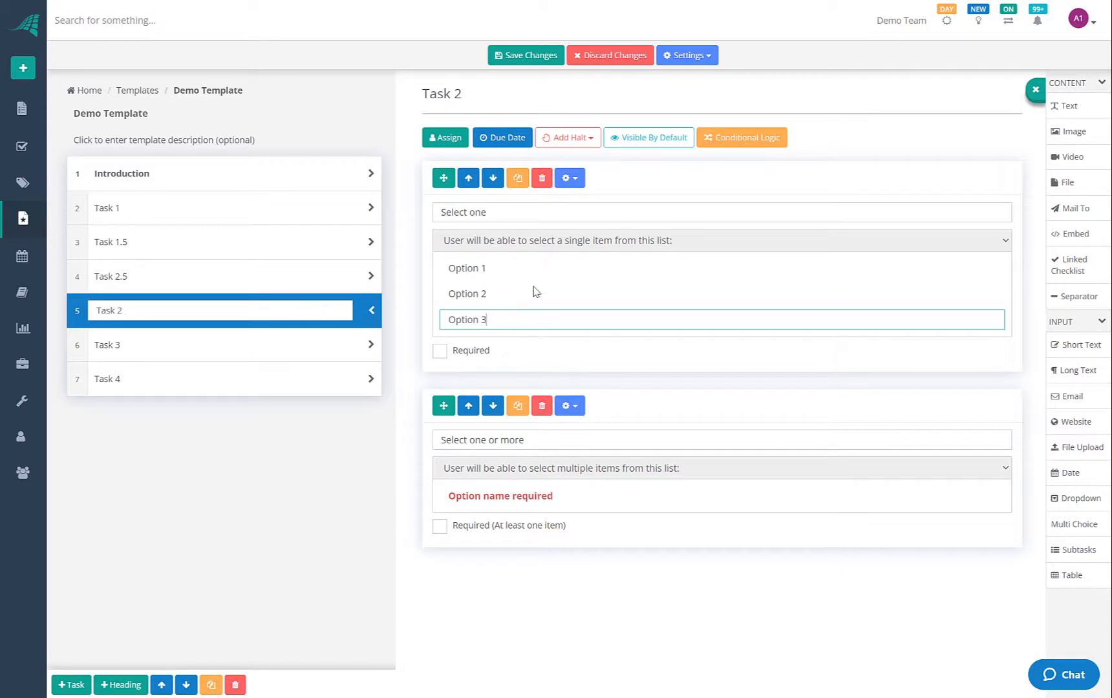
Give the multi-choice field the options Option 1, Option 2 and Option 3
click(548, 497)
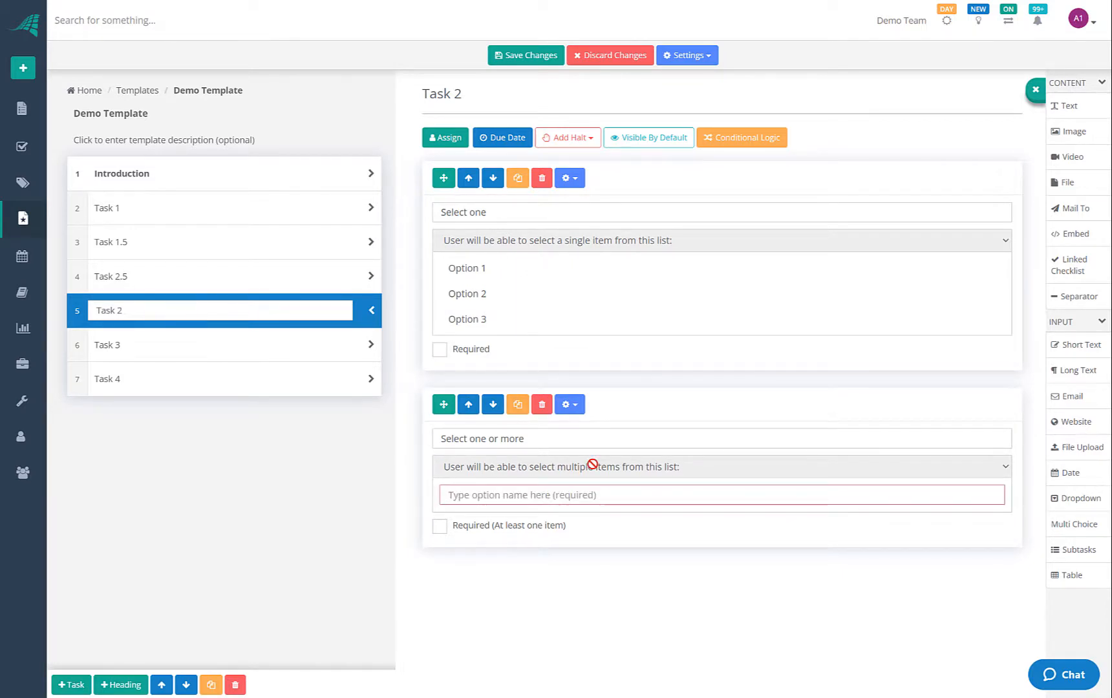
text(Option 1)
key(Return)
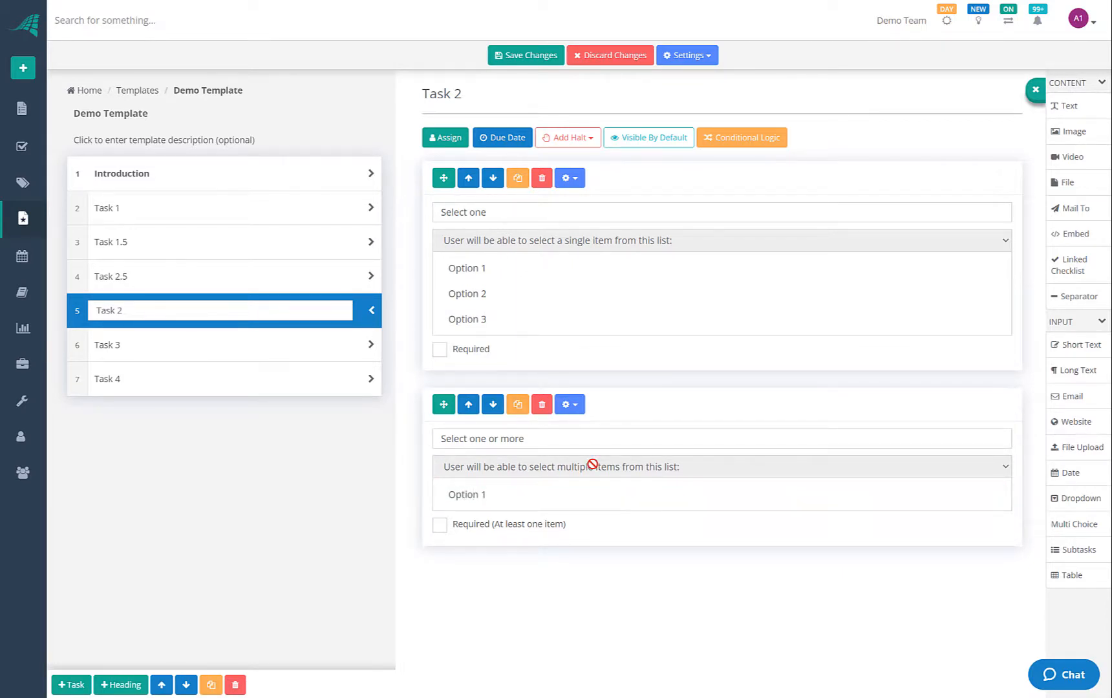
text(Option 2)
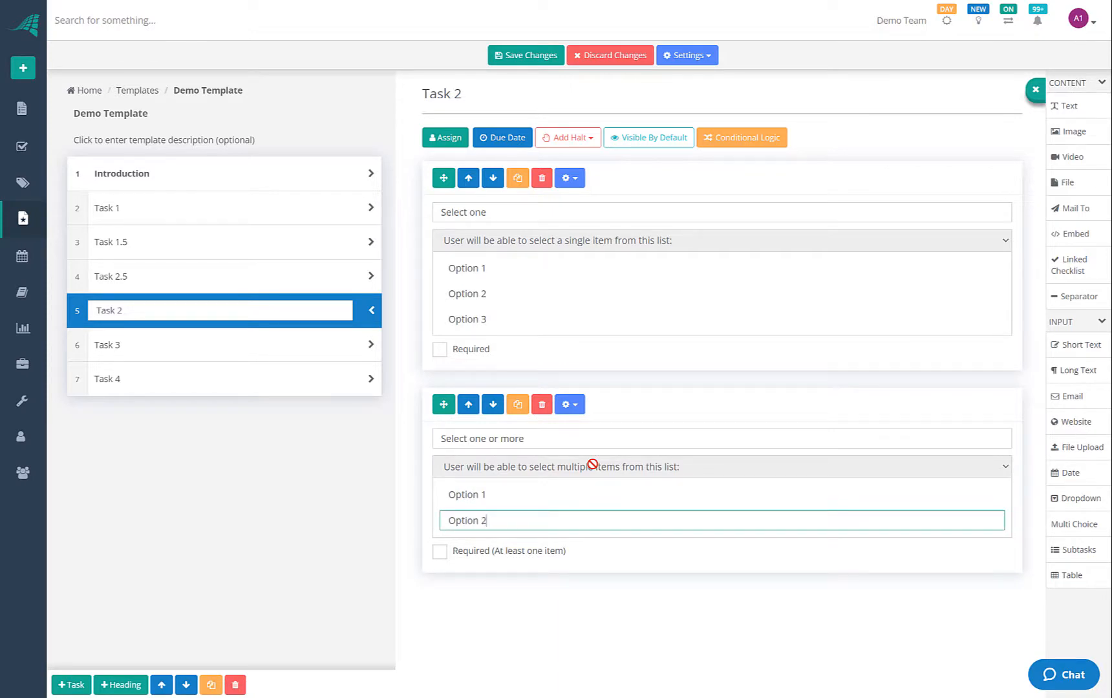
key(Return)
text(Option 3)
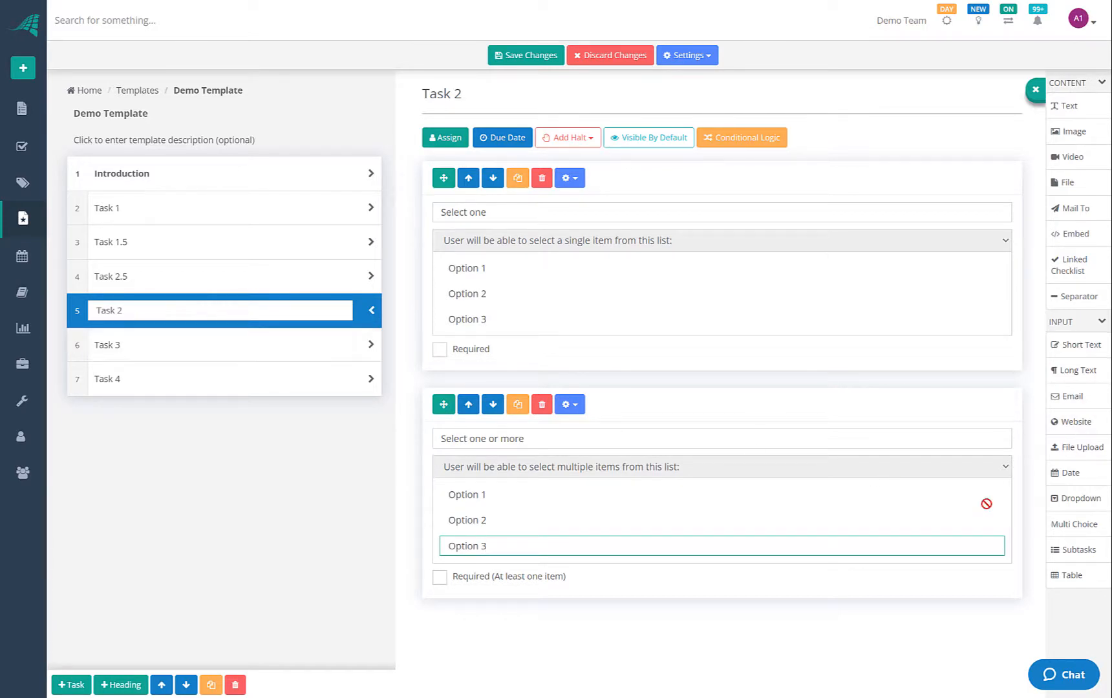
Add an 'Also complete these tasks' subtask list (Task 1, Task 2, Task 3) and an empty table to Task 3
click(200, 347)
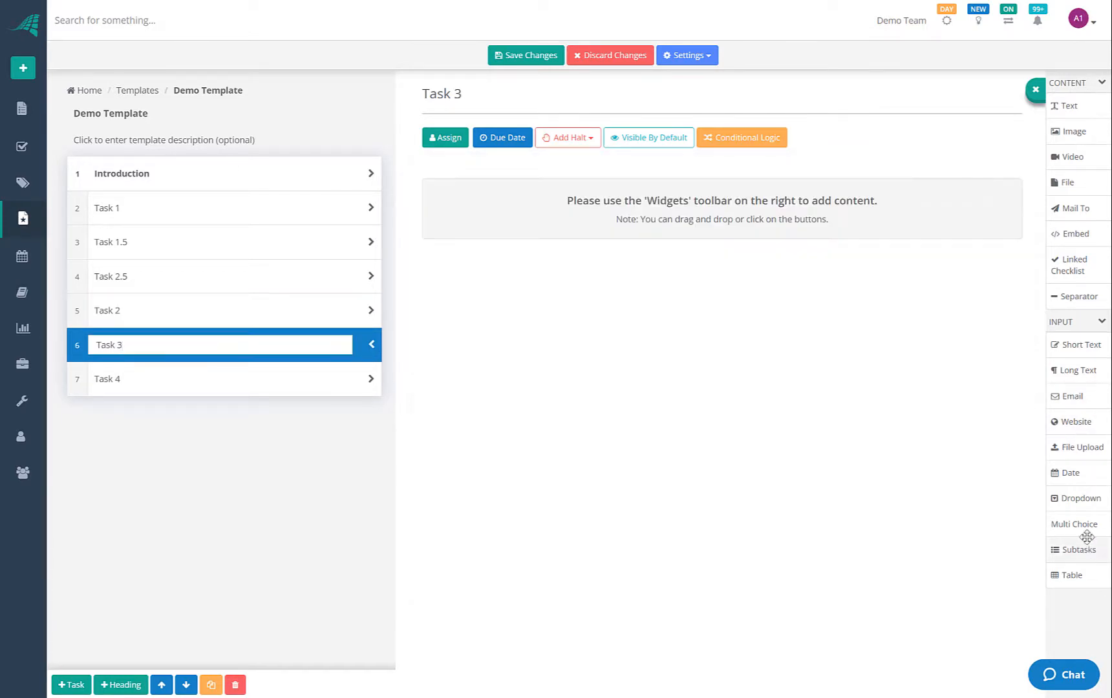
drag(1078, 550, 511, 162)
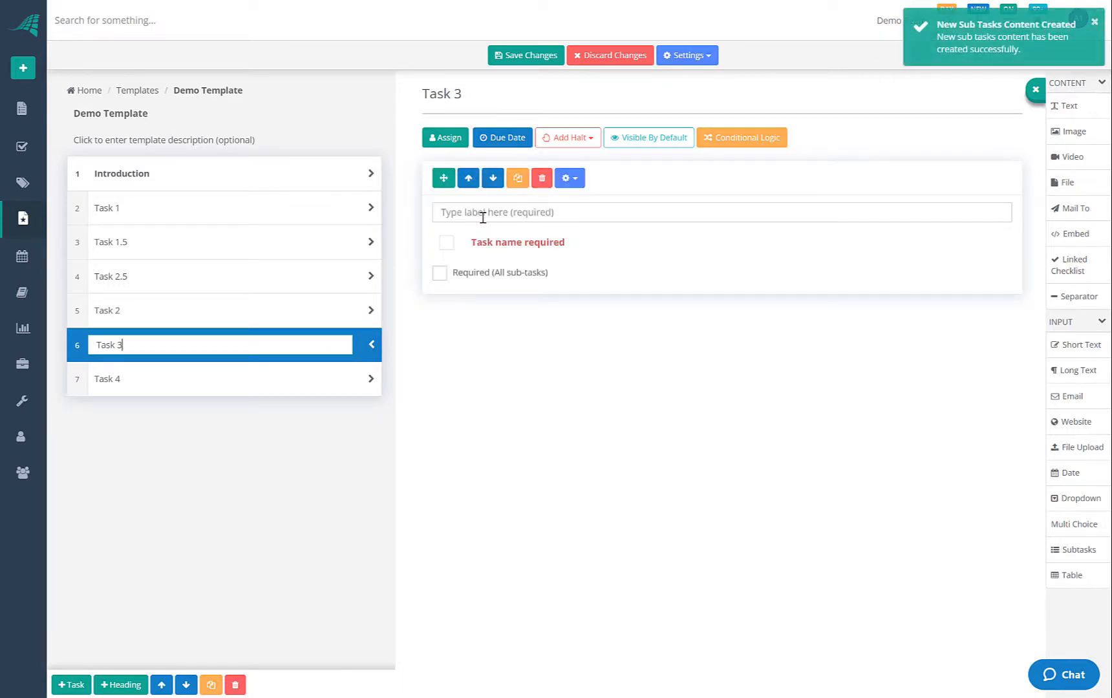
click(483, 217)
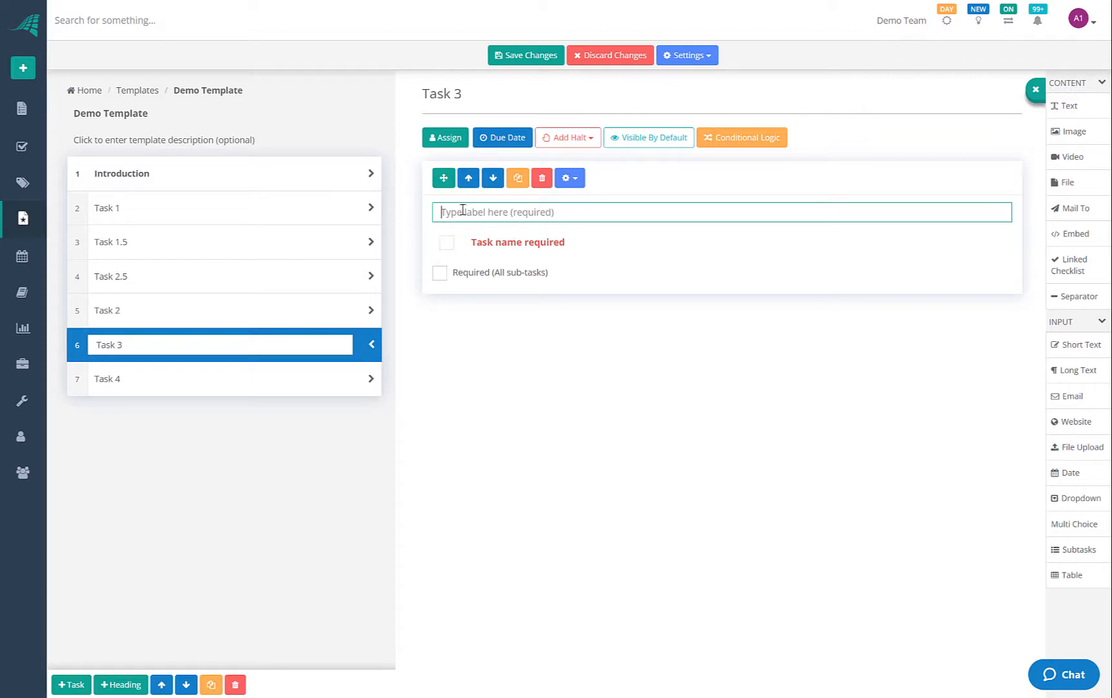
text(A)
click(500, 243)
text(Task)
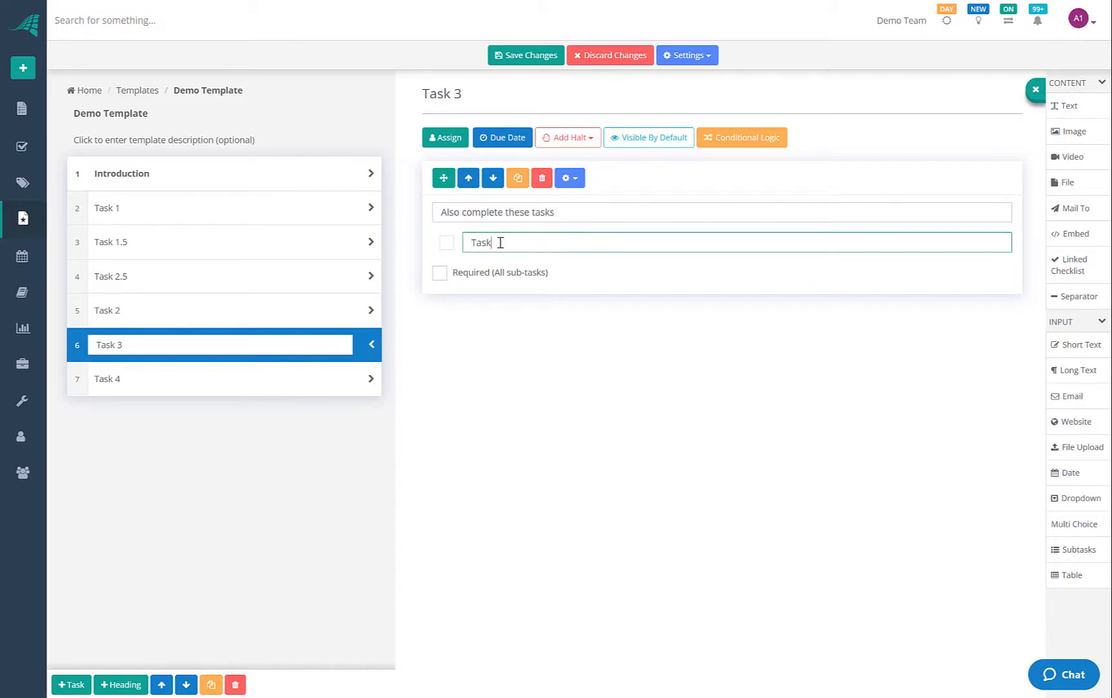
text( 1)
key(Return)
text(Task 2)
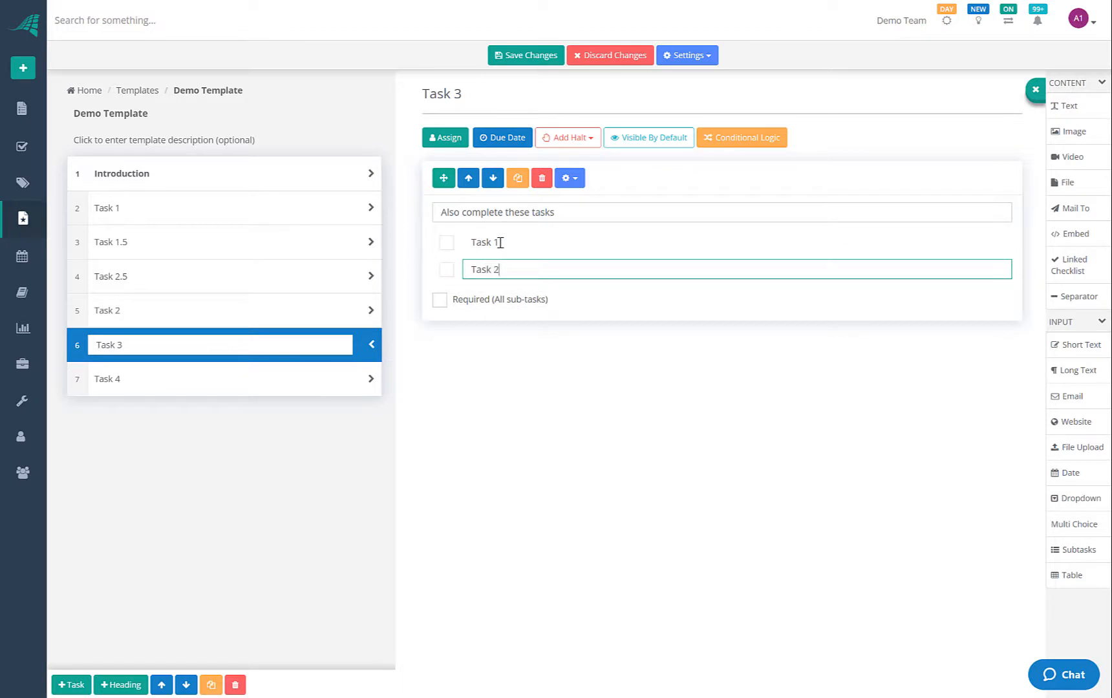
key(Return)
text(Task 3)
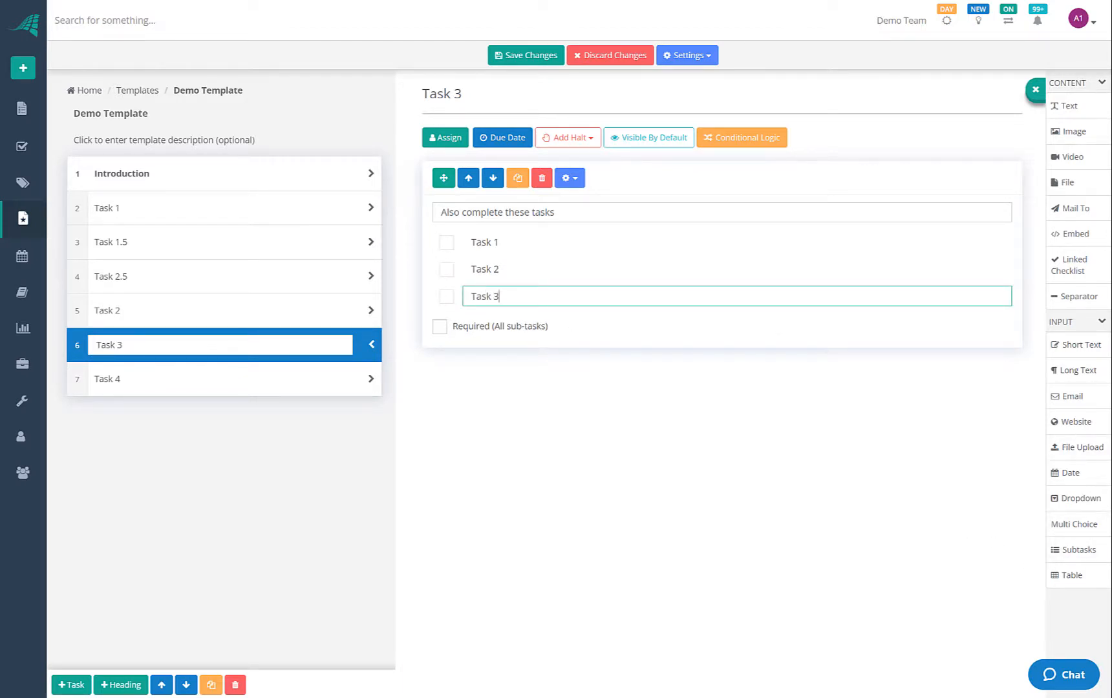
drag(1071, 575, 502, 363)
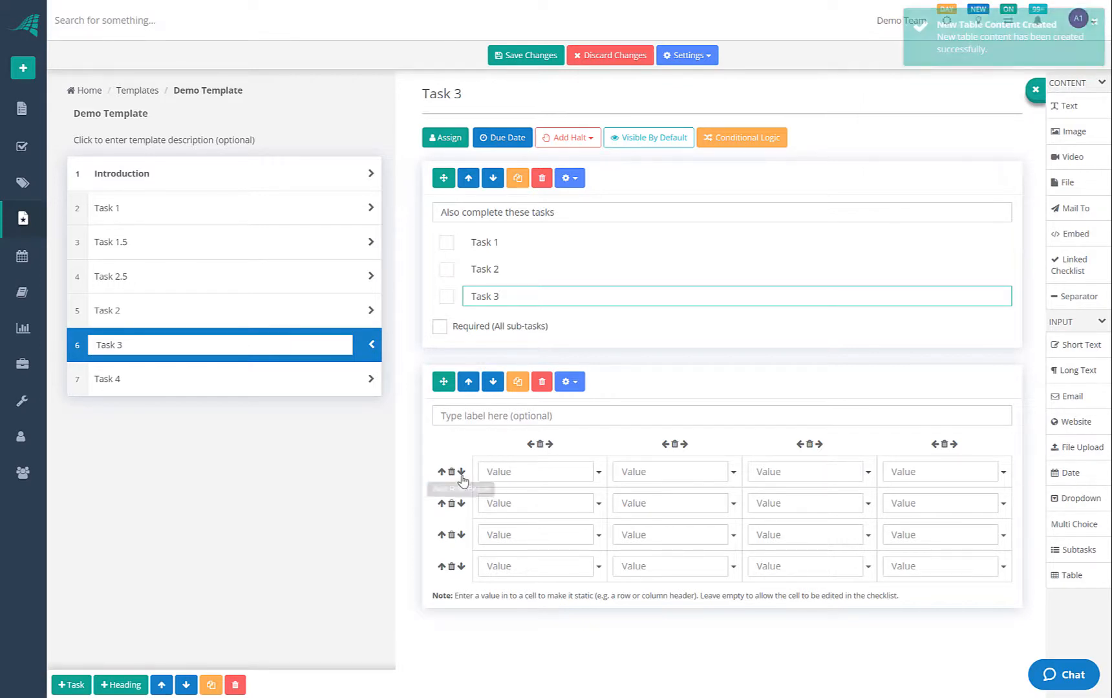
Reshape the table to three columns by five rows
click(547, 444)
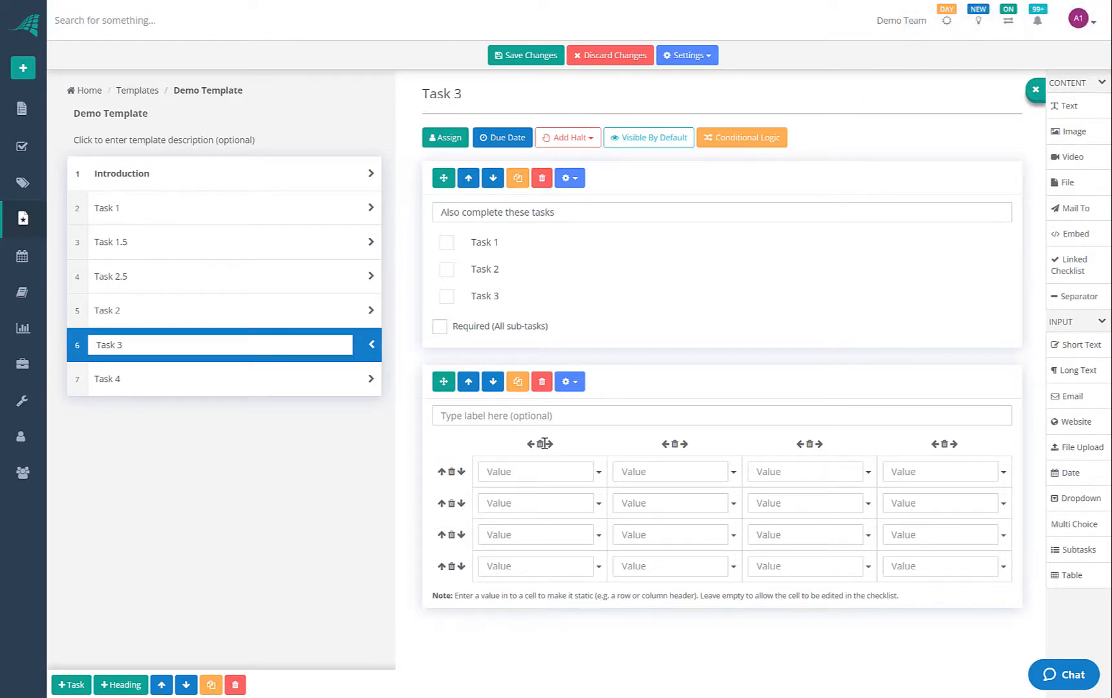
click(542, 444)
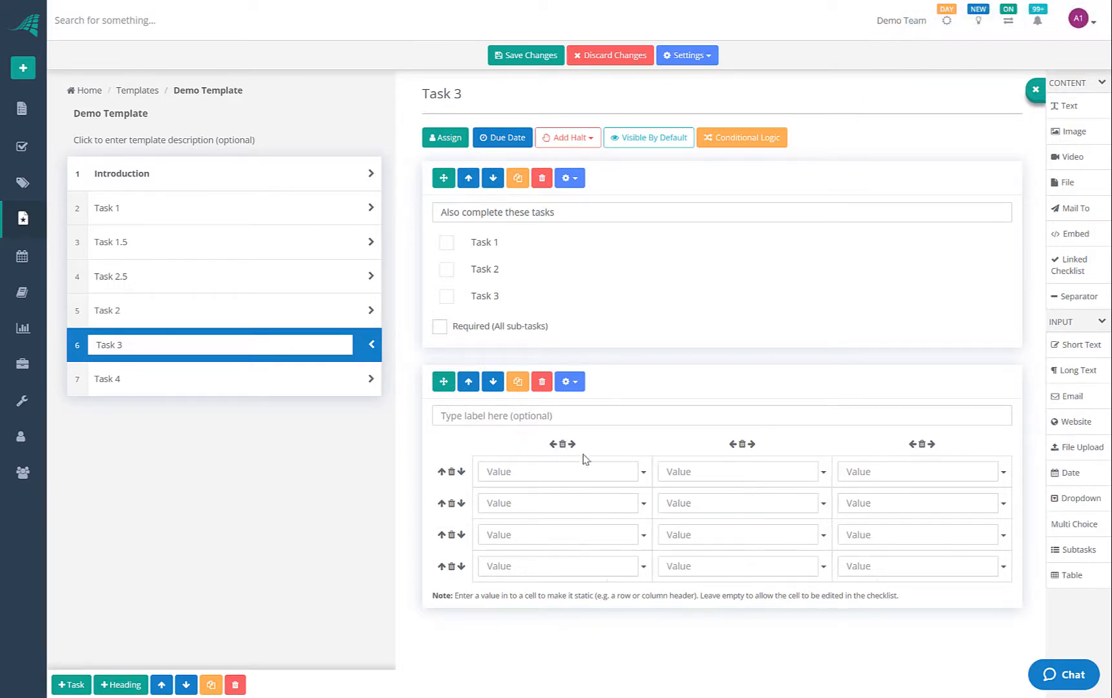
click(461, 535)
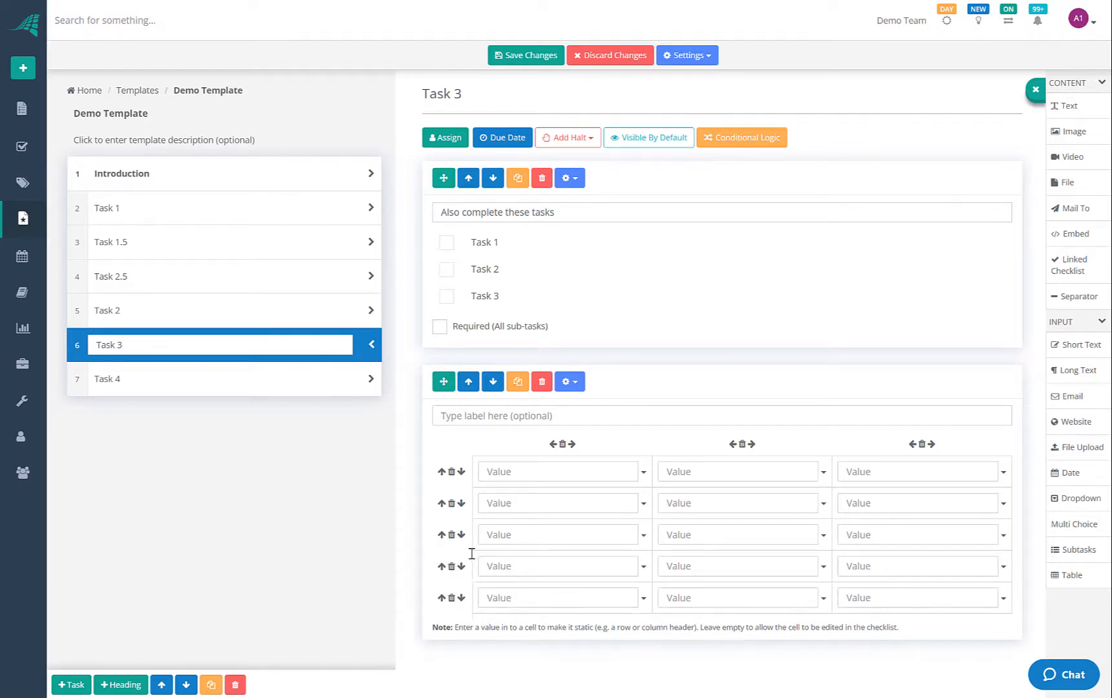
Fill the header row with Heading 1, Heading 2 and Heading 3
click(554, 472)
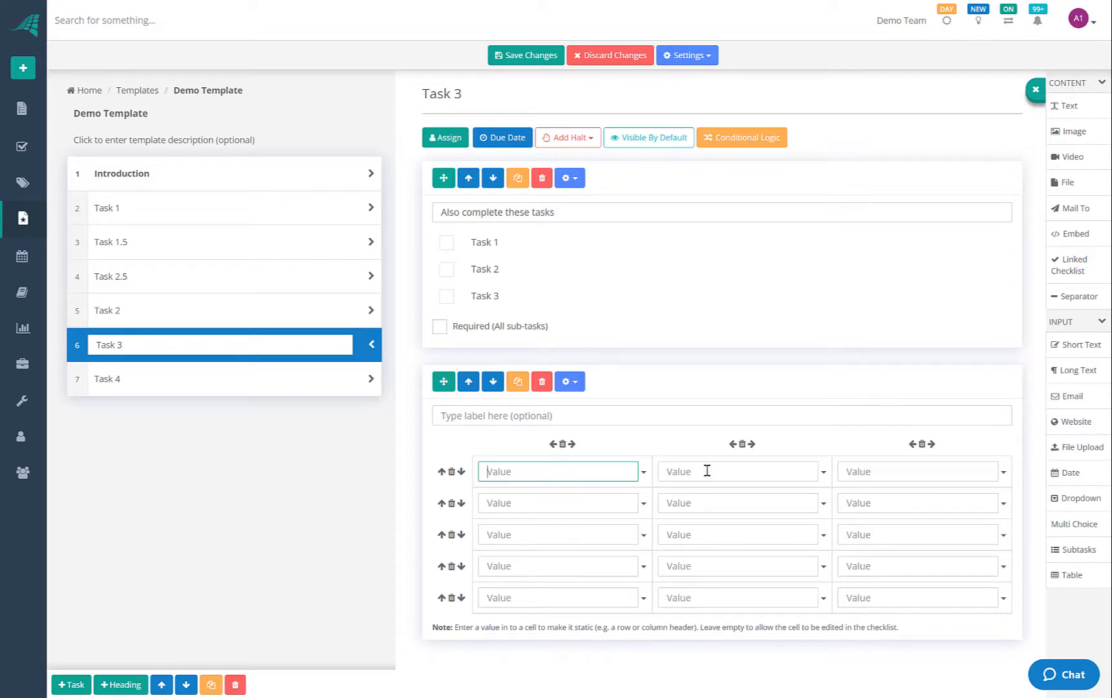
key(Tab)
key(Tab)
click(576, 477)
text(H)
key(Tab)
text(He)
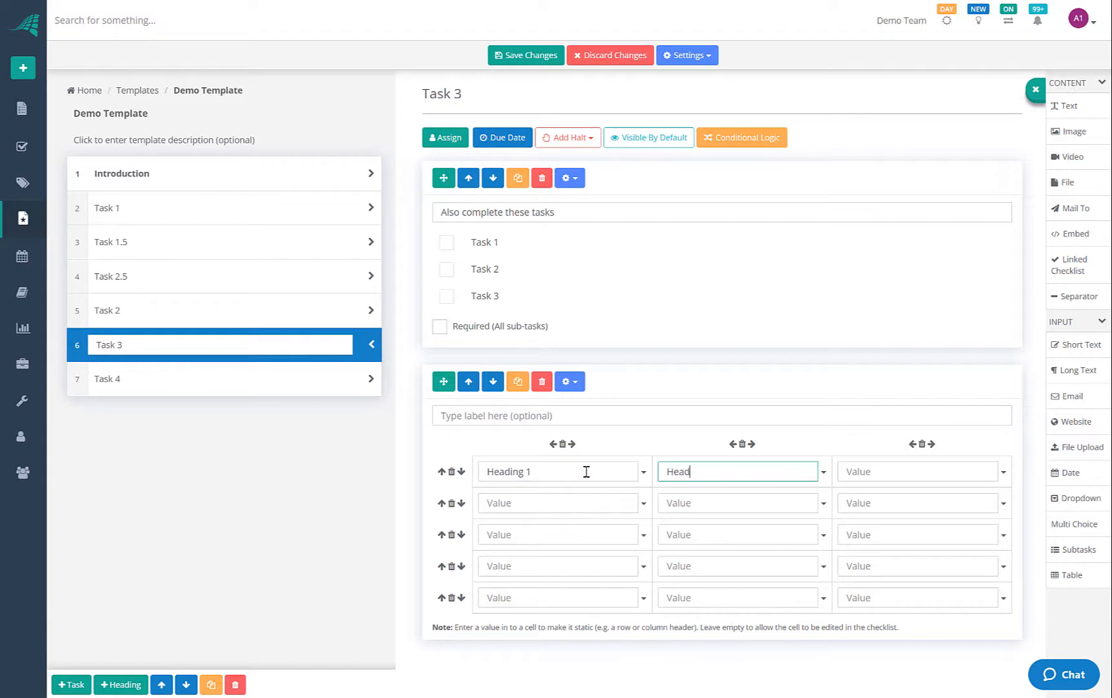
key(Tab)
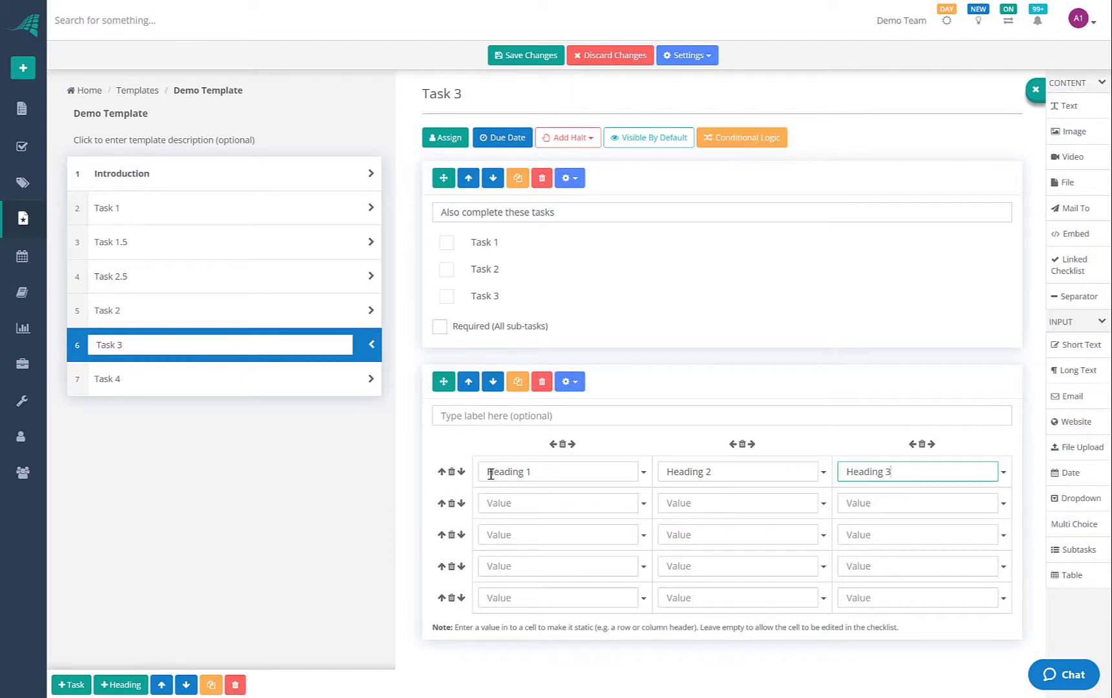
Give the Heading 1 cell a red background
click(556, 471)
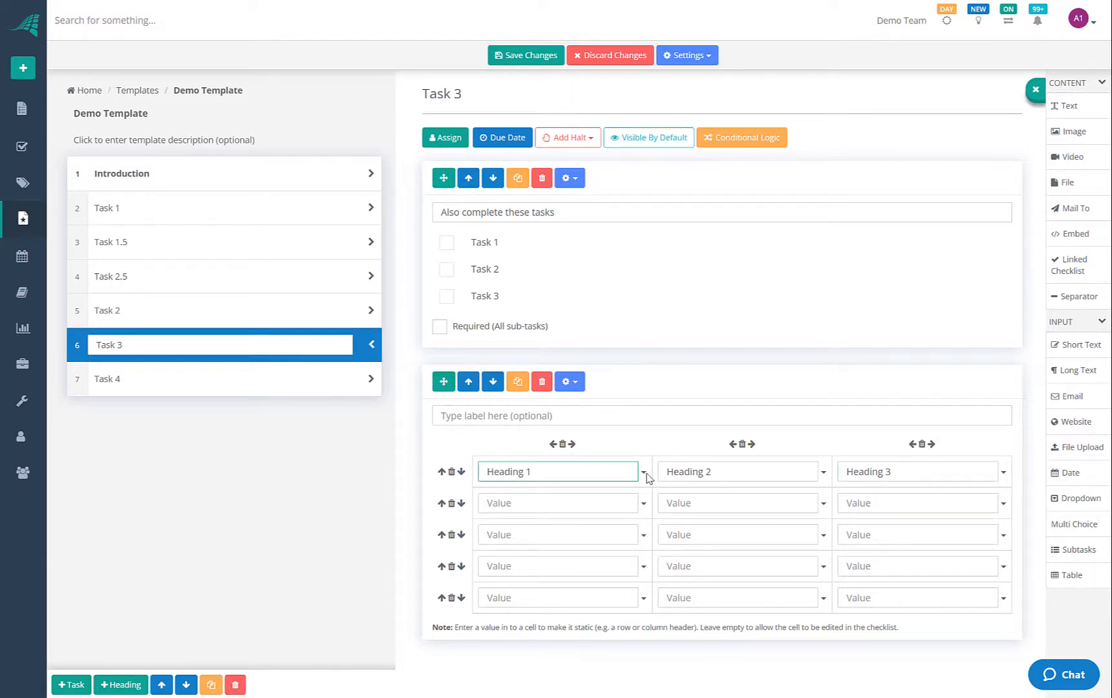
click(644, 473)
mouse_move(528, 495)
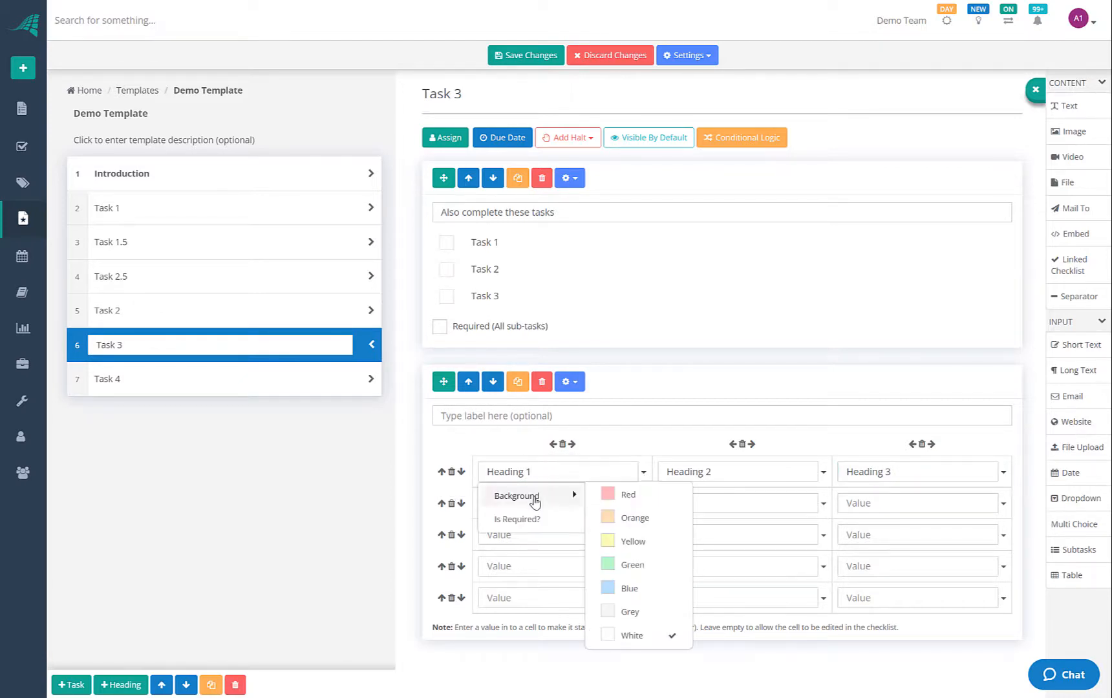
click(626, 496)
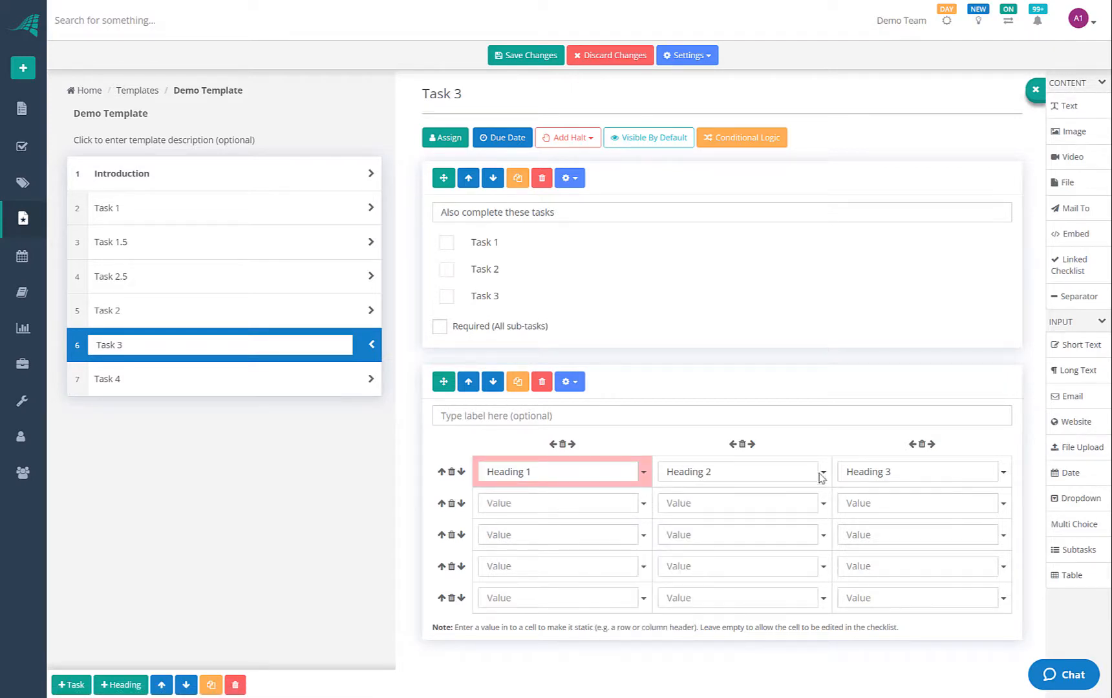
click(644, 537)
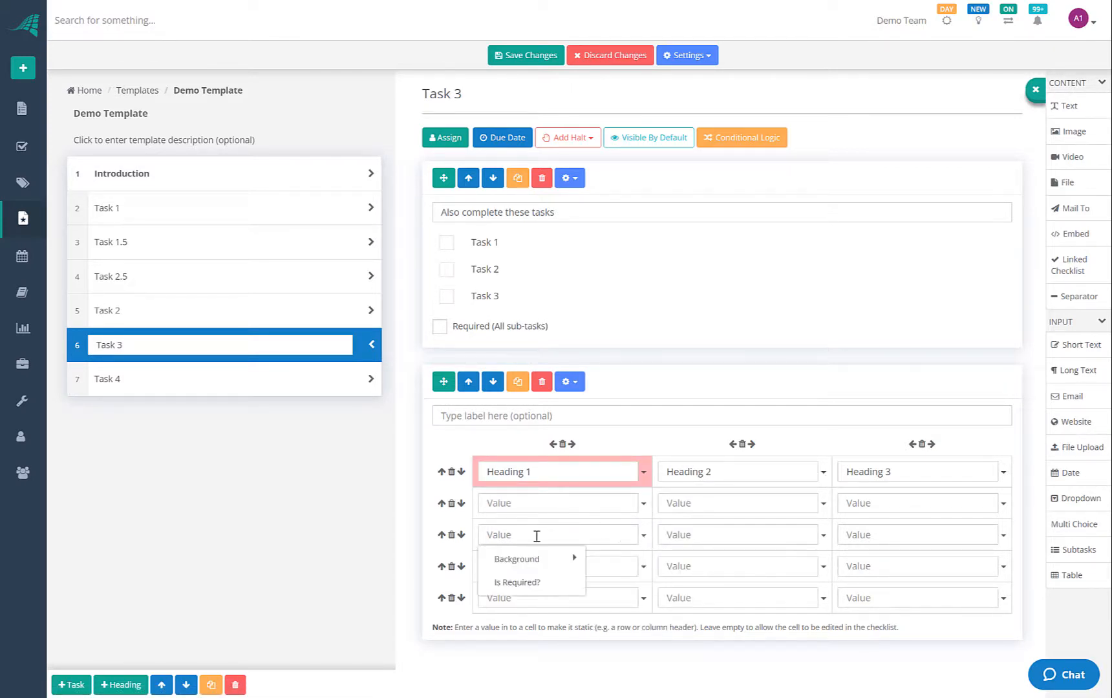
click(530, 582)
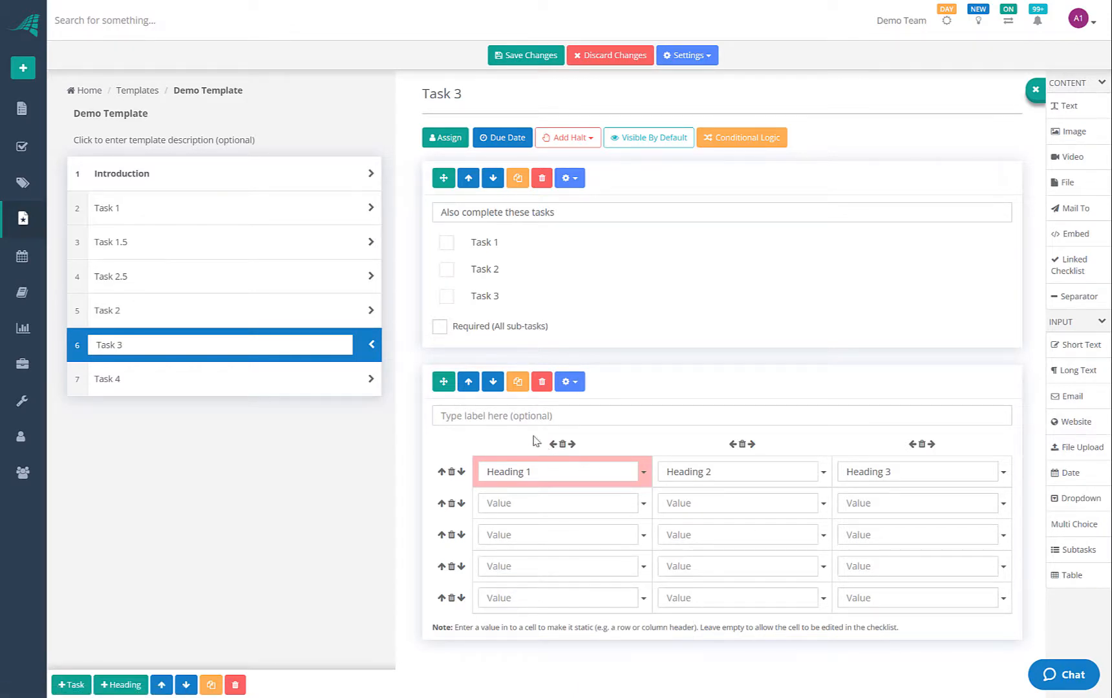
Label the table 'Table example'
click(466, 414)
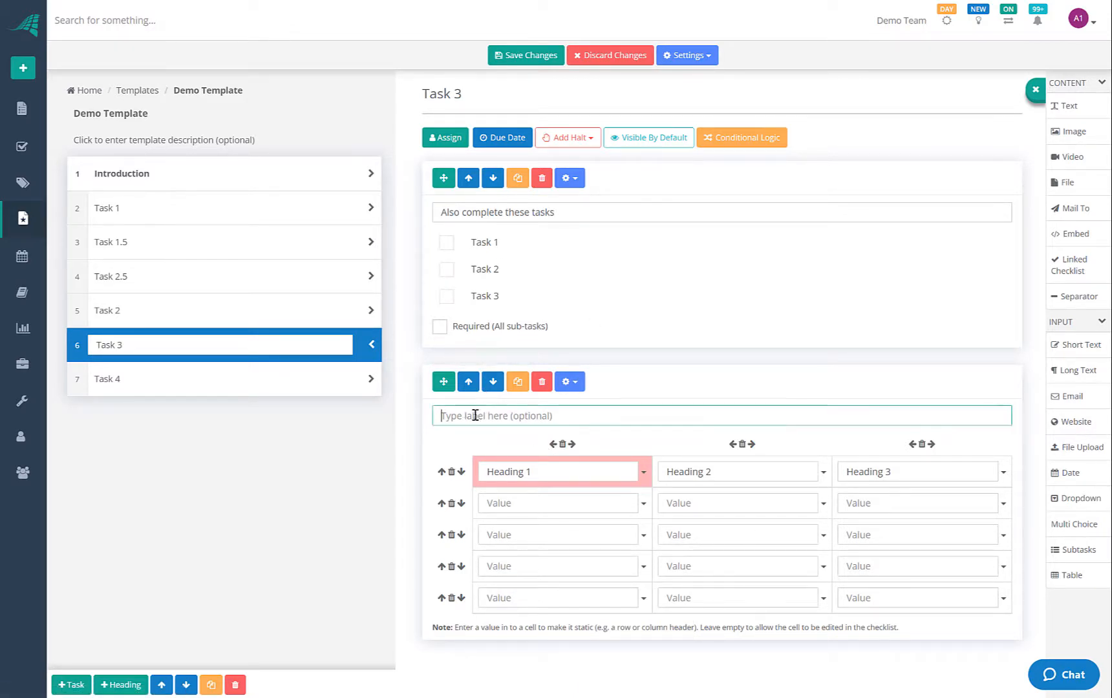
text(Tabl)
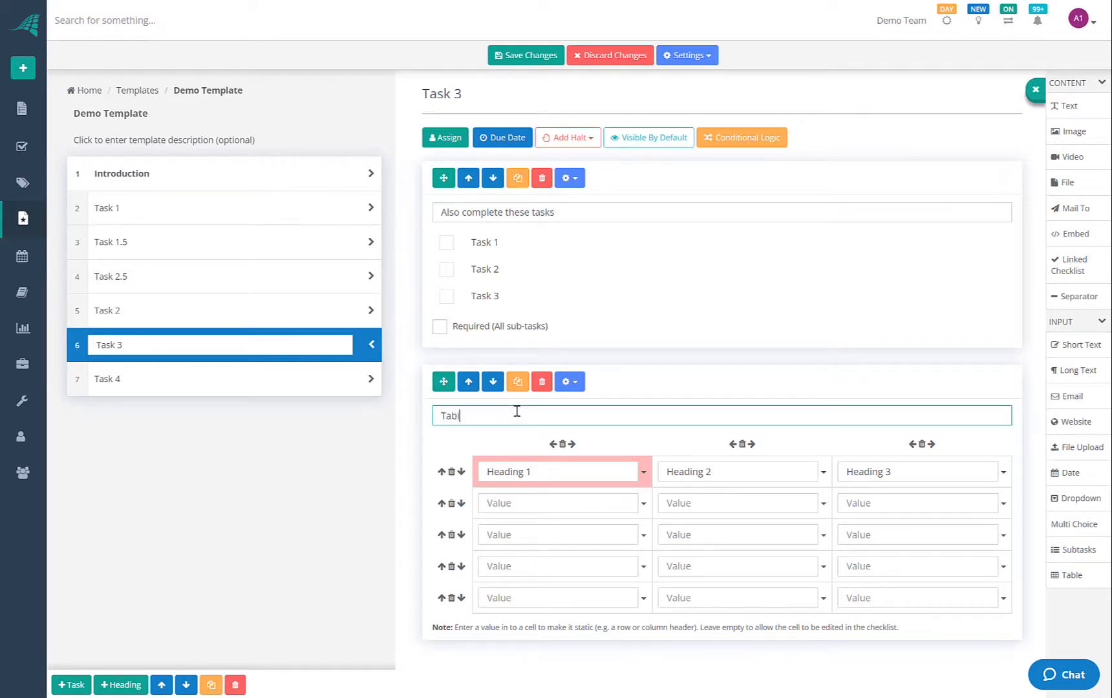
text(e example)
click(462, 442)
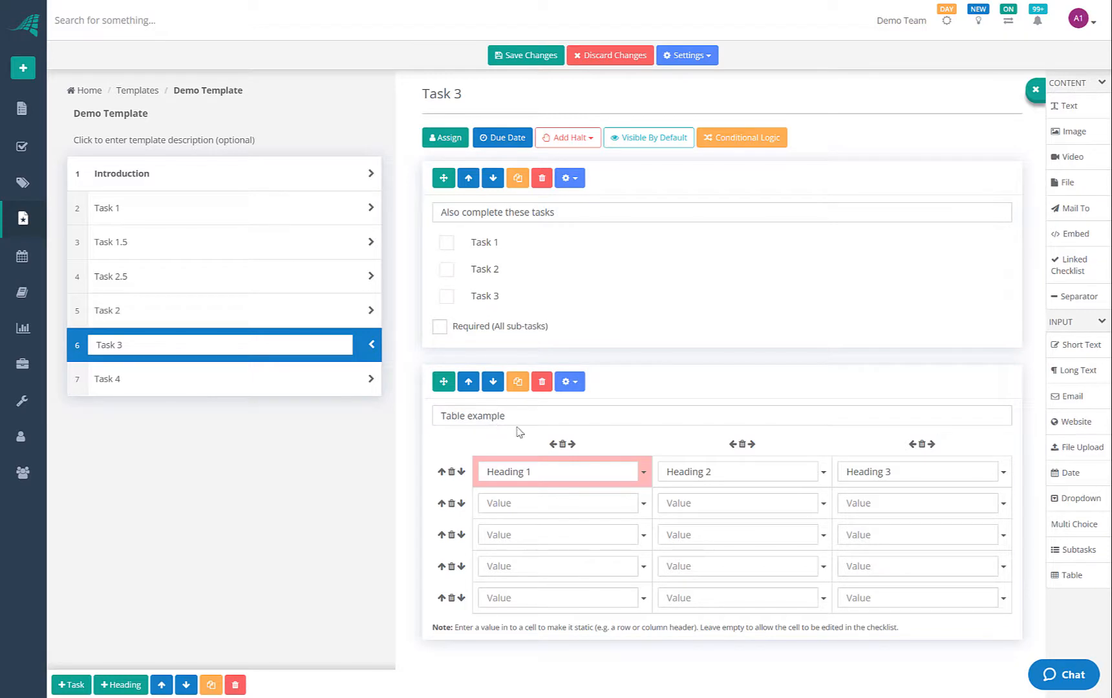
drag(510, 420, 404, 418)
click(555, 418)
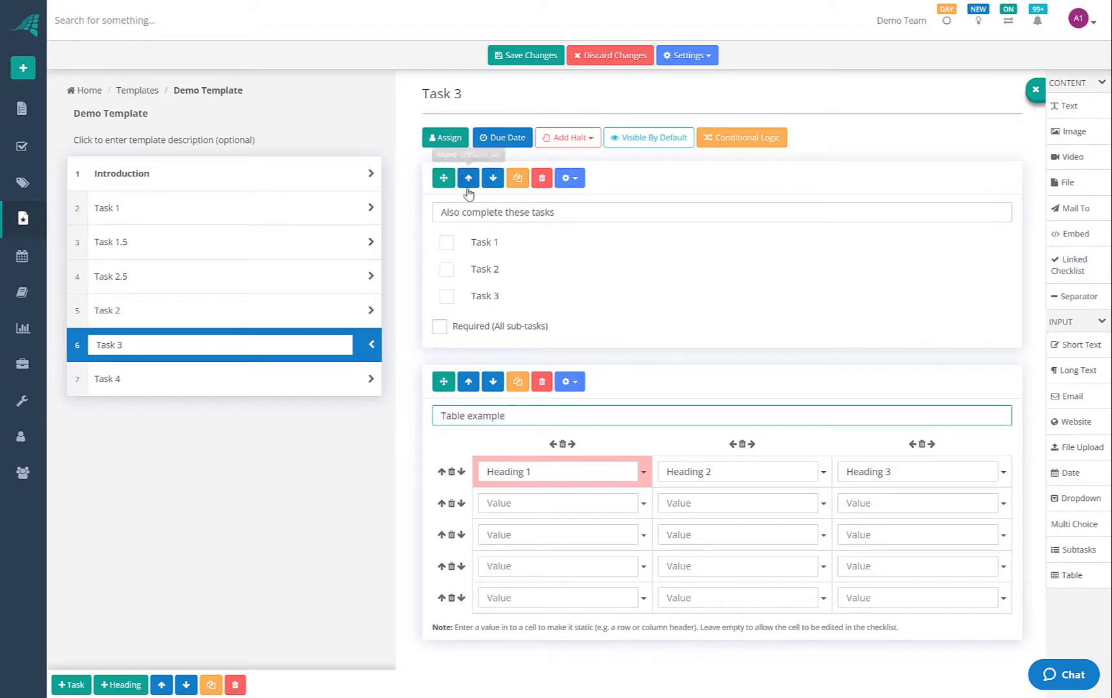
Review Task 1's fields, then put the cursor in Task 4's email To field
click(195, 383)
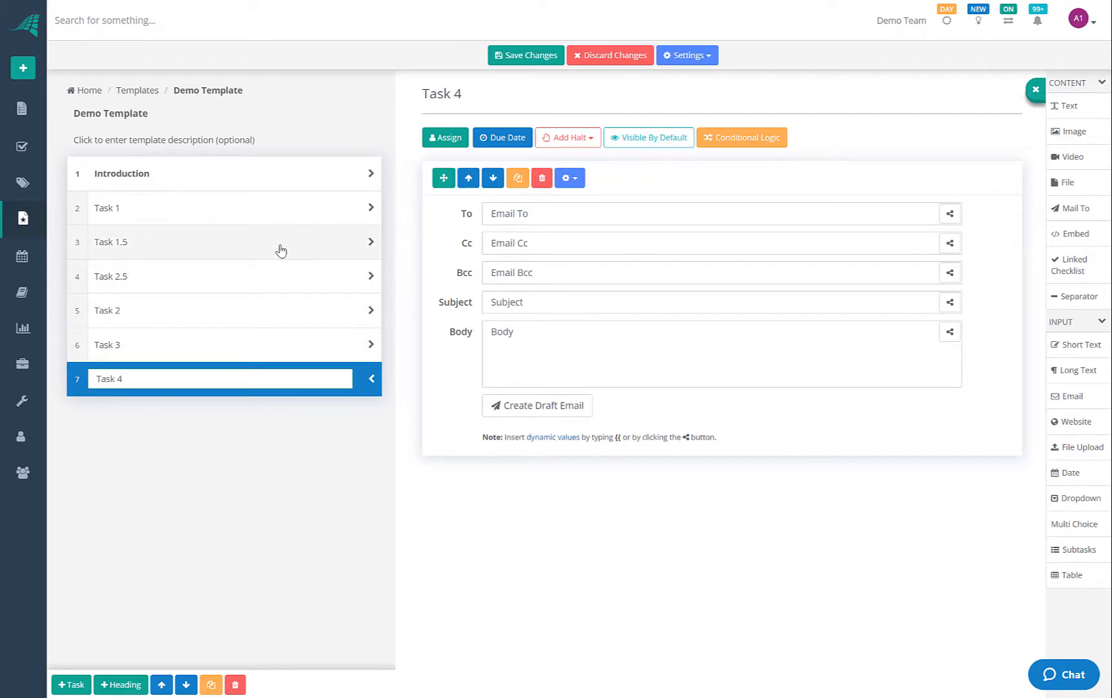
click(493, 219)
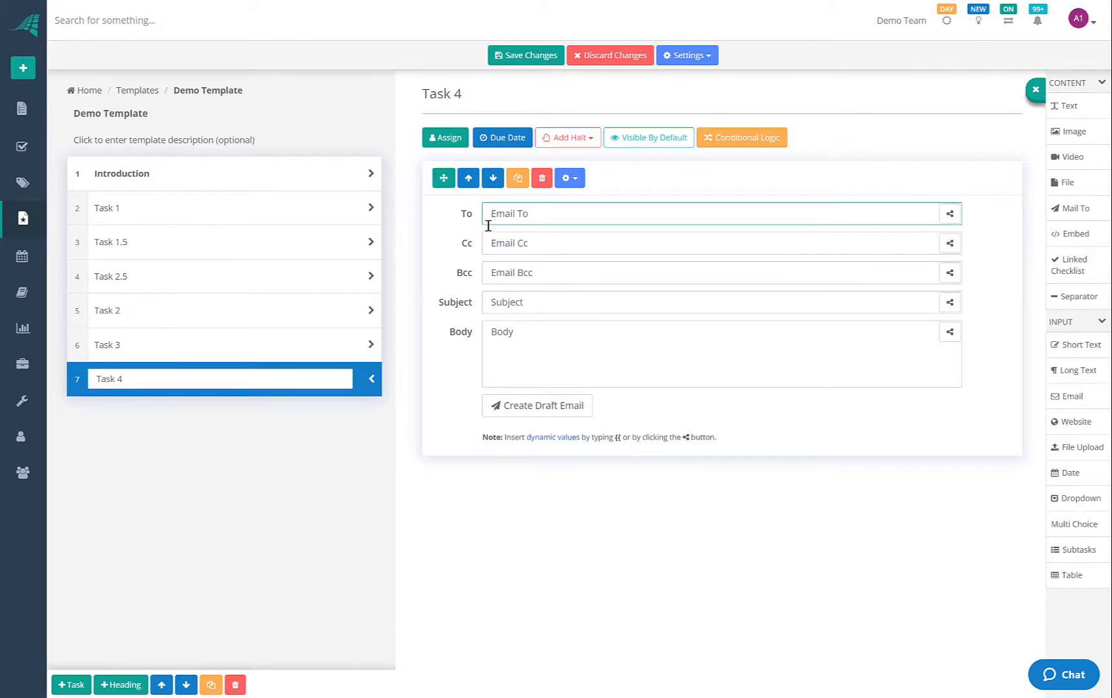
click(287, 217)
scroll(489, 340, down, 3)
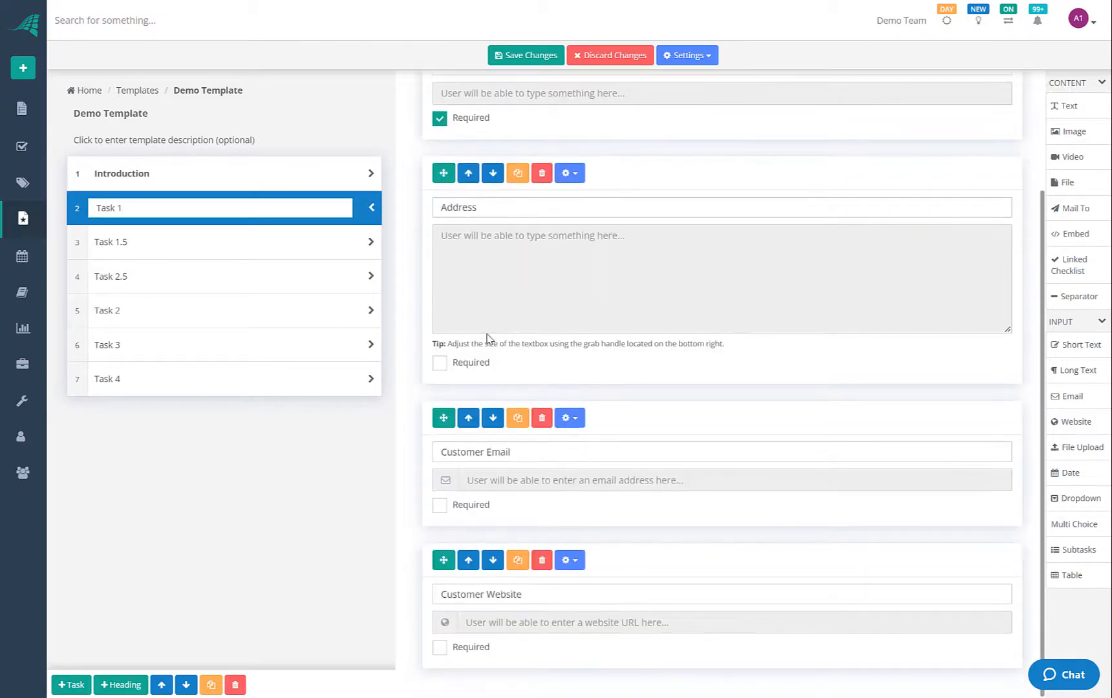
scroll(486, 333, up, 3)
scroll(486, 333, down, 3)
click(311, 370)
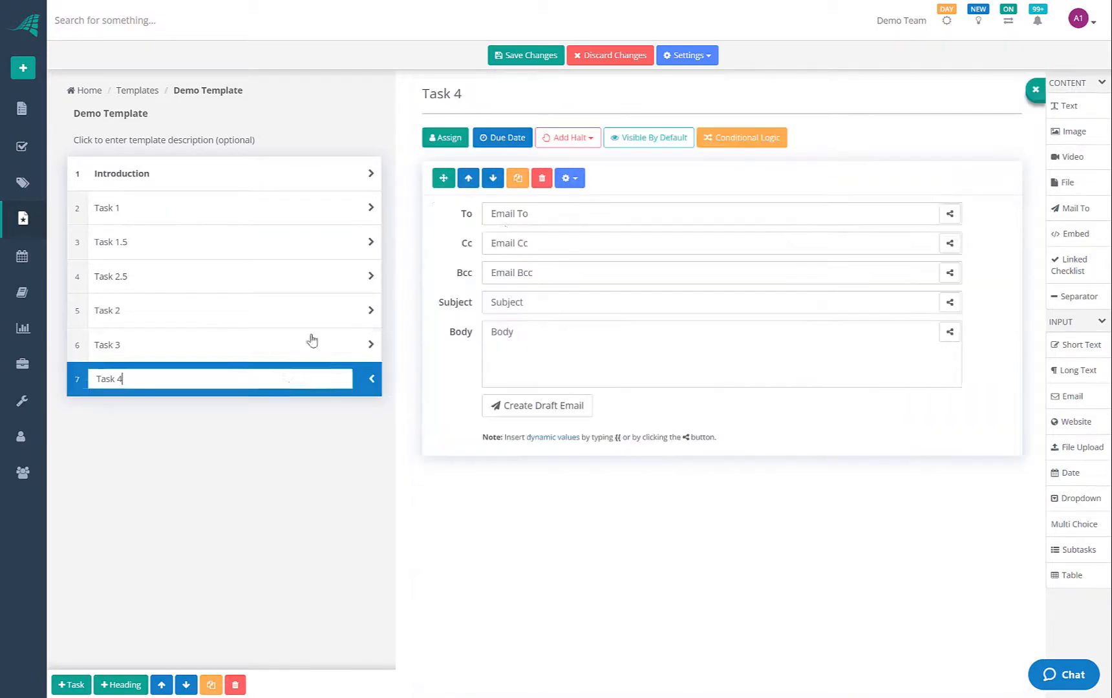
click(508, 218)
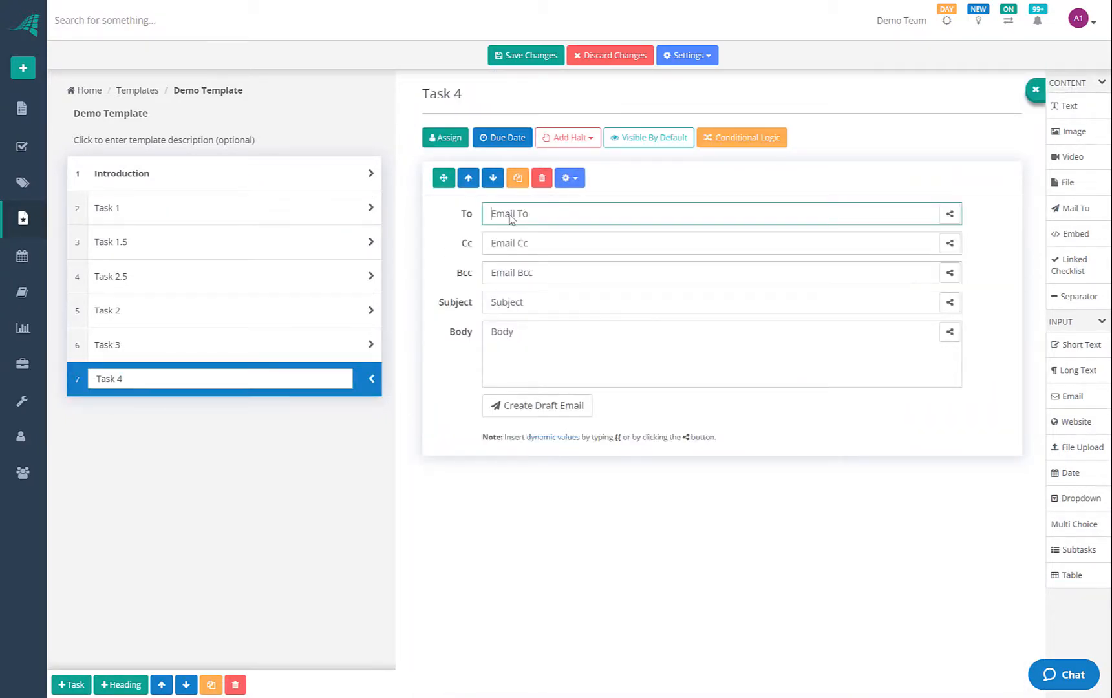
Insert the Customer Email dynamic value {{content.customer_email}} into the To field
text({{)
scroll(569, 320, down, 5)
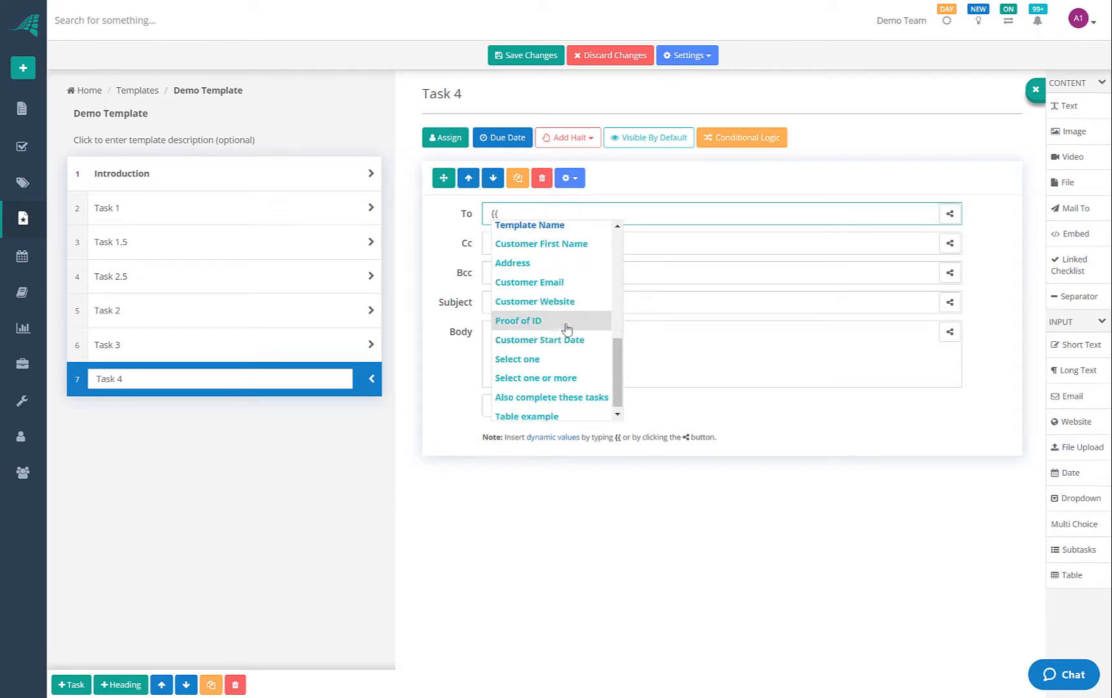
scroll(545, 303, up, 5)
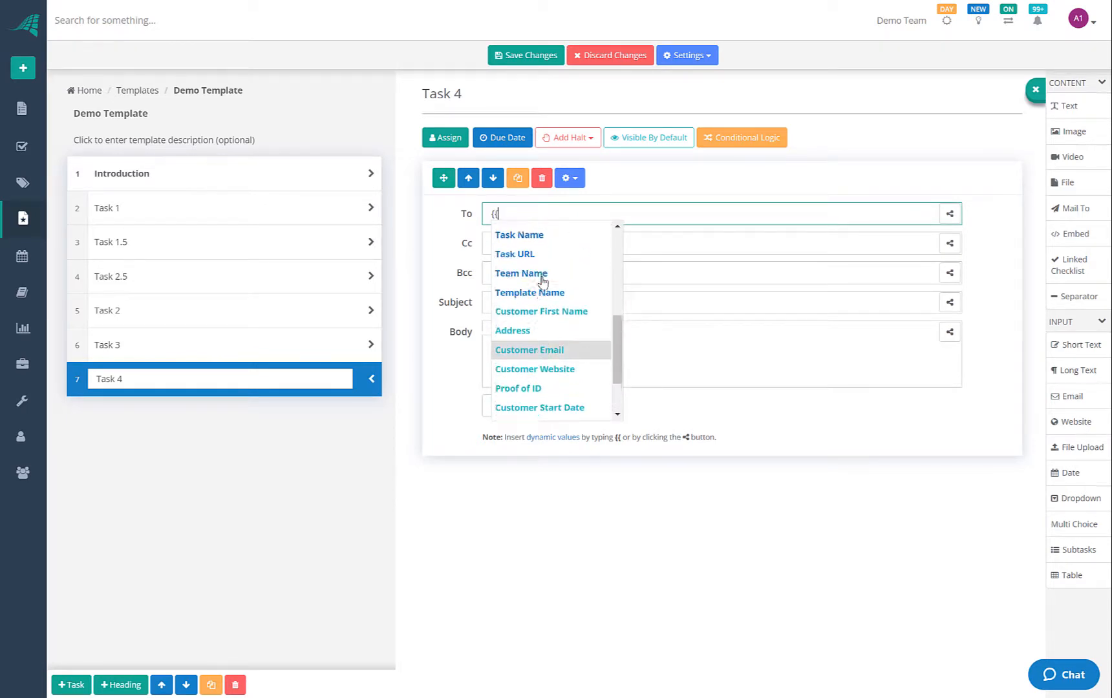
scroll(530, 353, down, 2)
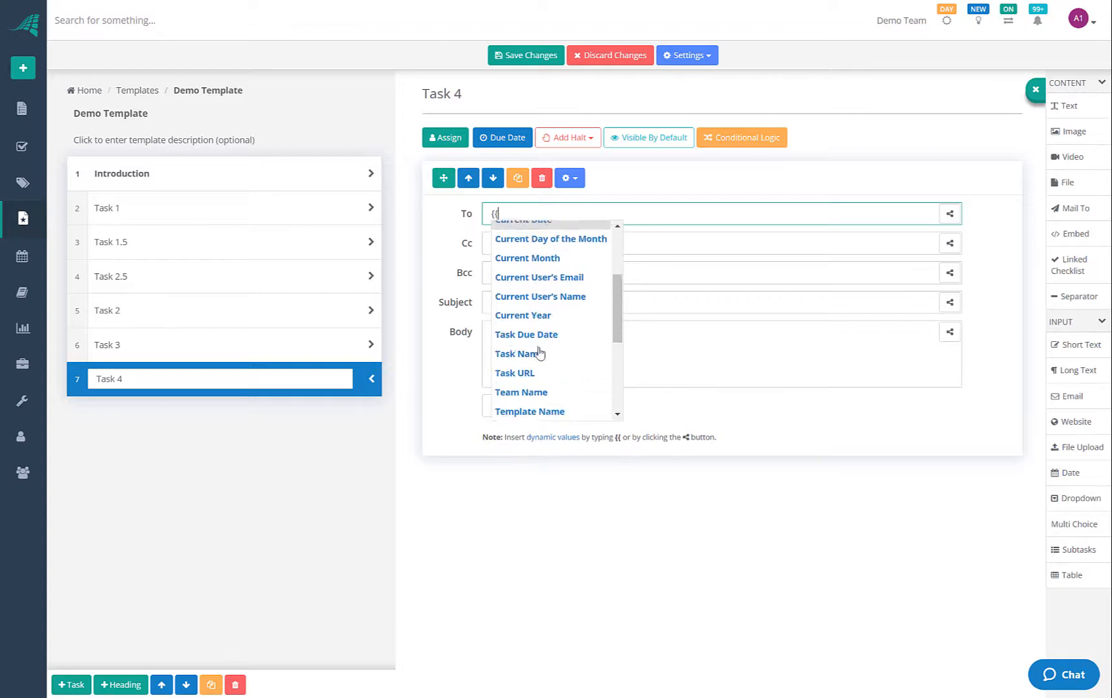
scroll(526, 330, down, 2)
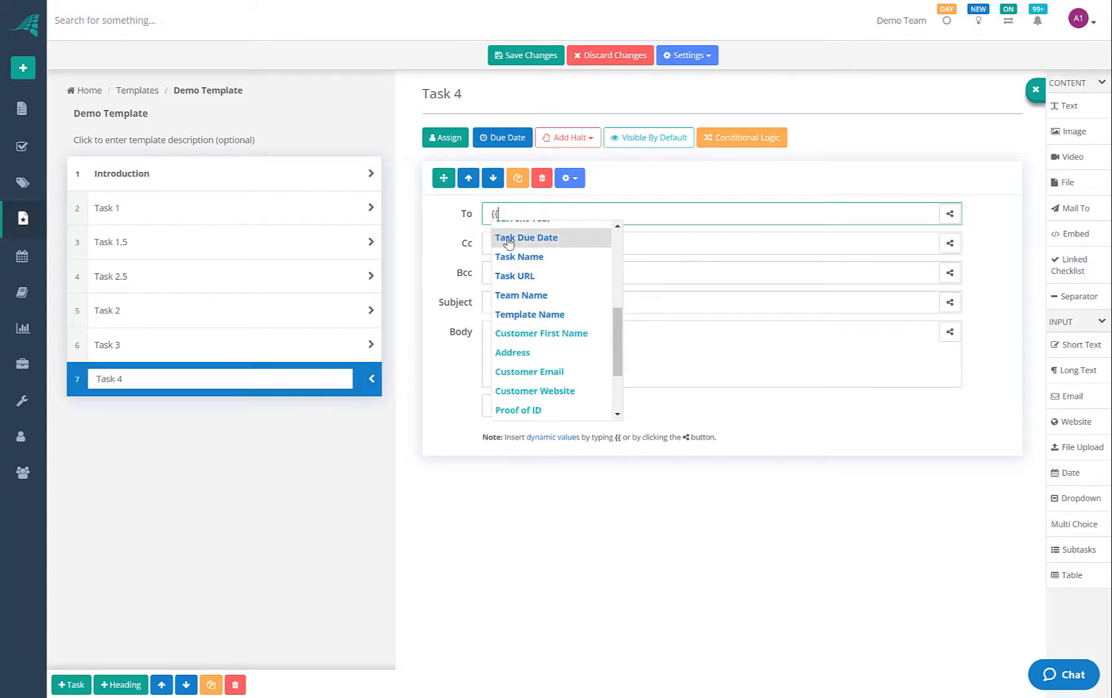
scroll(527, 326, up, 4)
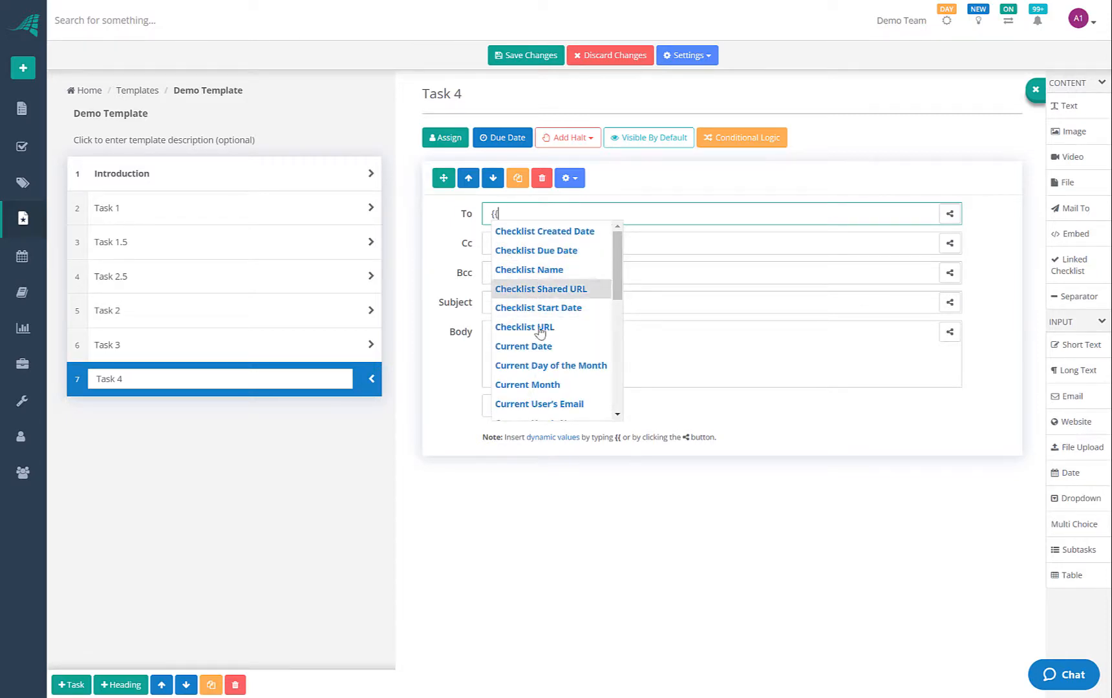
scroll(540, 357, down, 1)
scroll(540, 356, down, 3)
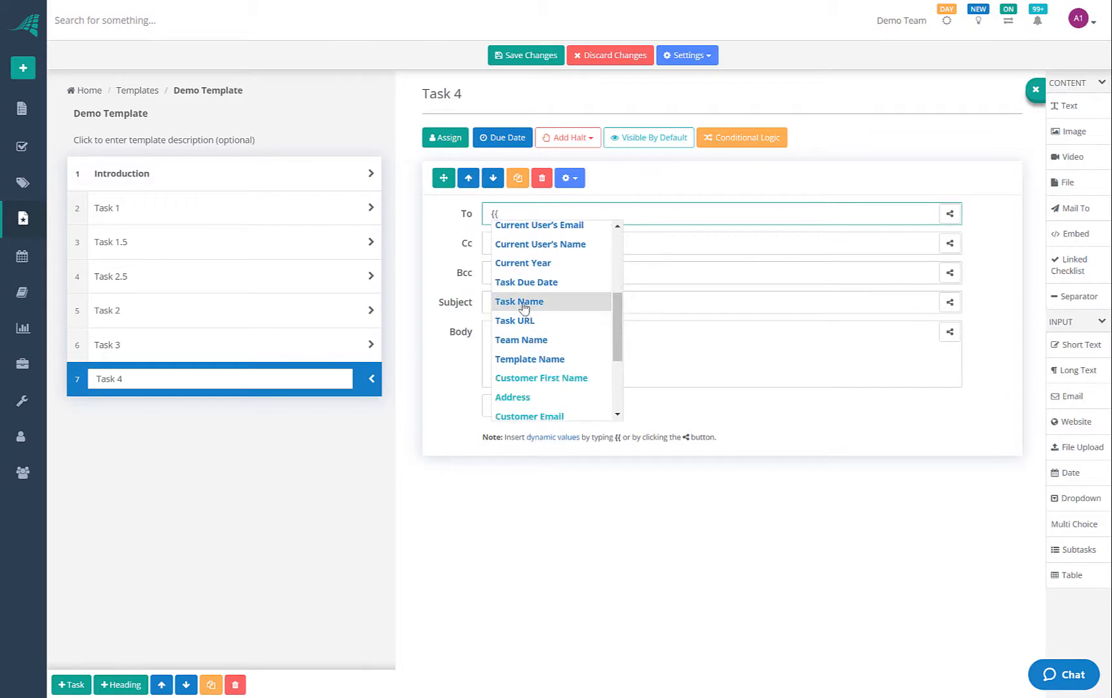
scroll(539, 291, down, 2)
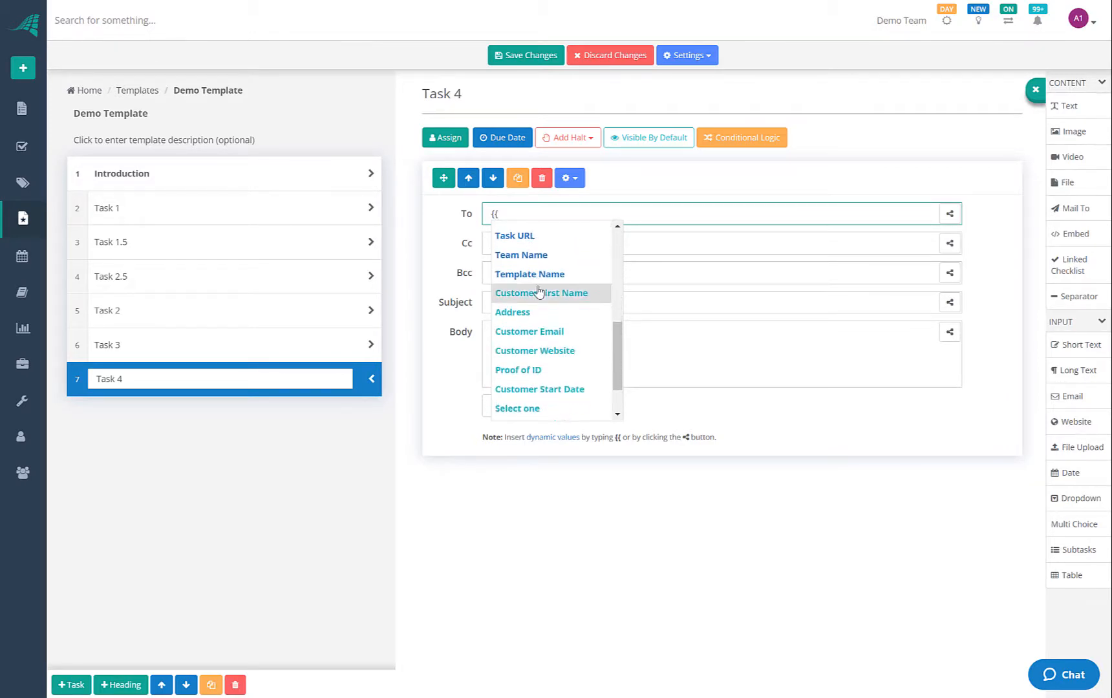
scroll(546, 317, down, 1)
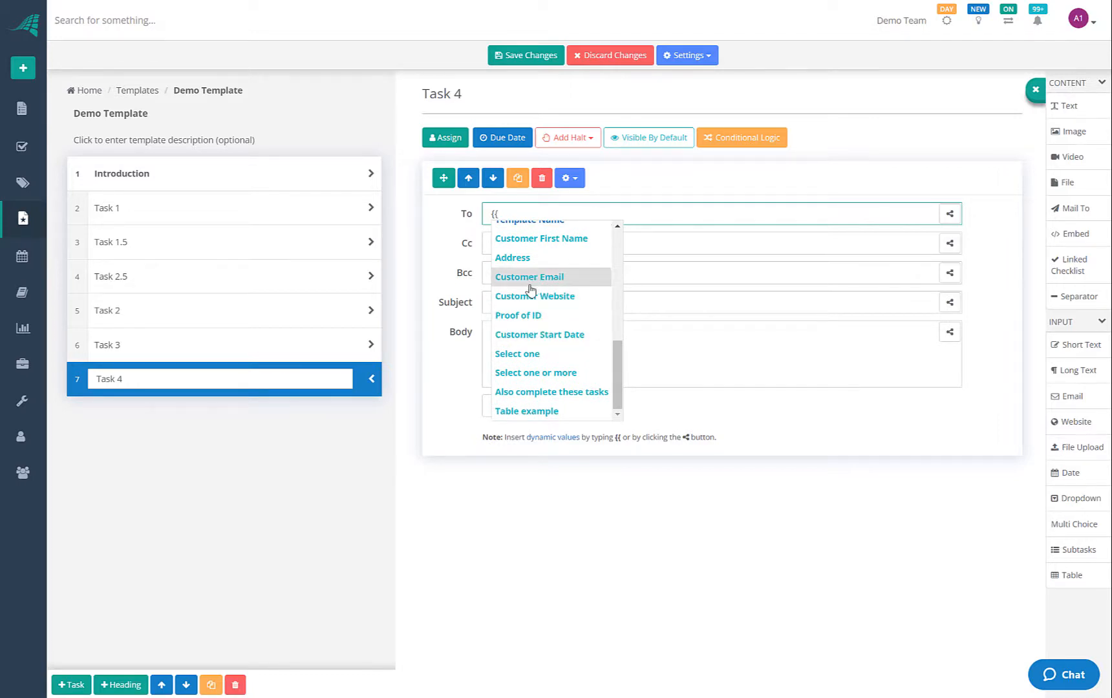
scroll(524, 279, up, 1)
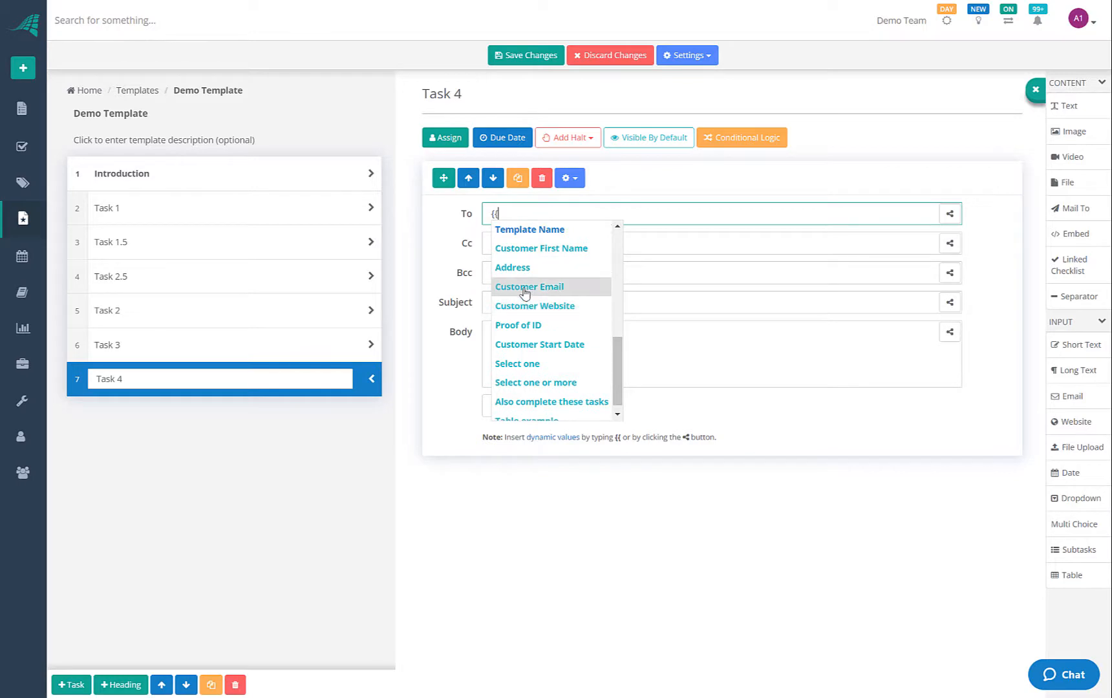
click(524, 293)
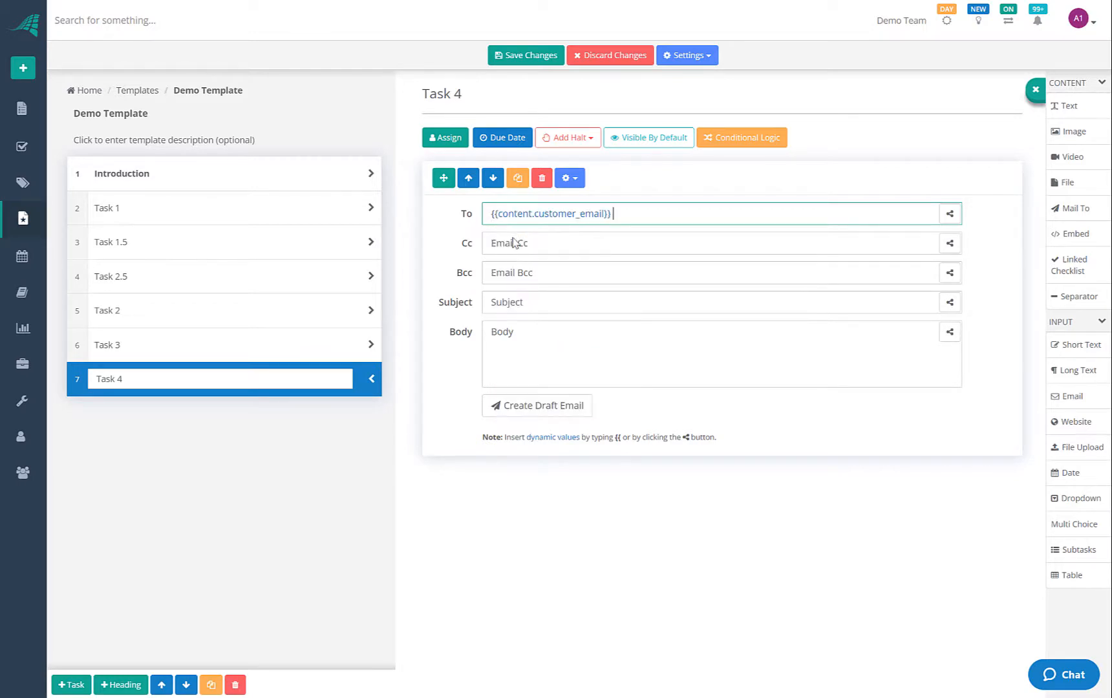
Verify the Customer Email field in Task 1, then return to Task 4's email
click(232, 208)
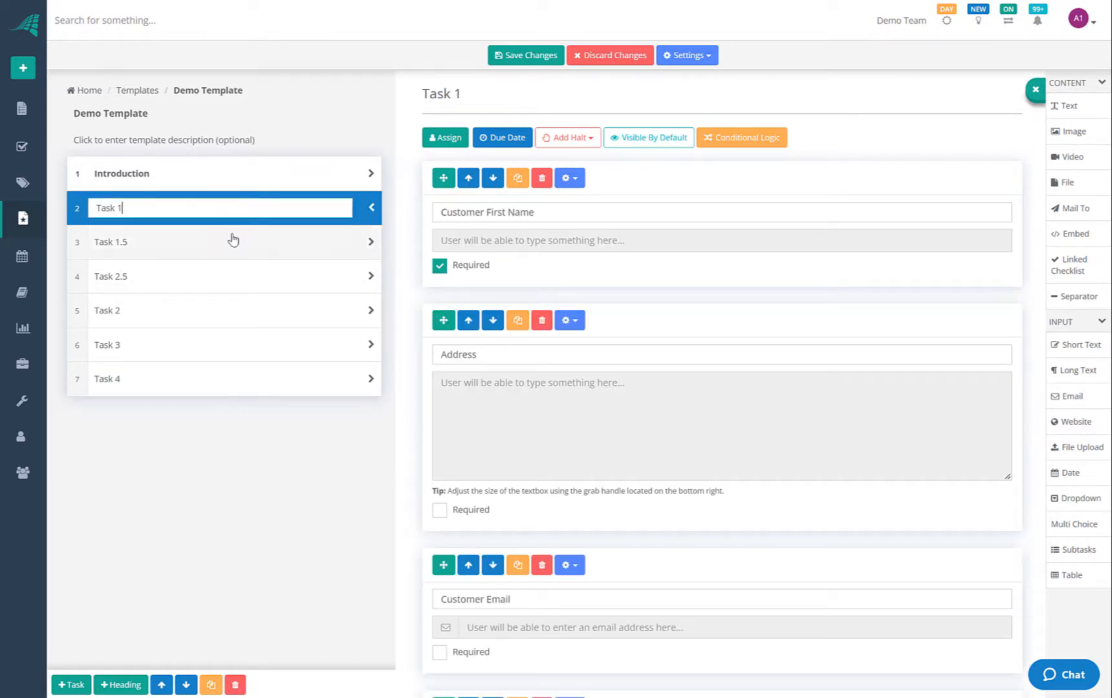
click(491, 600)
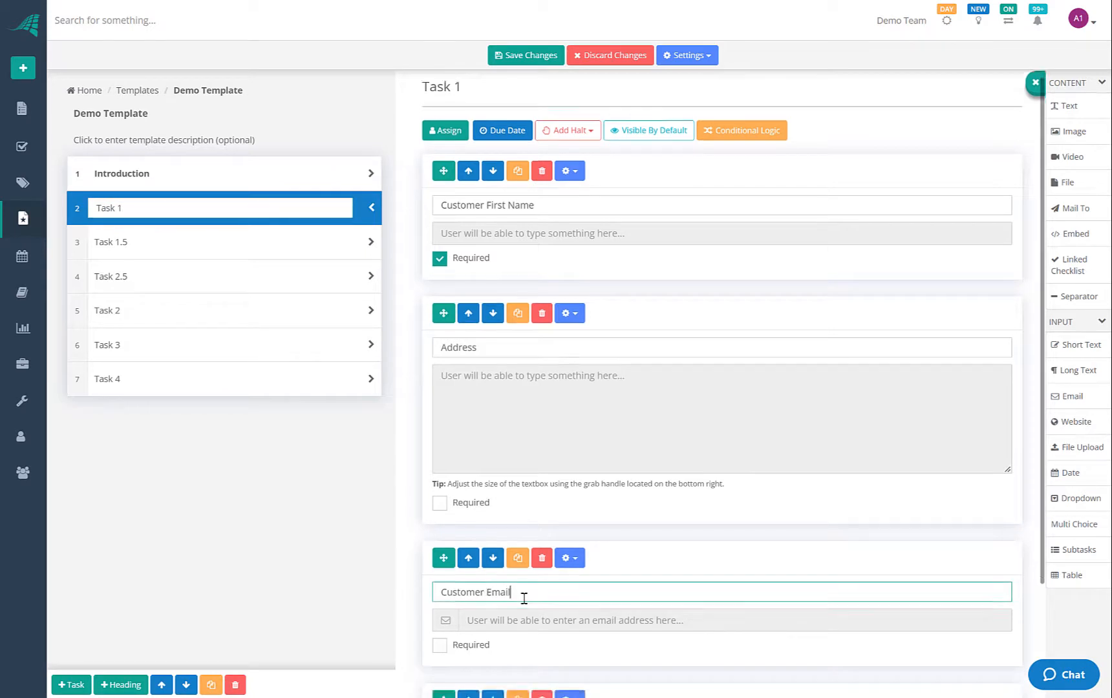
scroll(498, 550, down, 2)
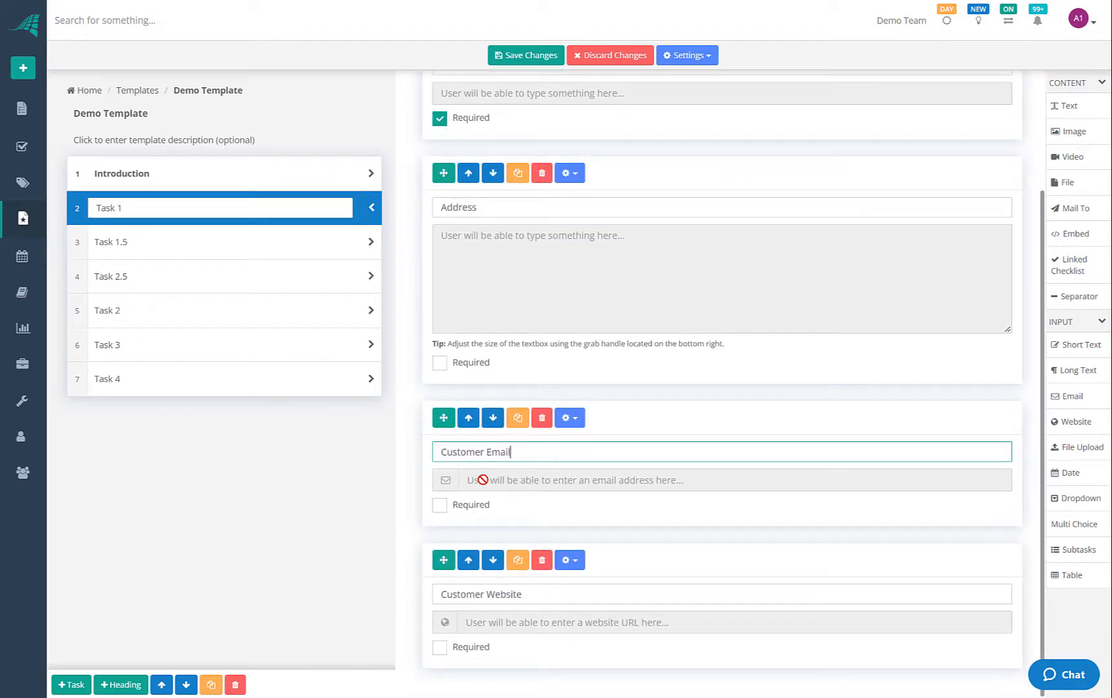
click(226, 379)
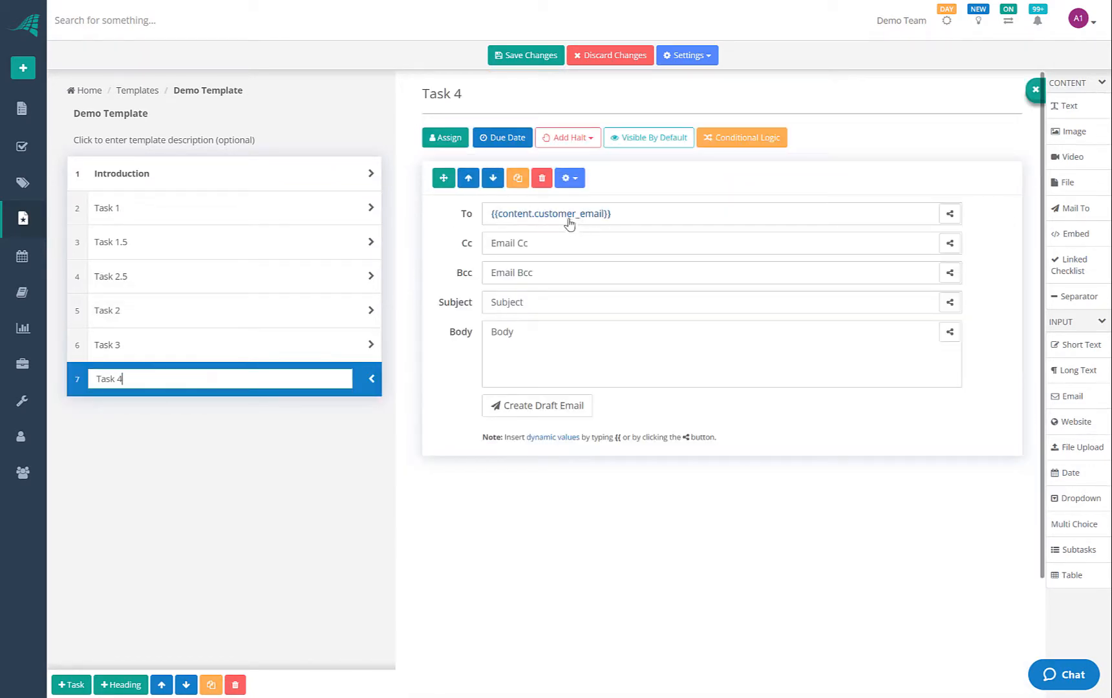
Set Task 4's email subject to 'Welcome {{' followed by the Customer First Name field
click(505, 303)
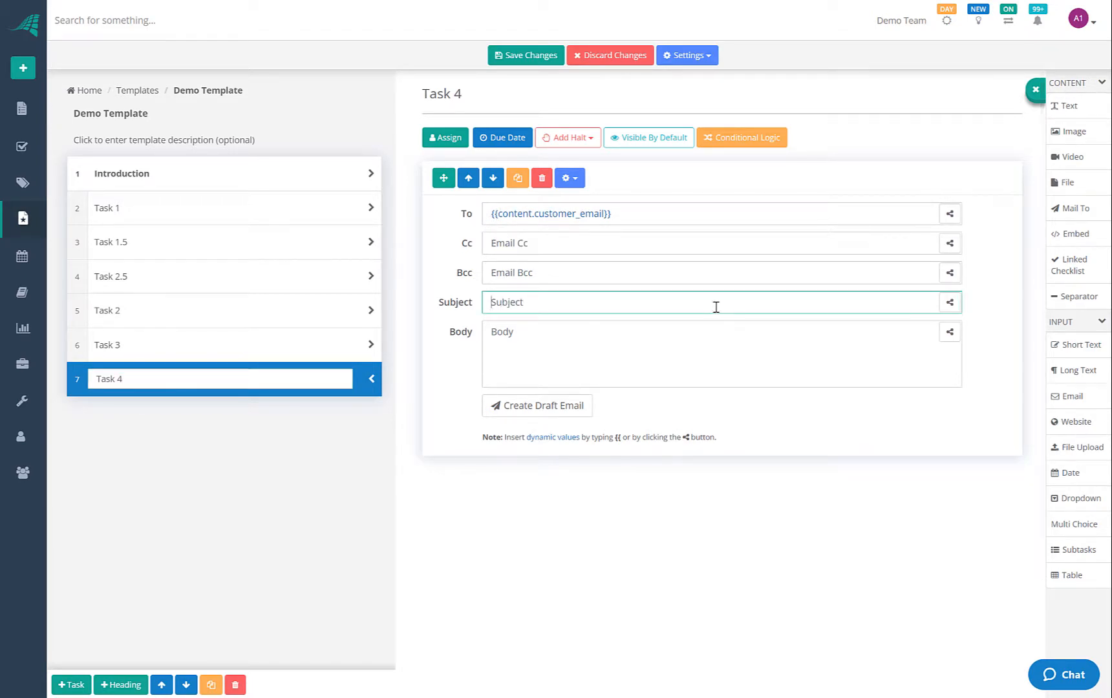
text(Welcome {{)
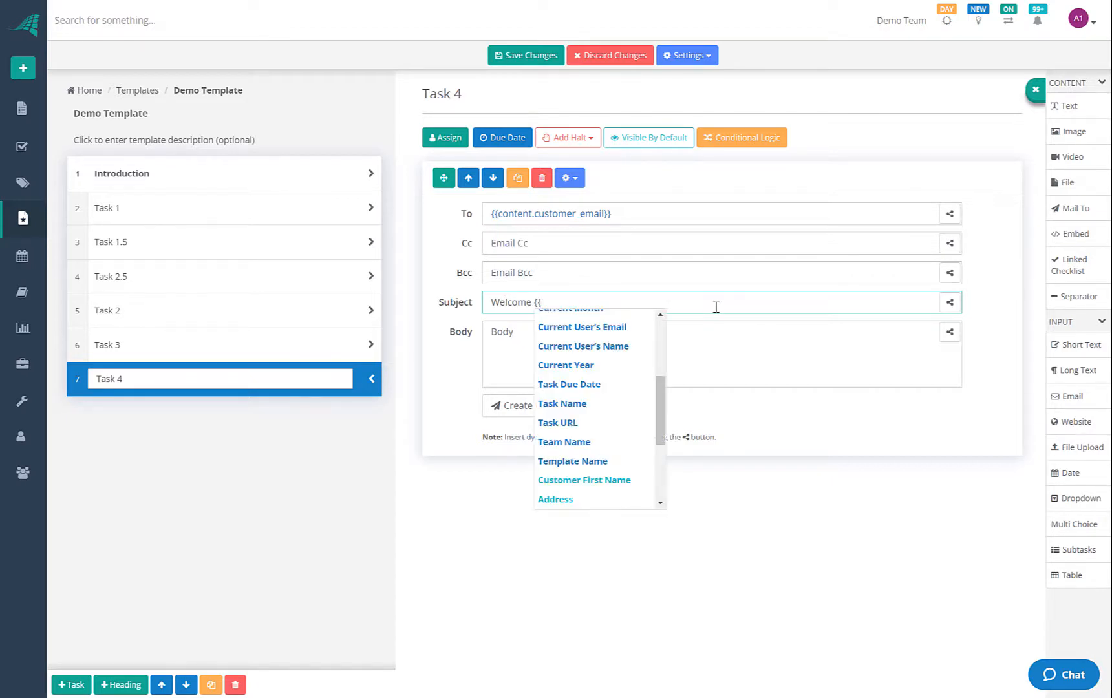
click(584, 479)
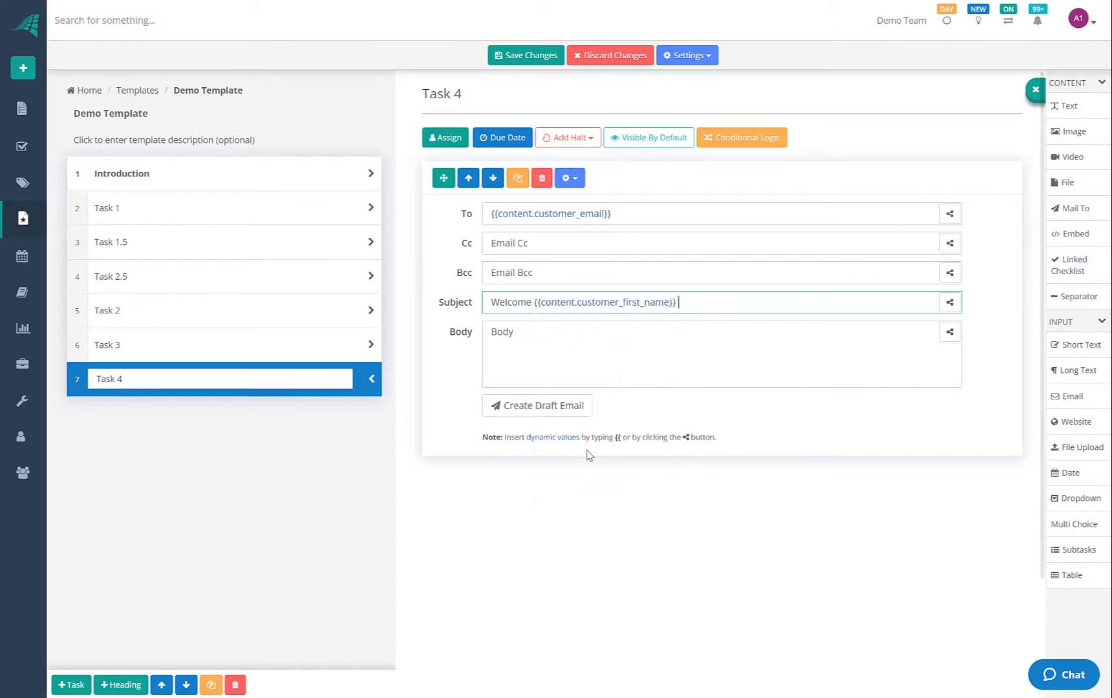
Write the body: 'Hello' plus Customer First Name, 'Thank you for joining us.', 'Regards,' and the current user's name
click(534, 331)
text(Hello)
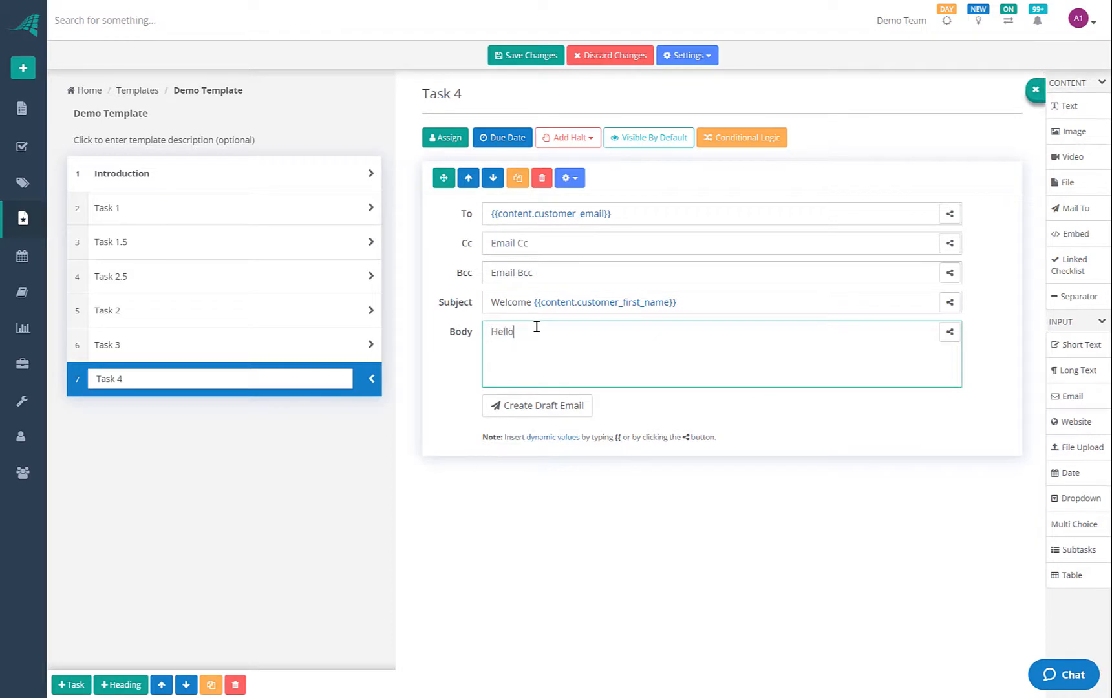
text( {{)
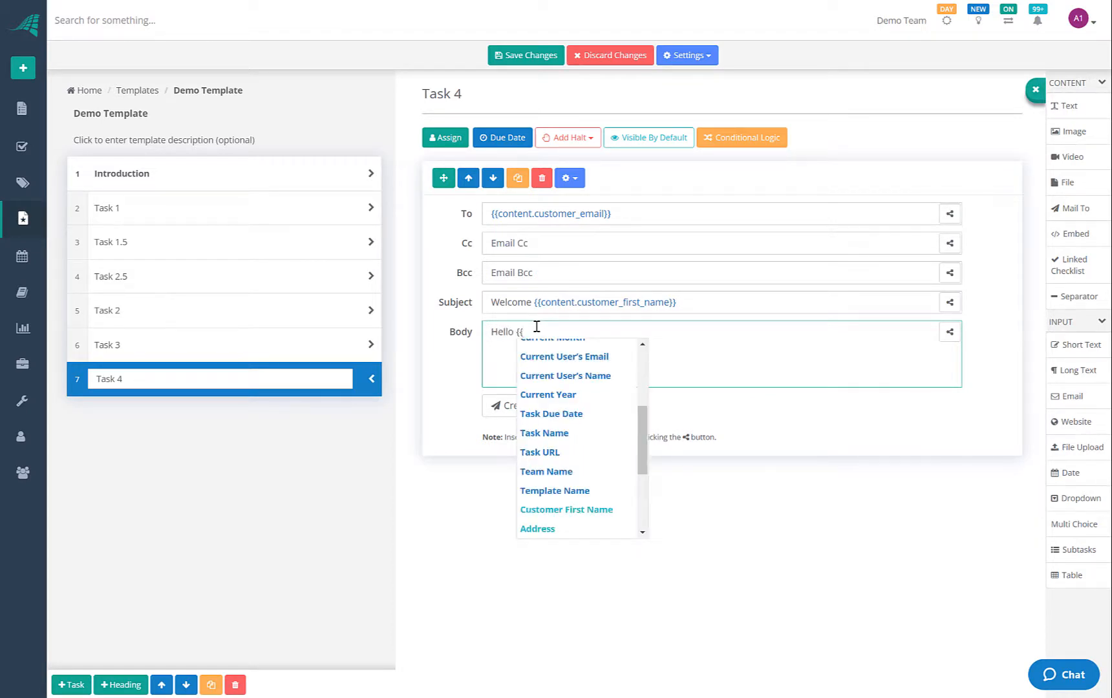
click(550, 509)
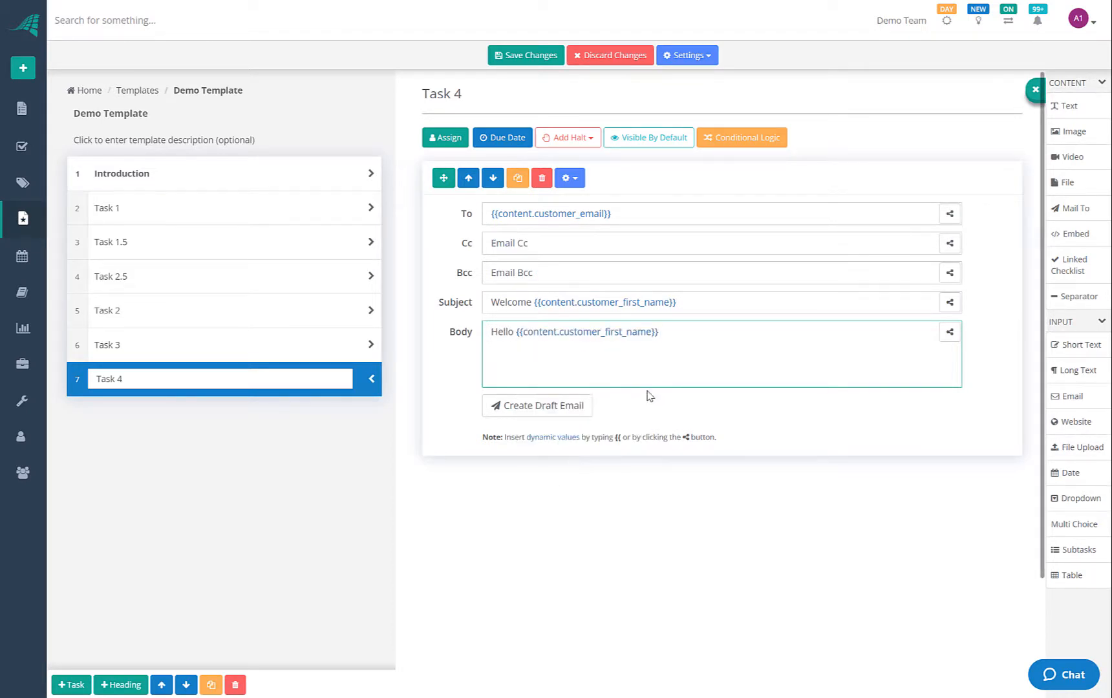
text(,)
key(Return)
key(Return)
text(Thank you for joining)
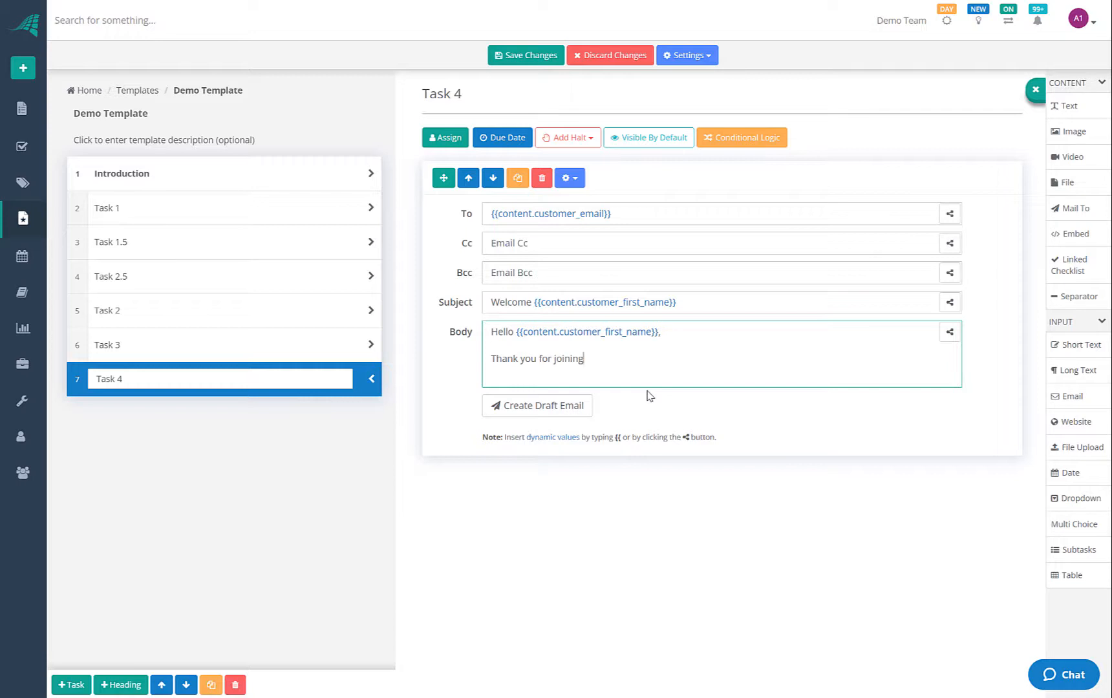
text( us.)
key(Return)
key(Return)
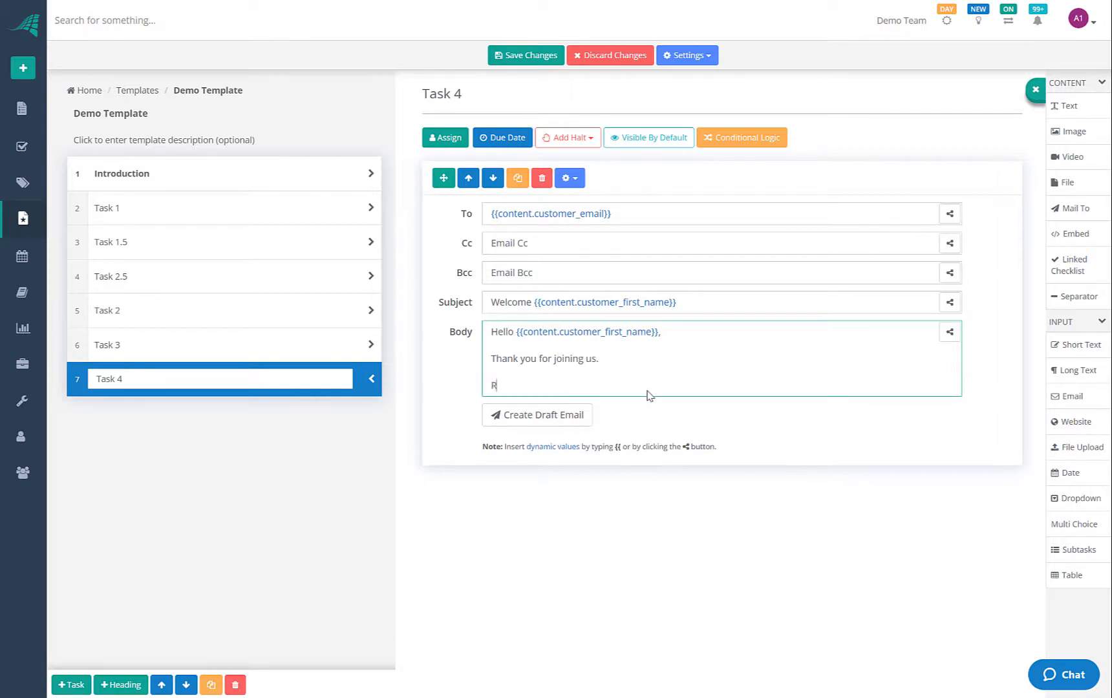
text(Regards,)
key(Return)
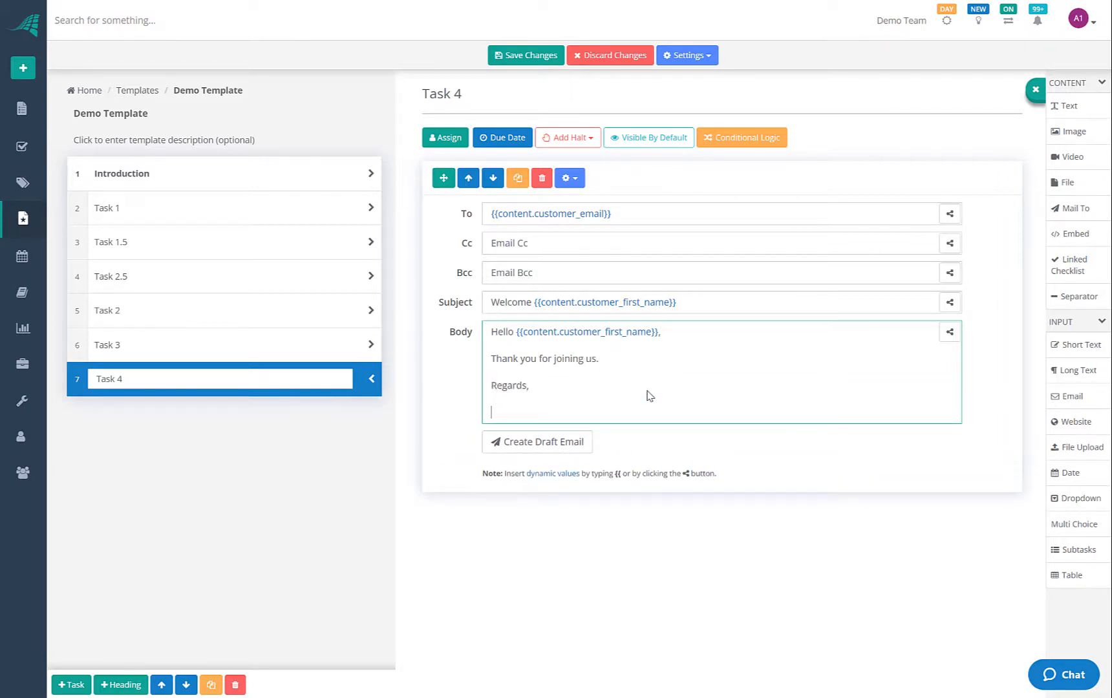
text({{)
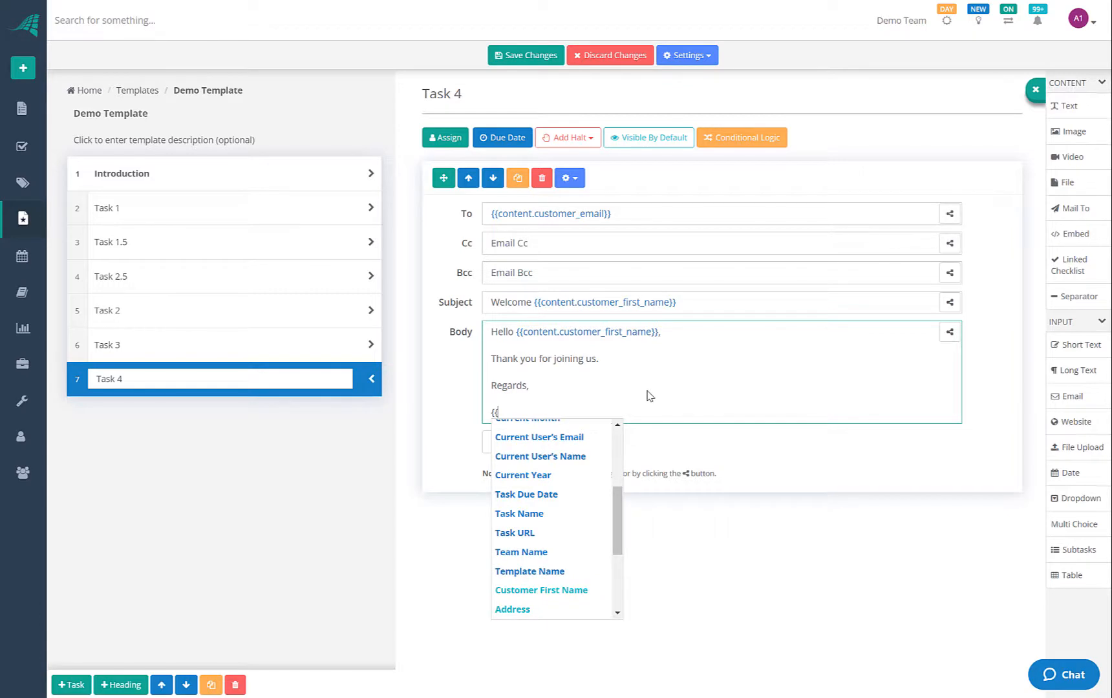
click(567, 459)
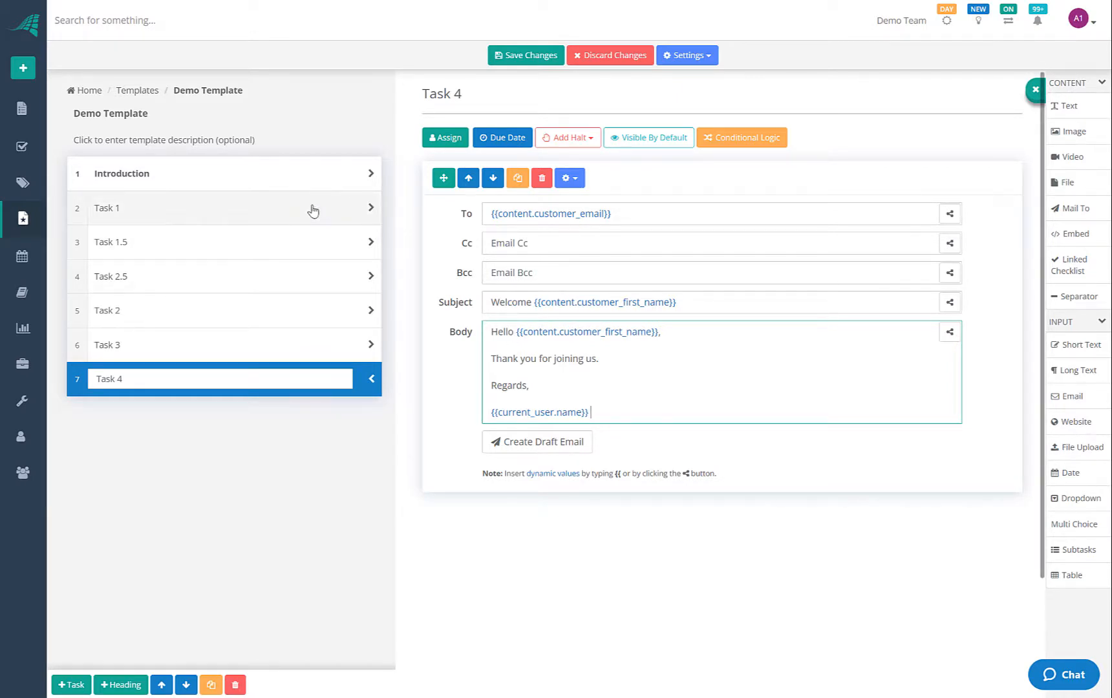
Look over Task 1 and the Introduction, save Demo Template, and bring up the green + menu
click(258, 220)
click(236, 180)
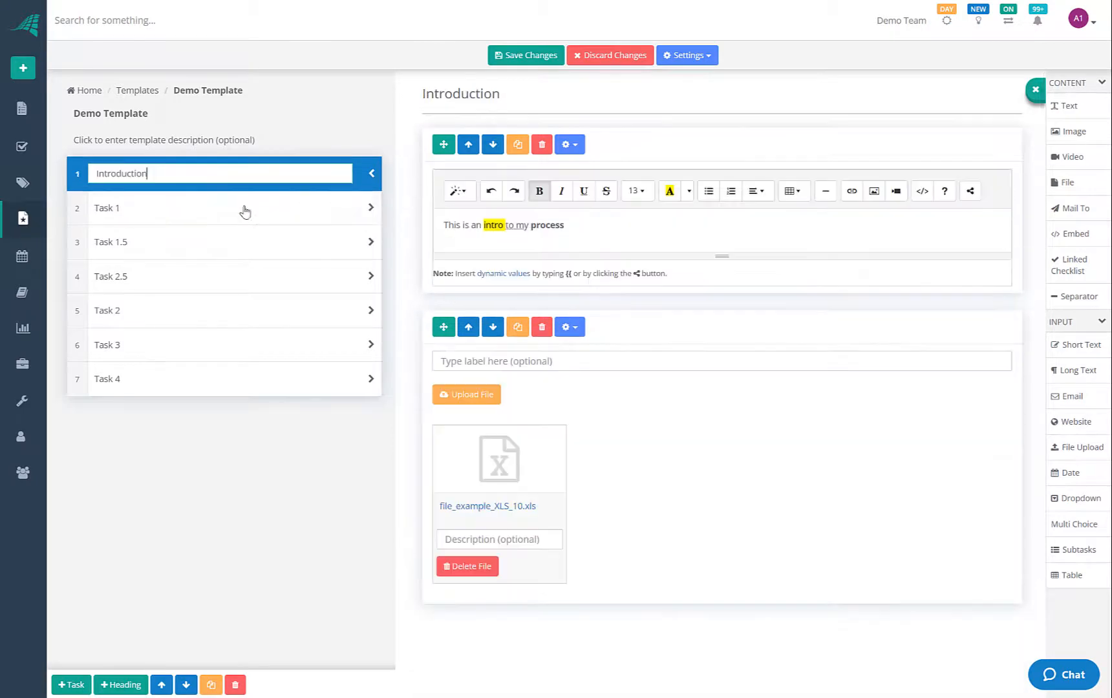
click(249, 210)
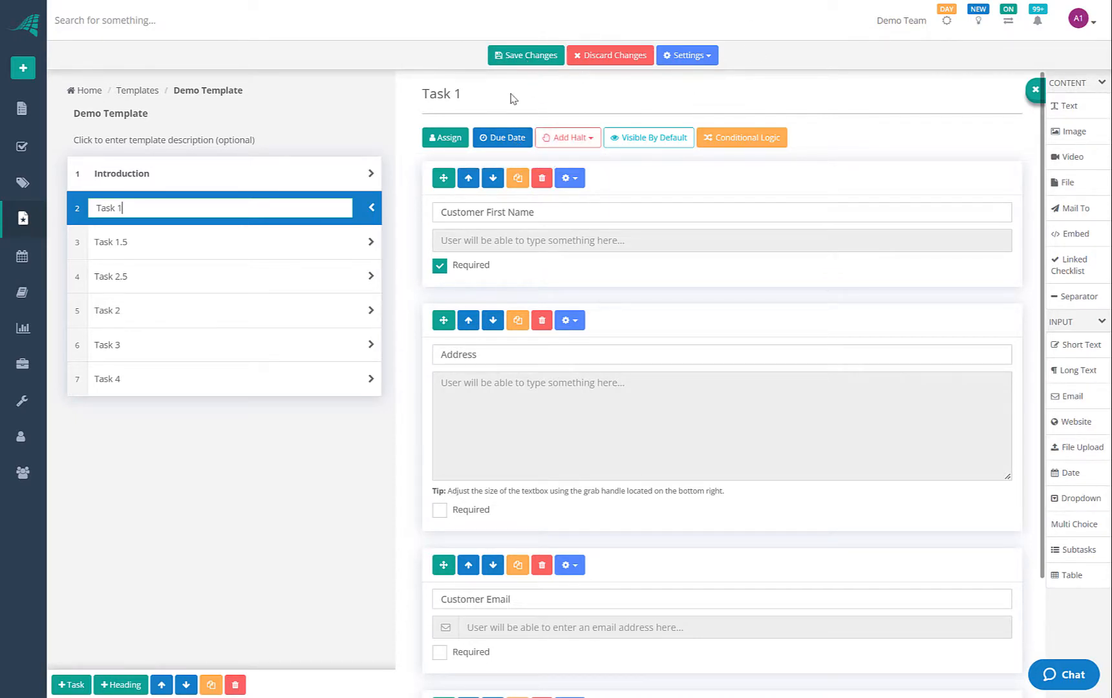
click(513, 57)
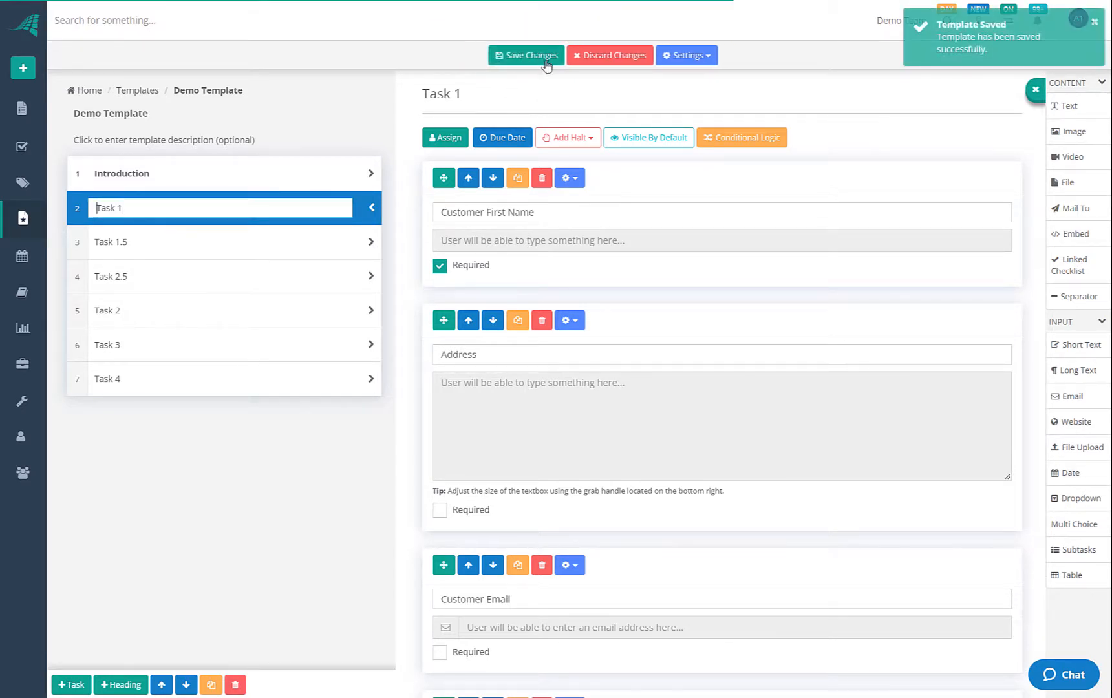
click(22, 67)
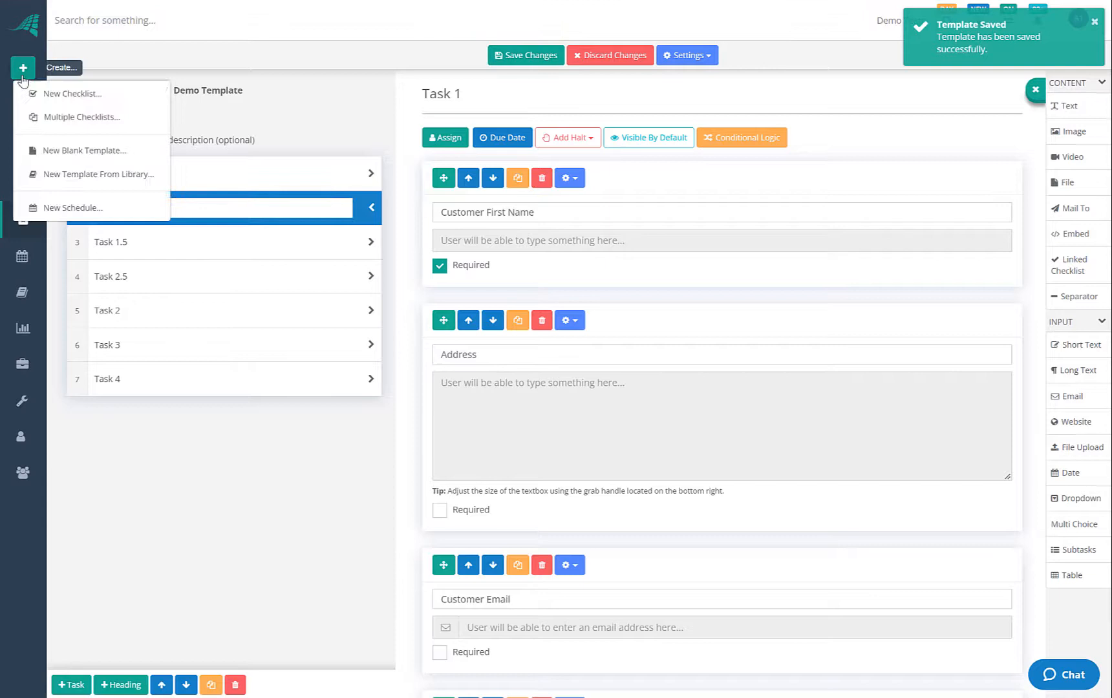
Create and run a new checklist named Demo 1 from Demo Template
click(56, 95)
click(488, 201)
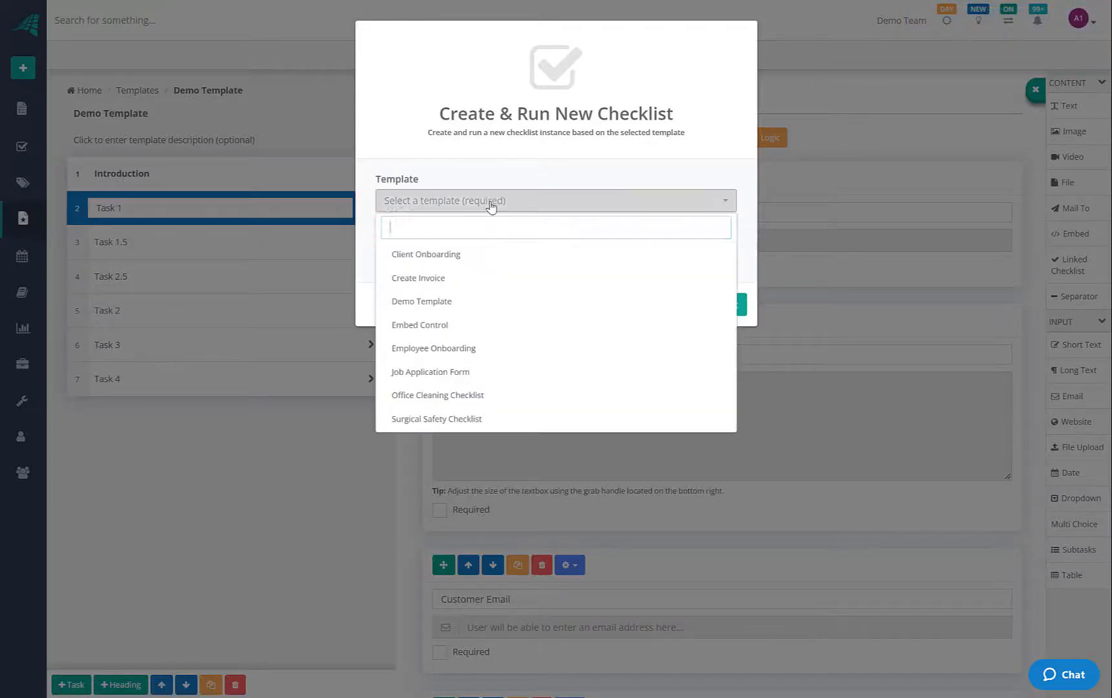
click(443, 306)
click(443, 258)
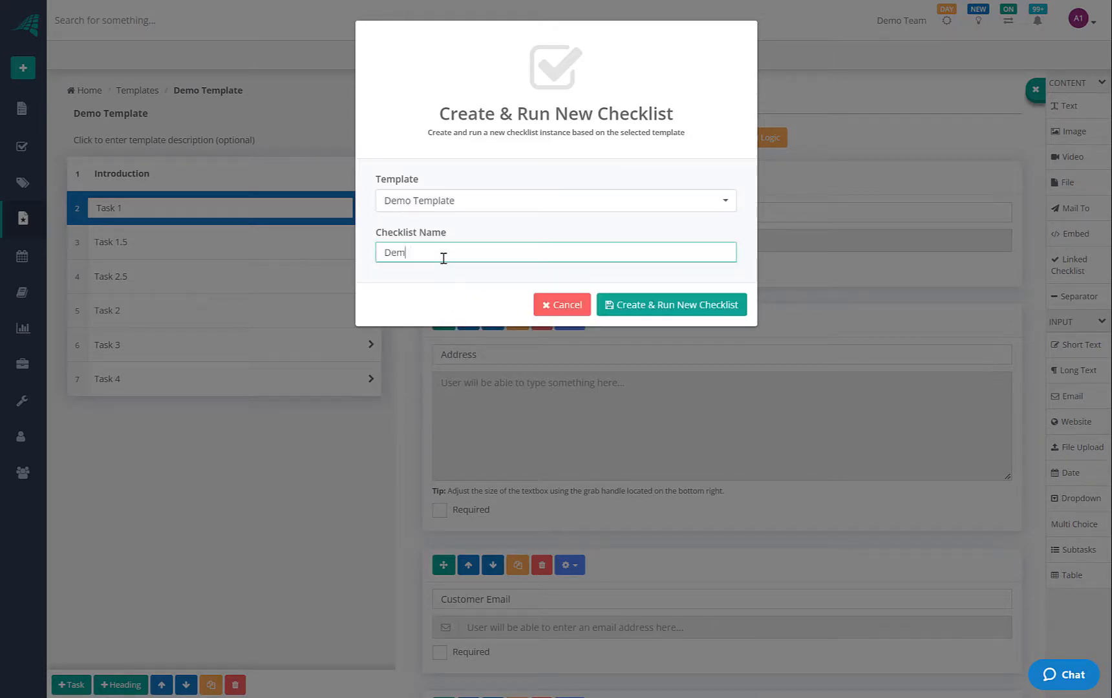
key(Return)
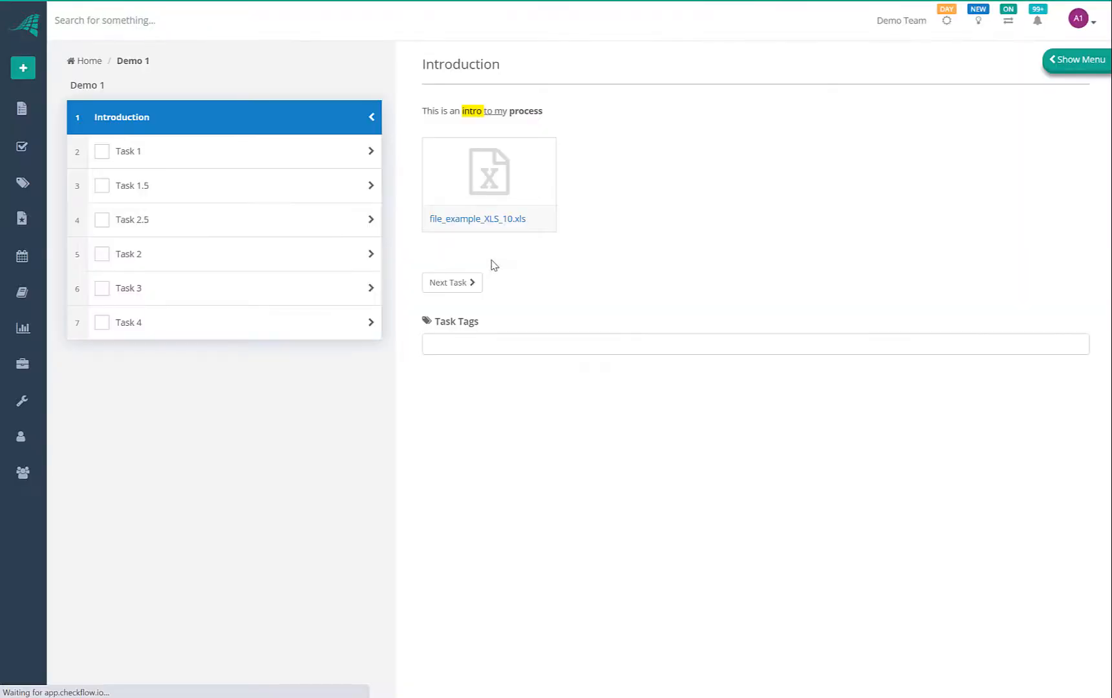
Browse the Demo 1 tasks: Task 1, Task 1.5 and Task 3
click(260, 151)
click(249, 124)
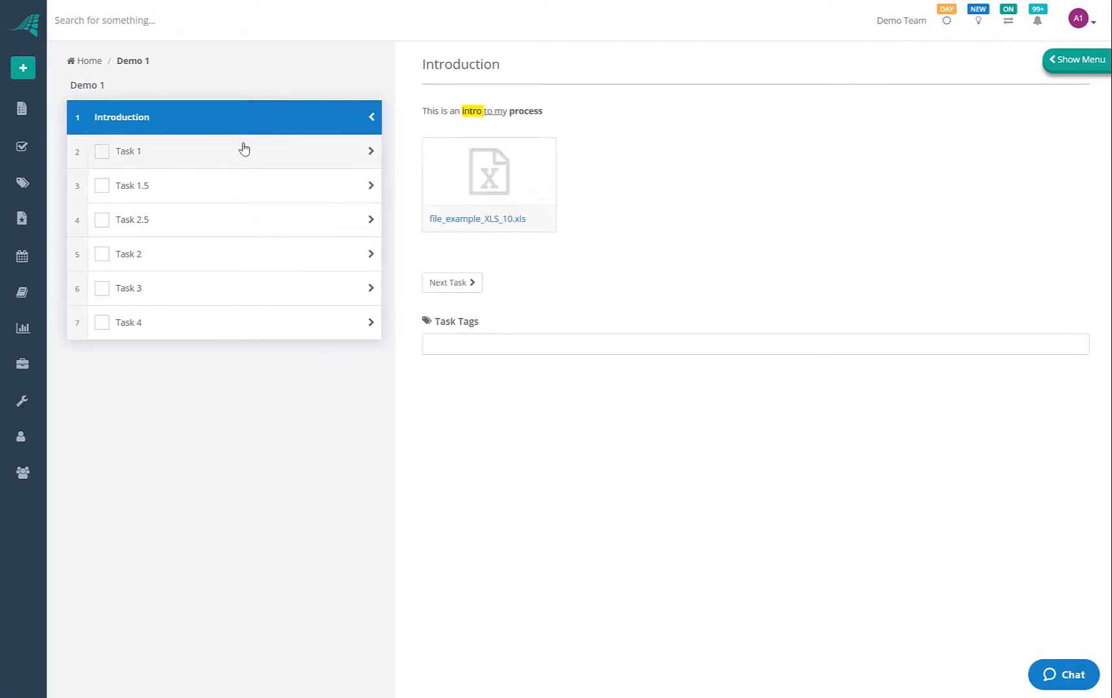
click(244, 150)
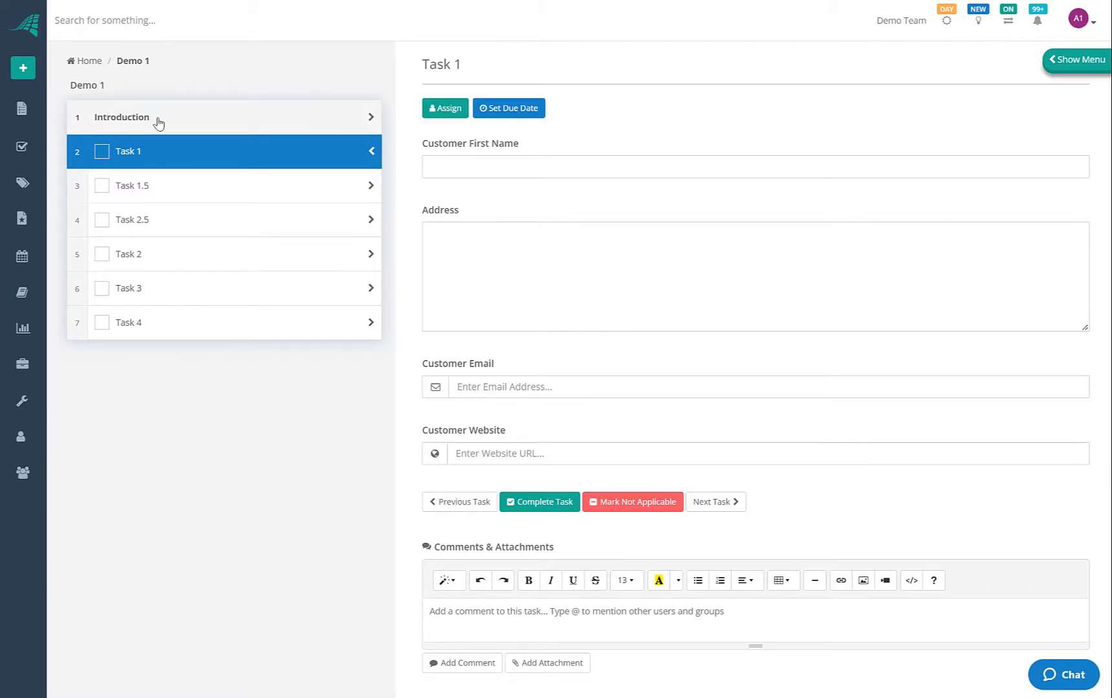
click(178, 172)
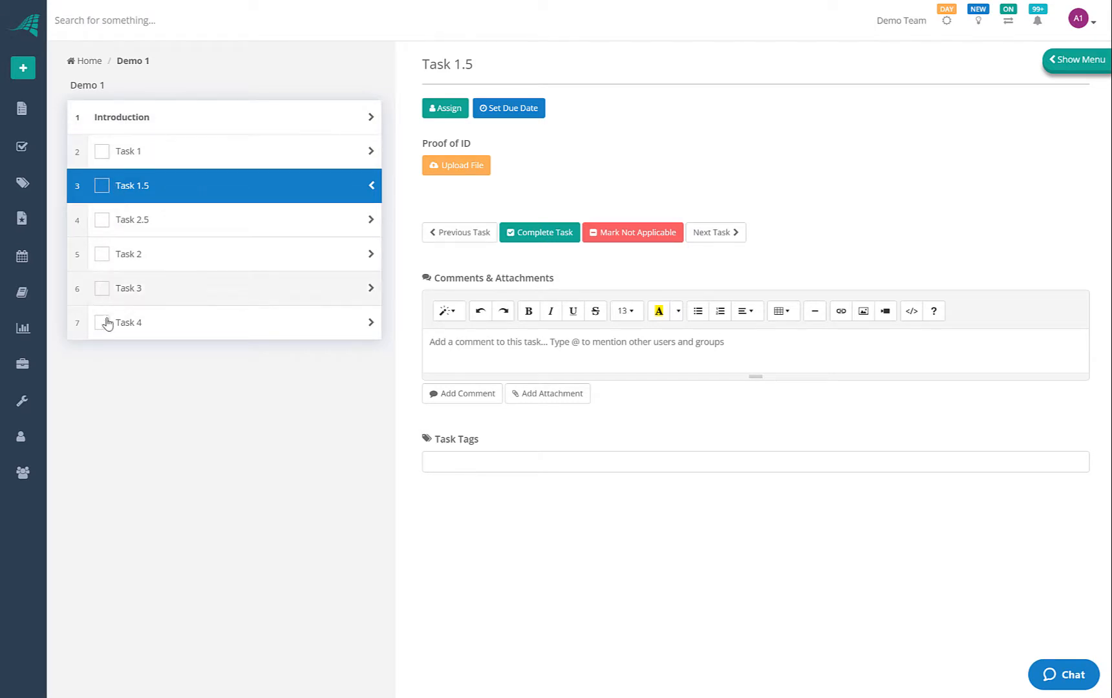
click(164, 160)
click(172, 189)
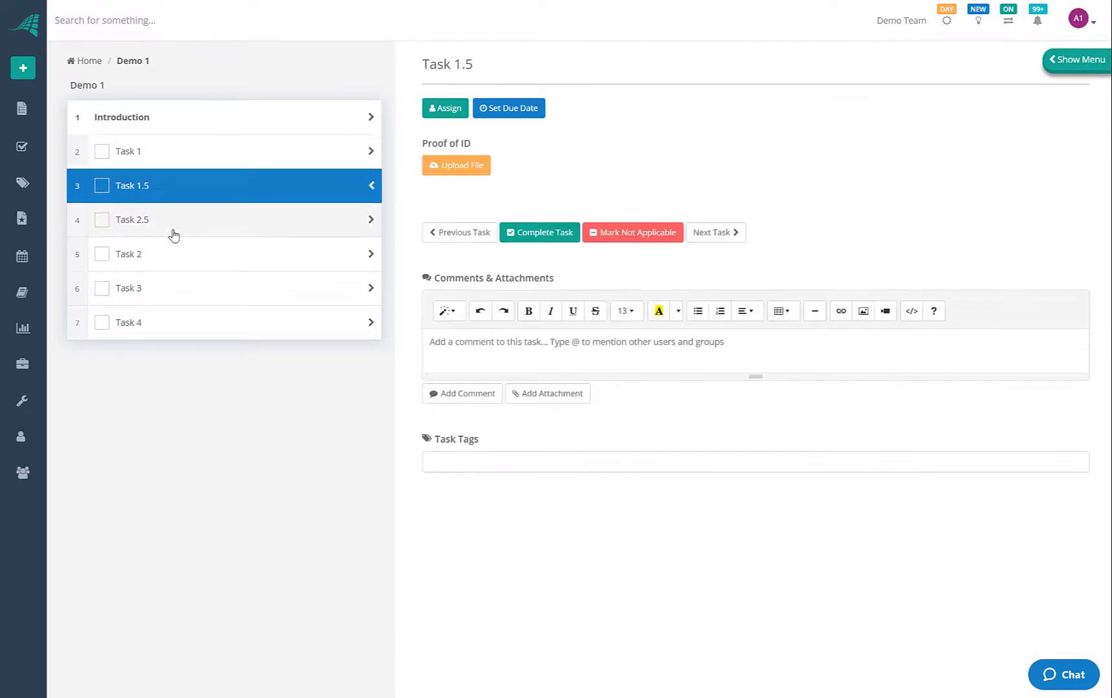
click(176, 291)
click(177, 186)
click(173, 151)
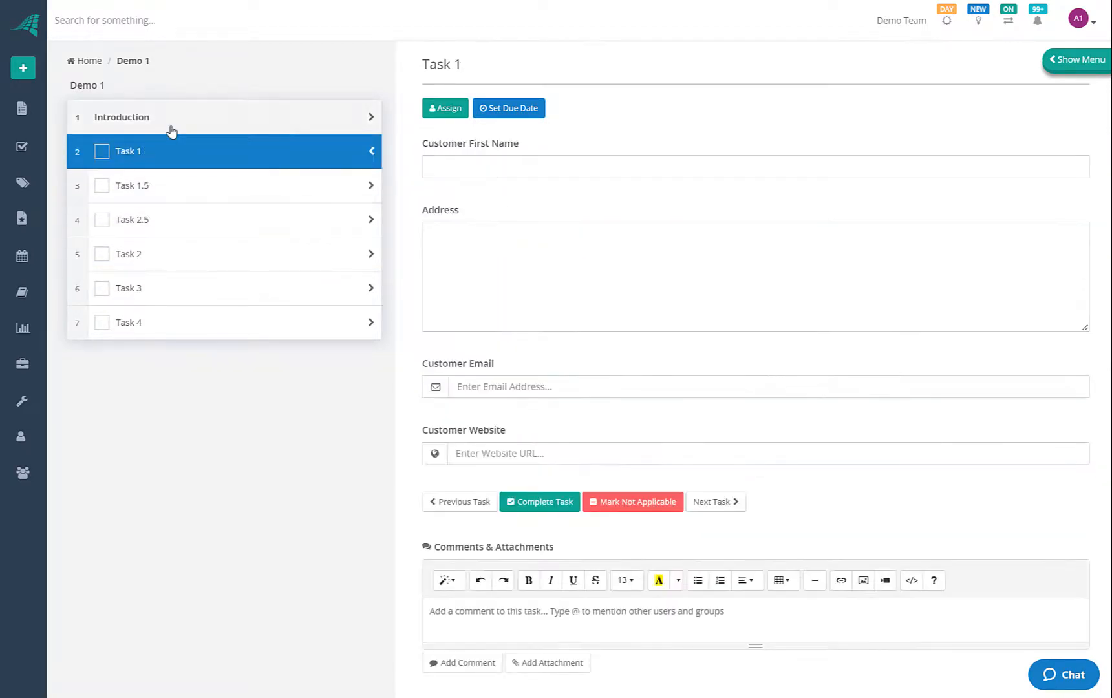
Revisit the Introduction page's sentence, then bring up Task 1's form
click(188, 118)
drag(422, 110, 537, 114)
click(569, 115)
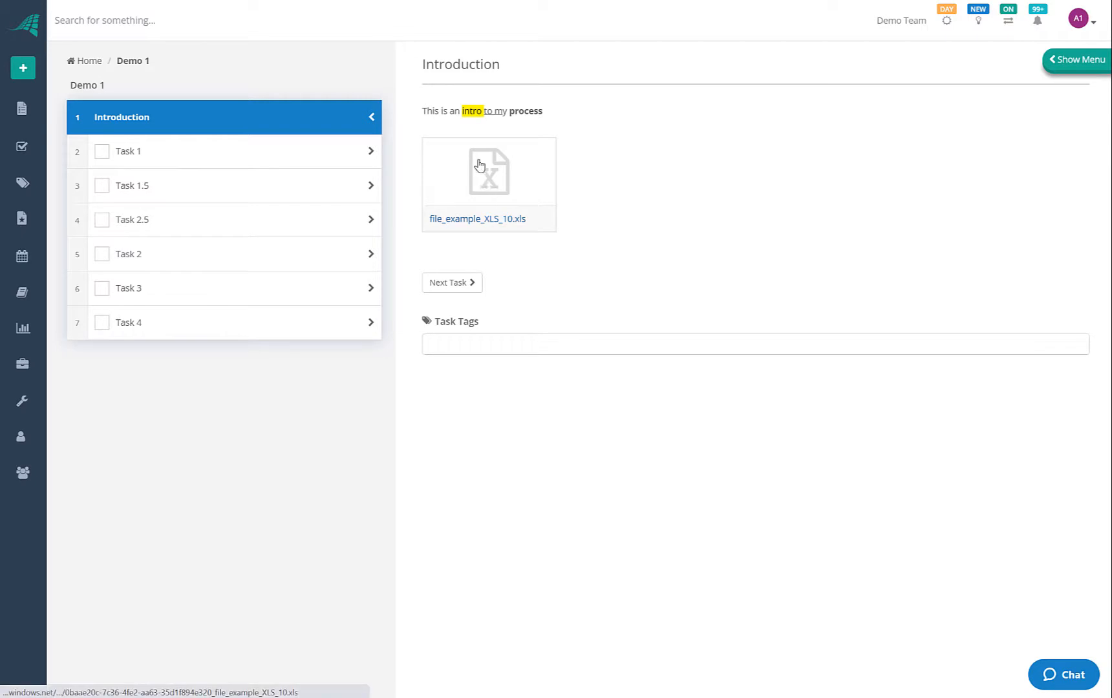
click(170, 156)
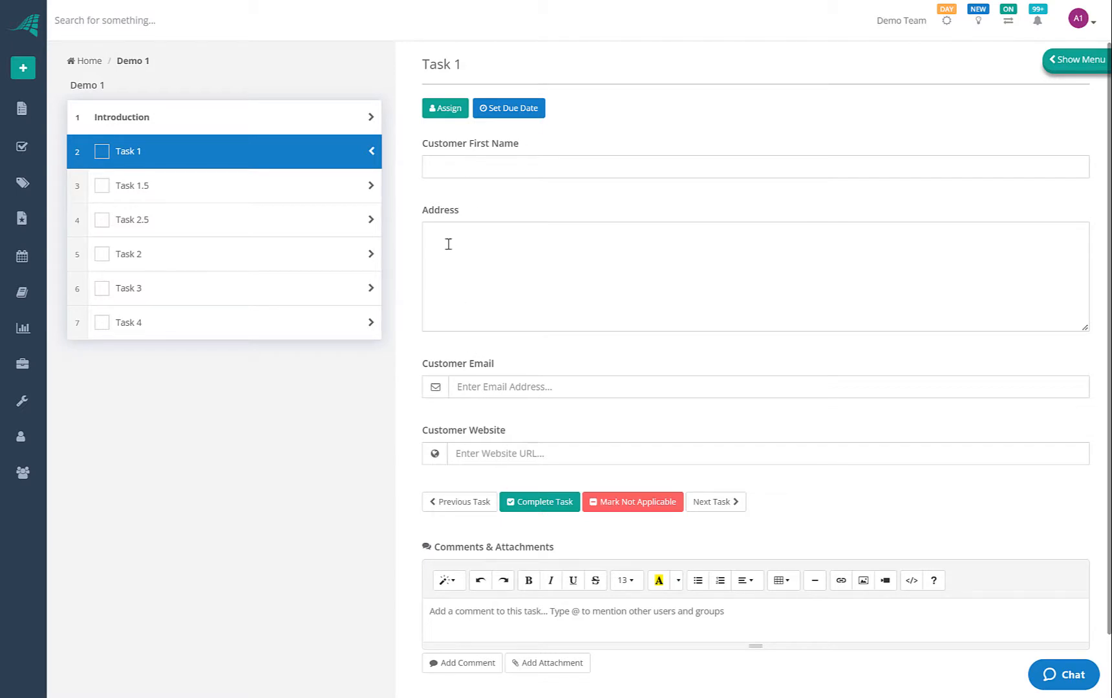
Enter the customer's first name in Task 1's required field and check its modification stamp
click(102, 152)
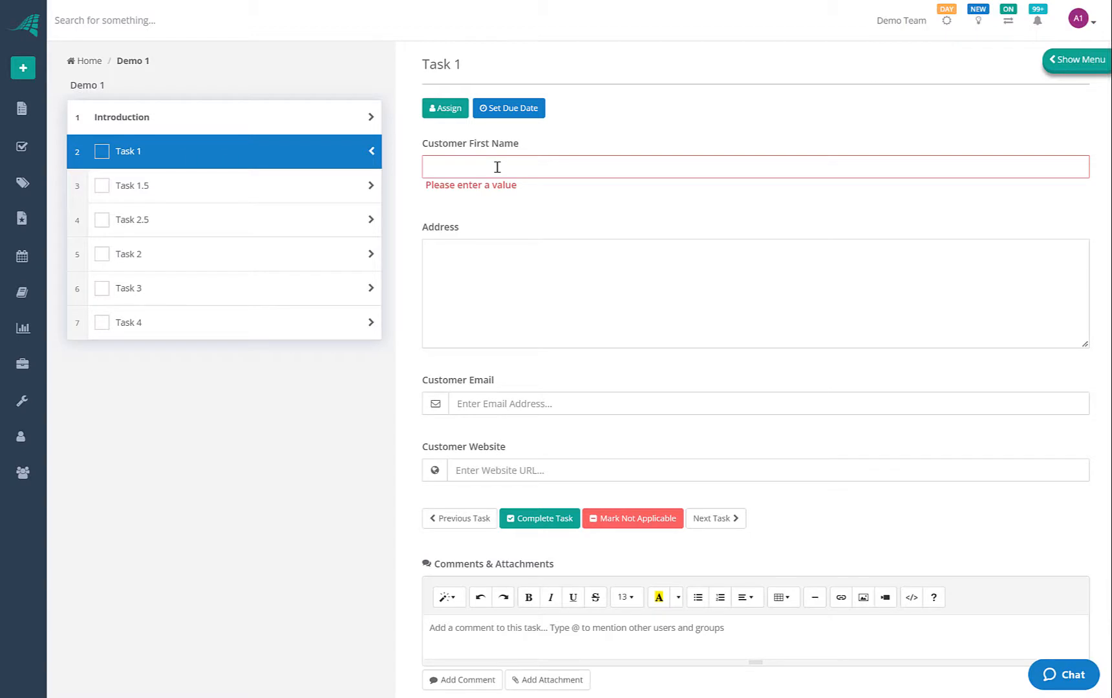
text(ary)
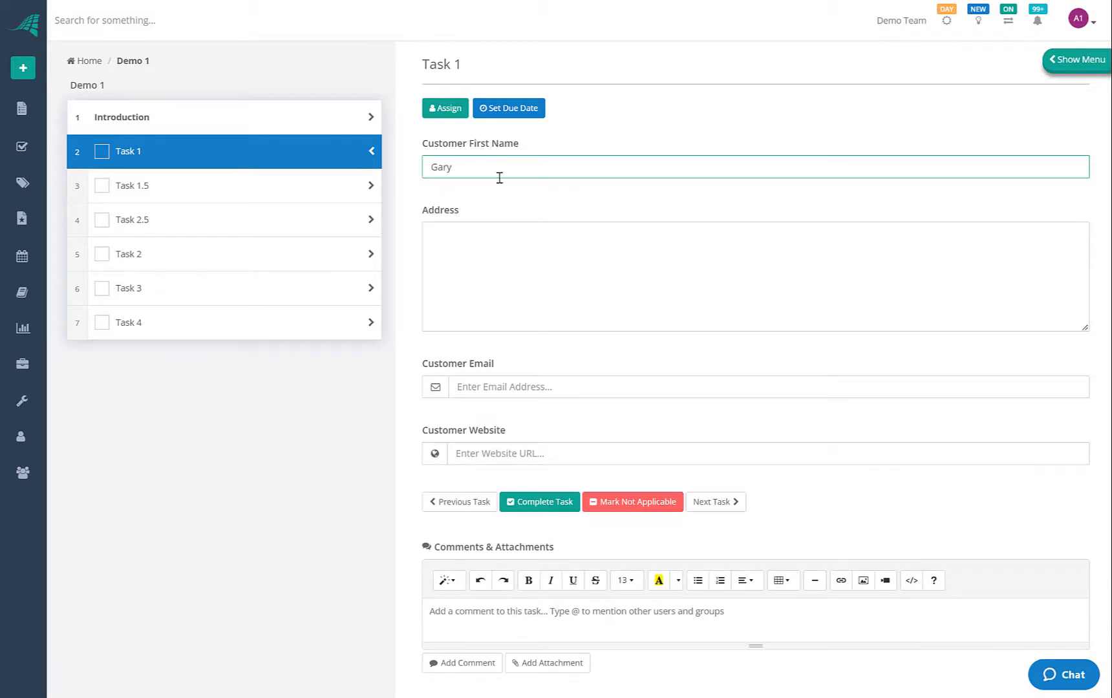
click(494, 195)
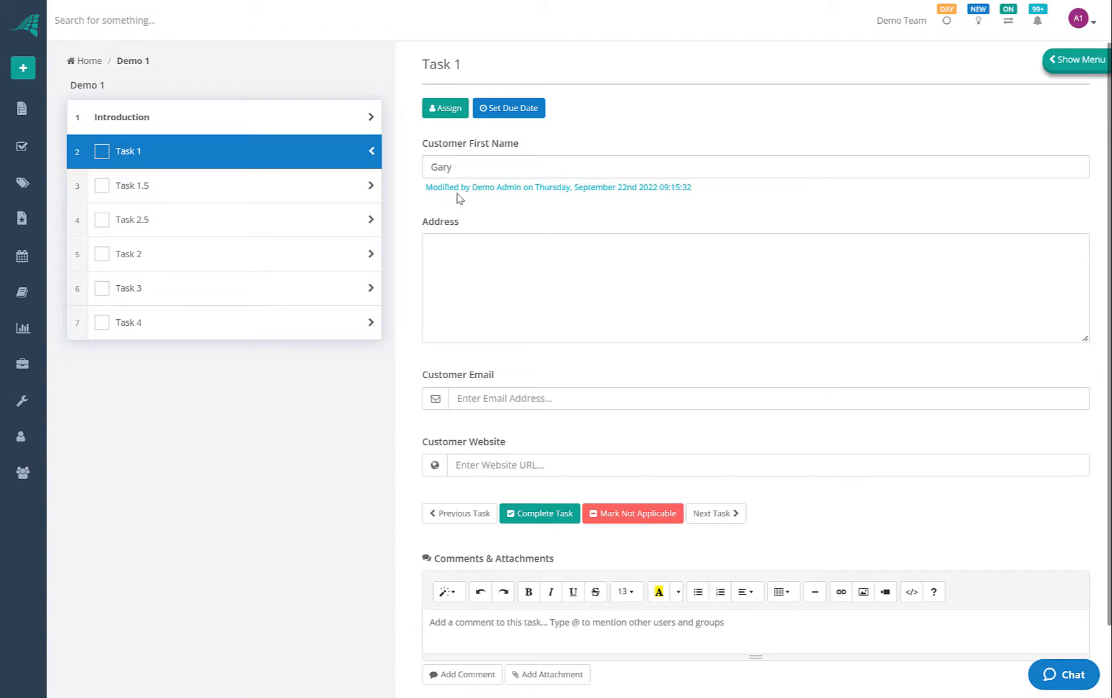
drag(472, 187, 693, 186)
click(693, 188)
click(460, 252)
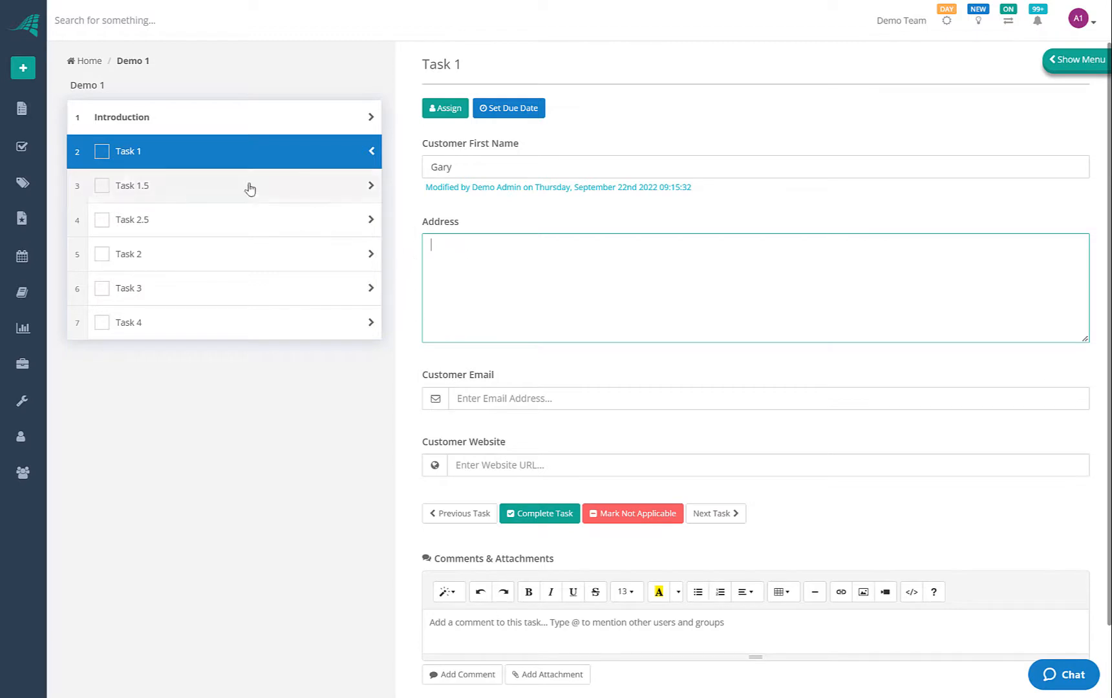
Tick Task 1.5 complete, untick Task 1, and review Task 2.5, Task 2 and Task 1.5
click(538, 515)
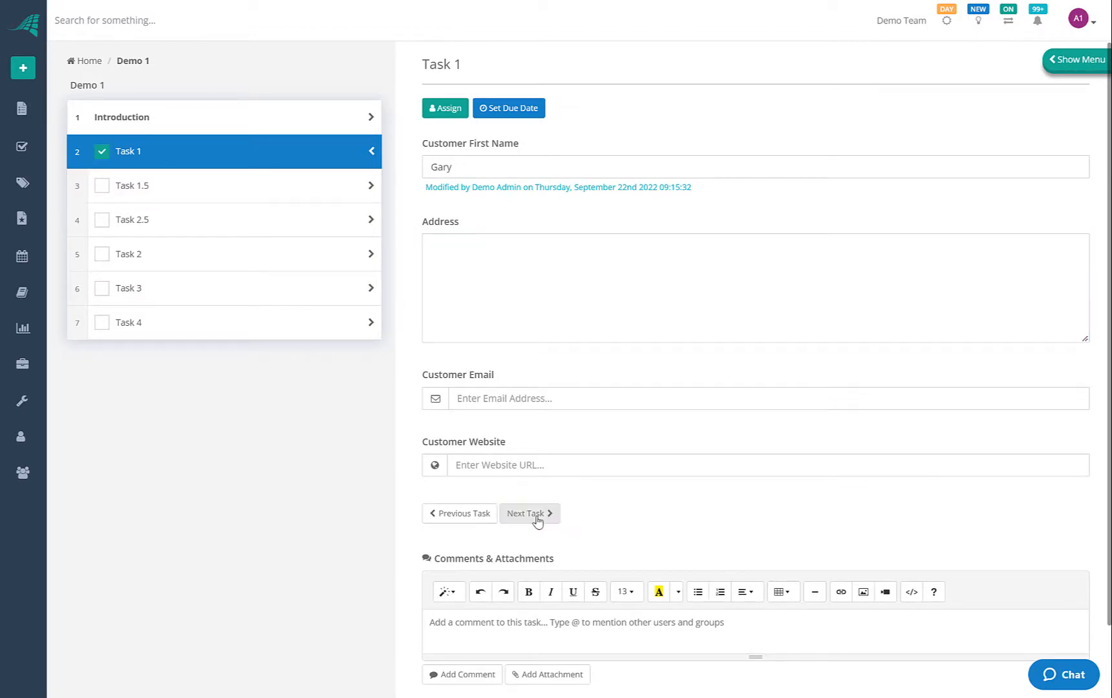
click(101, 186)
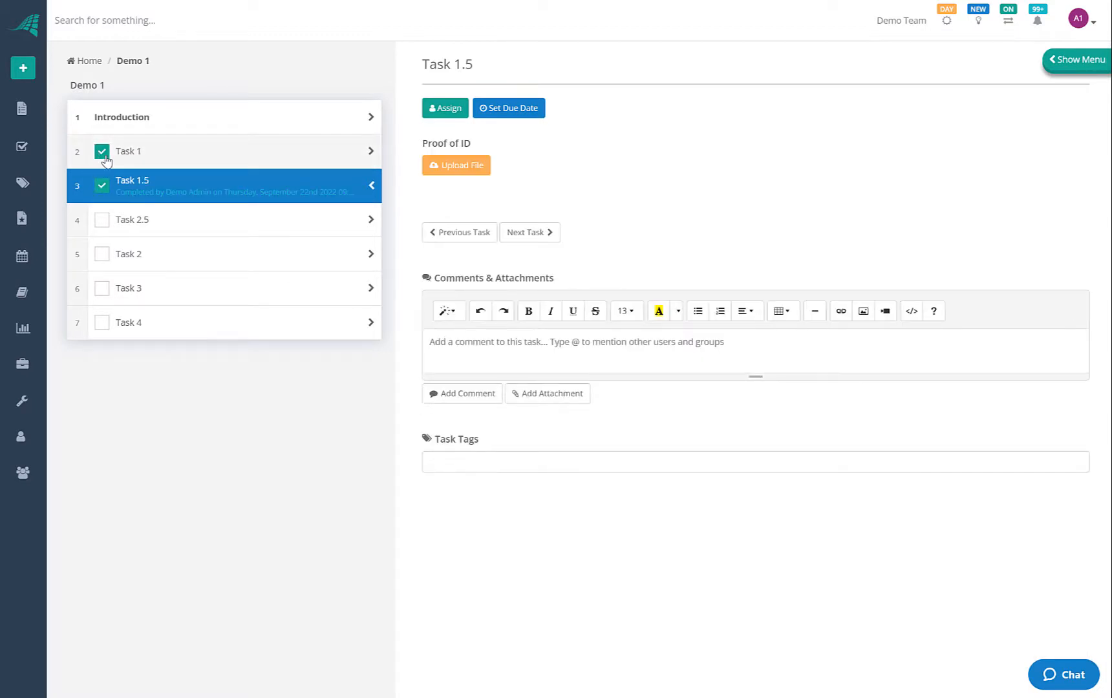
click(100, 155)
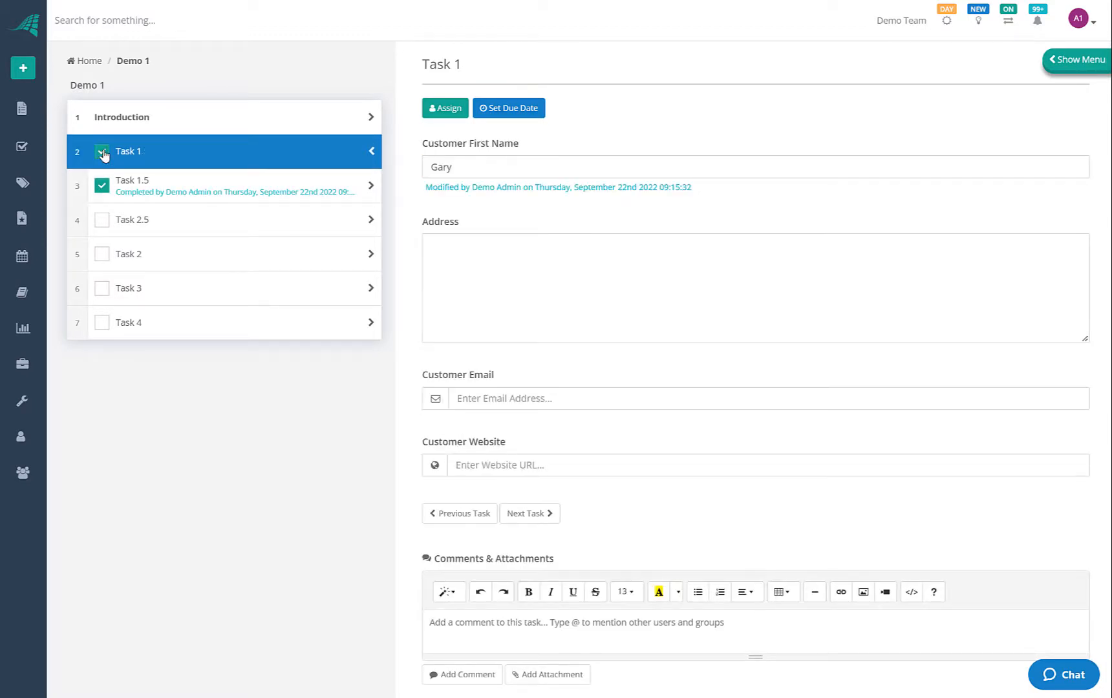
click(123, 220)
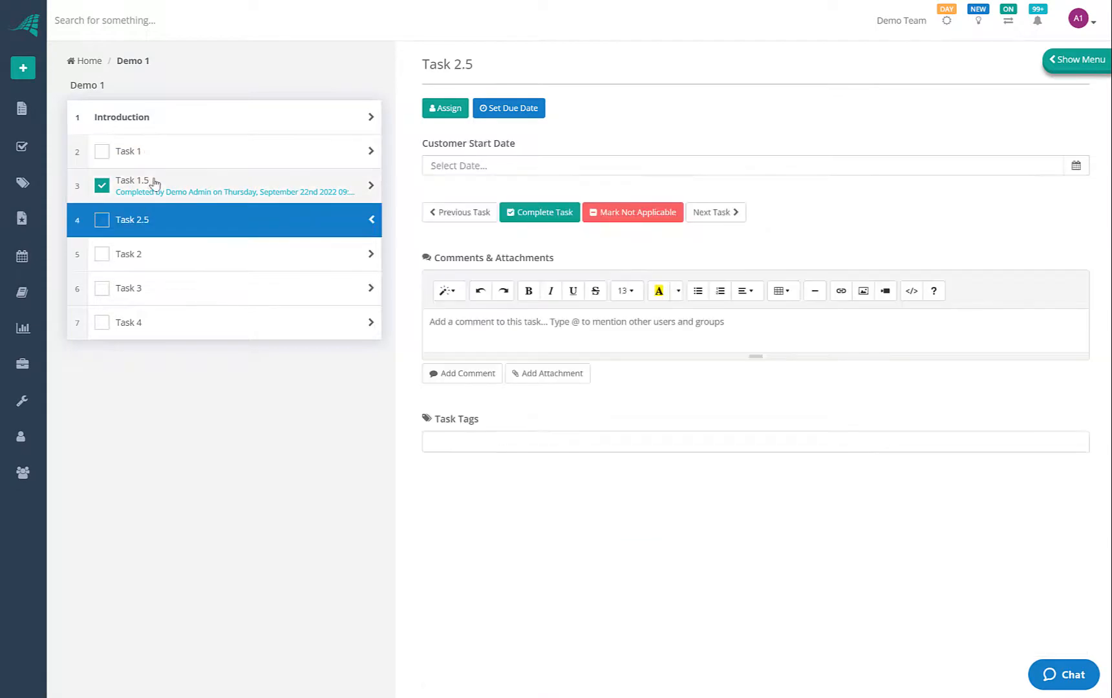
click(155, 187)
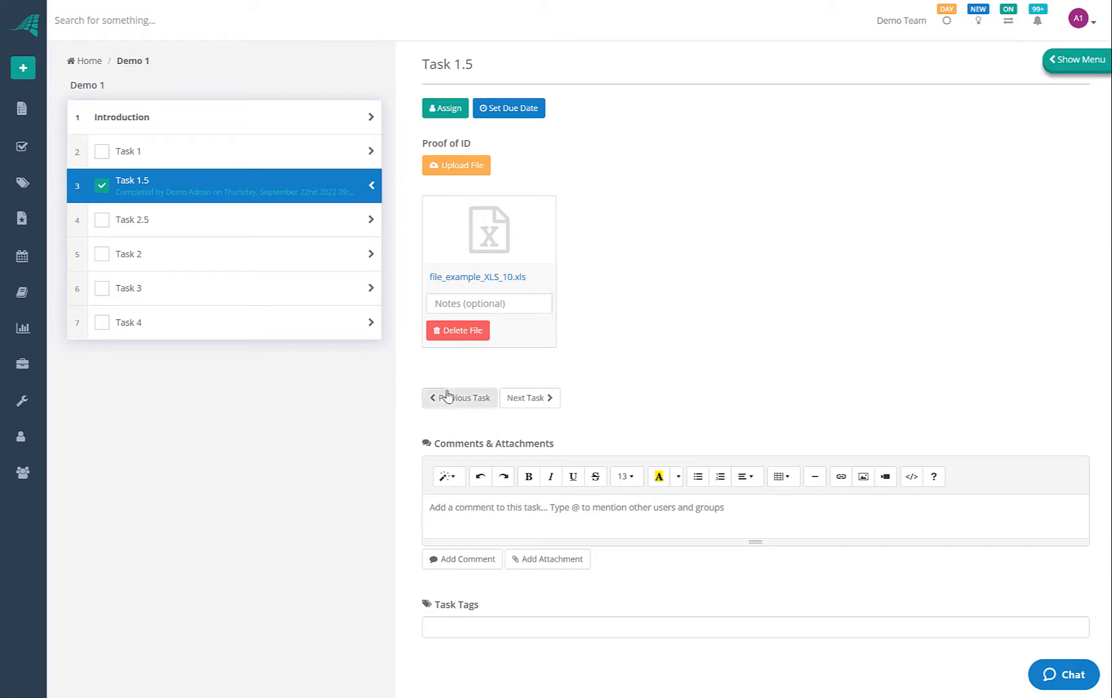
click(276, 253)
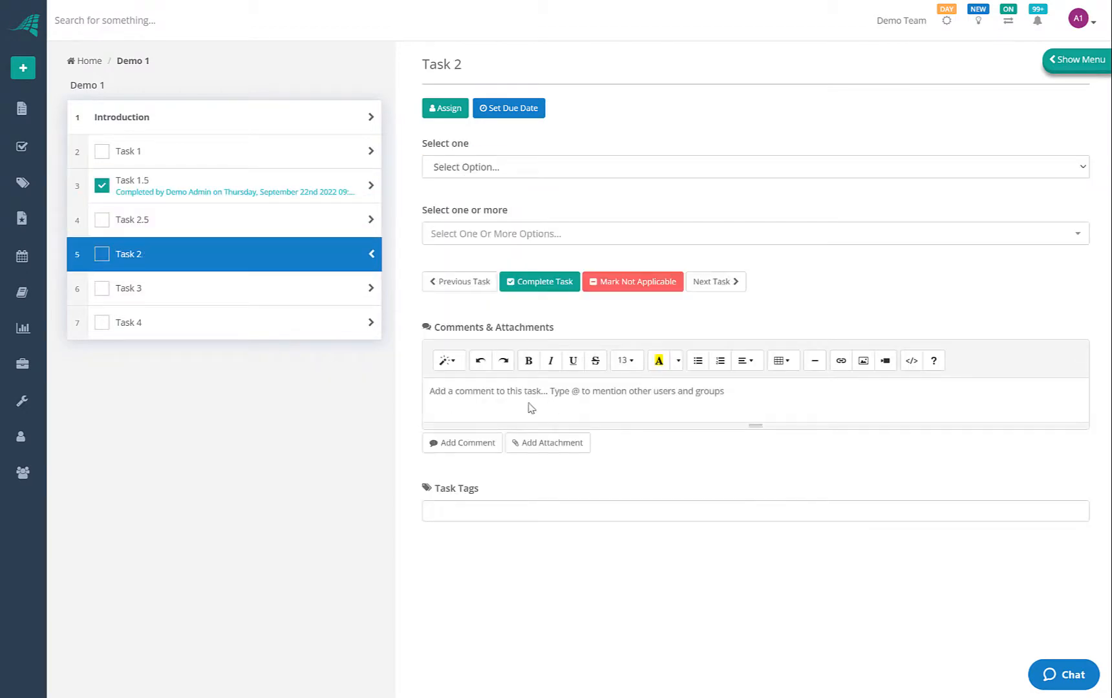
click(278, 193)
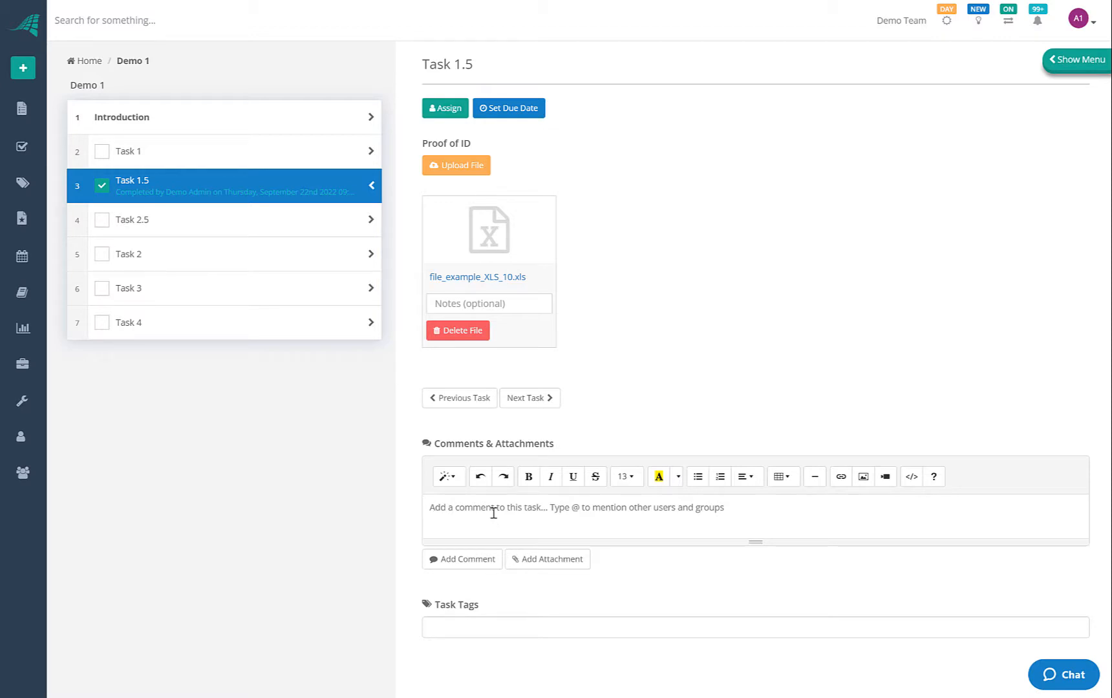
Post the comment 'A simple comment' on Task 1.5
text(A simpol)
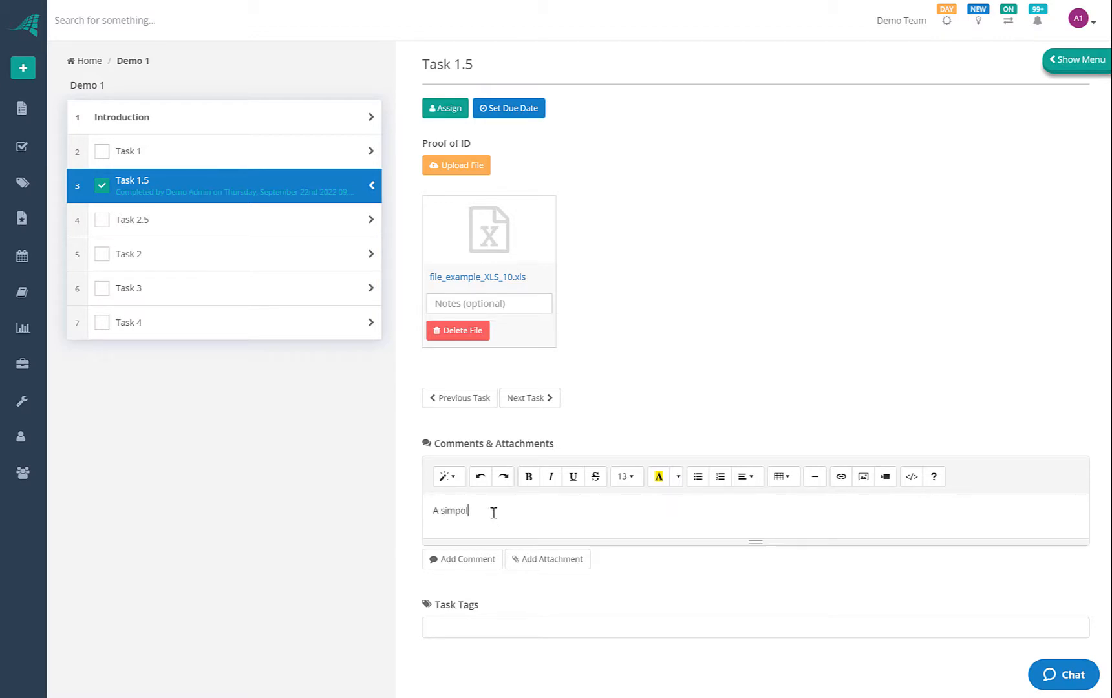
text(e)
key(Left)
key(BackSpace)
text(commen)
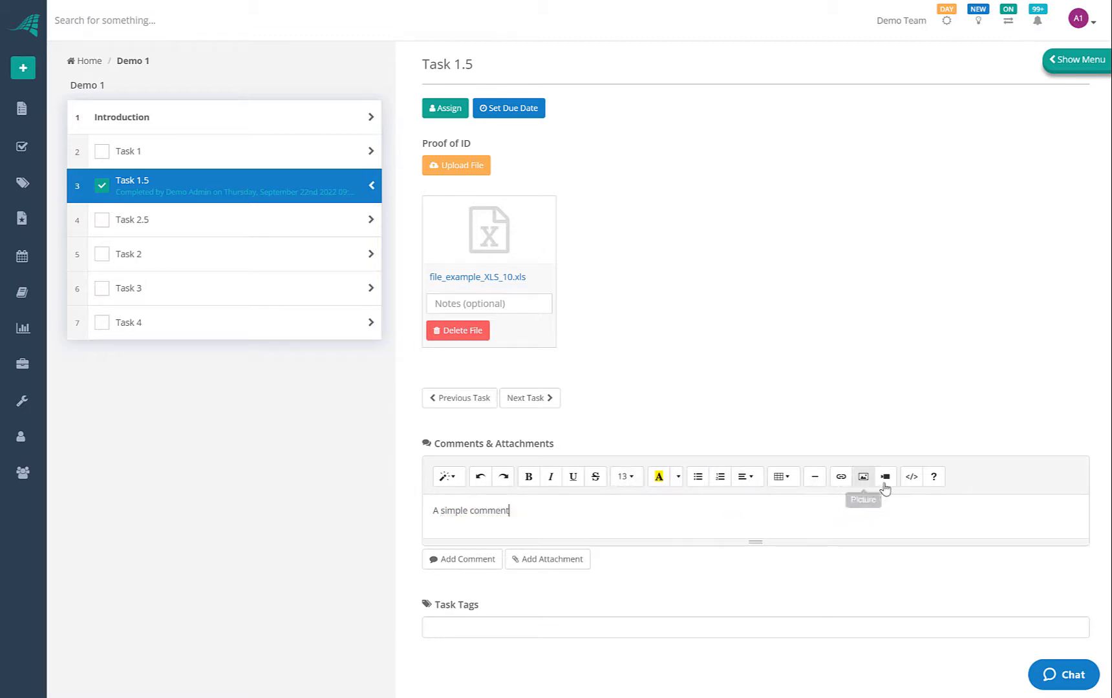
click(485, 560)
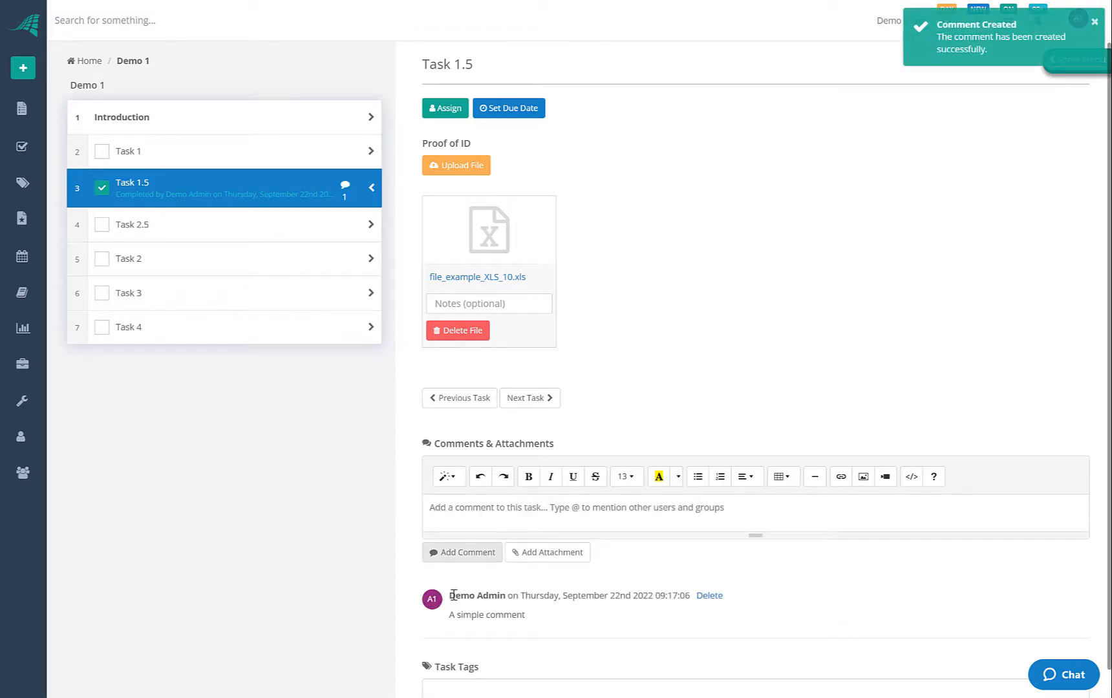
Review the posted comment's author line and text in Task 1.5's comments
drag(454, 595, 516, 596)
click(593, 605)
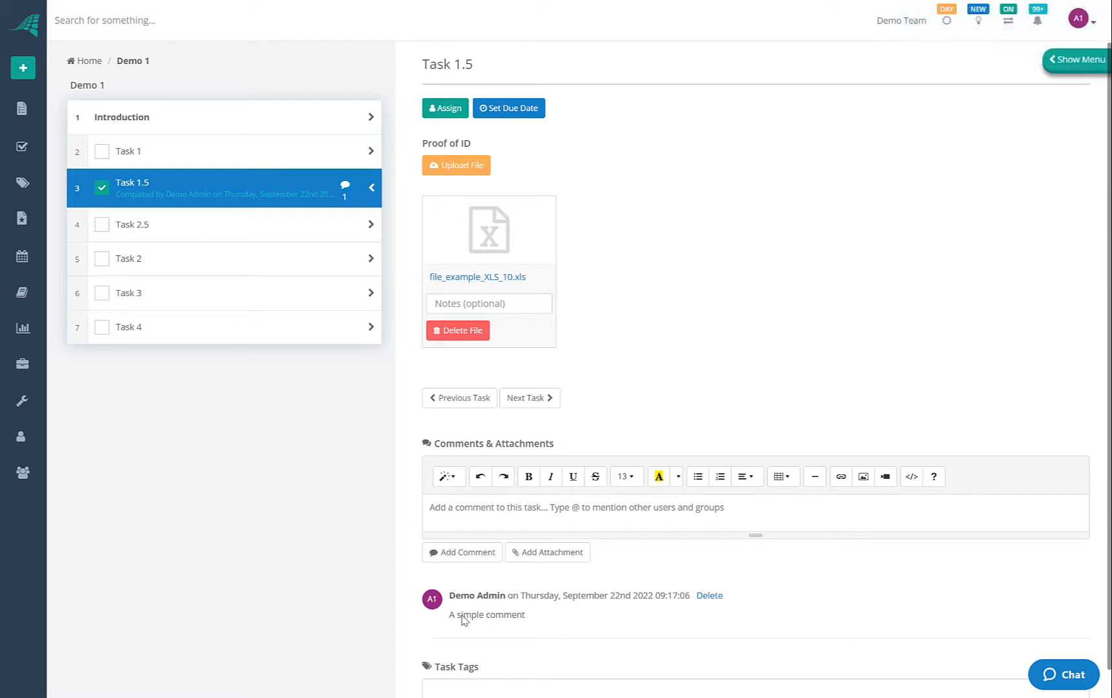
drag(450, 615, 542, 619)
click(543, 619)
scroll(474, 575, down, 1)
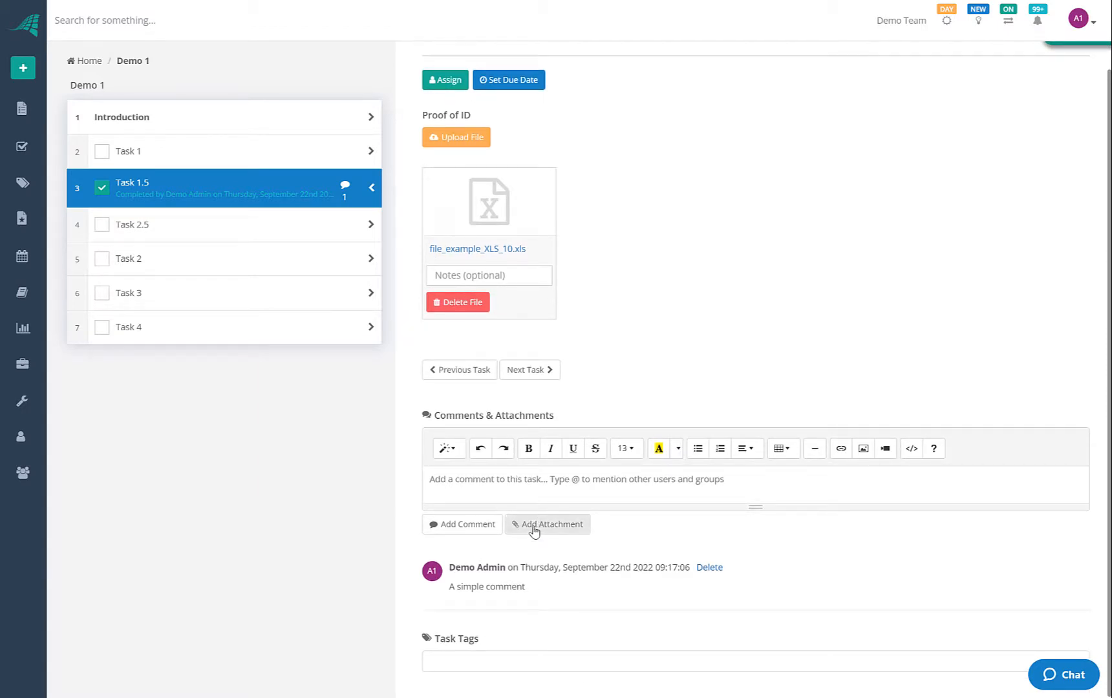
scroll(511, 271, up, 1)
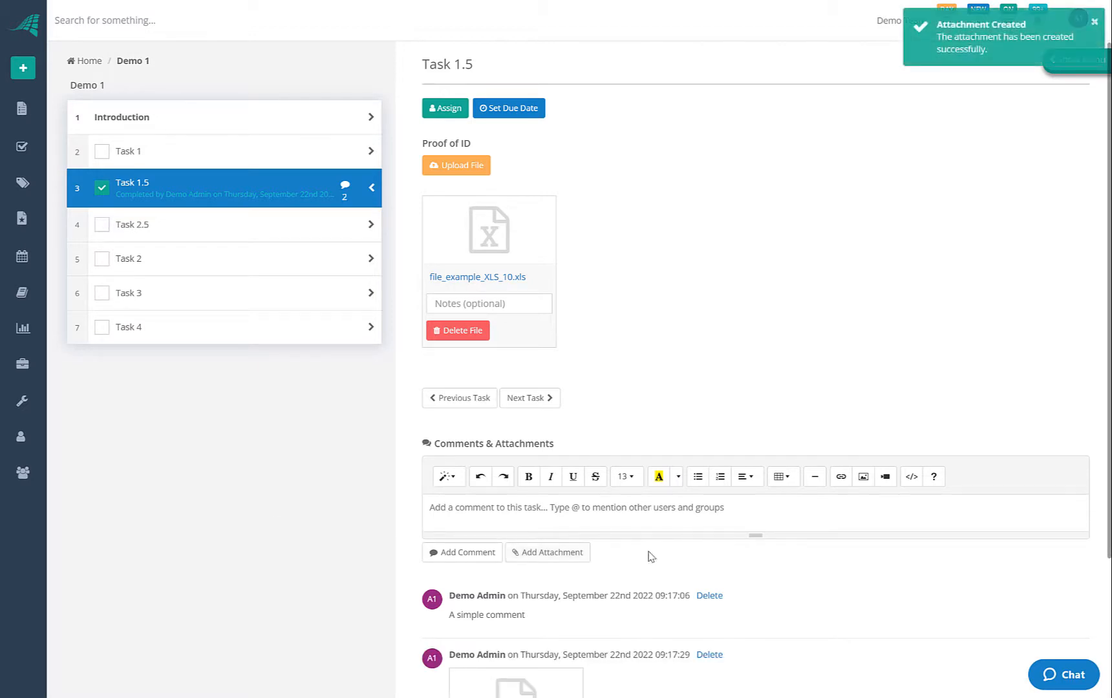
scroll(651, 554, down, 3)
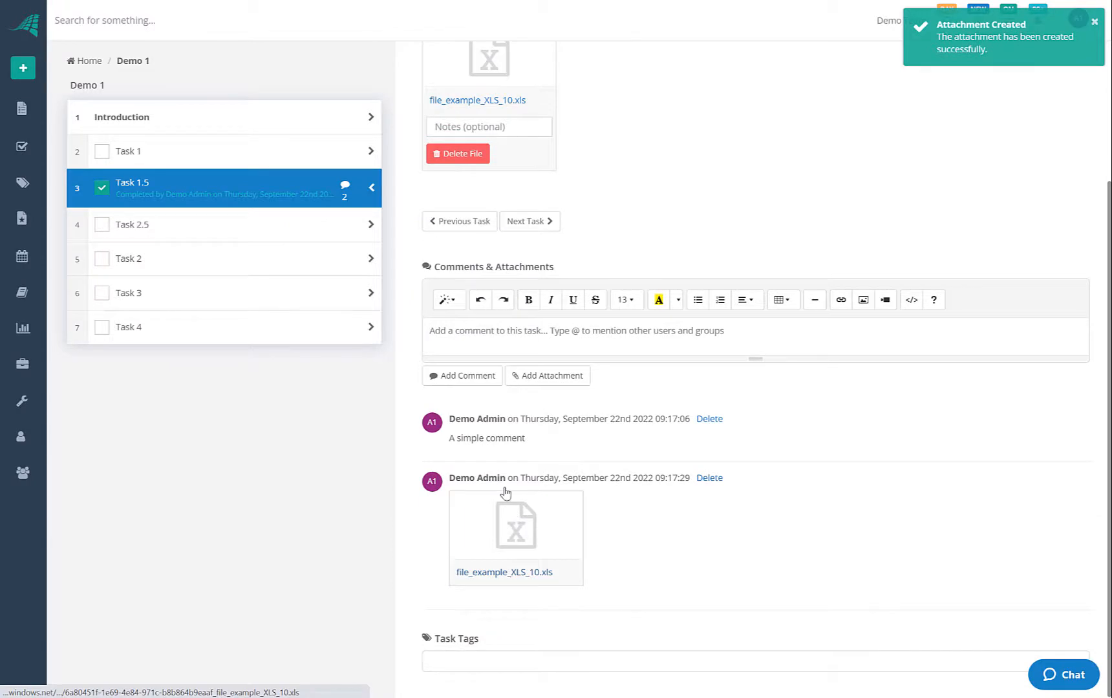
scroll(503, 493, up, 3)
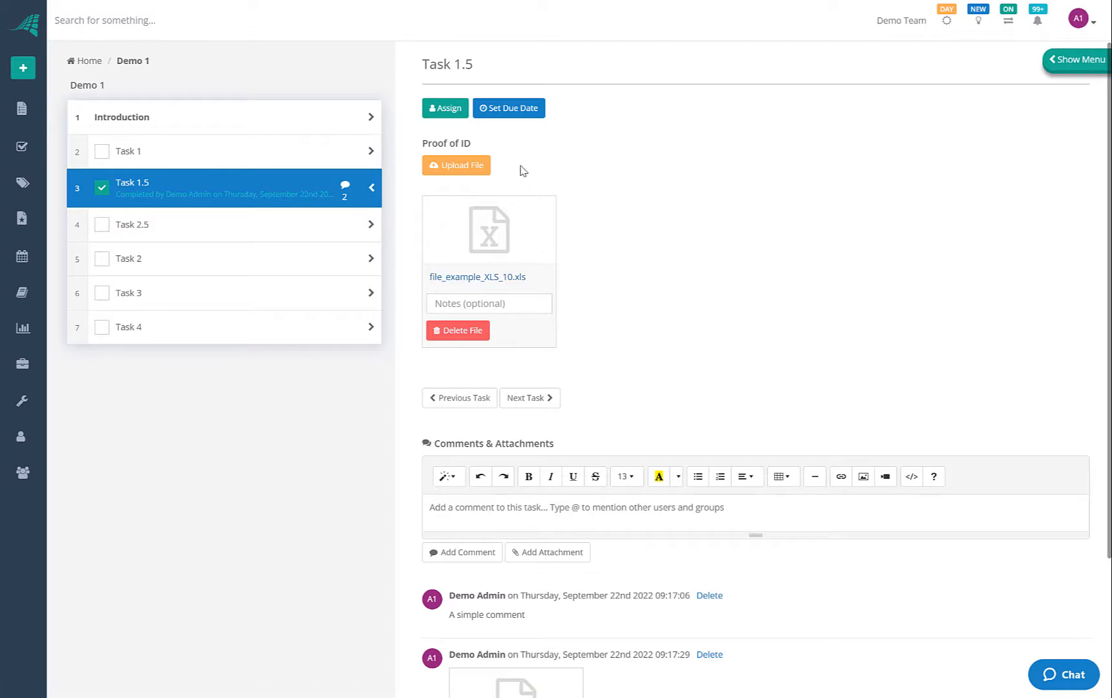
scroll(540, 475, down, 3)
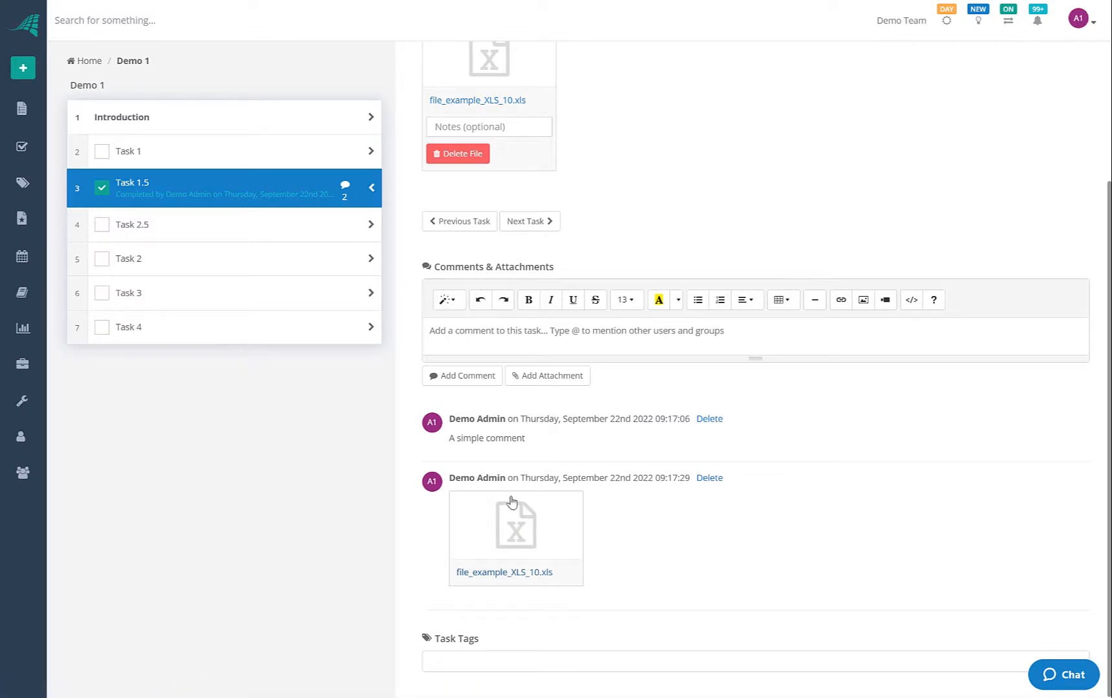
scroll(512, 500, up, 3)
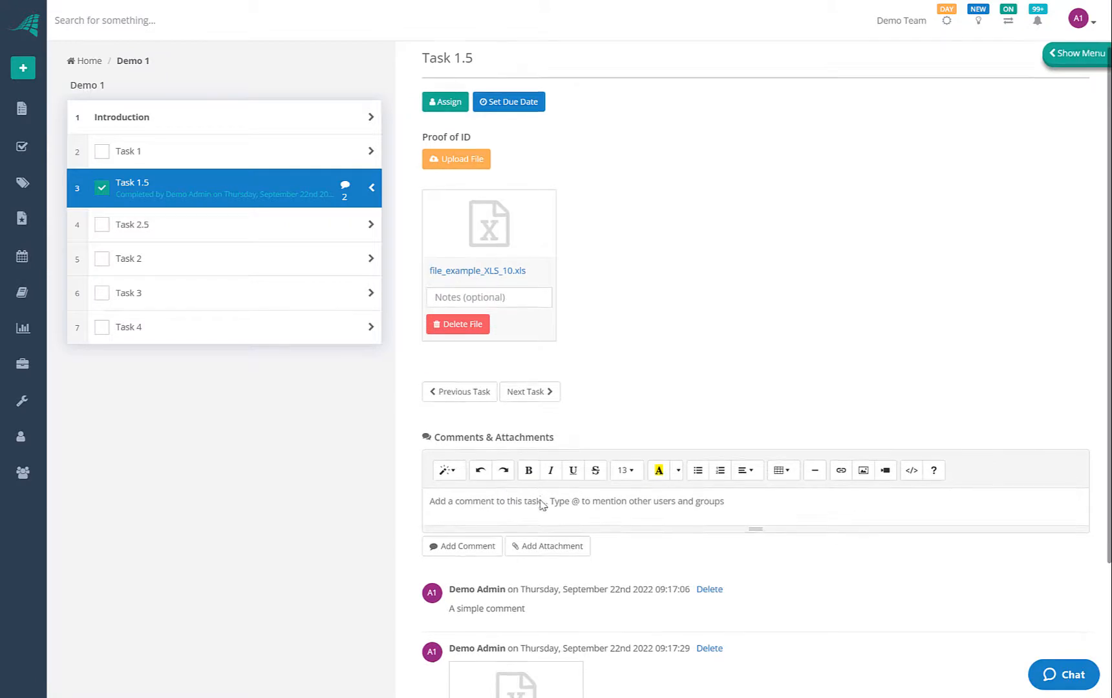
scroll(541, 505, down, 3)
scroll(596, 459, up, 3)
scroll(593, 466, down, 3)
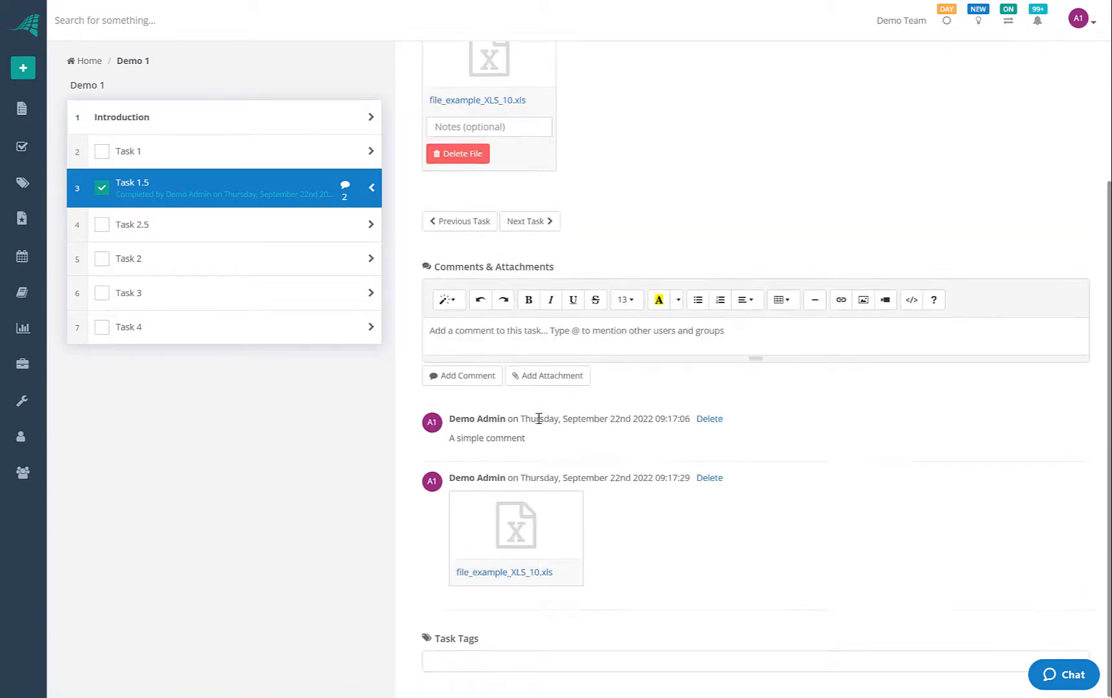
scroll(517, 352, up, 3)
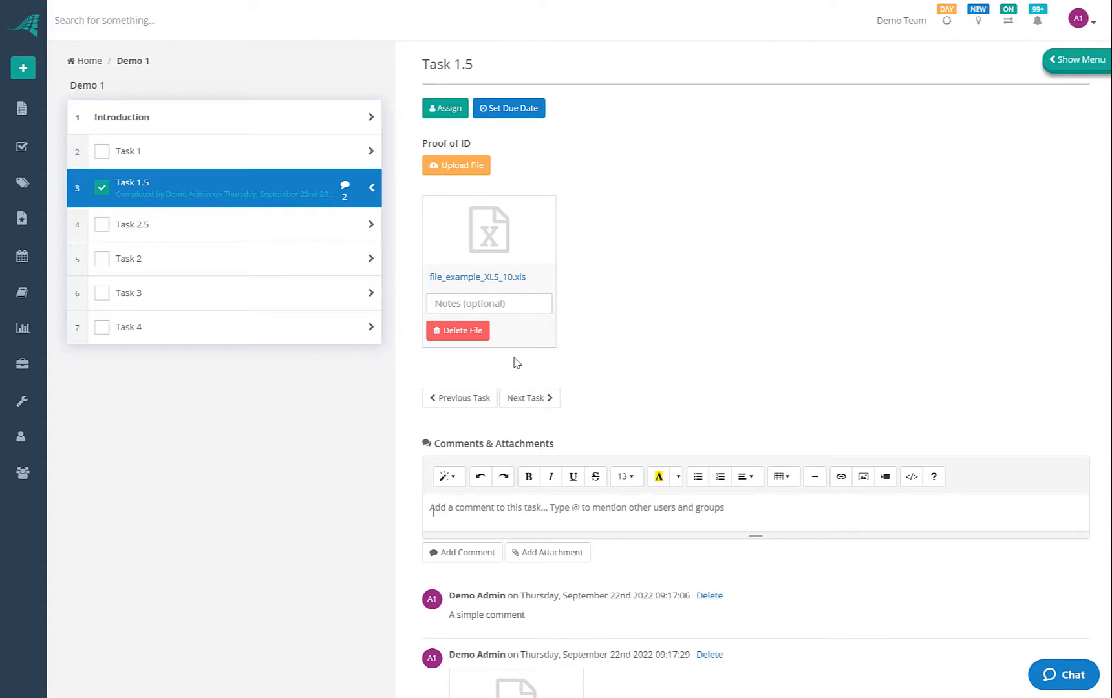
Post 'can you action this task?' on Task 1.5, mentioning Demo User 4
text(@)
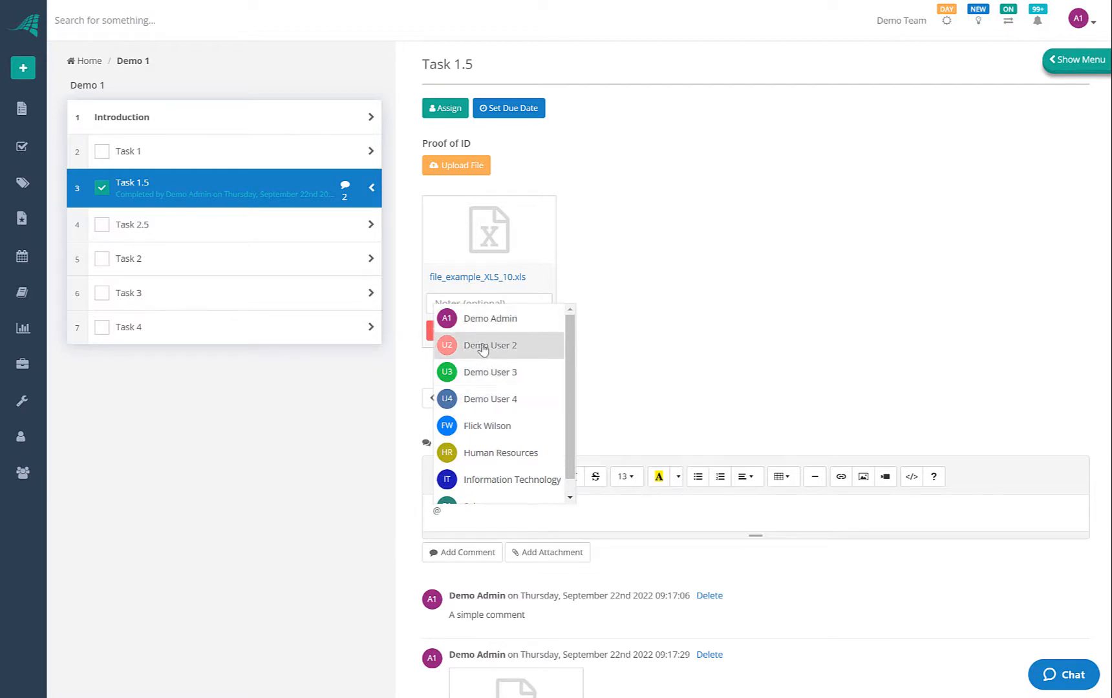
click(484, 396)
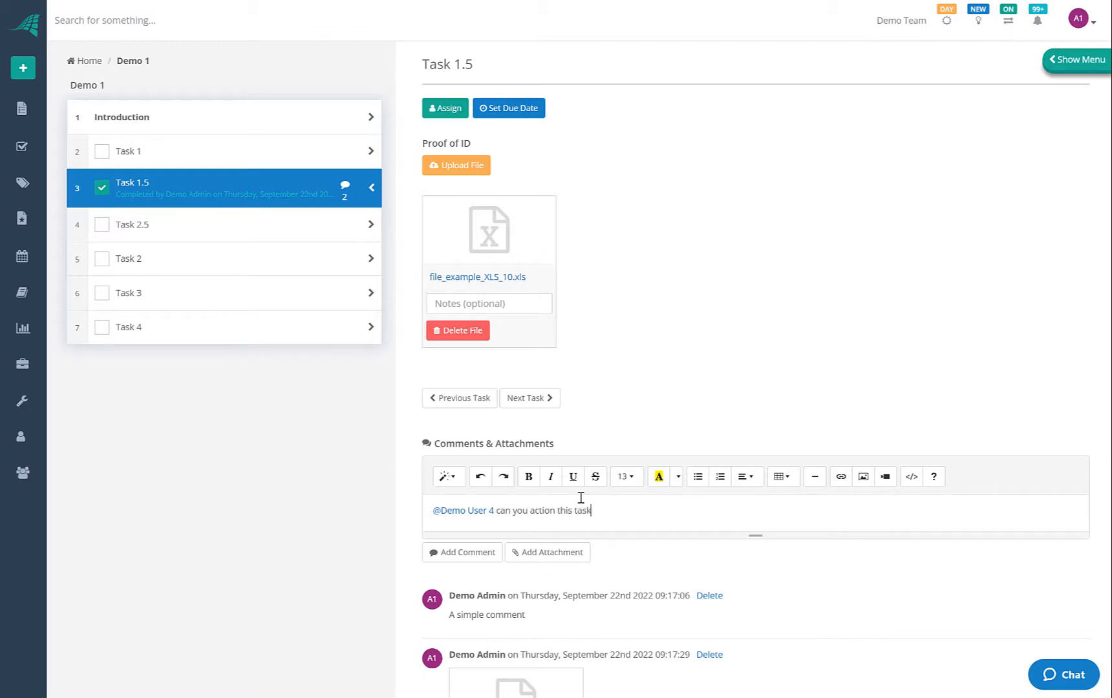
click(467, 551)
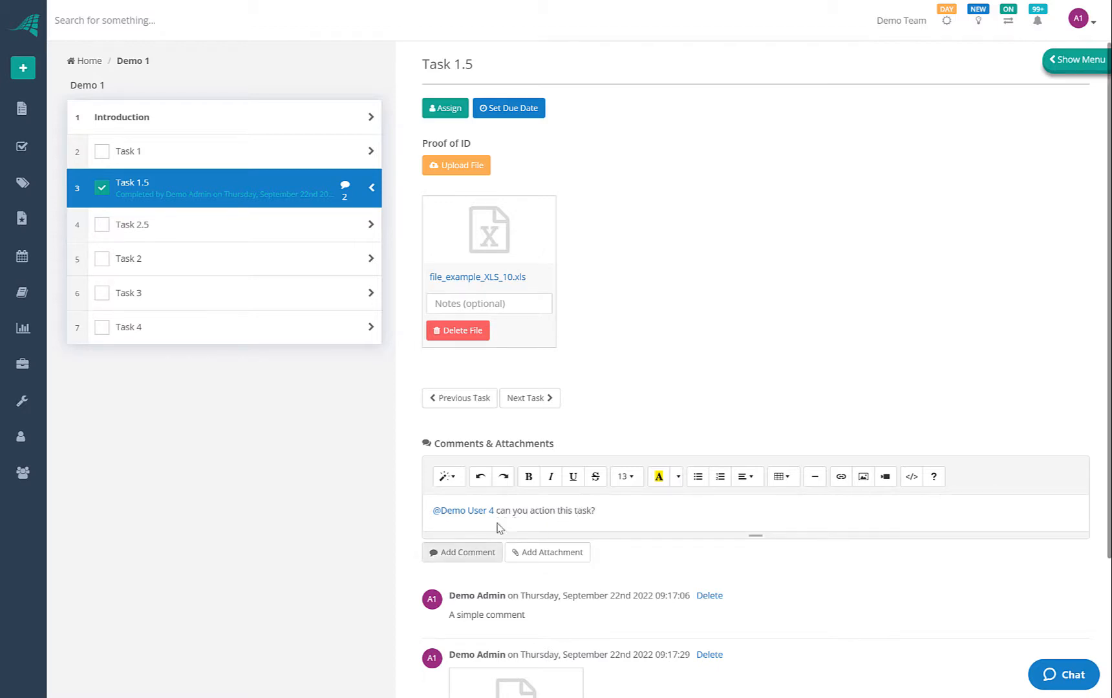
scroll(499, 519, down, 3)
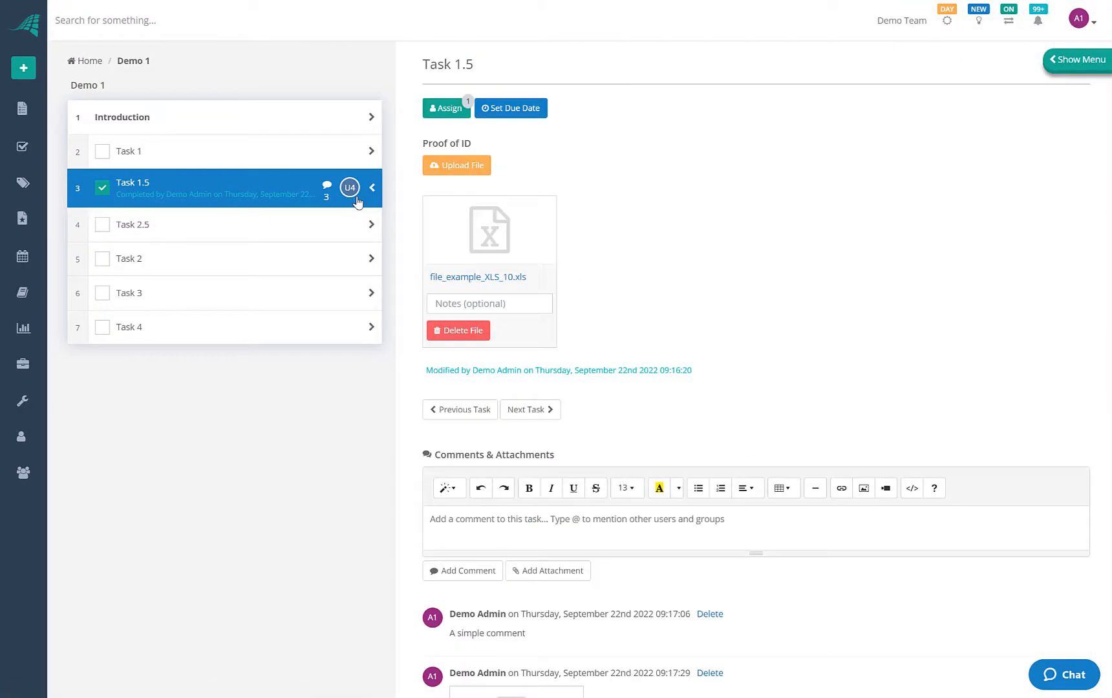
scroll(624, 283, down, 4)
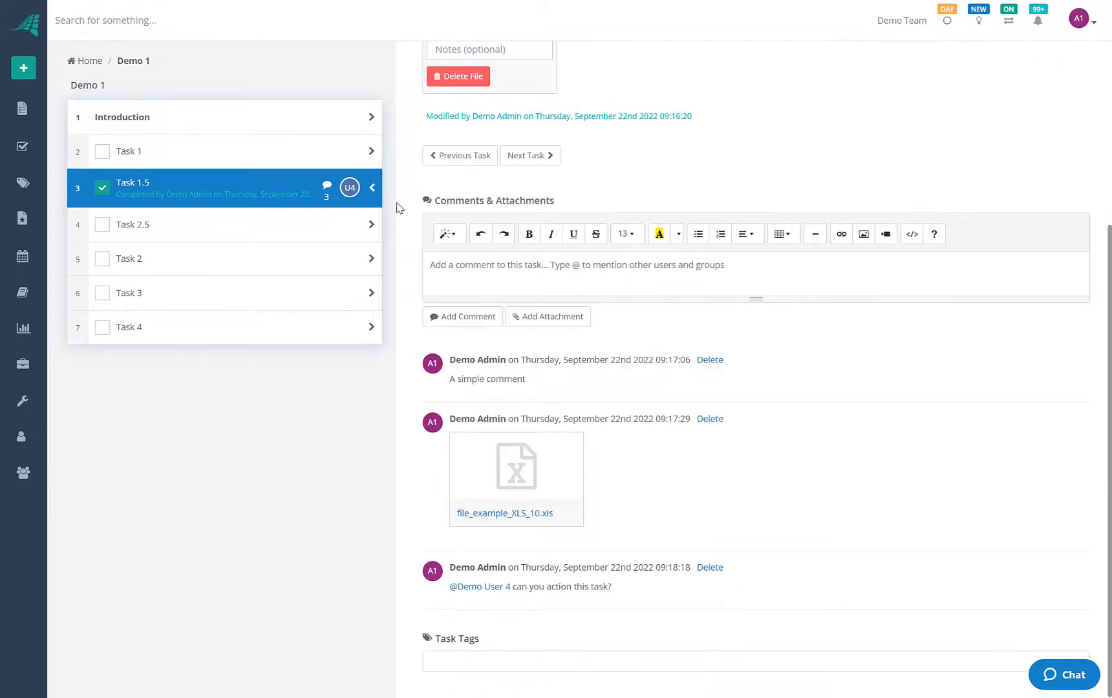
mouse_move(349, 202)
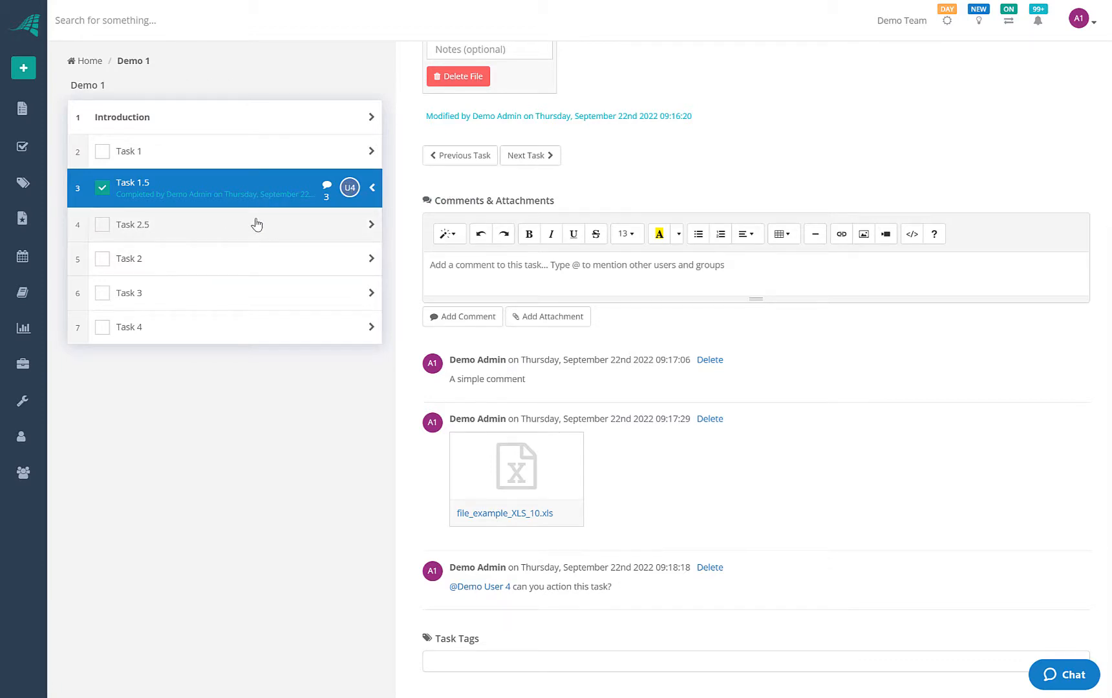
Set Task 2.5's customer start date to 28 September 2022, 12:00:00
click(306, 235)
click(317, 194)
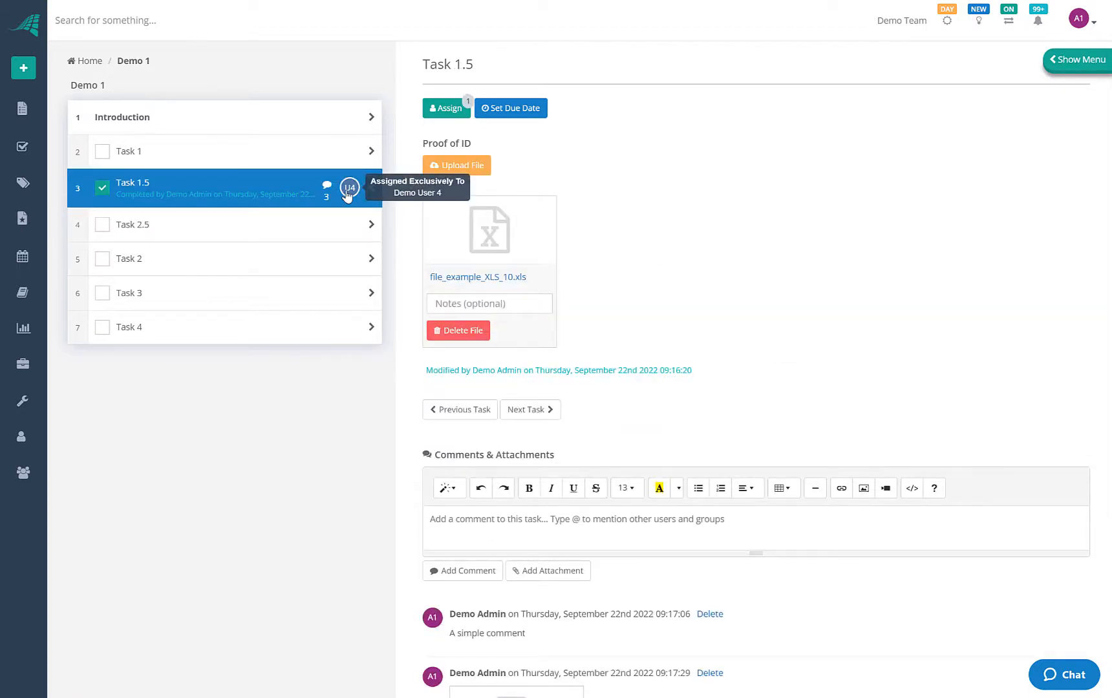
click(292, 234)
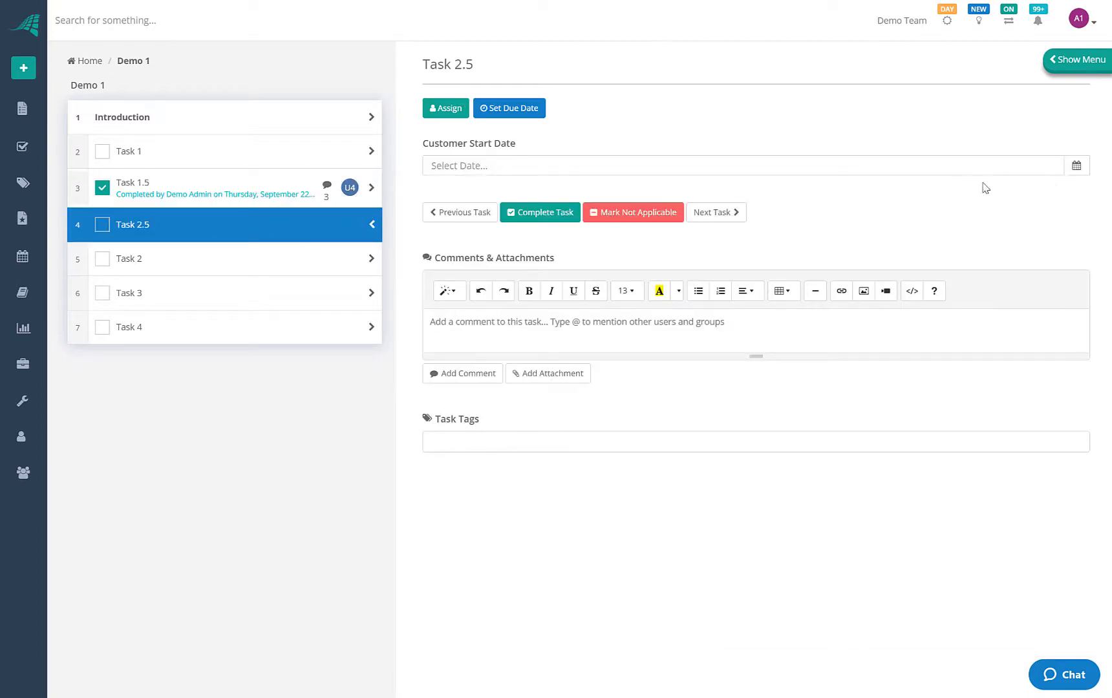
click(1077, 168)
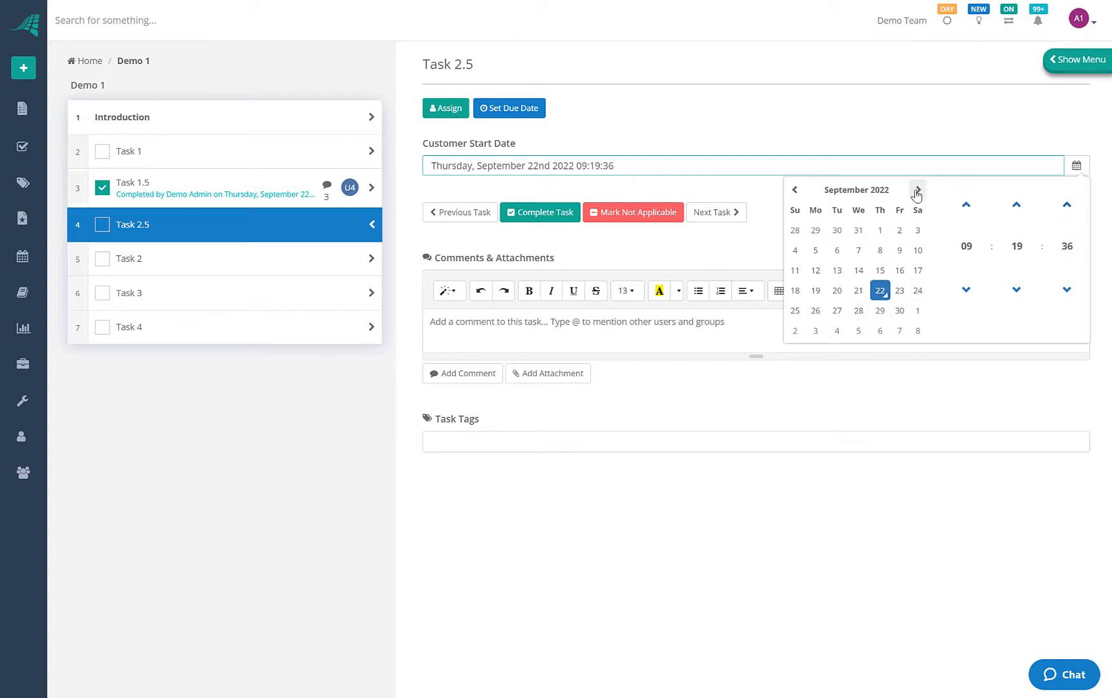
click(859, 311)
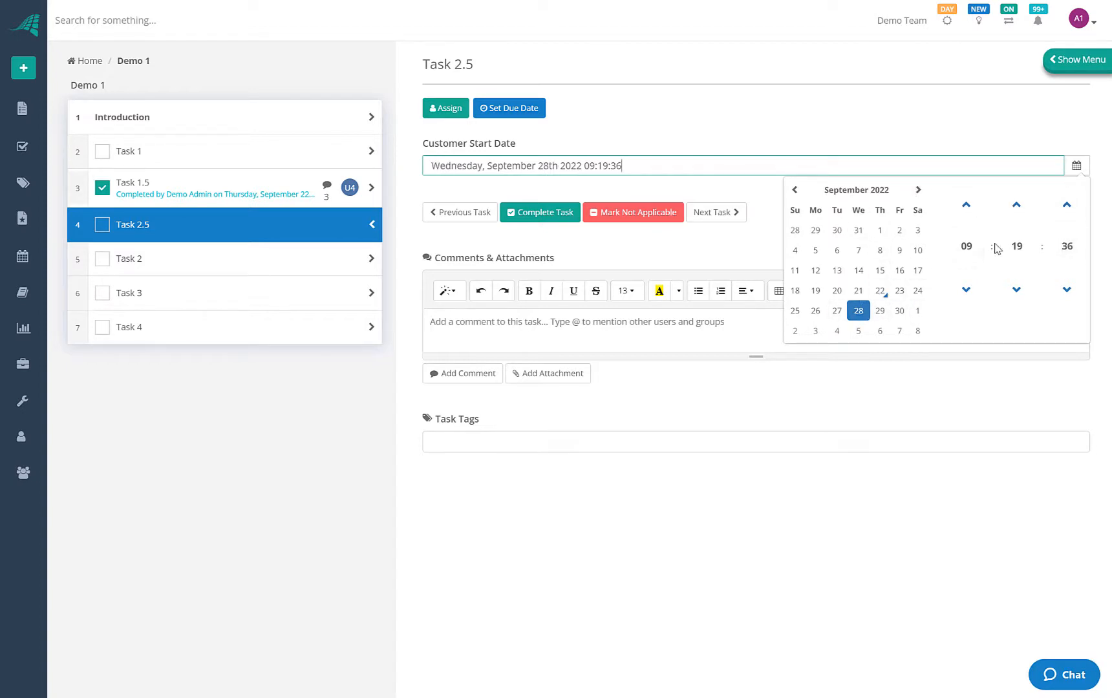
click(966, 246)
click(966, 241)
click(1016, 246)
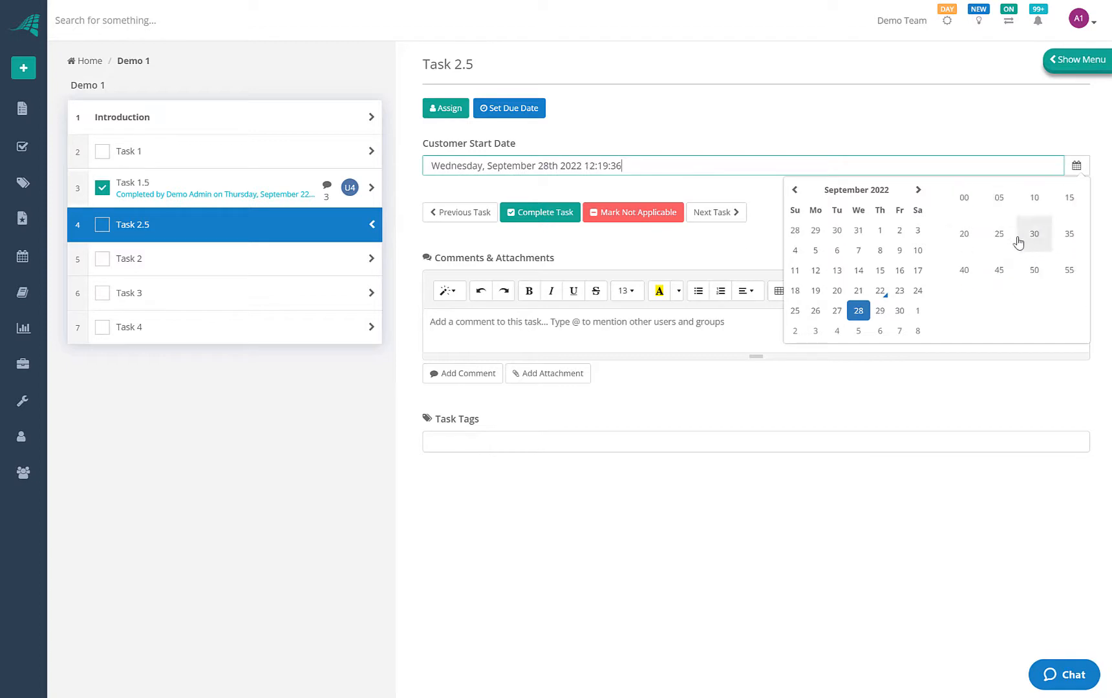
click(963, 197)
click(1066, 245)
click(964, 197)
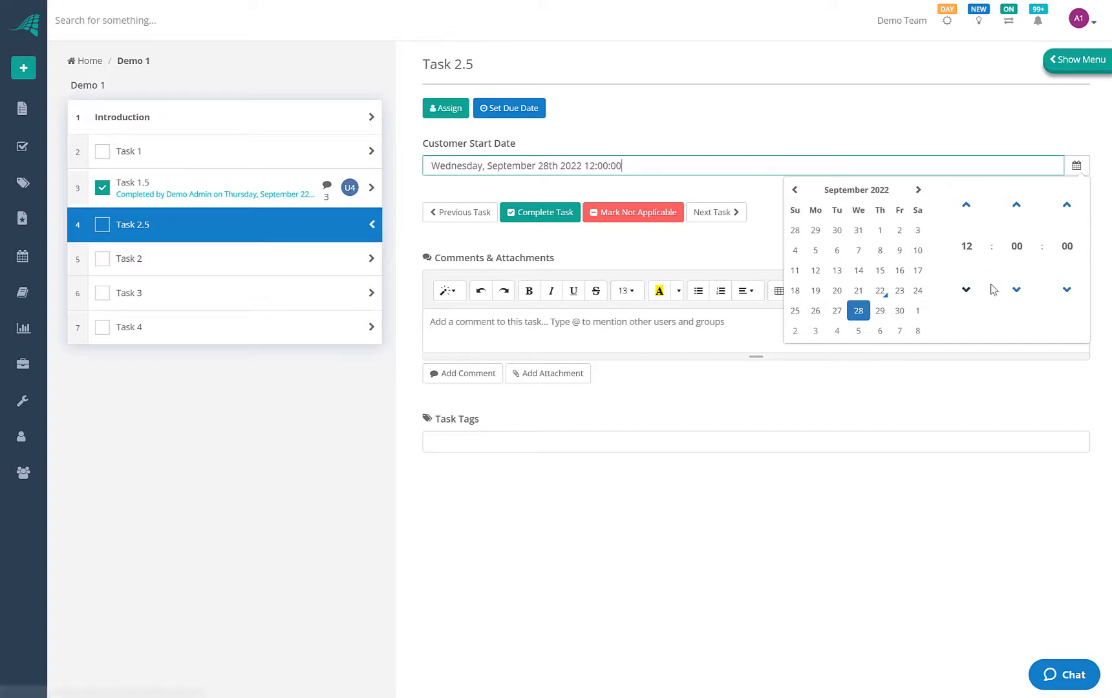
click(849, 115)
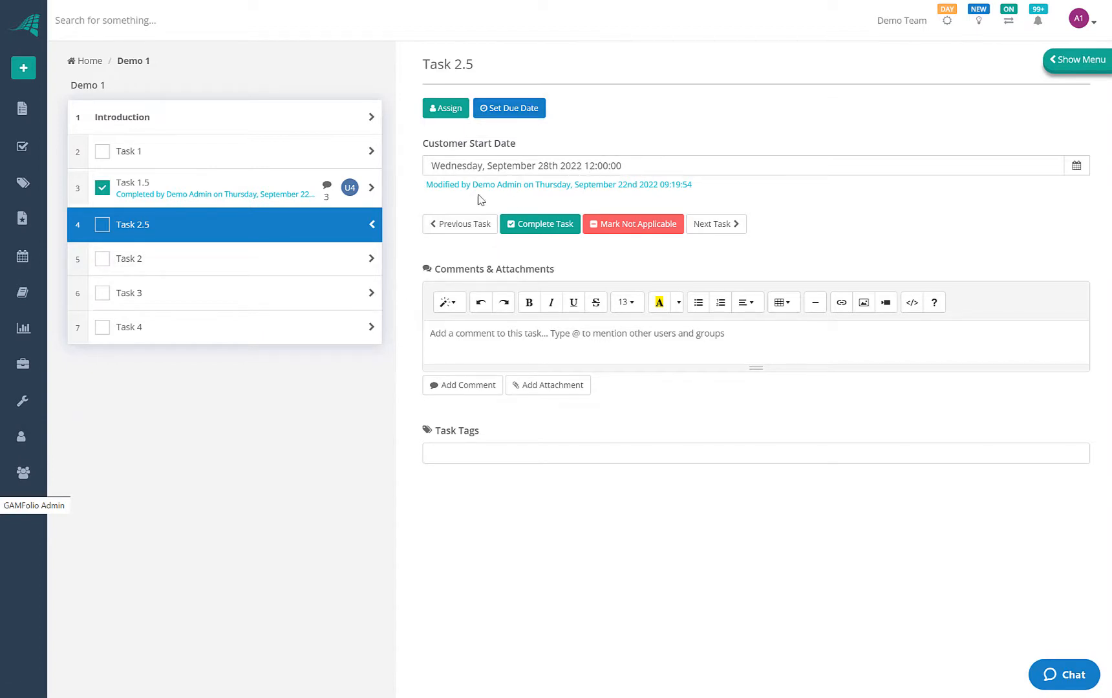
Answer Task 2 with Option 1 for Select one and Options 1 and 3 for Select one or more
click(233, 258)
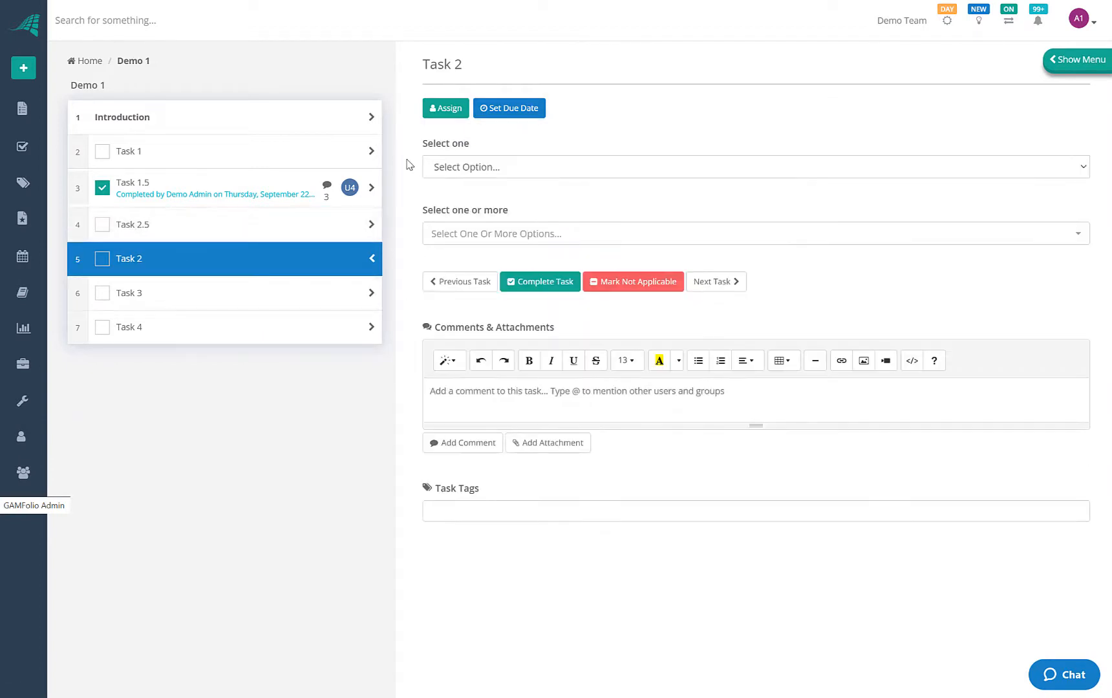
click(509, 167)
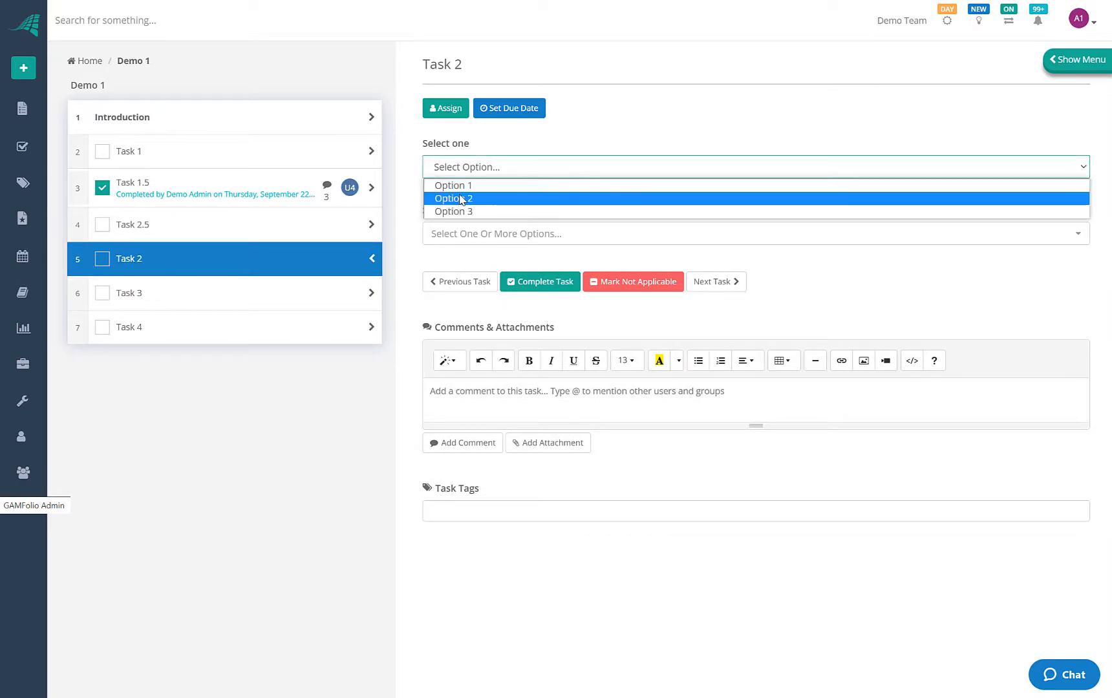
click(472, 186)
click(485, 244)
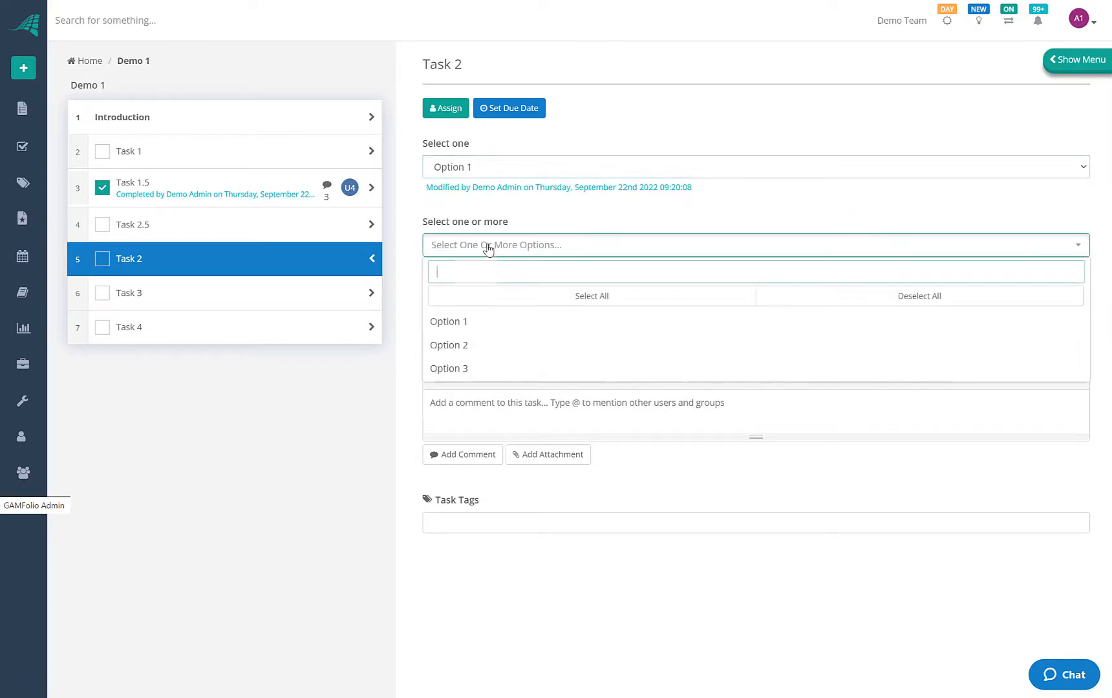
click(469, 319)
click(479, 370)
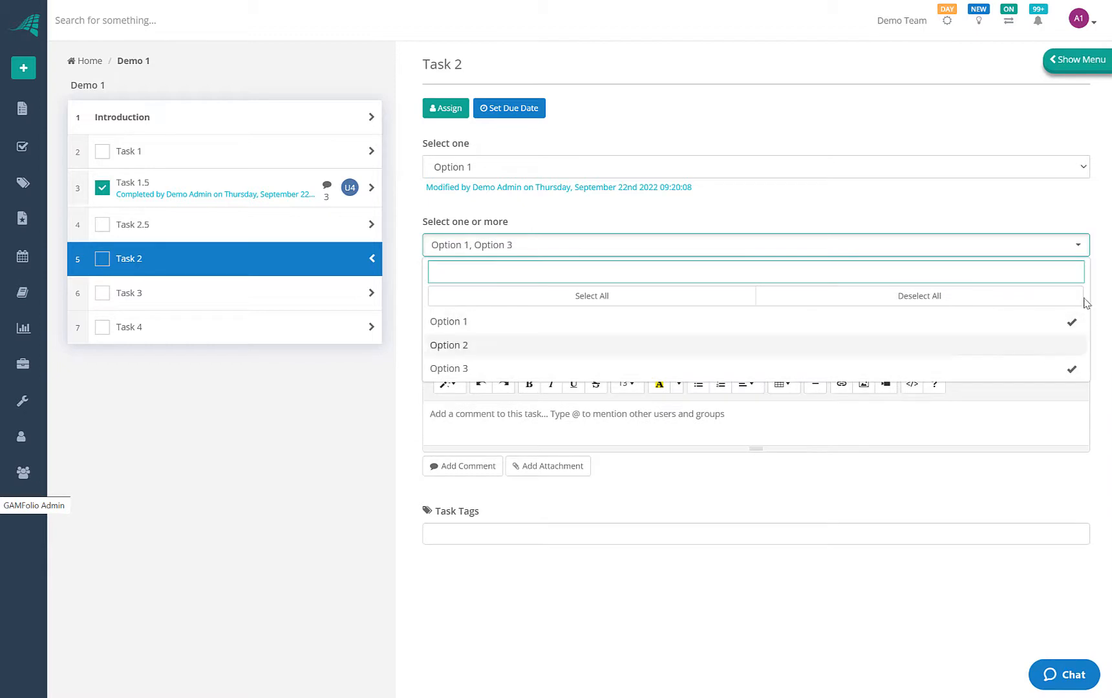
click(571, 220)
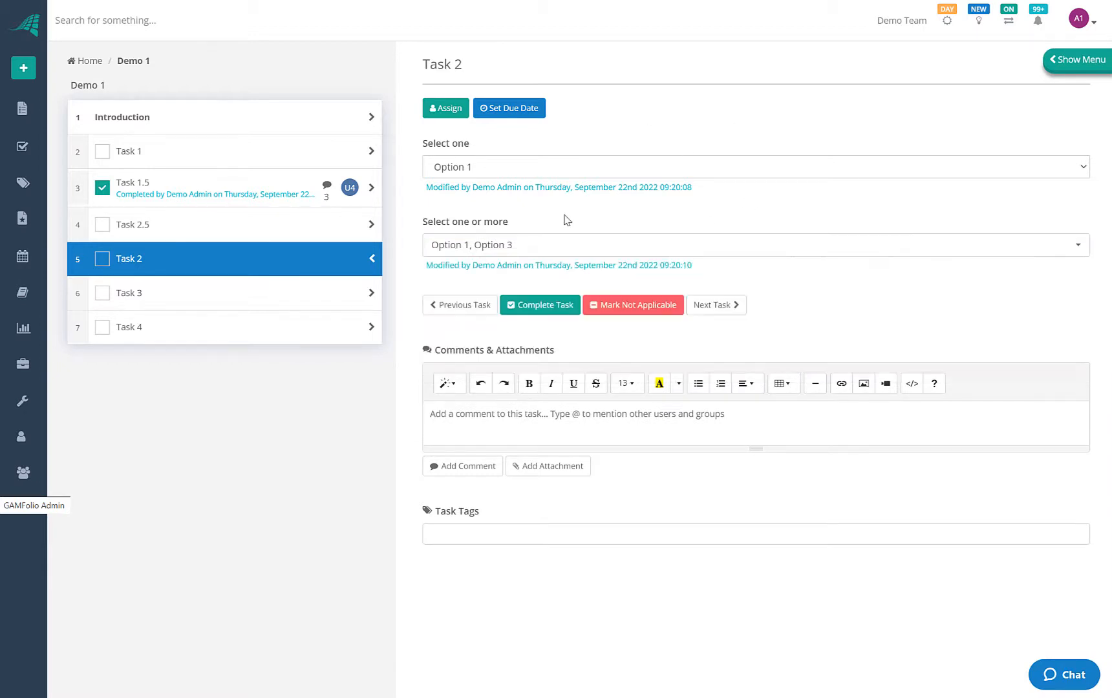
click(226, 291)
Tick Task 1, Task 2 and Task 3 in Task 3's checklist
click(431, 169)
click(430, 199)
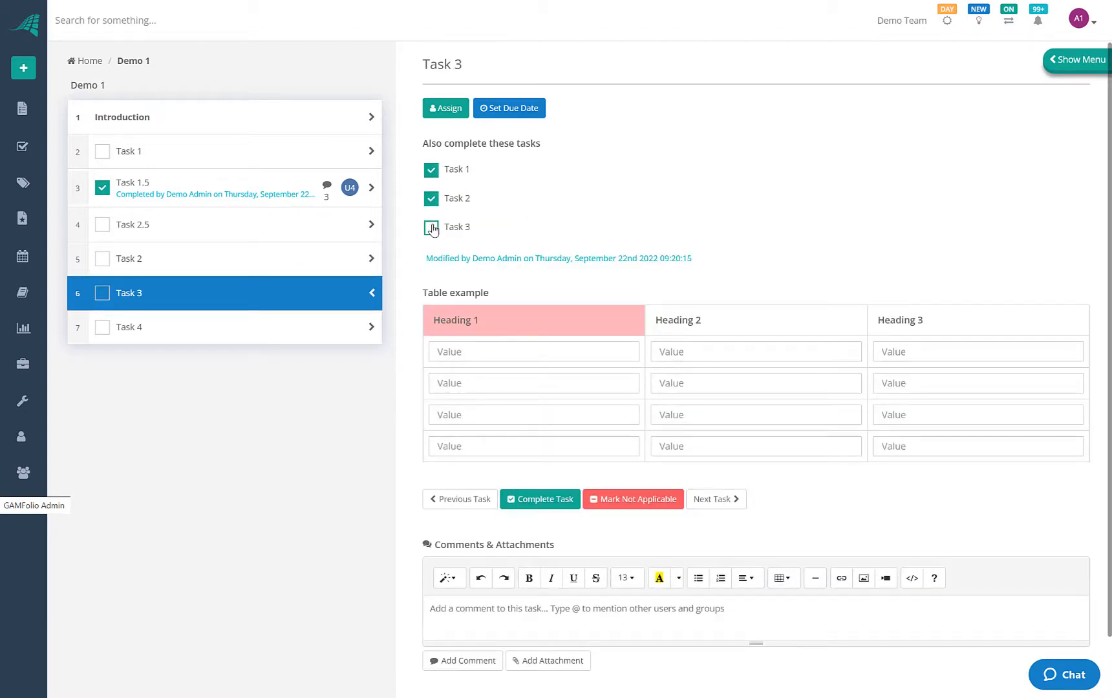
click(431, 227)
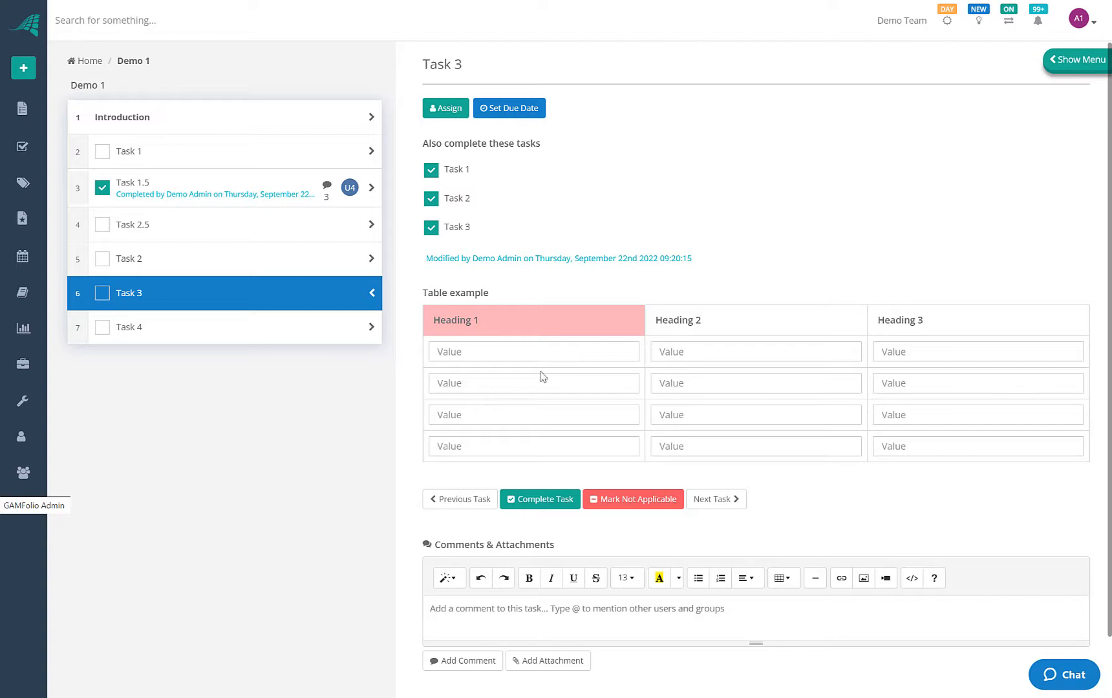
click(584, 356)
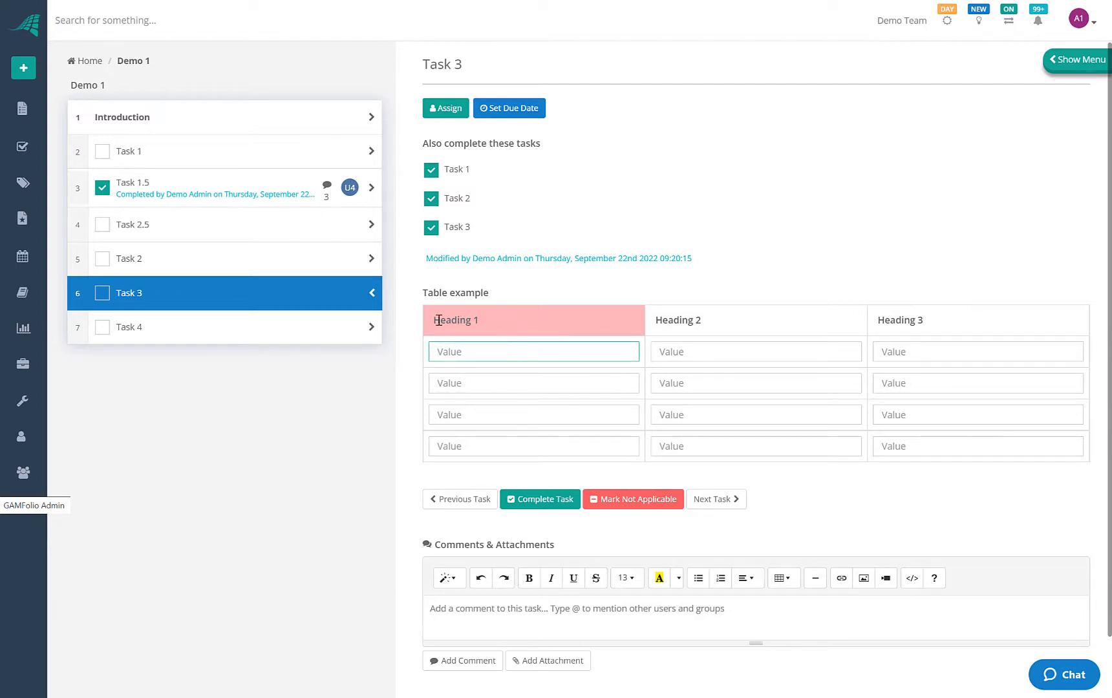
drag(438, 321, 553, 325)
drag(956, 321, 428, 294)
click(488, 316)
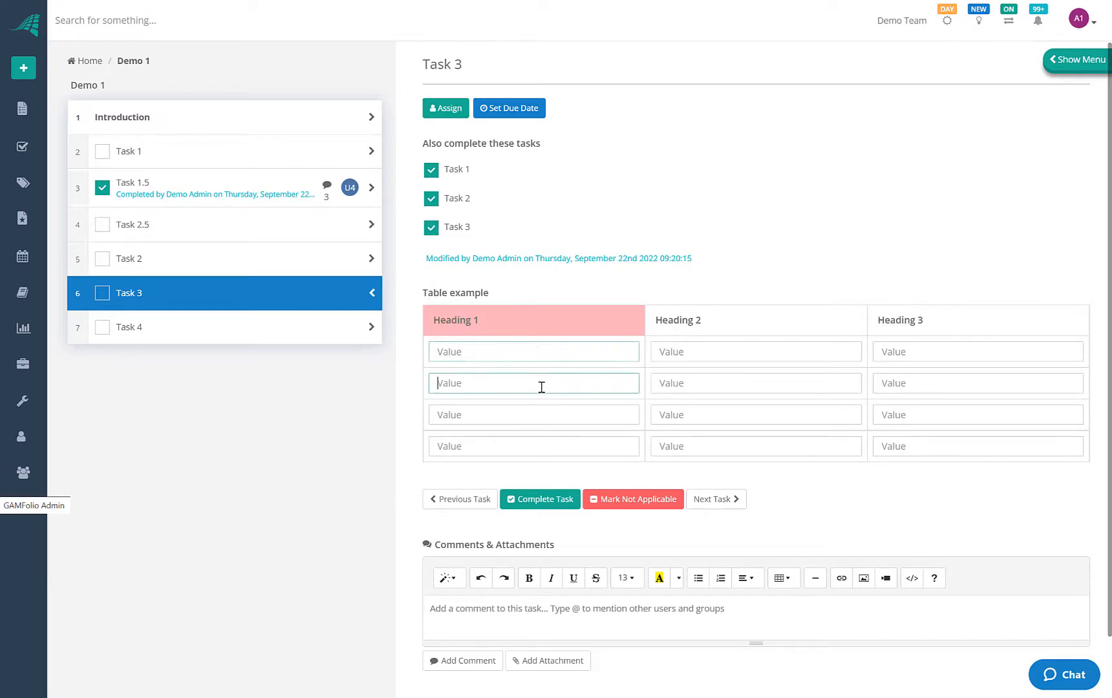
Enter 123 and 456 in the Heading 1 cells and complete Task 3
click(539, 357)
text(123)
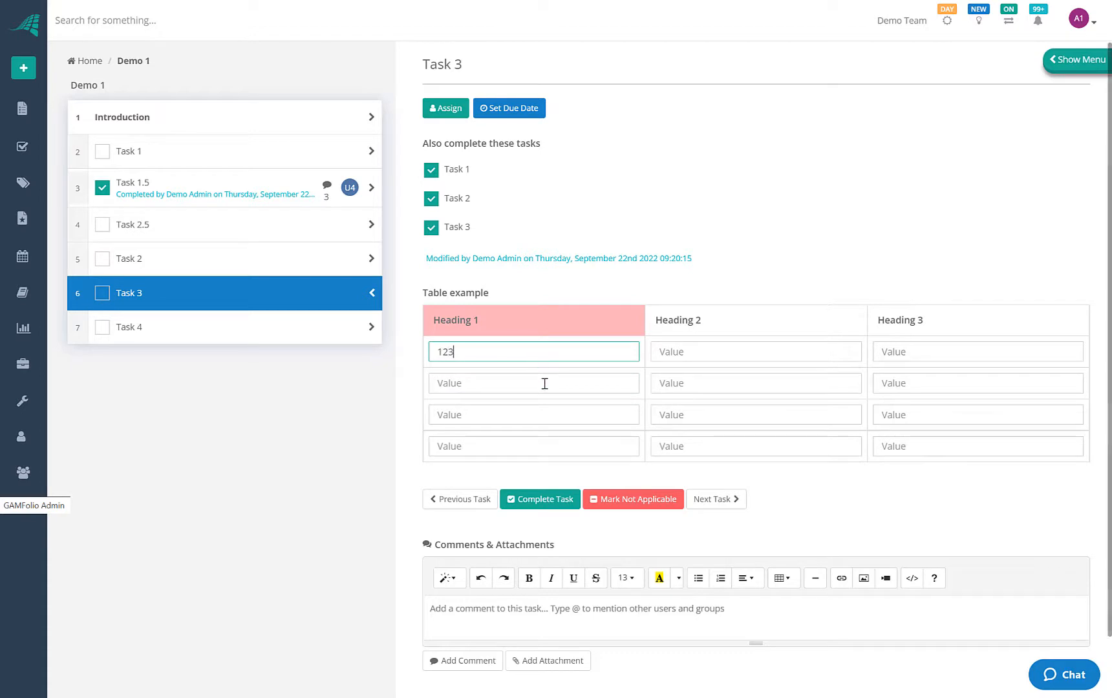
click(545, 381)
click(499, 387)
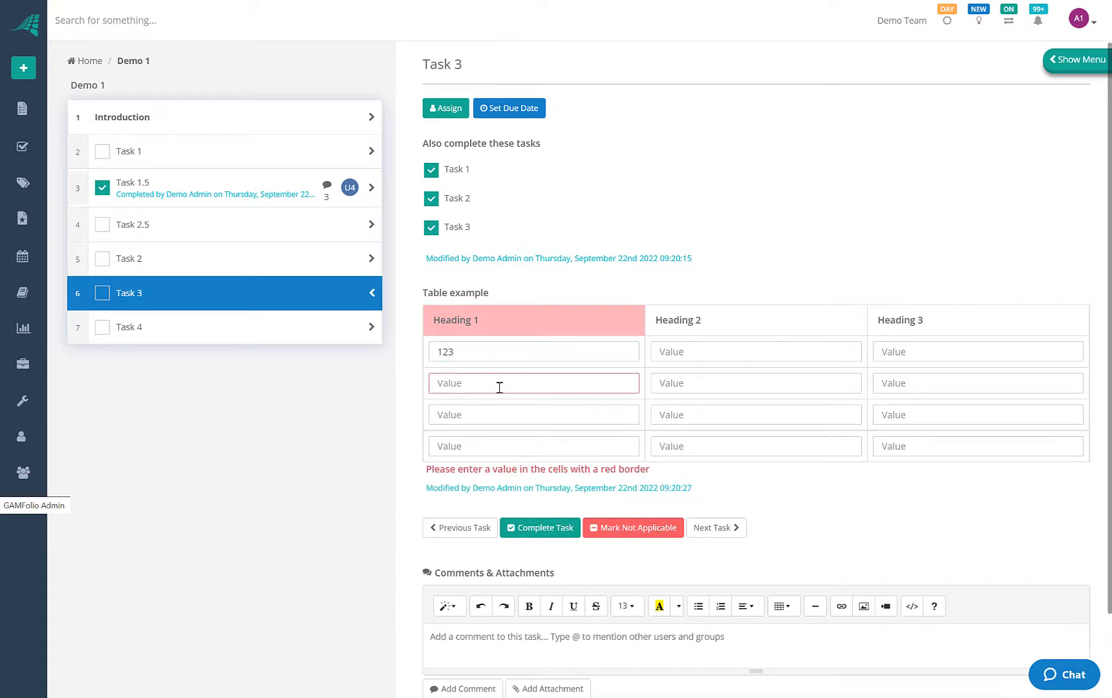
text(456)
key(Tab)
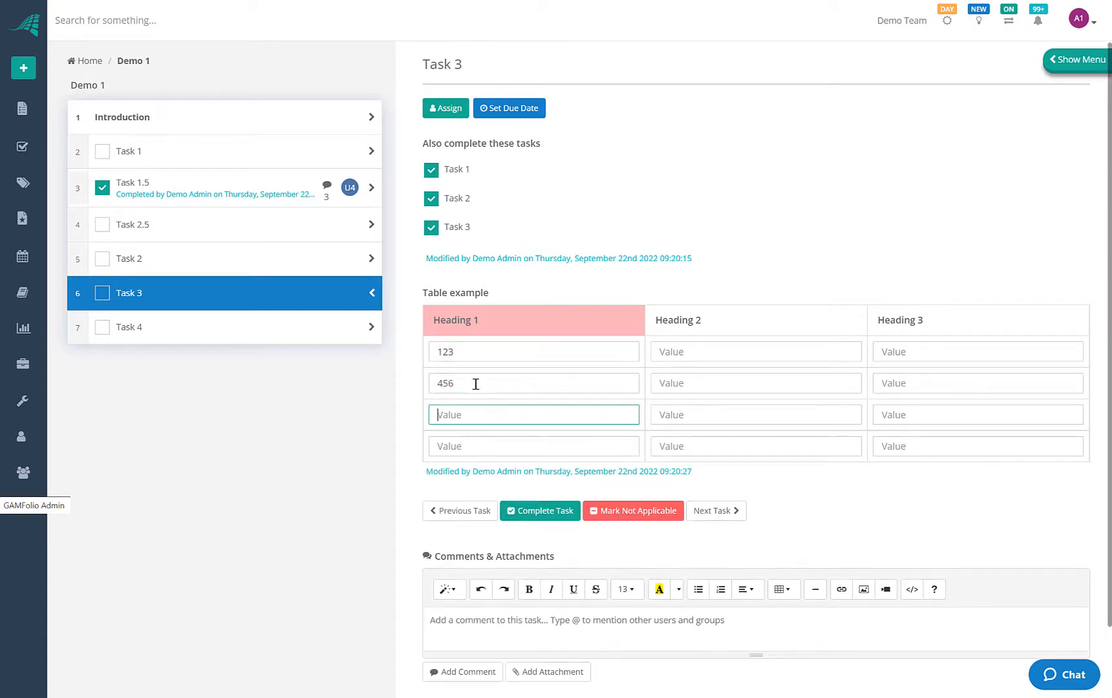
click(475, 384)
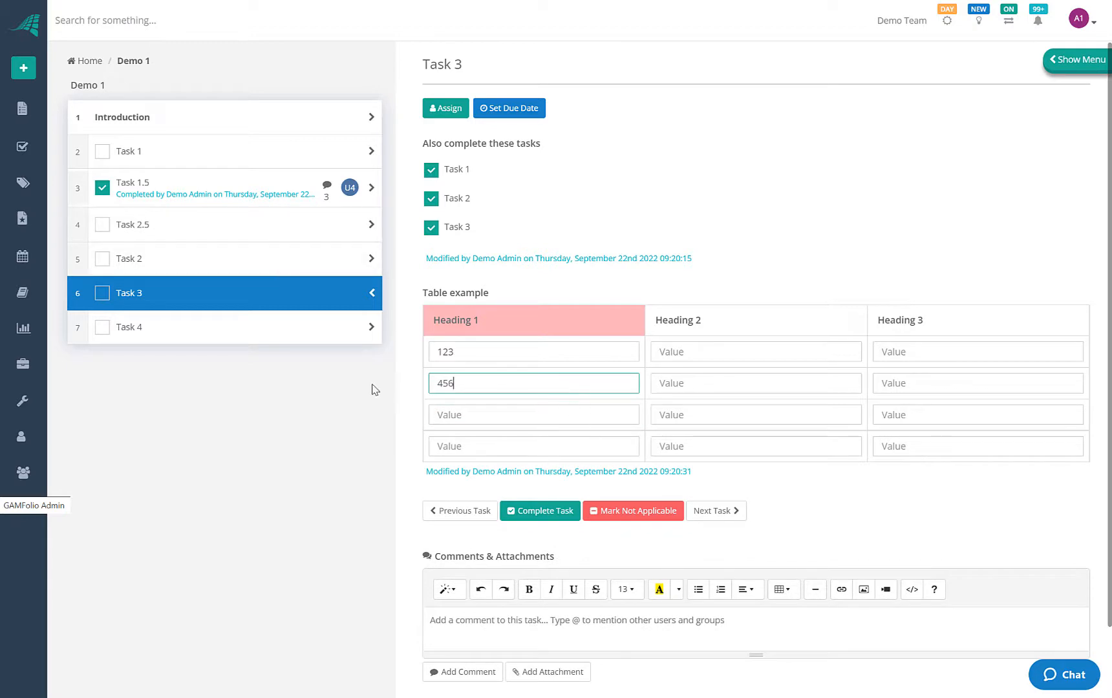
click(103, 293)
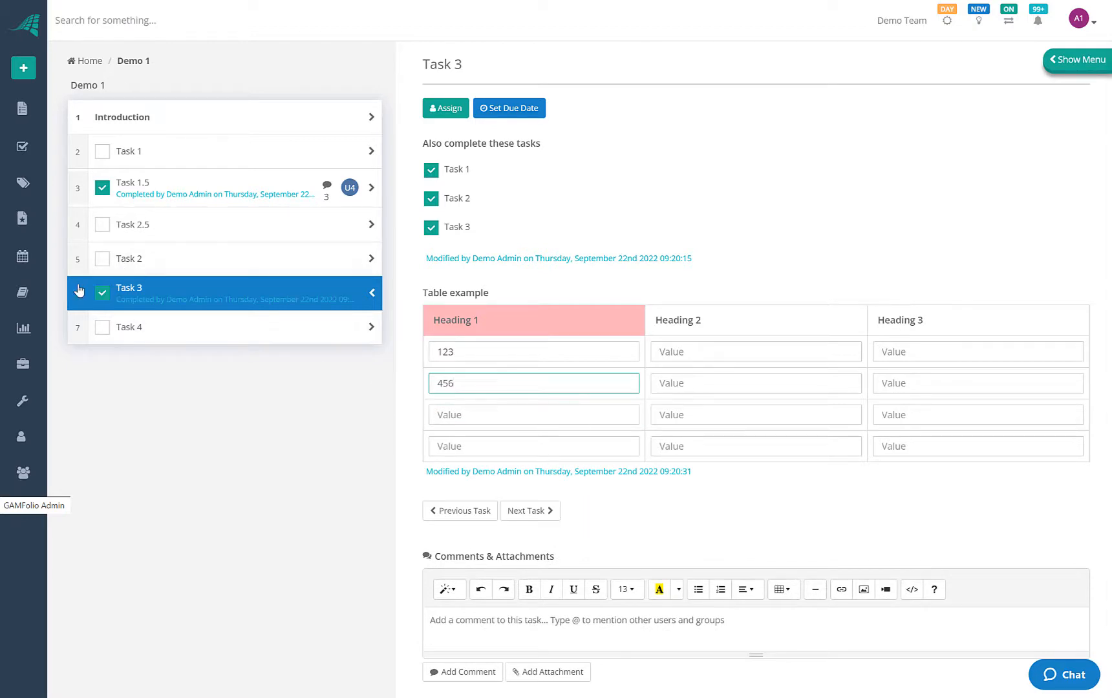
Inspect Task 4's email body around the 'Regards' sign-off
click(148, 326)
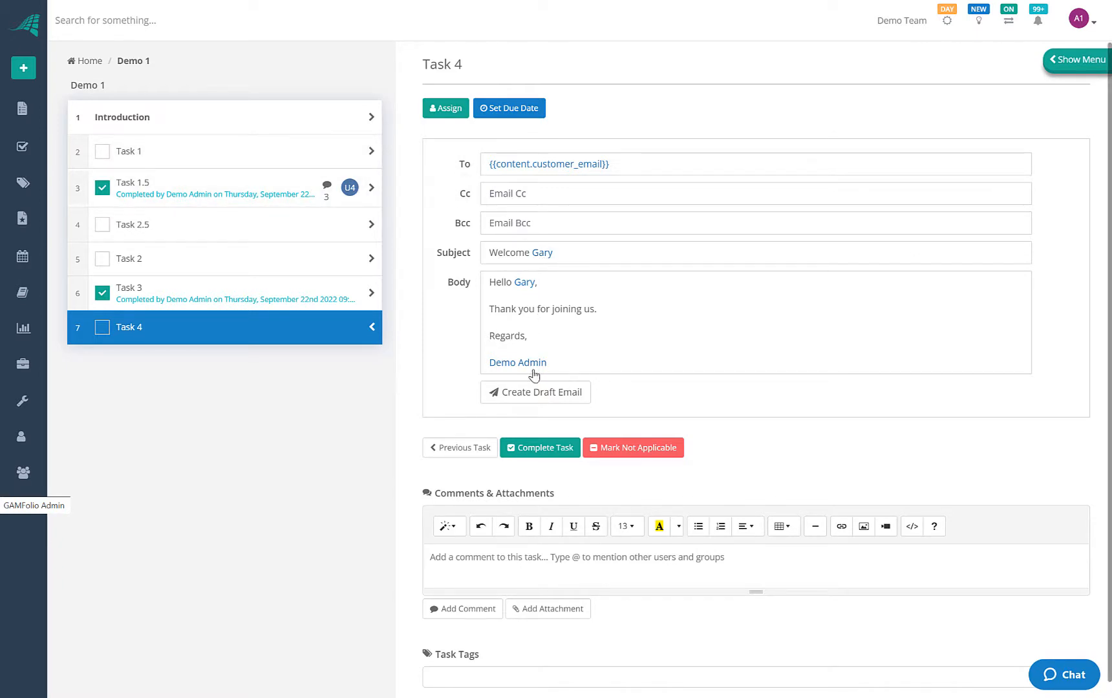
click(559, 367)
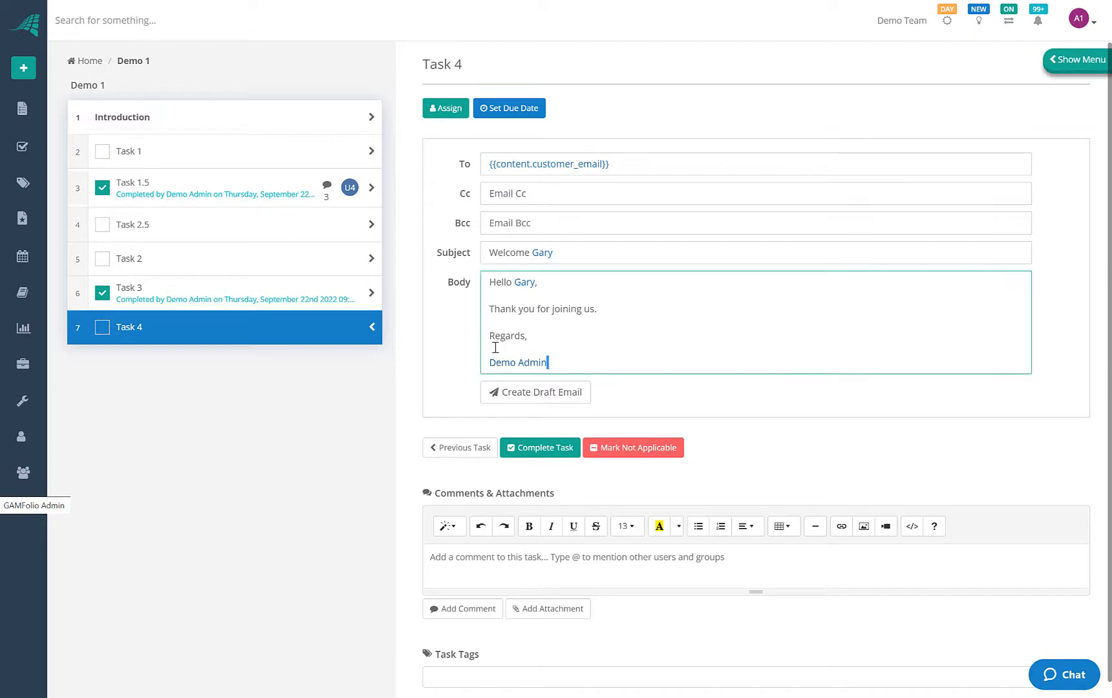
click(505, 335)
Enter the customer's e-mail in Task 1, then create a draft of Task 4's welcome email
click(255, 154)
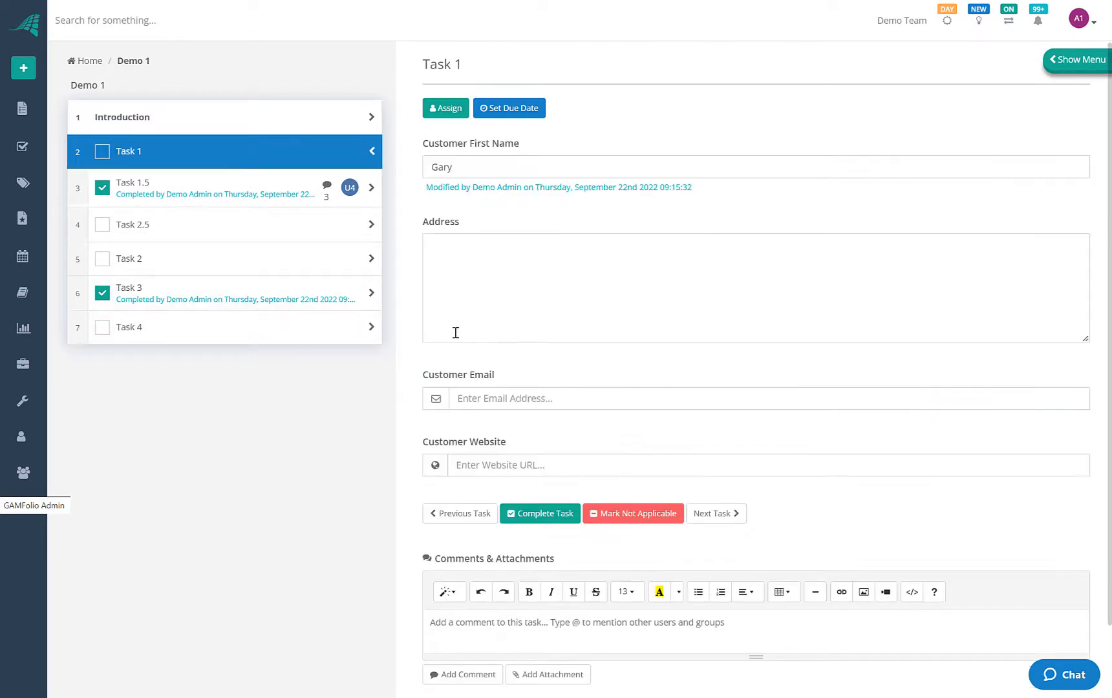
click(479, 394)
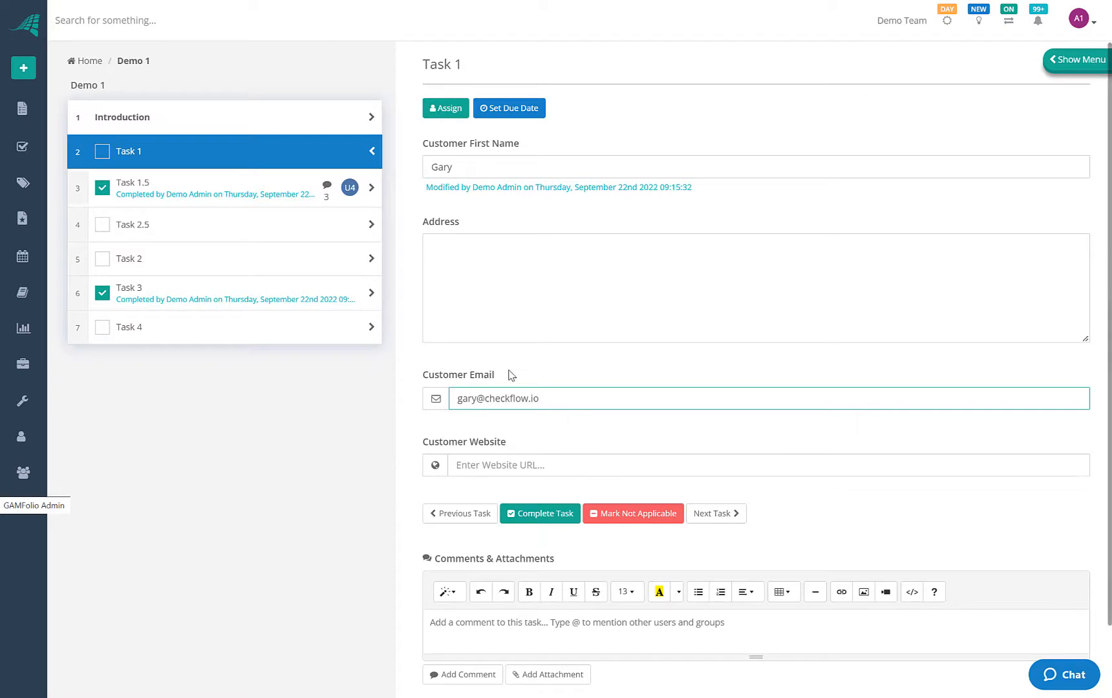
click(174, 331)
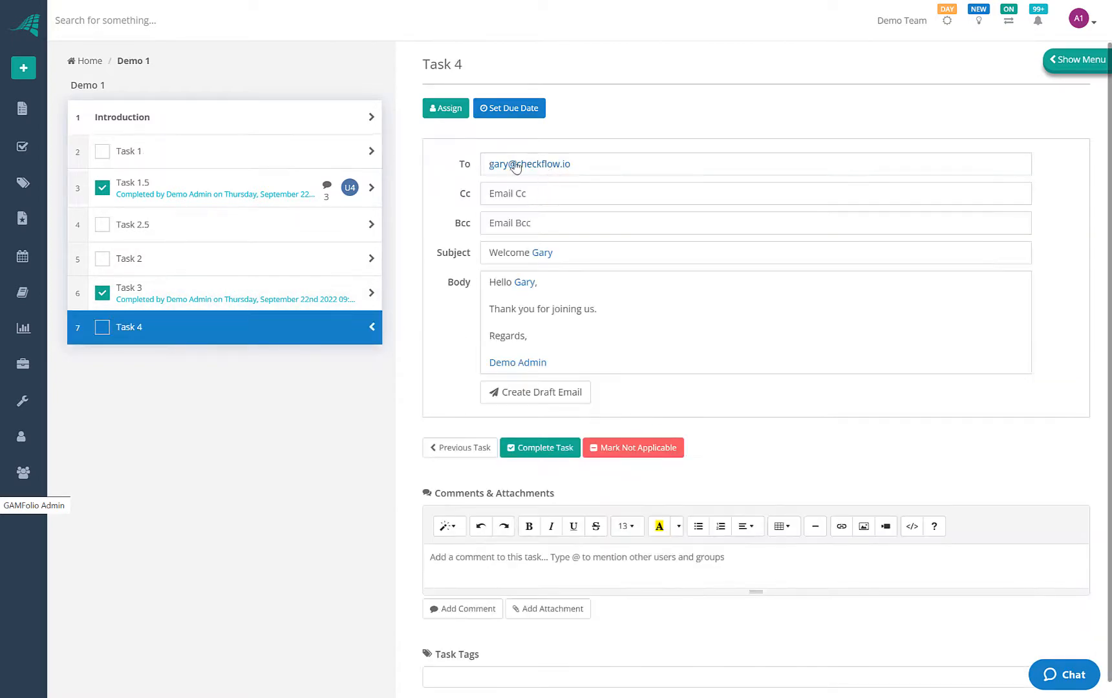
click(532, 399)
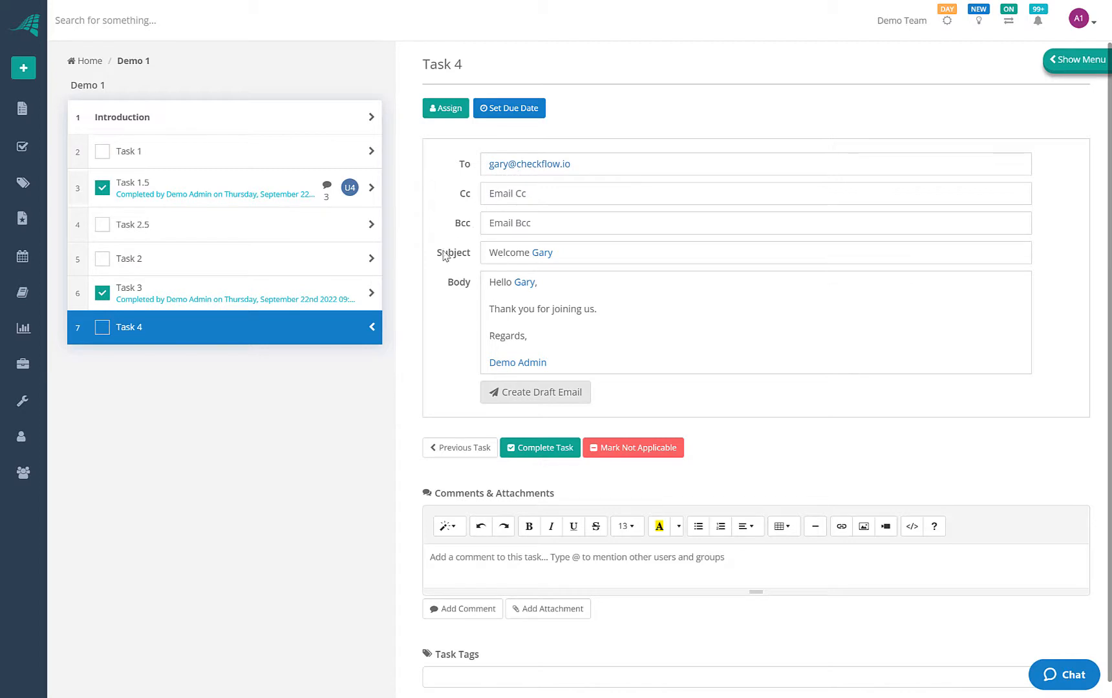
Review Task 1.5's details and comments, then return to Task 1
click(241, 144)
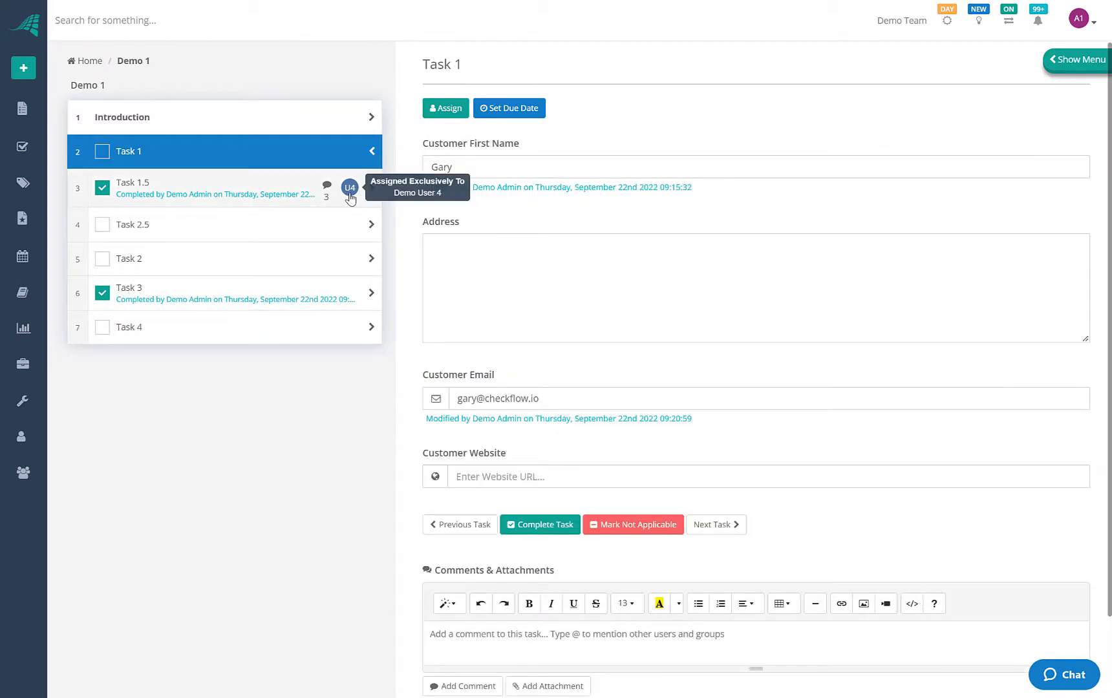
scroll(514, 593, down, 2)
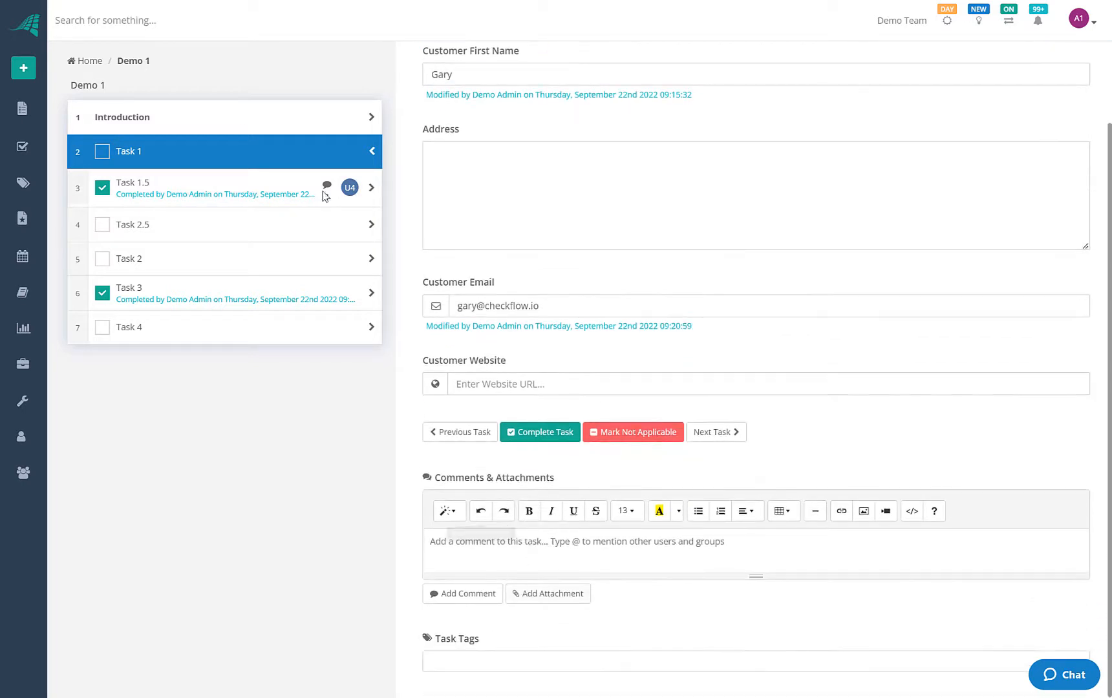
click(294, 196)
scroll(491, 501, down, 3)
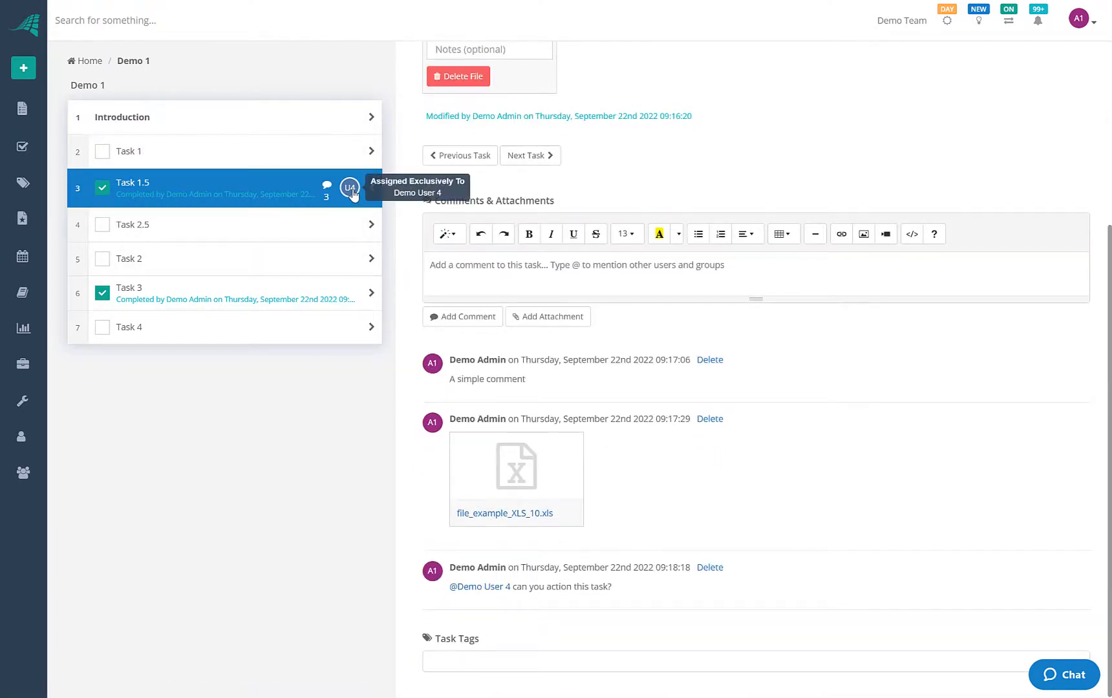
click(312, 153)
scroll(482, 49, up, 2)
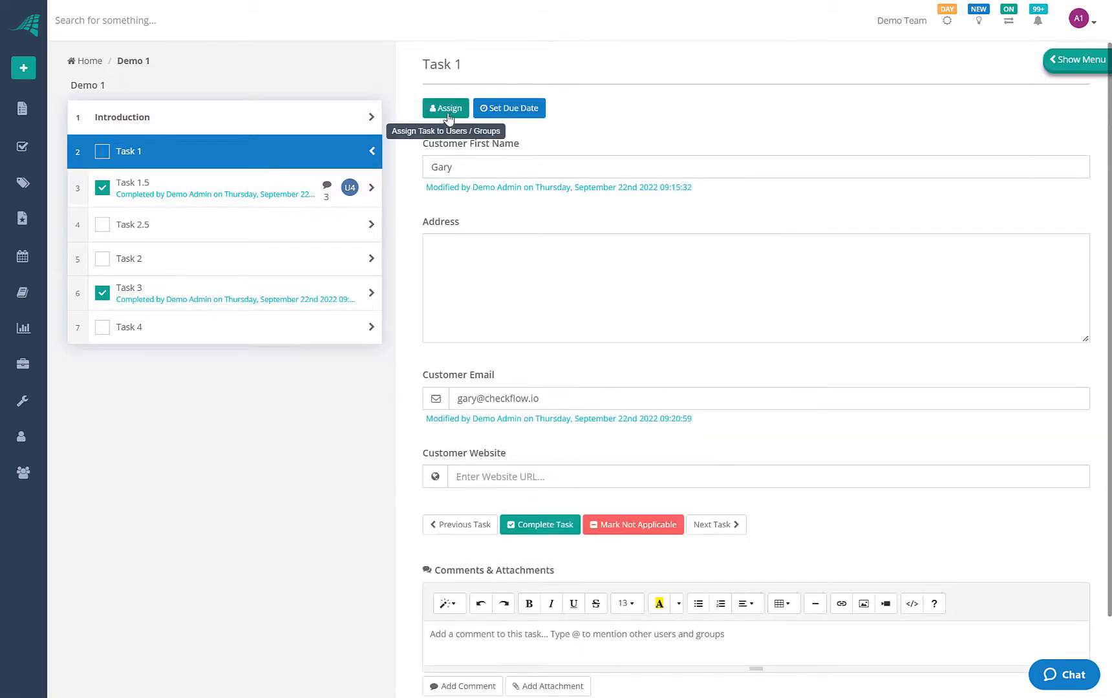
Assign Task 1 to Human Resources and Demo User 2, let anyone complete it, and save
click(443, 110)
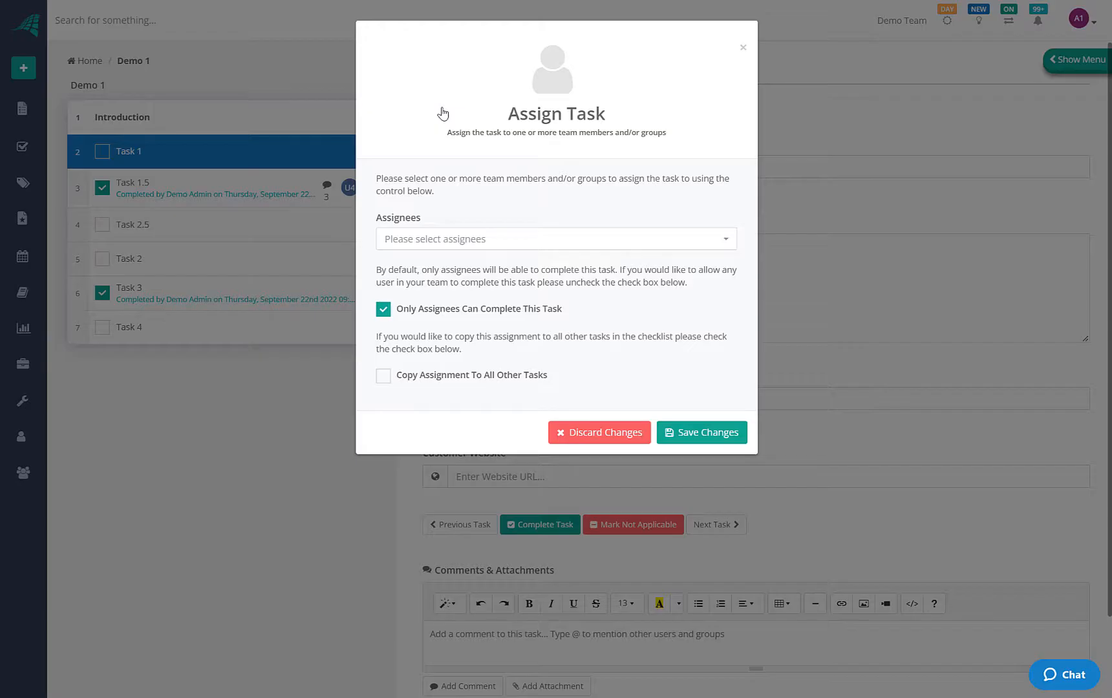
click(490, 244)
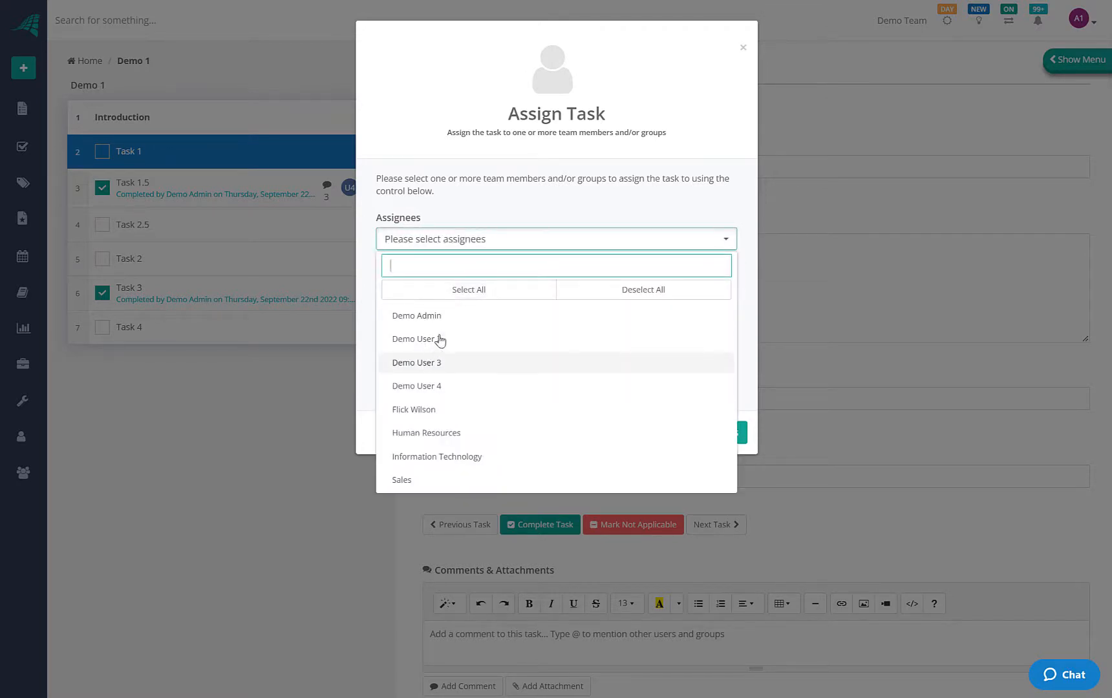
click(409, 438)
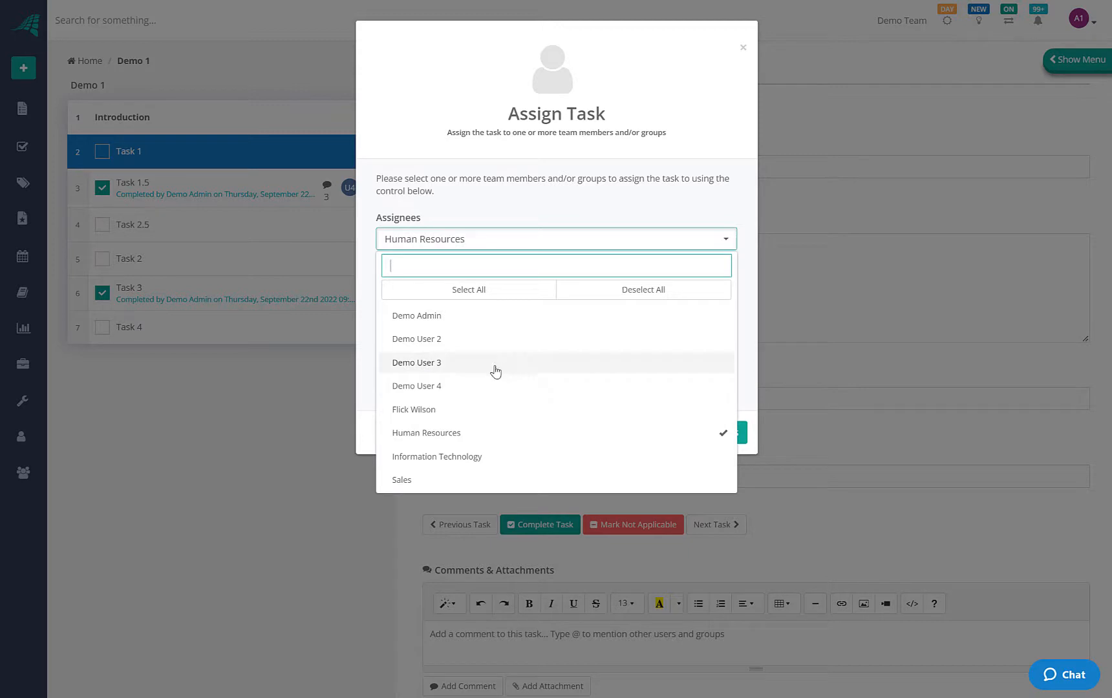
click(428, 346)
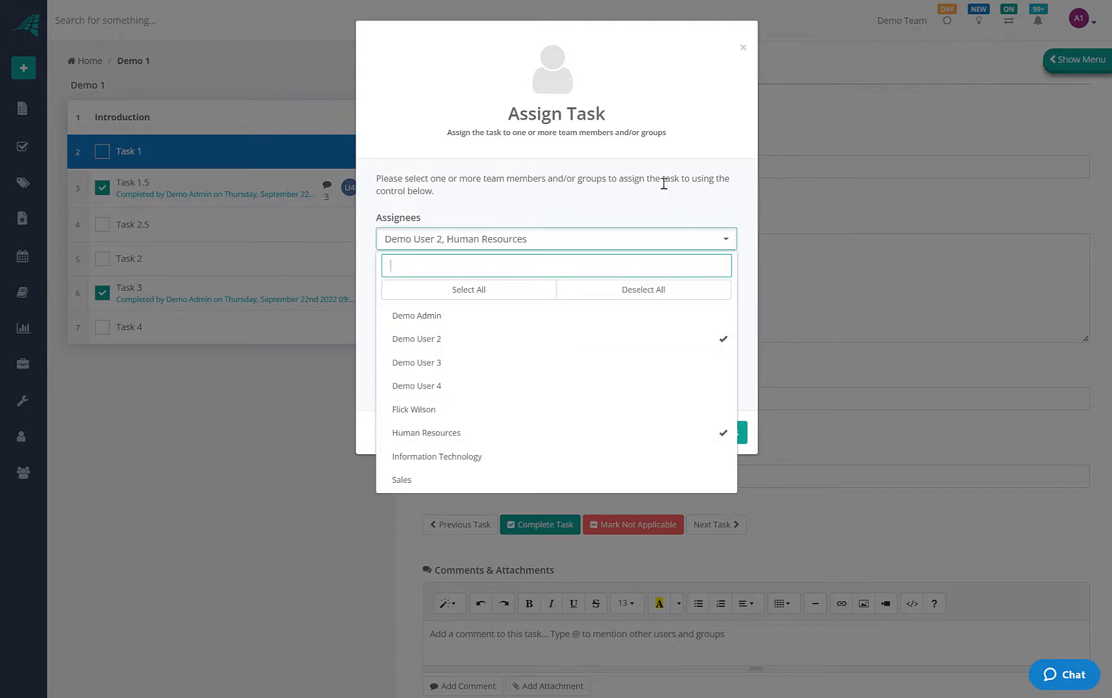
click(626, 208)
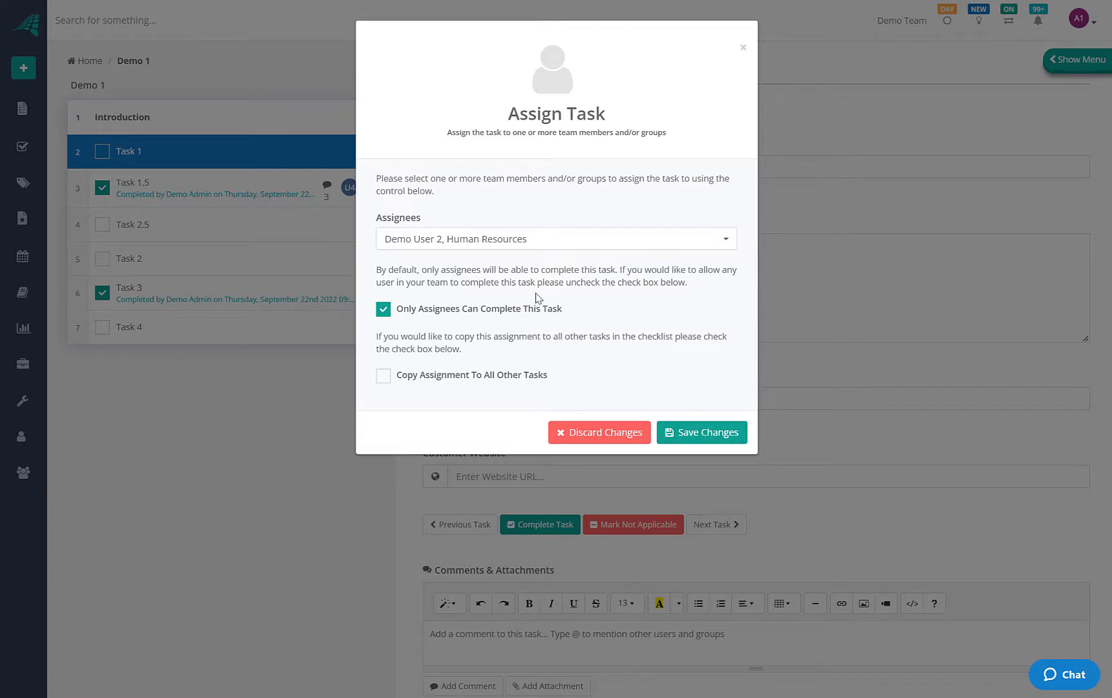
click(394, 309)
click(382, 309)
click(382, 309)
click(672, 432)
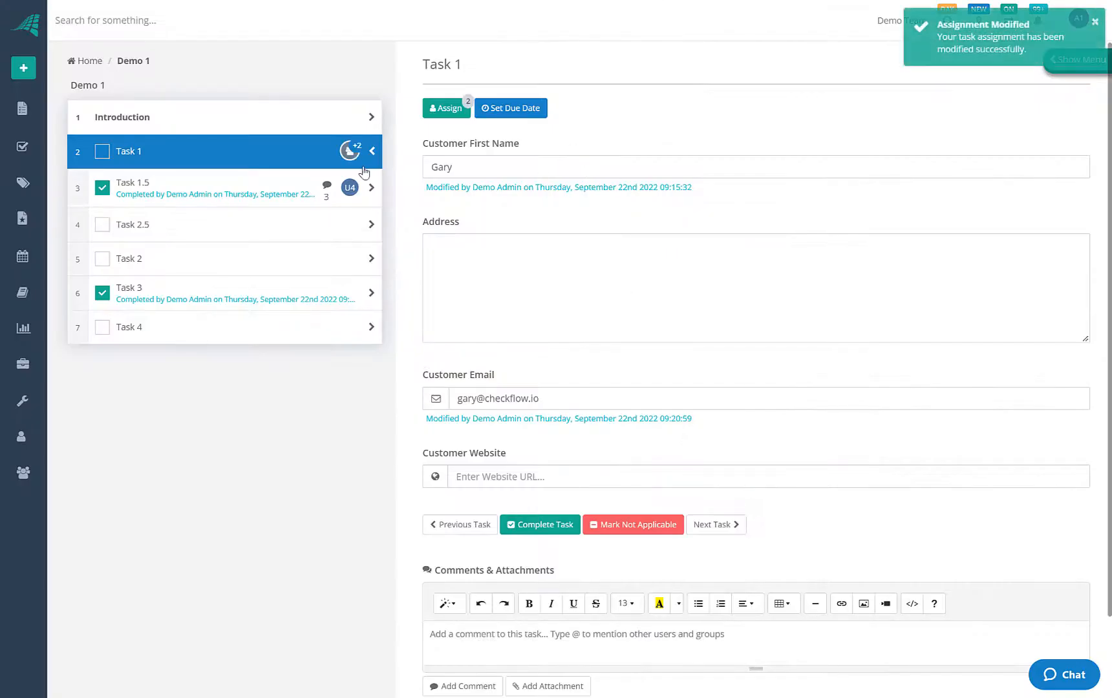
mouse_move(351, 152)
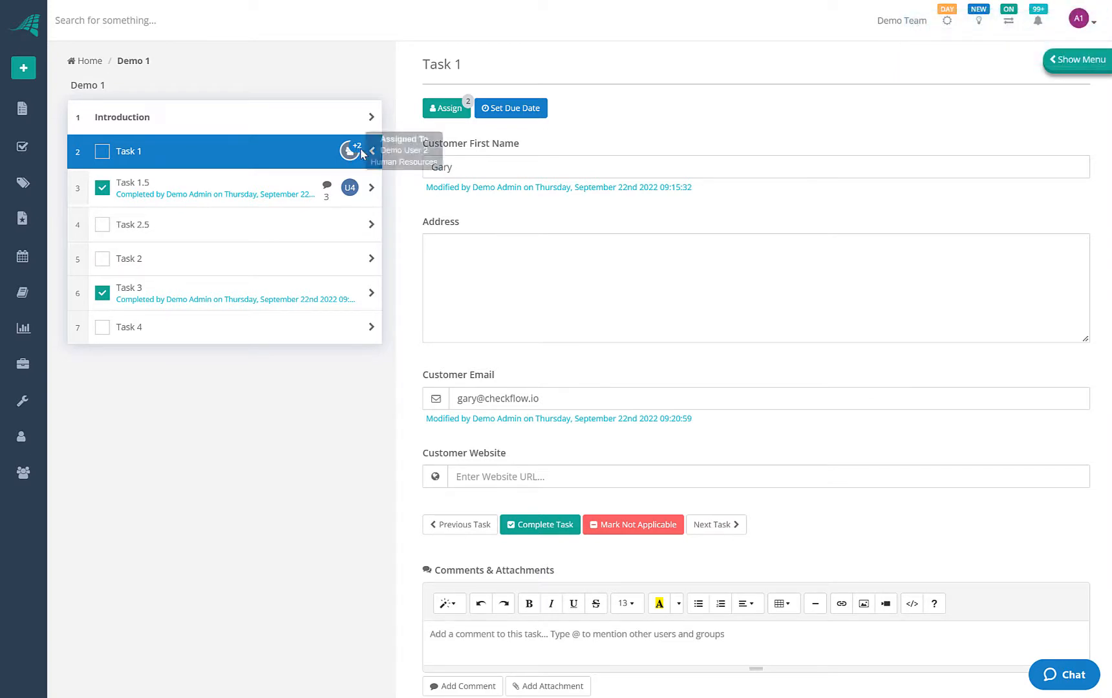
Give Task 1 a due date of 22 September 2022 at 09:22:00
click(510, 113)
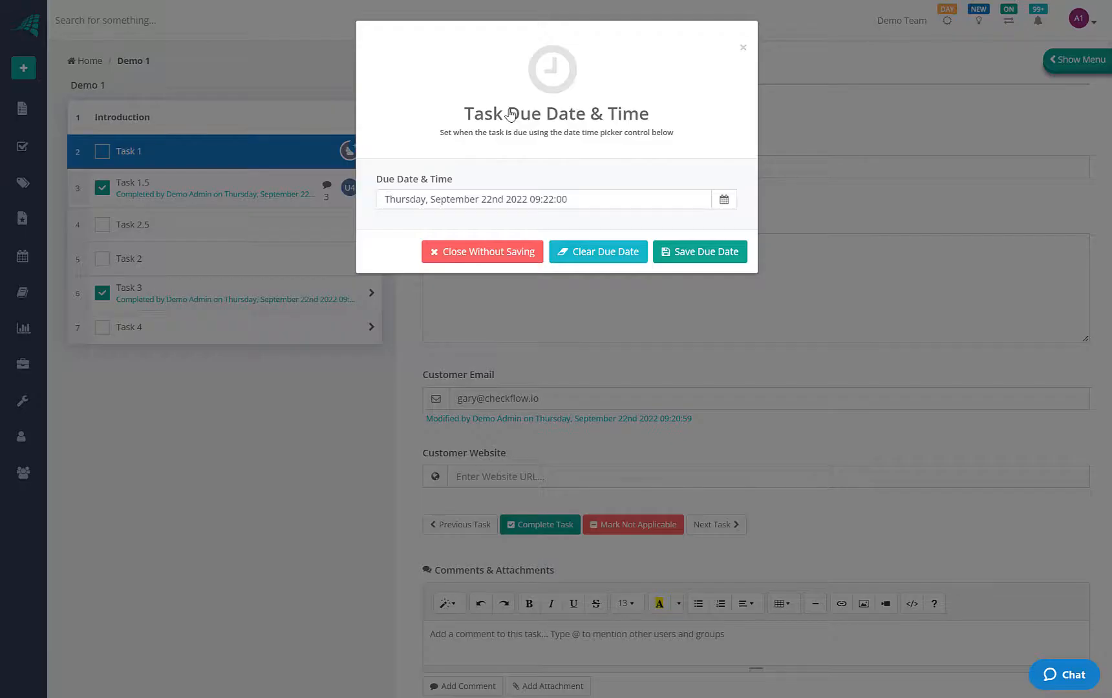
click(725, 203)
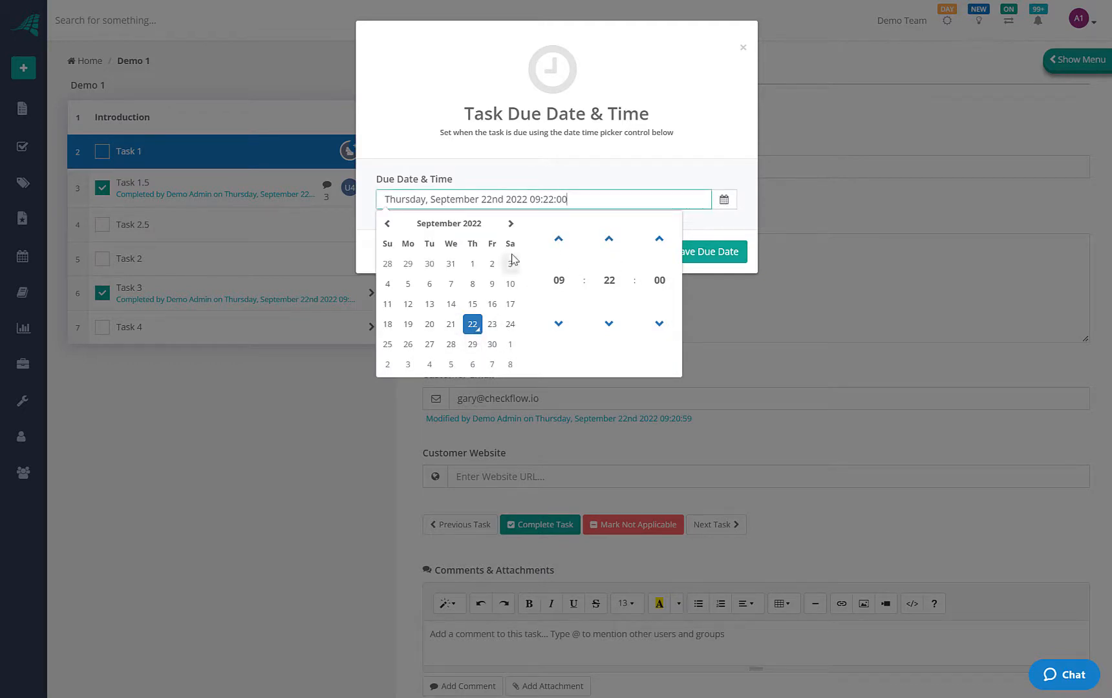
click(632, 159)
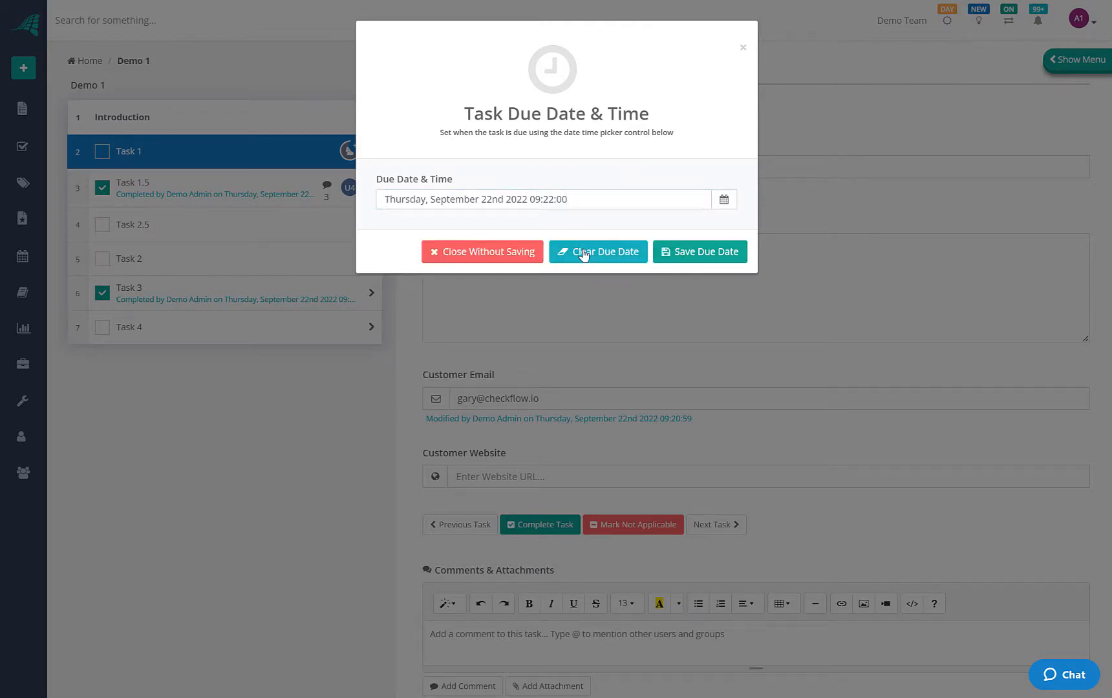
click(662, 252)
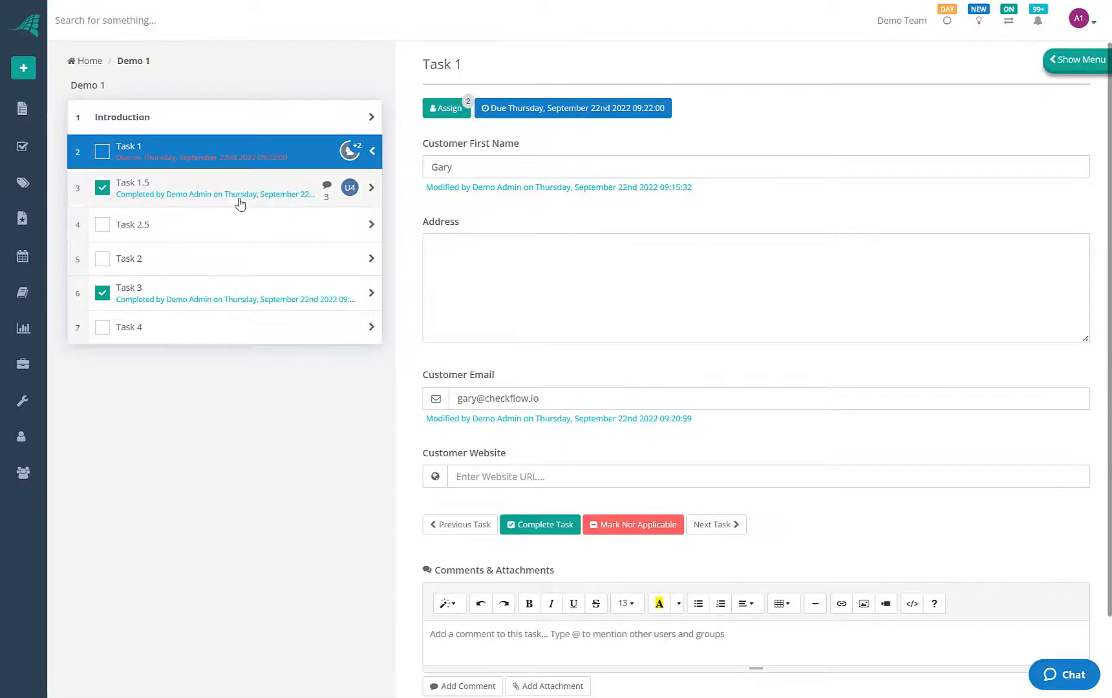
Switch between Task 1.5 and Task 1, ending on Task 1.5
click(236, 199)
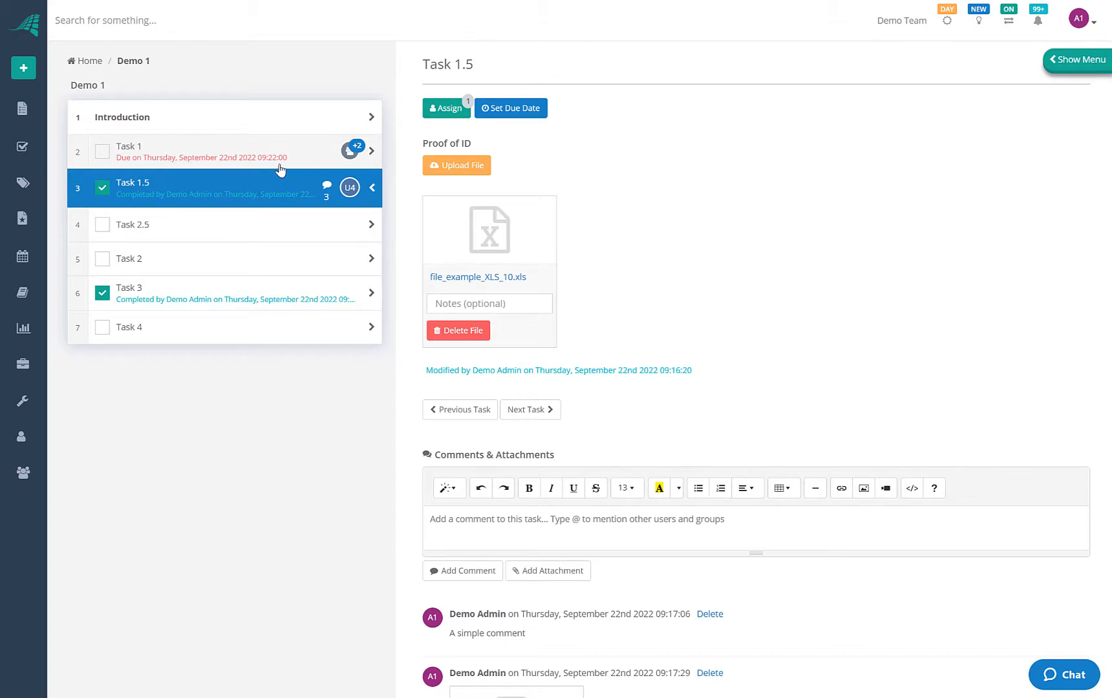
click(241, 161)
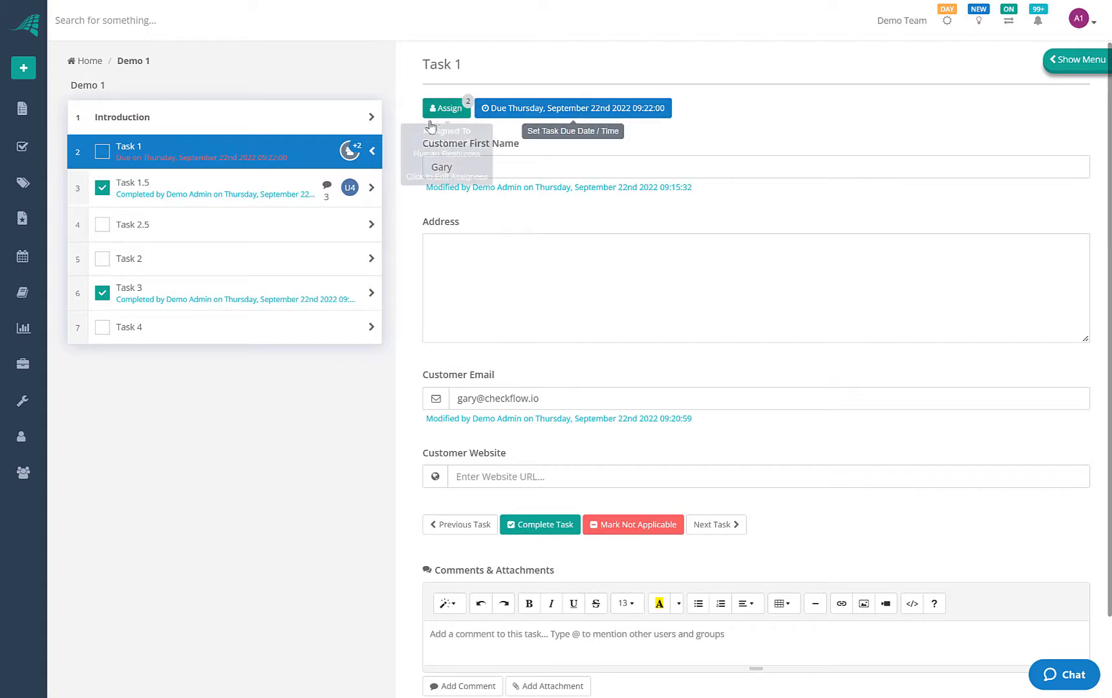
click(261, 183)
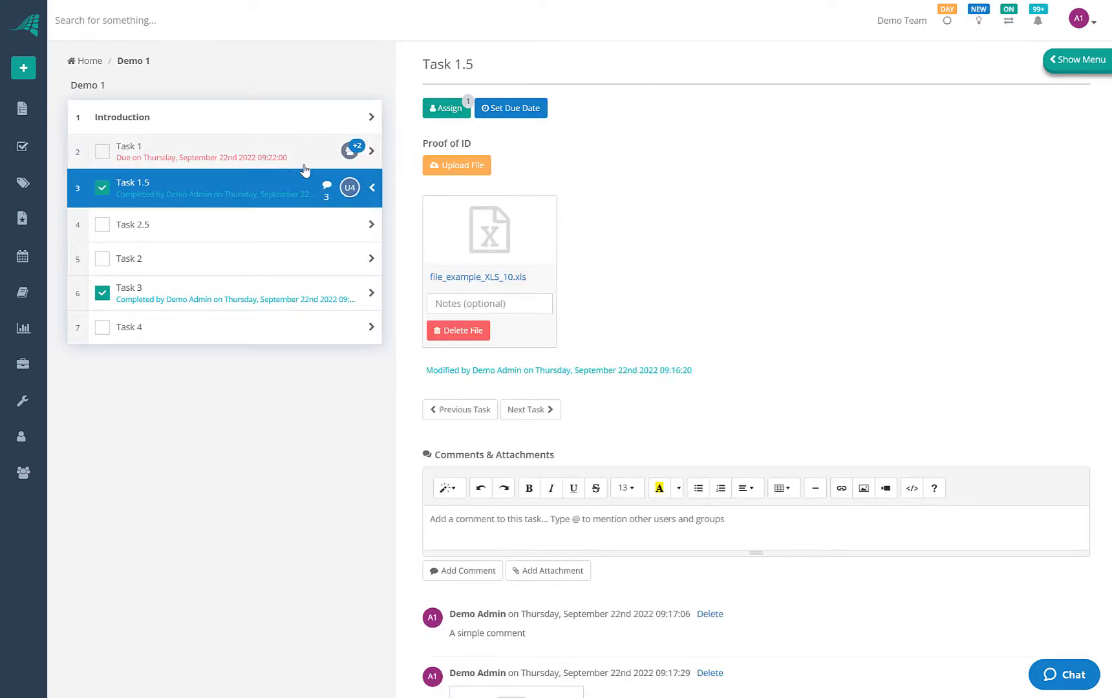
Show all checklists, then expand and collapse the overdue Demo 1 row's task preview
click(21, 110)
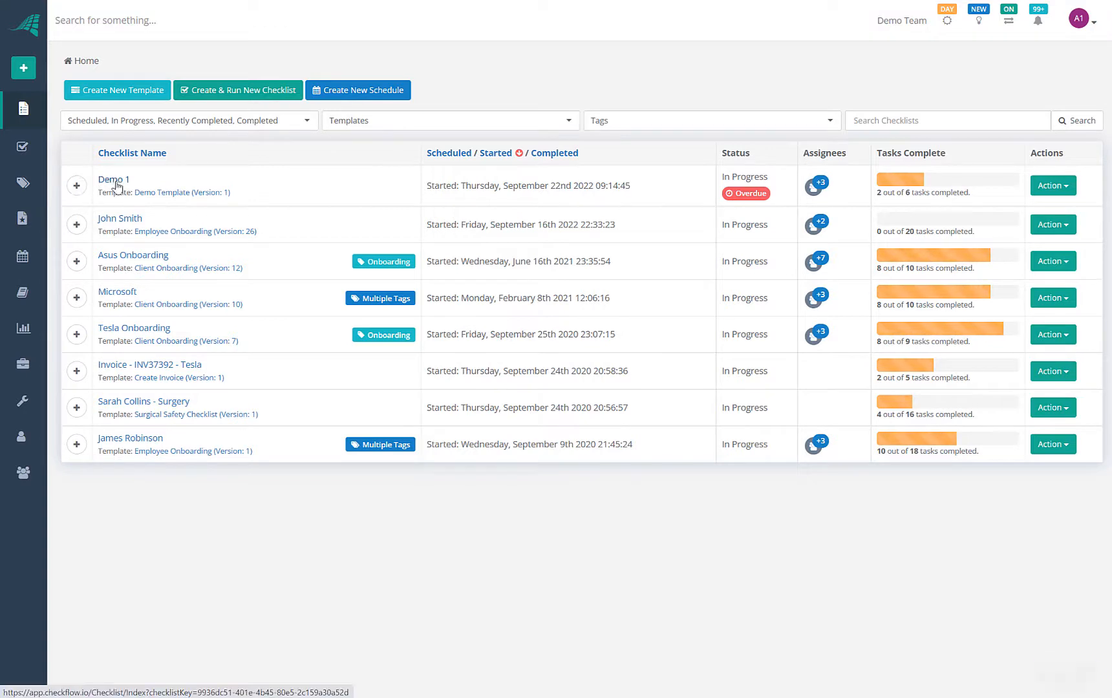
mouse_move(729, 199)
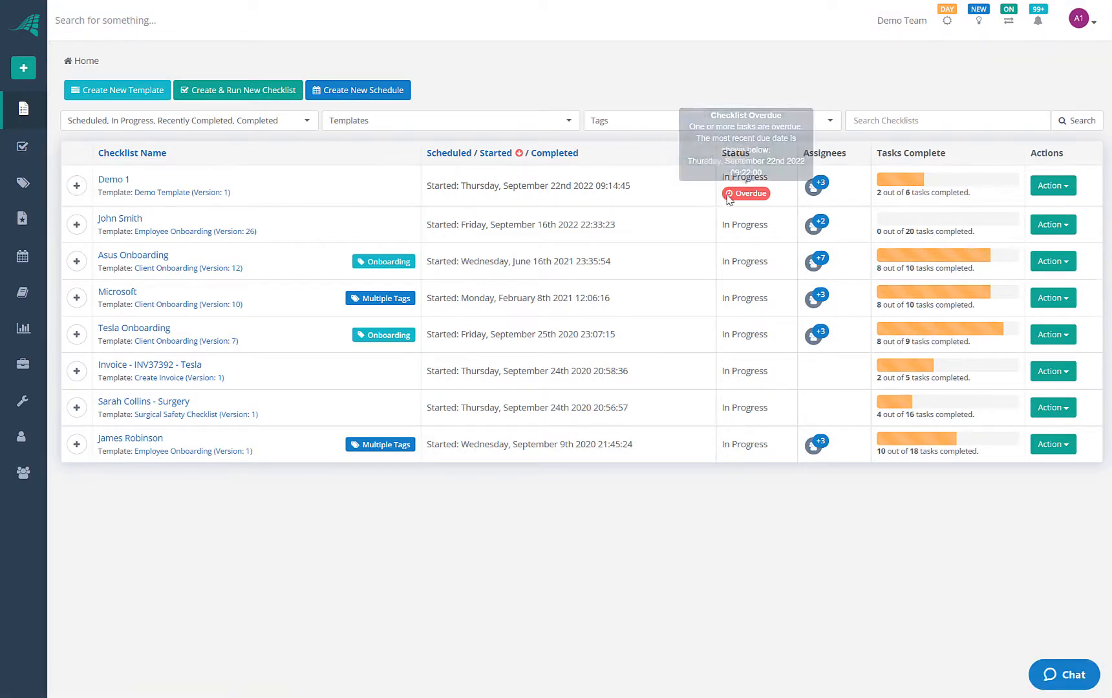
click(76, 187)
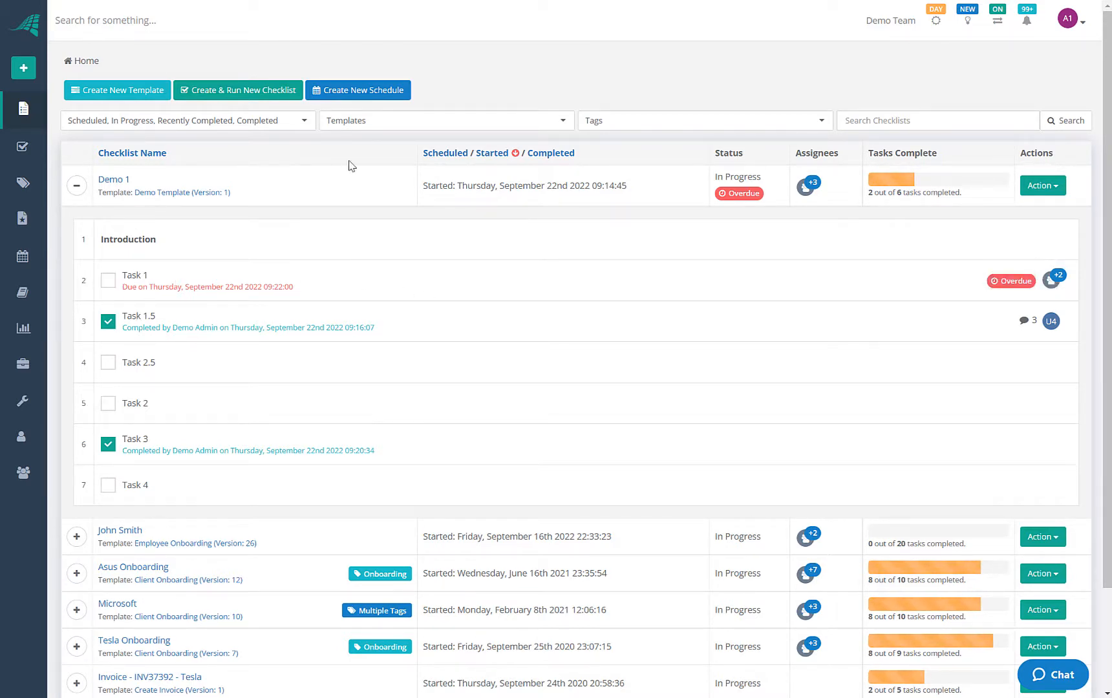
click(81, 191)
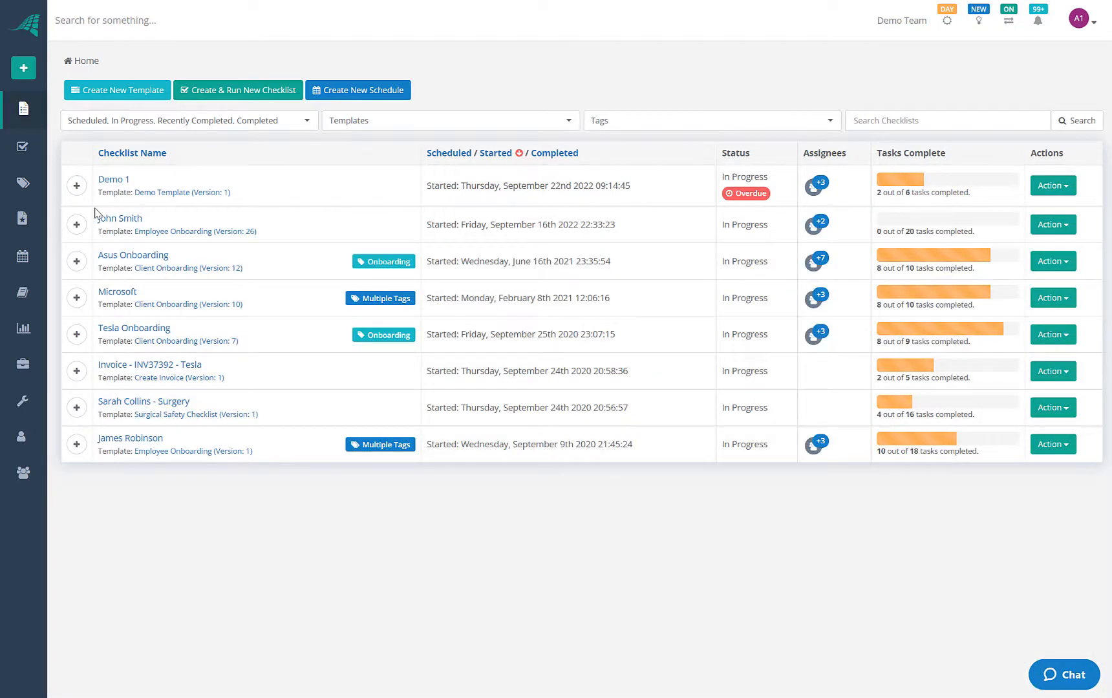
Open Demo 1's Demo Template in the editor and select its Task 1
click(173, 193)
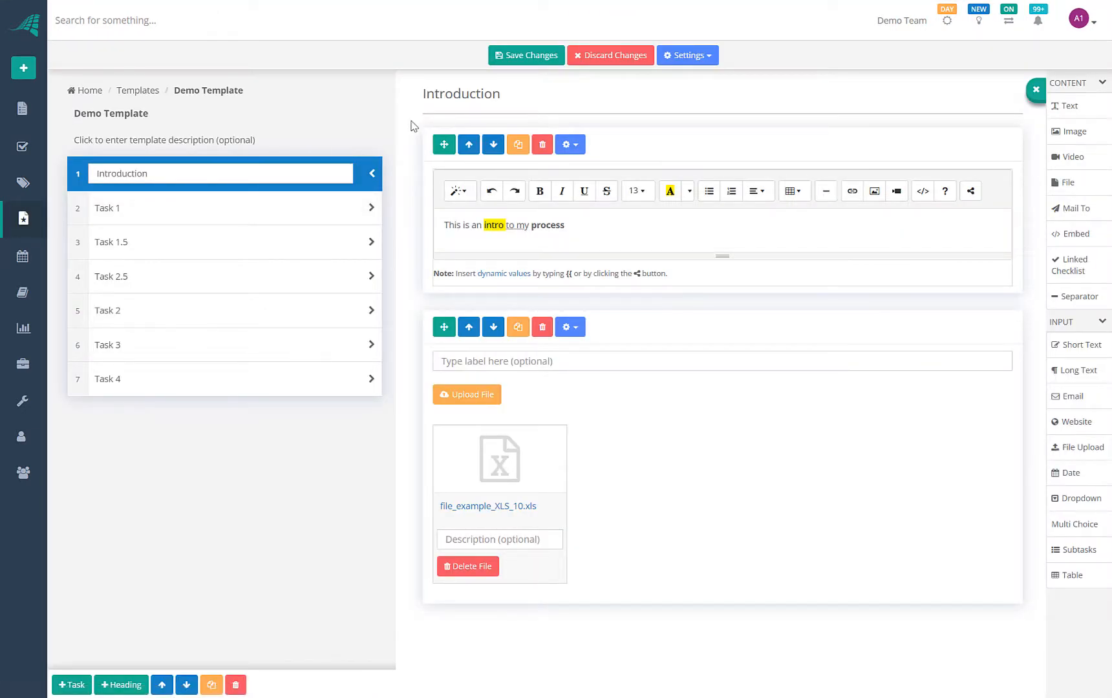
click(214, 206)
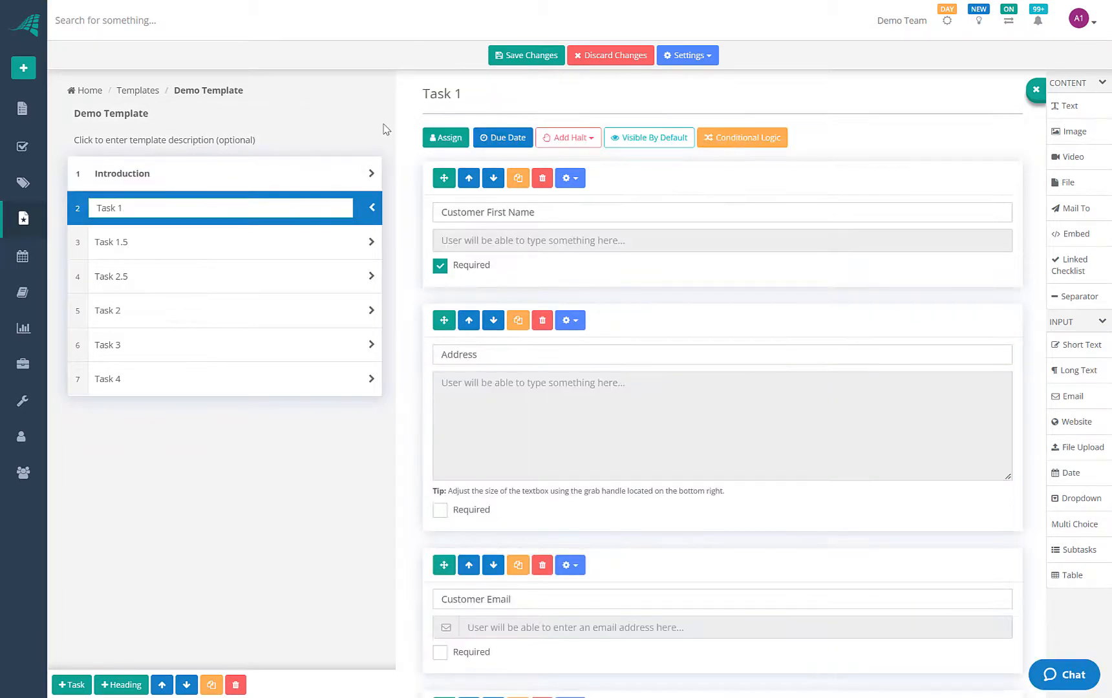
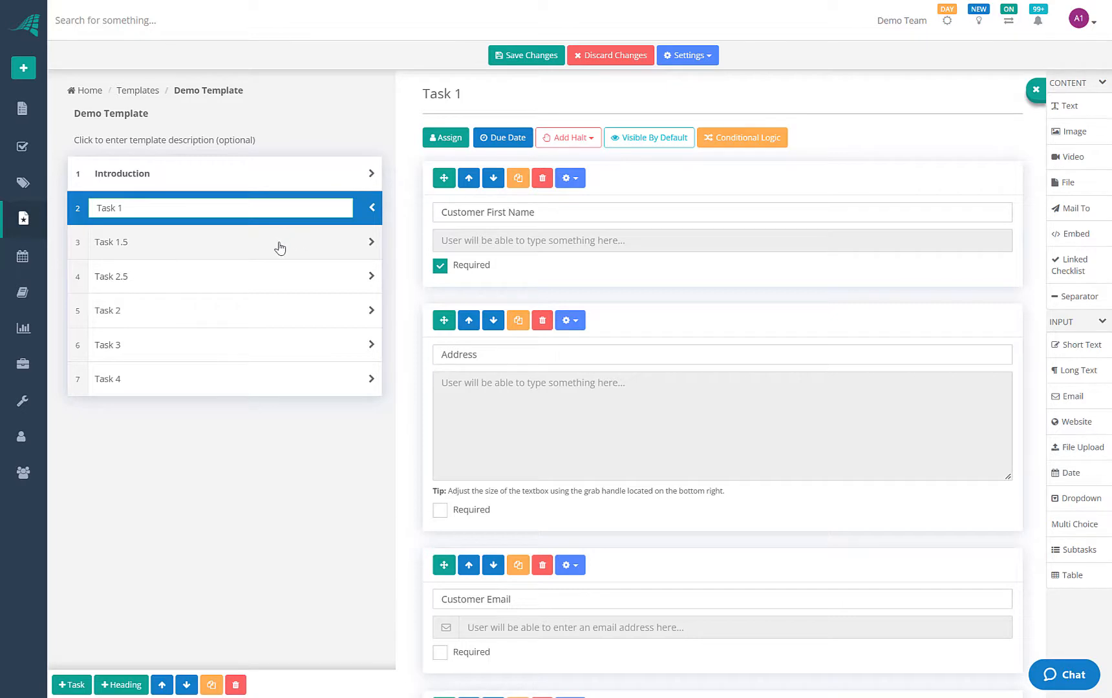
Assign Task 1 to the Human Resources group and Demo User 2
click(443, 141)
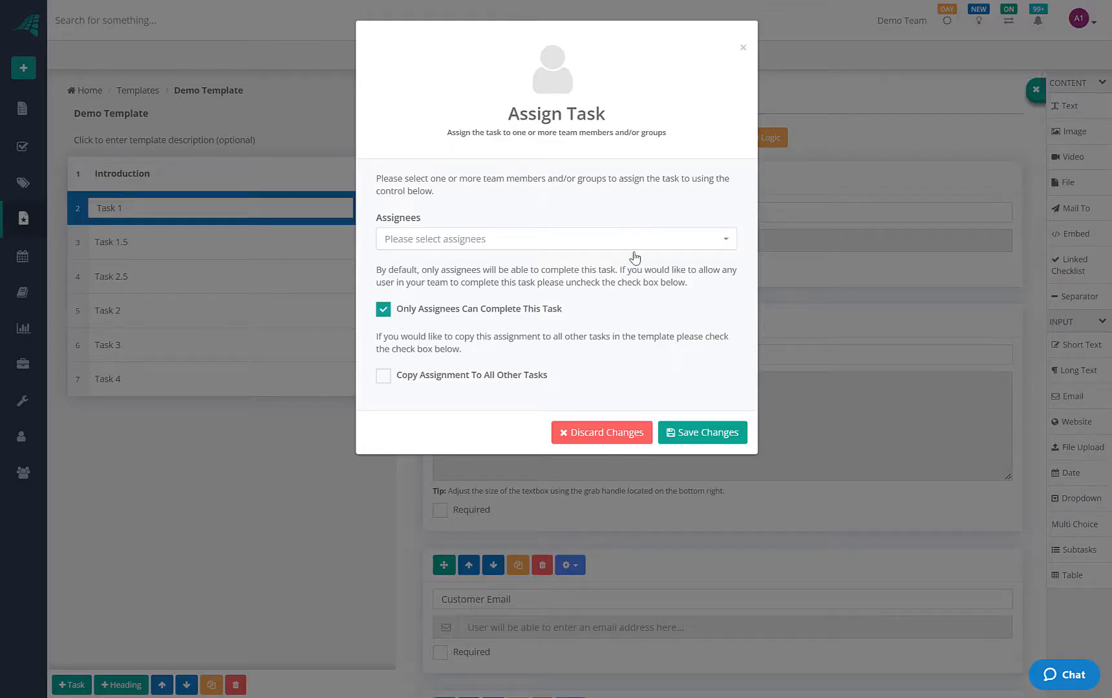
click(593, 249)
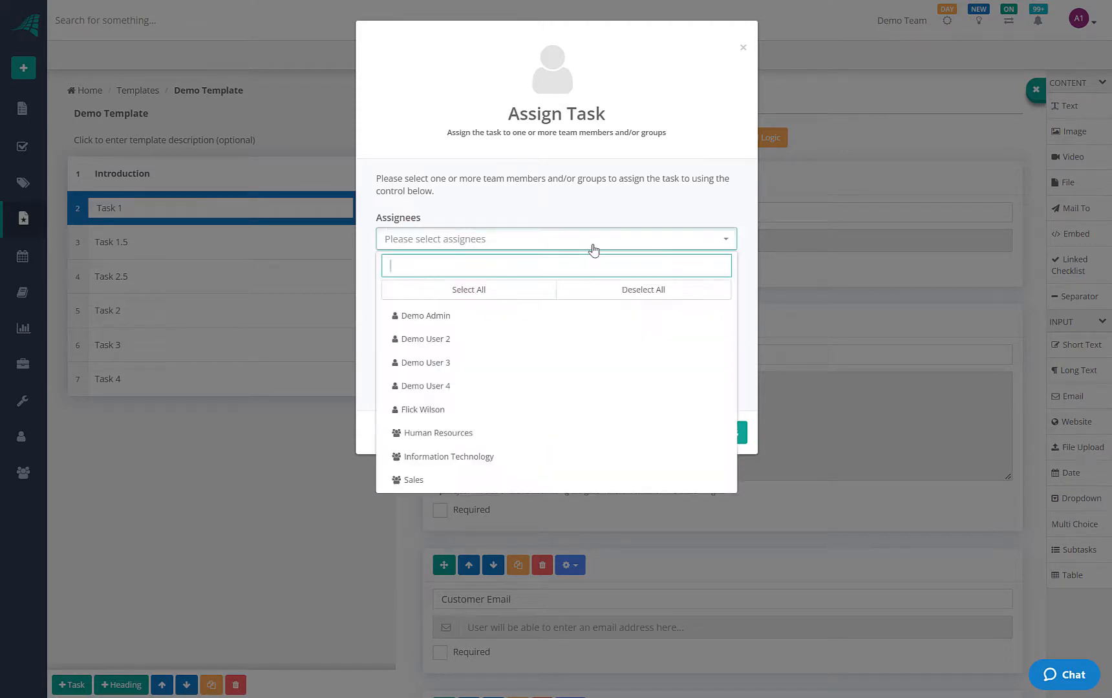
click(427, 434)
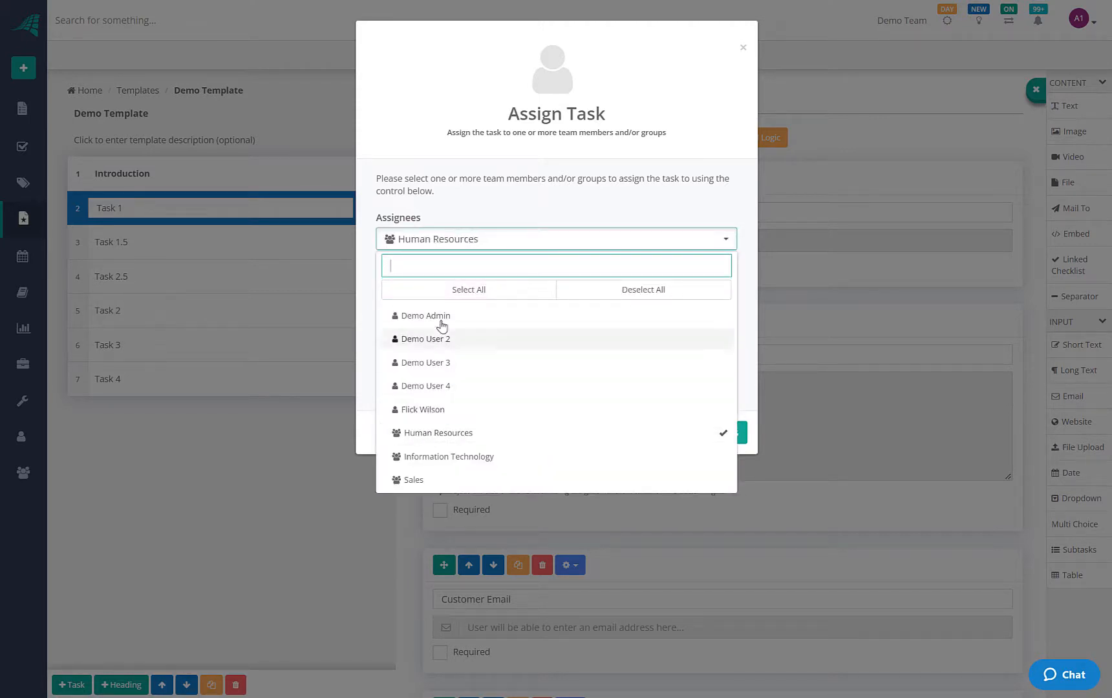
click(445, 340)
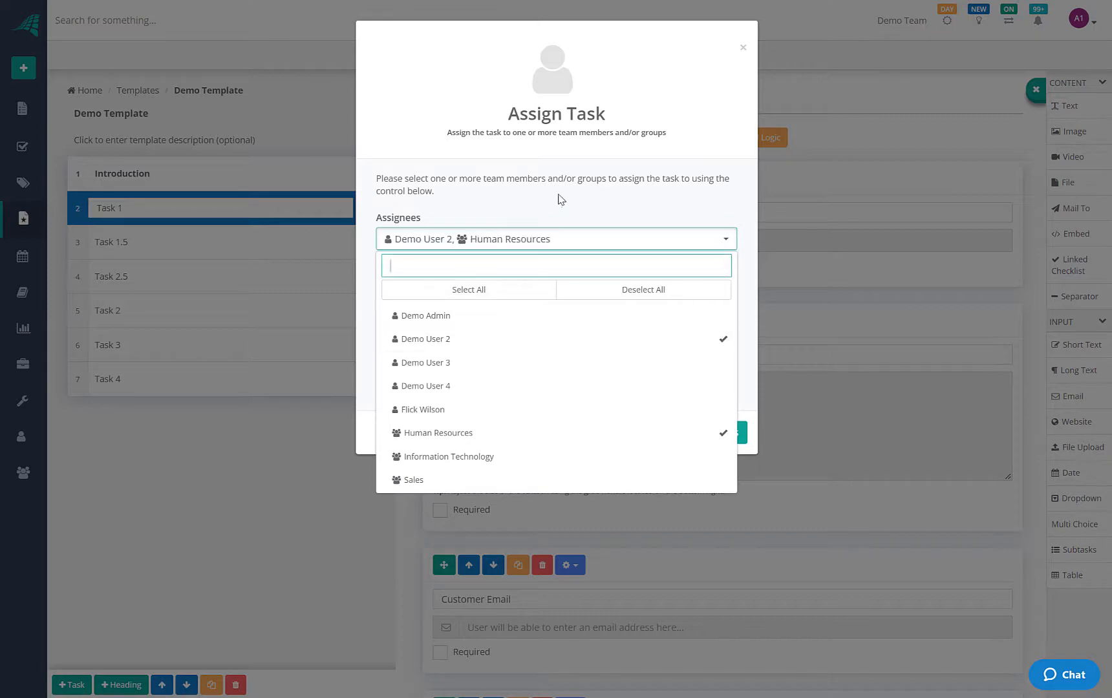
click(560, 199)
click(696, 431)
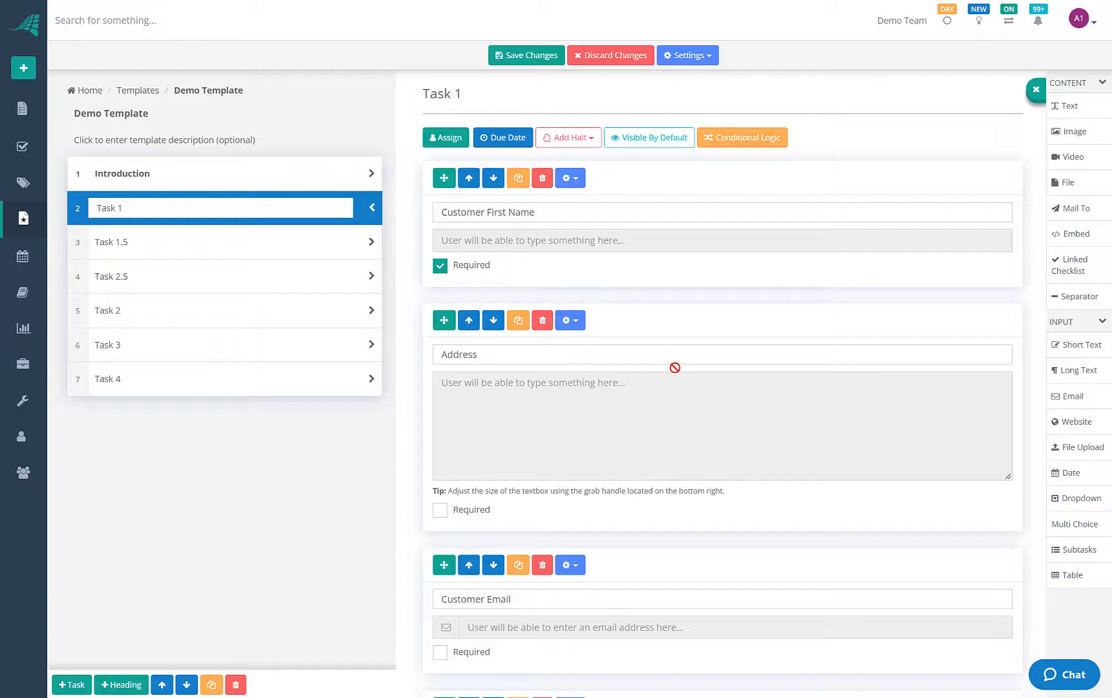
Assign Task 1.5 to Demo User 3
click(332, 244)
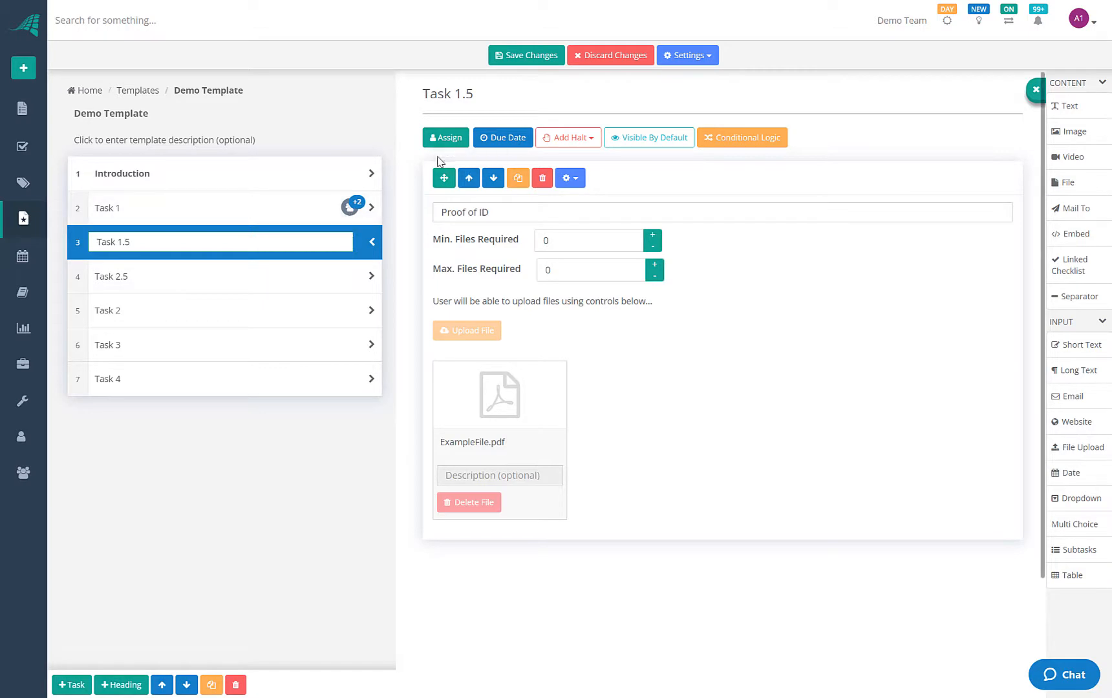
click(439, 138)
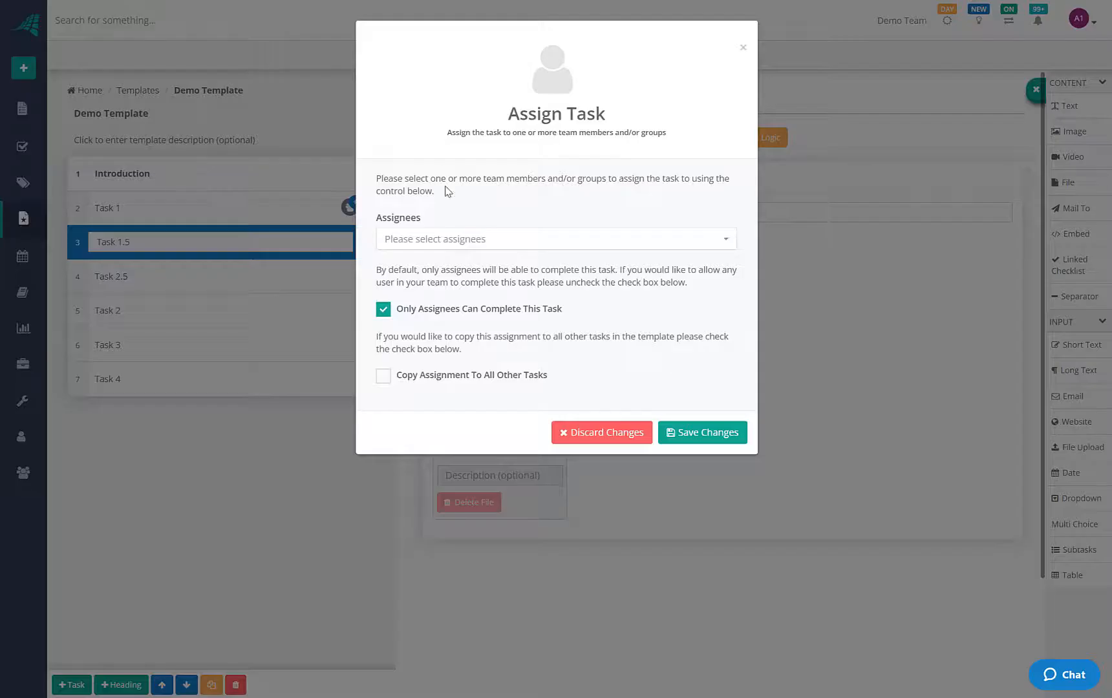
click(455, 239)
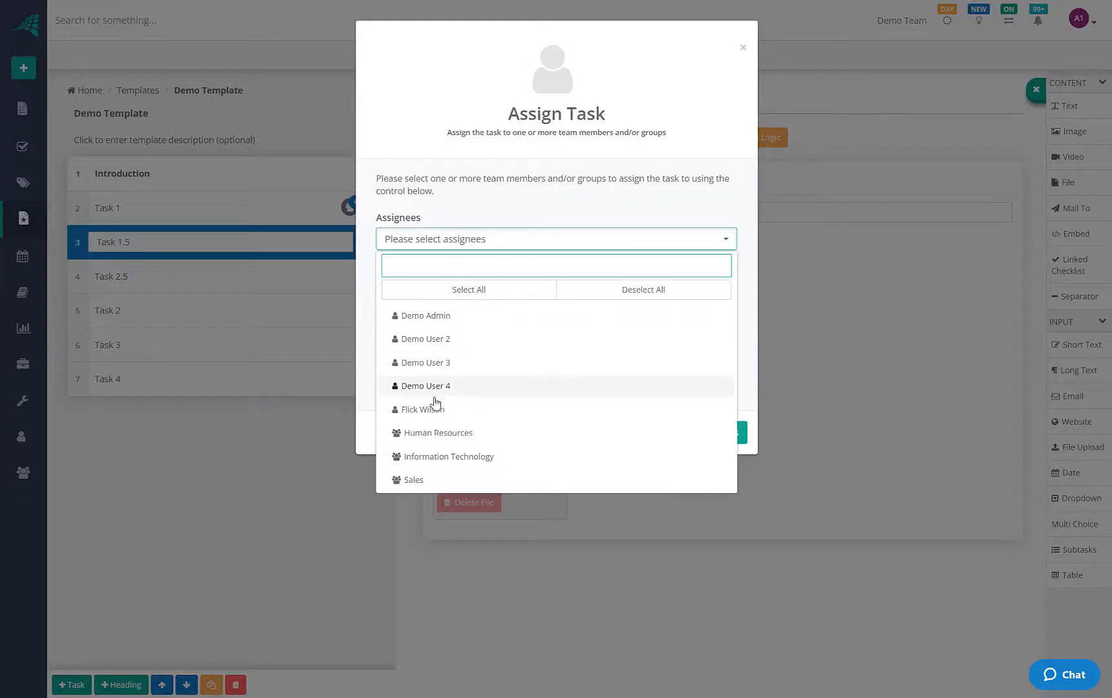
click(437, 362)
click(705, 434)
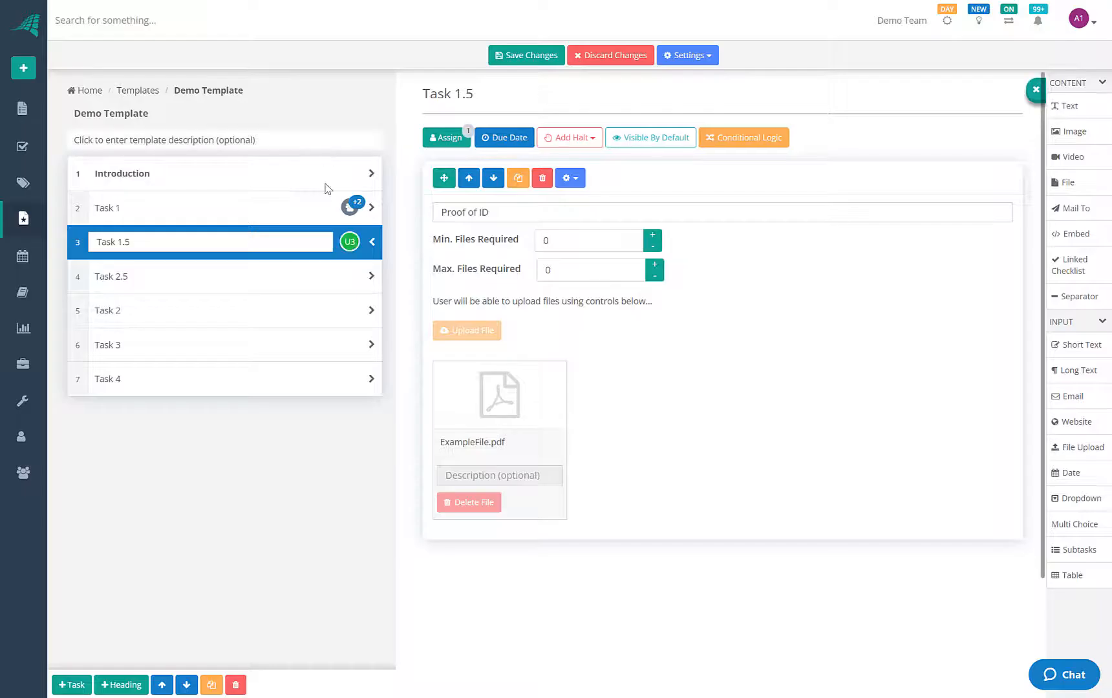
click(326, 277)
Select Task 2.5 and open the template's Parameters settings
click(329, 322)
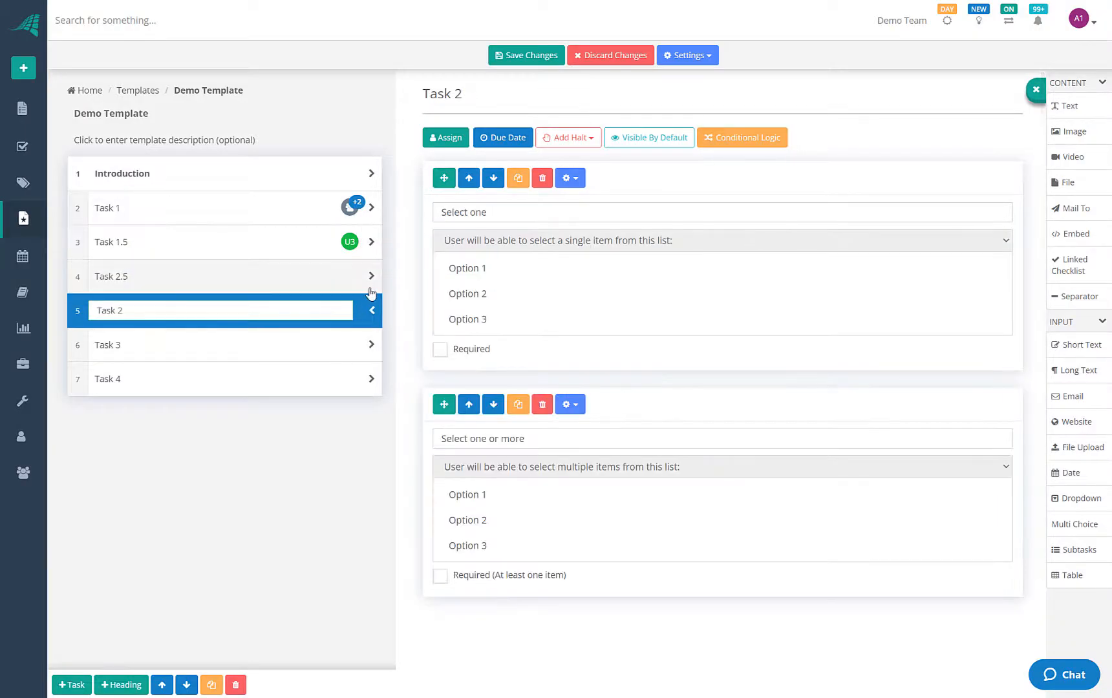
click(317, 279)
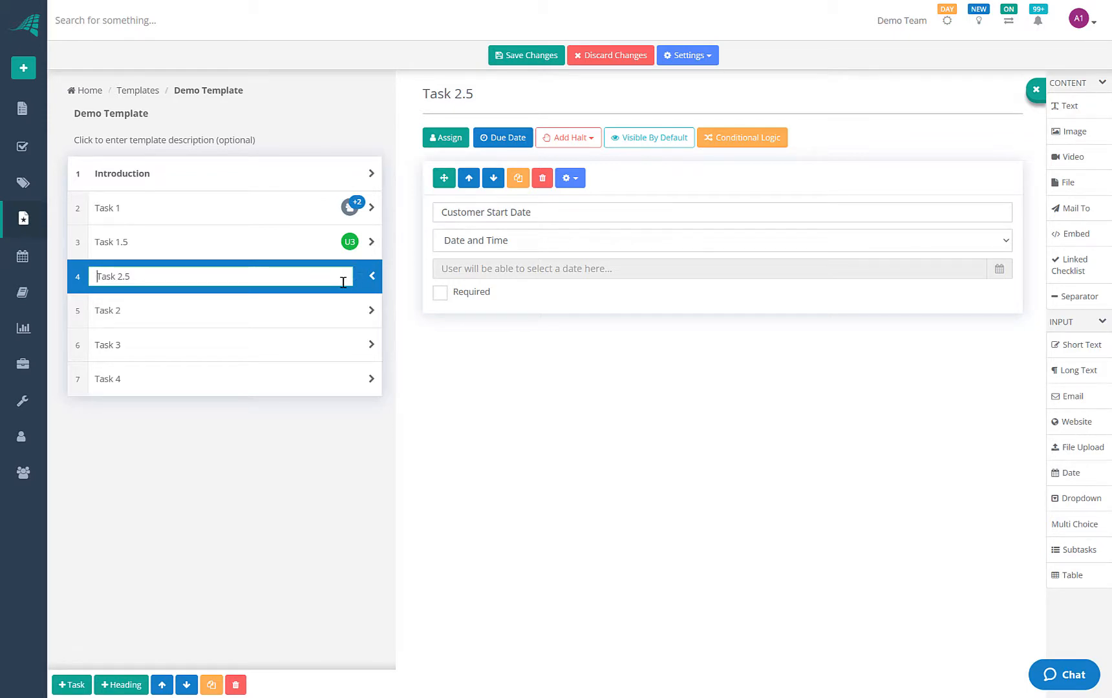
click(699, 57)
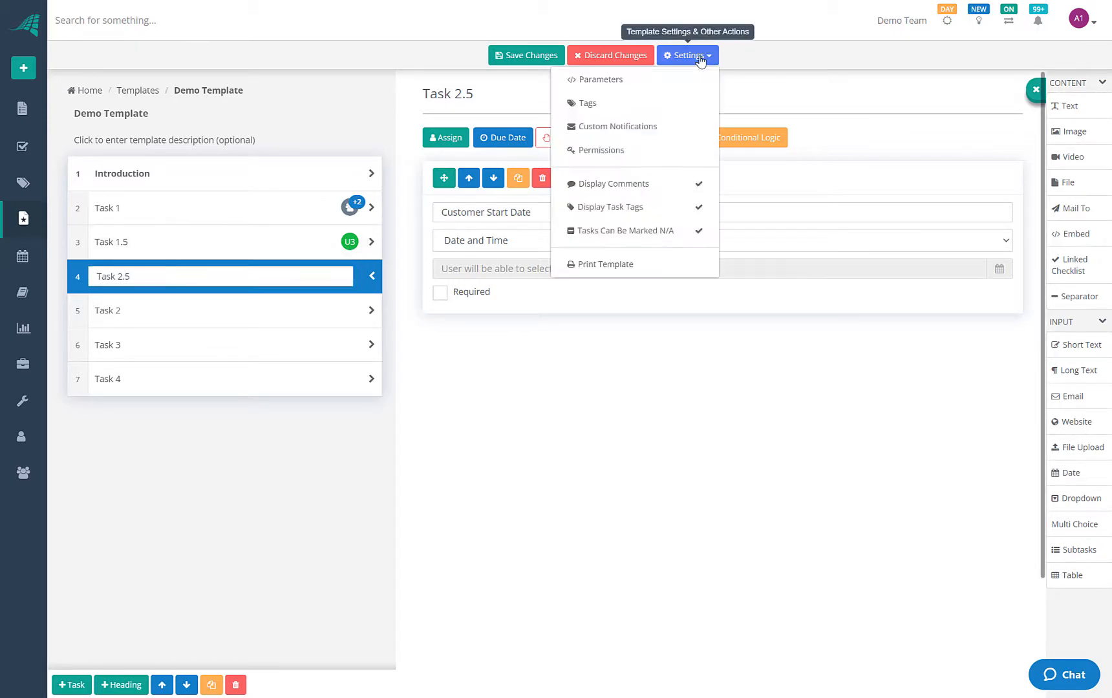
click(600, 81)
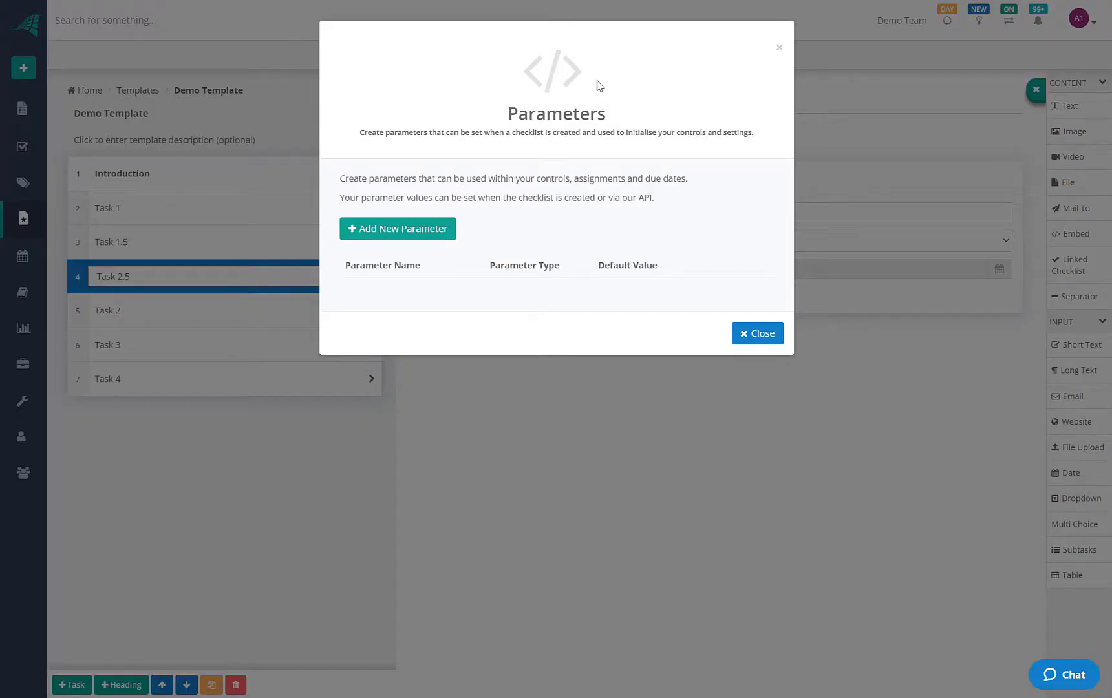
Add a Member or Group parameter named Manager with no default members
click(431, 230)
click(409, 300)
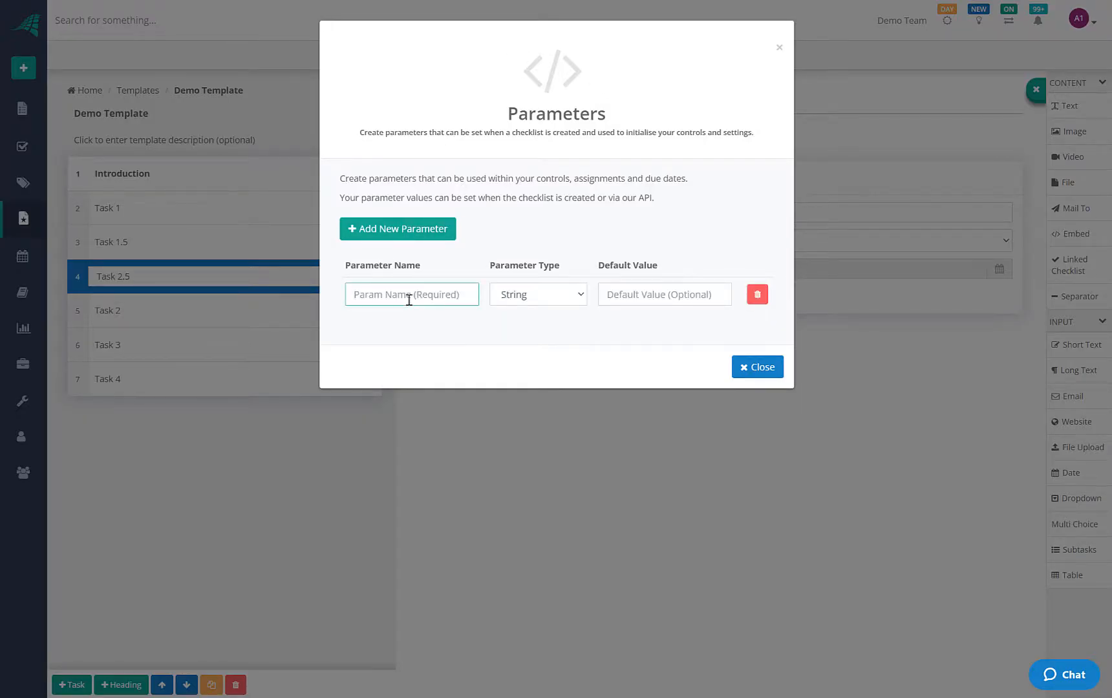
text(Manager)
click(517, 302)
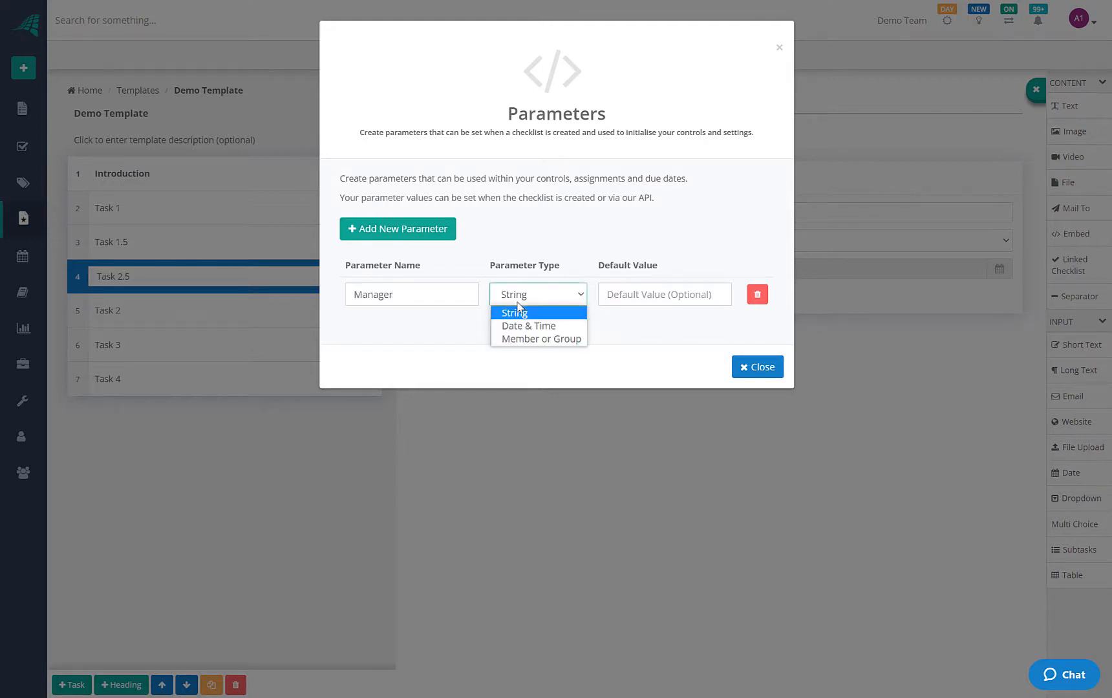
click(532, 341)
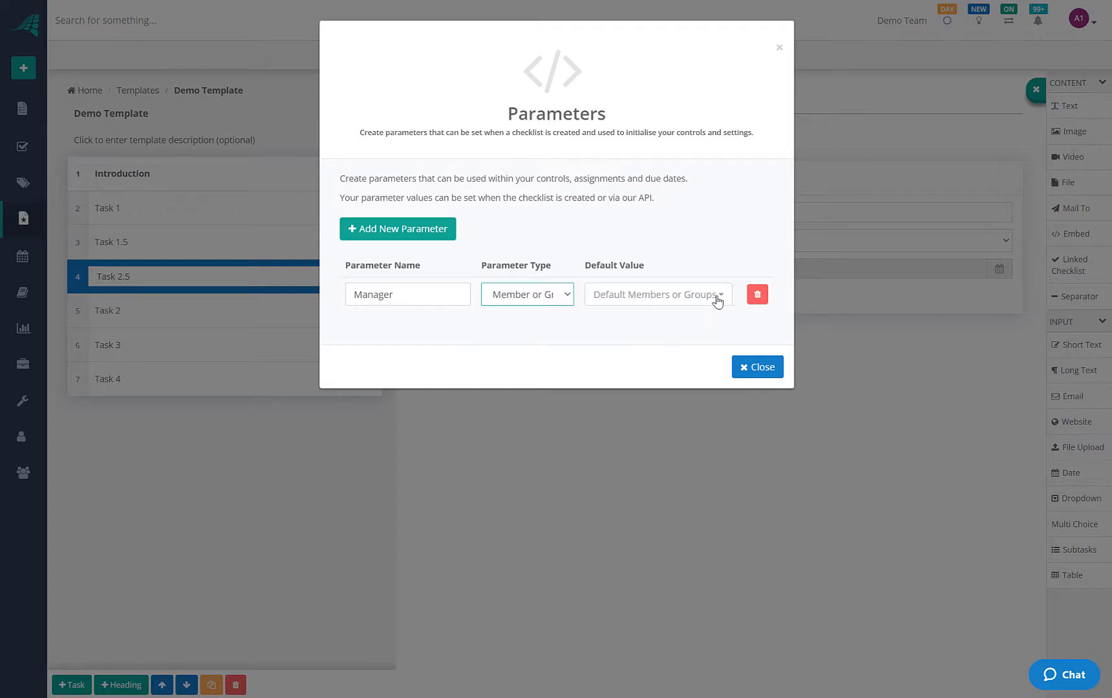
click(716, 297)
click(548, 344)
click(758, 366)
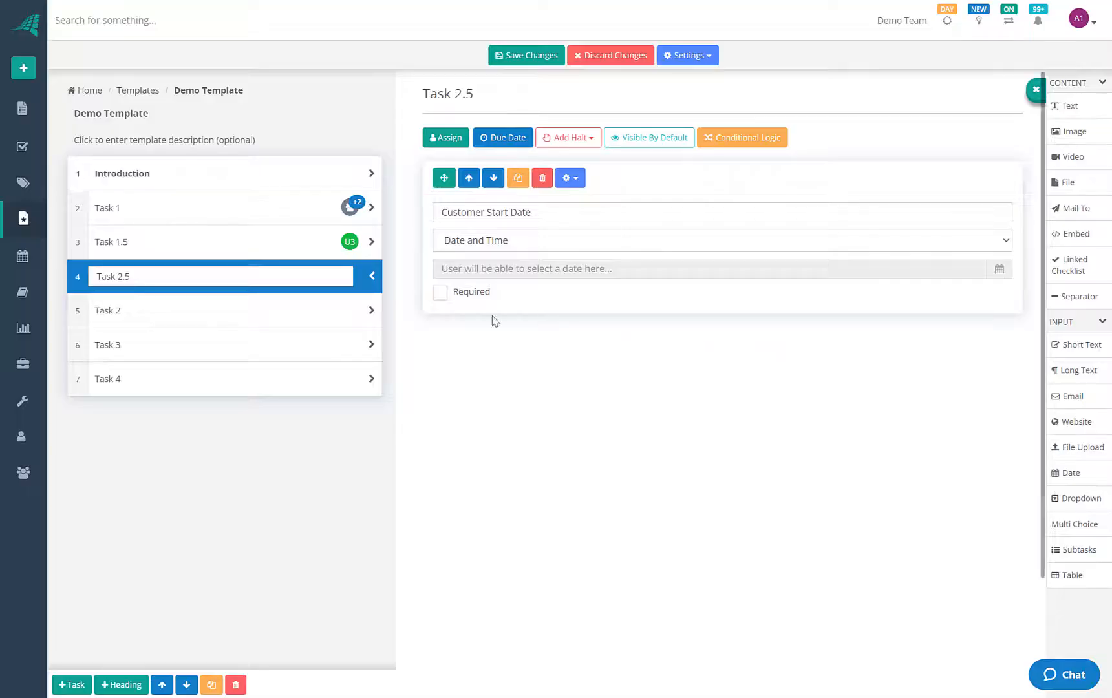
Bind Task 2.5's assignment to the Manager parameter
click(451, 141)
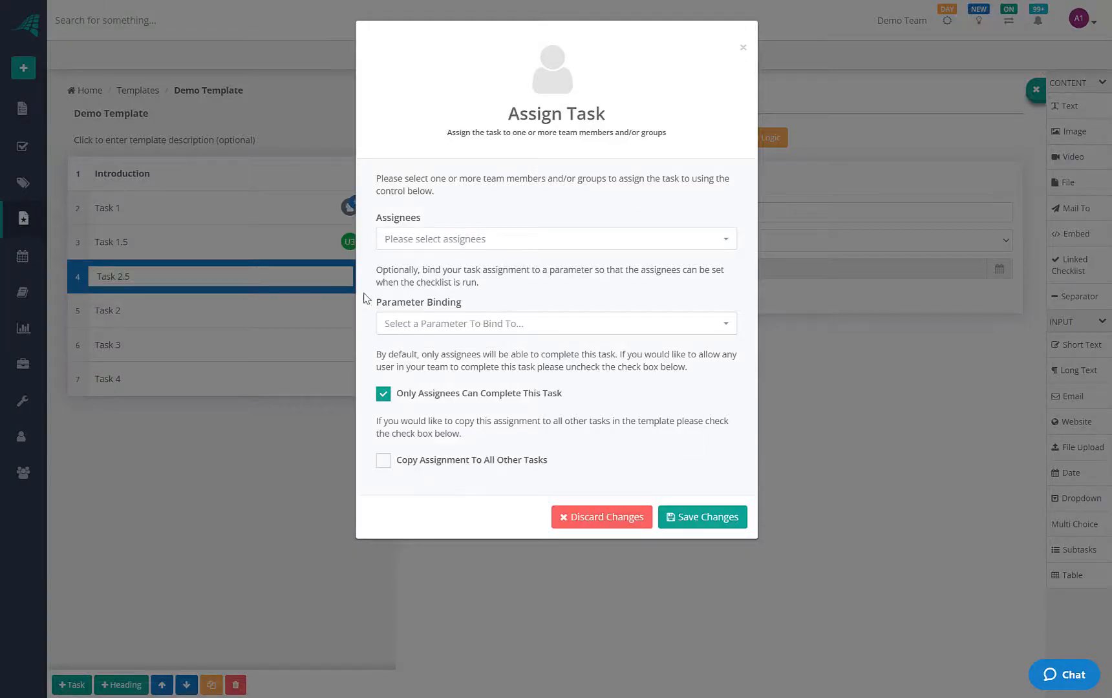
drag(371, 267, 748, 337)
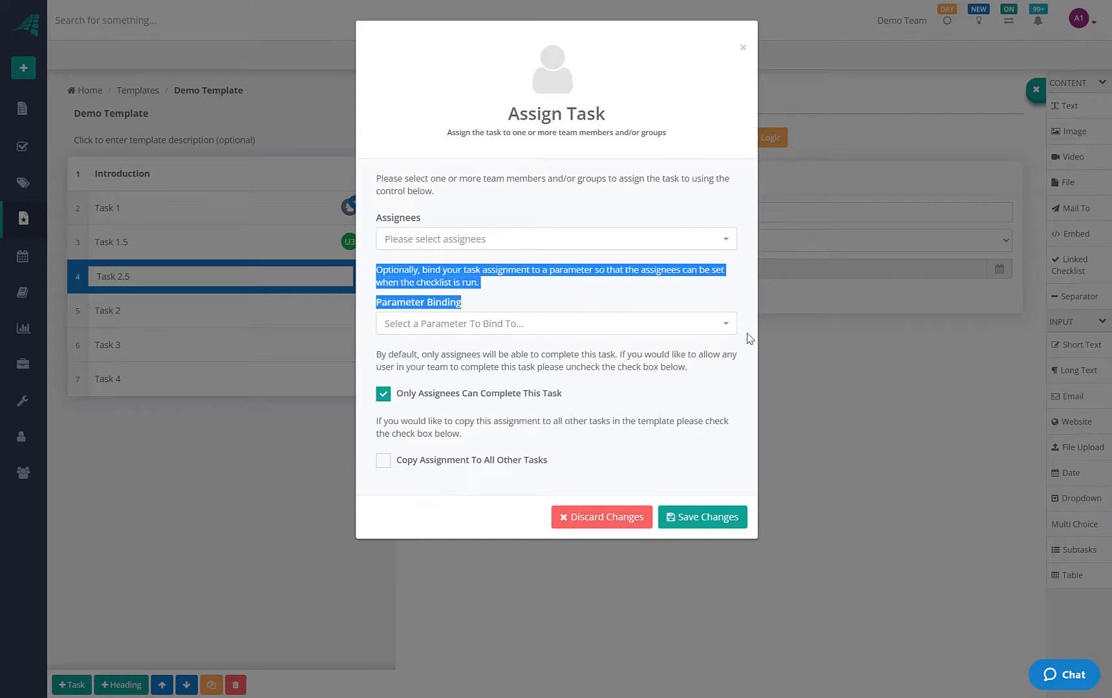
click(472, 302)
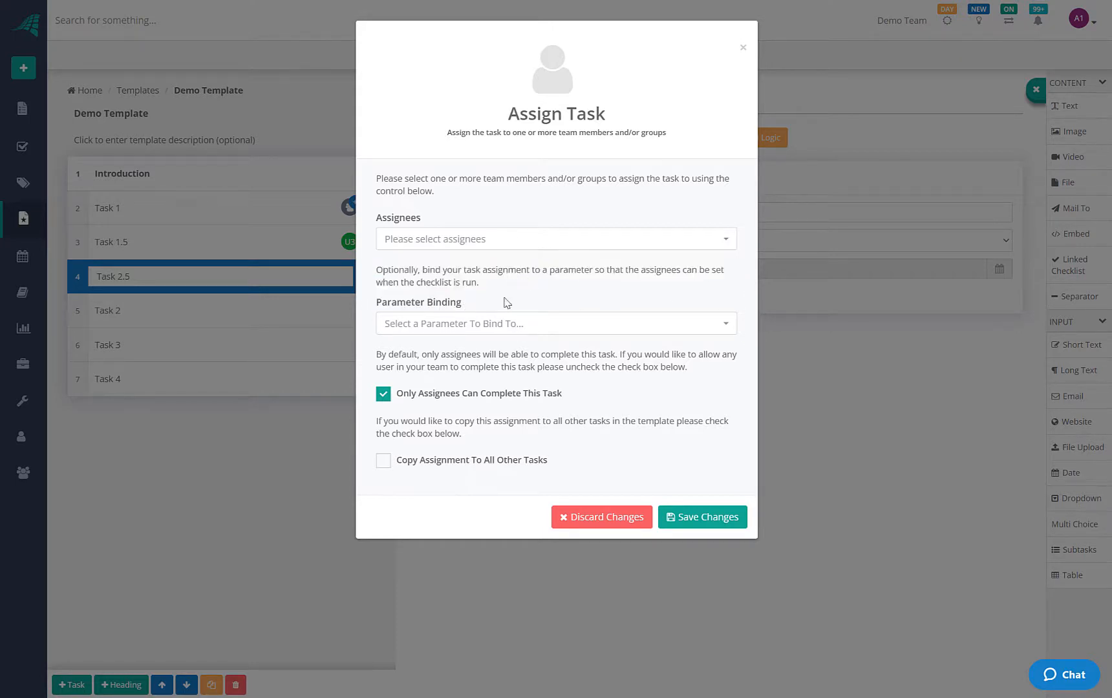
click(497, 333)
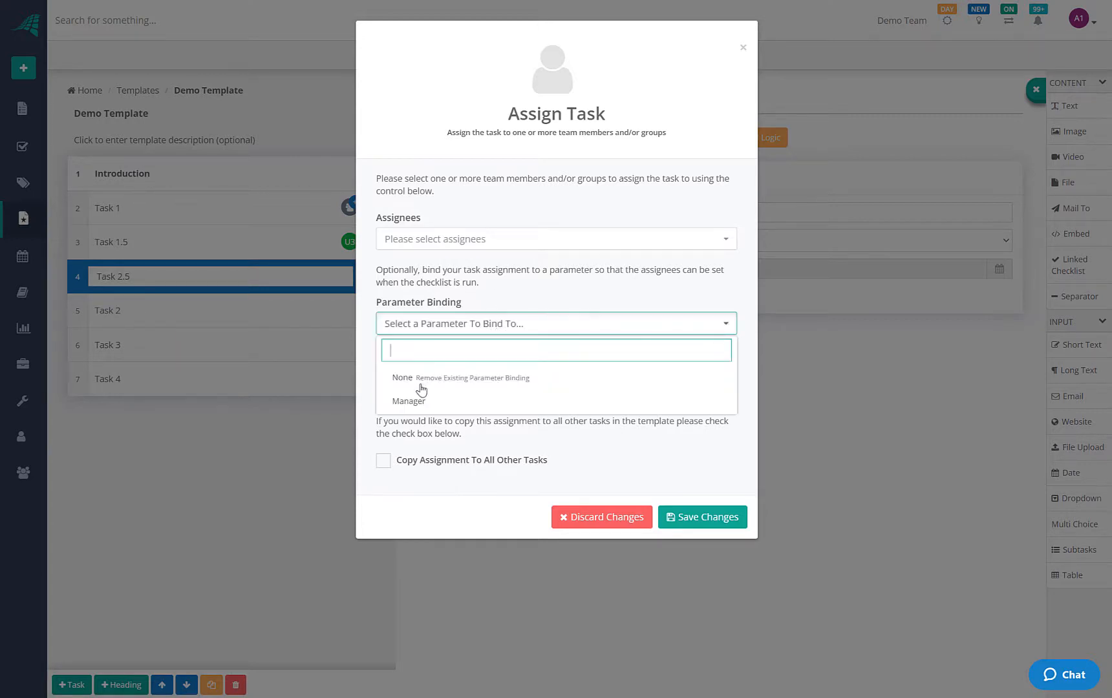
click(411, 400)
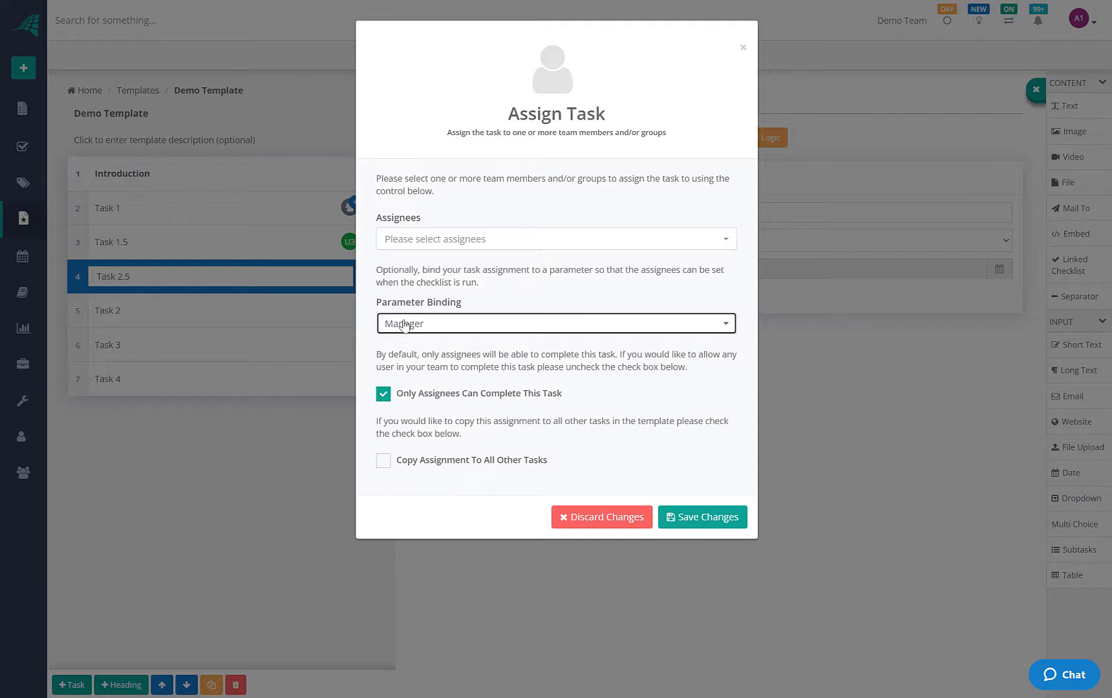
click(707, 517)
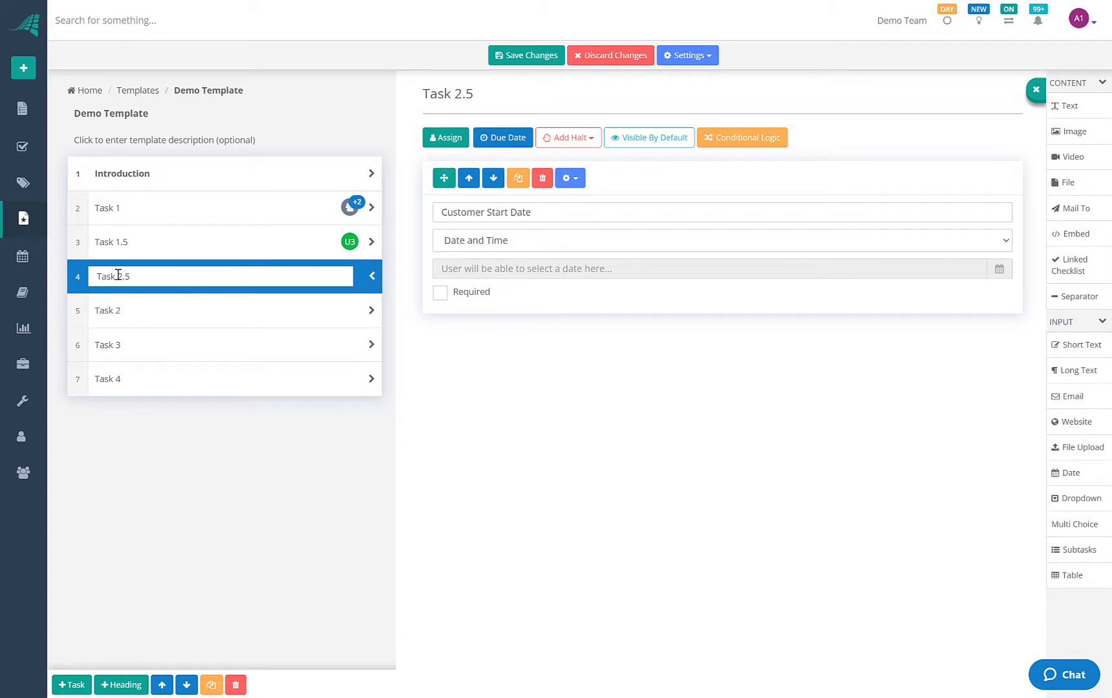
Rename Task 2.5 to Manager Task
drag(118, 276, 284, 280)
text(-)
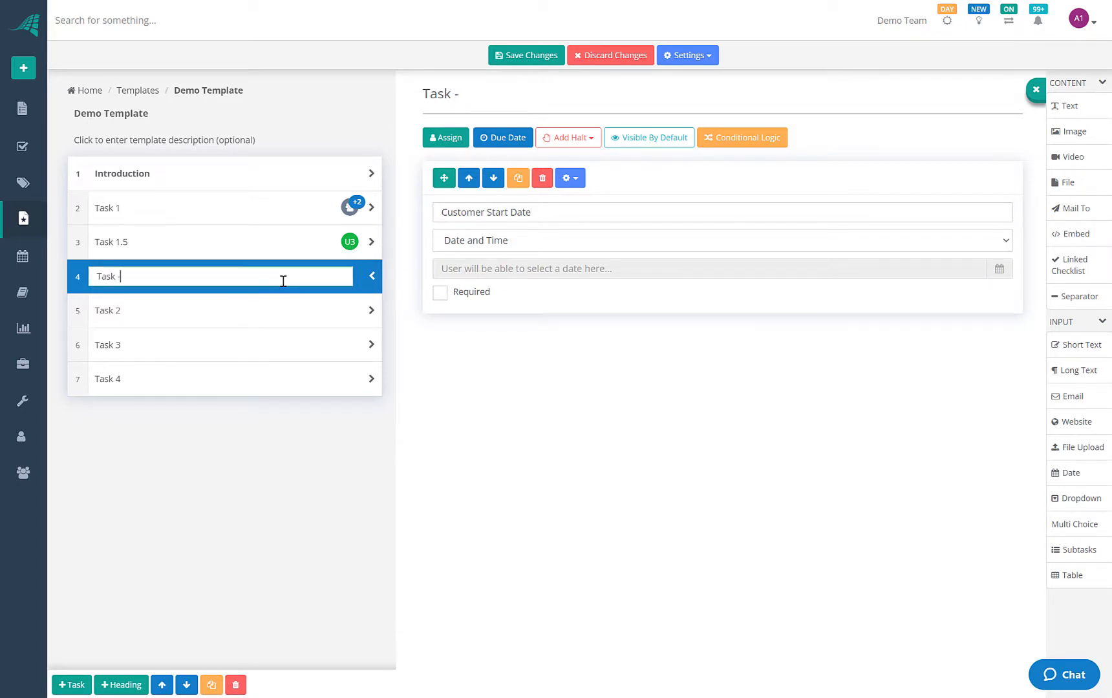
text(Manager)
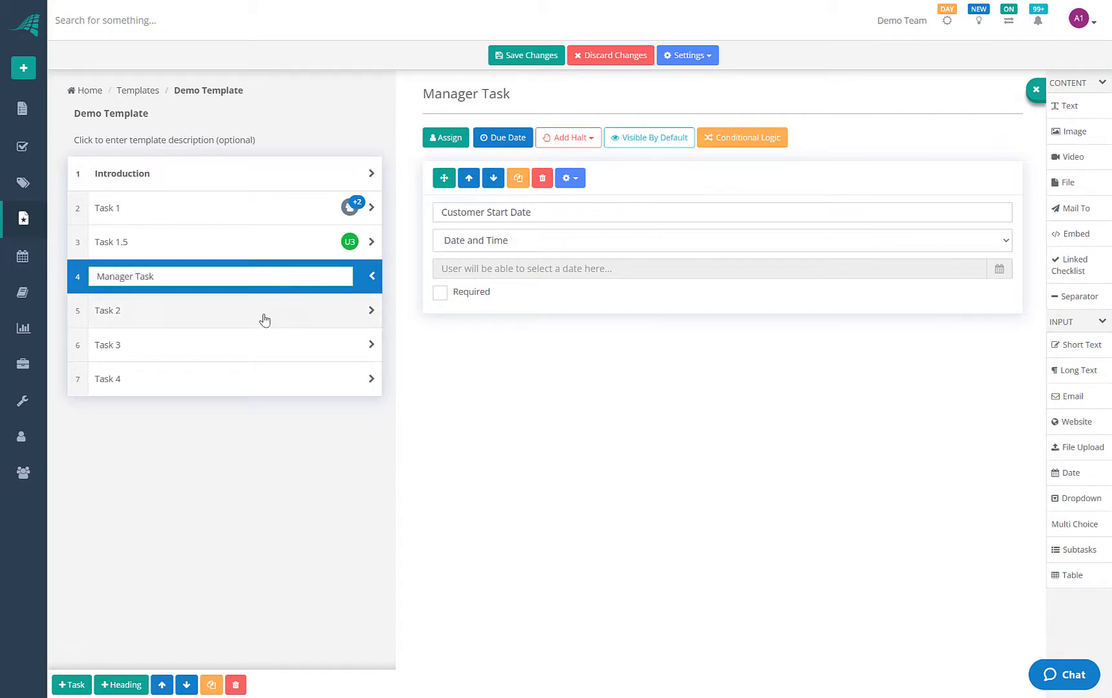
click(261, 317)
click(289, 278)
click(284, 309)
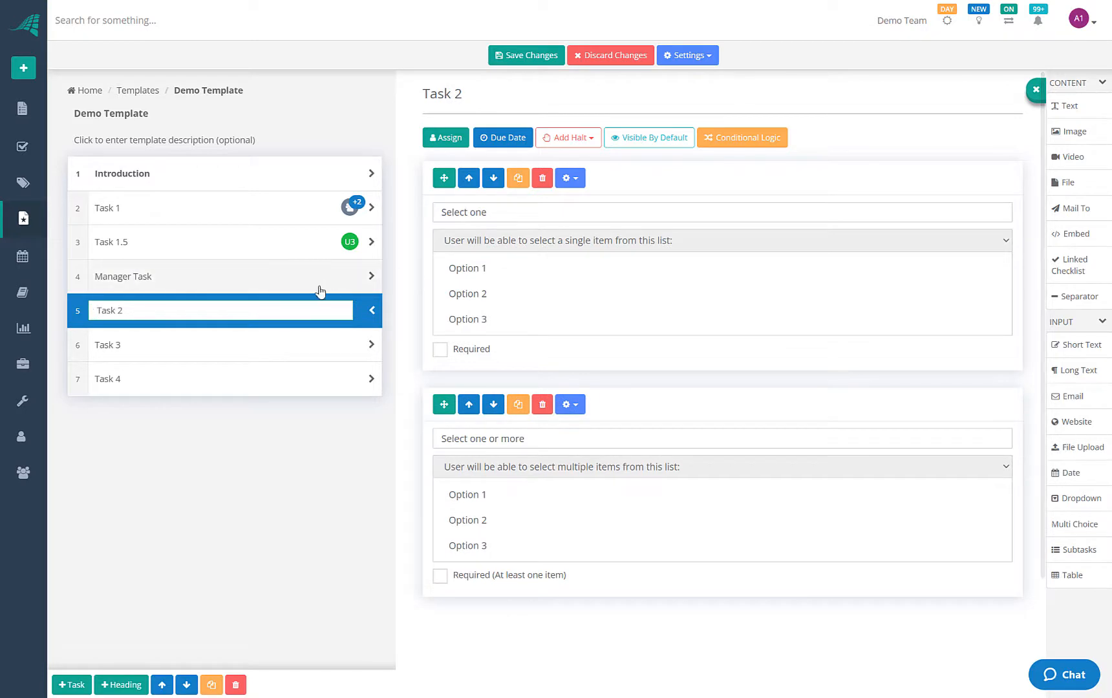
Give Task 2 a due date rule based on the Checklist Start Date
click(501, 138)
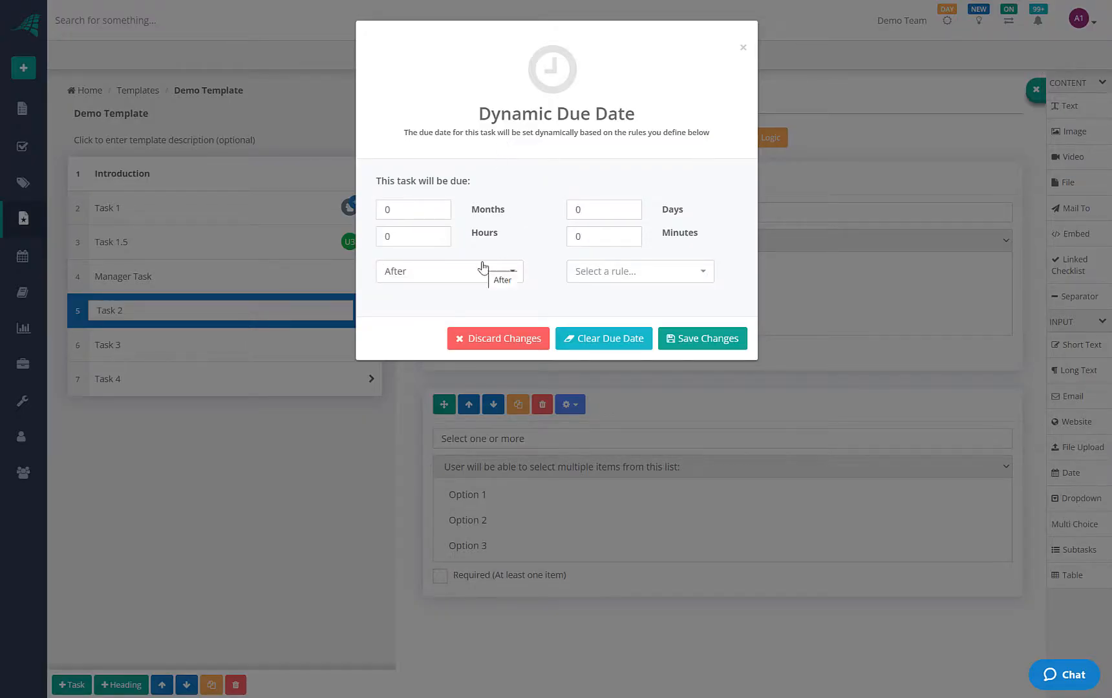
click(615, 276)
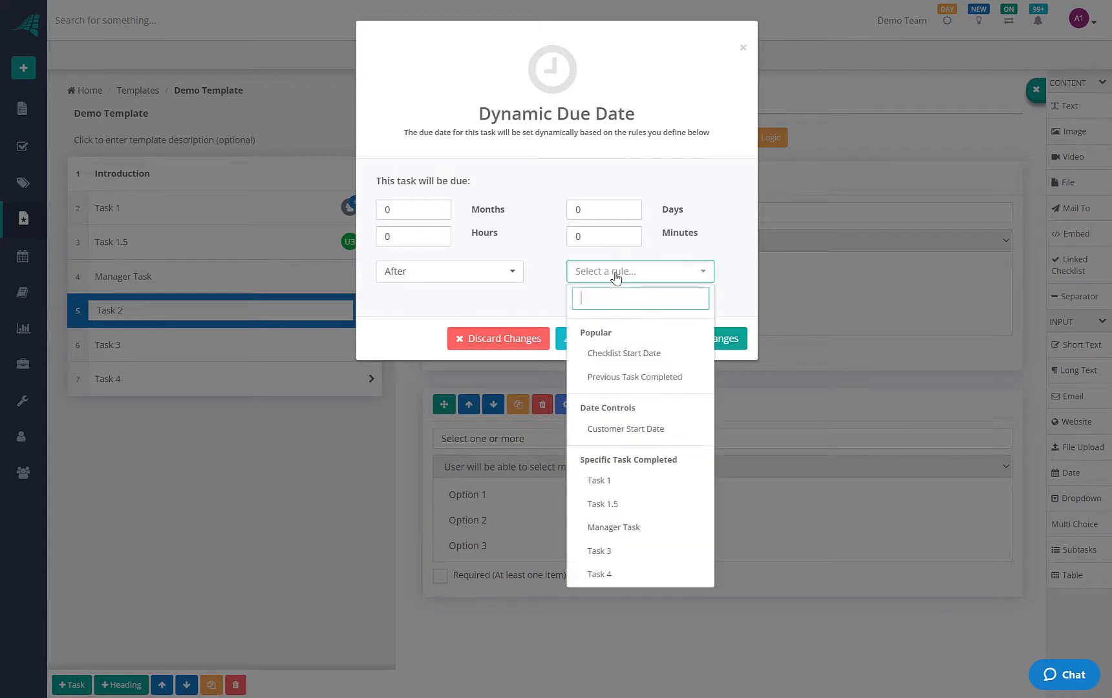
click(628, 355)
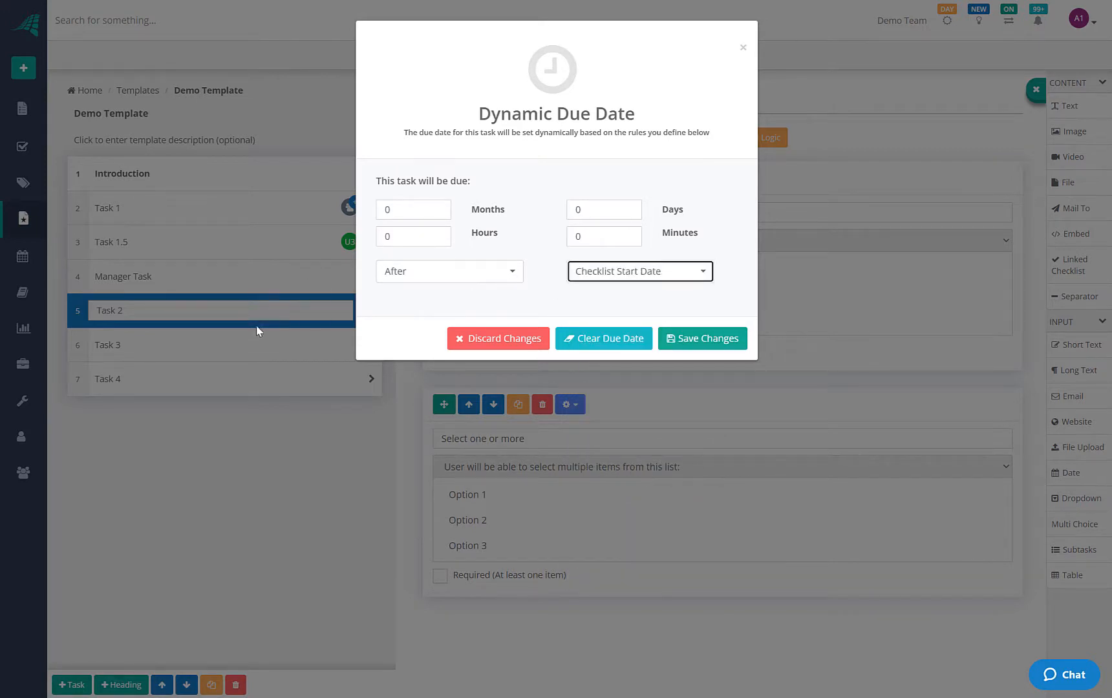
click(396, 236)
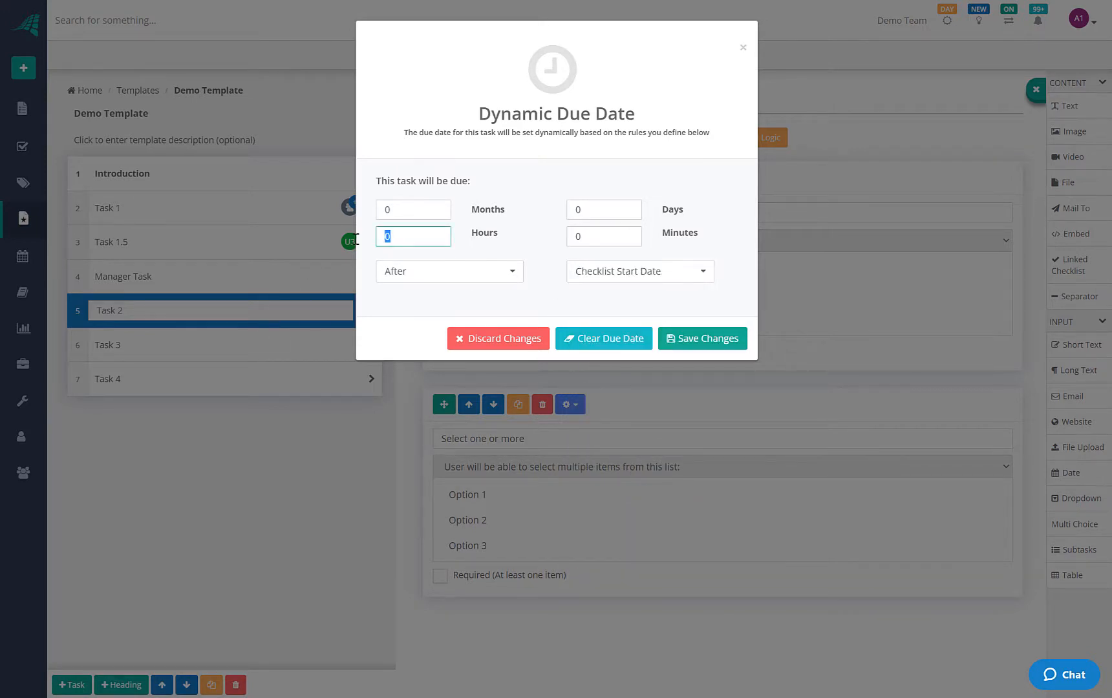
click(685, 344)
Make Task 3 due 1 hour after Task 1 completes and rename it 'Task 3 - 1 Hour after Task 1'
click(321, 345)
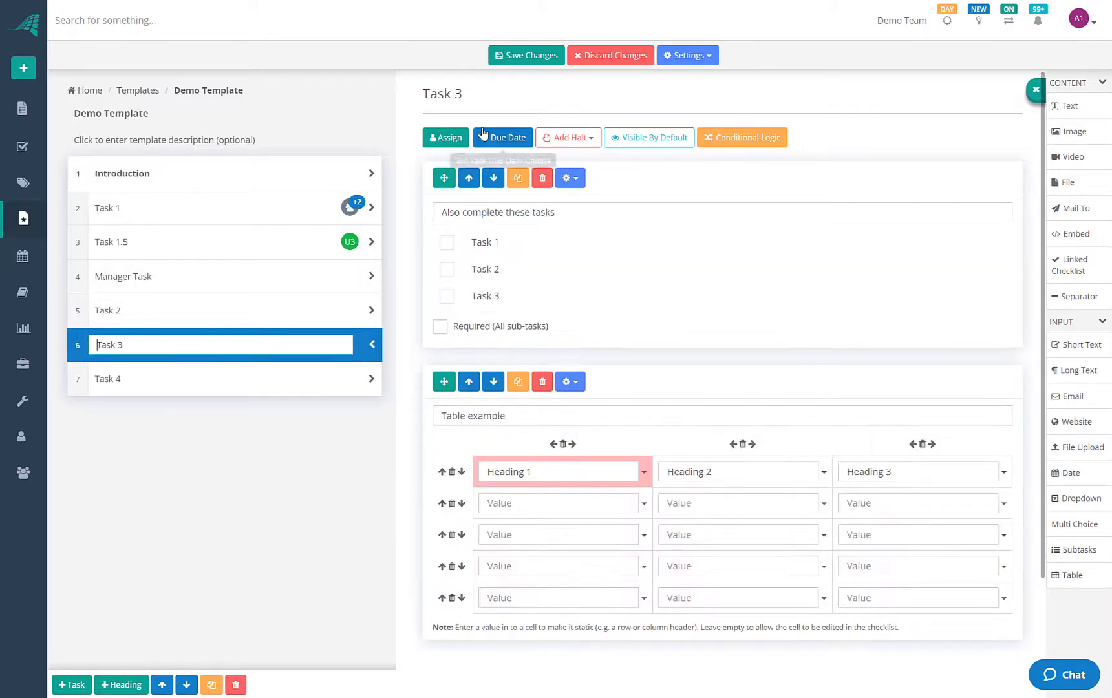
click(490, 139)
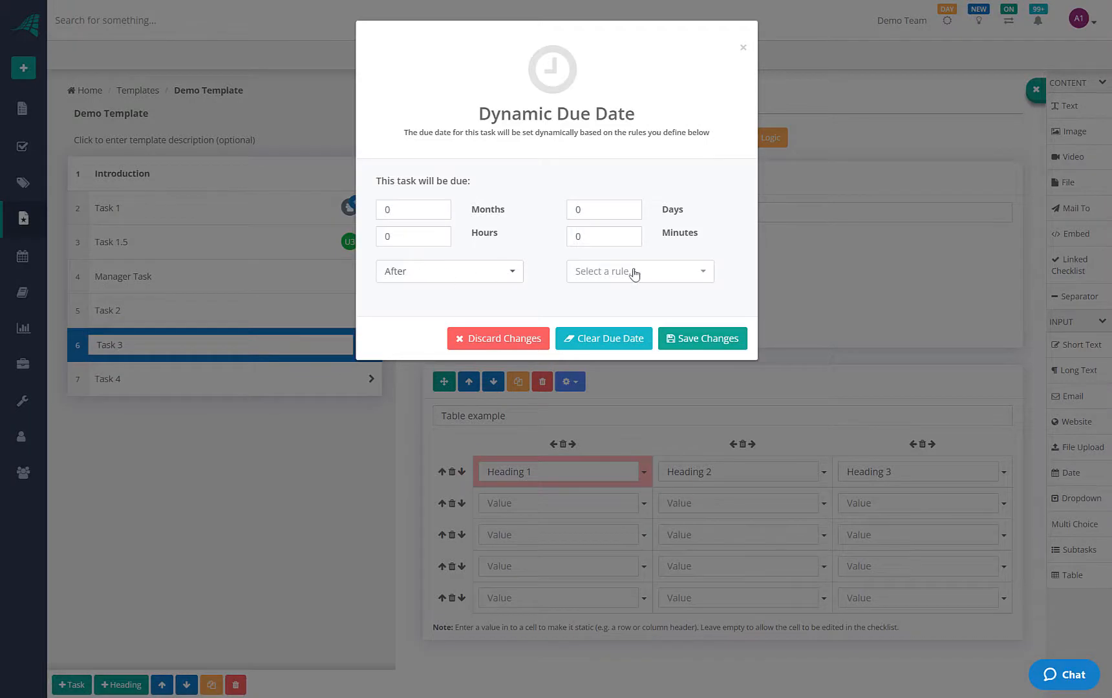
click(421, 236)
text(1)
click(640, 275)
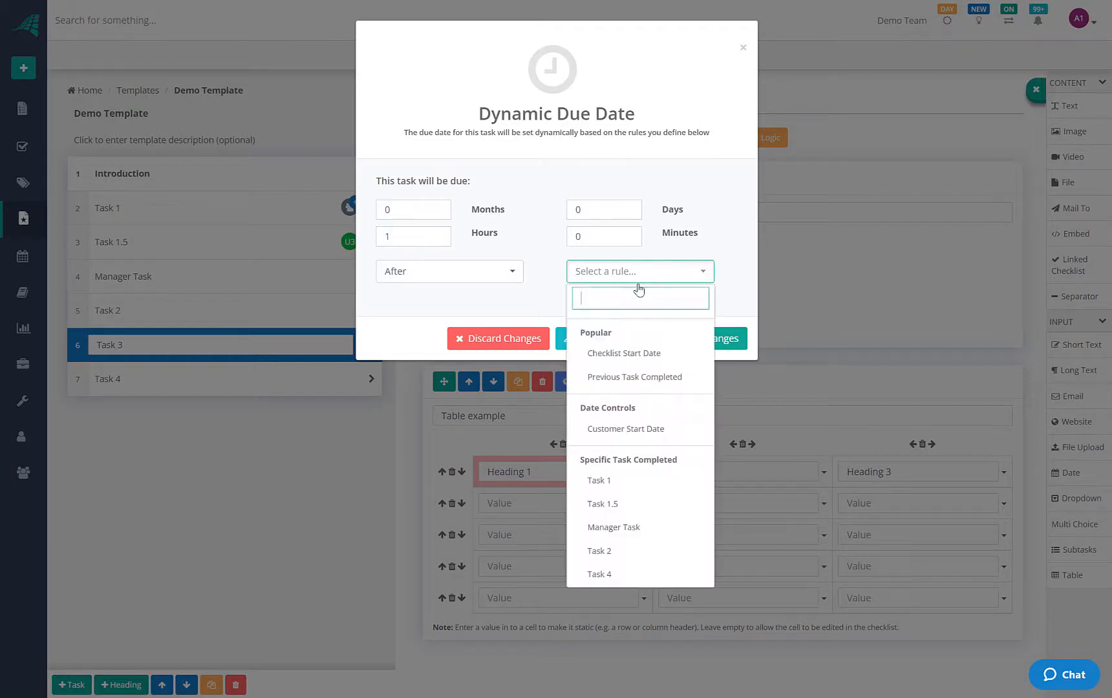
click(618, 482)
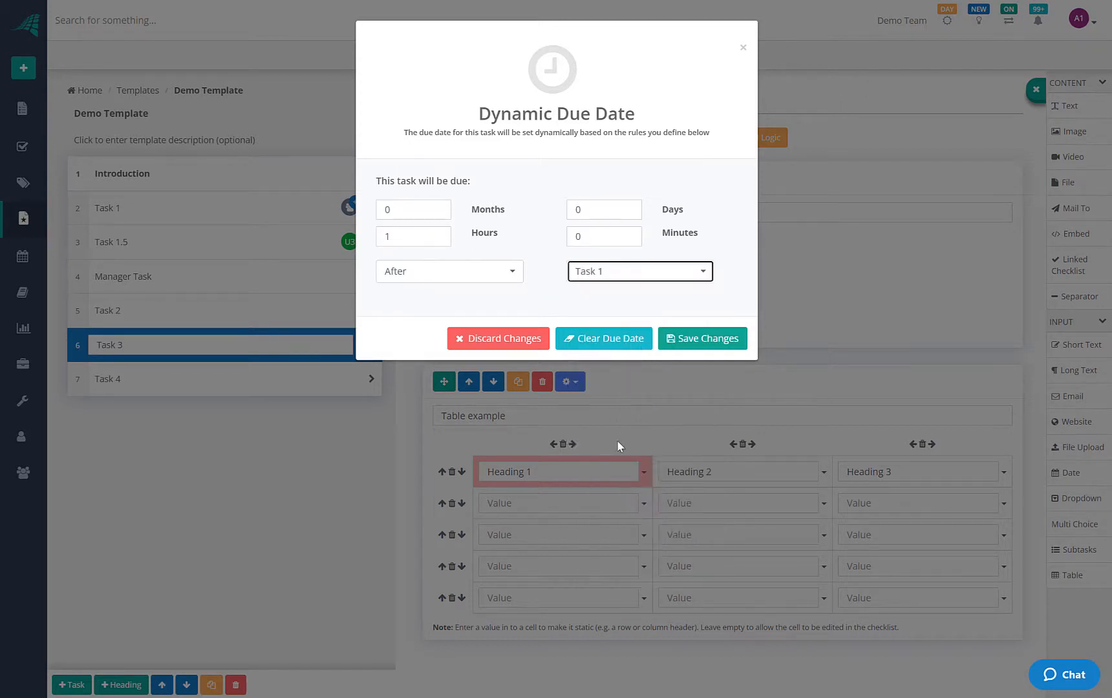
click(743, 339)
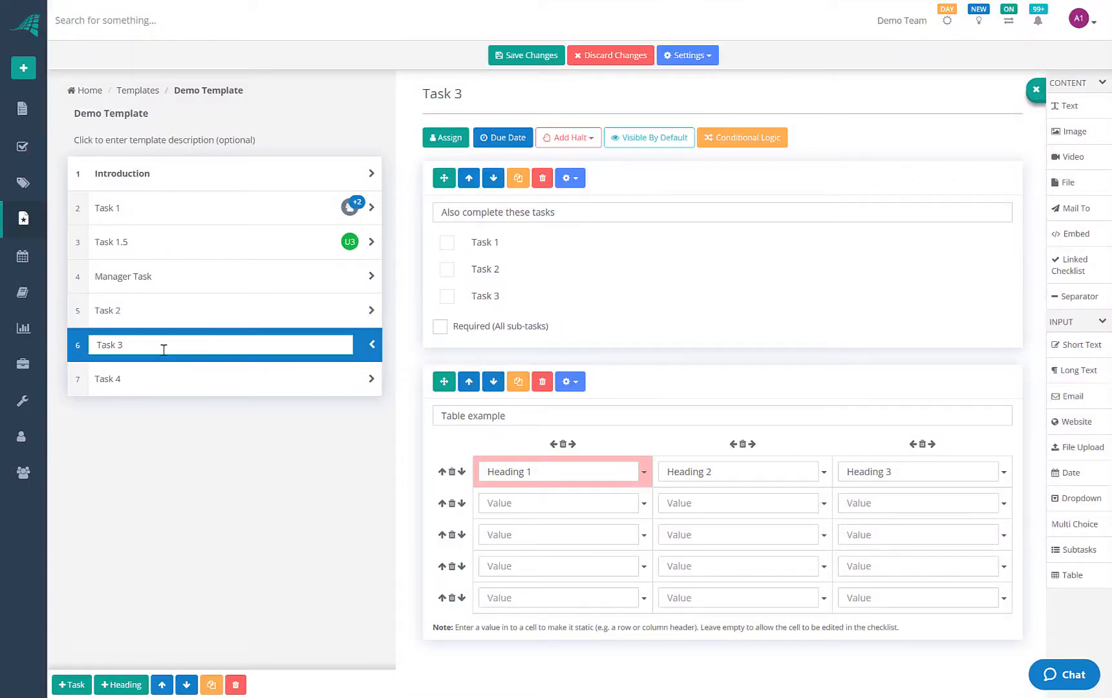
text(Hour after Task 1)
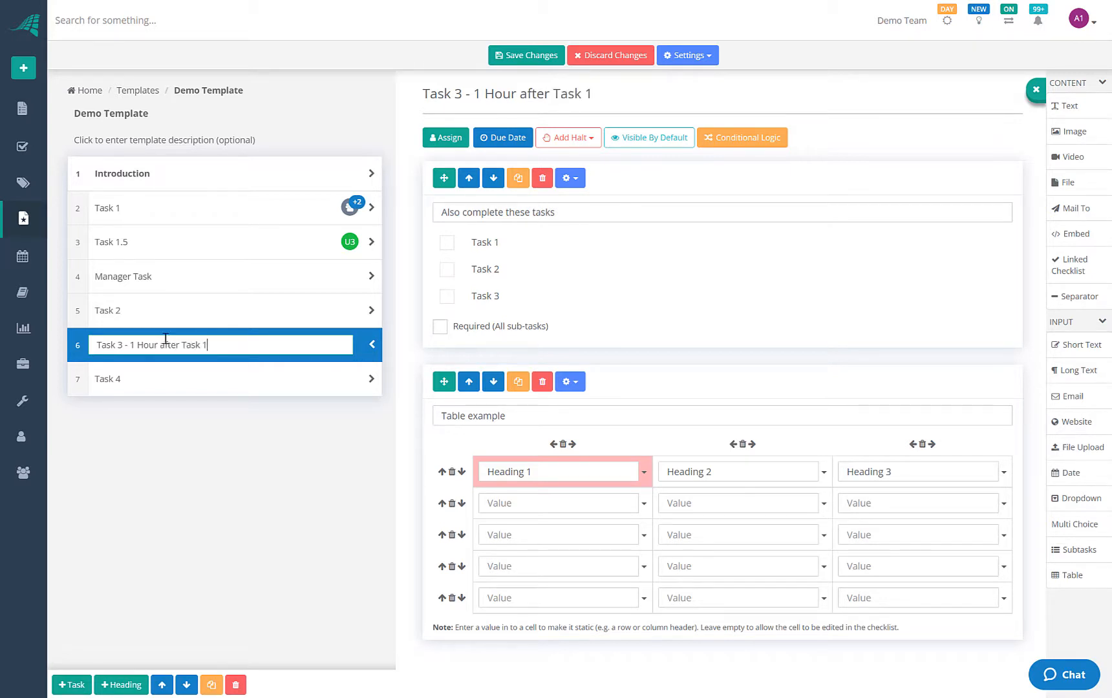
click(186, 379)
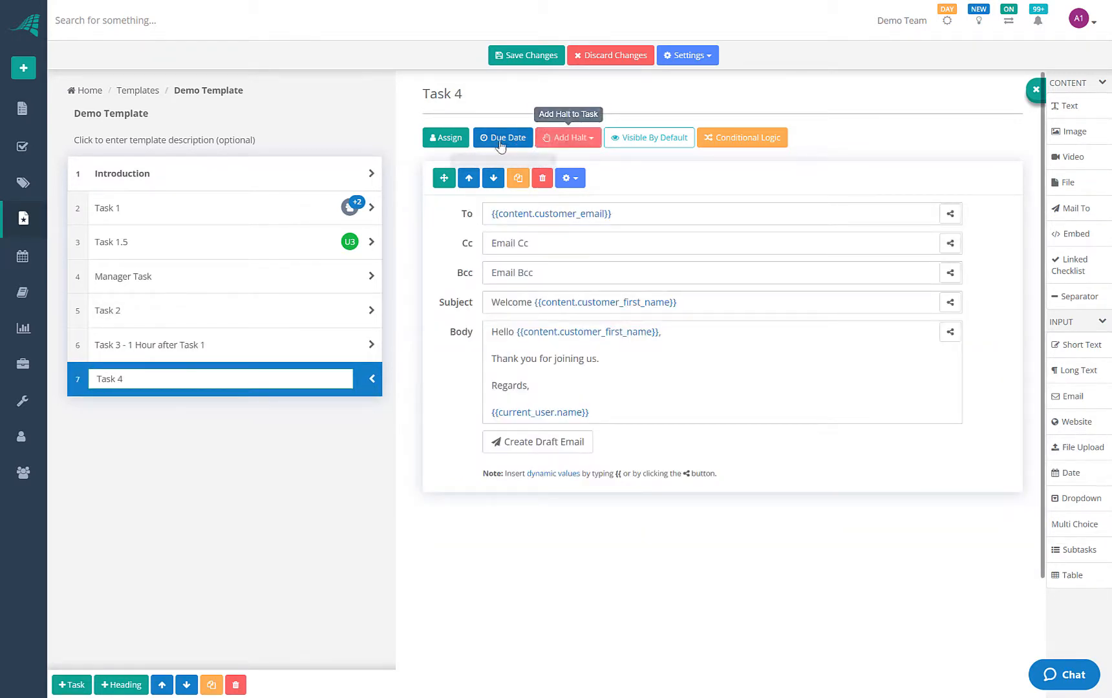
Set Task 4's dynamic due date timing to Before
click(520, 140)
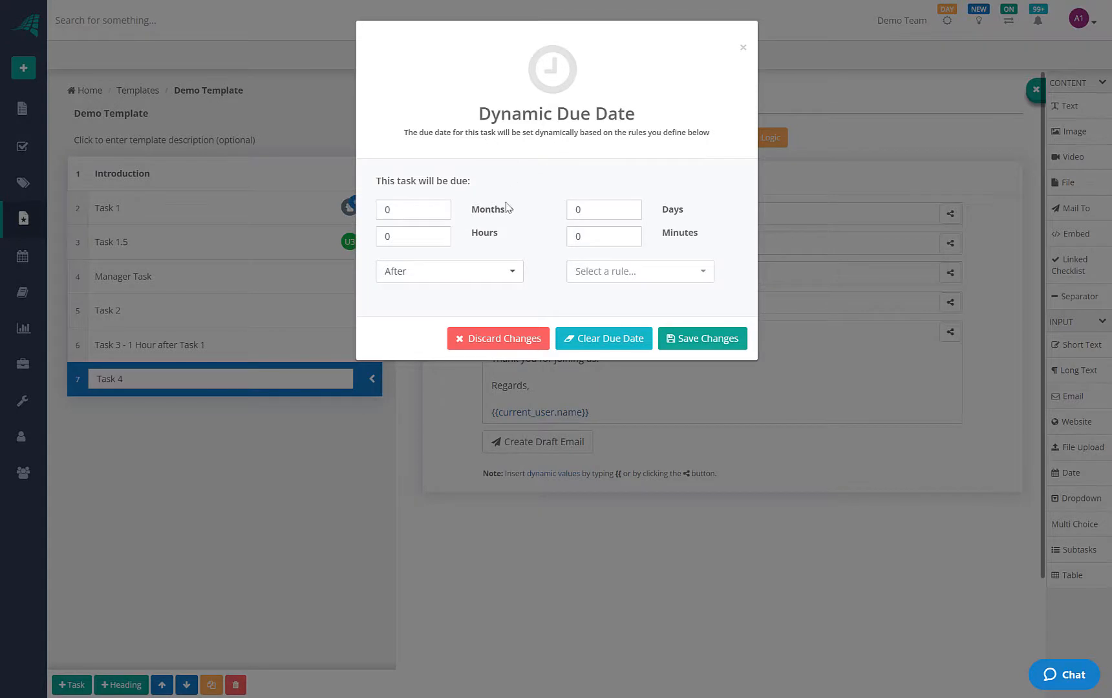
click(666, 275)
click(500, 277)
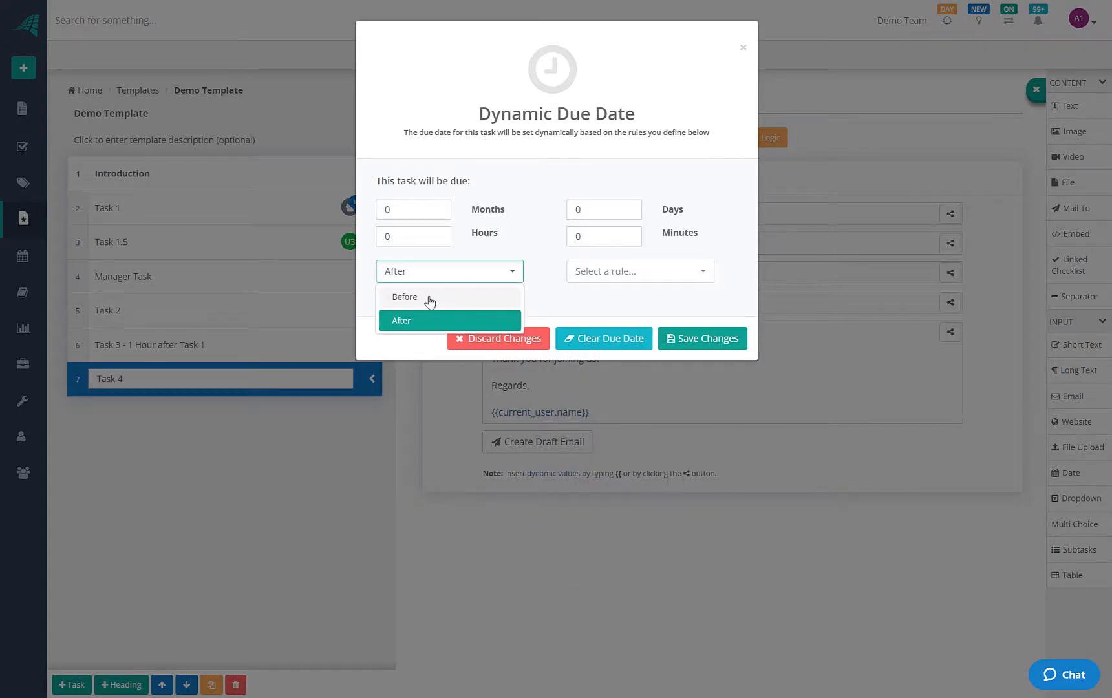
click(427, 298)
click(604, 273)
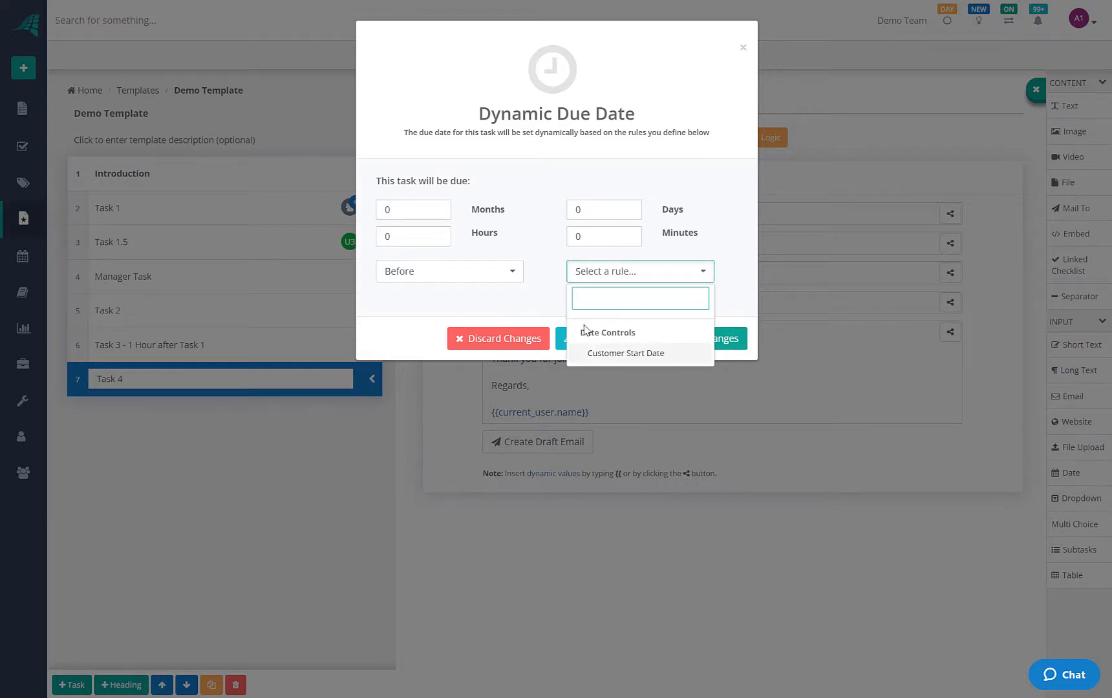
click(484, 278)
click(429, 316)
click(630, 269)
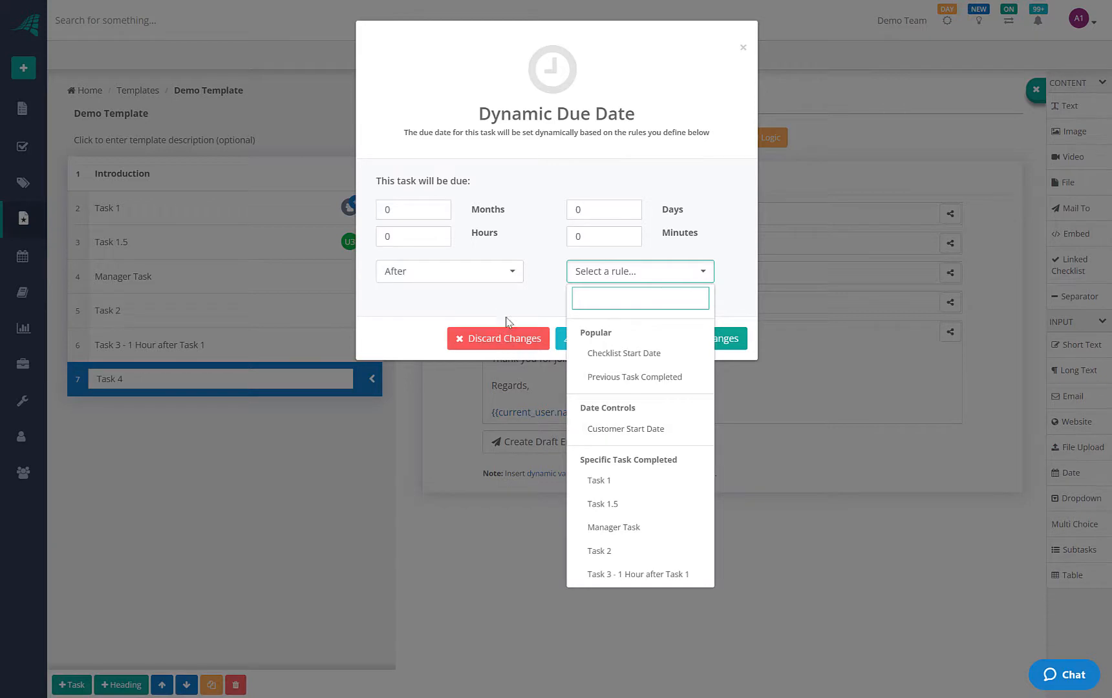
click(508, 275)
click(408, 296)
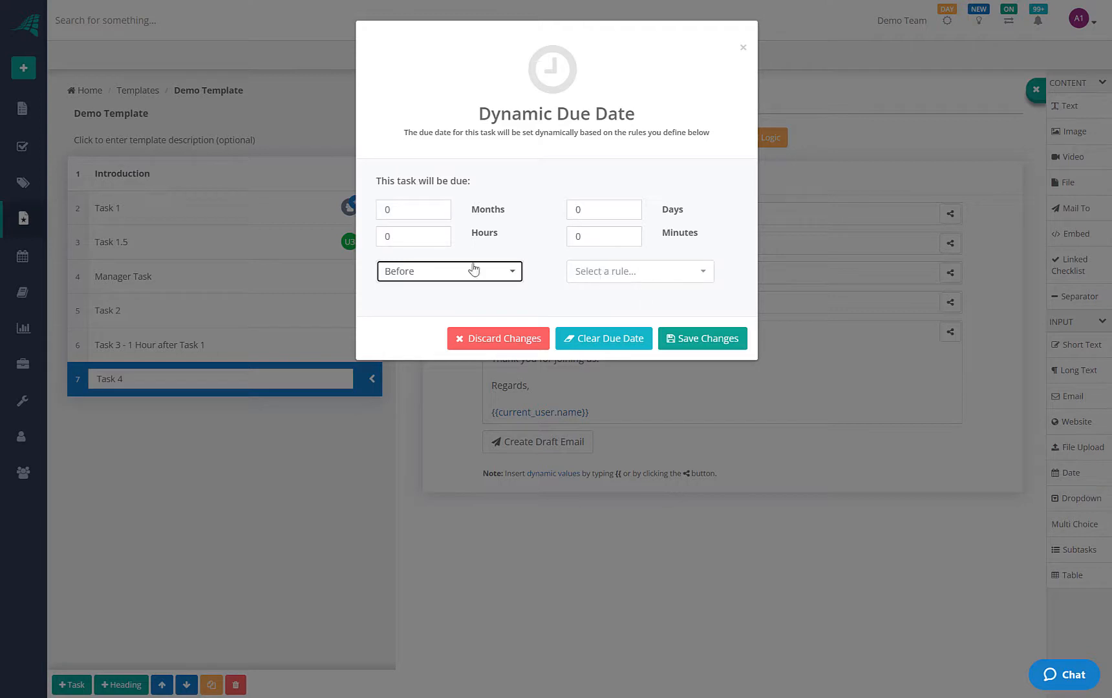
Base Task 4's due date on the Customer Start Date with 7 days
click(639, 274)
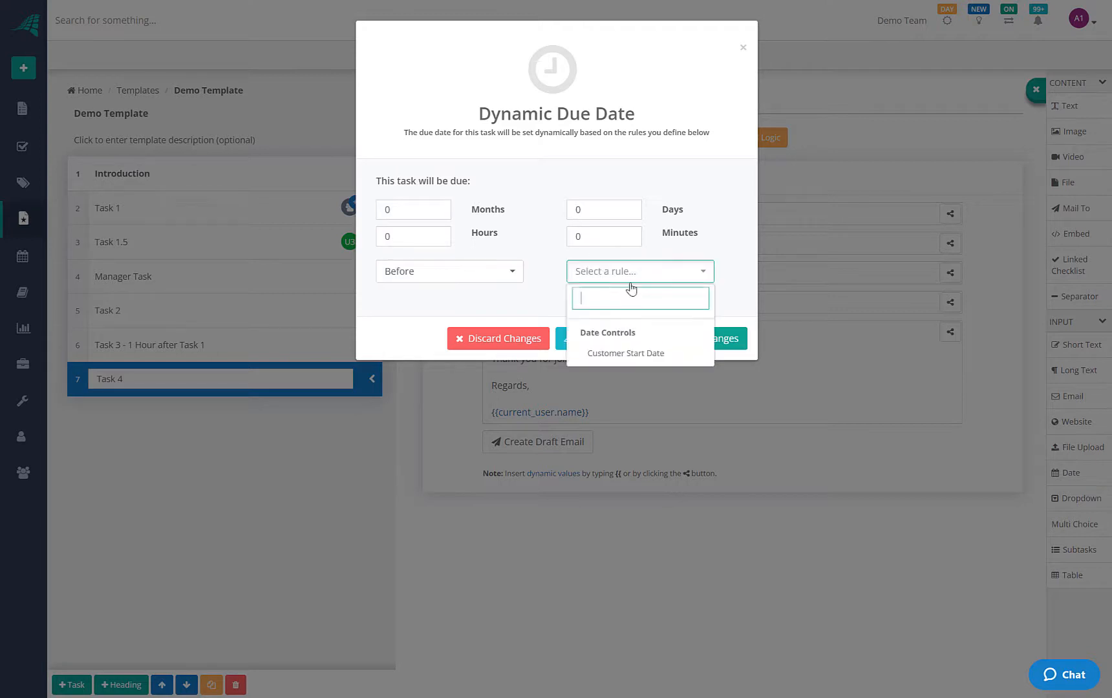
click(630, 354)
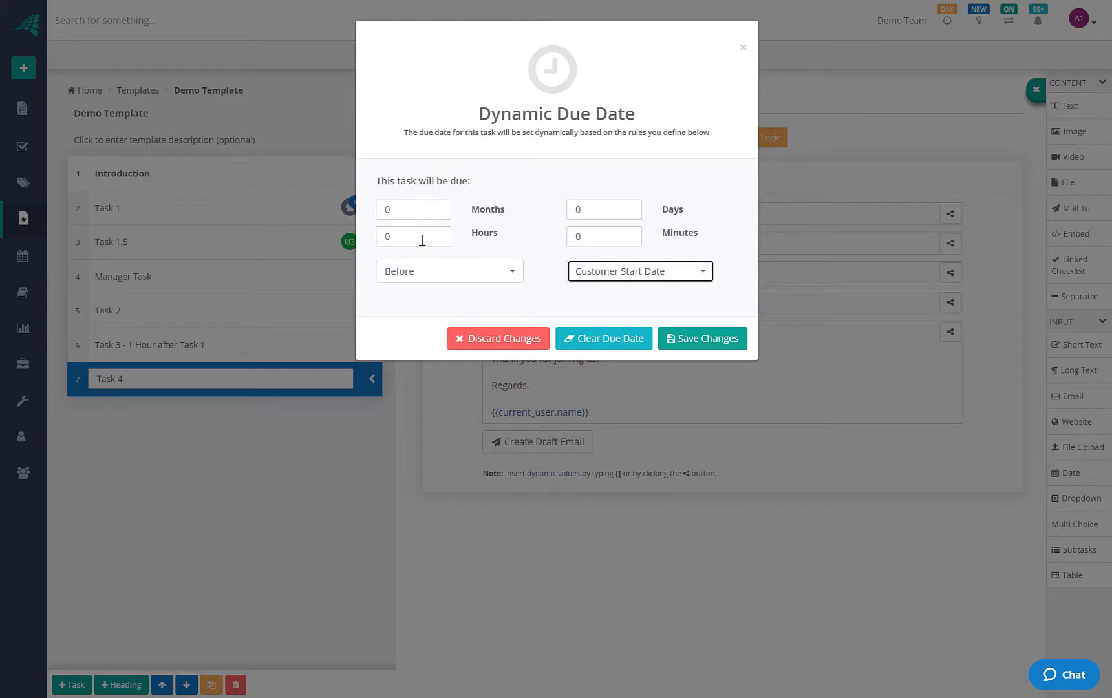
click(602, 213)
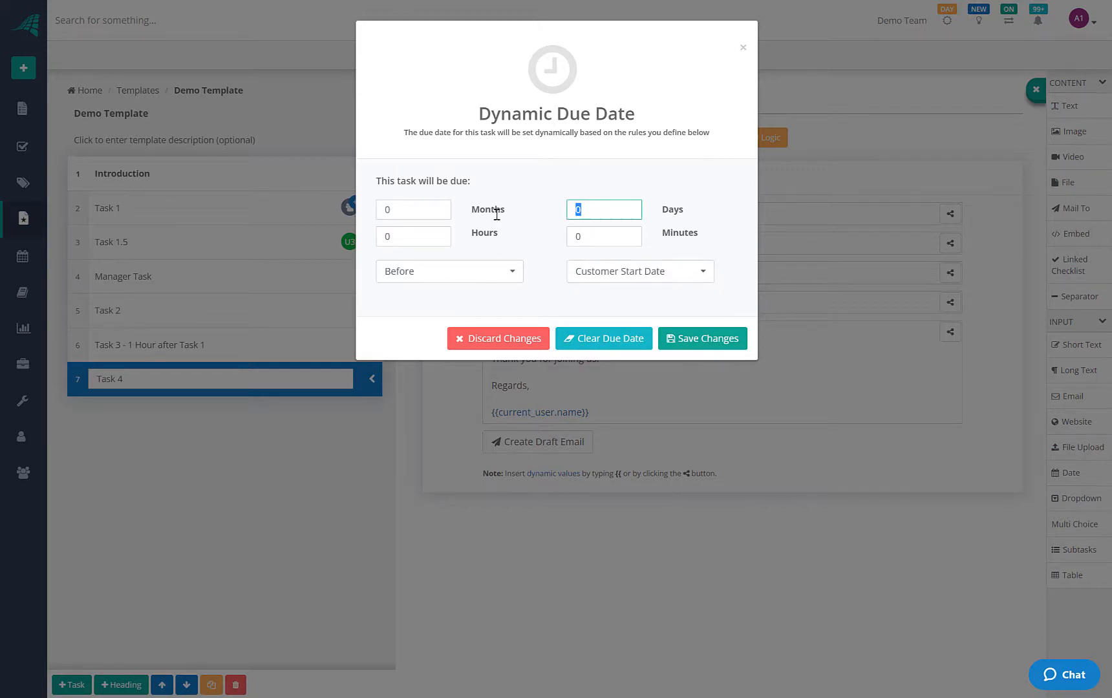
text(7)
Save Task 4's due date and rename it 'Task 4 - 7 days before customer start date'
click(700, 338)
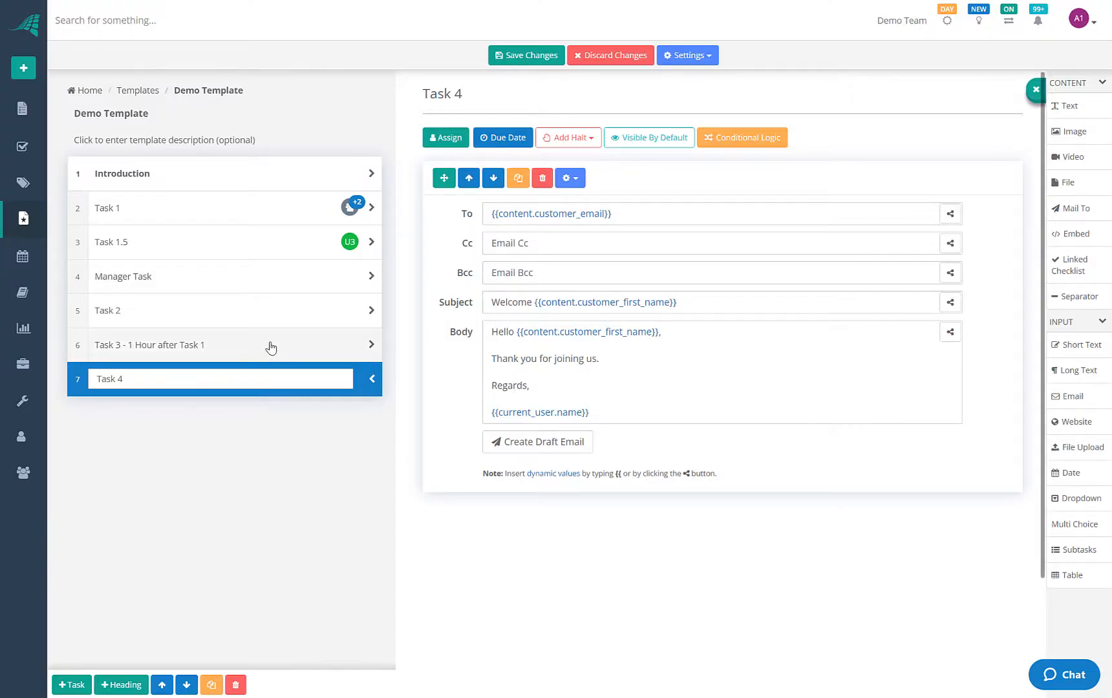
click(176, 380)
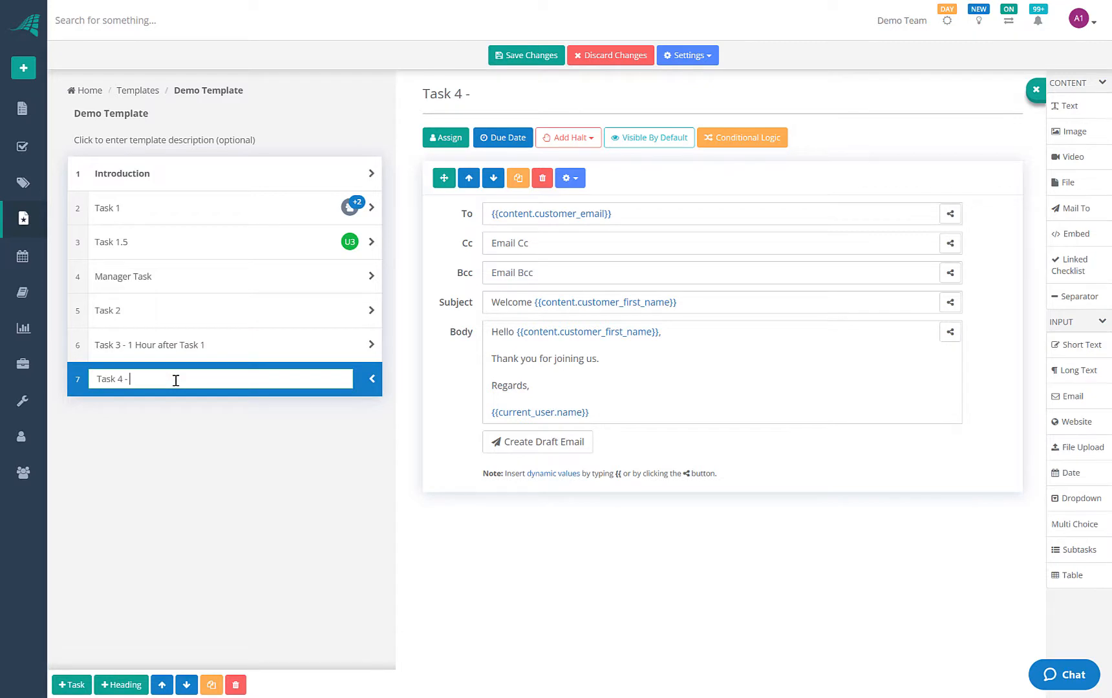
text(days before )
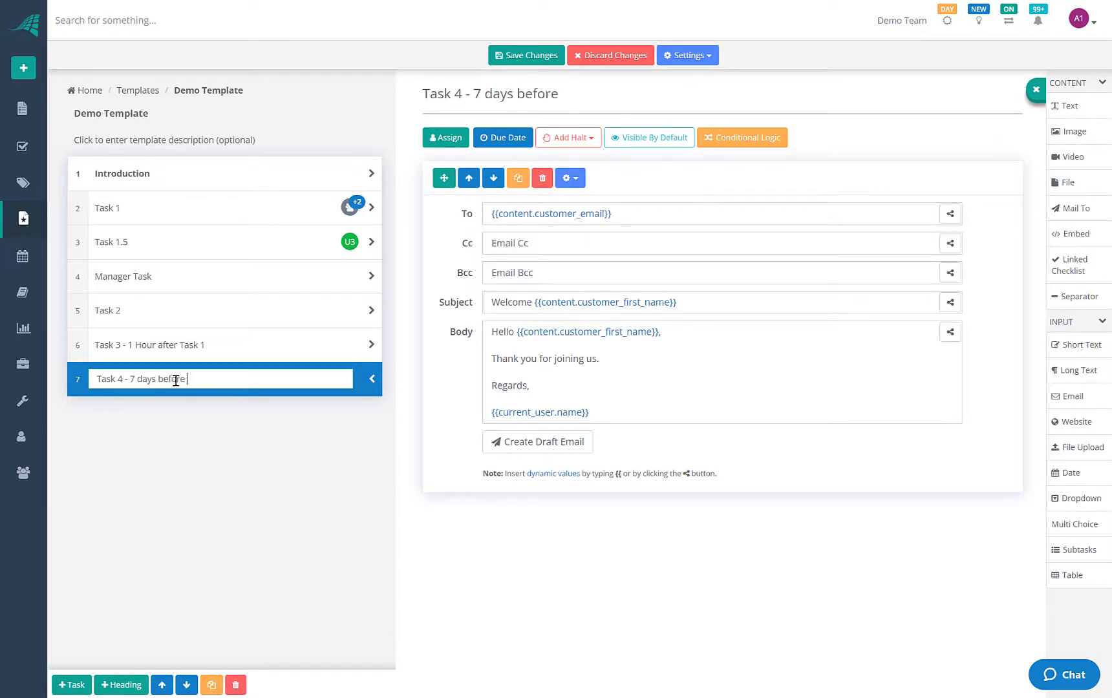
text(customer start date)
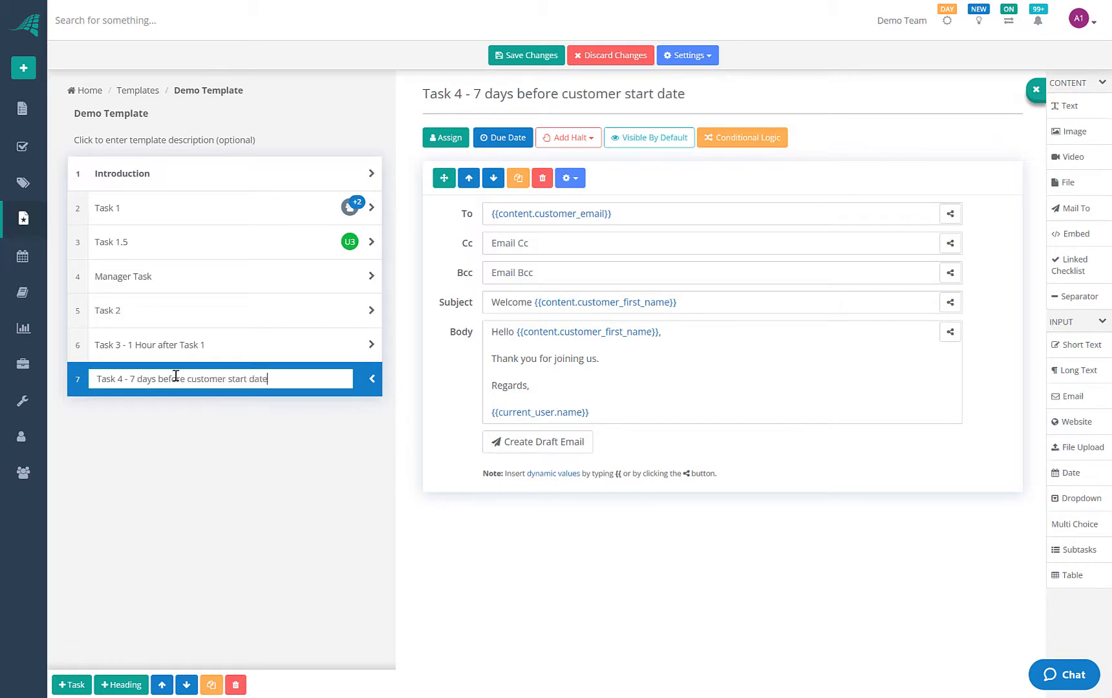
Review the tasks, then save the Demo Template as a new version
click(223, 309)
click(249, 268)
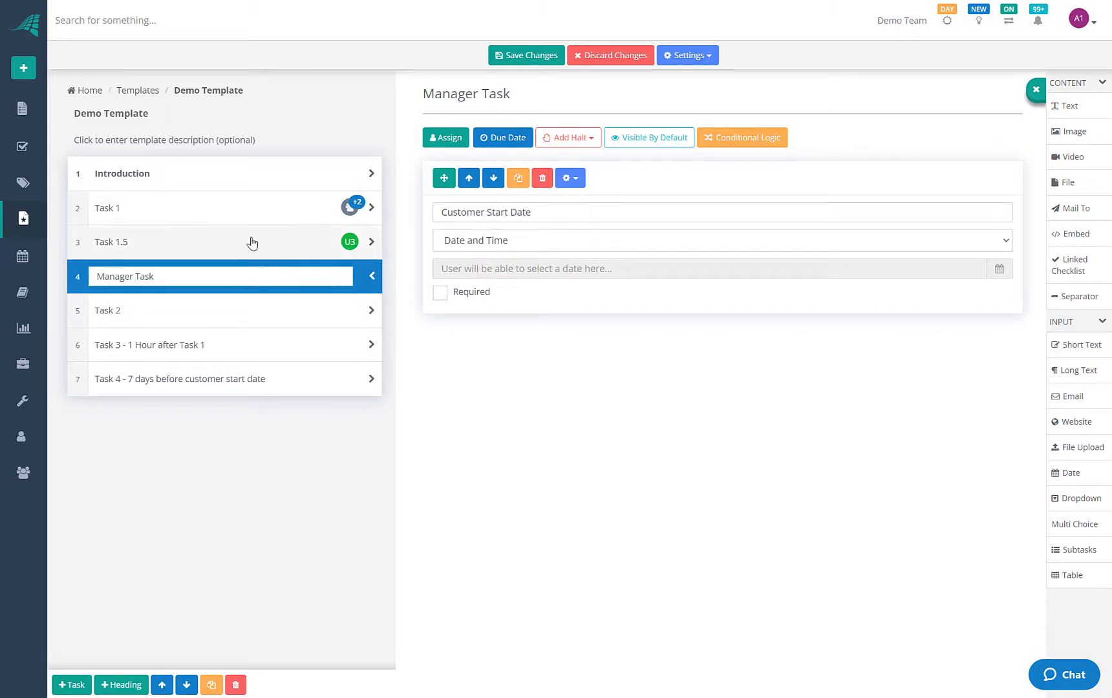
click(252, 242)
click(258, 282)
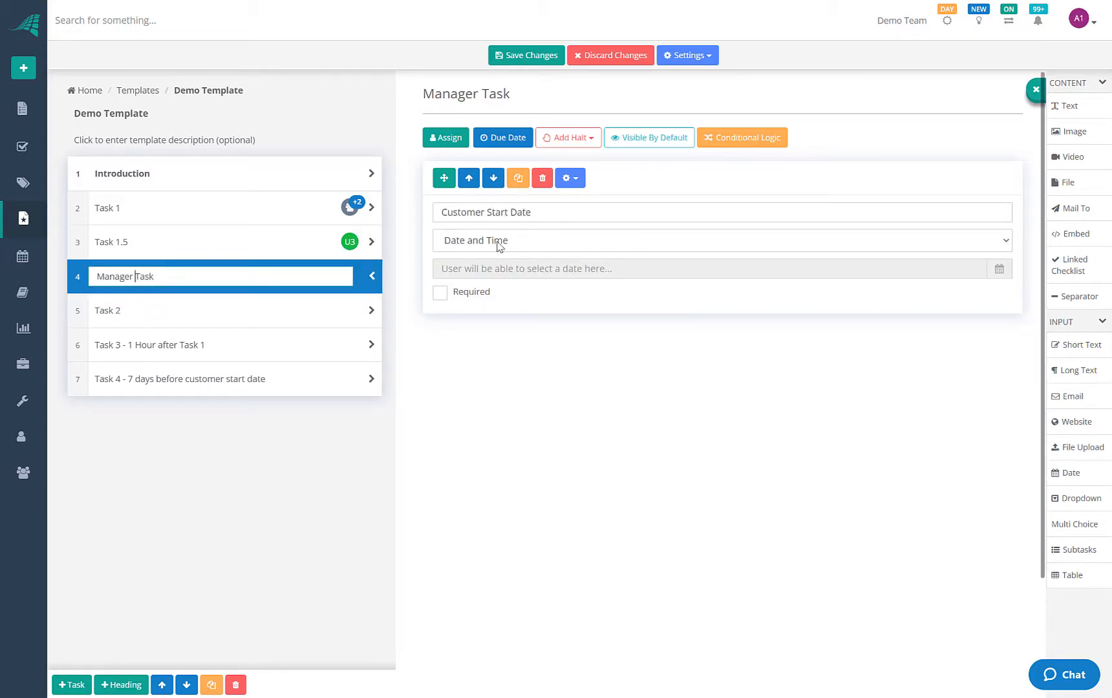
click(219, 310)
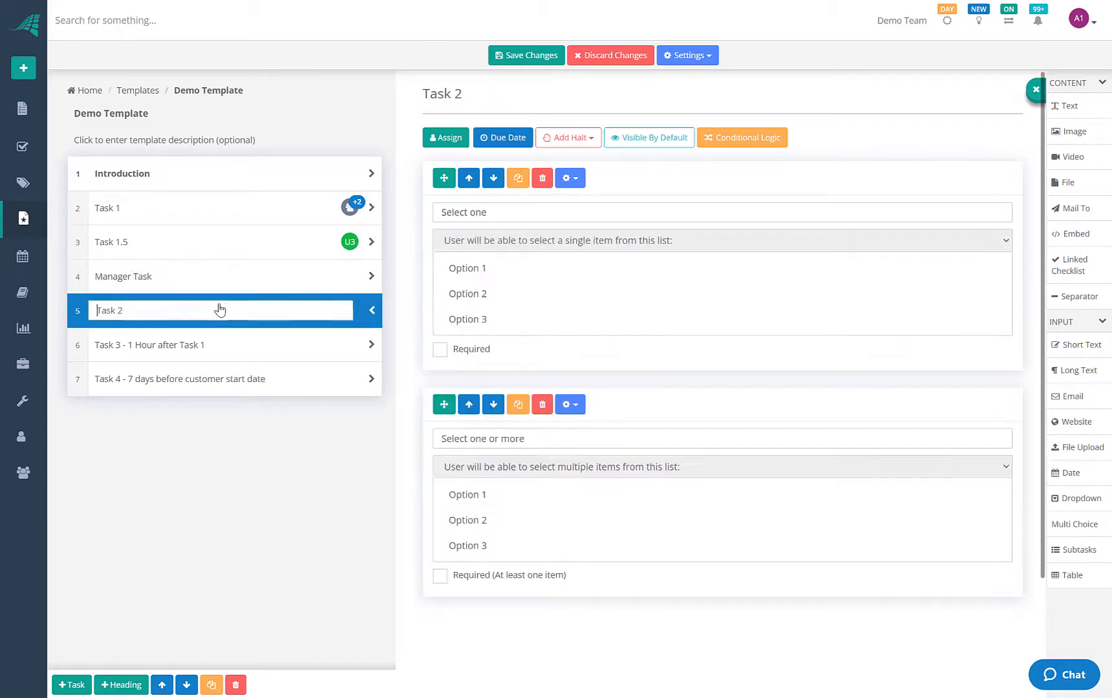
click(528, 56)
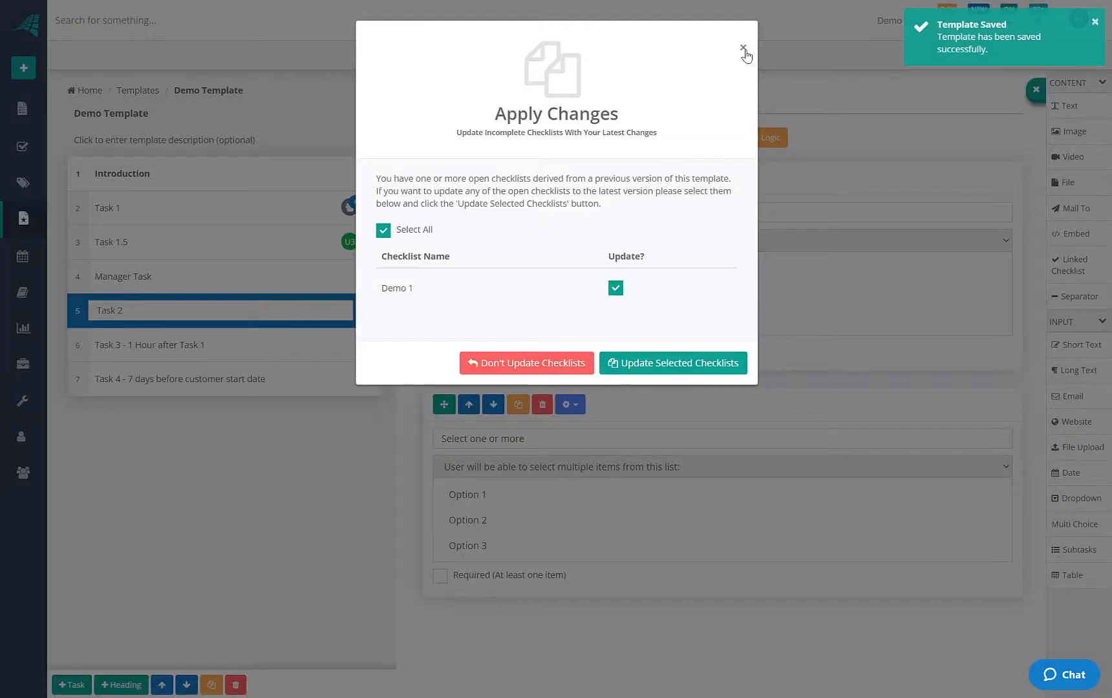
triple_click(406, 289)
click(407, 289)
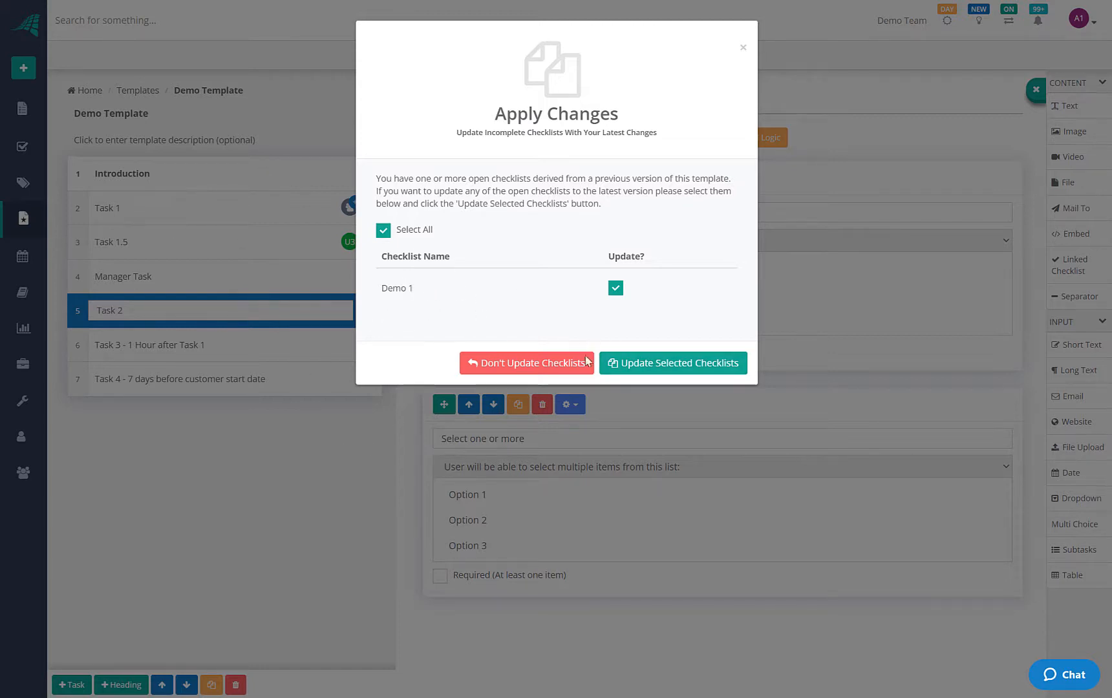
Skip updating Demo 1 and start a new checklist from the Demo Template
click(528, 364)
click(33, 74)
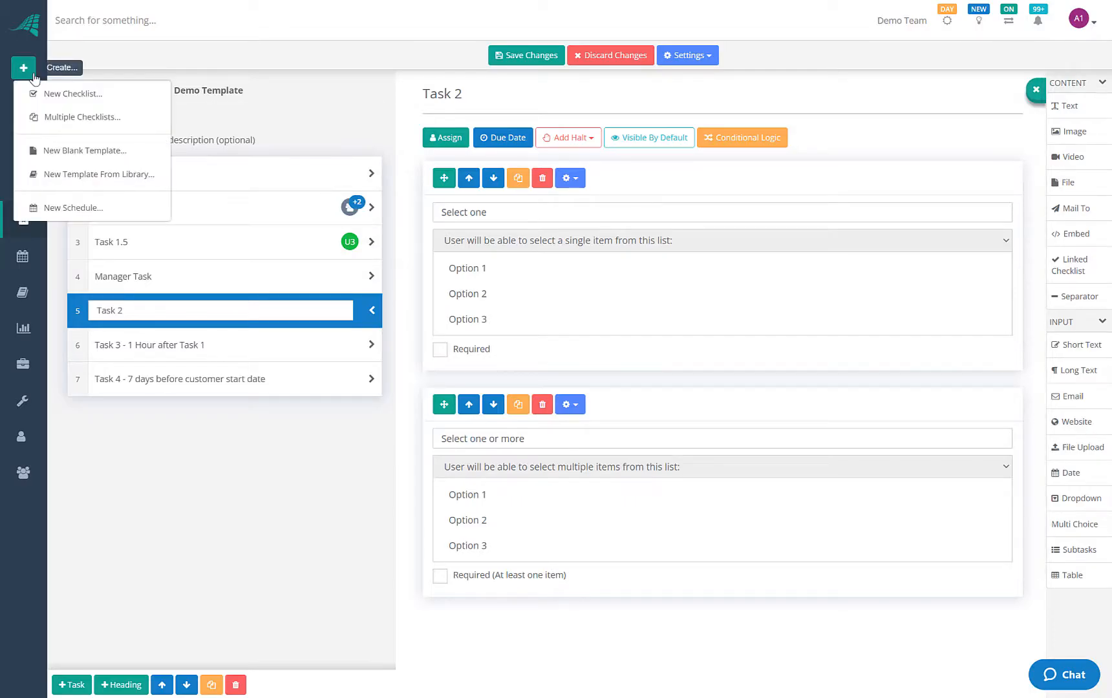
click(68, 94)
click(461, 202)
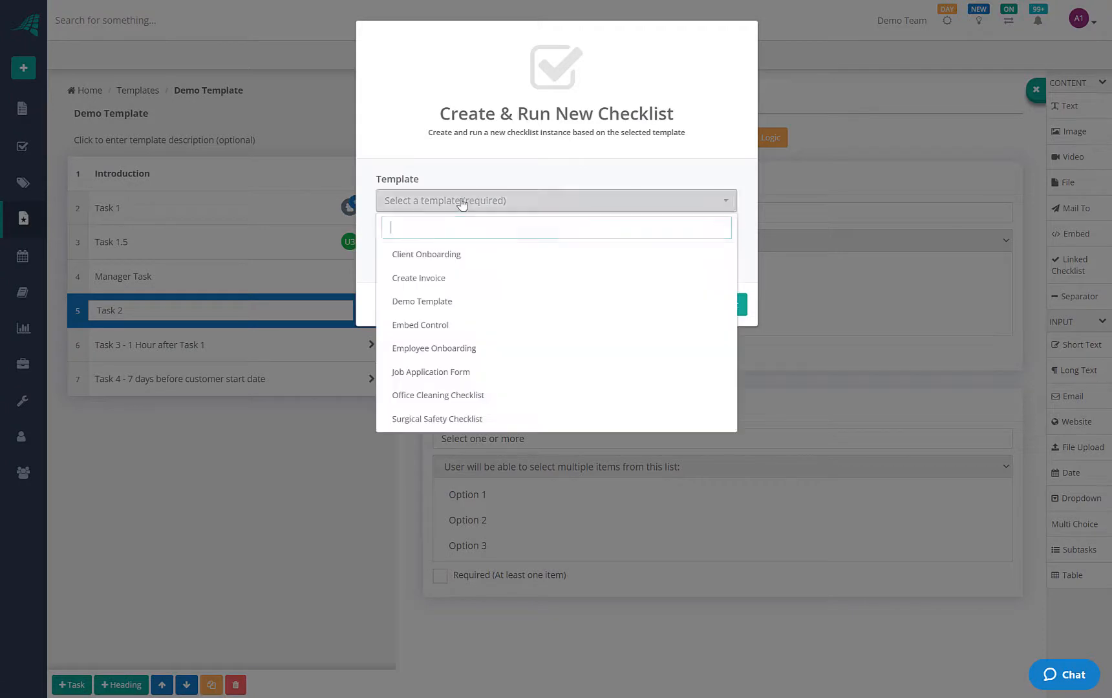
click(431, 309)
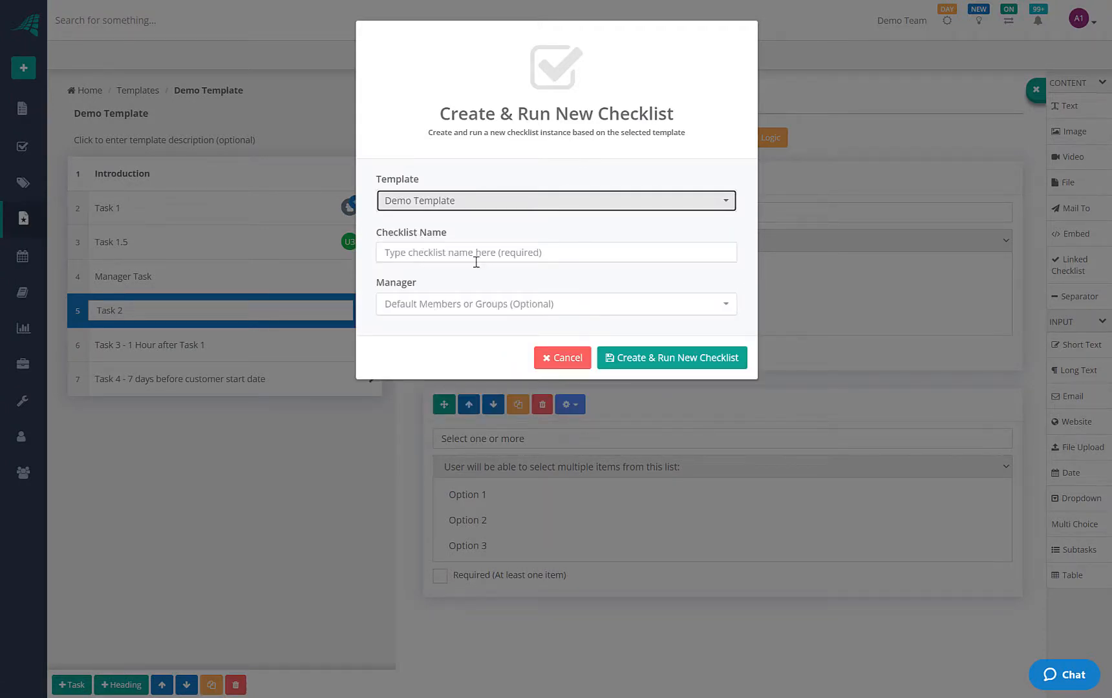
Name the checklist Demo 2, make the admin user its manager, and create and run it
click(433, 252)
text(Demo 2)
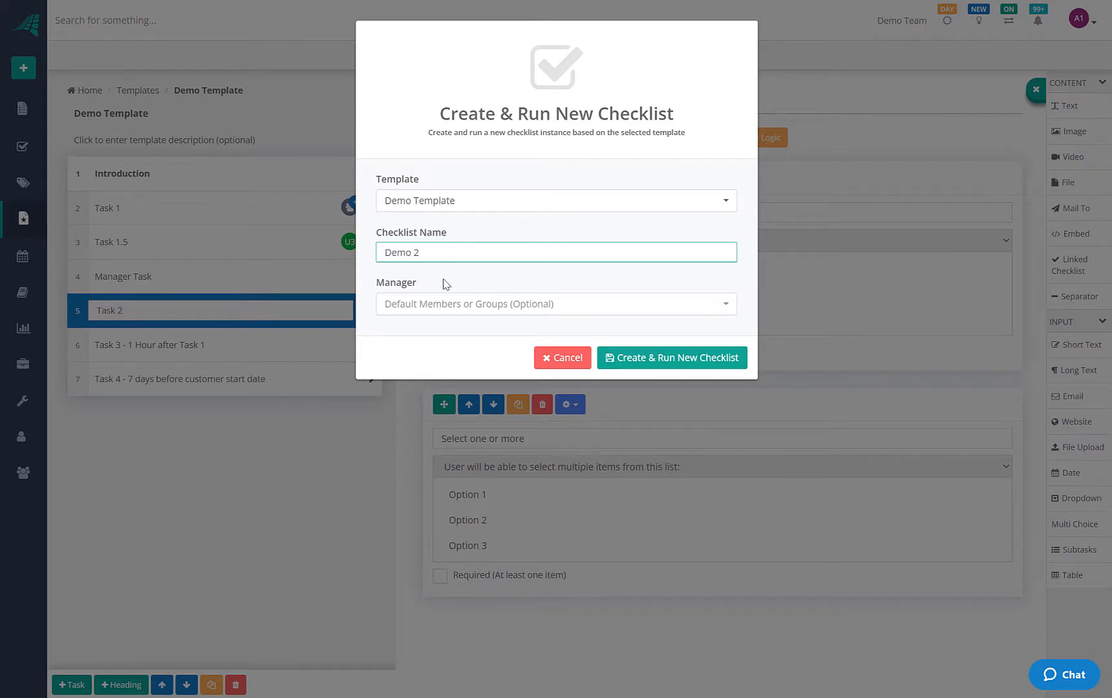
click(427, 302)
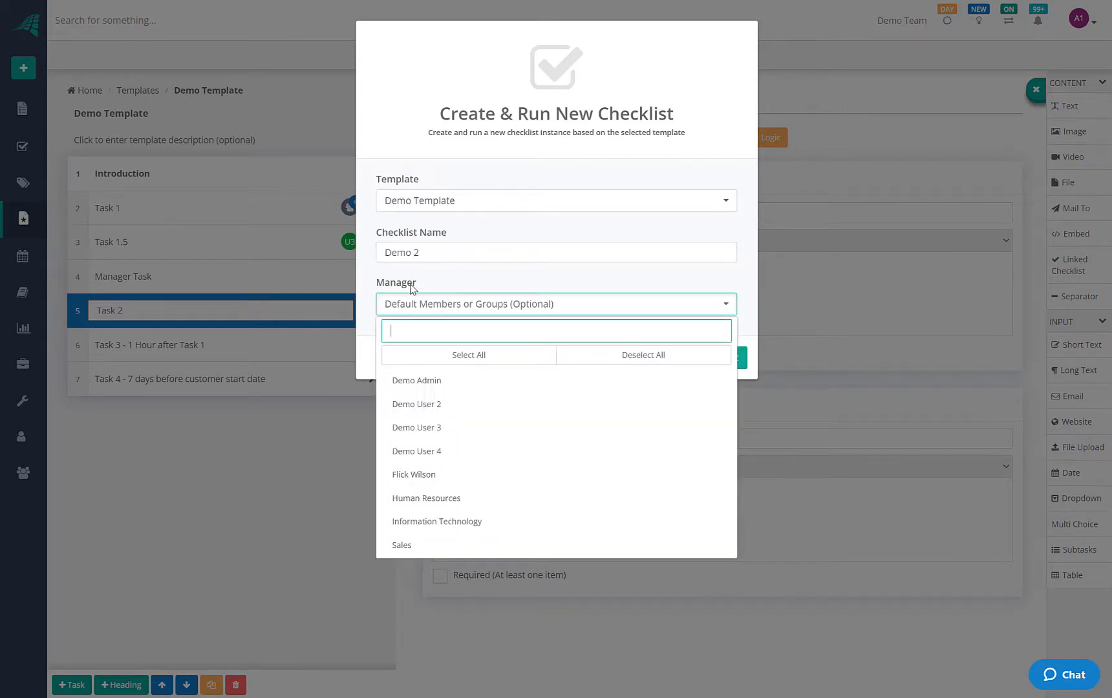
click(504, 278)
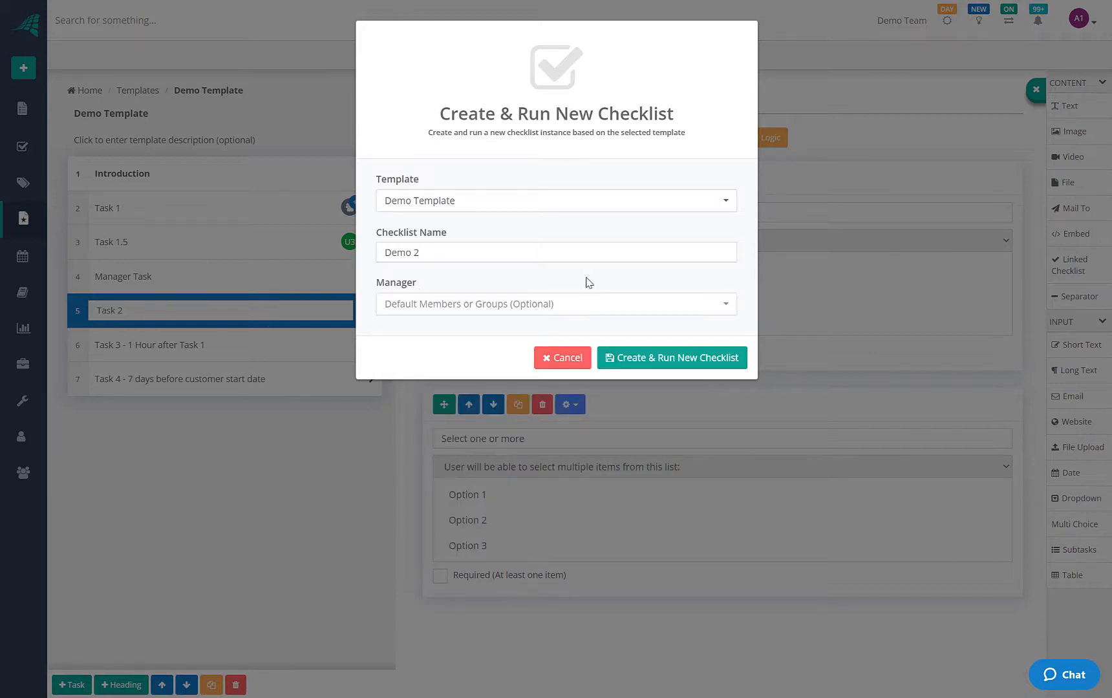
click(481, 305)
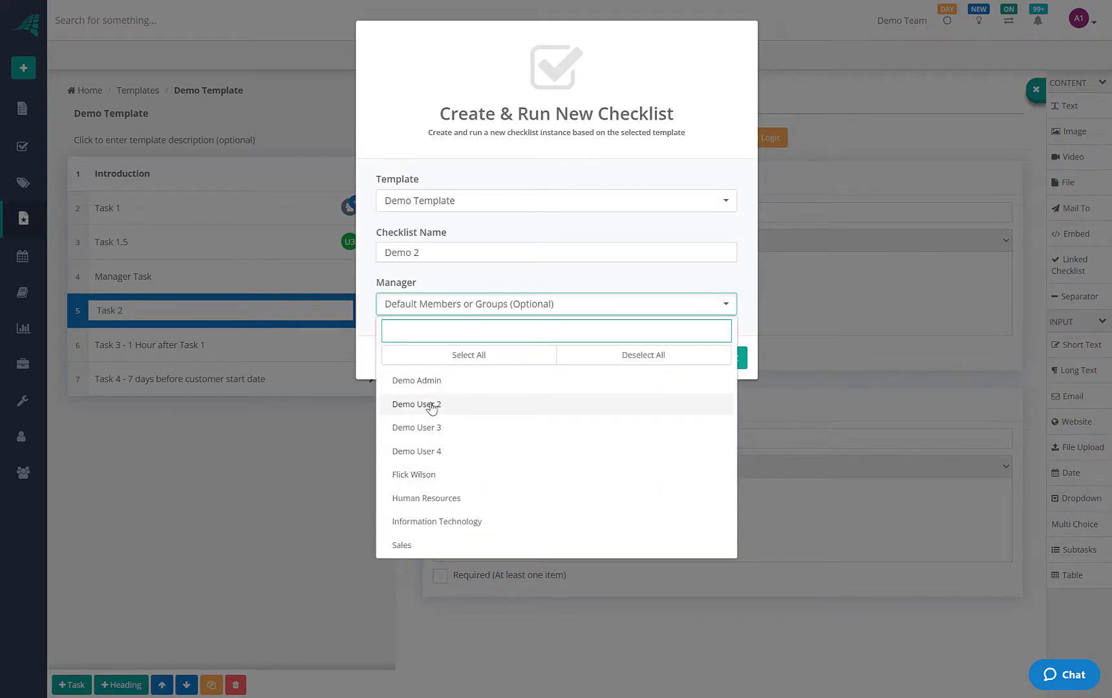
click(432, 381)
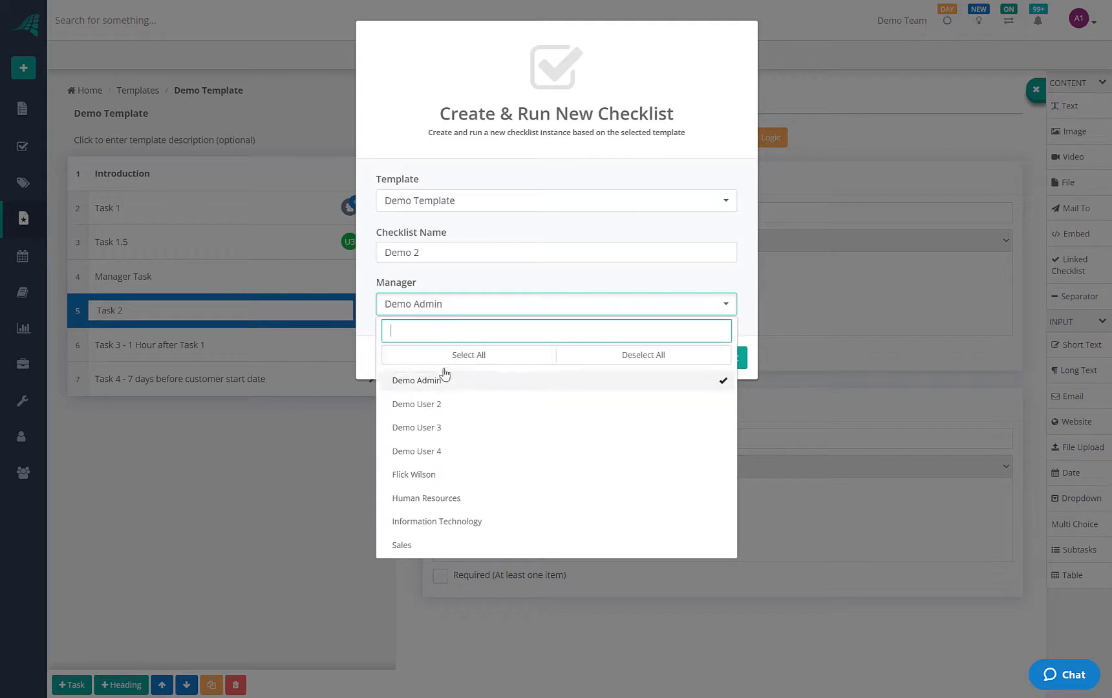
click(470, 282)
click(646, 363)
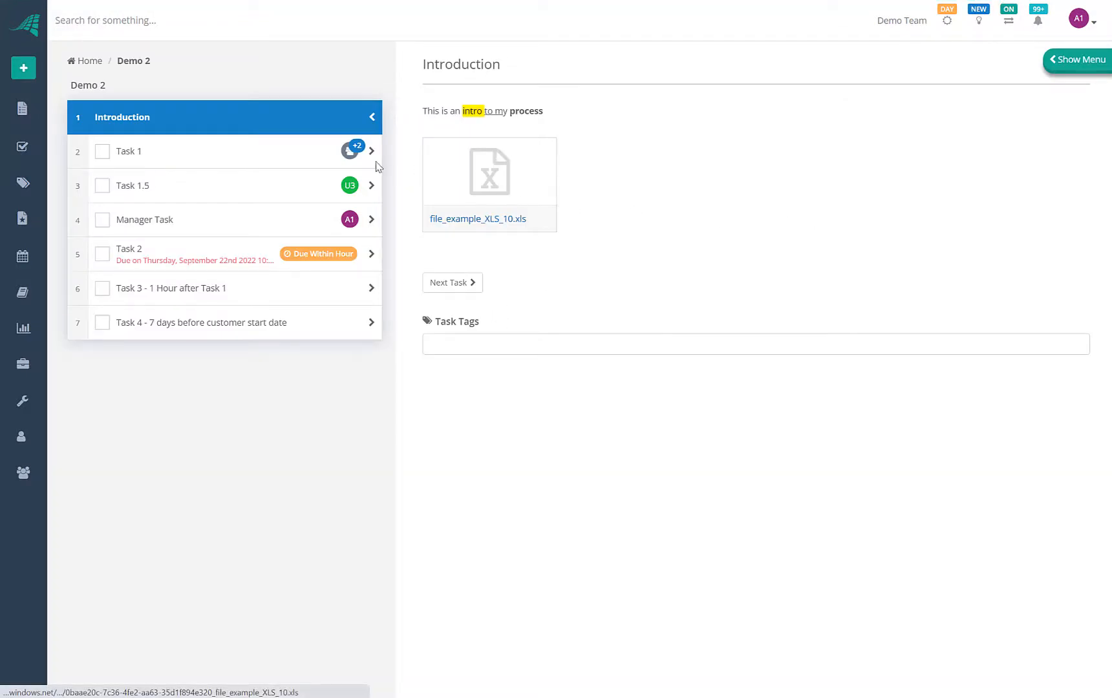
Open Demo 2's Manager Task, showing its empty Customer Start Date field
mouse_move(358, 155)
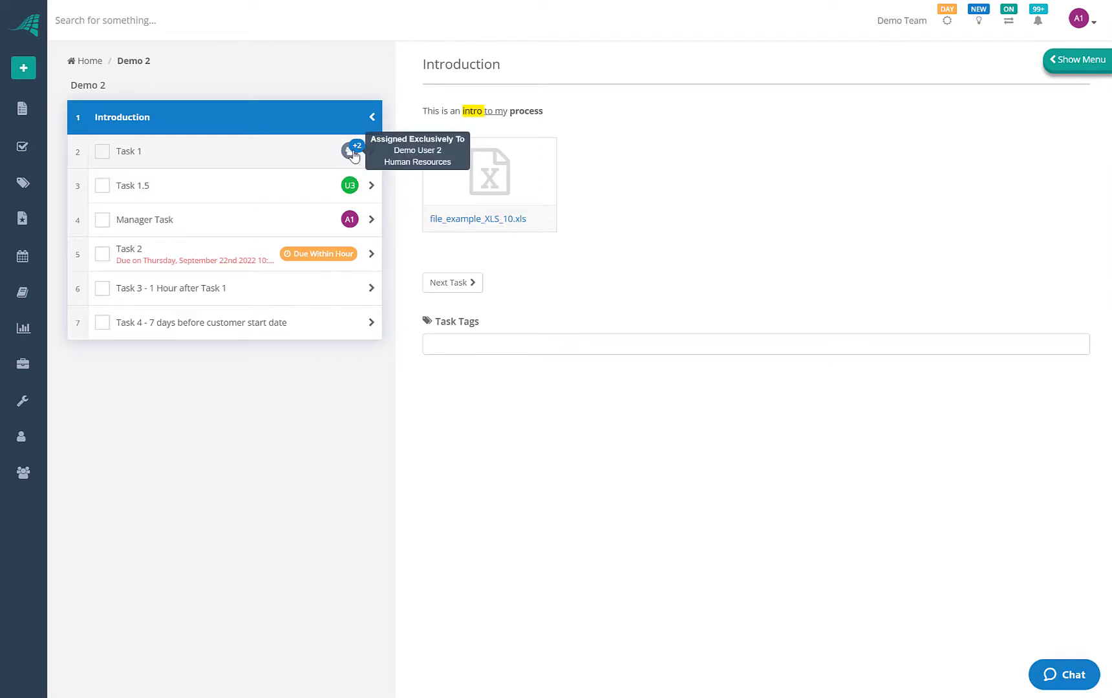
mouse_move(352, 191)
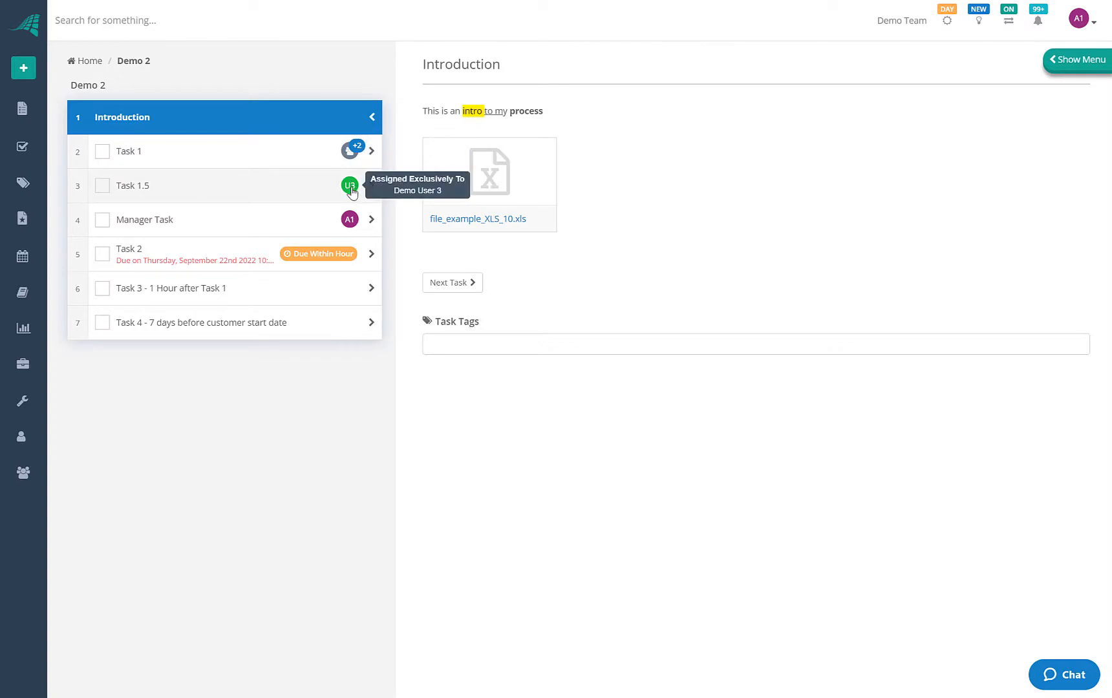
mouse_move(350, 228)
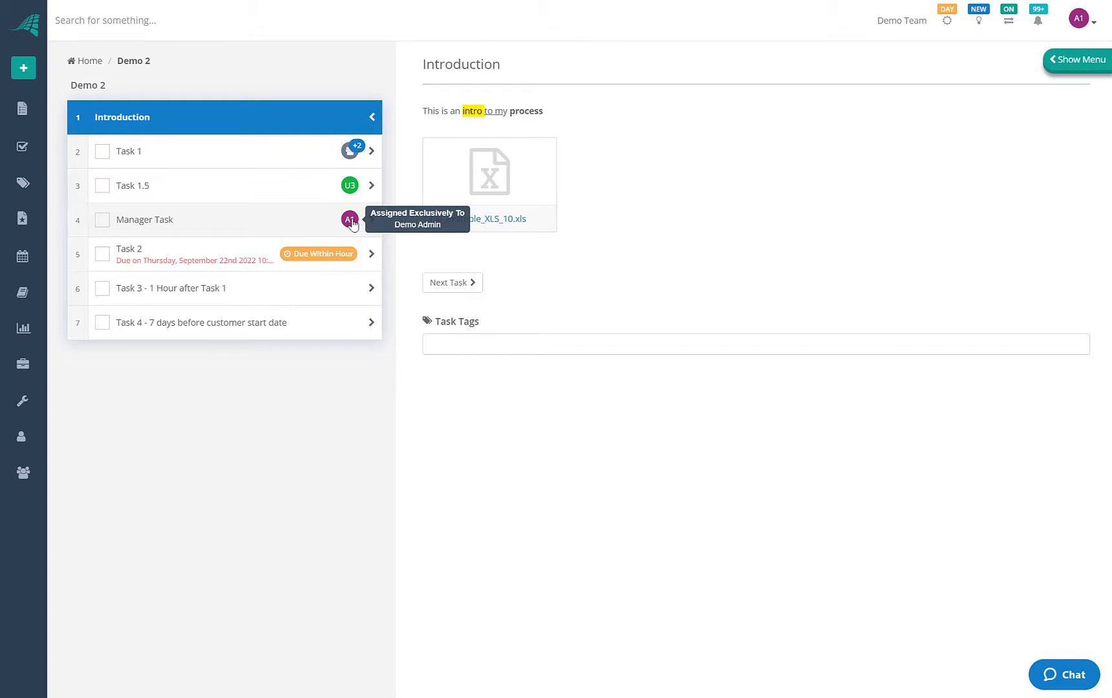
click(307, 225)
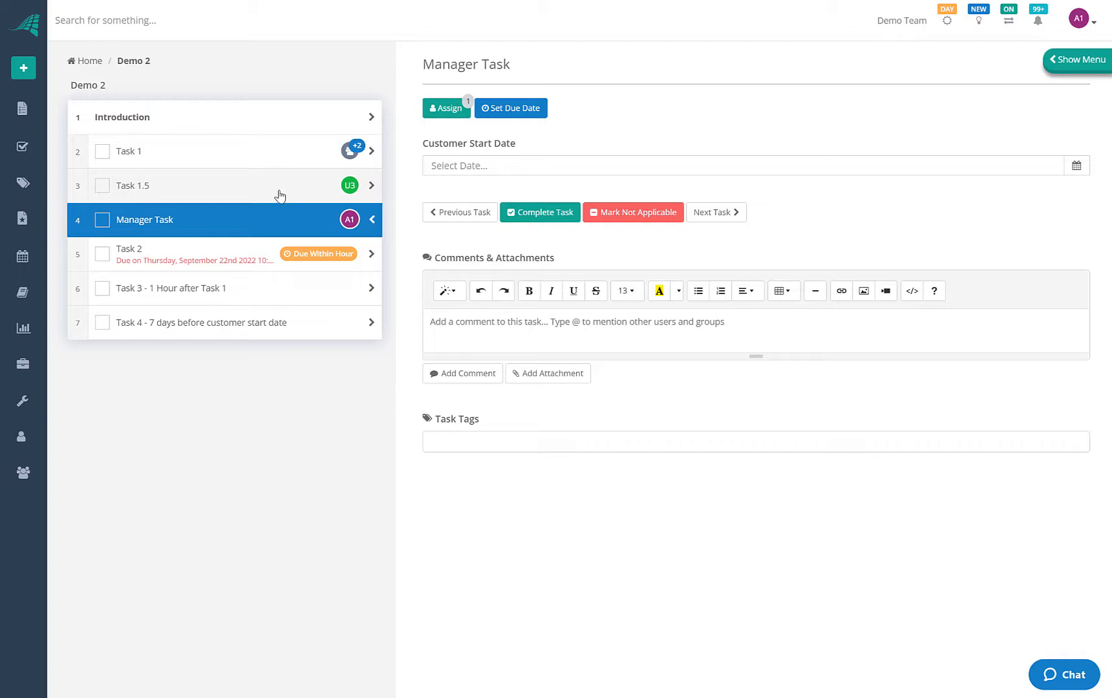
Mark Task 2 in Demo 2 as complete
click(184, 252)
click(215, 288)
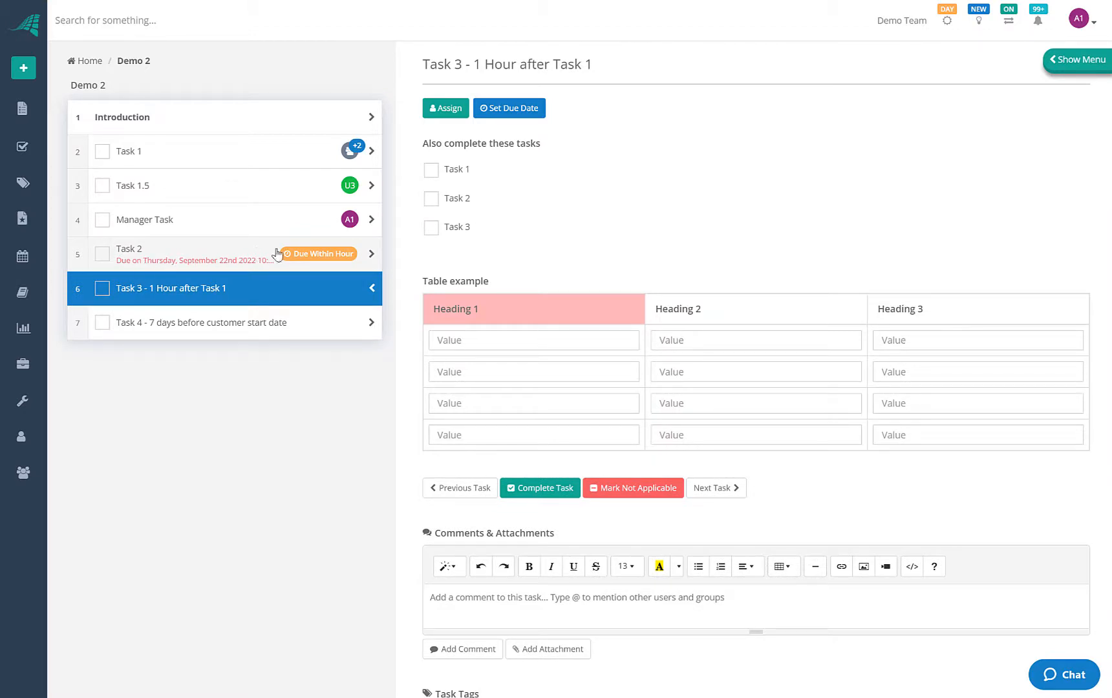
click(224, 264)
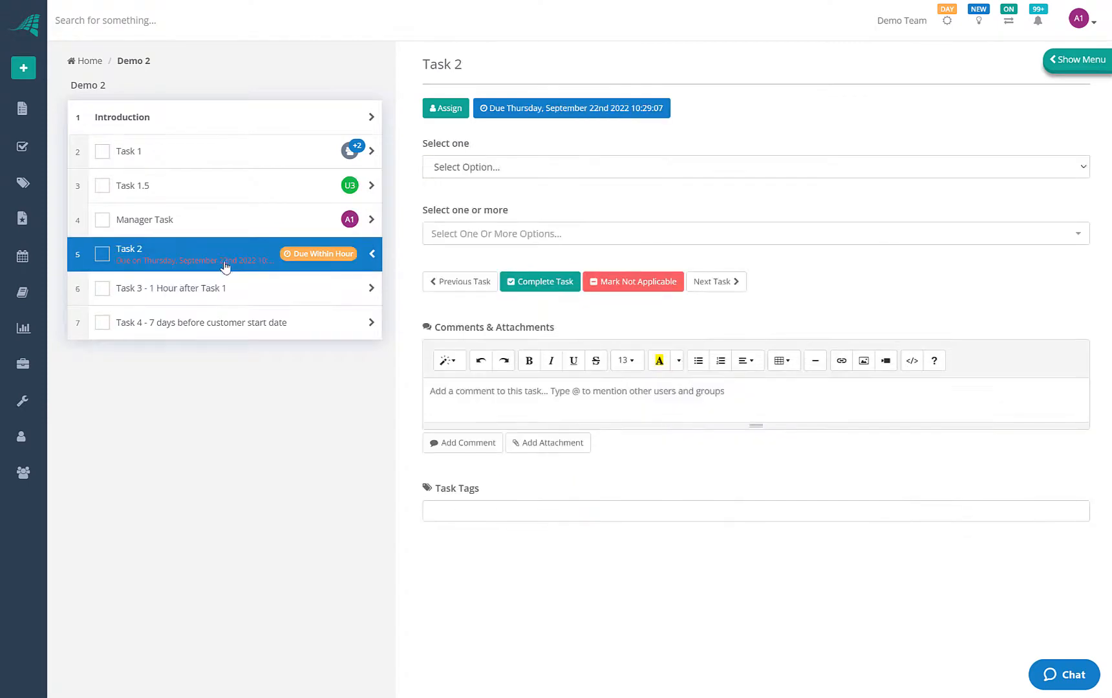
click(102, 254)
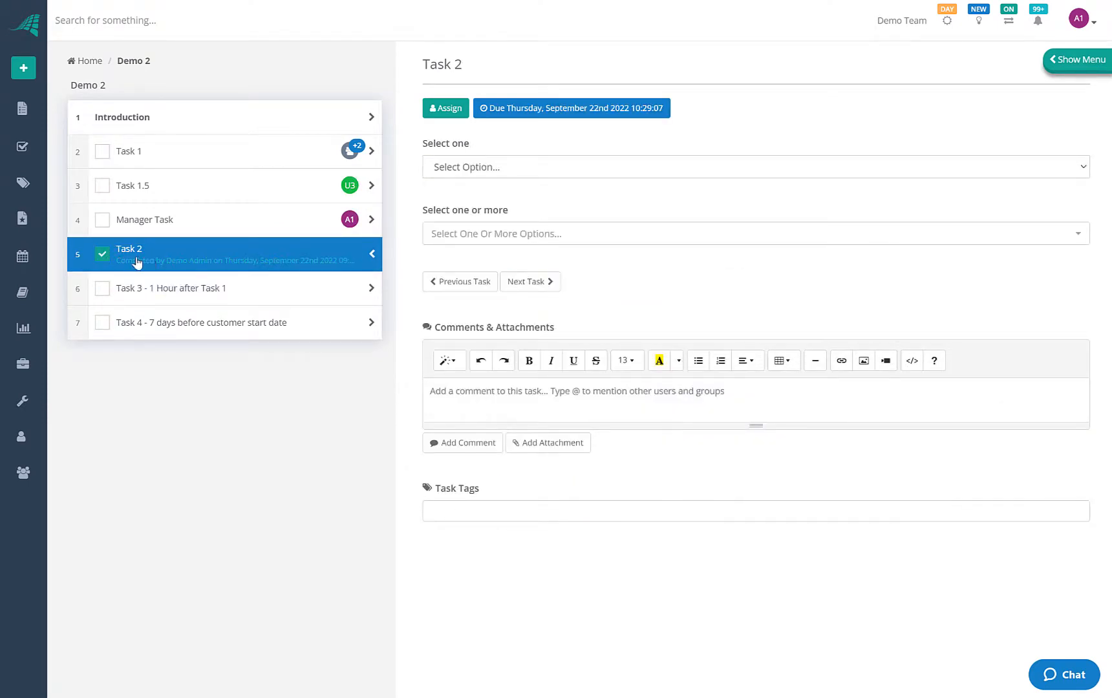
click(186, 294)
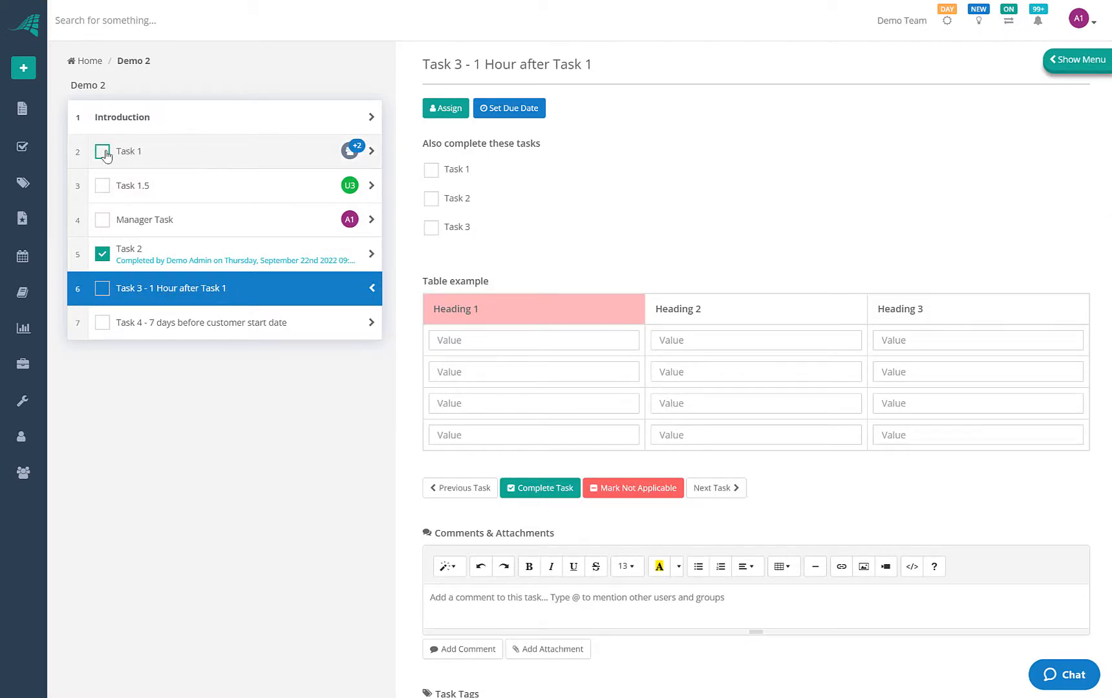
Enter the customer's first name in Task 1, complete it, and view Task 4's welcome email
click(199, 158)
click(475, 168)
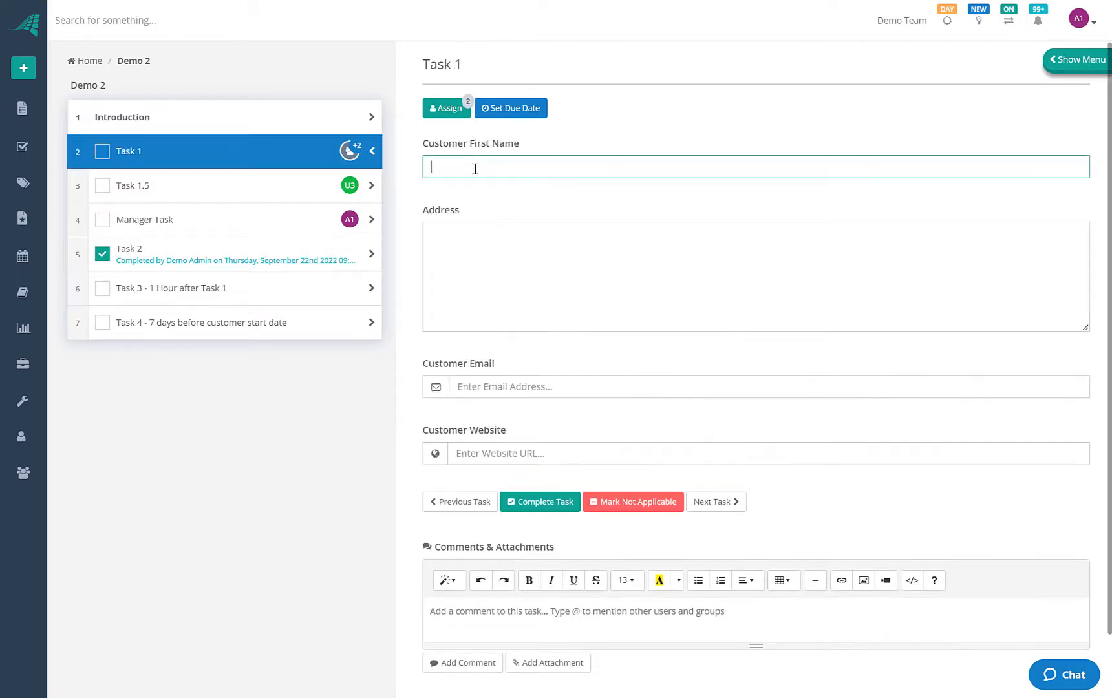
text(Gary)
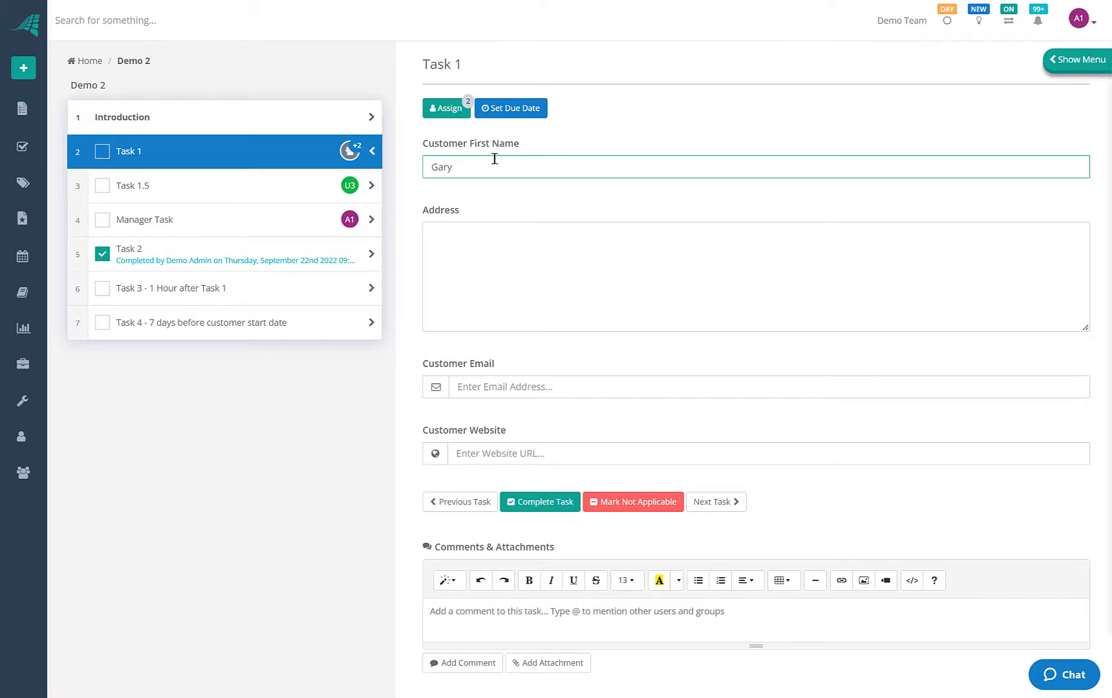
click(102, 151)
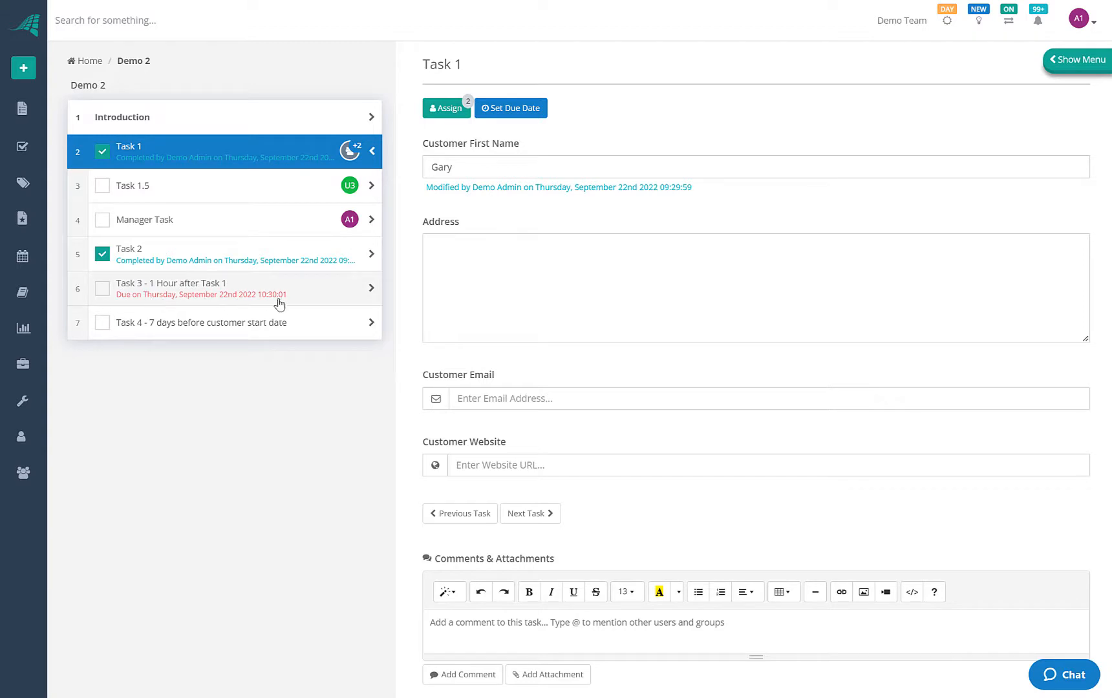
click(190, 297)
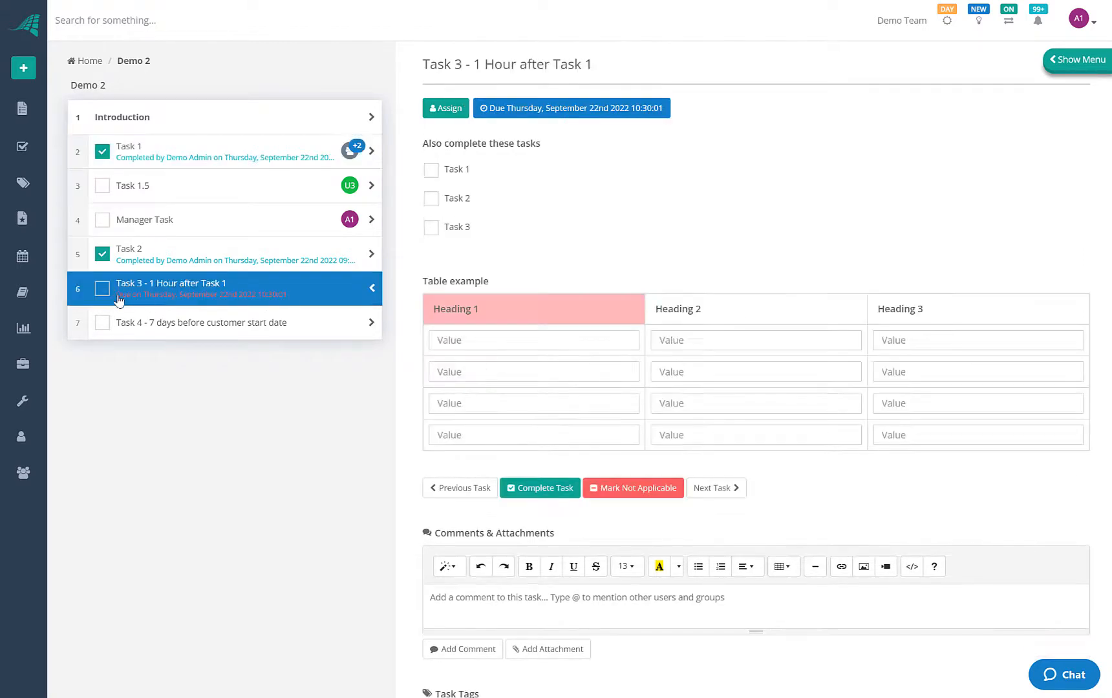
click(264, 335)
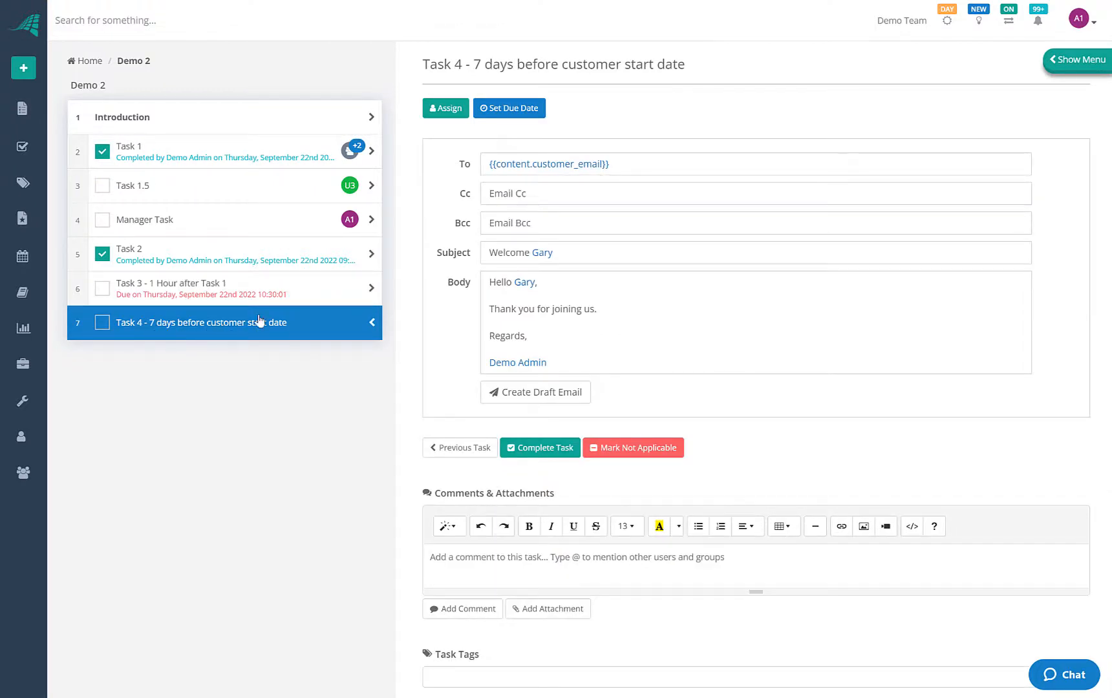
Set the Manager Task's Customer Start Date time to 12:00:00
click(183, 228)
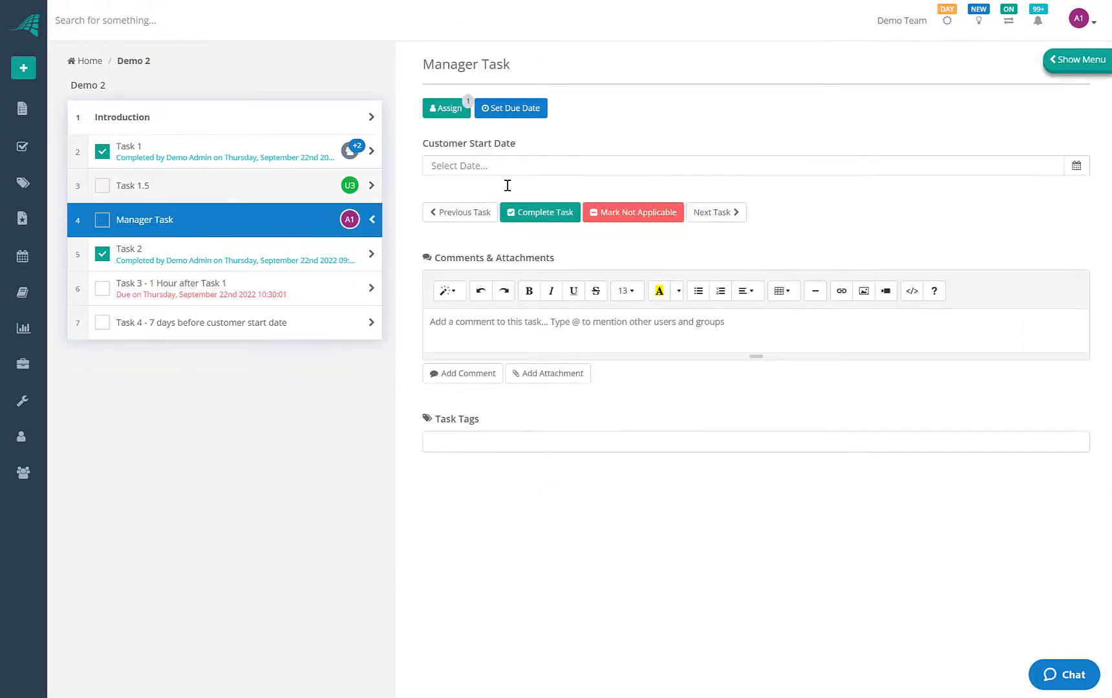
click(1076, 168)
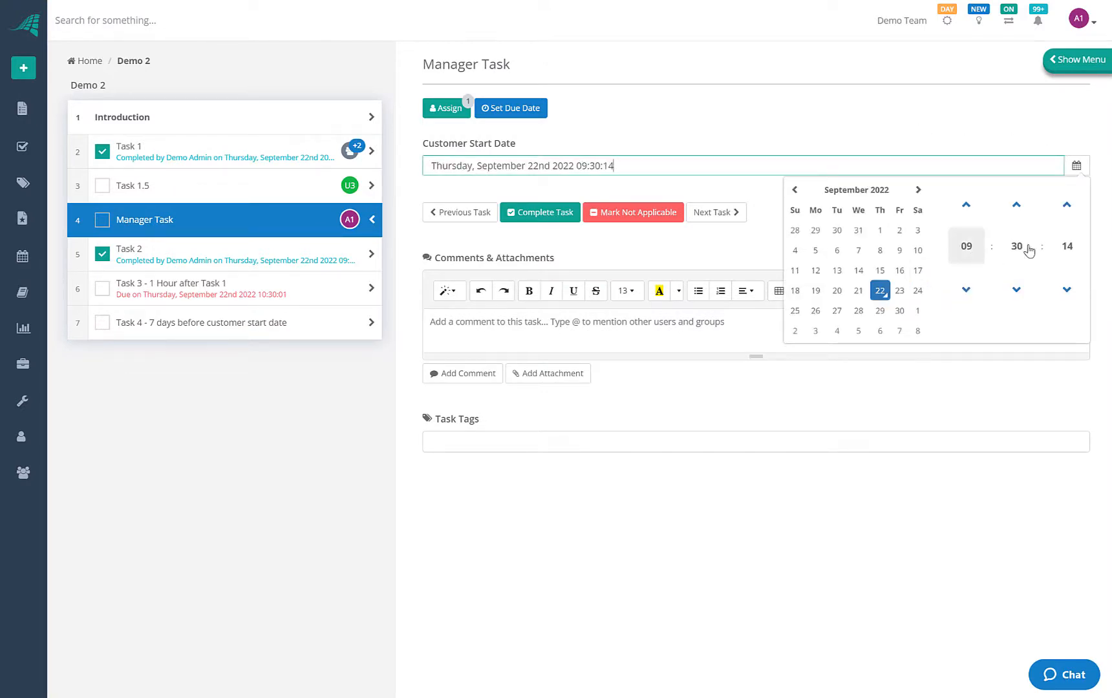
click(963, 246)
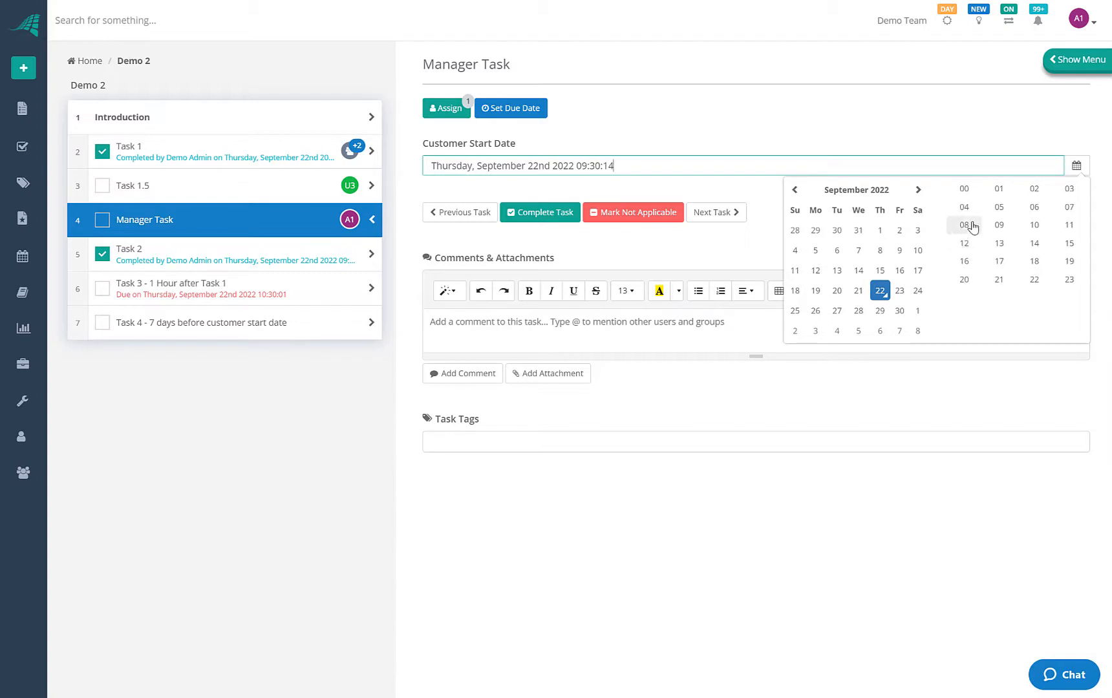
click(964, 244)
click(1013, 247)
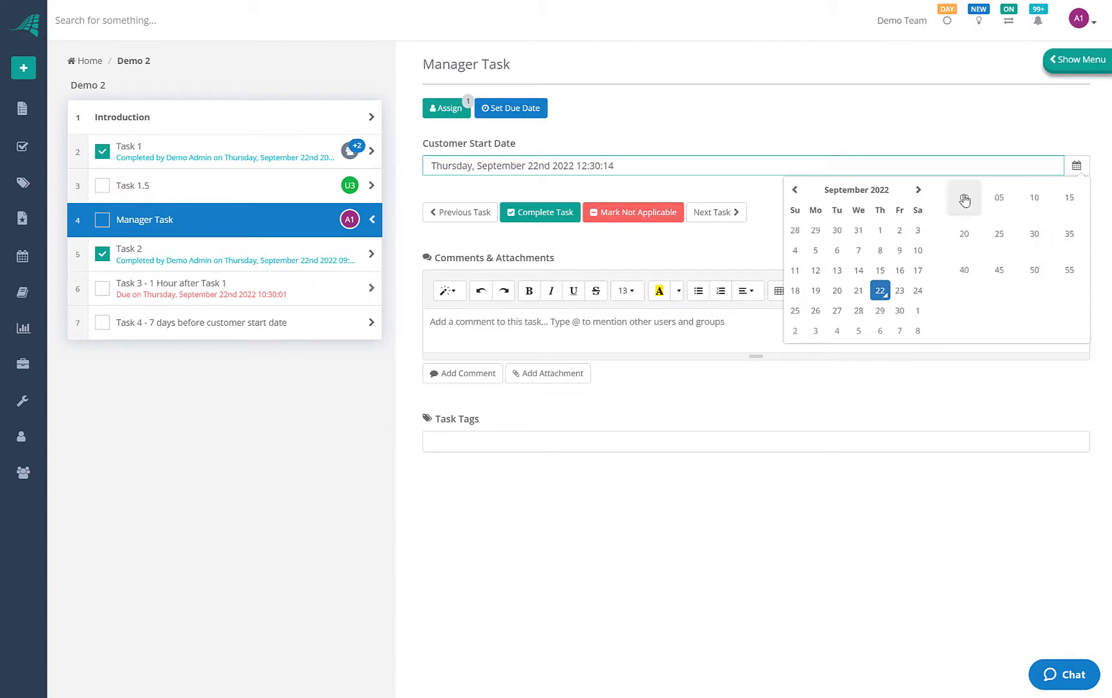
click(964, 197)
click(1014, 244)
click(970, 199)
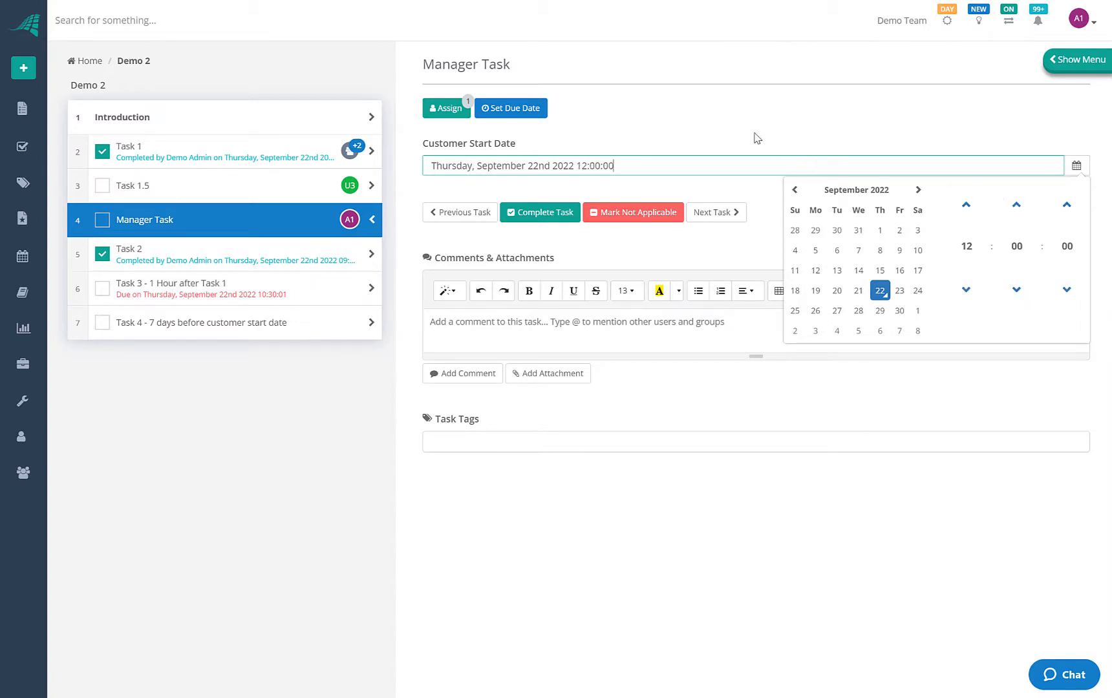
click(756, 137)
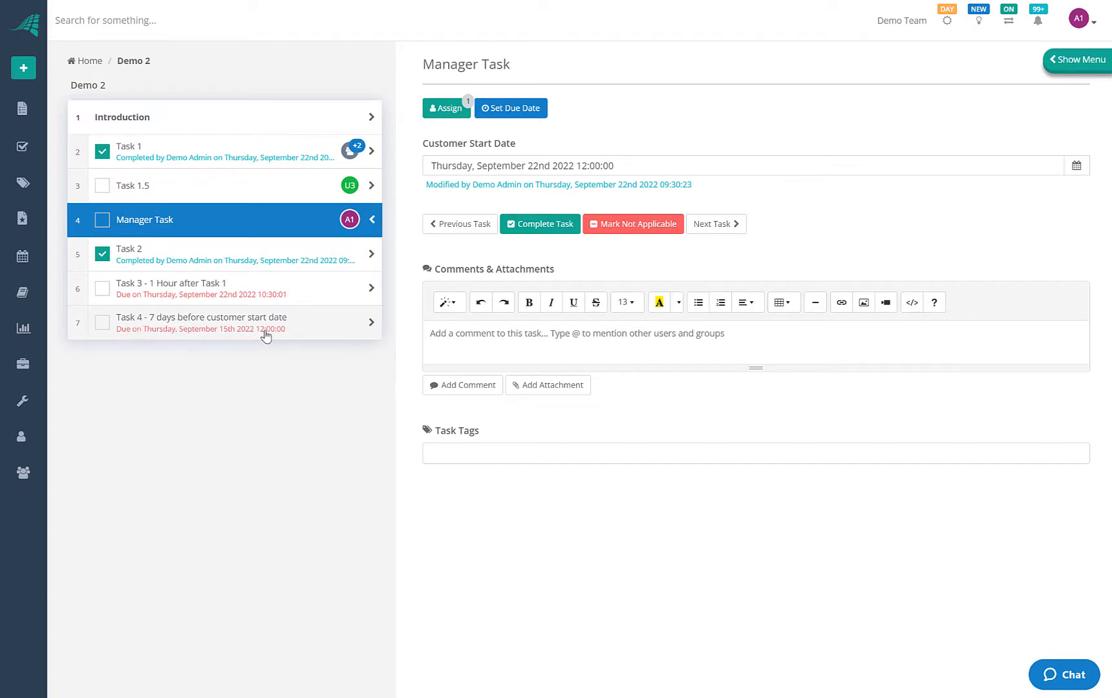
Change the Customer Start Date to September 23rd, then to Saturday September 24th 2022
click(906, 172)
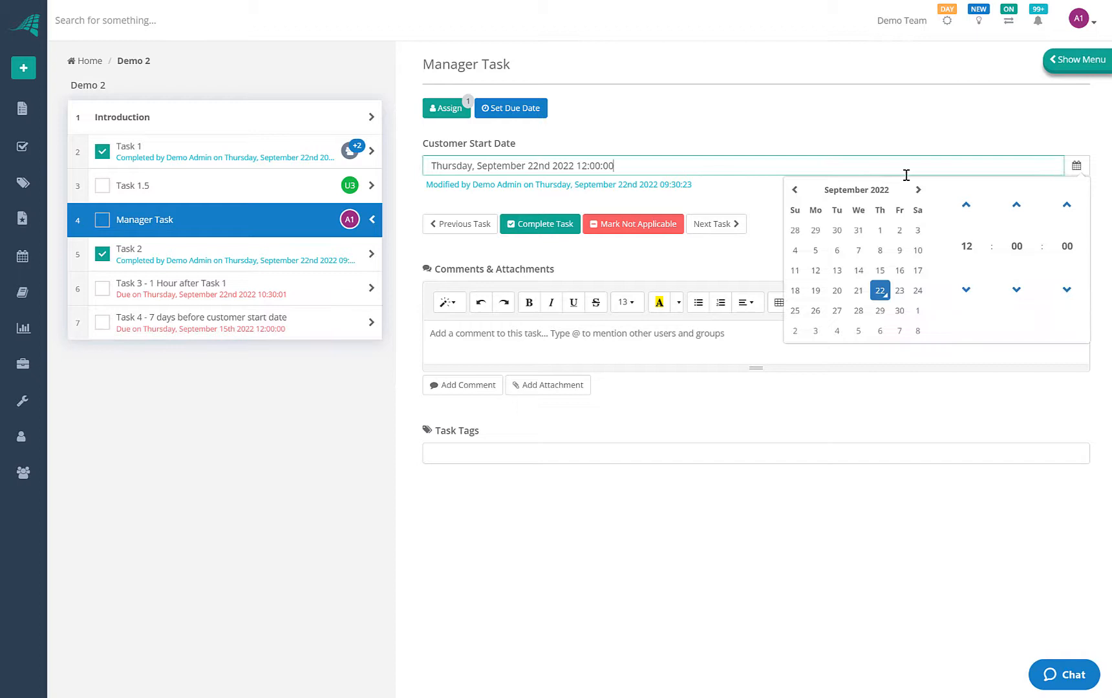
click(899, 296)
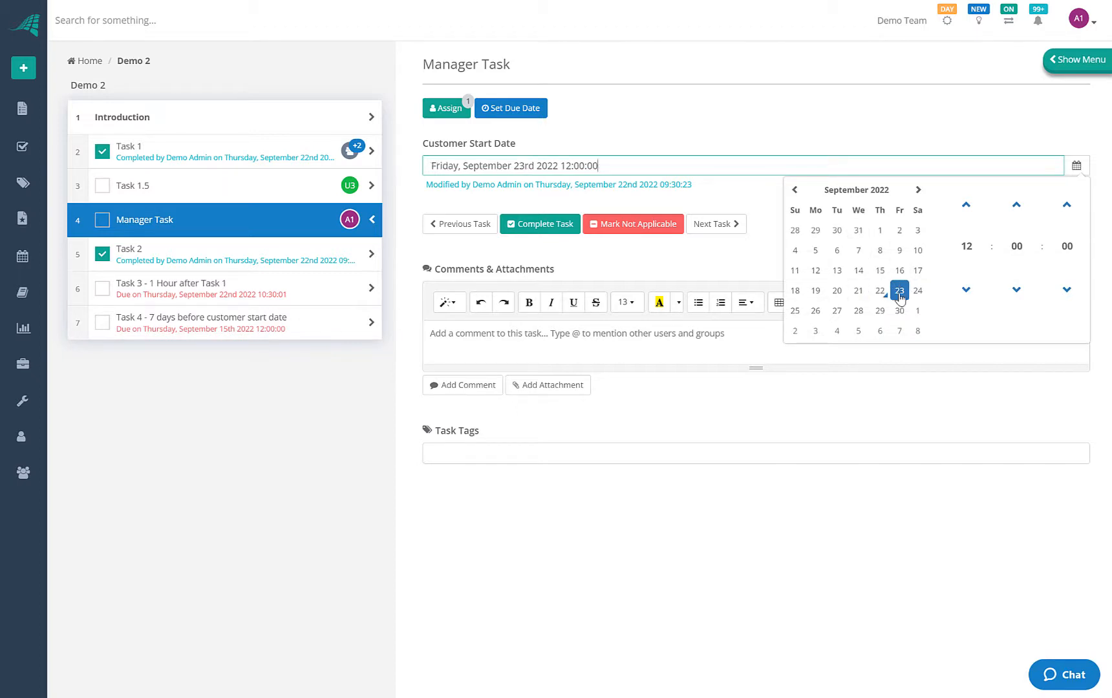
click(905, 409)
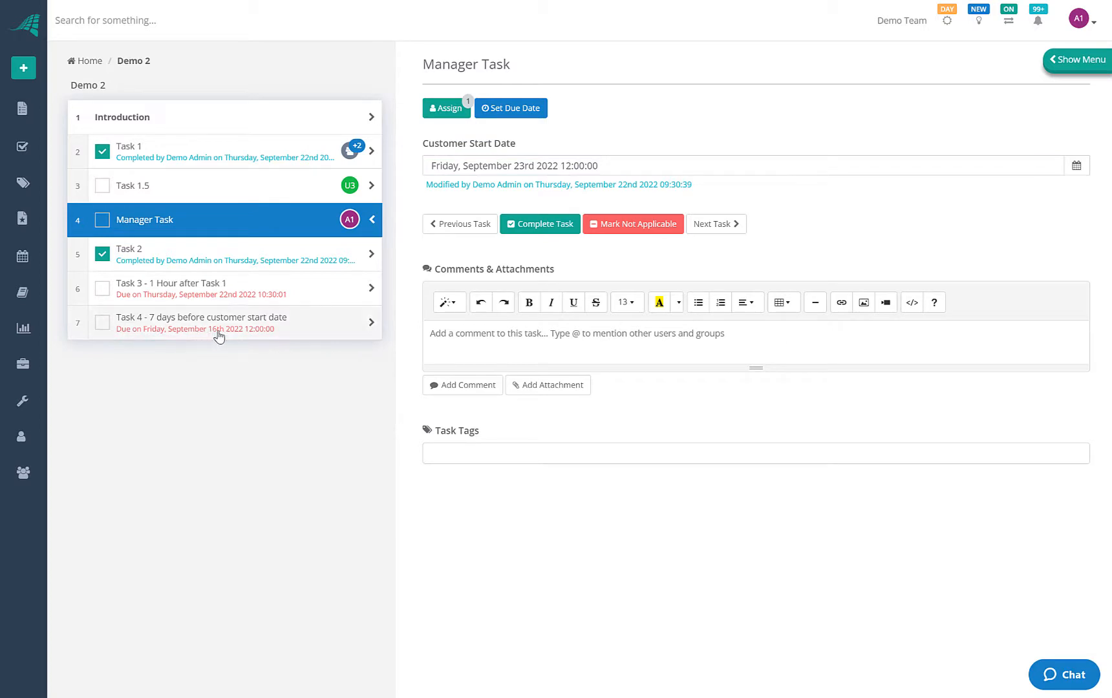
click(620, 166)
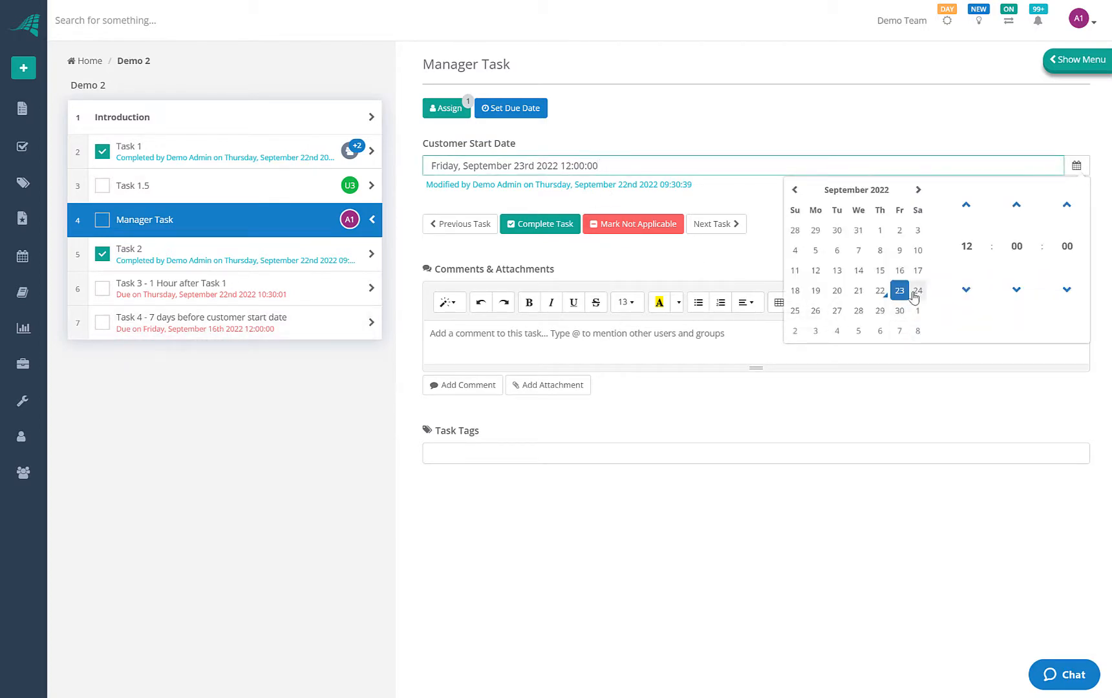
click(915, 295)
click(707, 462)
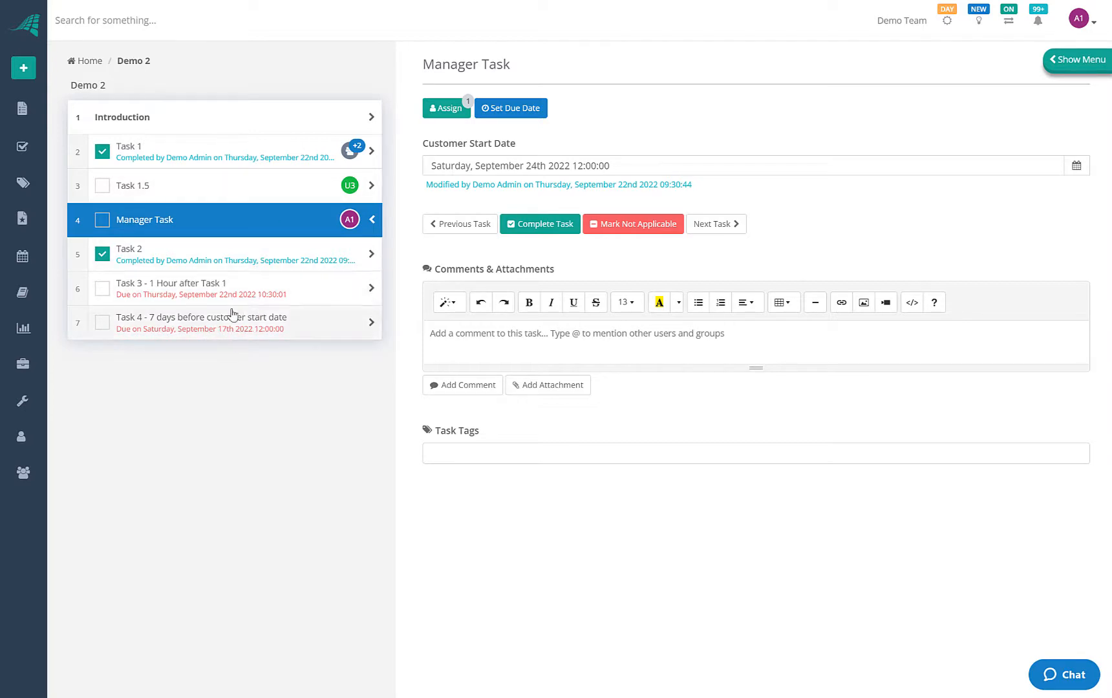
click(173, 188)
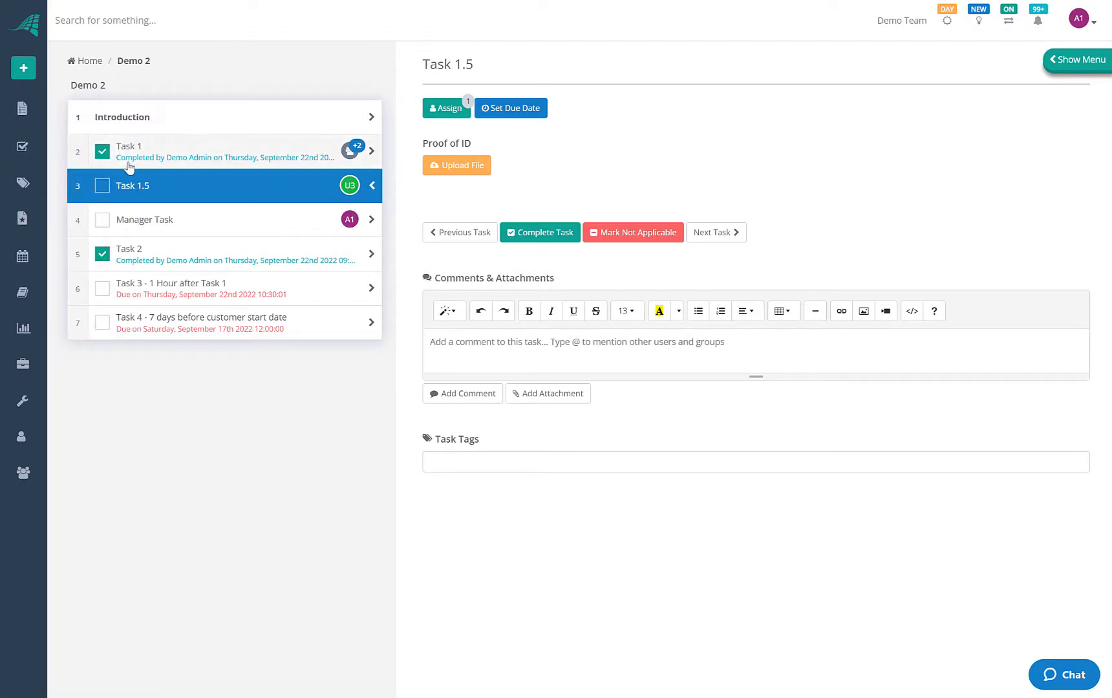
Open the Demo Template and halt the checklist until Task 1.5 is complete
click(22, 110)
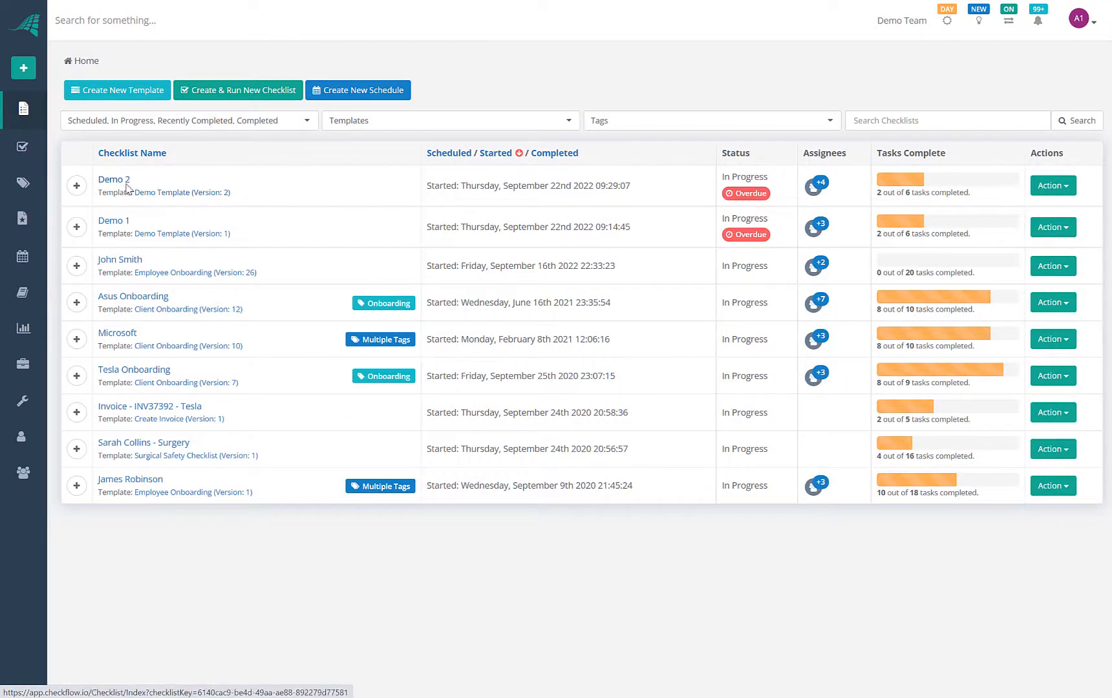
click(211, 193)
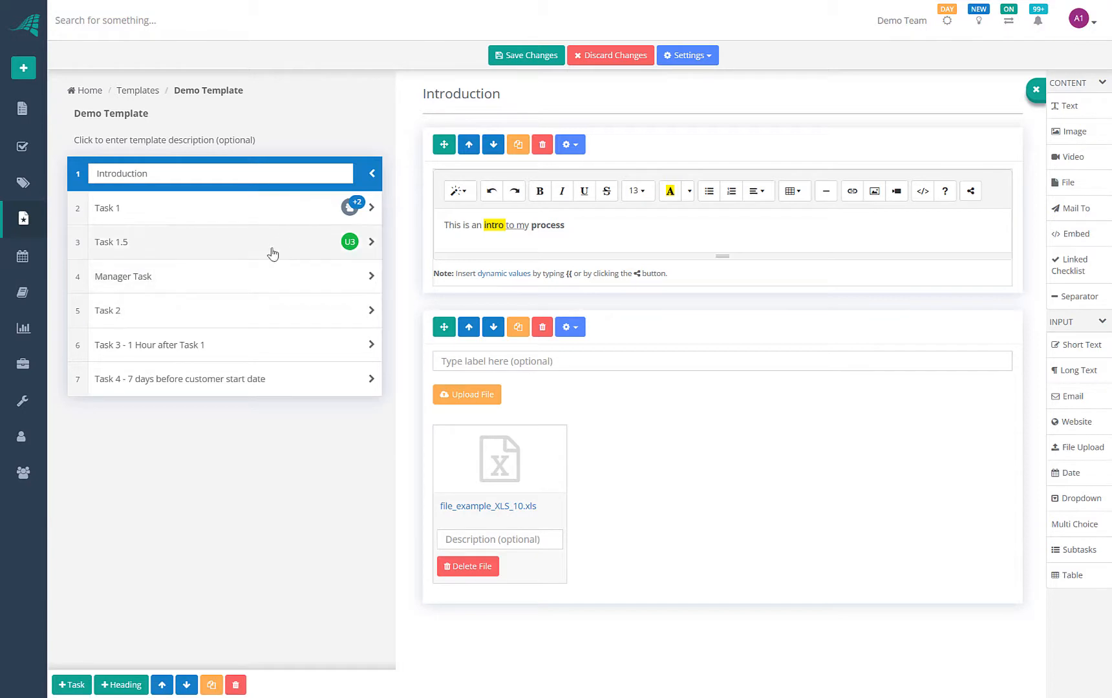
click(253, 277)
click(261, 250)
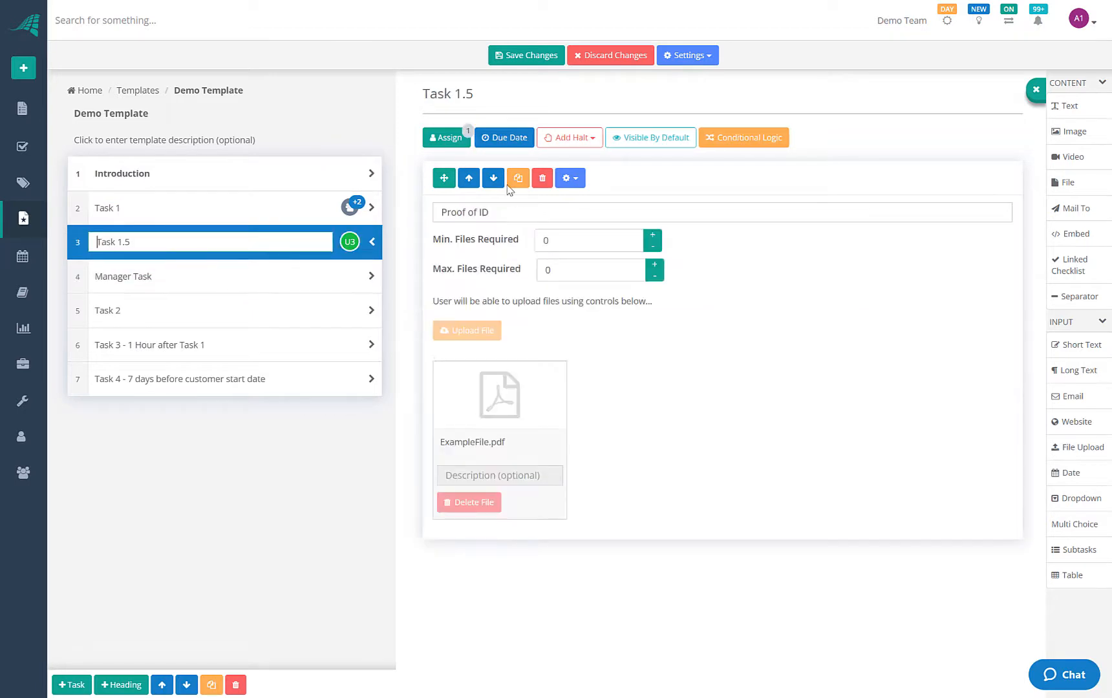
click(572, 140)
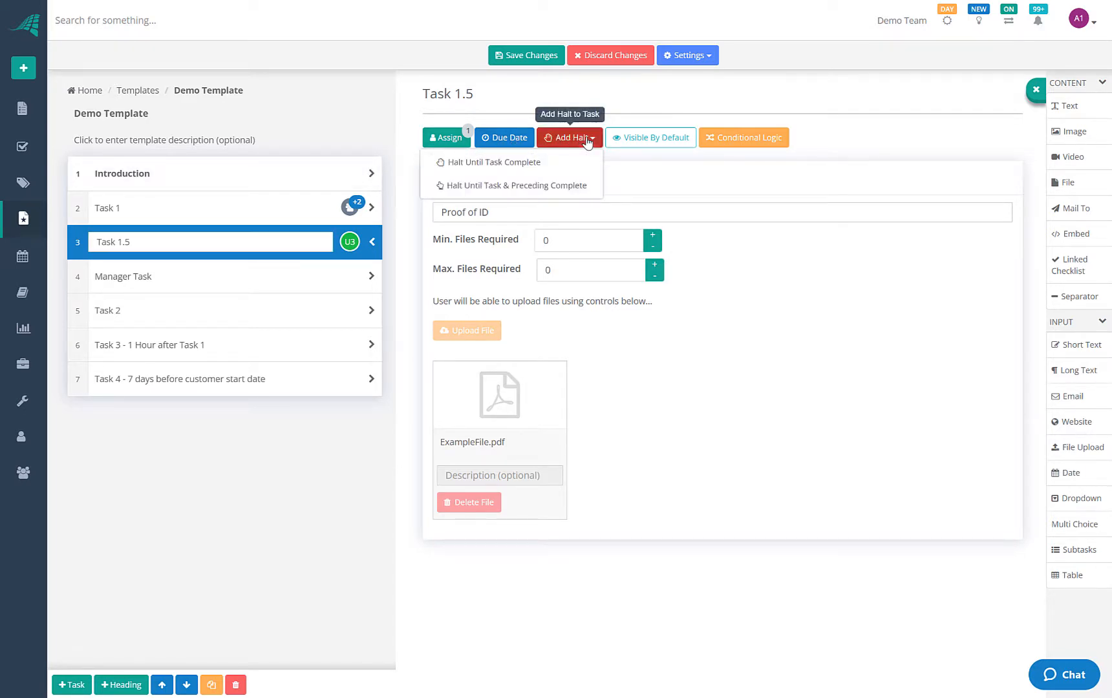
click(461, 163)
Halt Task 2 until it and all preceding tasks complete, then save the template
click(280, 313)
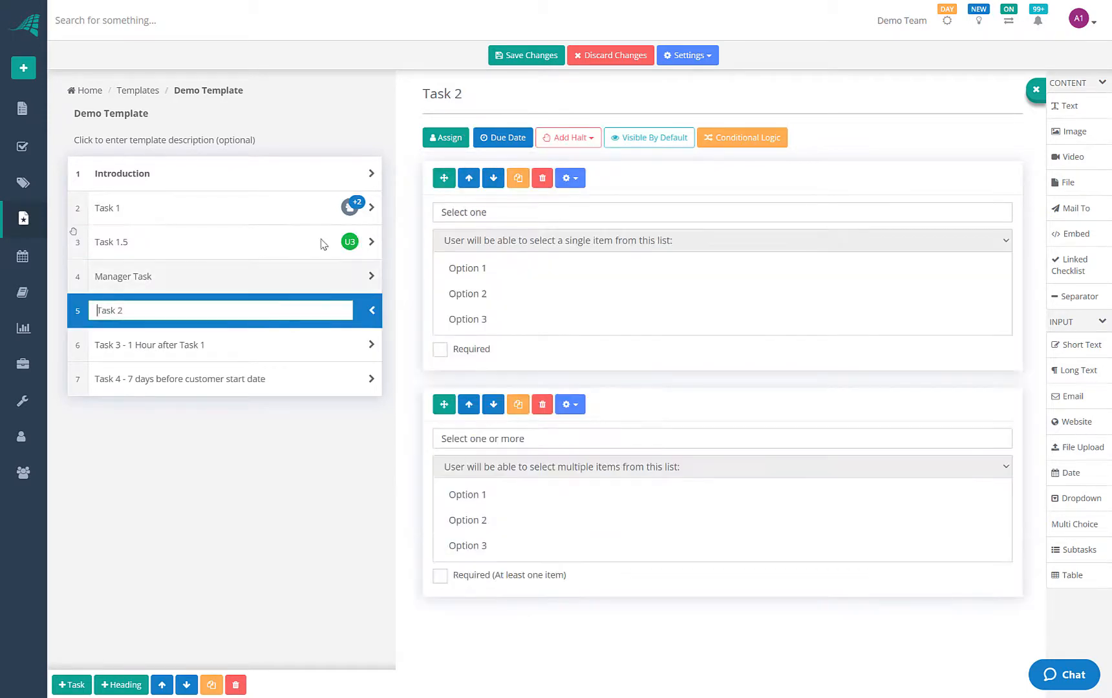
click(572, 139)
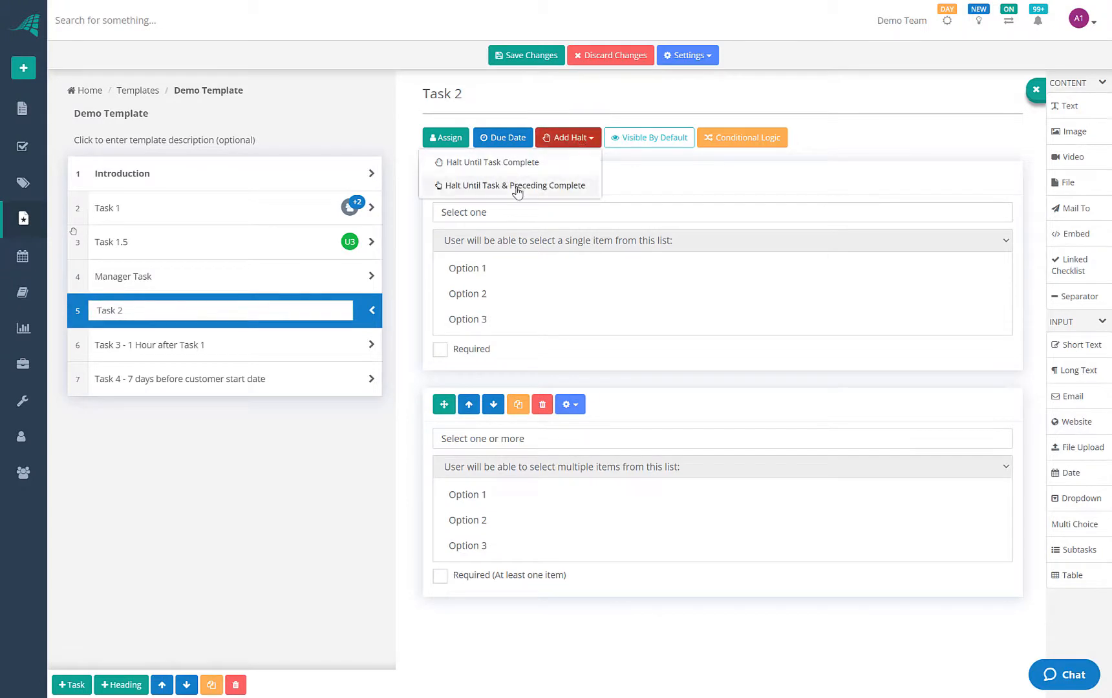
click(517, 189)
click(148, 279)
click(170, 240)
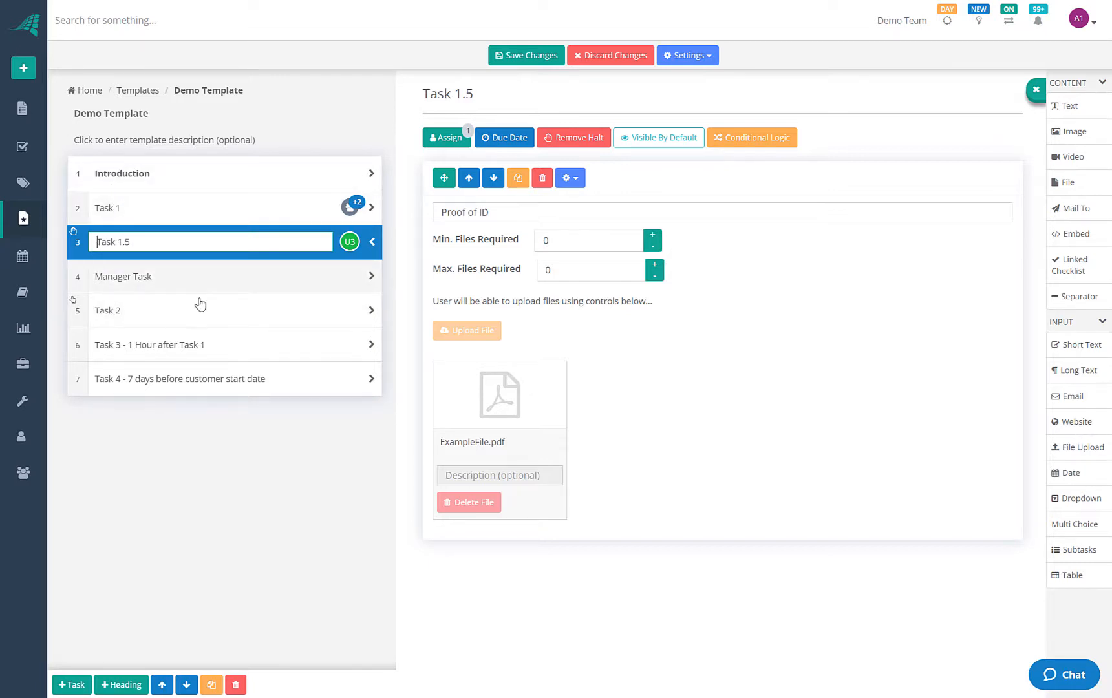
click(509, 56)
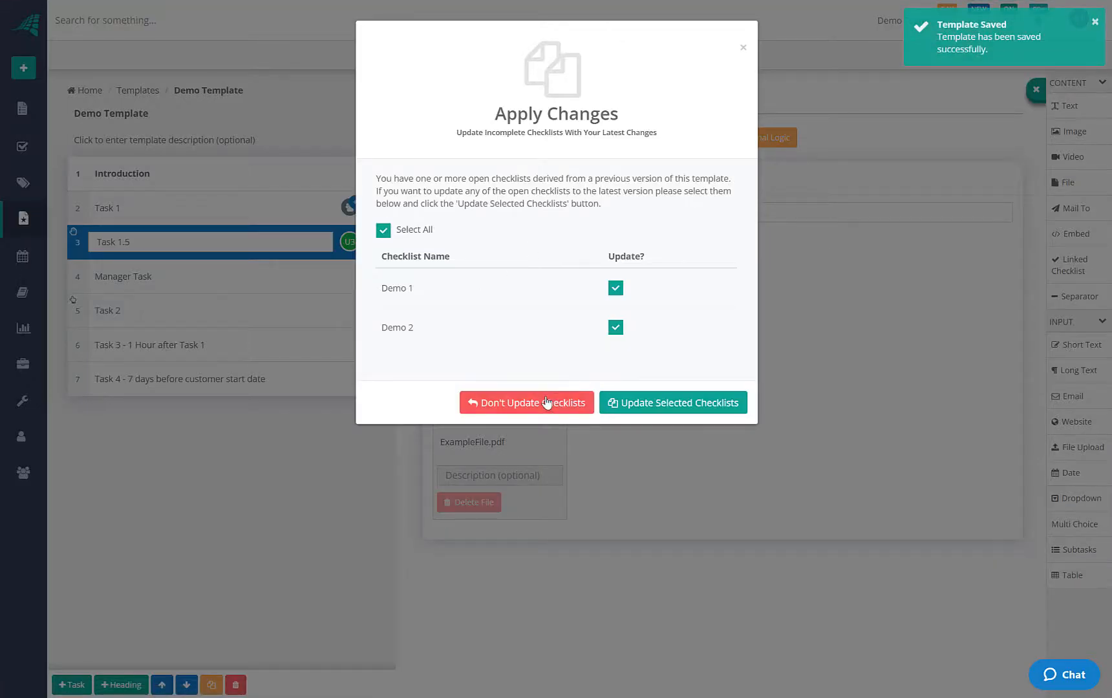
Skip updating existing checklists and start a new checklist from Demo Template named Demo 3
click(547, 401)
click(26, 68)
click(50, 95)
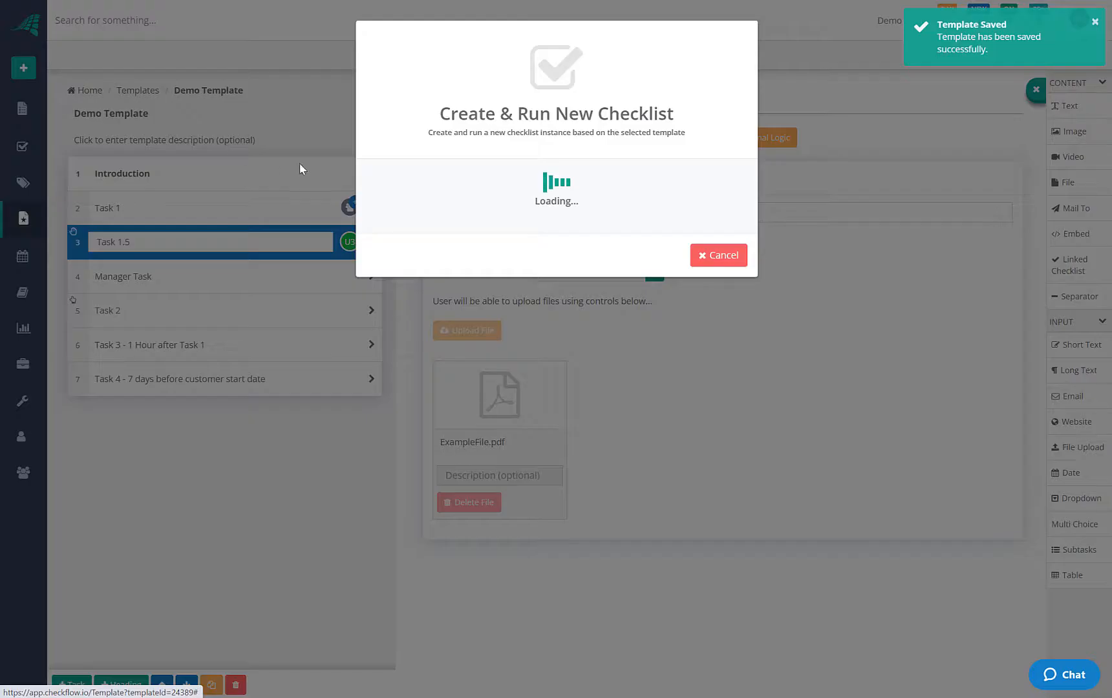
click(479, 205)
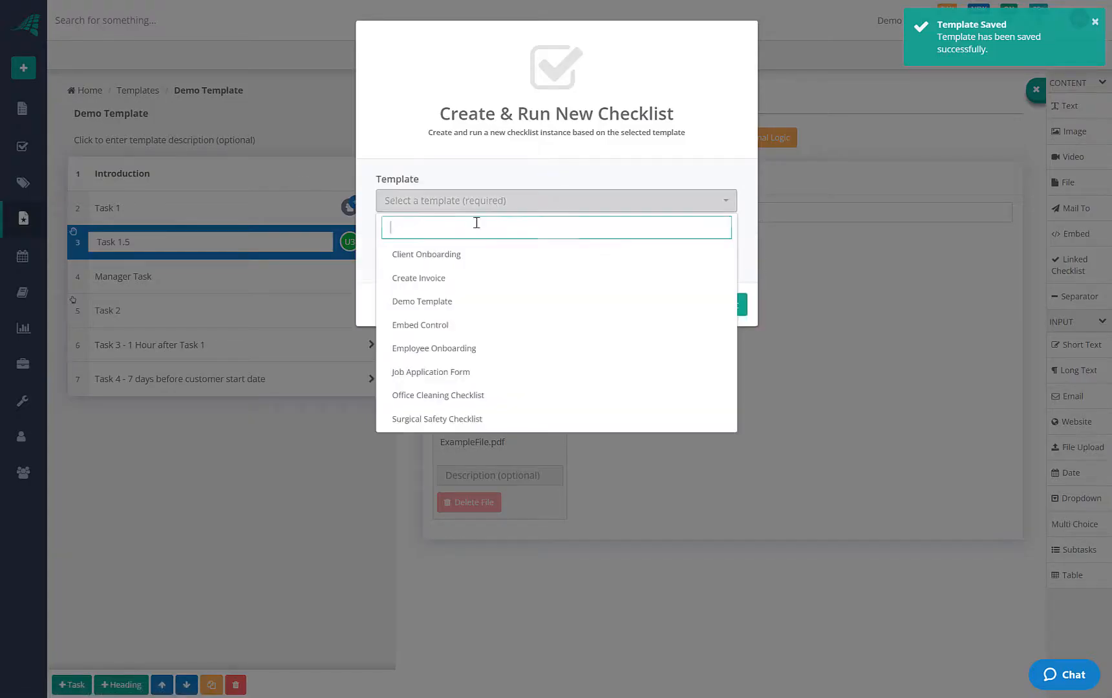
click(439, 301)
text(Demo 3)
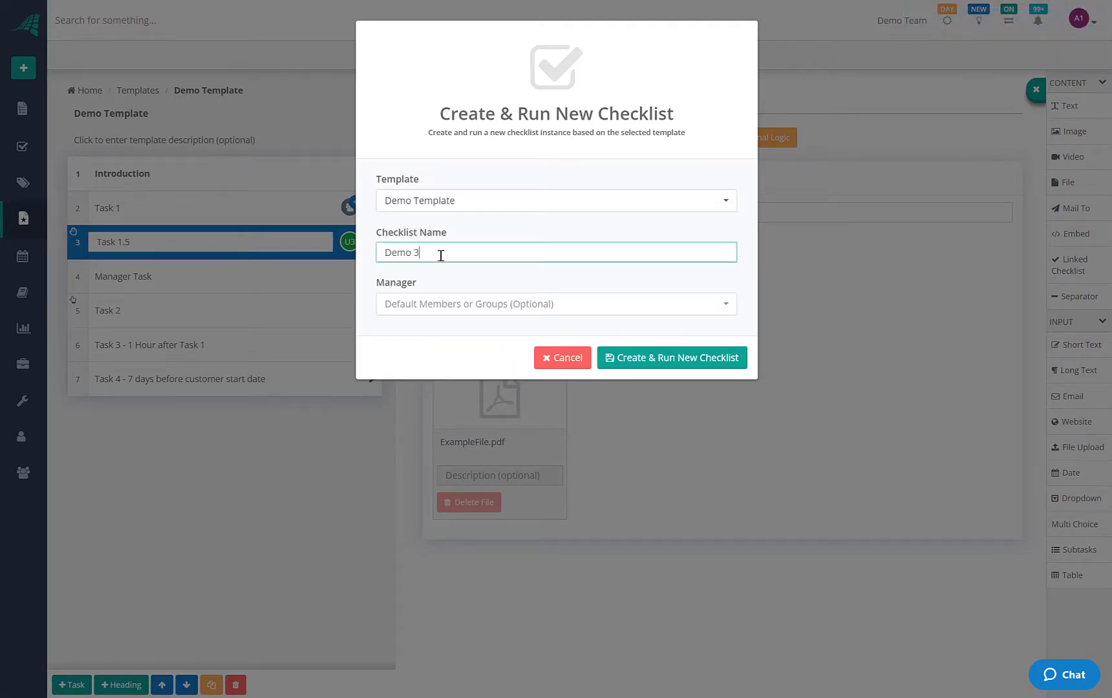
Assign Demo User 3 as manager and create and run the checklist
key(Tab)
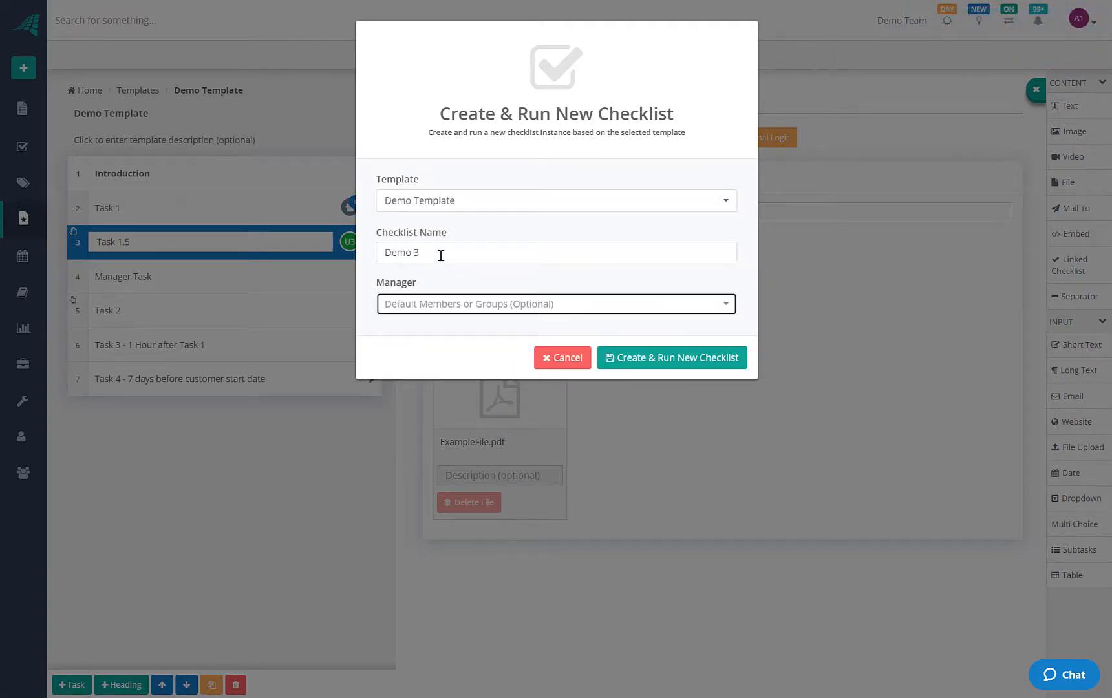
click(591, 311)
click(479, 427)
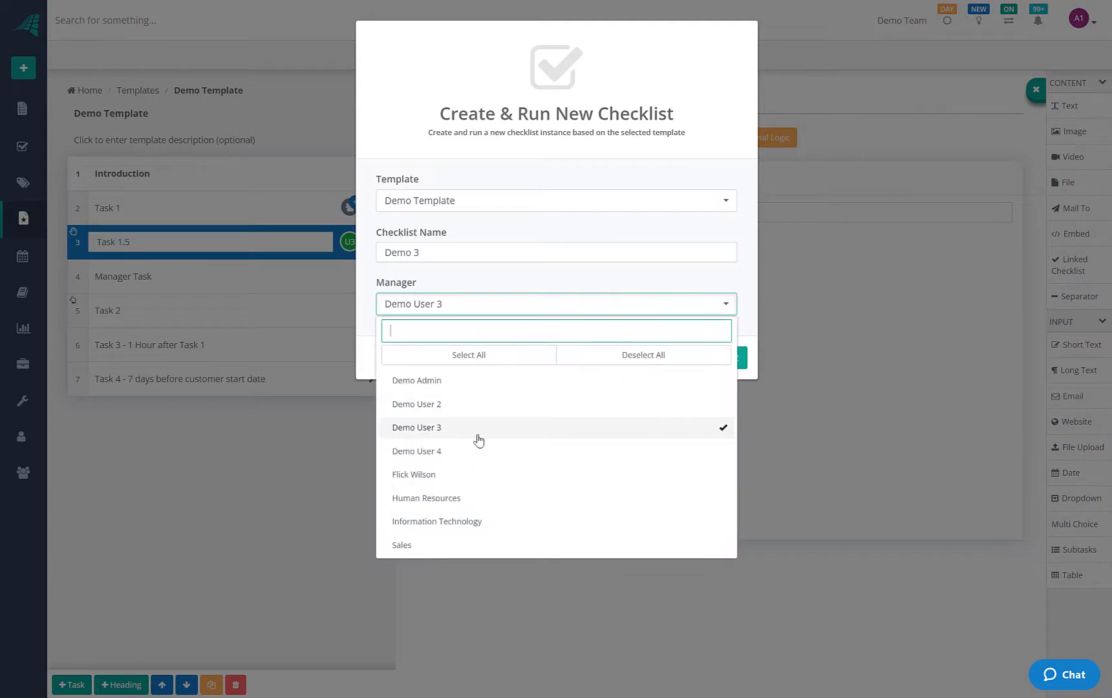
click(748, 330)
click(722, 359)
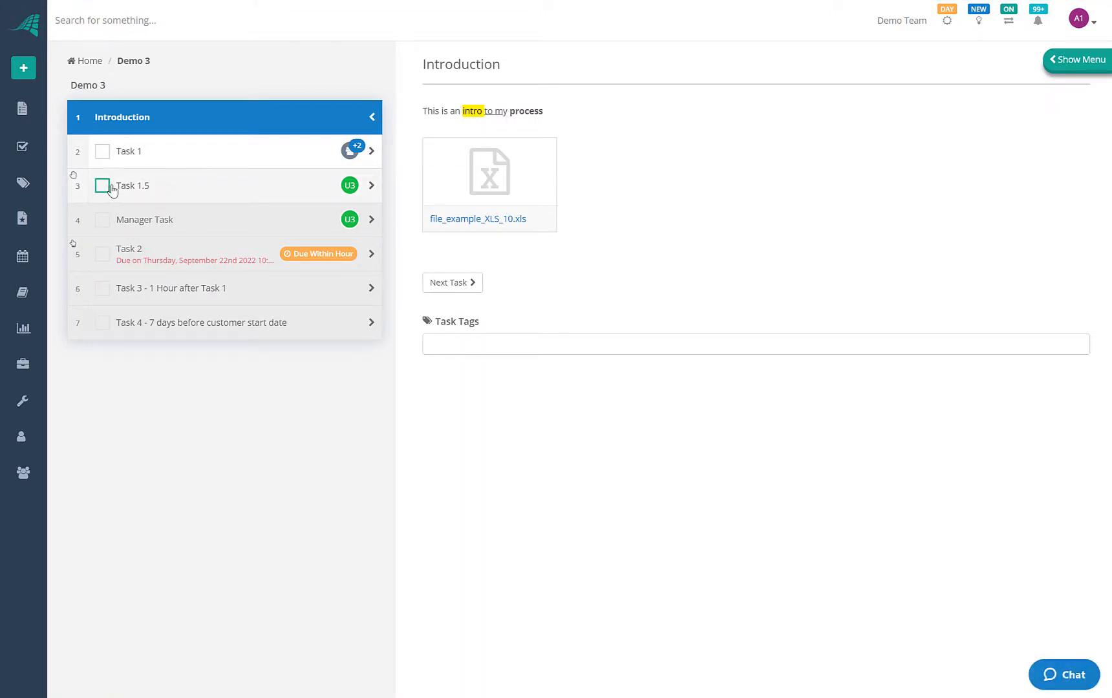
Mark Task 1.5, Task 2 and Manager Task complete in Demo 3
mouse_move(147, 225)
click(102, 187)
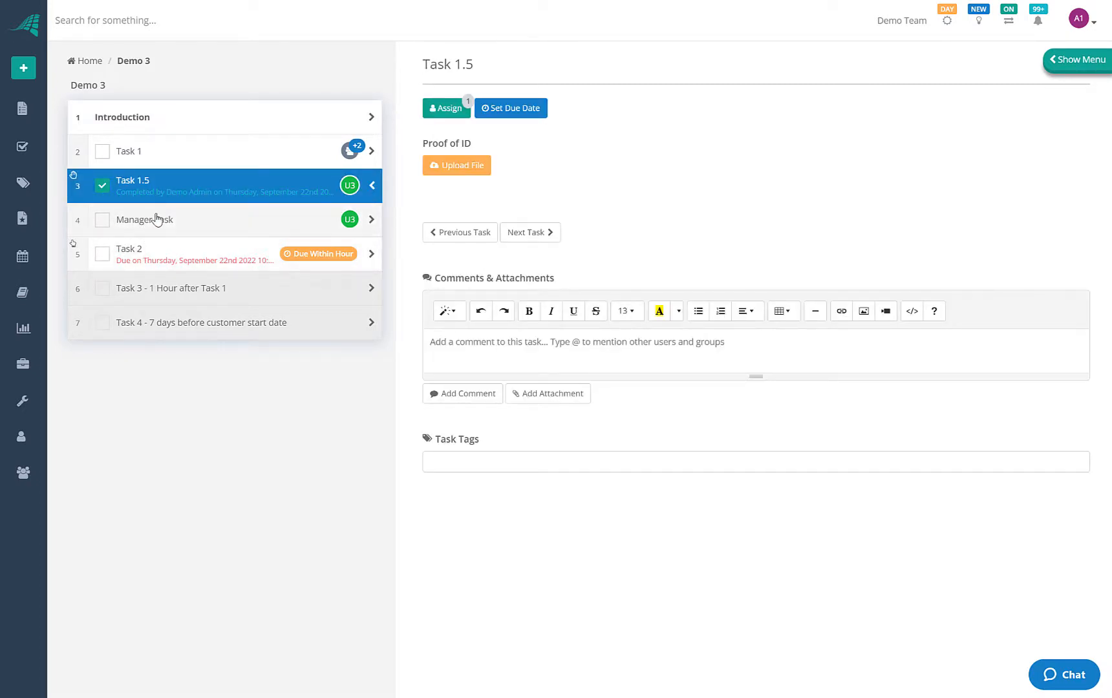
click(102, 254)
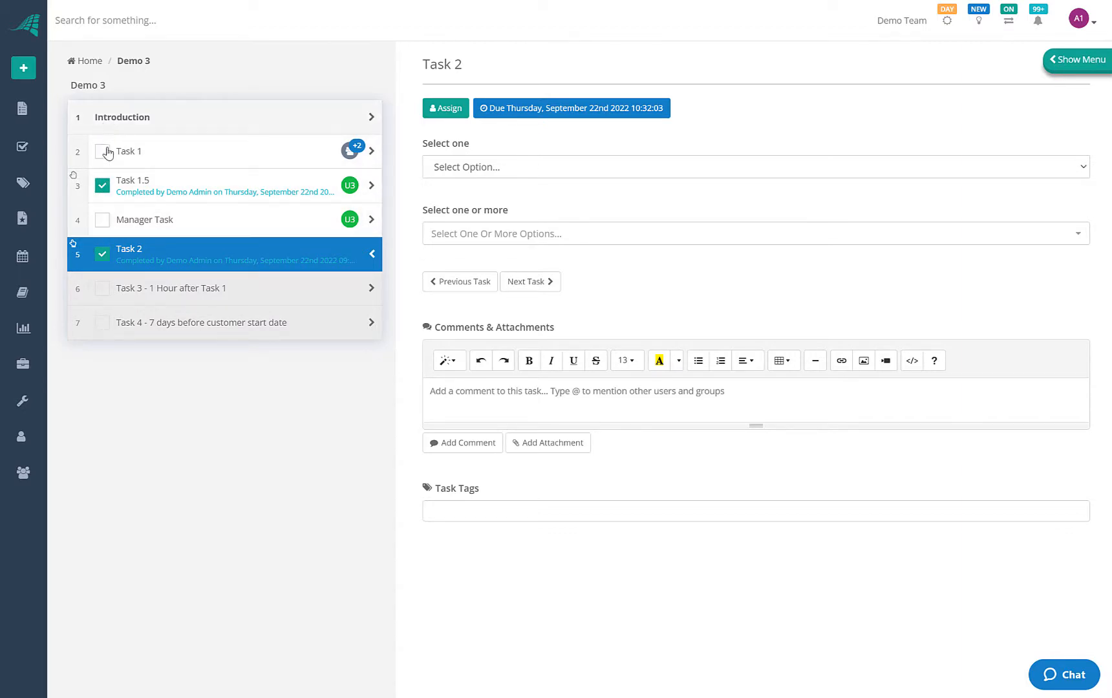
click(103, 220)
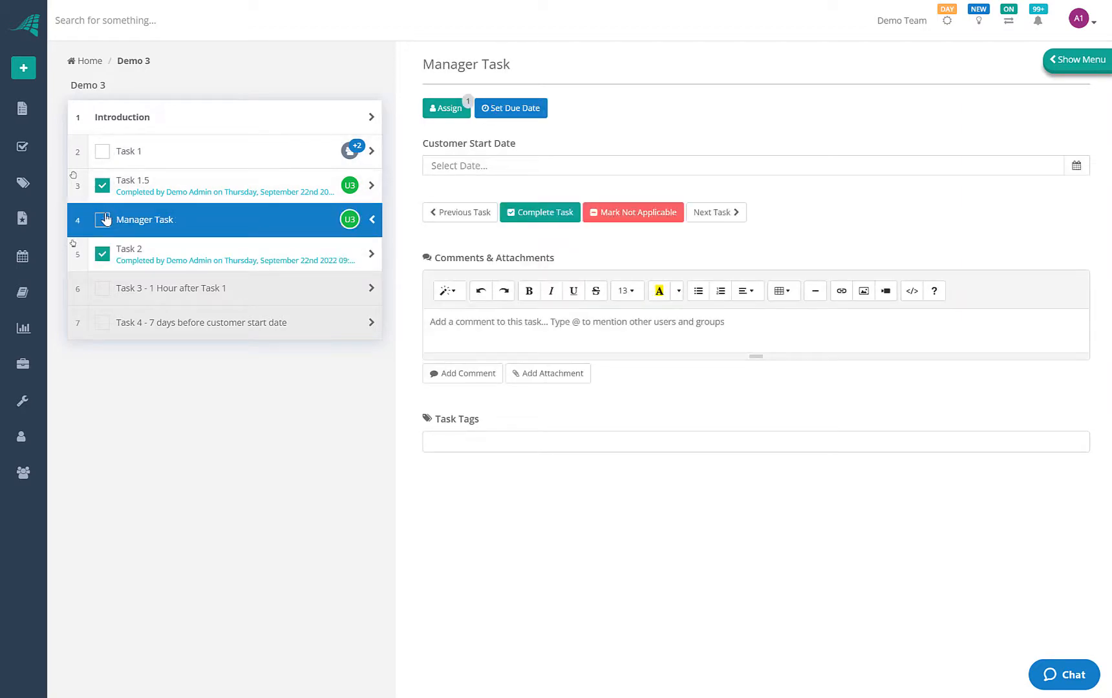
Fill in the customer's first name in Task 1 and mark it complete
click(152, 152)
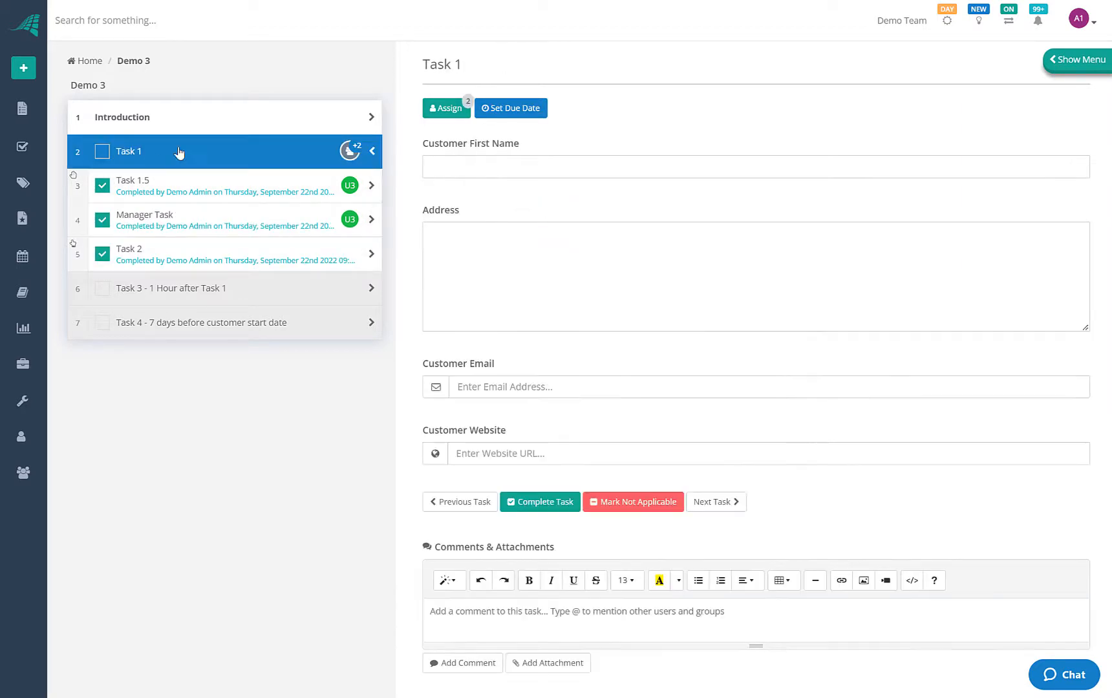
click(455, 168)
text(Gary)
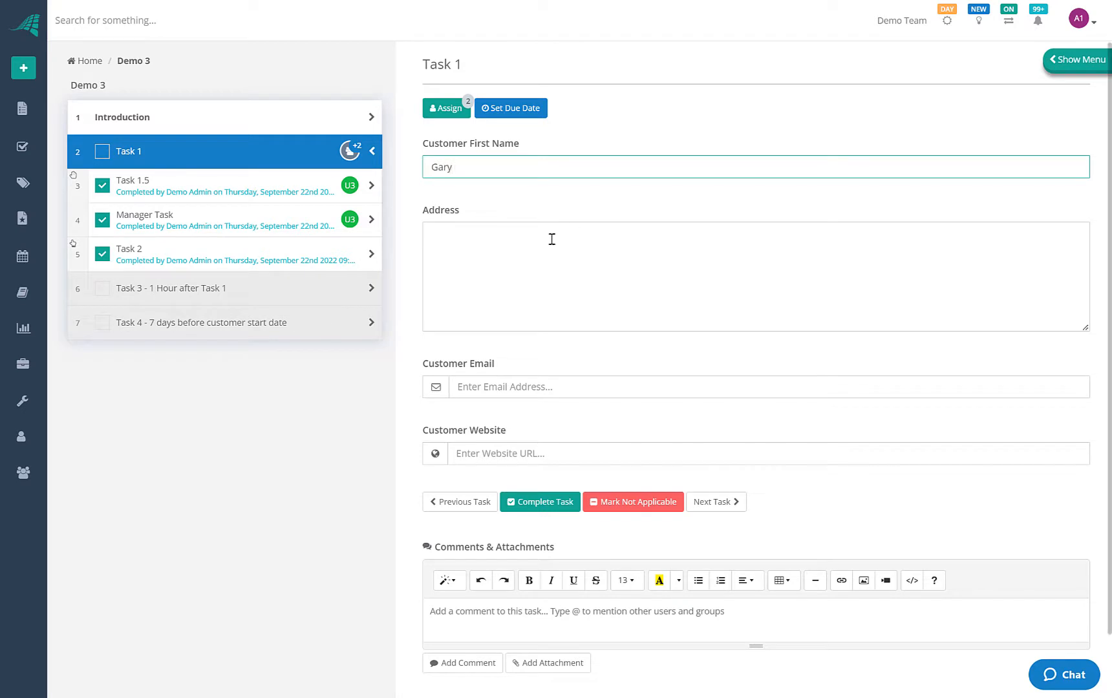
click(102, 151)
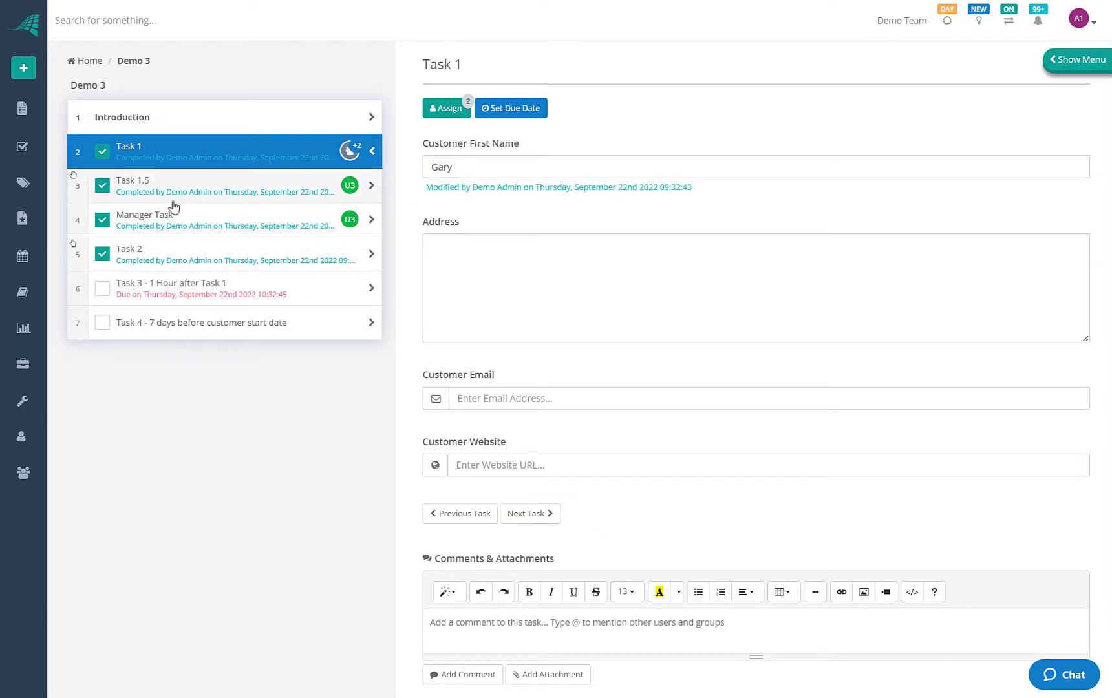
Try to complete Task 3, which is refused for missing table values, and complete Task 4
click(161, 299)
click(165, 323)
click(156, 286)
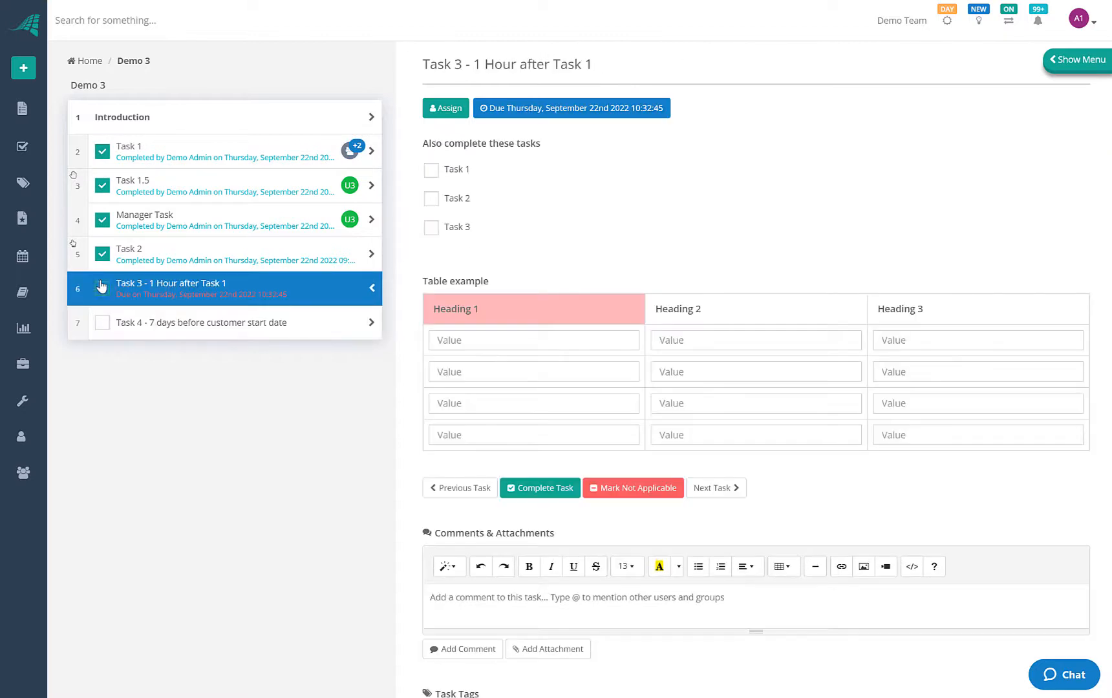
click(102, 288)
click(103, 323)
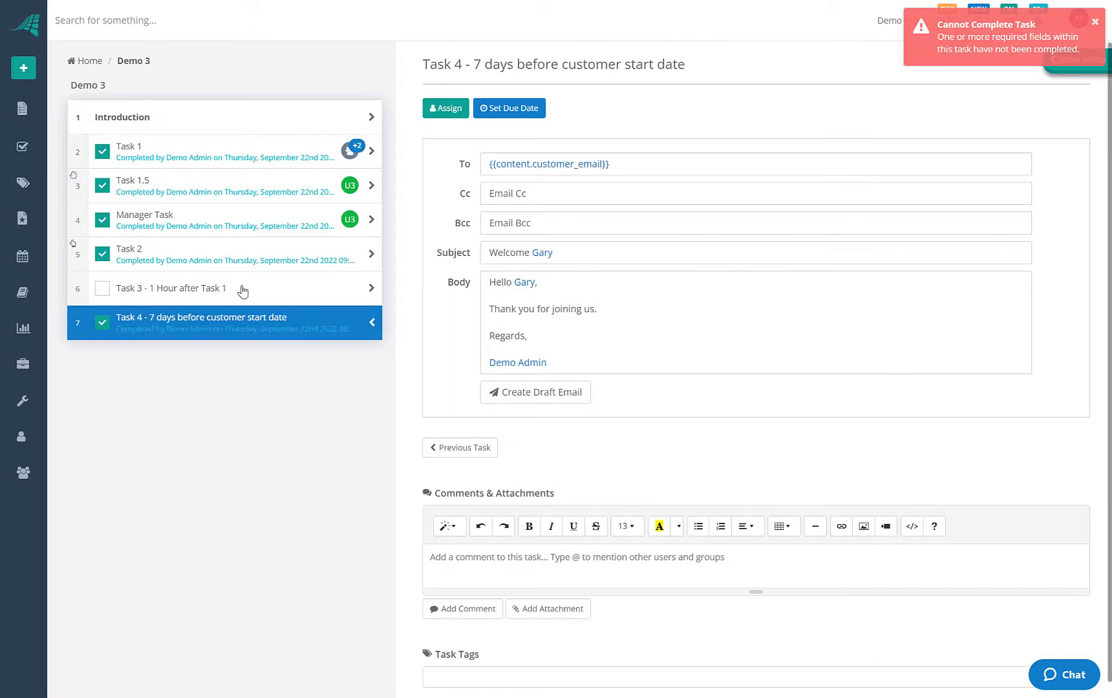
click(183, 294)
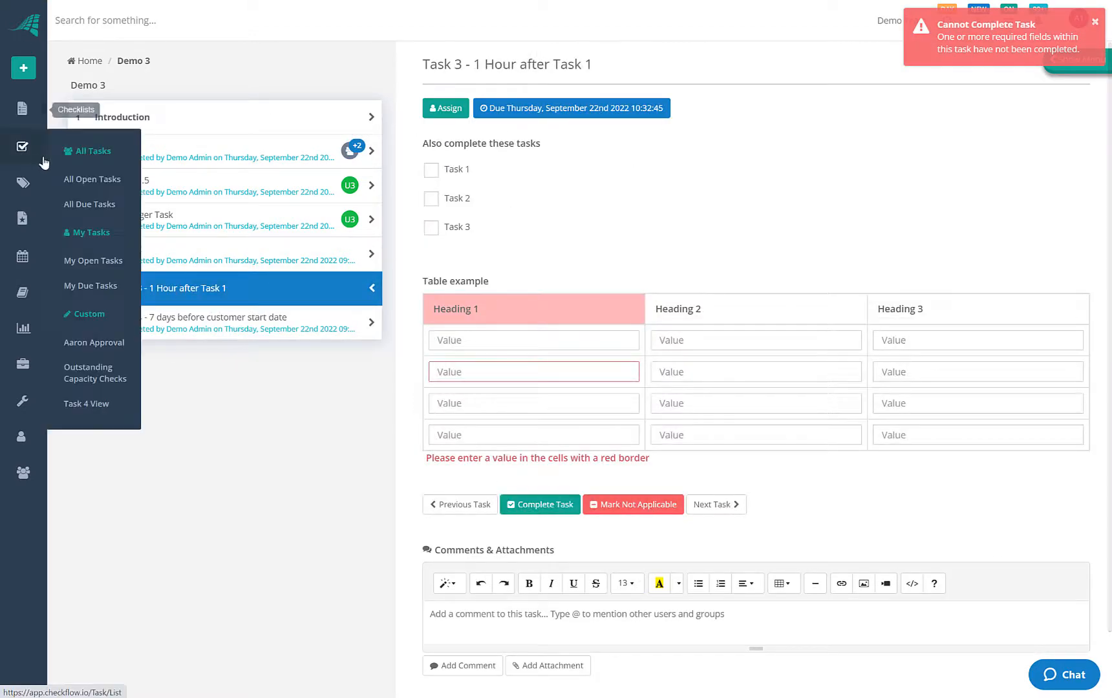
Open Demo Template from Demo 3 in the checklist list and view Task 1 and Task 2
click(20, 107)
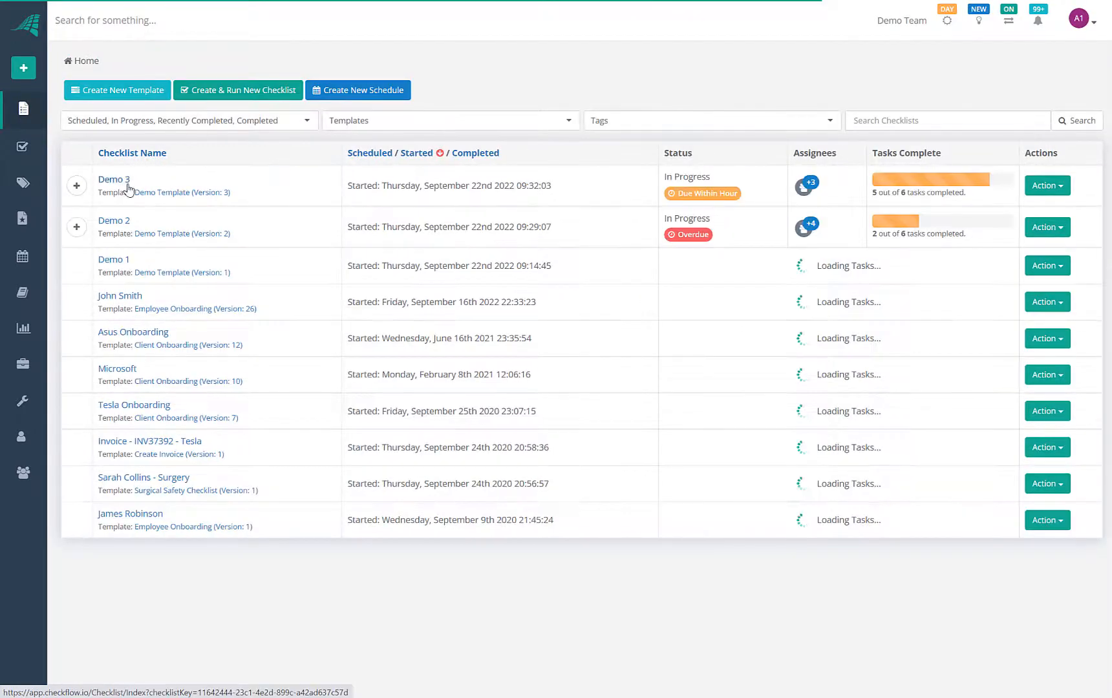
click(154, 193)
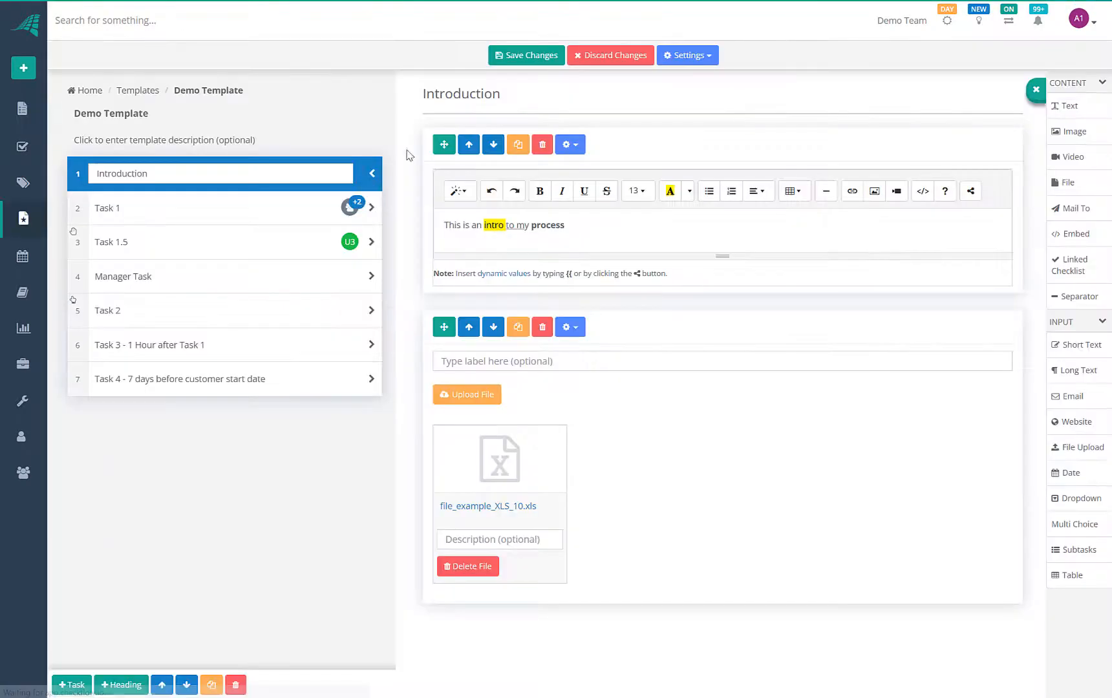
click(216, 207)
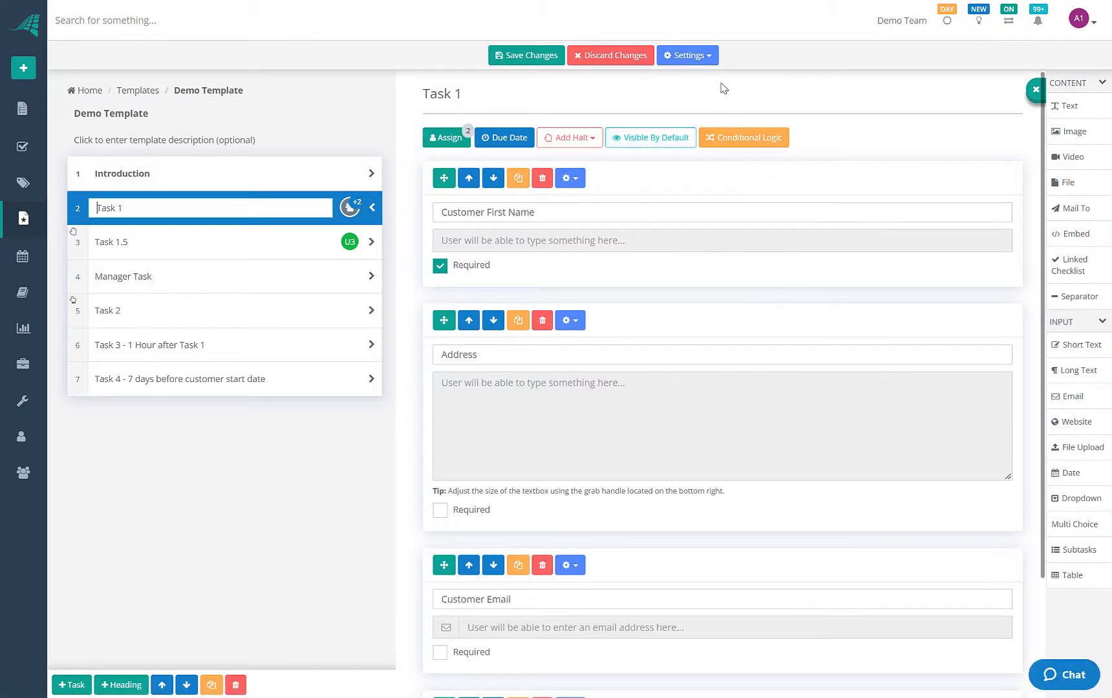
click(119, 311)
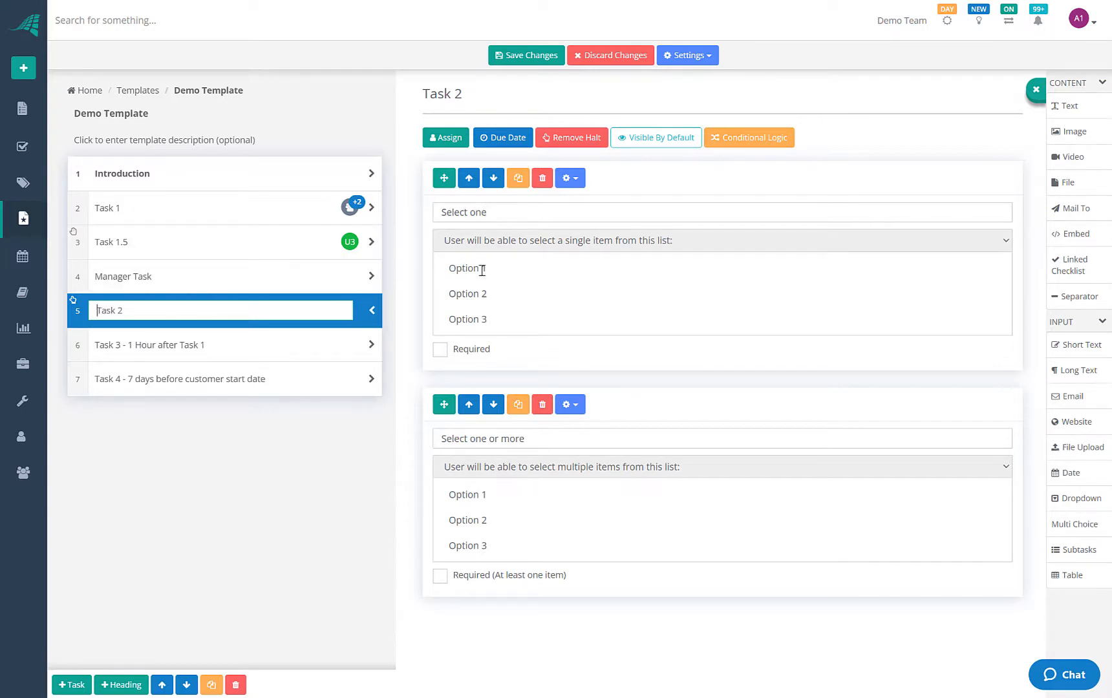
Rename the Select one field to Customer Type with options Small Business and Enterprise, dropping Option 3
click(497, 213)
text(Customer Type)
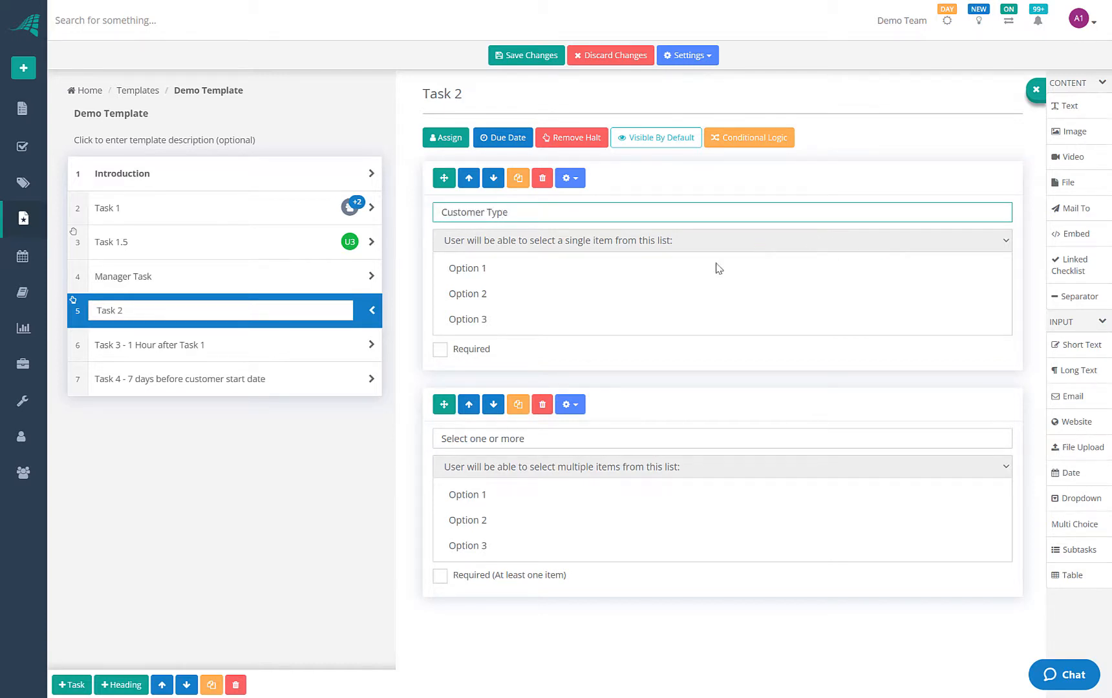
click(491, 268)
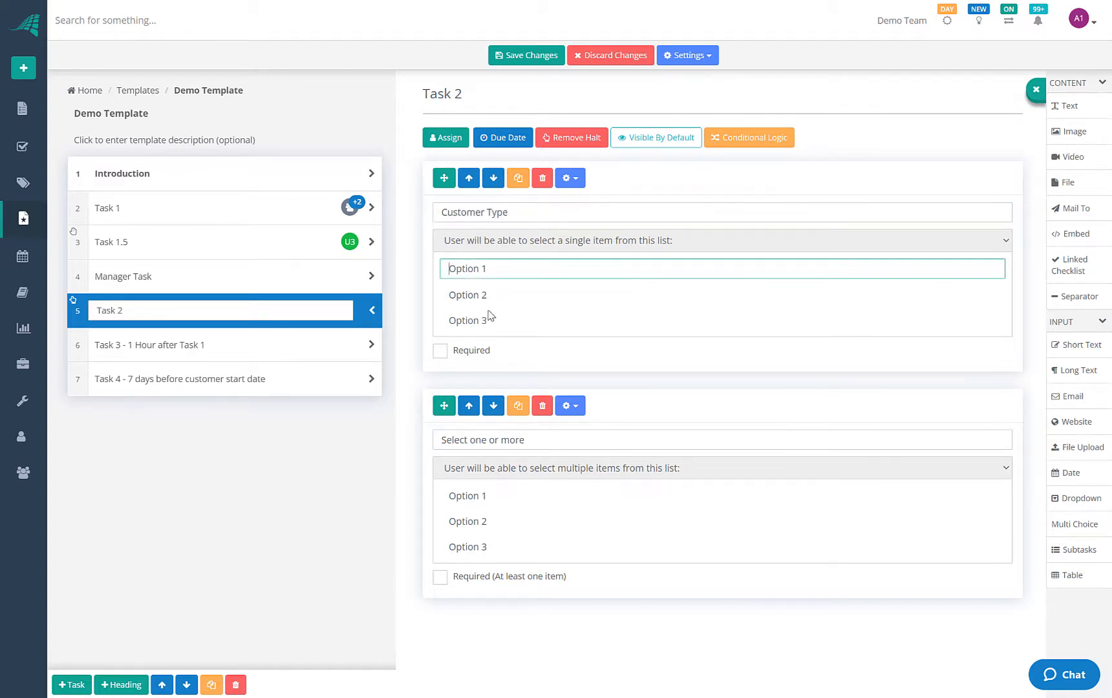
click(498, 320)
drag(498, 320, 454, 324)
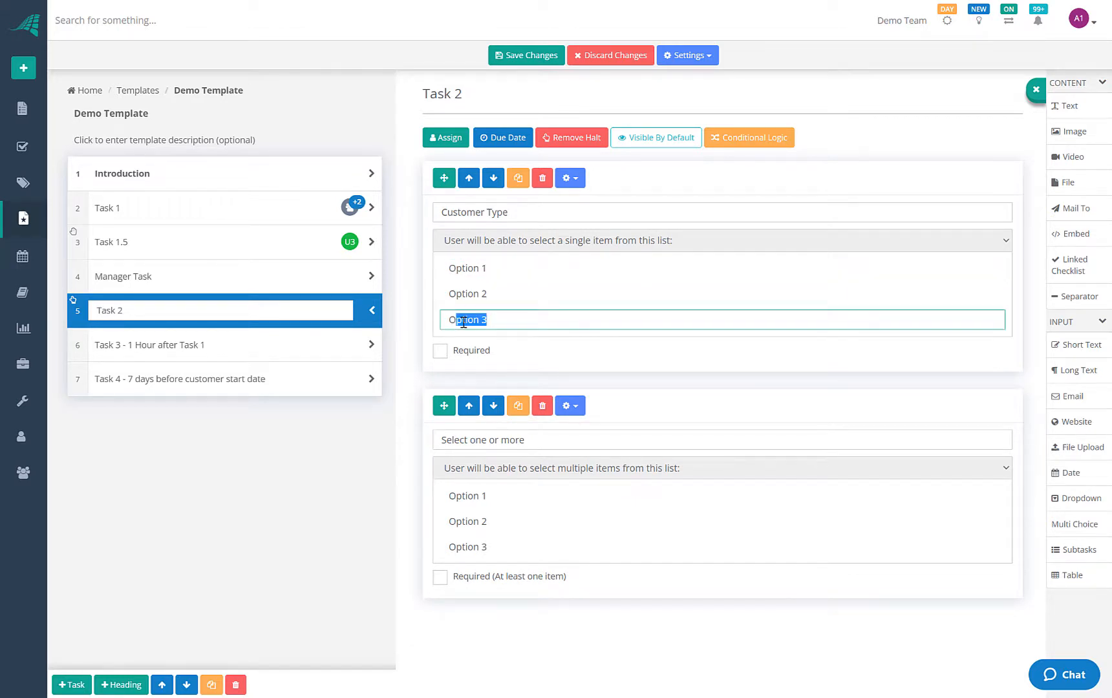
key(BackSpace)
key(BackSpace)
key(BackSpace)
key(BackSpace)
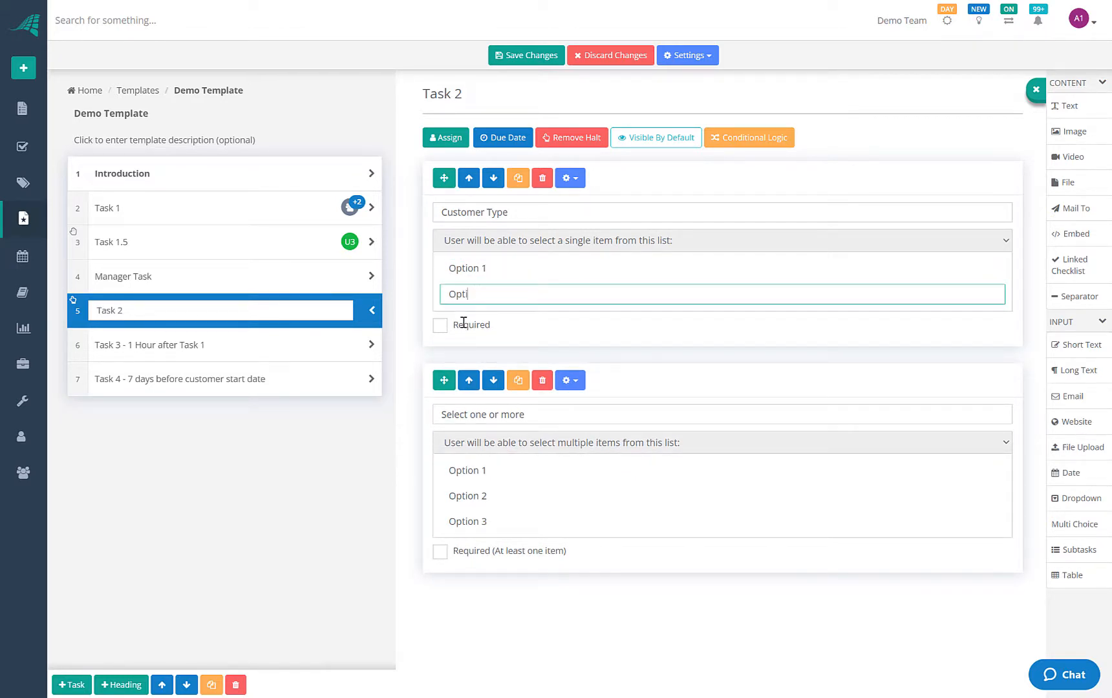
key(BackSpace)
text(Enterprise)
double_click(485, 269)
drag(485, 268, 475, 269)
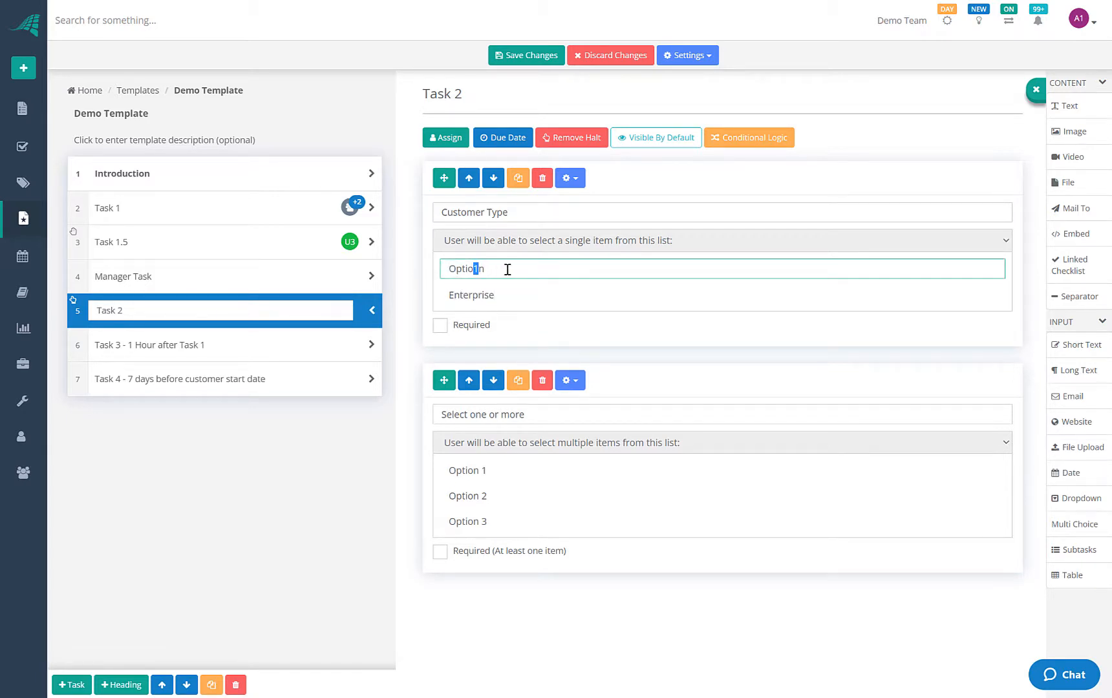
key(ctrl+a)
text(S)
click(507, 294)
click(514, 275)
Add Small Business Name and Enterprise Name short text fields, then two new tasks below Task 2
drag(1060, 341, 488, 385)
click(470, 414)
text(Sma)
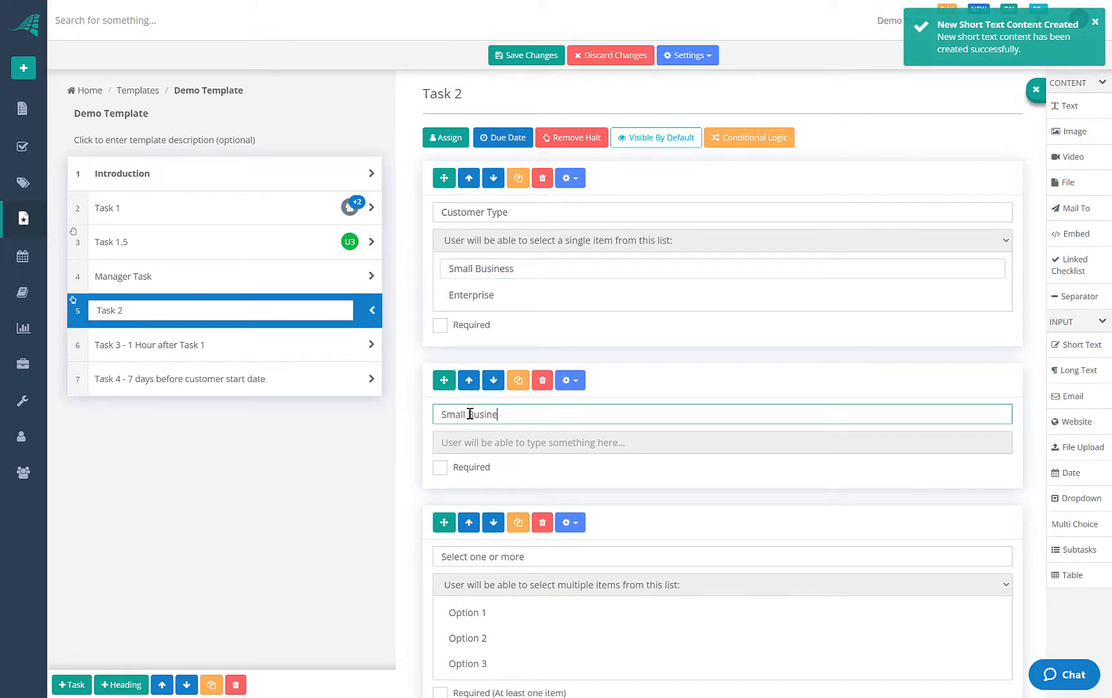
text(ll Business Name)
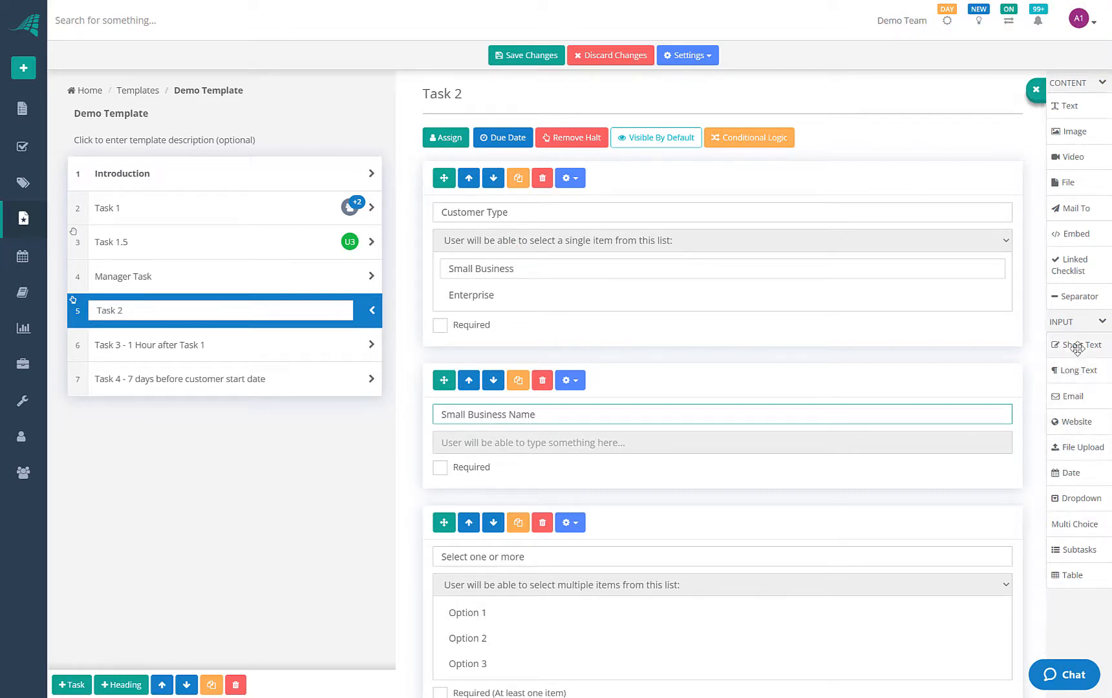
drag(1075, 343, 471, 537)
click(472, 556)
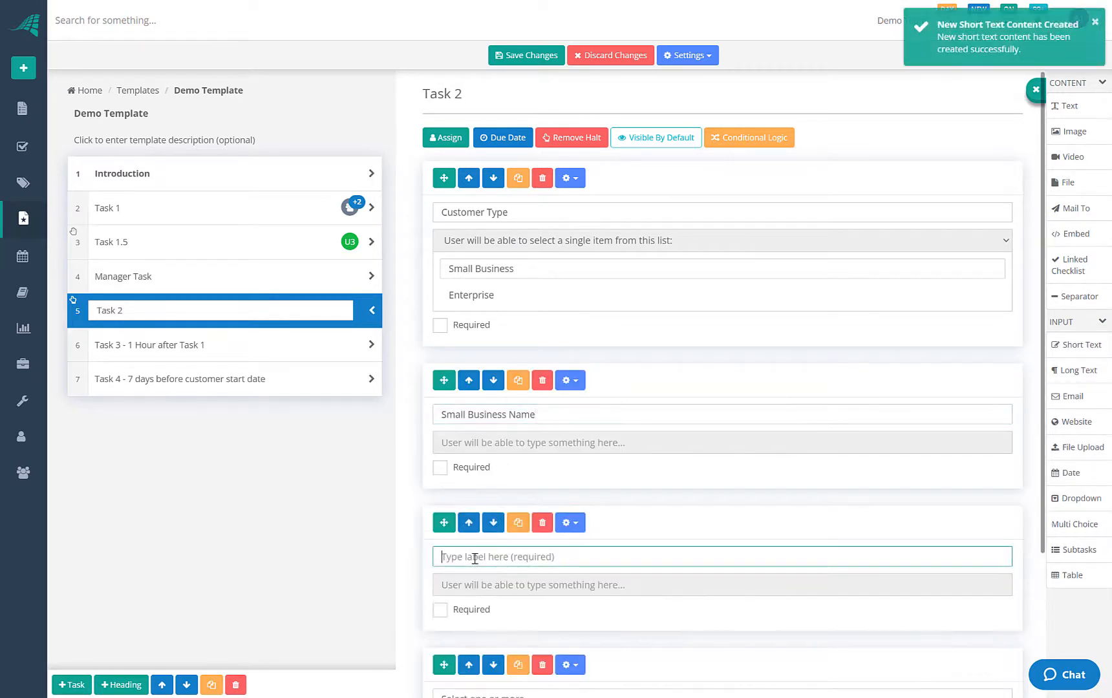
text(Enterprise Name)
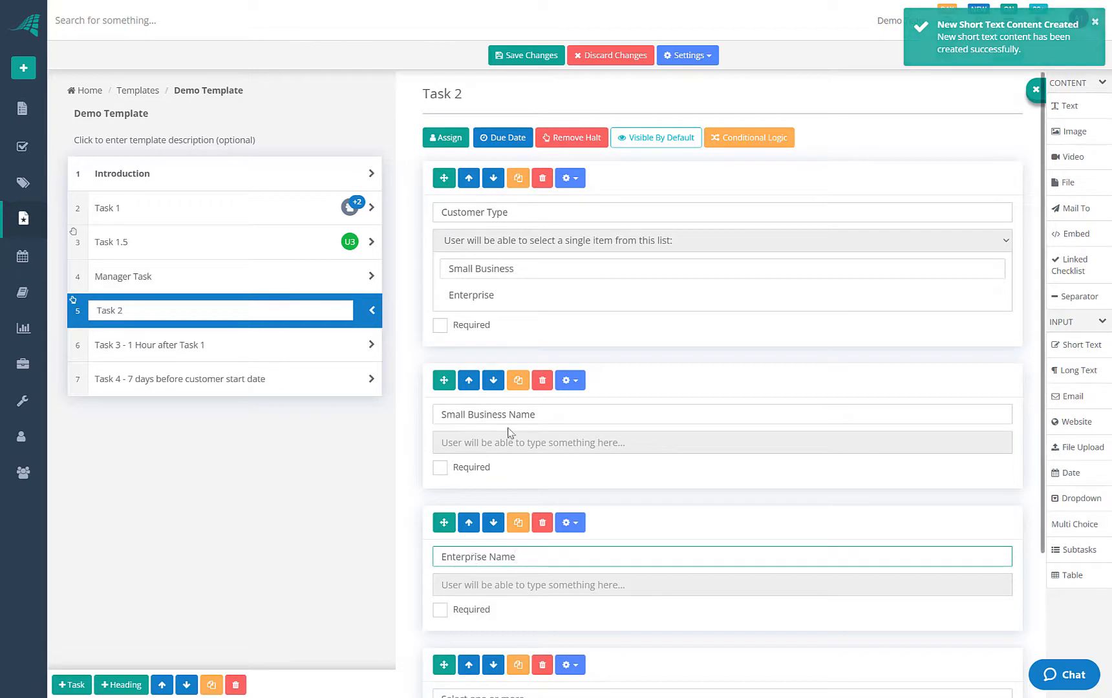
click(591, 517)
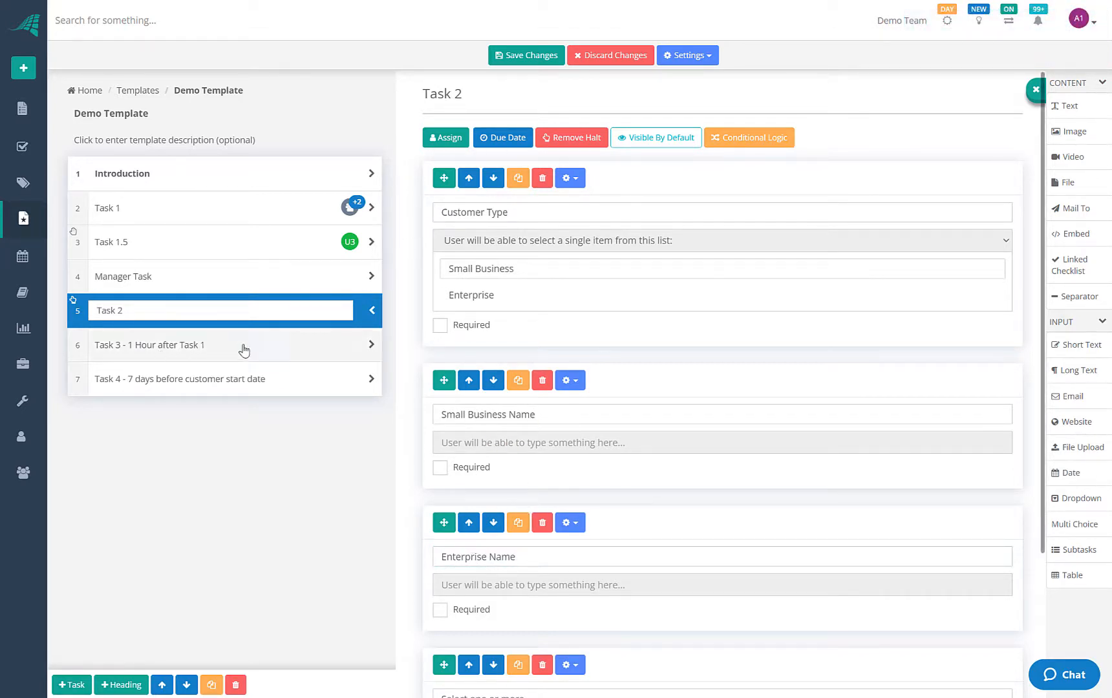
click(77, 689)
click(77, 689)
Name the sixth and seventh tasks Small Business Task and Enterprise Task
click(108, 349)
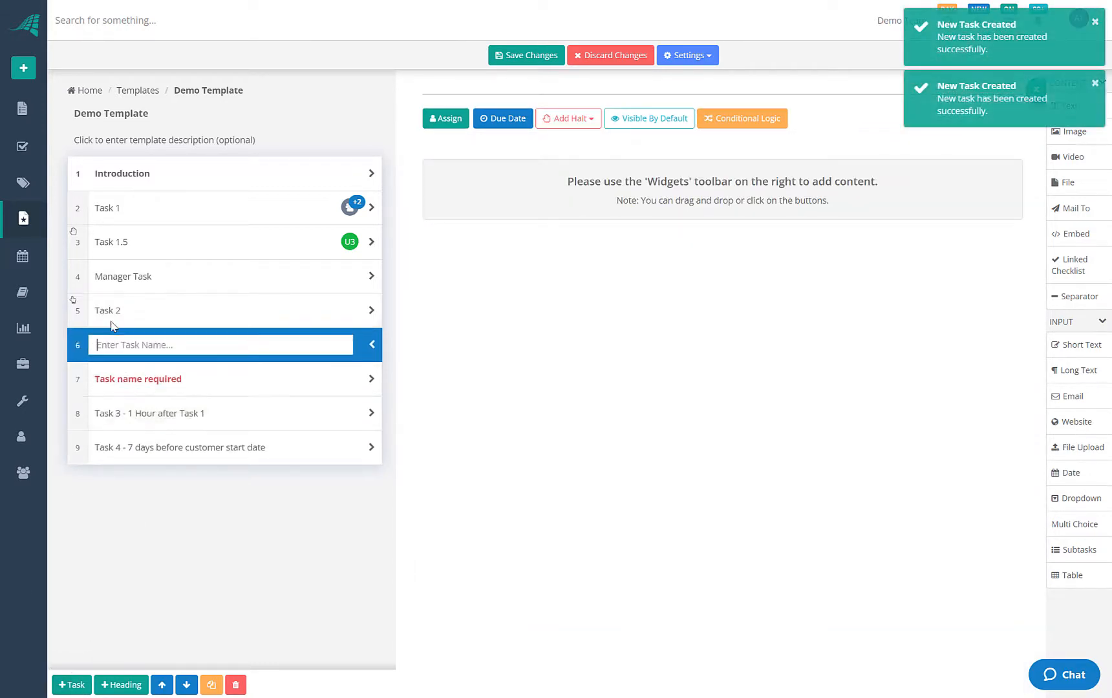
click(113, 311)
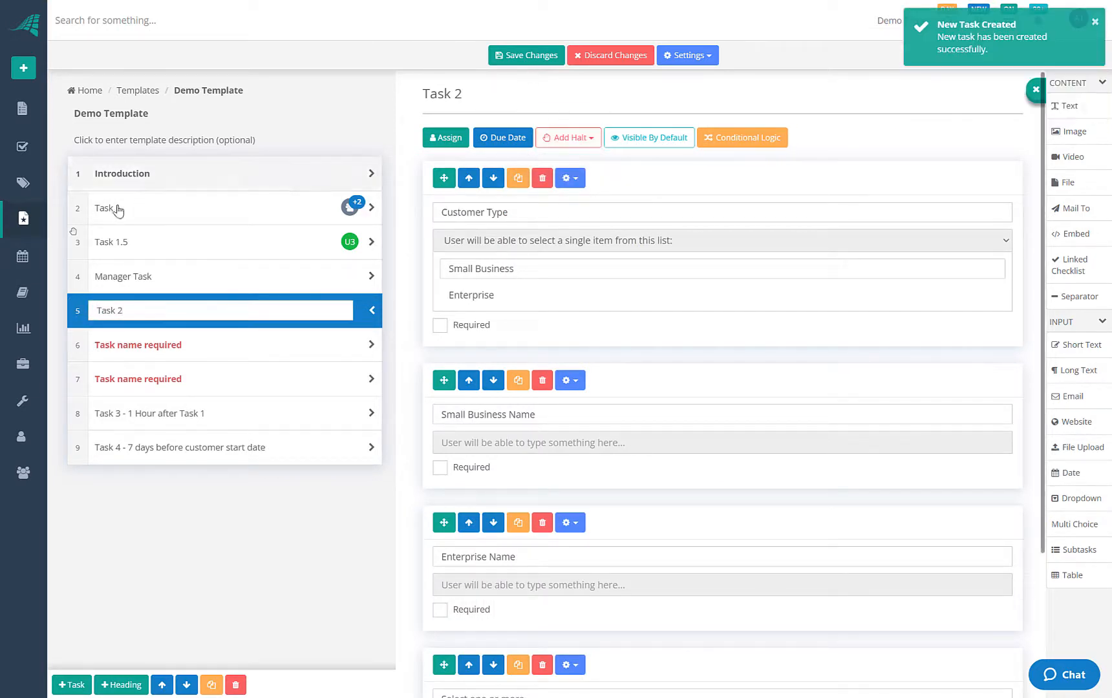
click(123, 242)
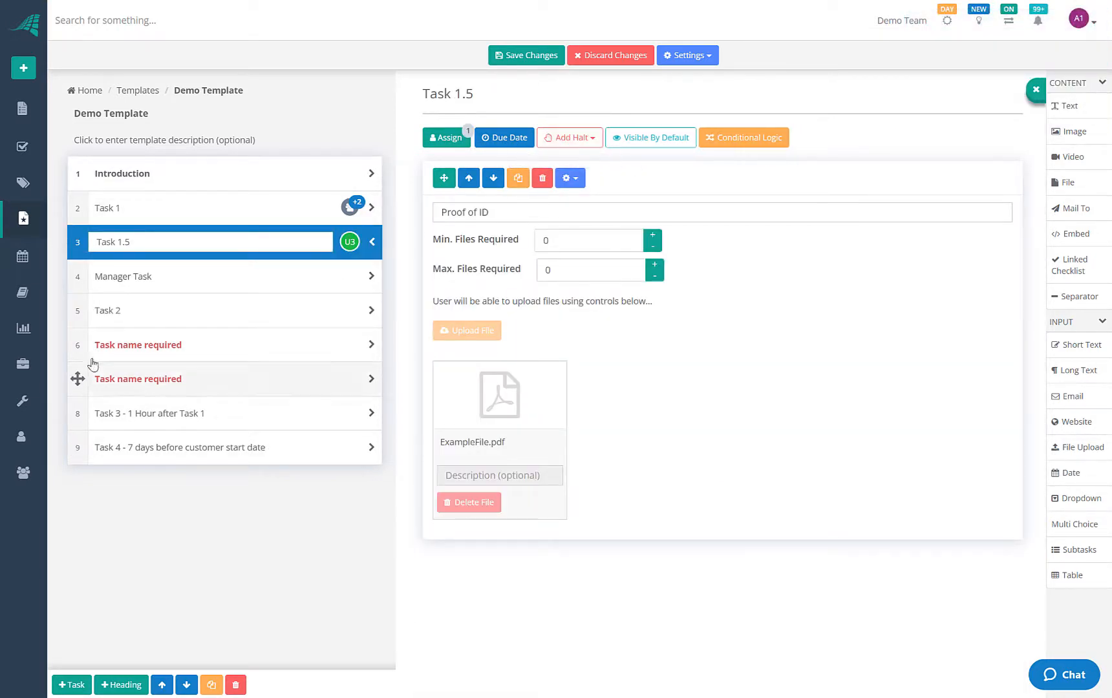
click(153, 346)
text(S)
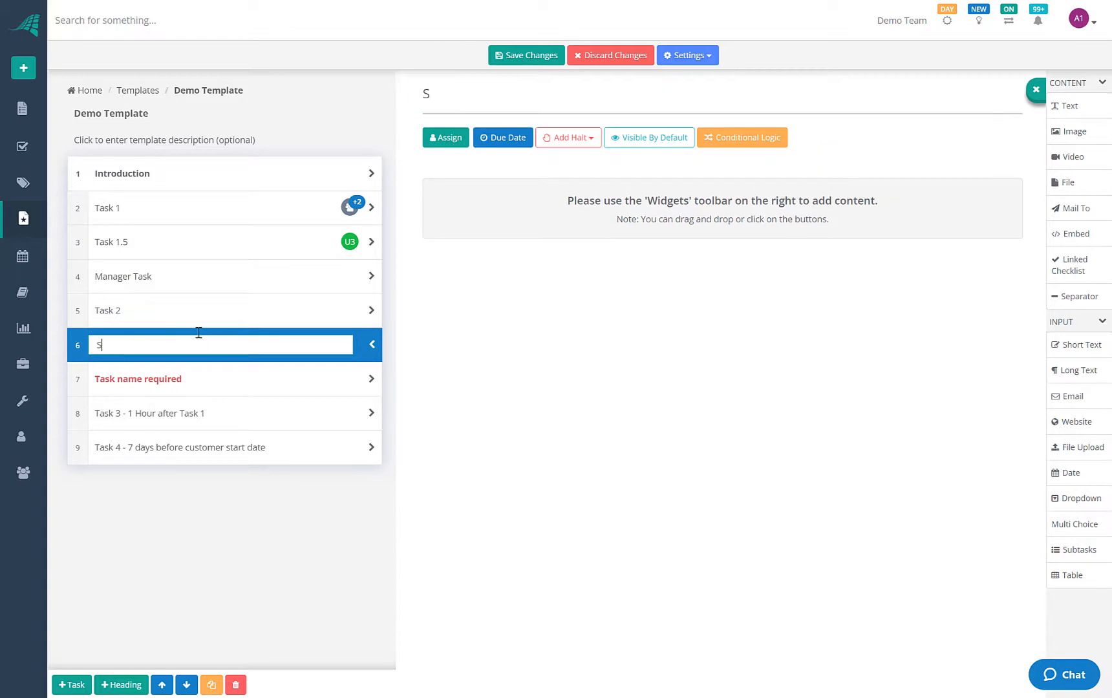
text(mall Business)
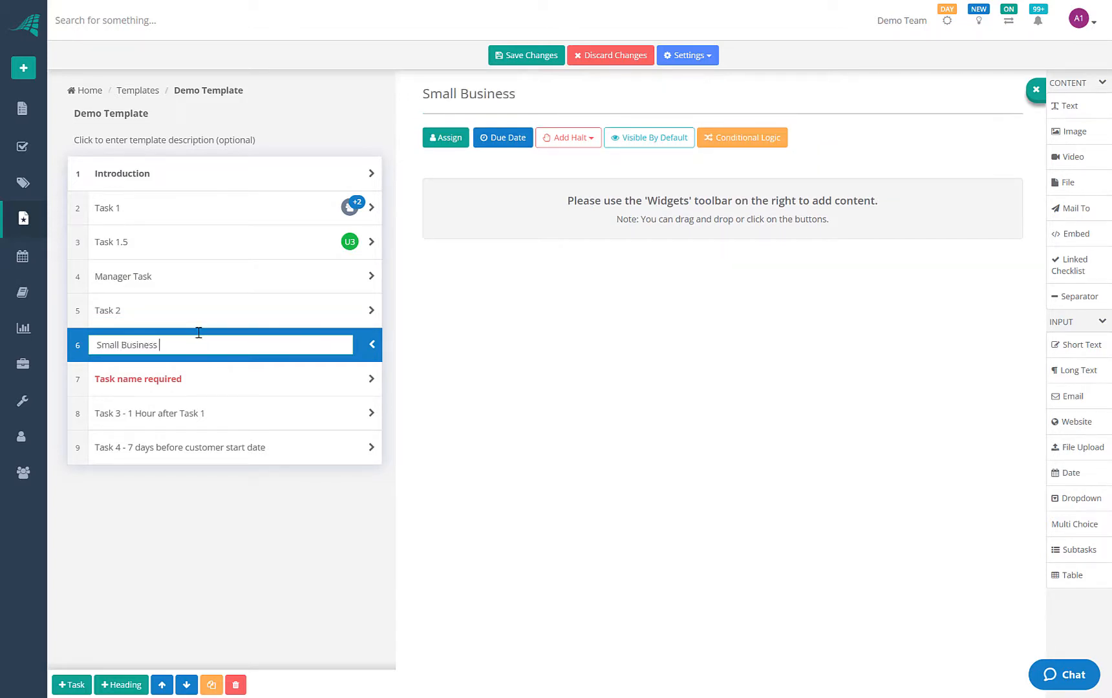
text( Task)
click(167, 382)
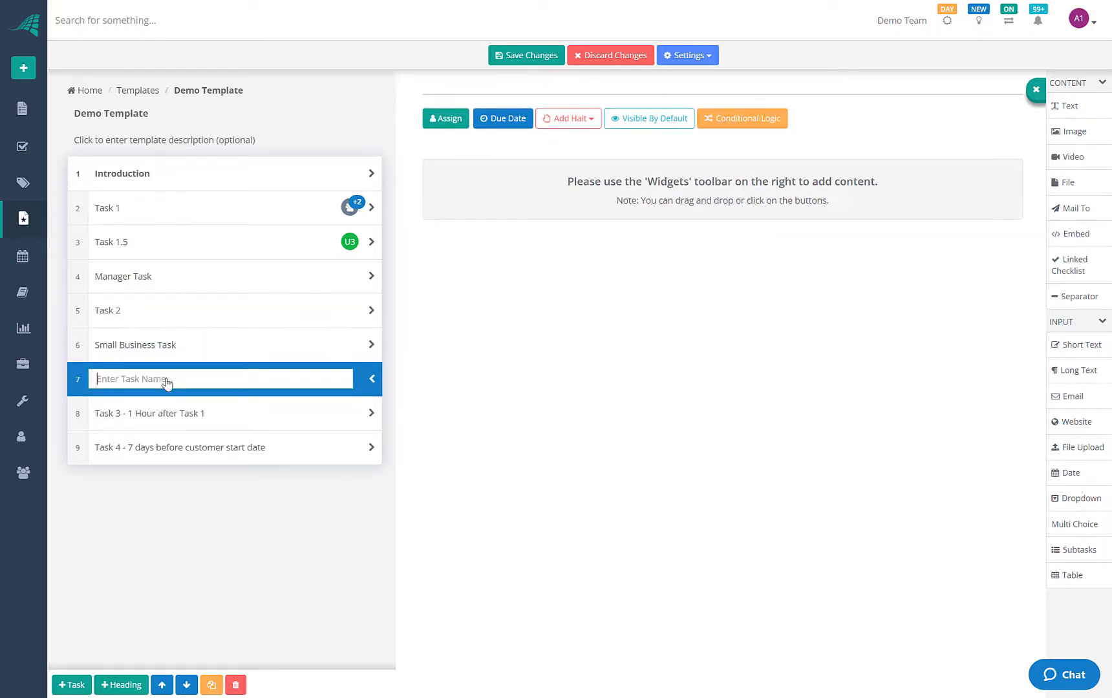
text(Enterp)
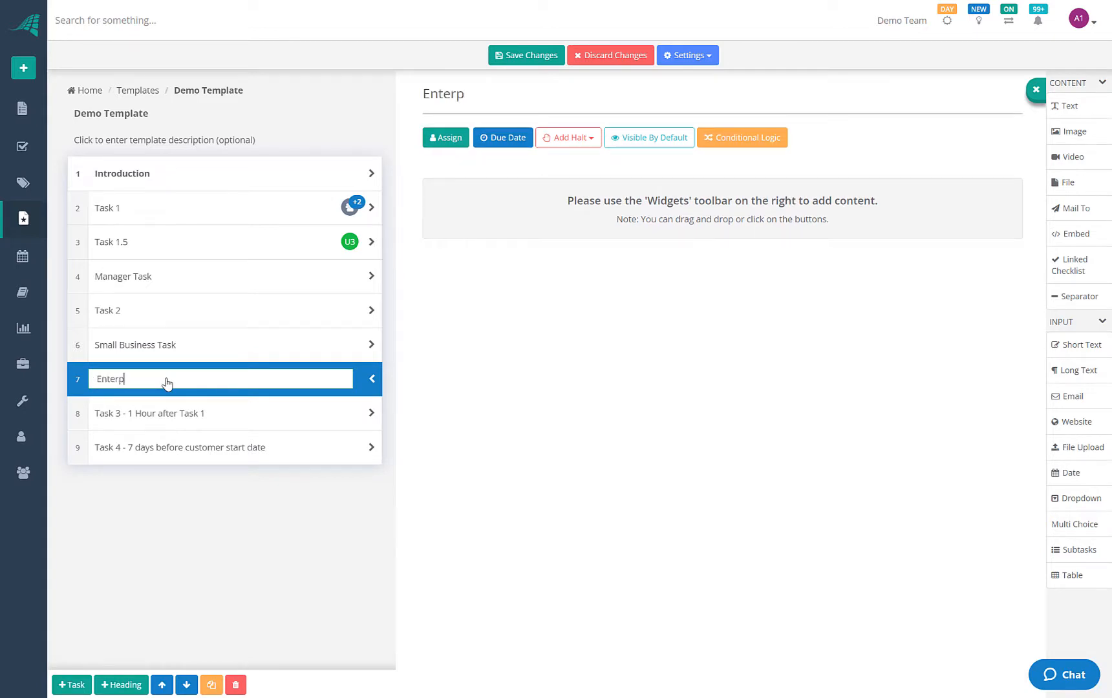
text(rise Task)
click(125, 309)
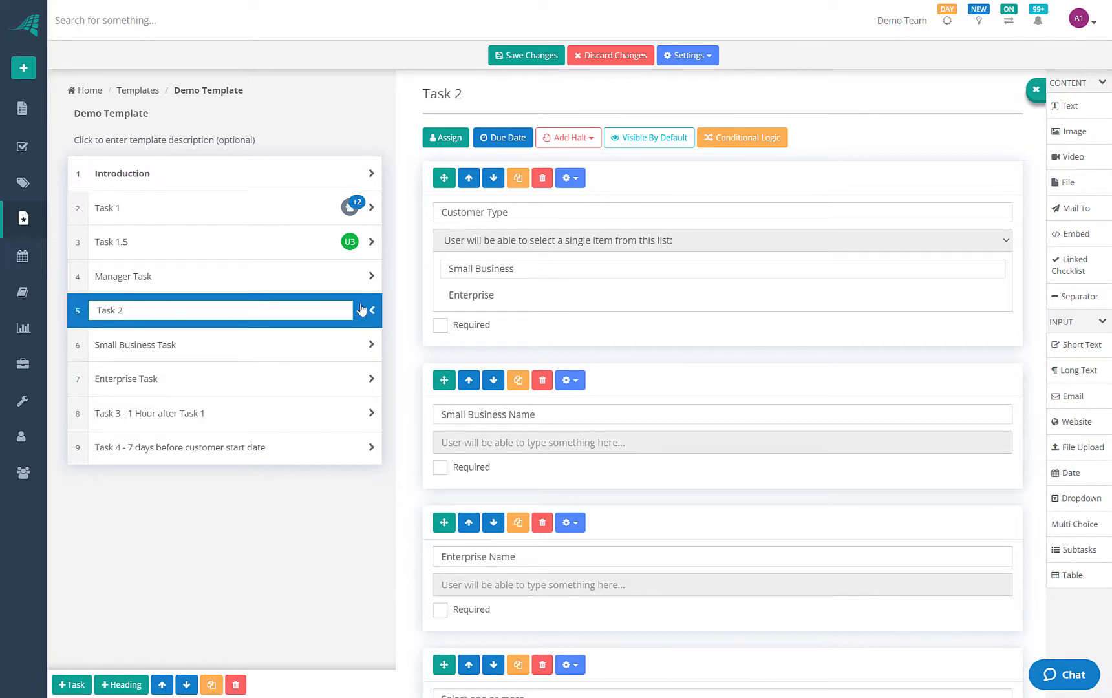
Review Task 1.5 and Small Business Task, then return to Task 2's fields
click(285, 277)
click(278, 243)
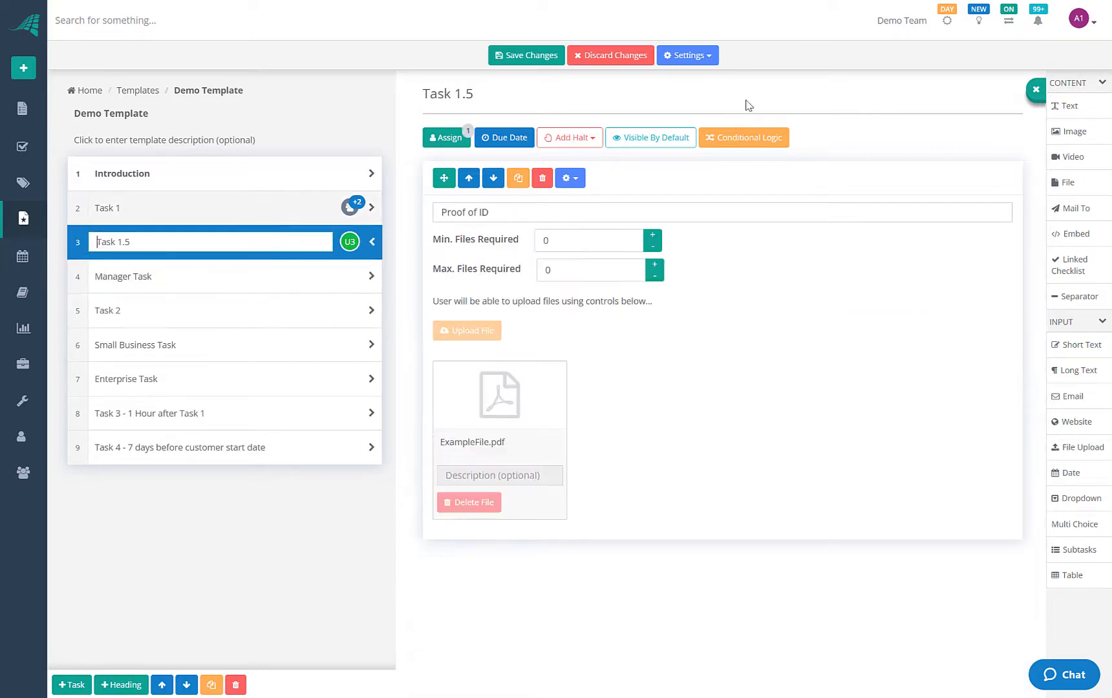
click(305, 348)
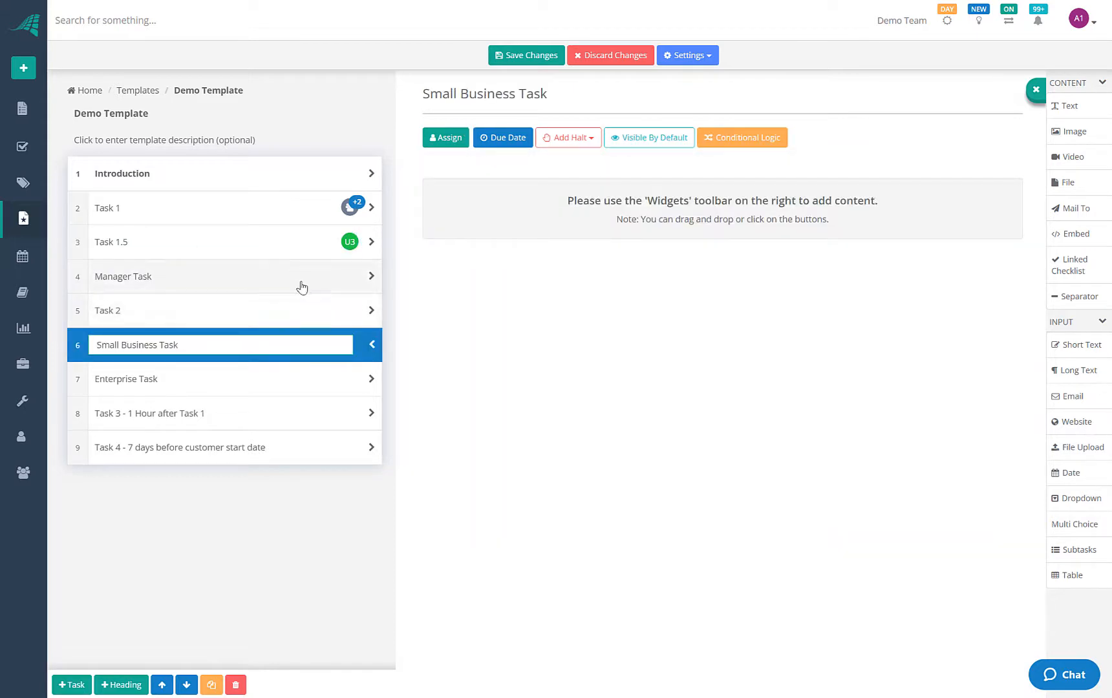
click(302, 287)
click(285, 312)
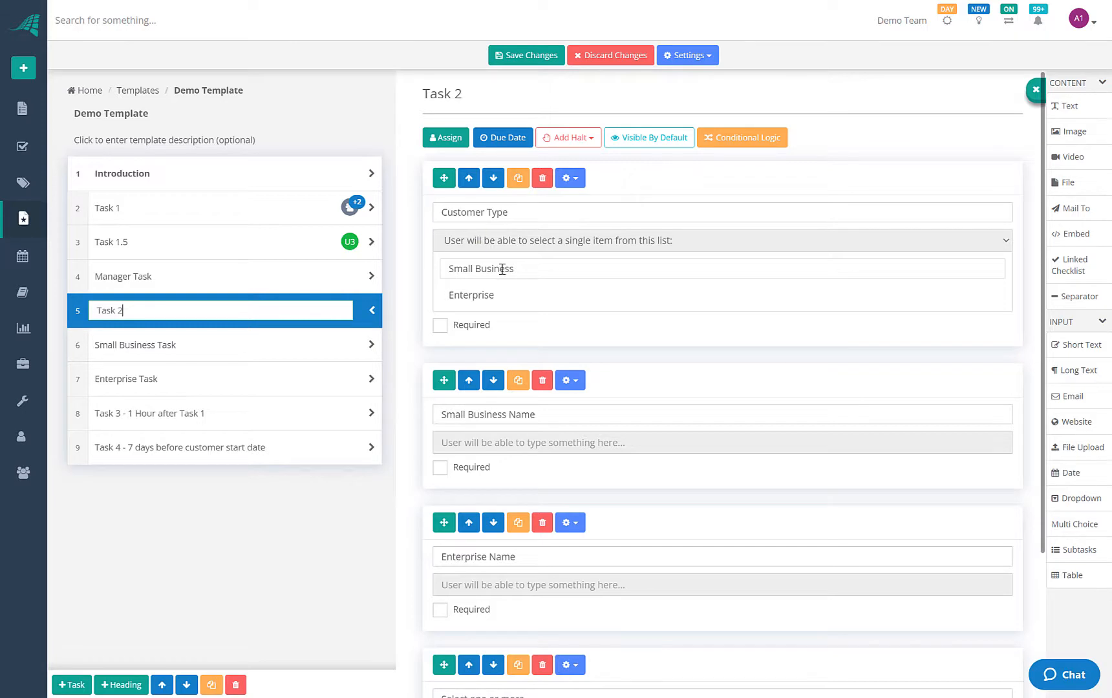
In Conditional Logic, hide Small Business/Enterprise Name fields and Small Business/Enterprise Tasks by default
click(745, 144)
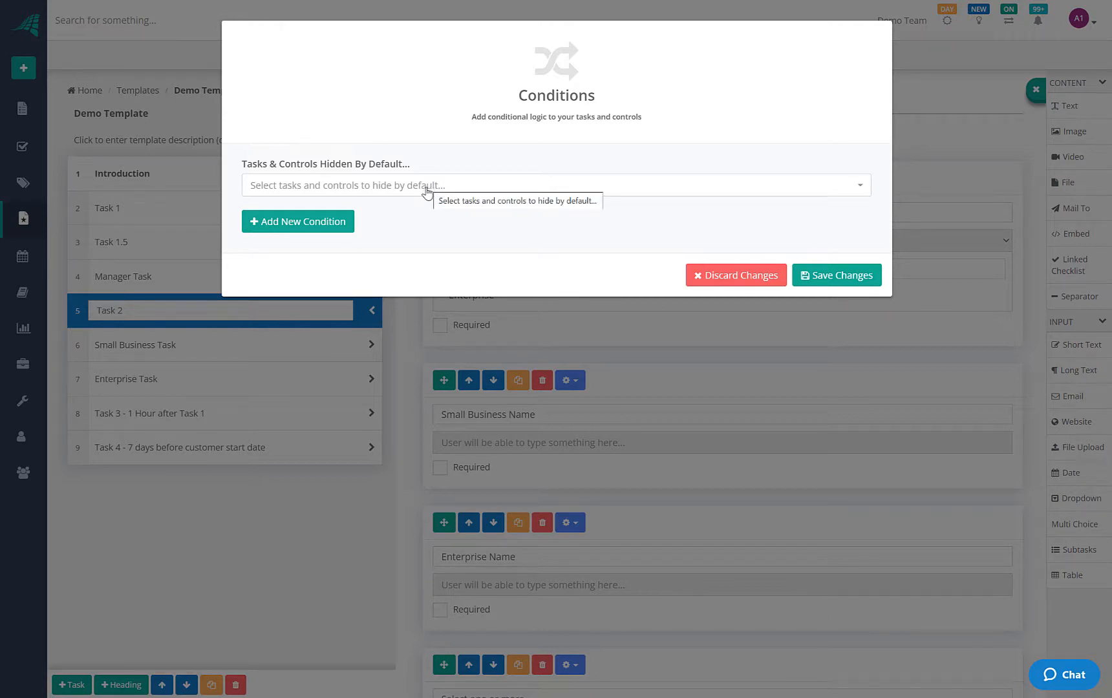
click(427, 188)
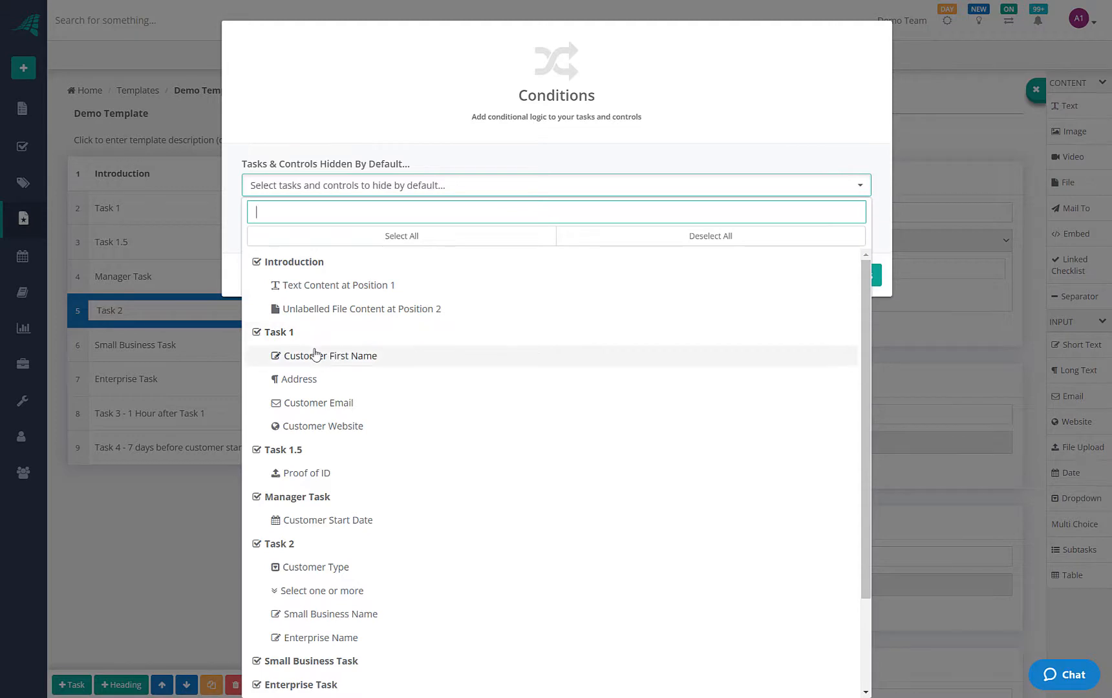
scroll(314, 355, down, 2)
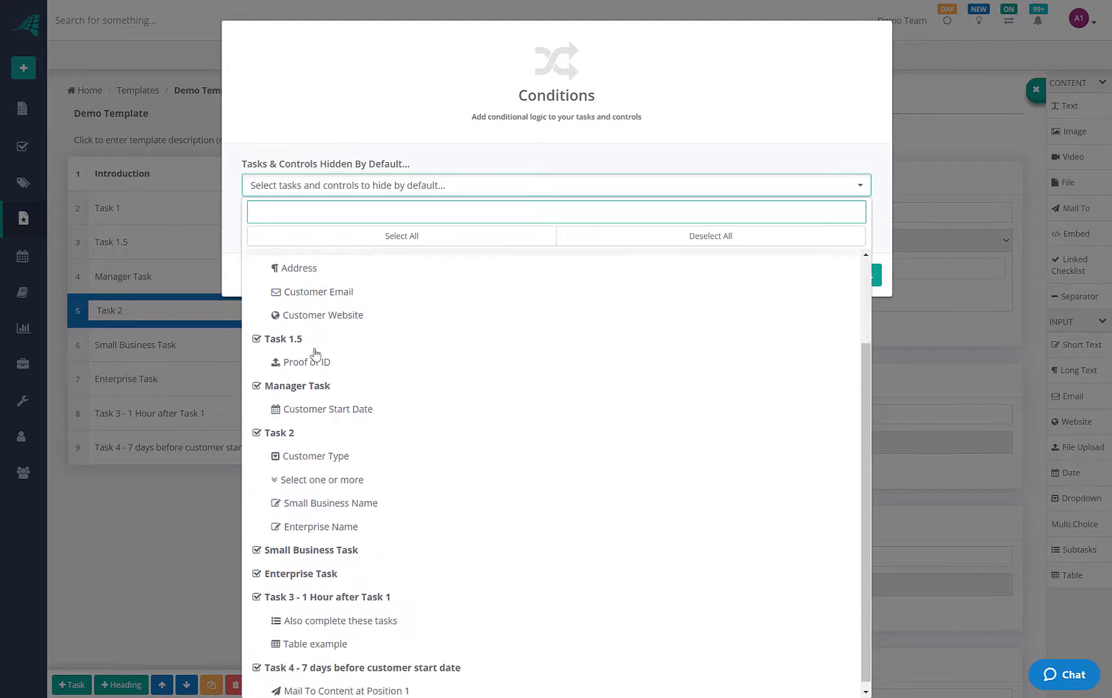
click(298, 544)
click(301, 569)
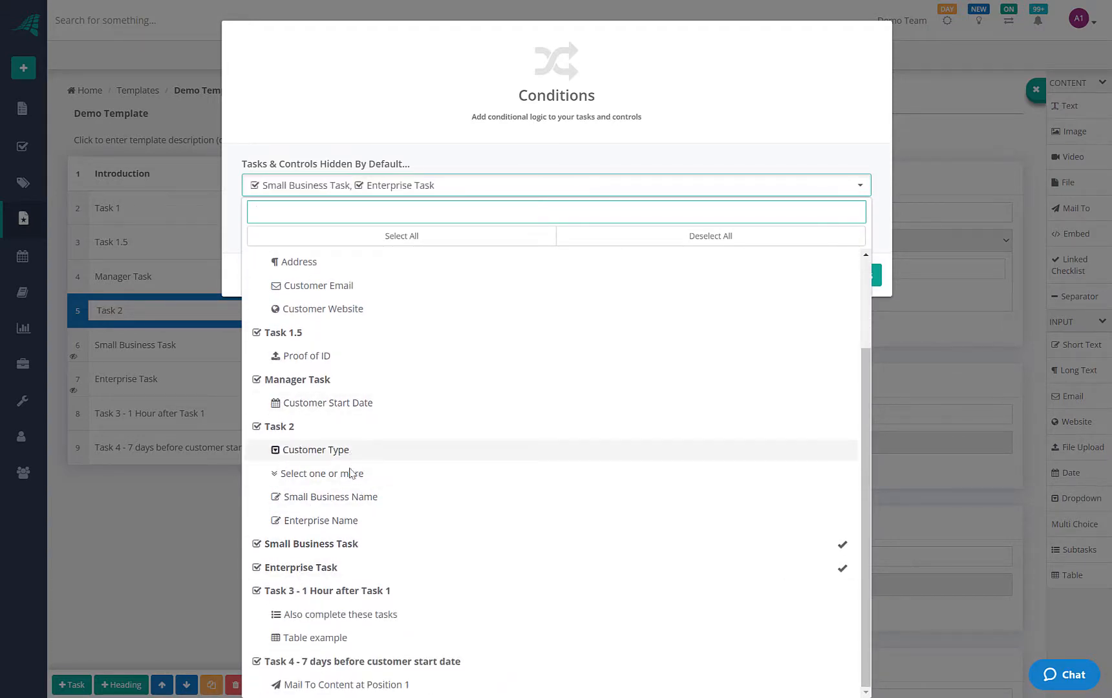
click(352, 497)
click(349, 521)
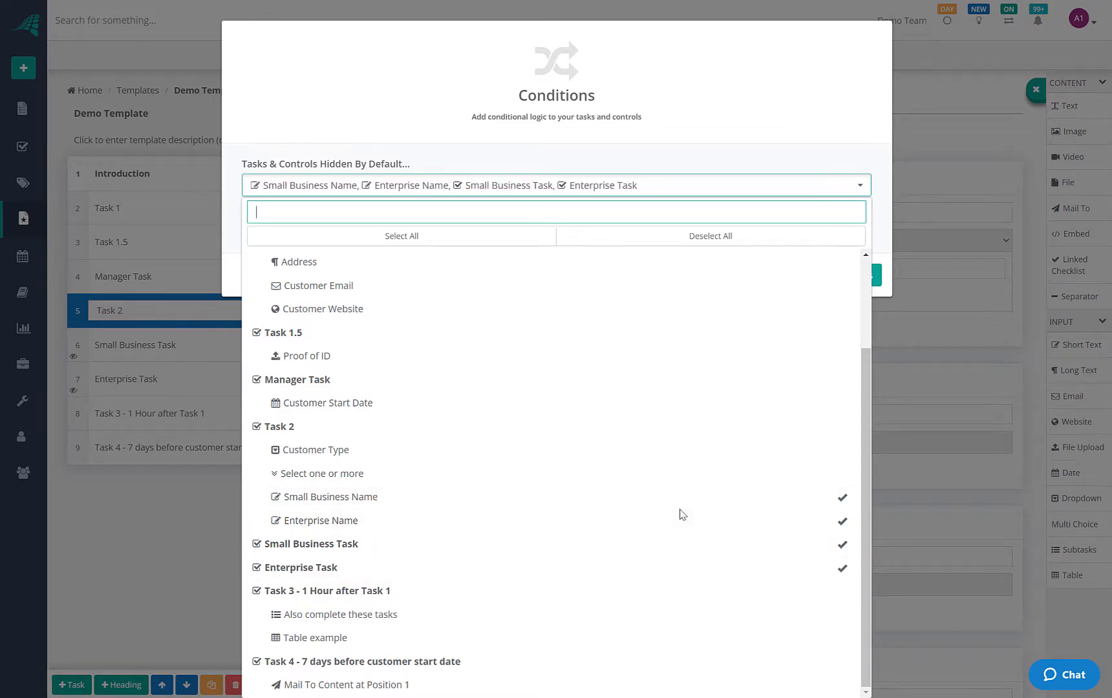
click(708, 155)
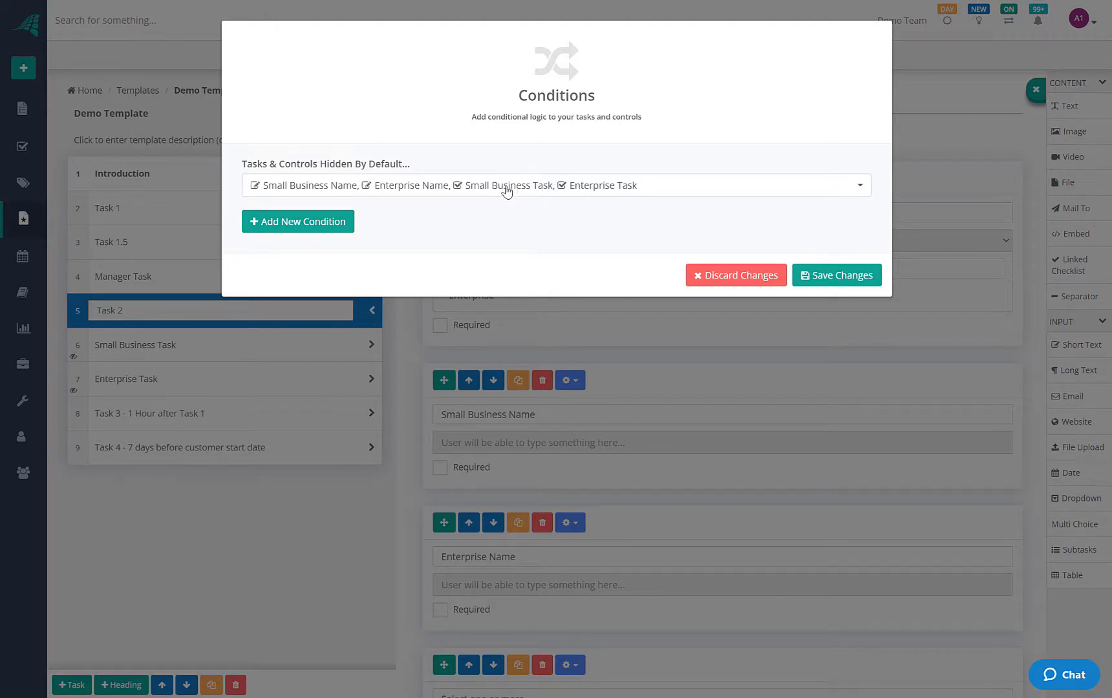
Add a condition triggered when Customer Type is Small Business
click(297, 223)
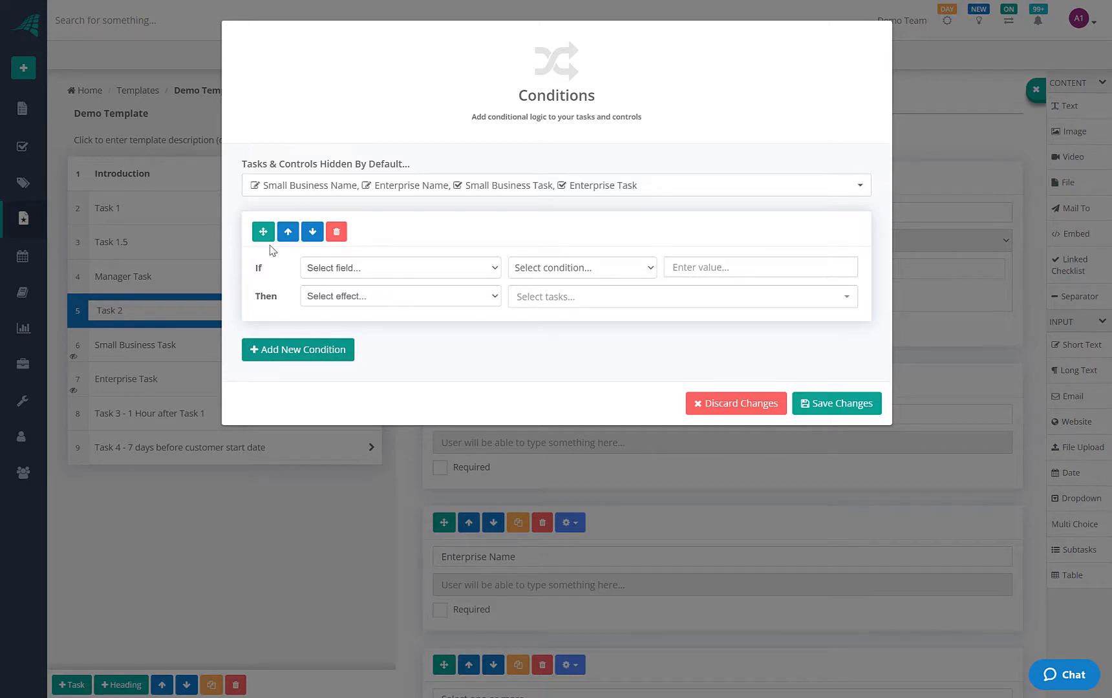
click(475, 275)
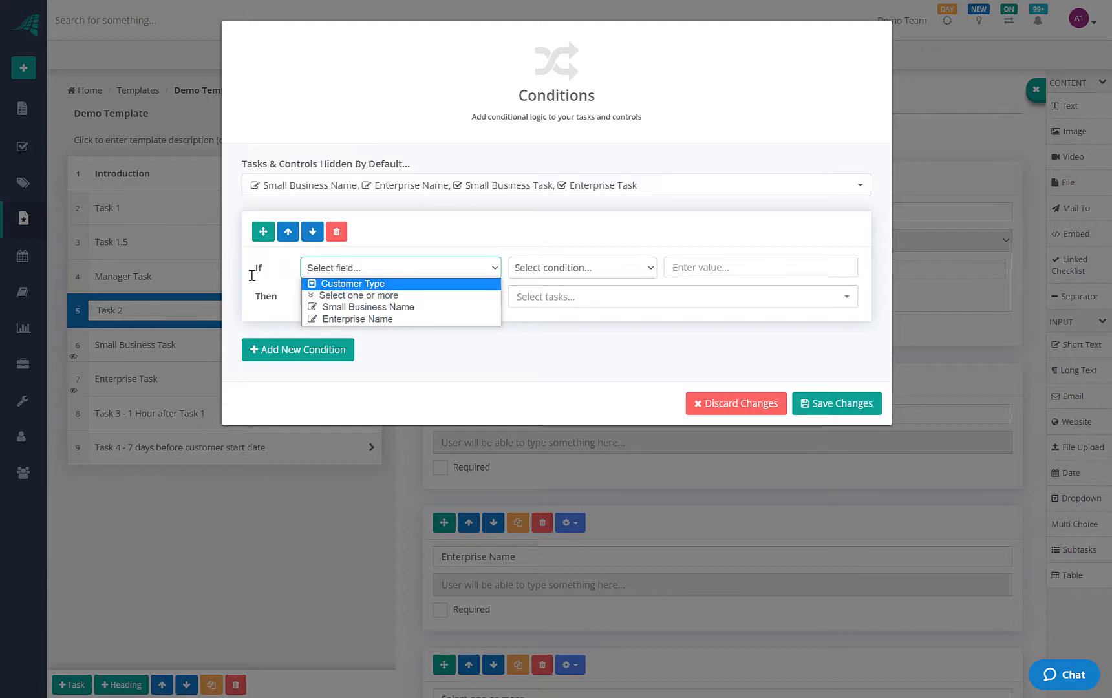
click(524, 249)
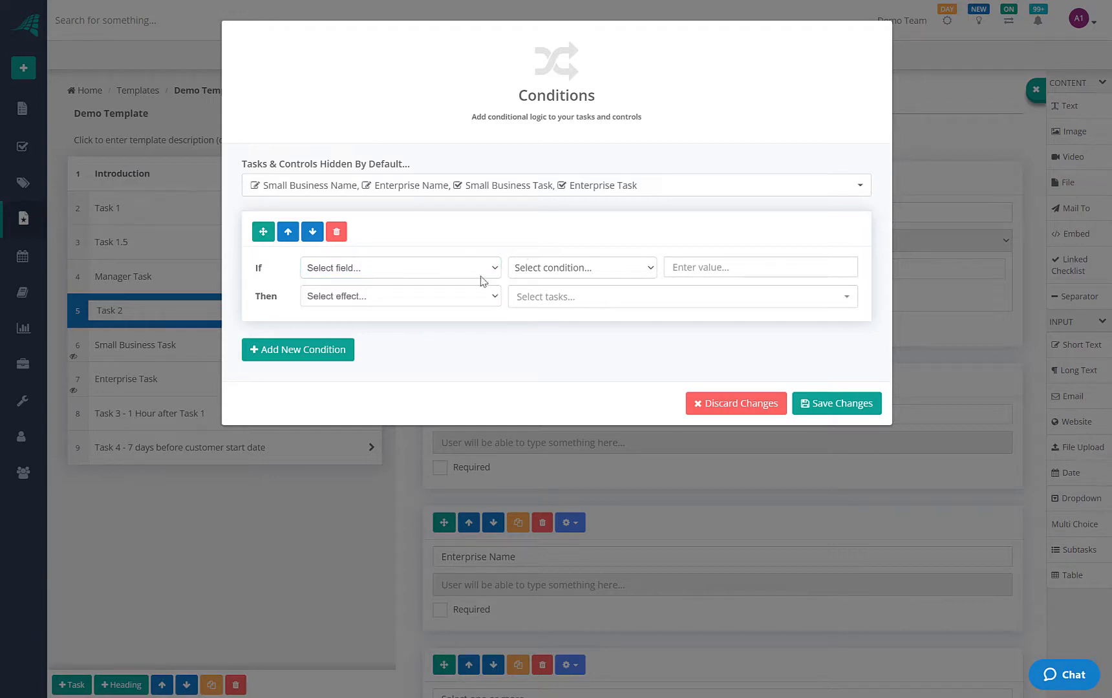
click(393, 272)
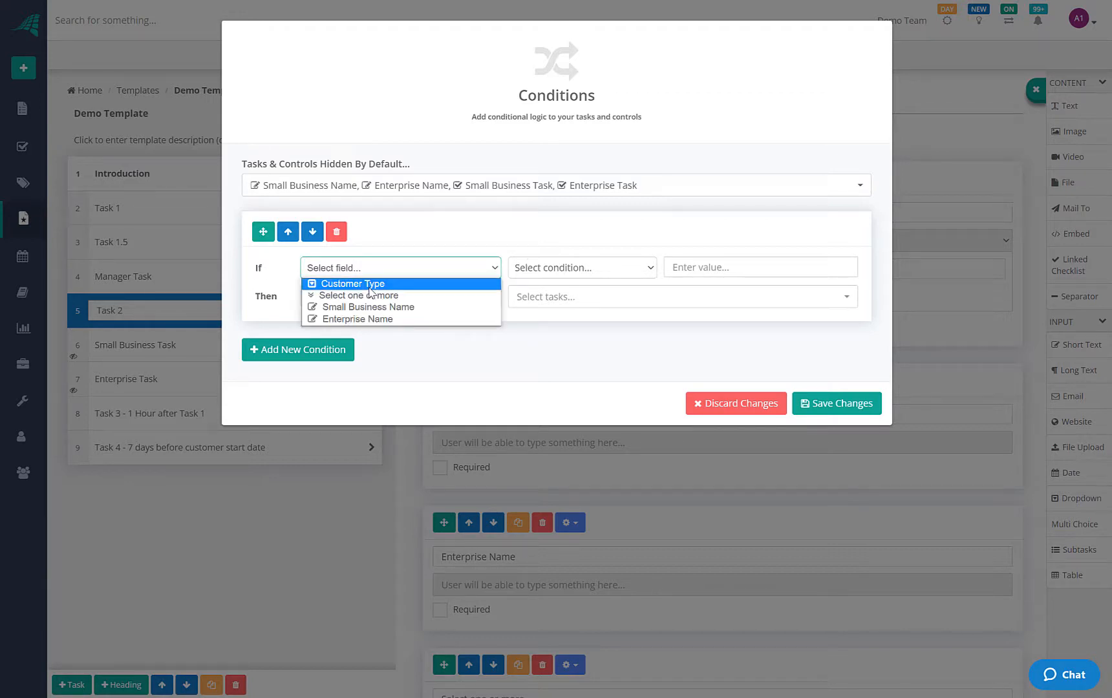
click(371, 286)
click(553, 270)
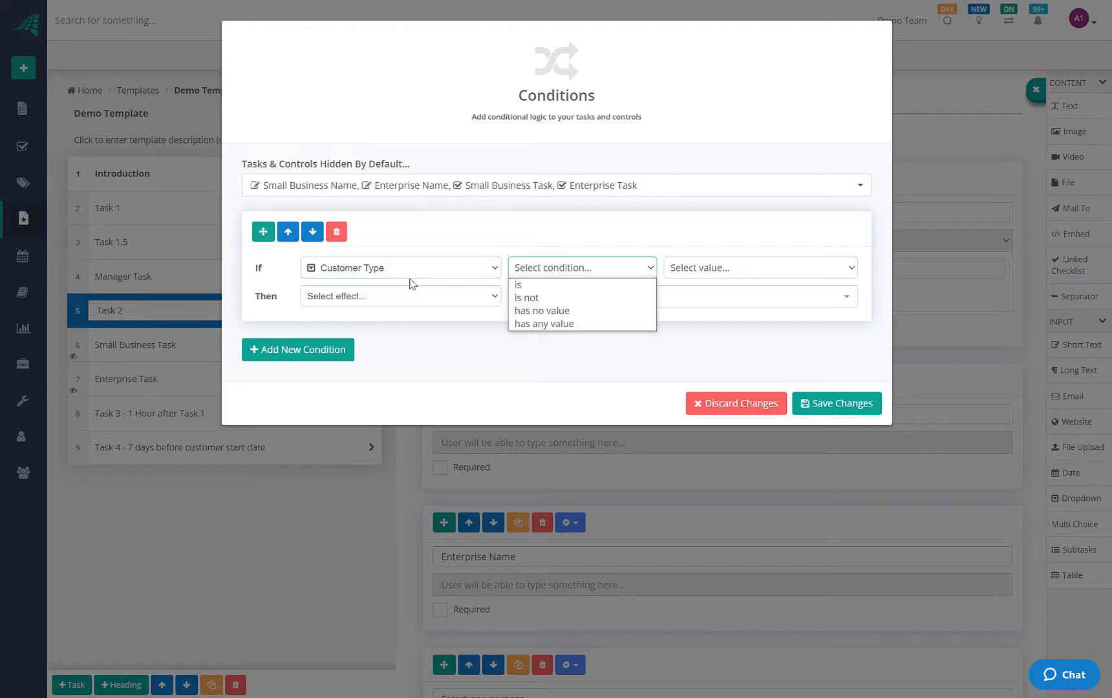
click(525, 285)
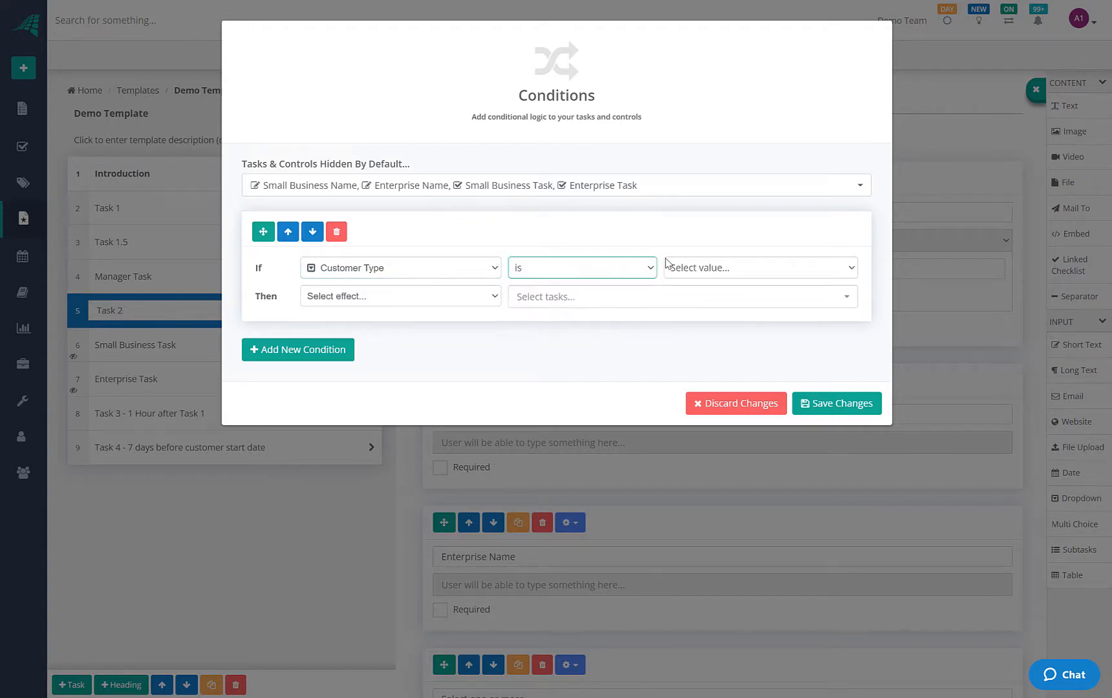
click(670, 265)
click(680, 285)
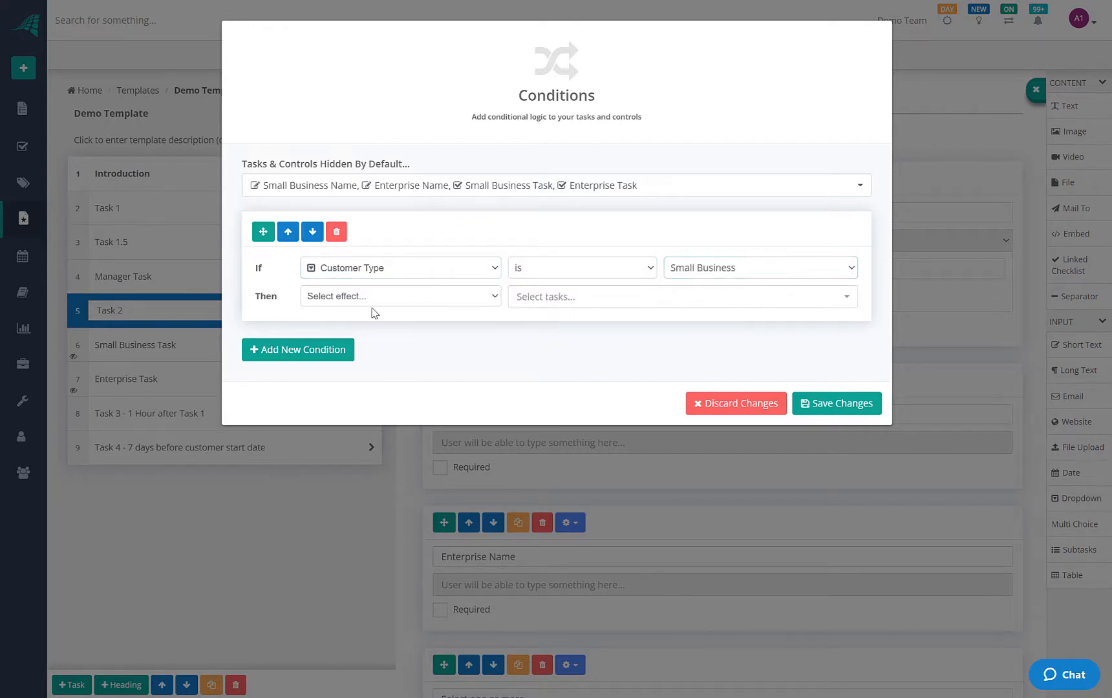
Make that condition show Small Business Name and Small Business Task, then add another condition
click(372, 300)
click(342, 312)
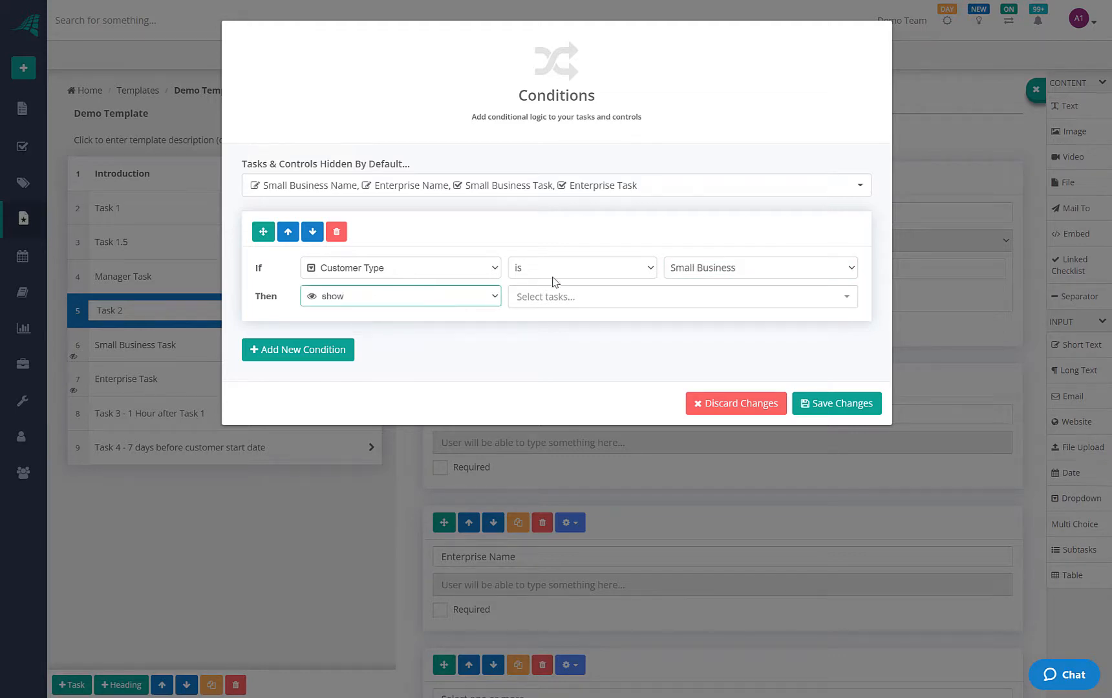
click(554, 297)
scroll(574, 503, down, 5)
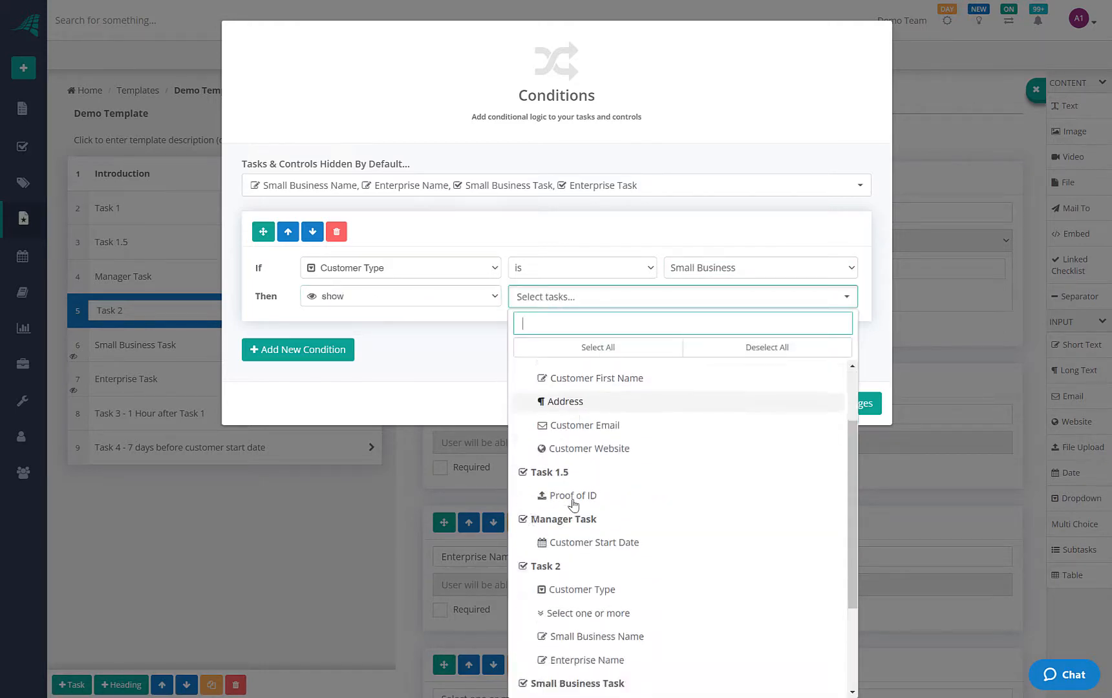
click(575, 503)
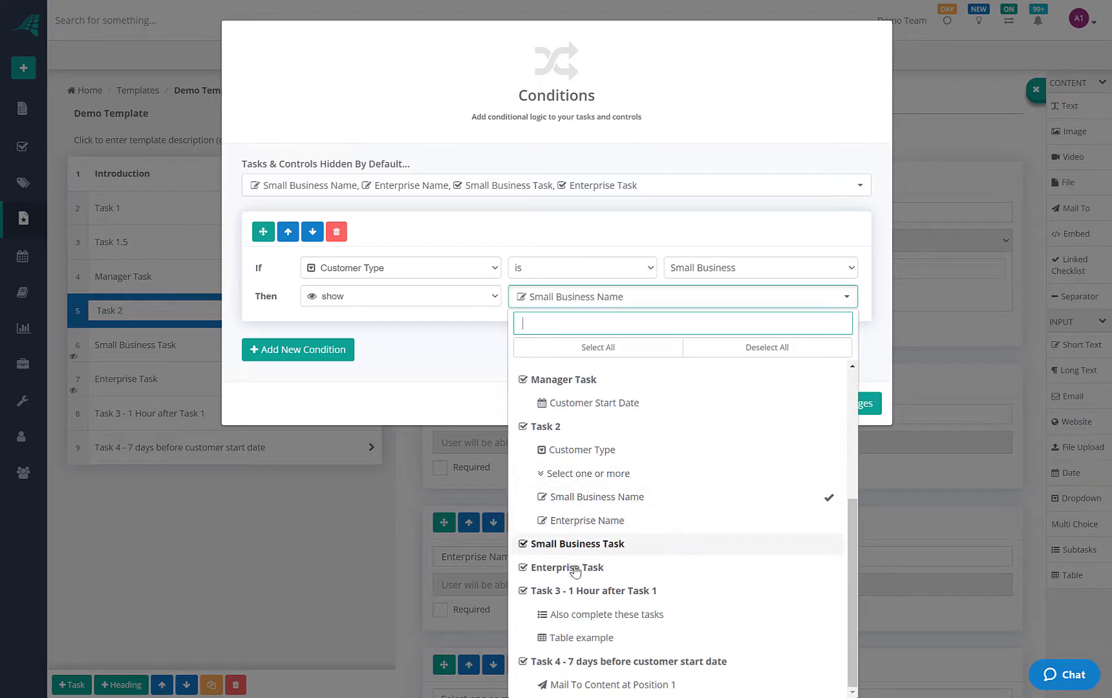
click(577, 544)
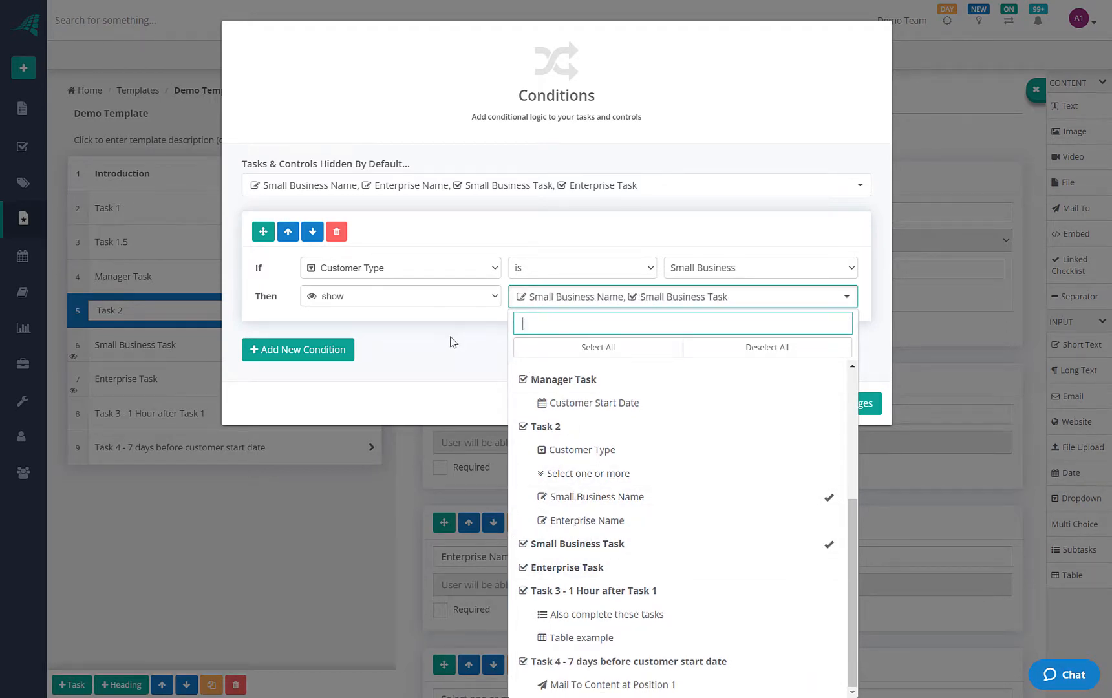
click(440, 357)
click(332, 349)
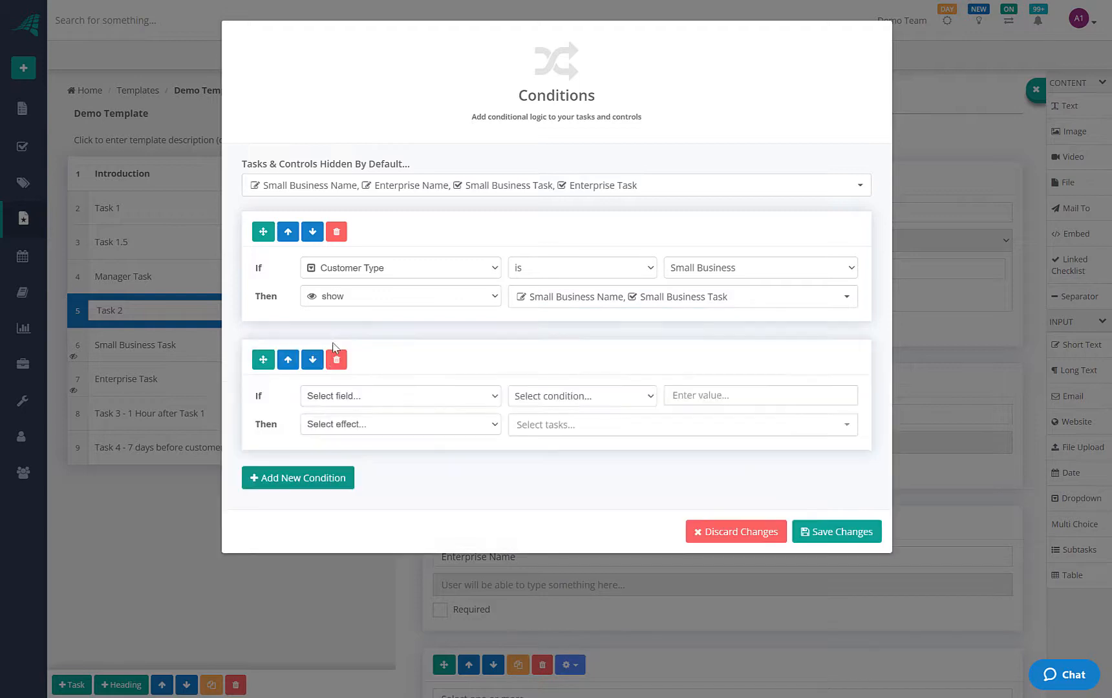
Set the second rule to hide Small Business Task and Small Business Name when Customer Type is not Small Business
click(341, 397)
click(349, 410)
click(619, 397)
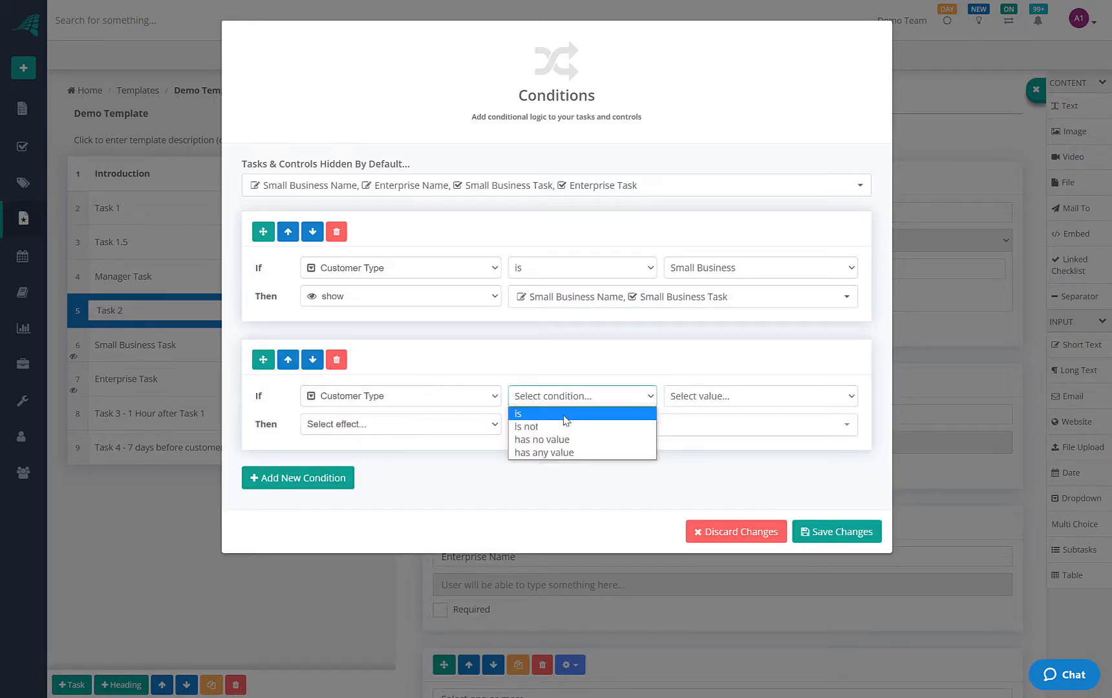
click(563, 427)
click(698, 396)
click(705, 412)
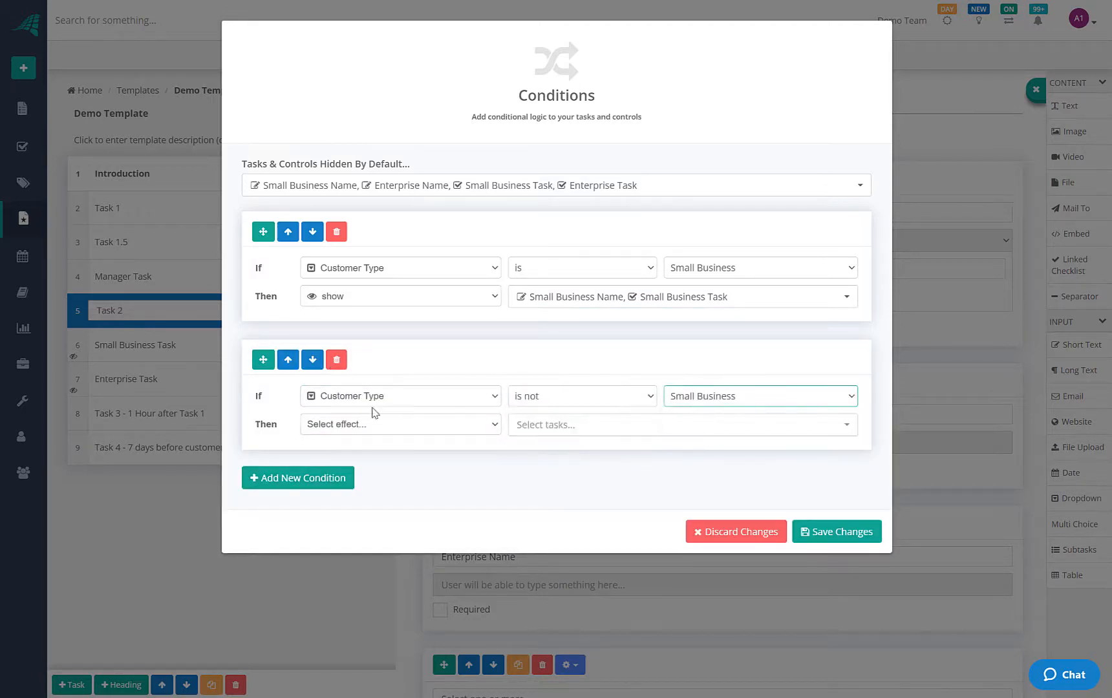
click(372, 423)
click(333, 452)
click(569, 430)
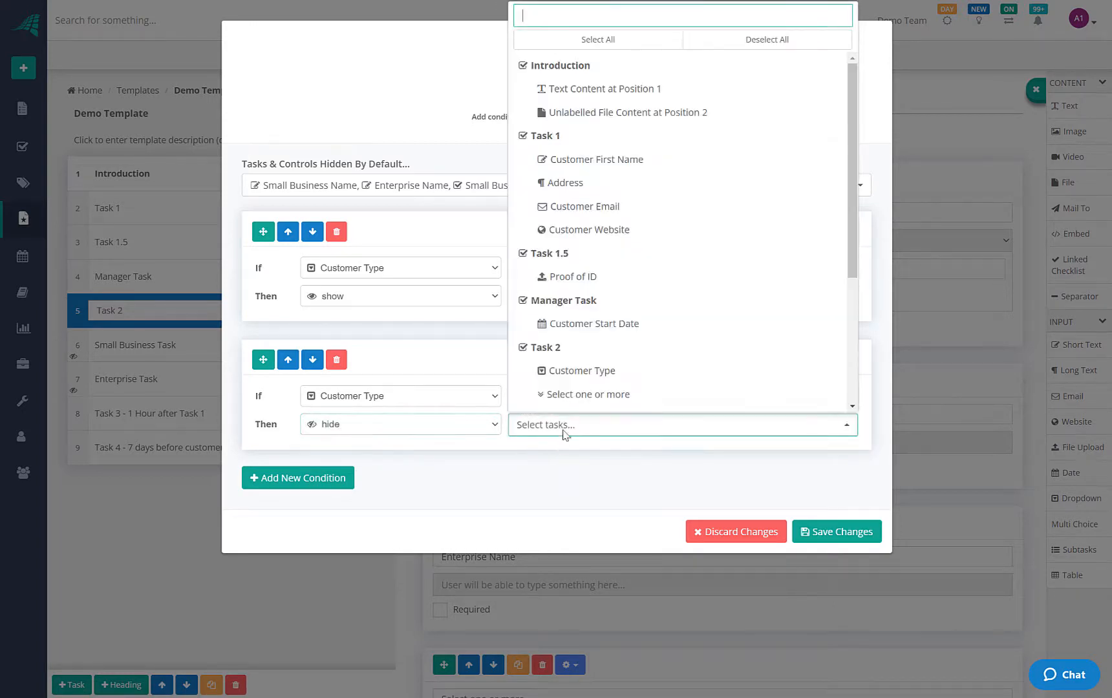
scroll(573, 271, down, 3)
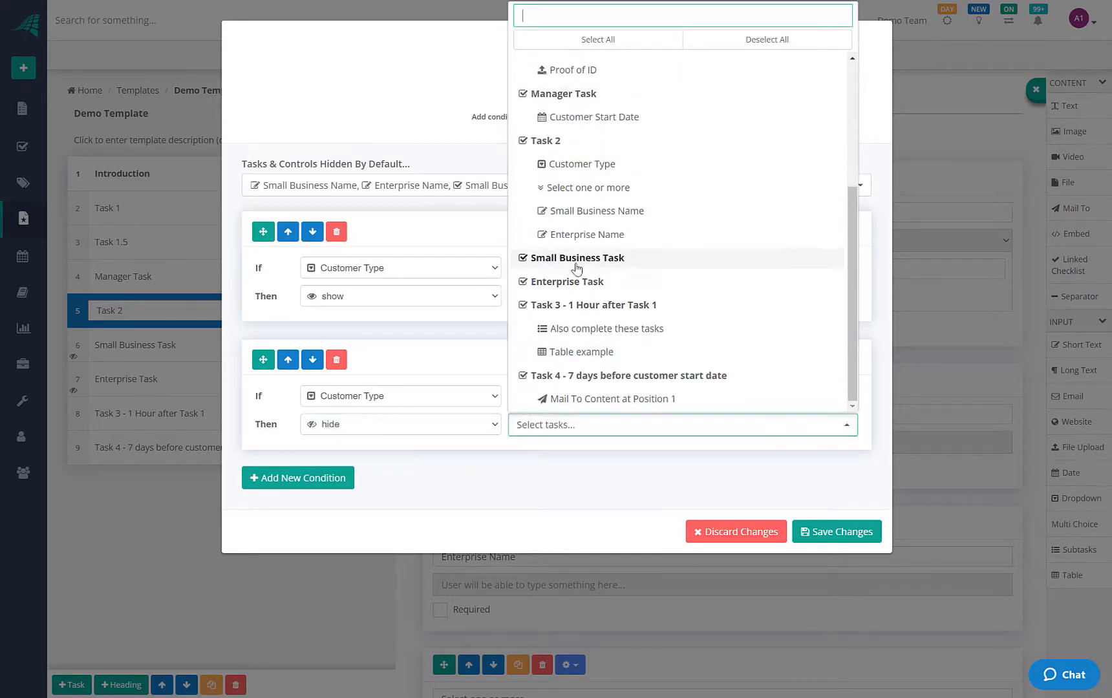
click(577, 262)
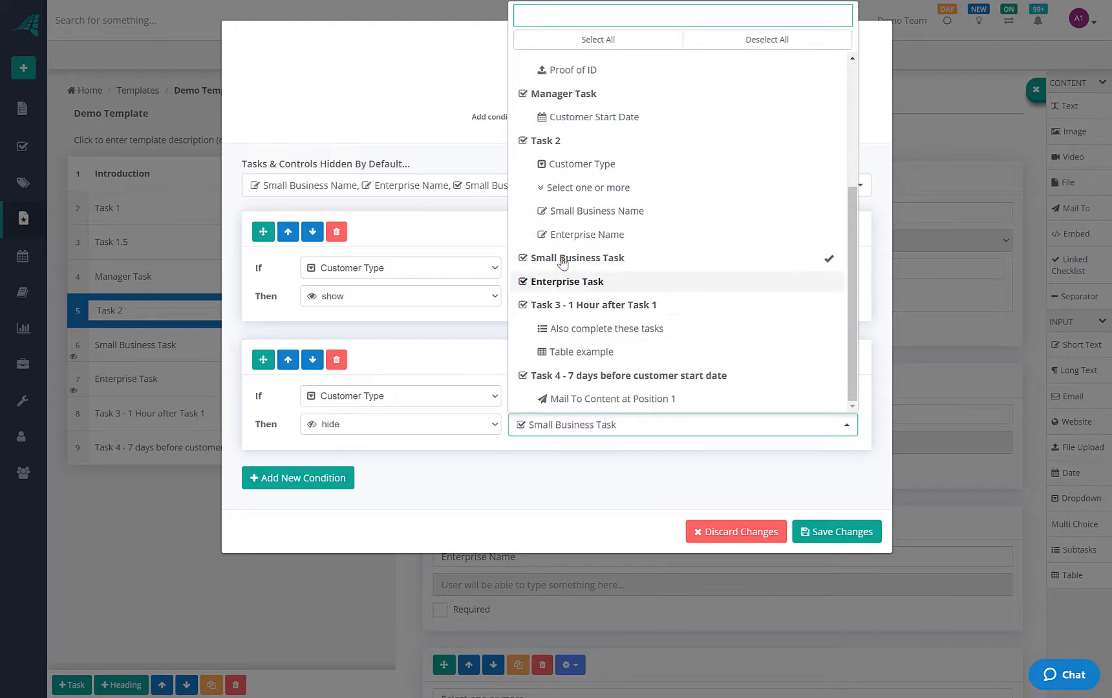
click(553, 215)
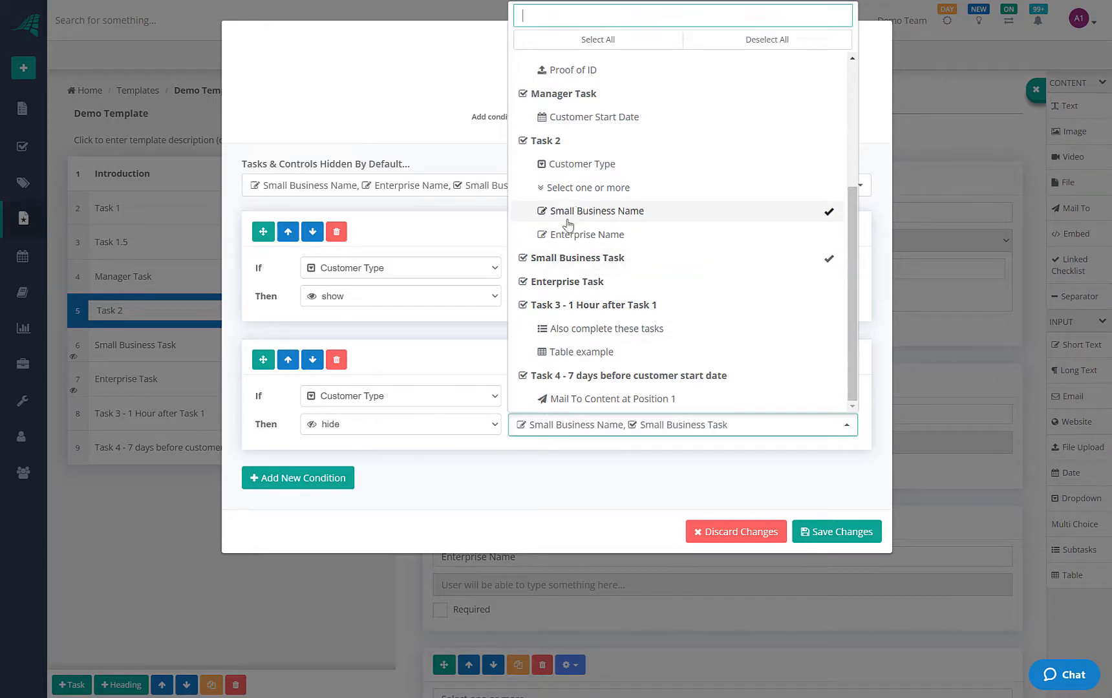
click(462, 347)
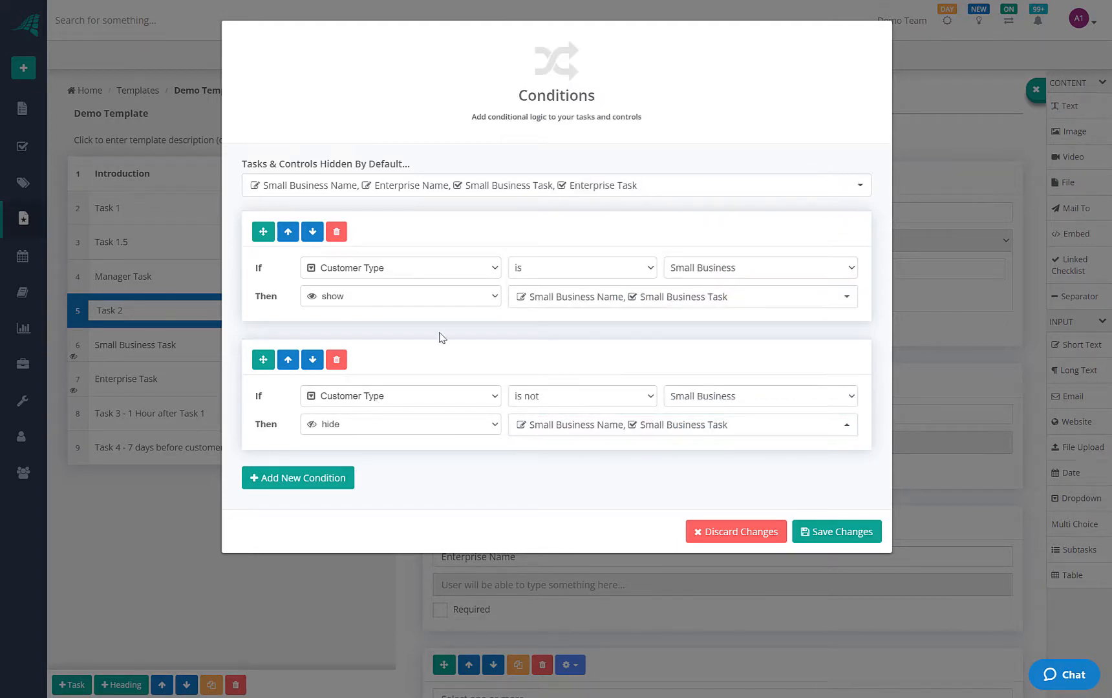
Add a third rule triggered when Customer Type is Enterprise
click(268, 480)
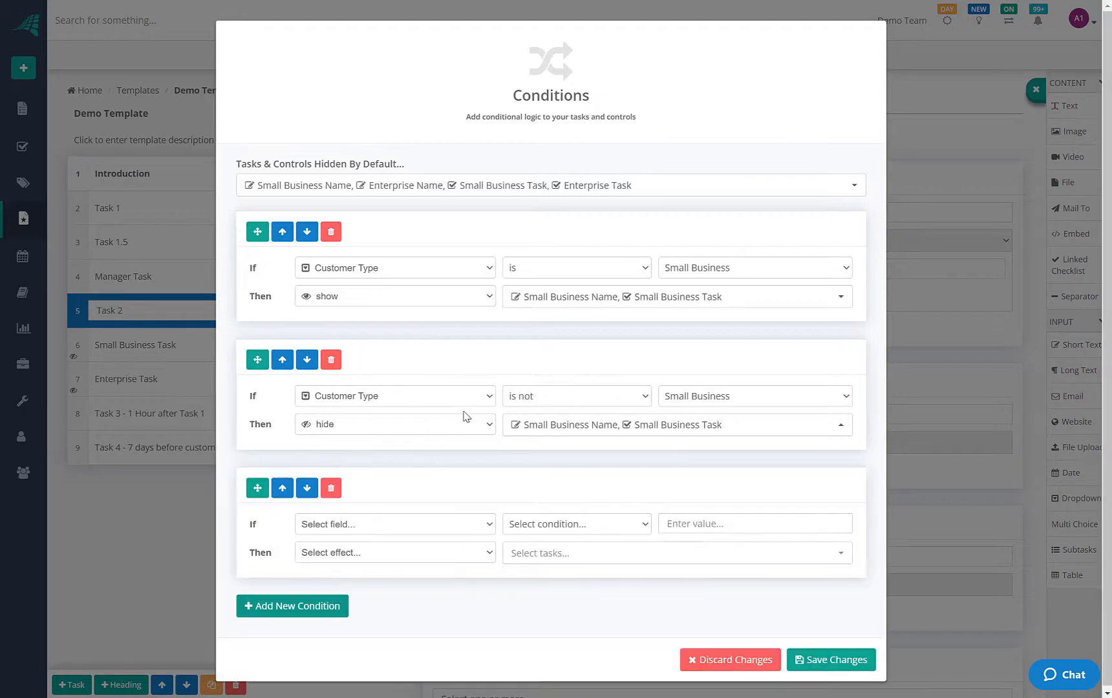
click(366, 524)
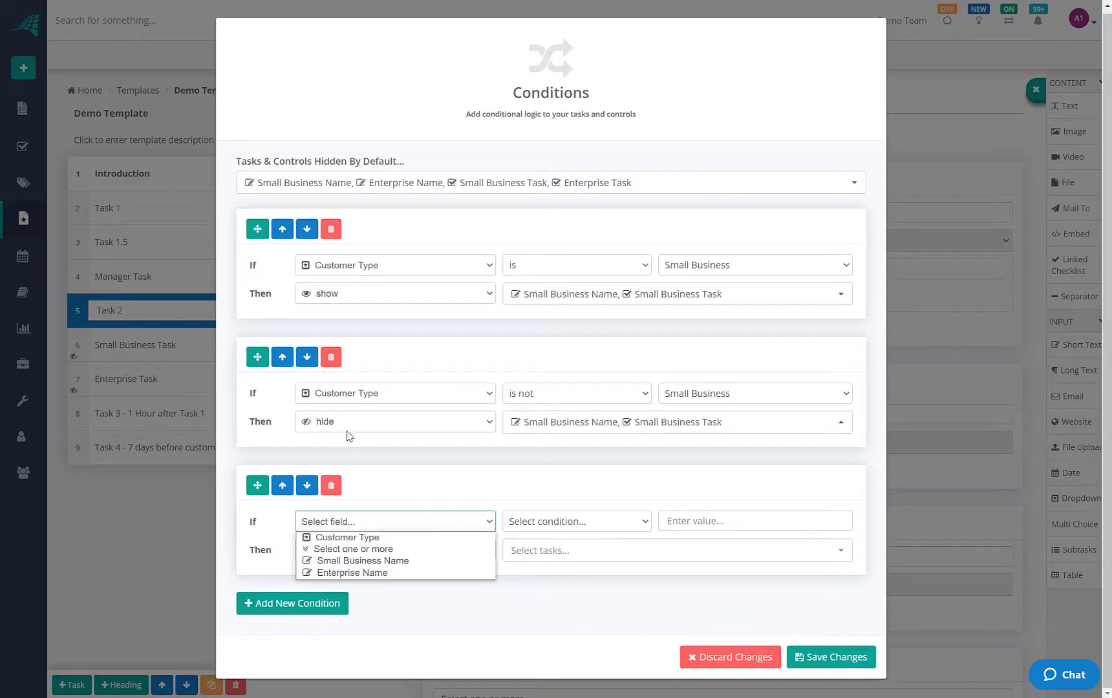
click(374, 538)
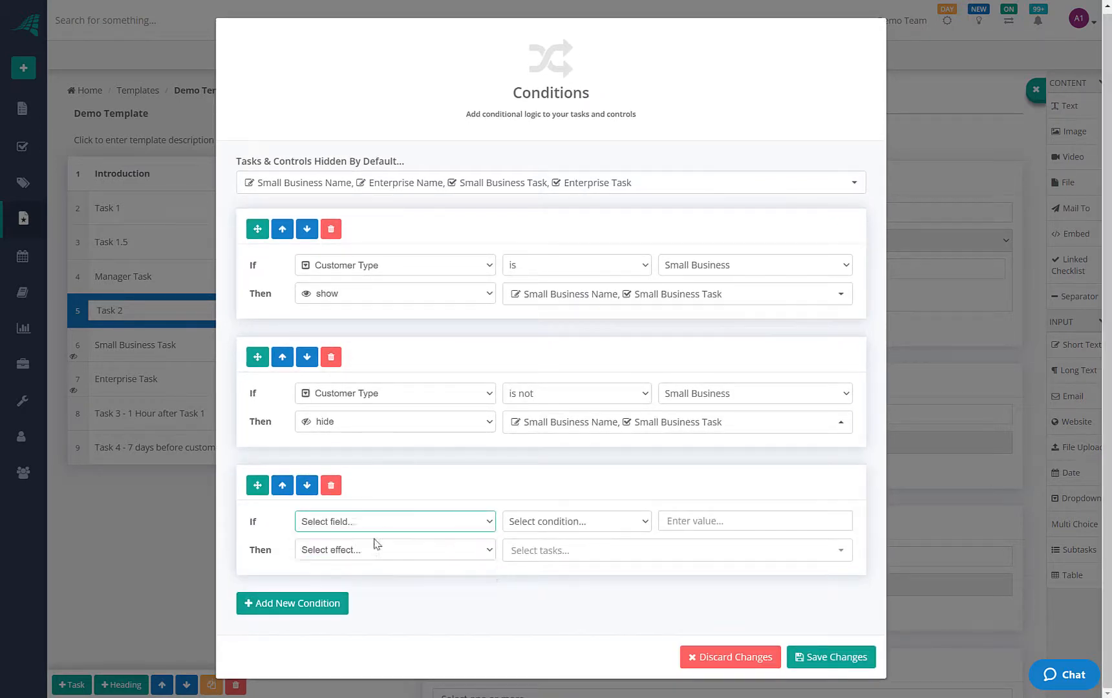
click(596, 521)
click(560, 540)
click(727, 522)
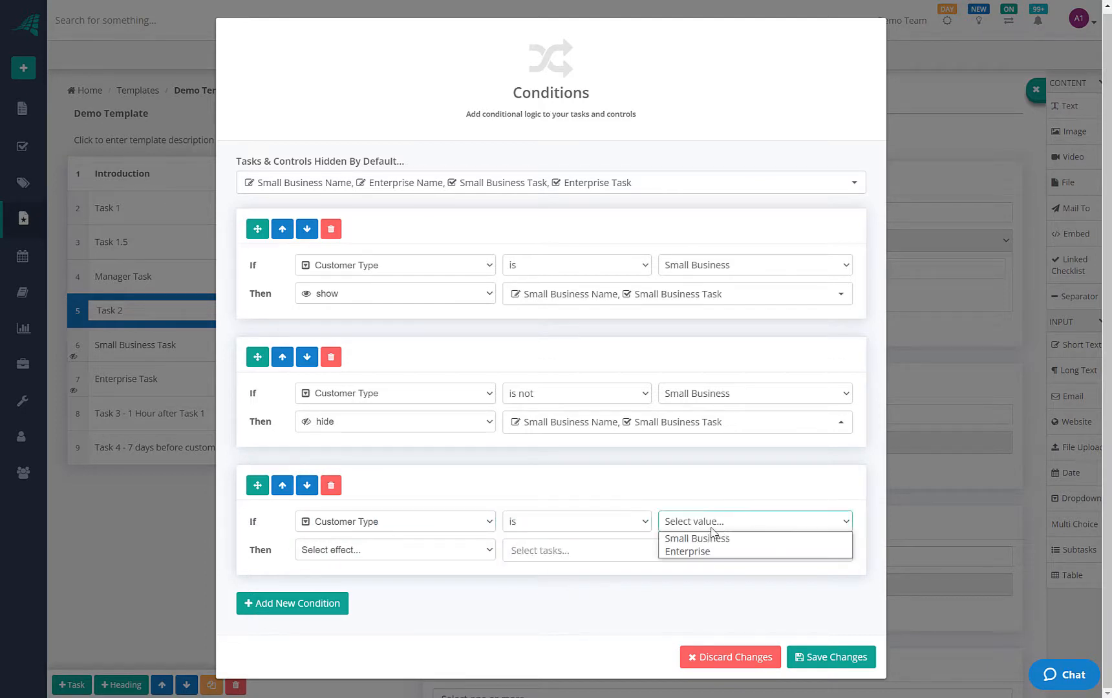
click(692, 550)
Make the third rule show the Enterprise Name field, then add a fourth rule
click(448, 560)
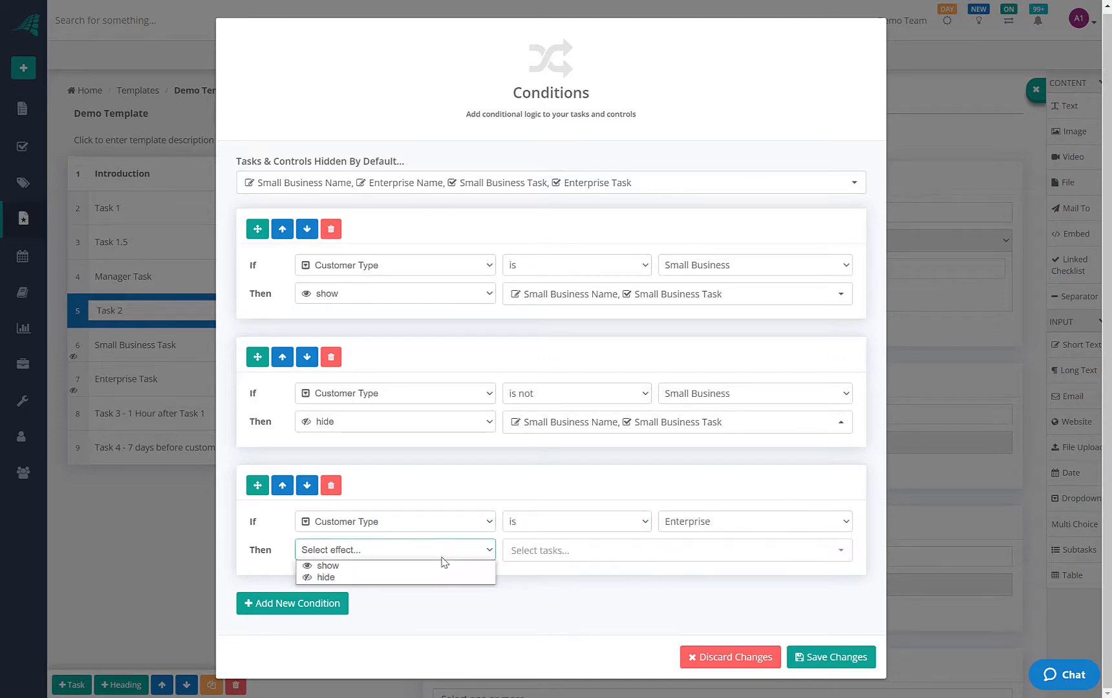
click(382, 567)
click(577, 548)
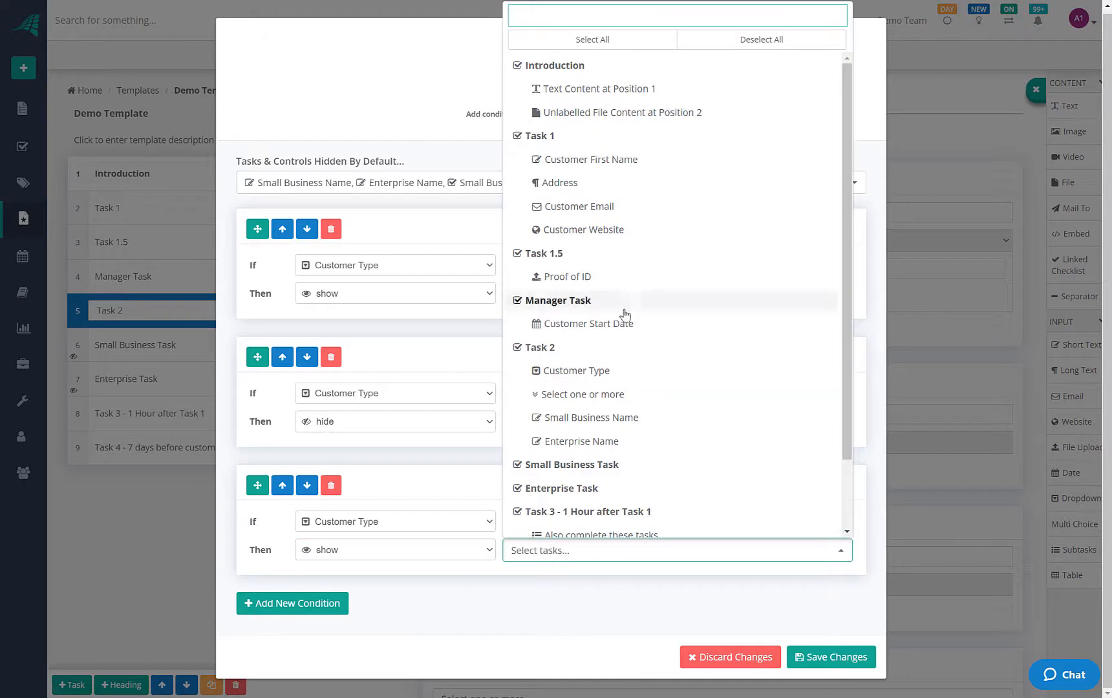
scroll(562, 317, down, 2)
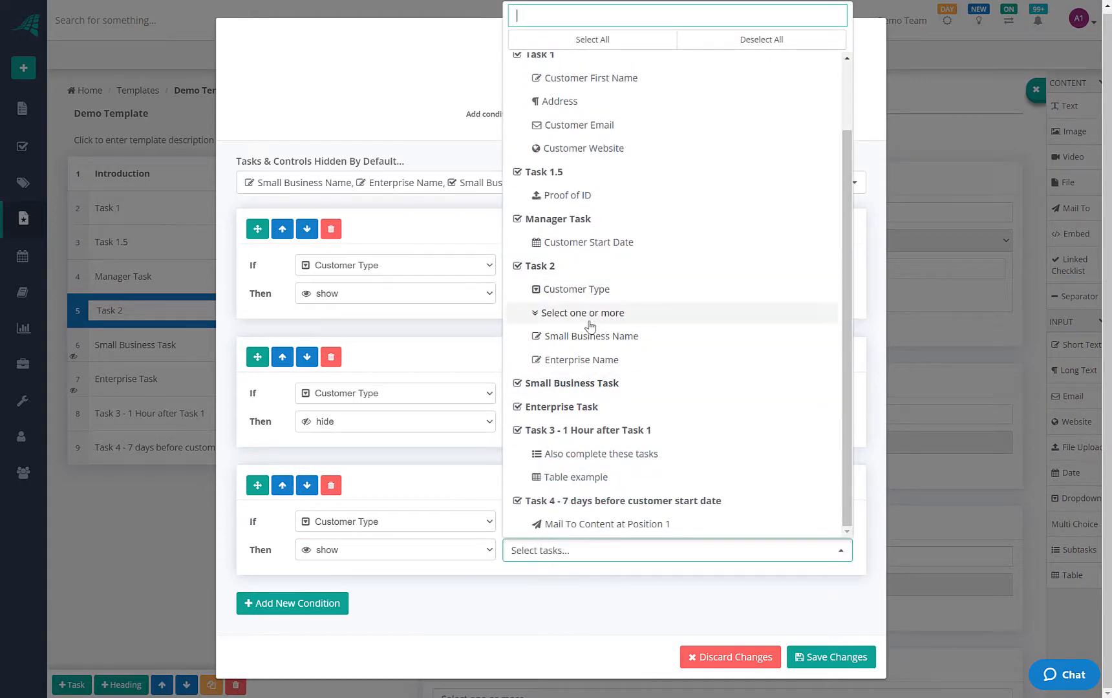
click(602, 360)
click(402, 584)
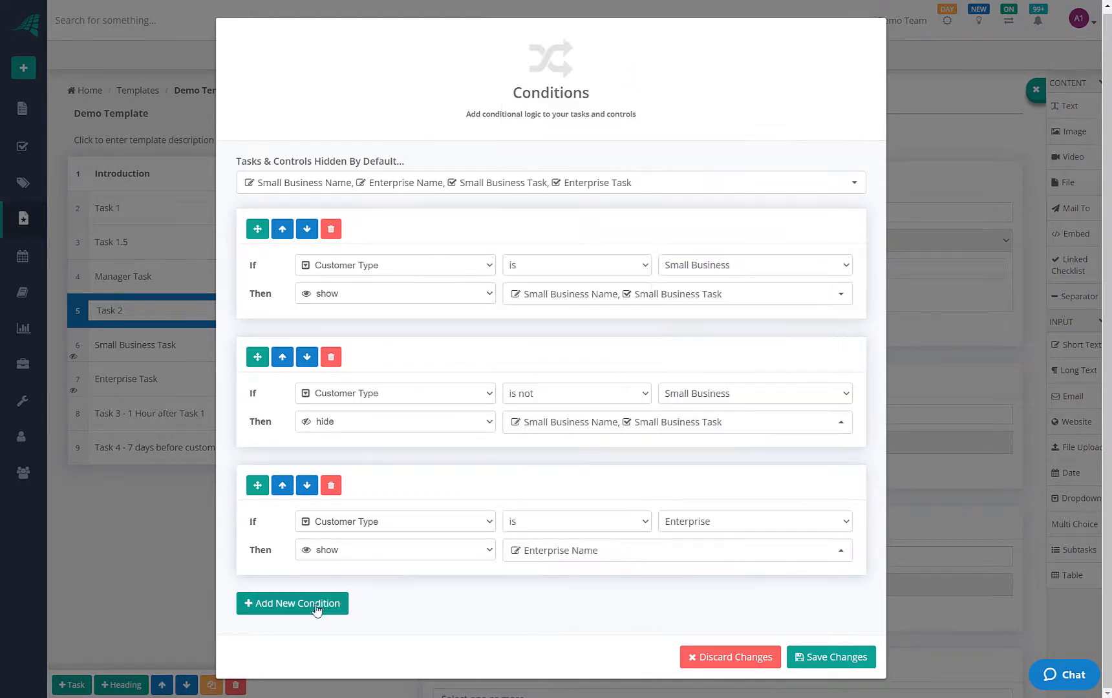
click(316, 611)
scroll(417, 579, down, 3)
Add a fourth rule: when Customer Type is not Enterprise, hide Enterprise Task and Enterprise Name
click(399, 517)
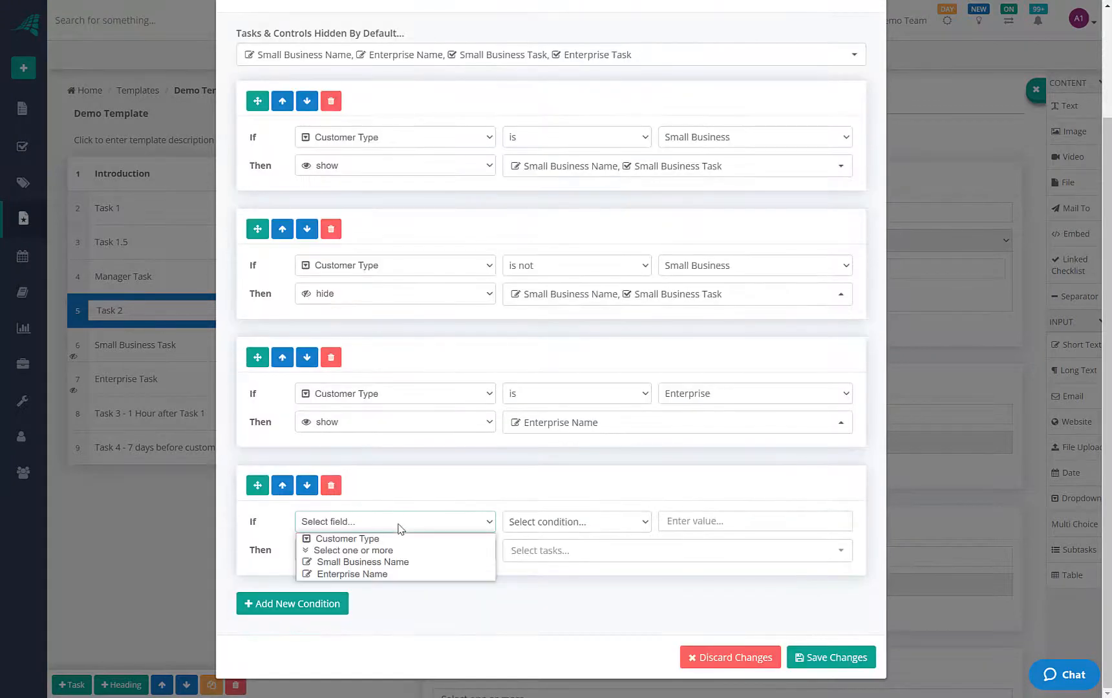
click(378, 536)
click(569, 522)
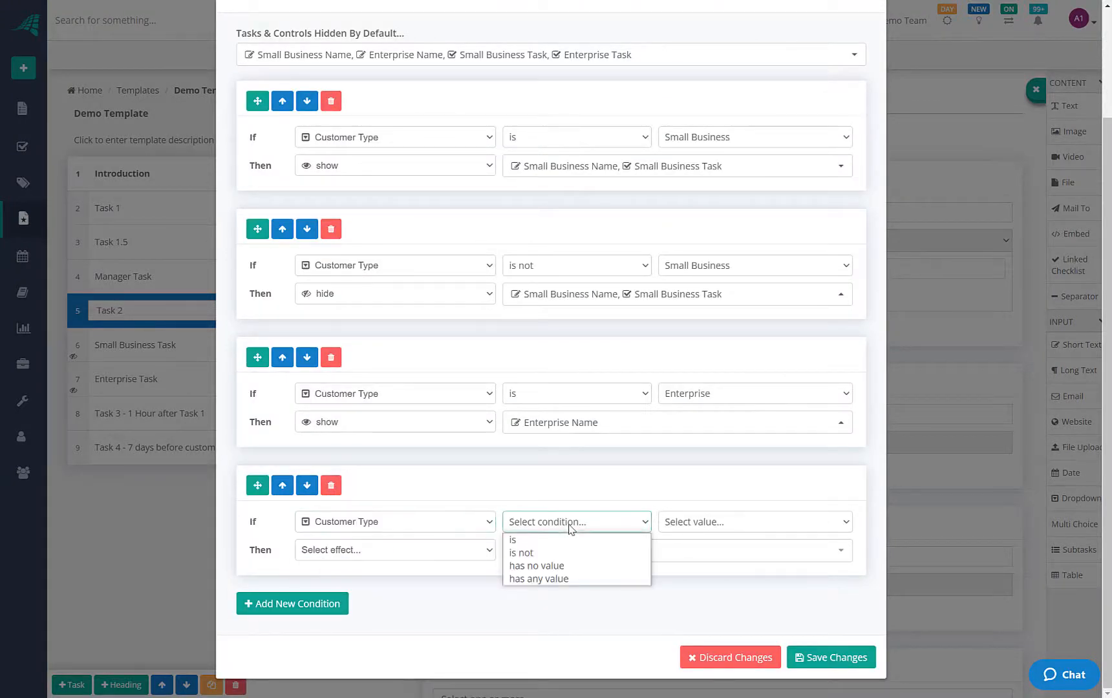
click(588, 546)
click(718, 523)
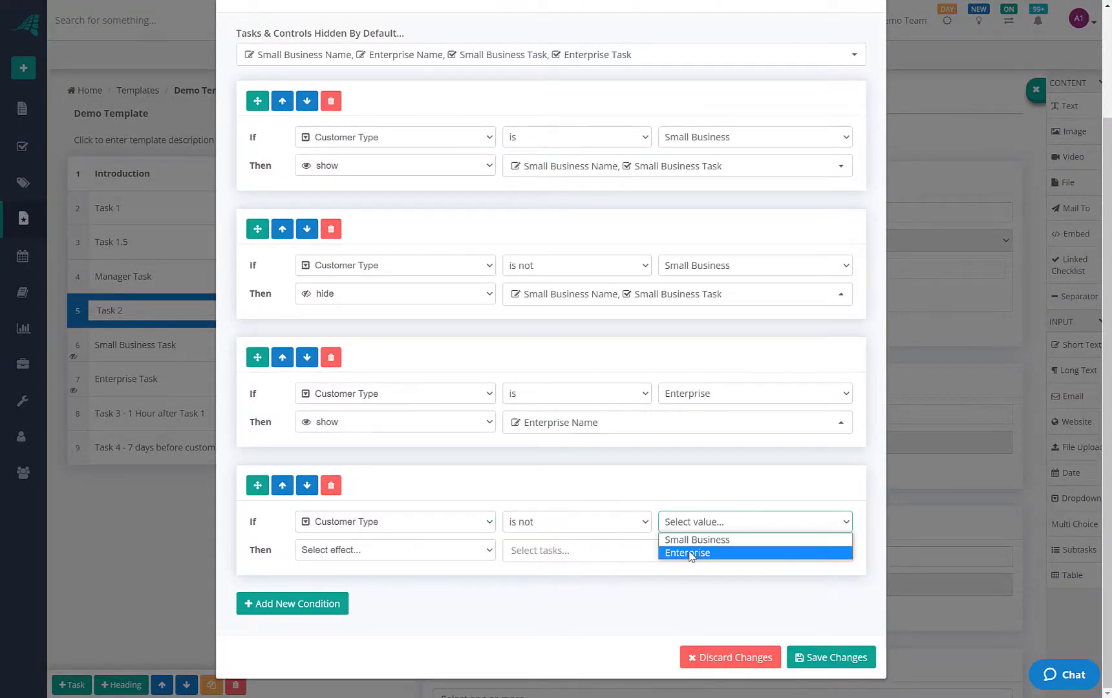
click(672, 552)
click(372, 550)
click(359, 578)
click(572, 553)
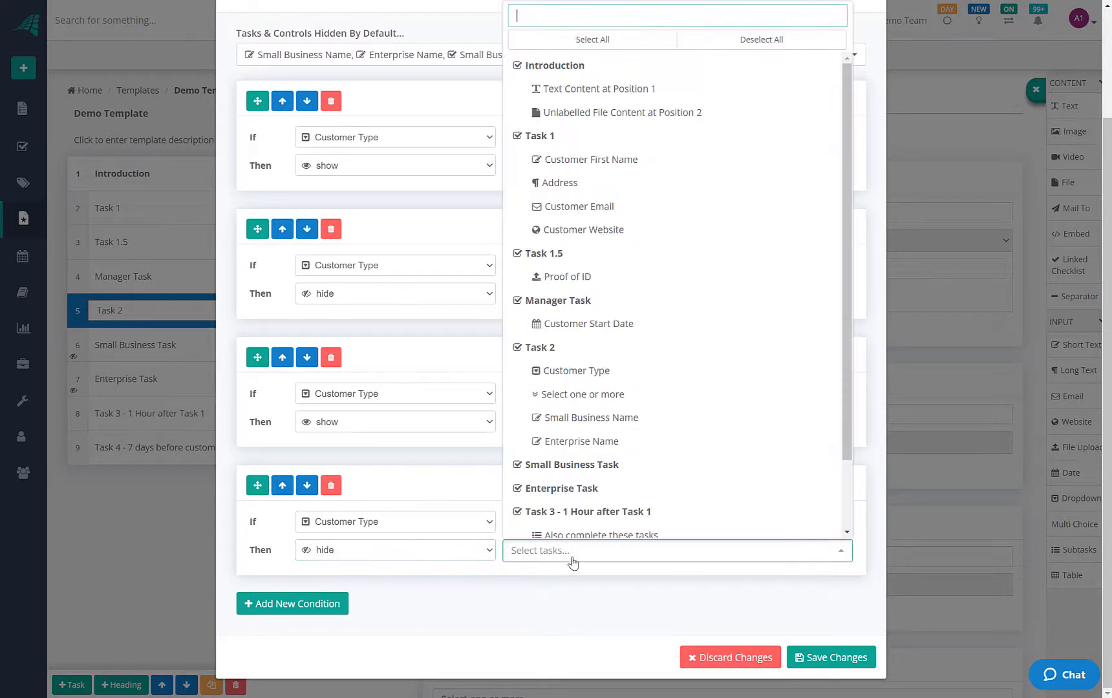
scroll(579, 446, down, 3)
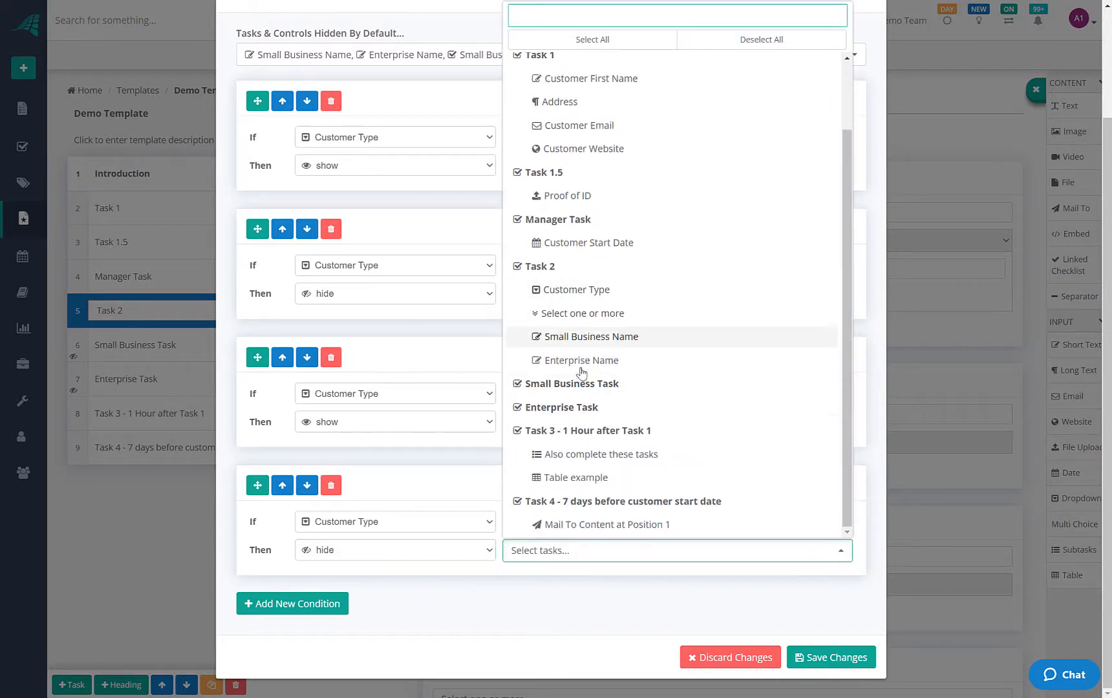
click(576, 407)
click(577, 360)
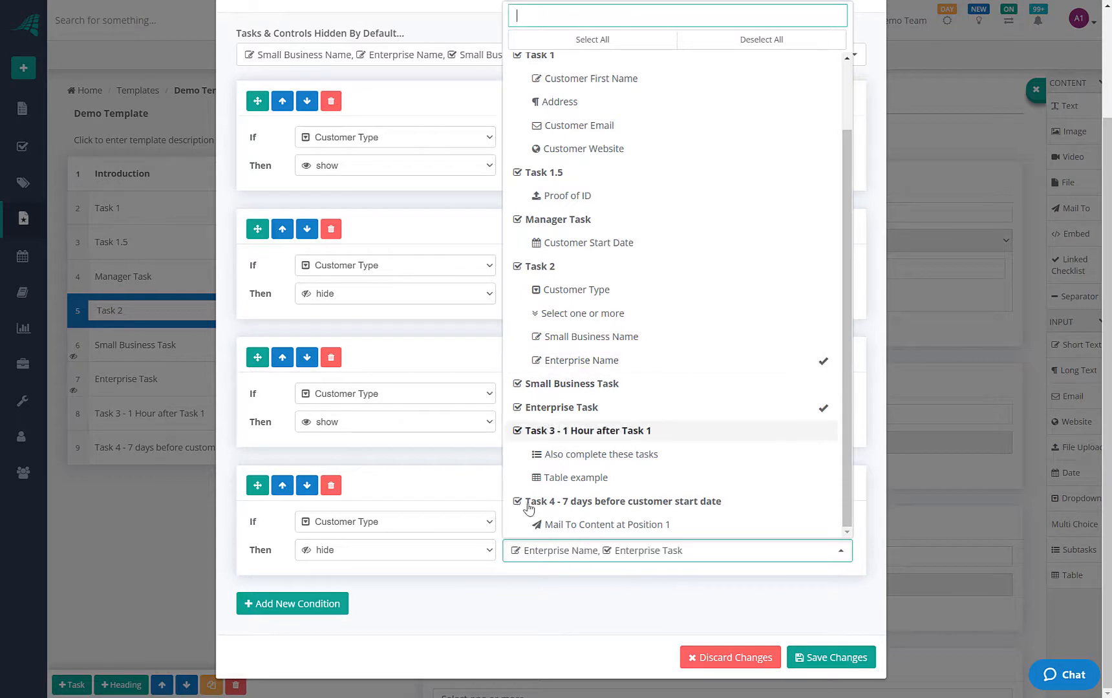
click(505, 581)
Add Enterprise Task to the third rule's show list and save the condition rules
click(613, 427)
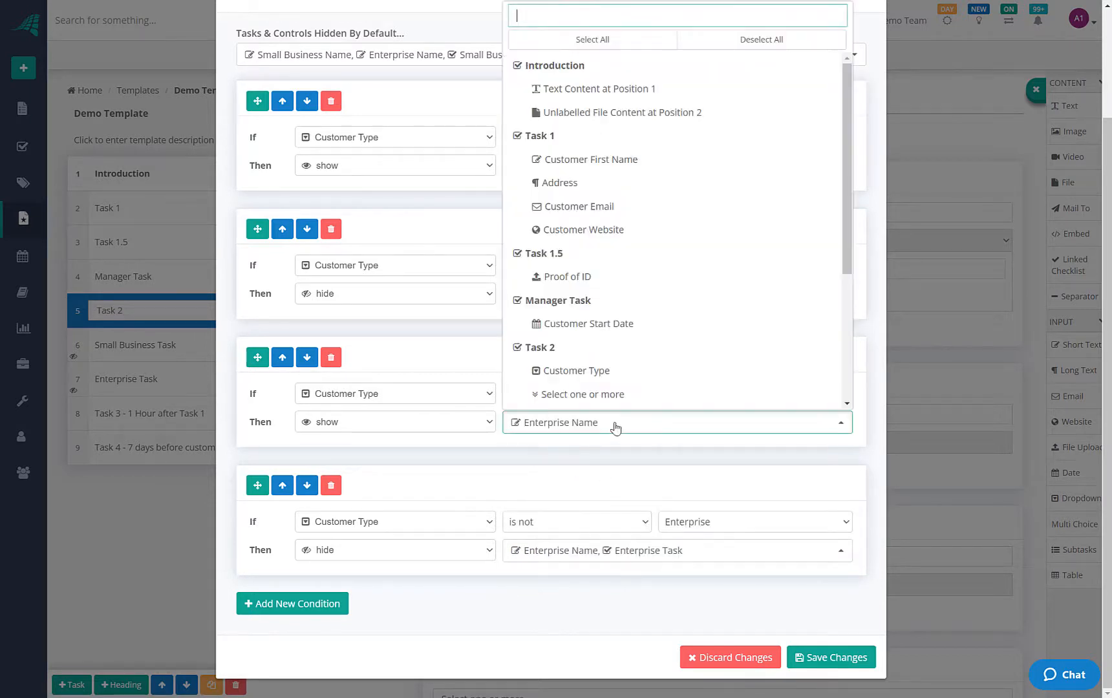
scroll(619, 360, down, 3)
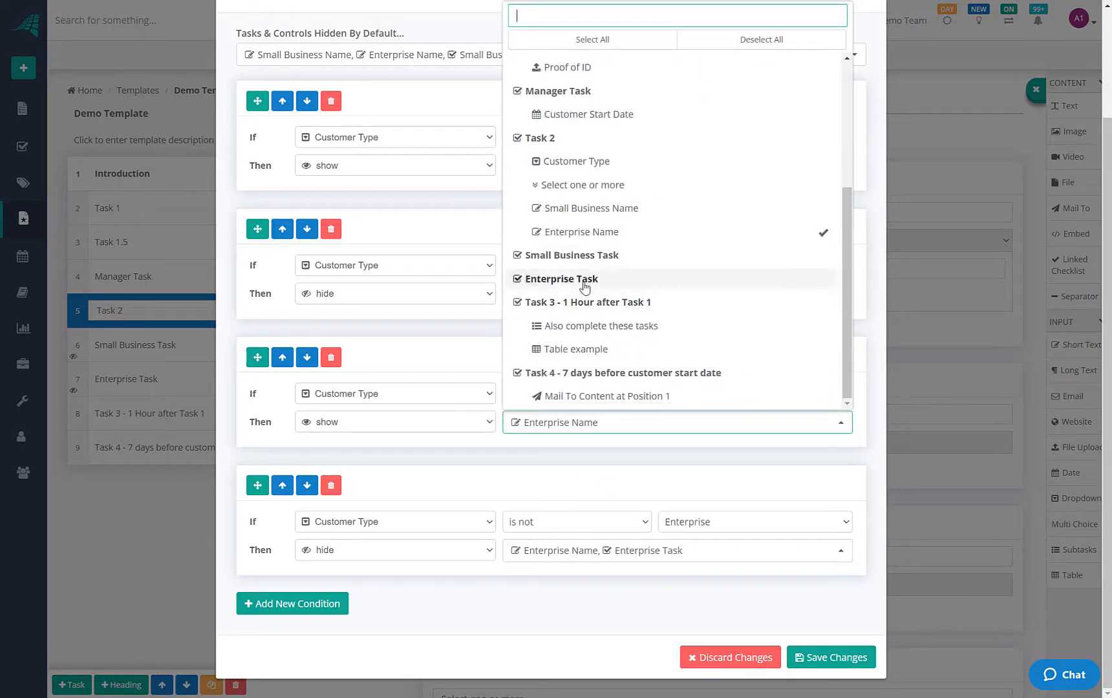
click(584, 278)
click(512, 489)
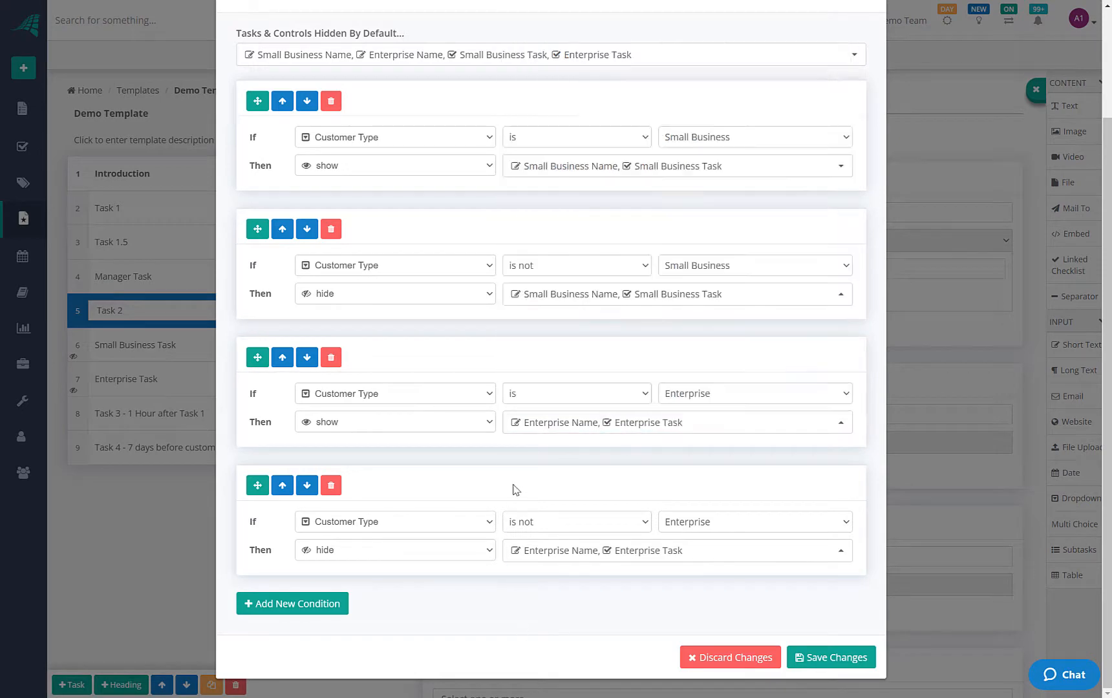
scroll(637, 298, up, 2)
scroll(632, 350, down, 2)
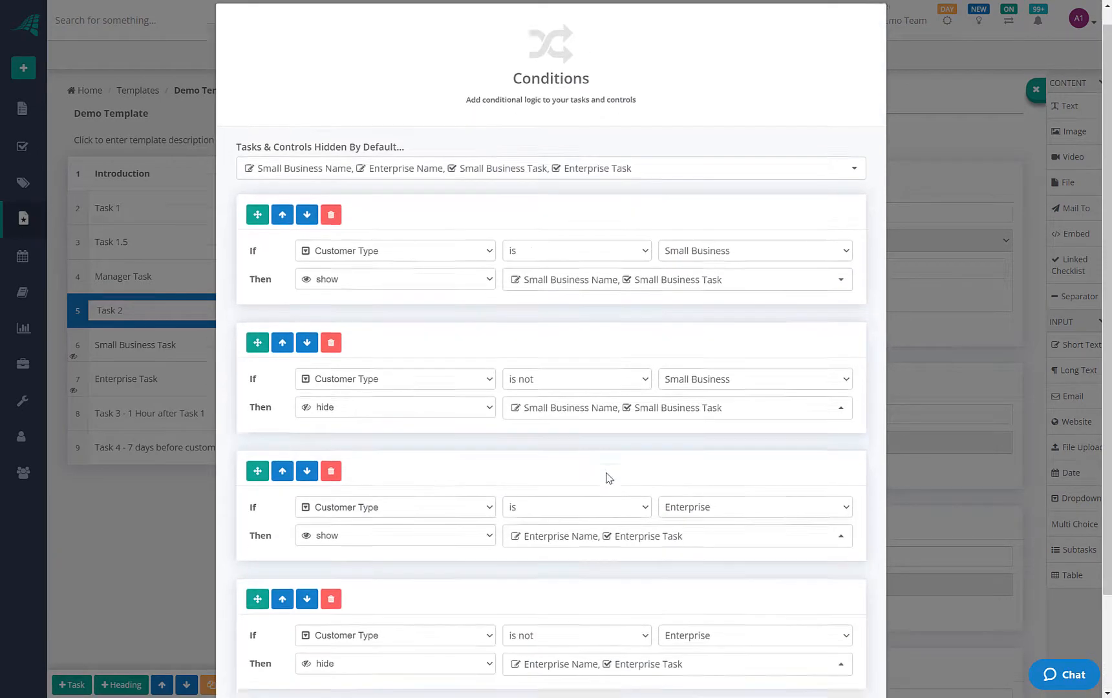
scroll(420, 446, up, 2)
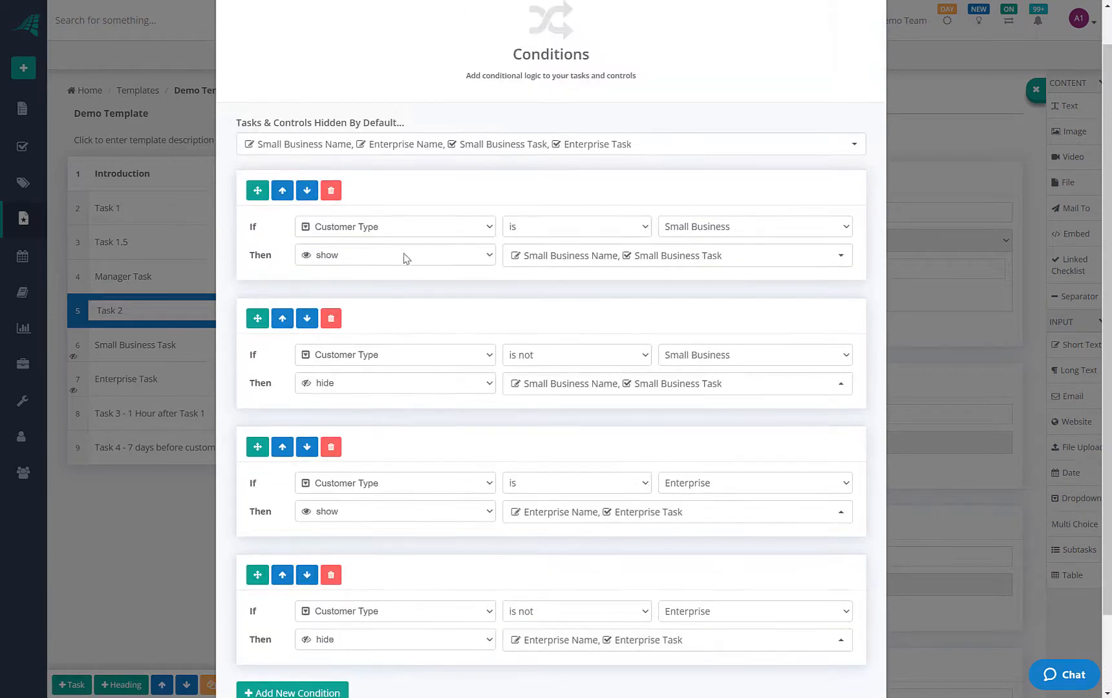
scroll(410, 625, down, 2)
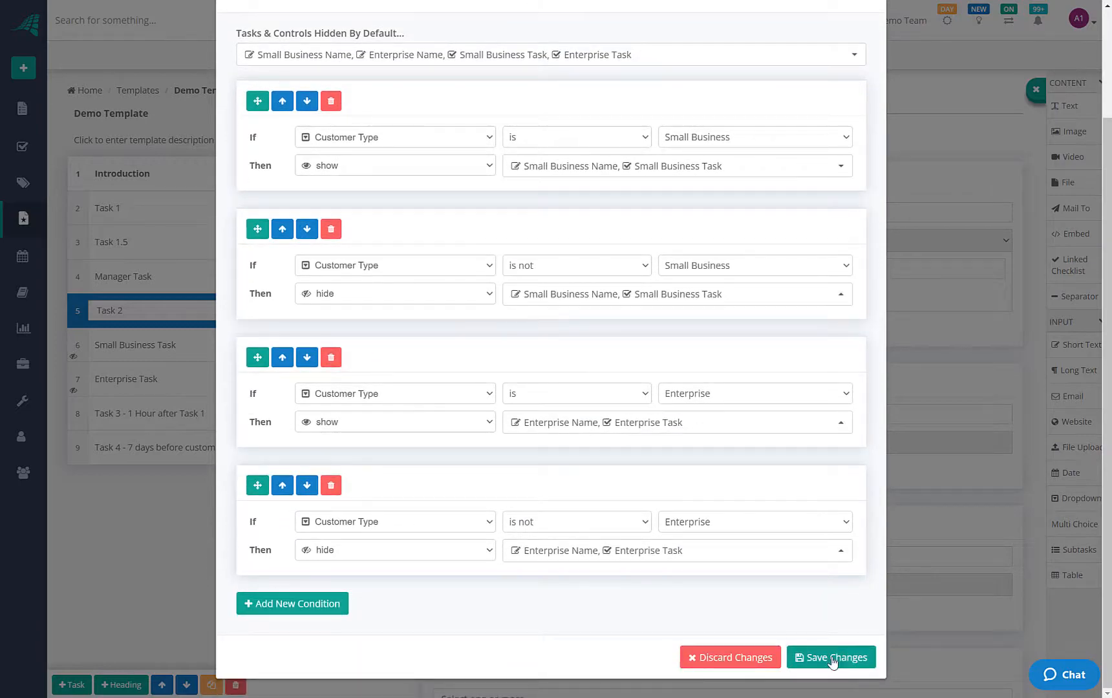
click(820, 658)
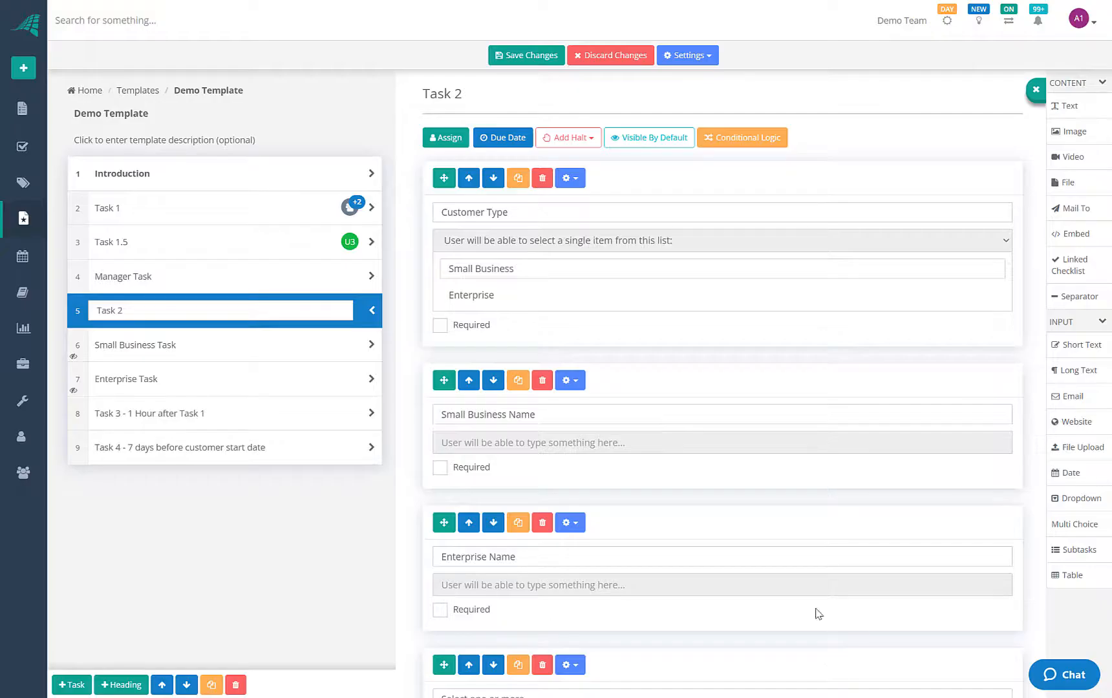
Save the template as a new version and check Small Business Name and Enterprise Name visibility settings
click(528, 57)
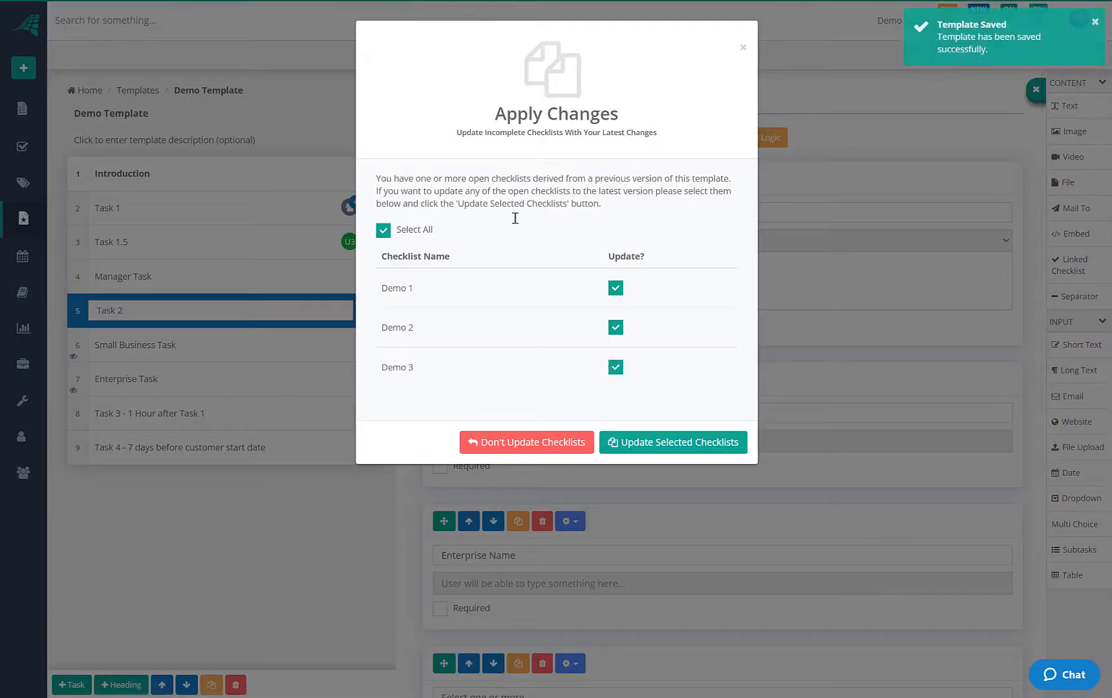
click(538, 444)
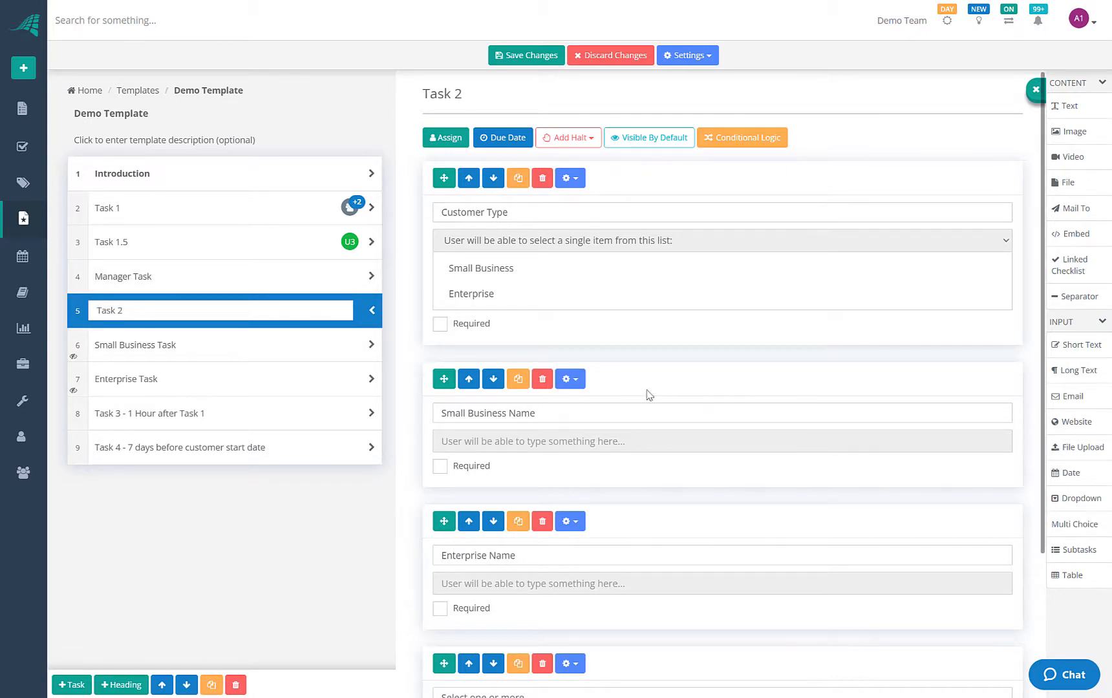
click(569, 379)
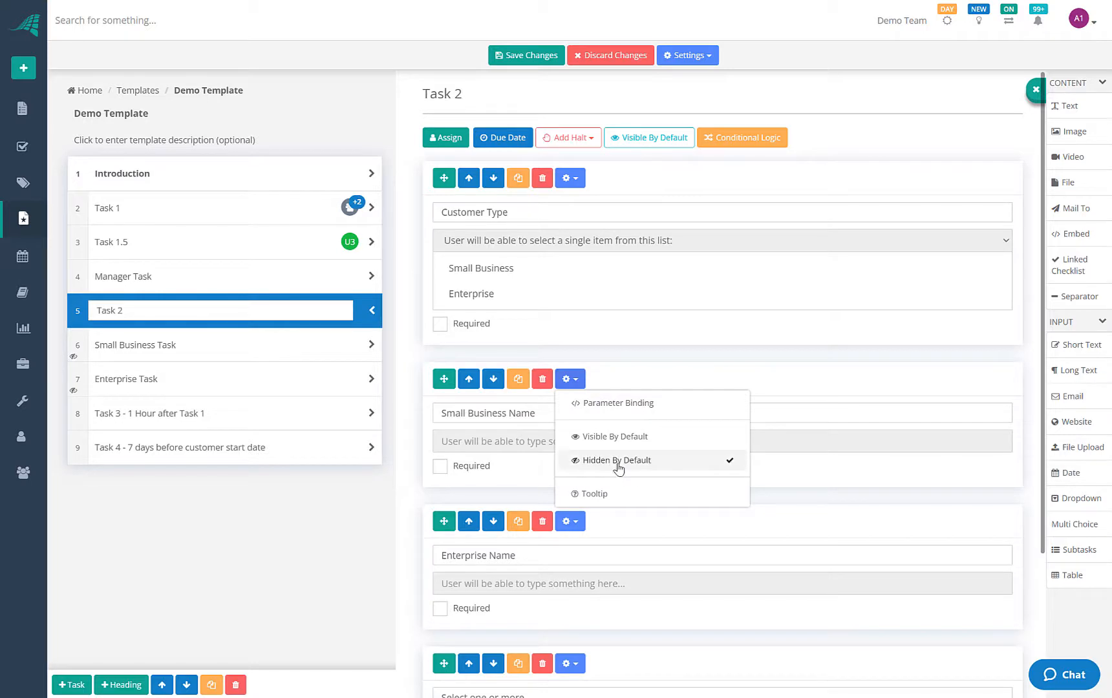
click(549, 450)
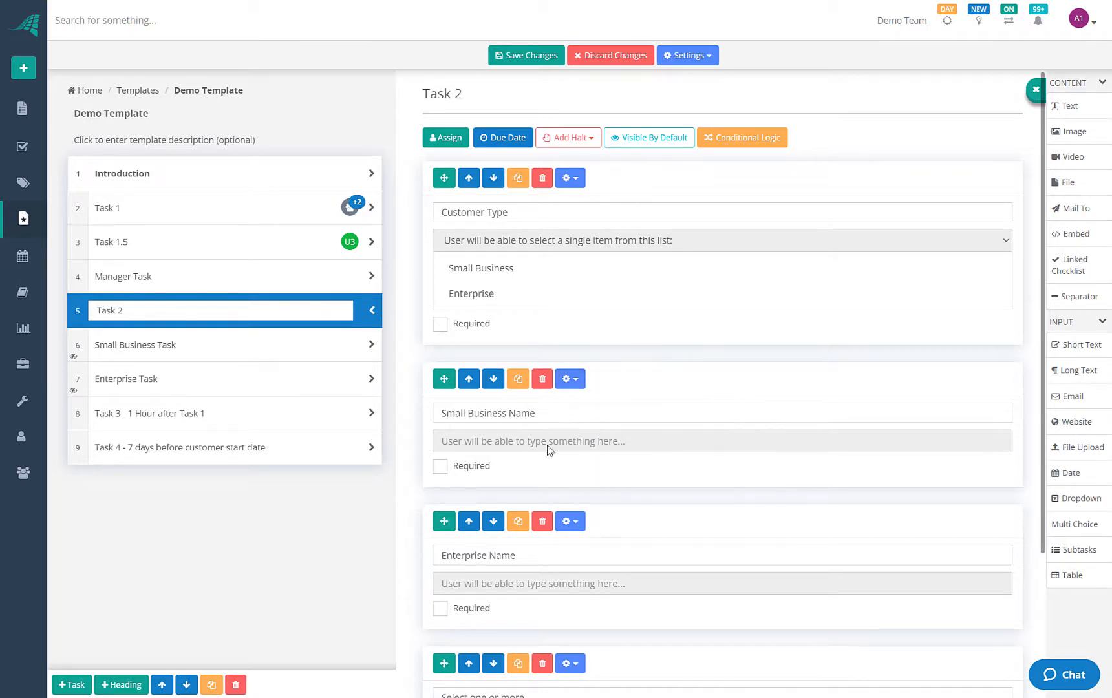
click(581, 522)
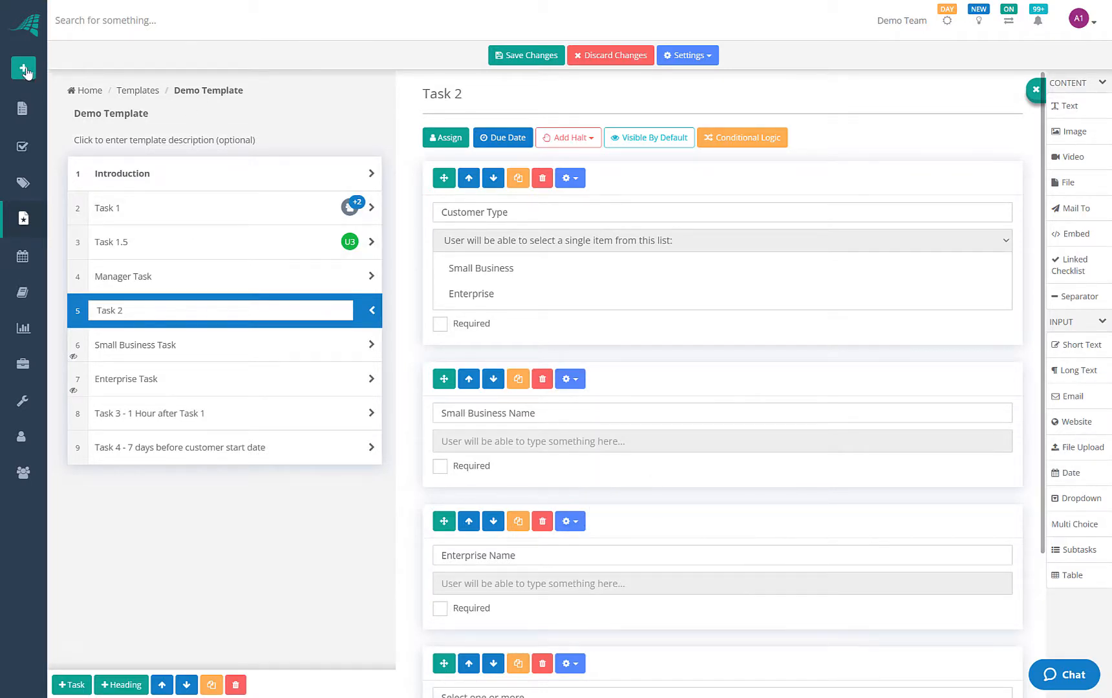
Create a new checklist from Demo Template named 'Demo 5', managed by the admin user, and run it
click(26, 72)
click(64, 94)
click(548, 206)
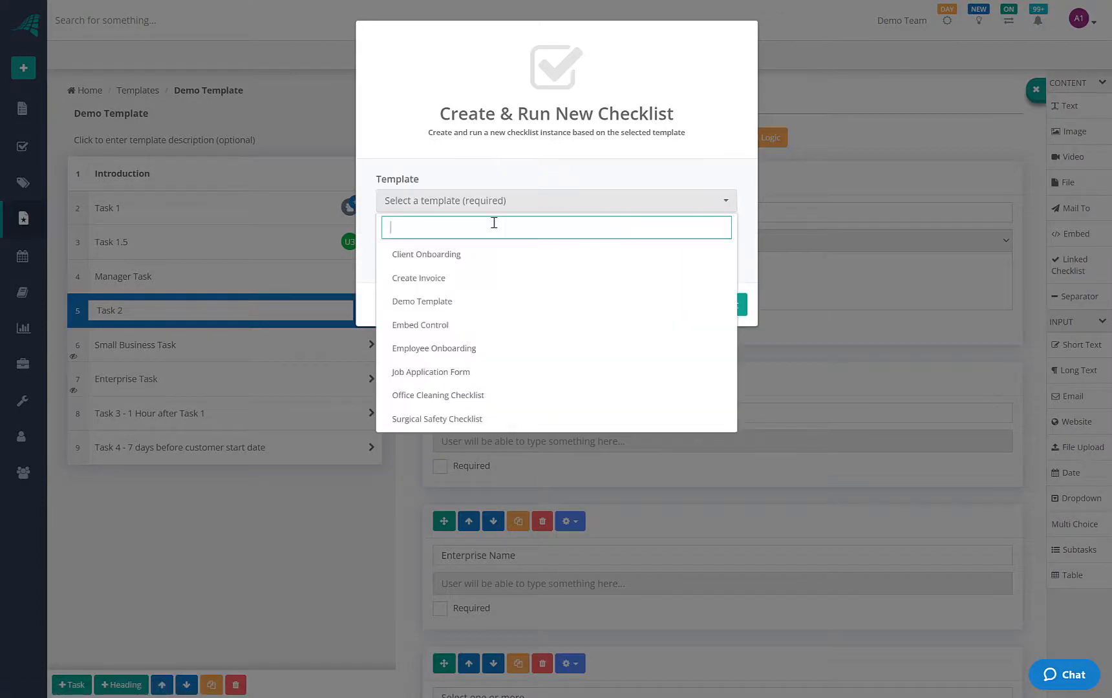
click(444, 304)
click(439, 253)
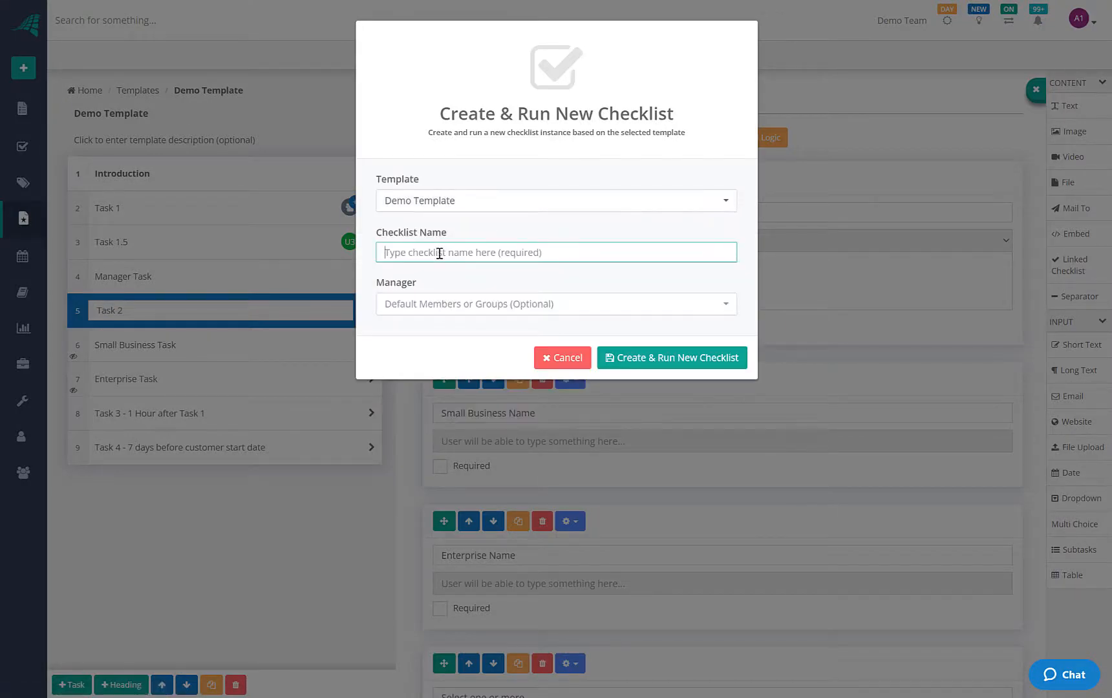
text(FD)
key(BackSpace)
text(Demo 5)
click(412, 309)
click(415, 379)
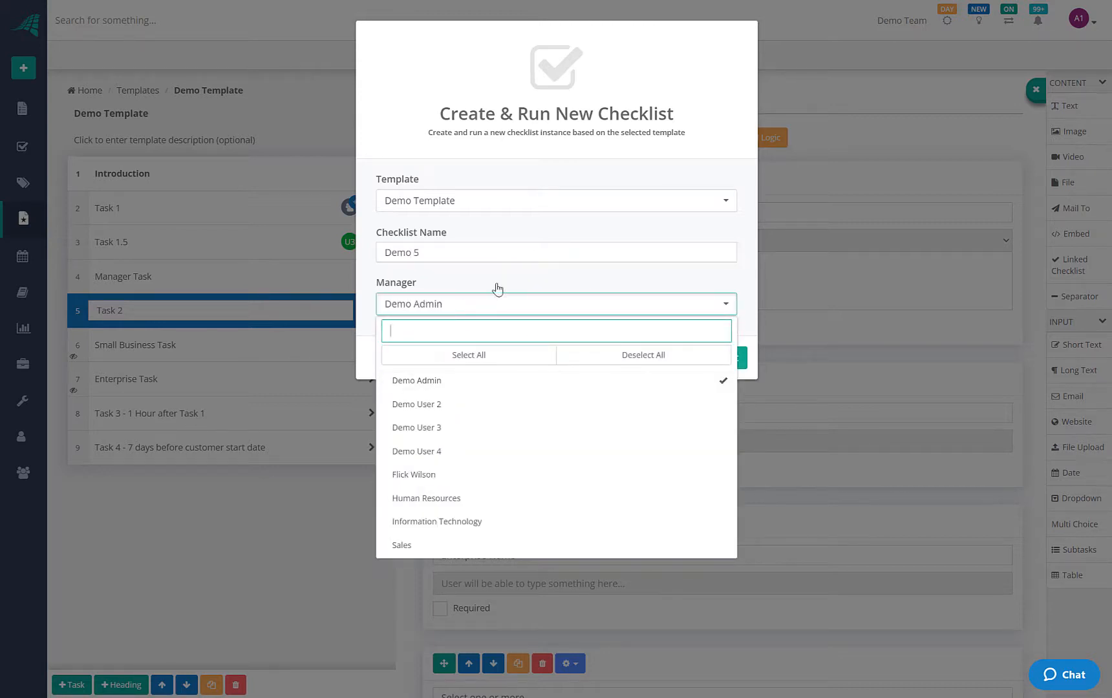
click(497, 288)
click(702, 366)
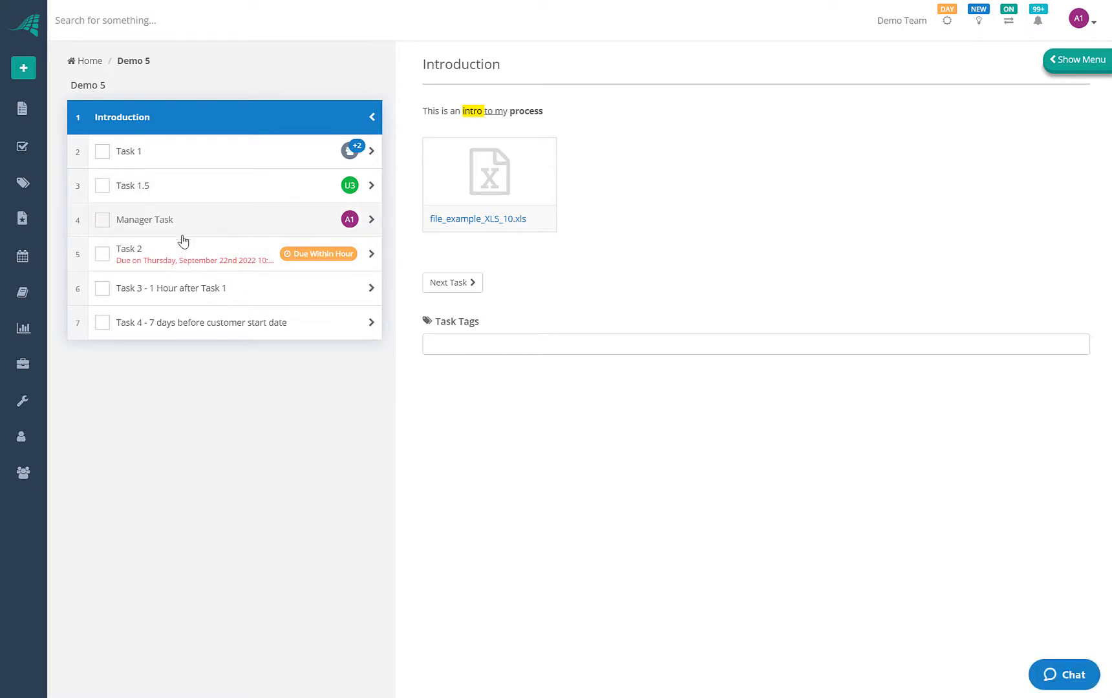
Open Task 2 in Demo 5 and set its Customer Type to Small Business
click(206, 234)
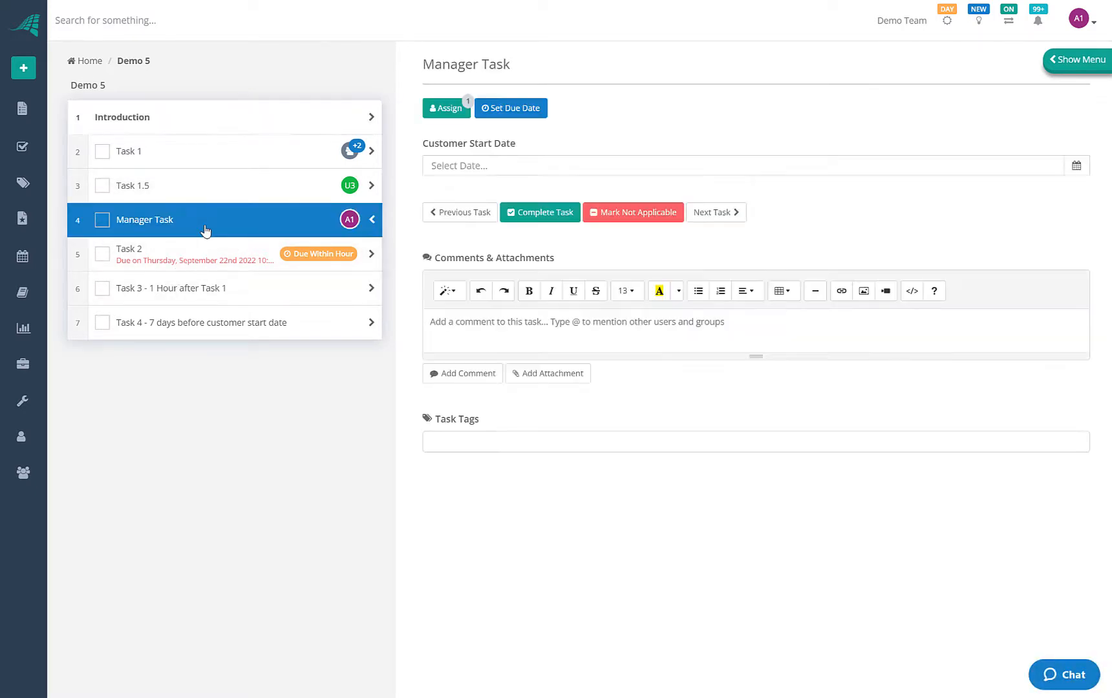
click(186, 260)
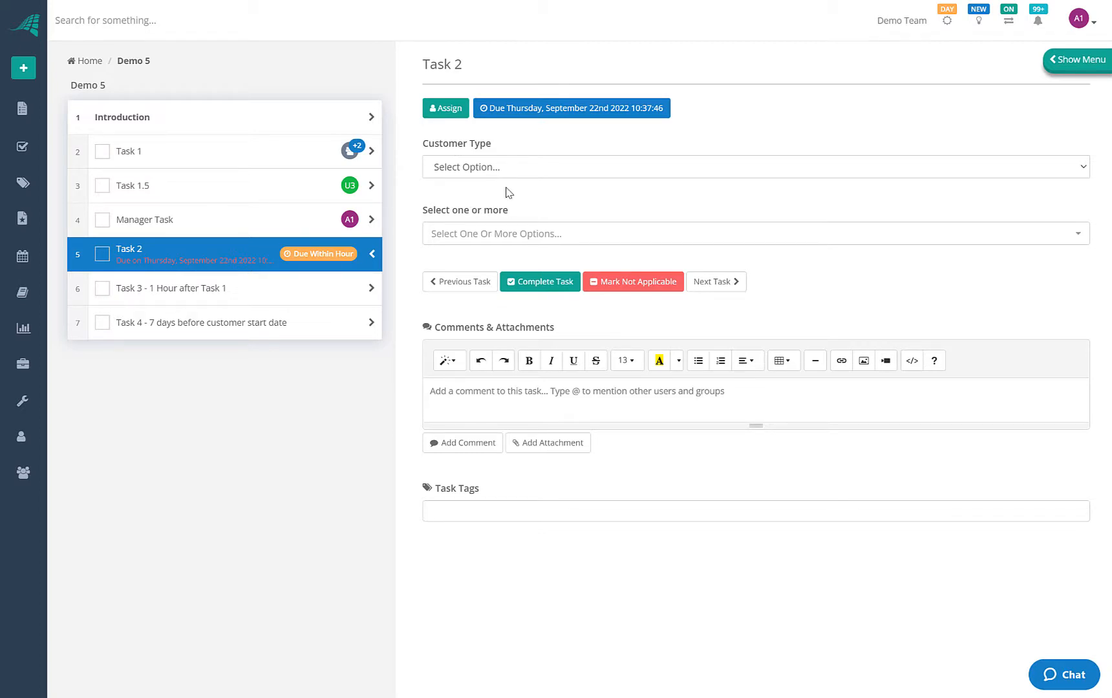
click(571, 169)
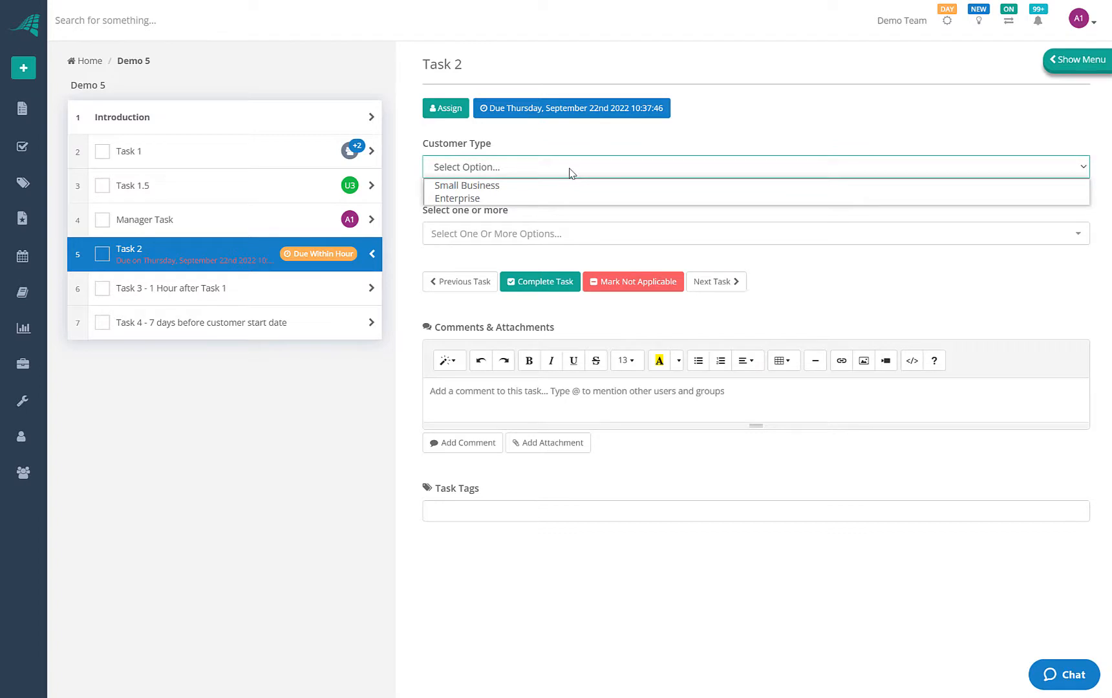
click(473, 184)
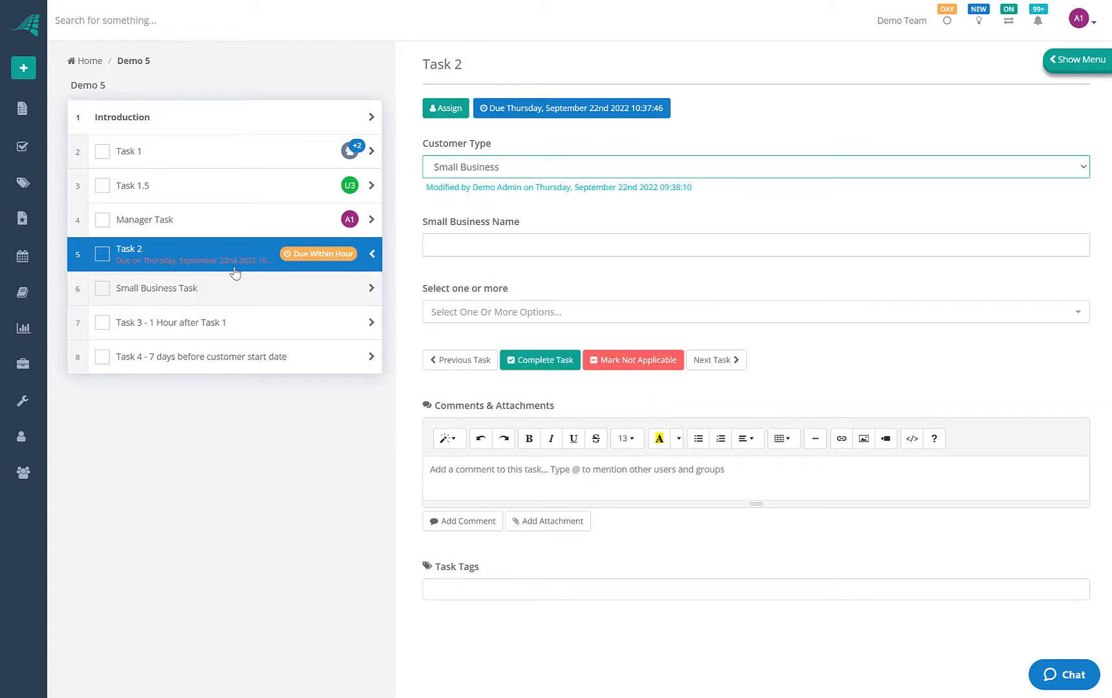
click(495, 170)
Switch Task 2's Customer Type from Small Business to Enterprise
click(493, 196)
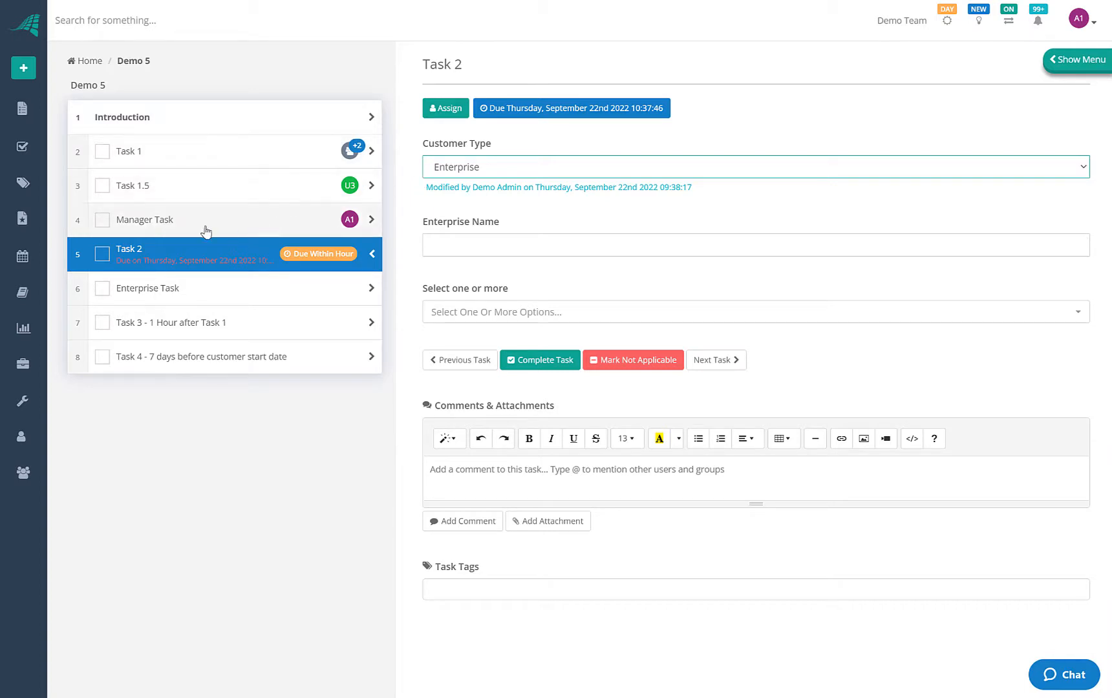
Open Demo Template version 4 from Demo 5 and browse its tasks, ending on Task 1
mouse_move(35, 153)
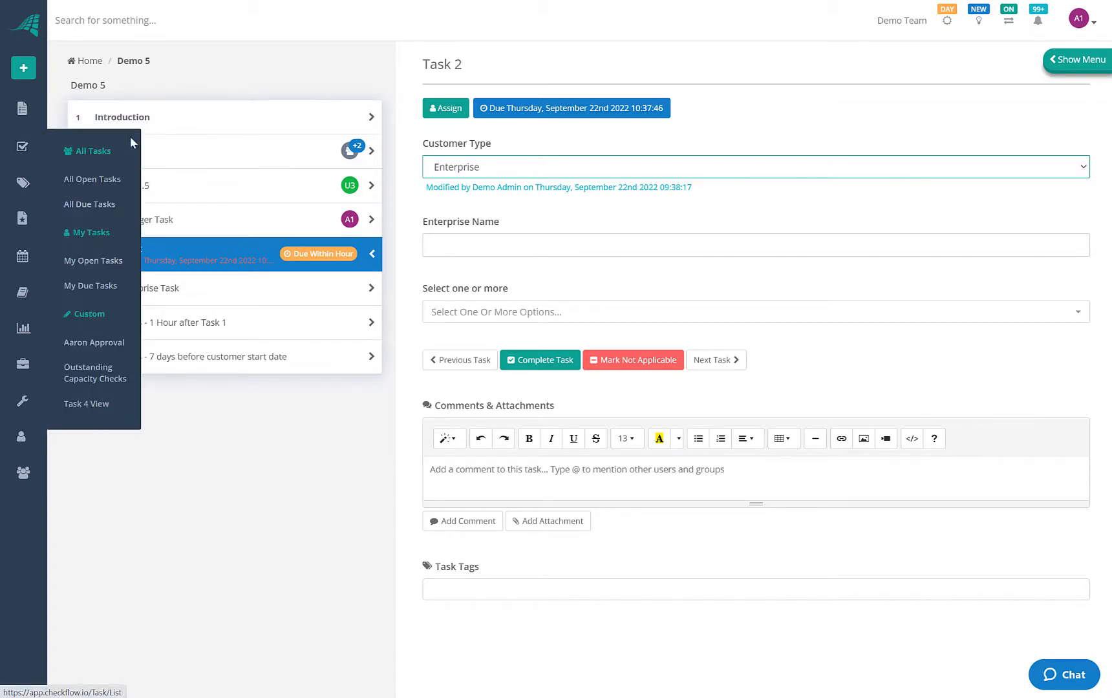
click(23, 108)
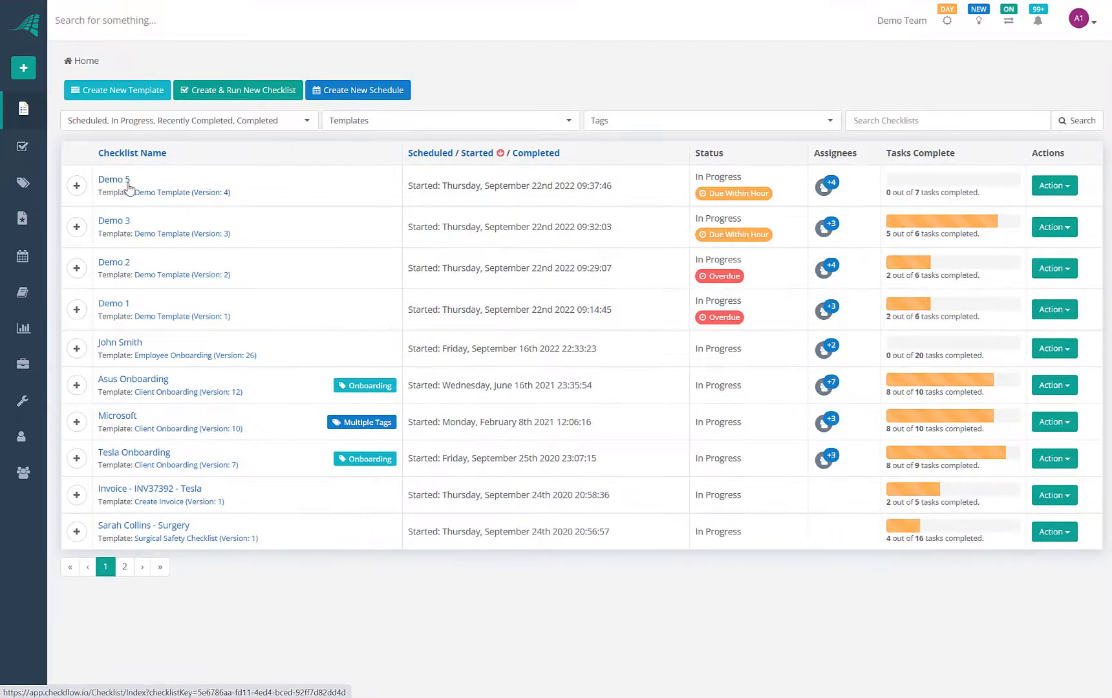
click(174, 192)
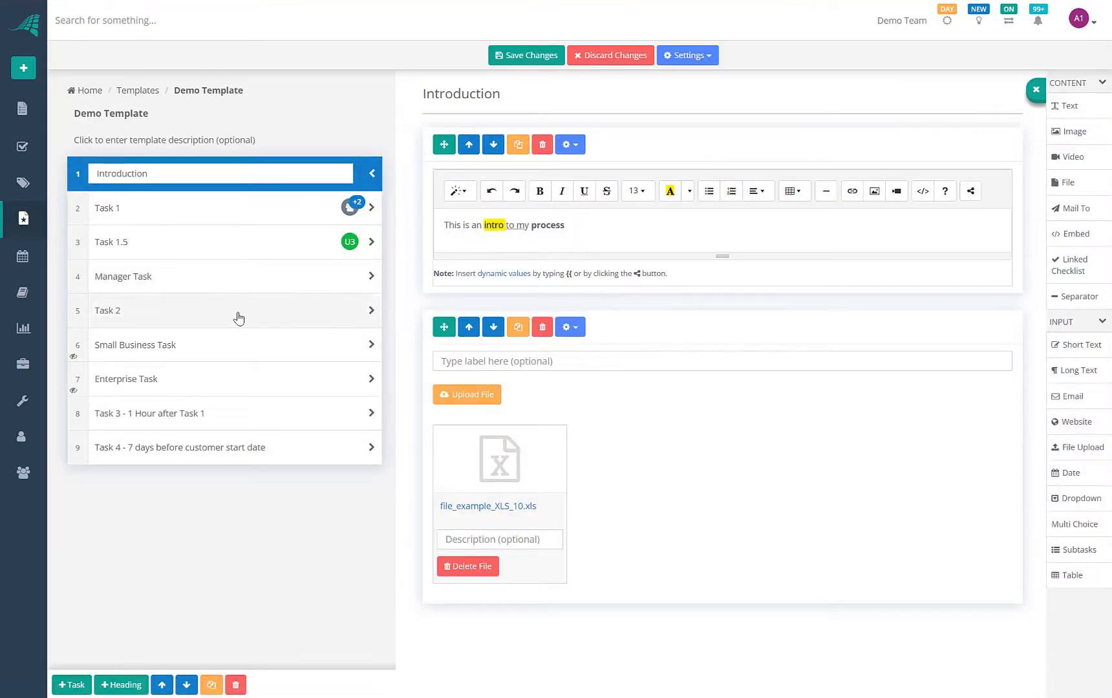
click(239, 313)
click(242, 381)
click(251, 448)
click(274, 311)
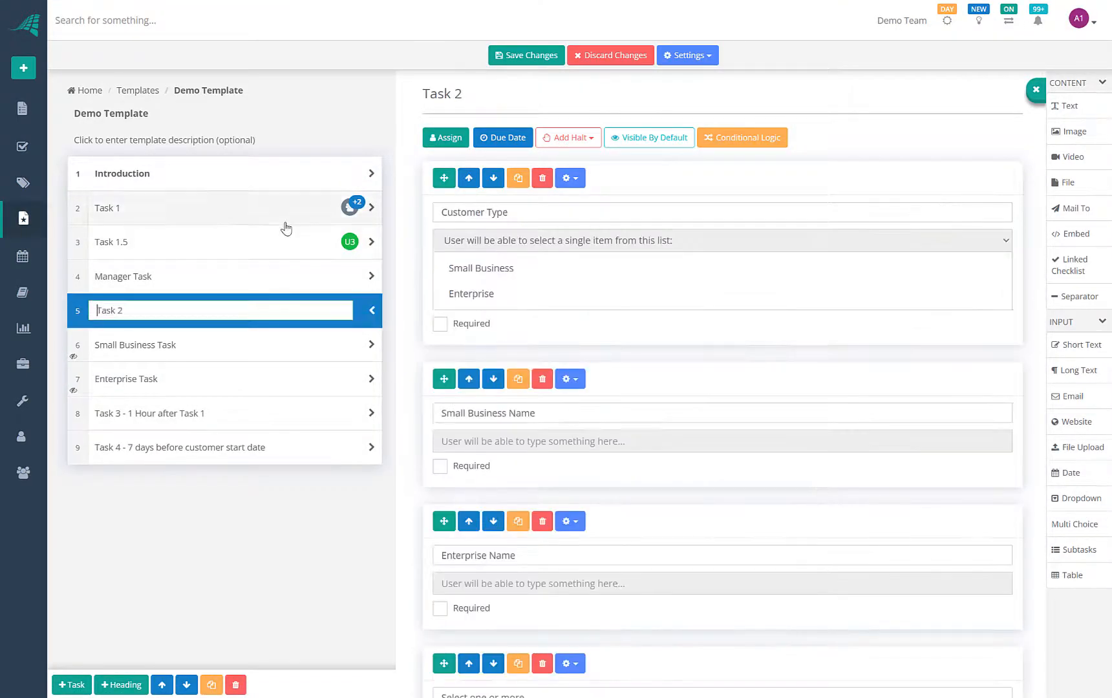
click(286, 212)
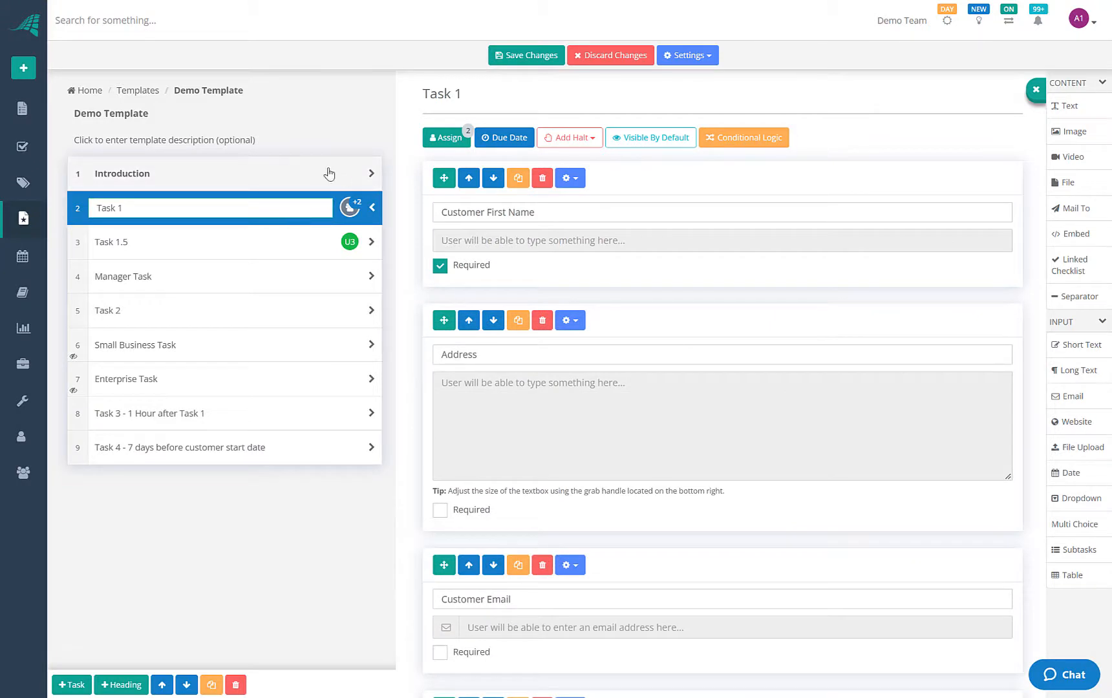
In the template's Settings, keep task tags displayed and turn on displaying comments
click(696, 56)
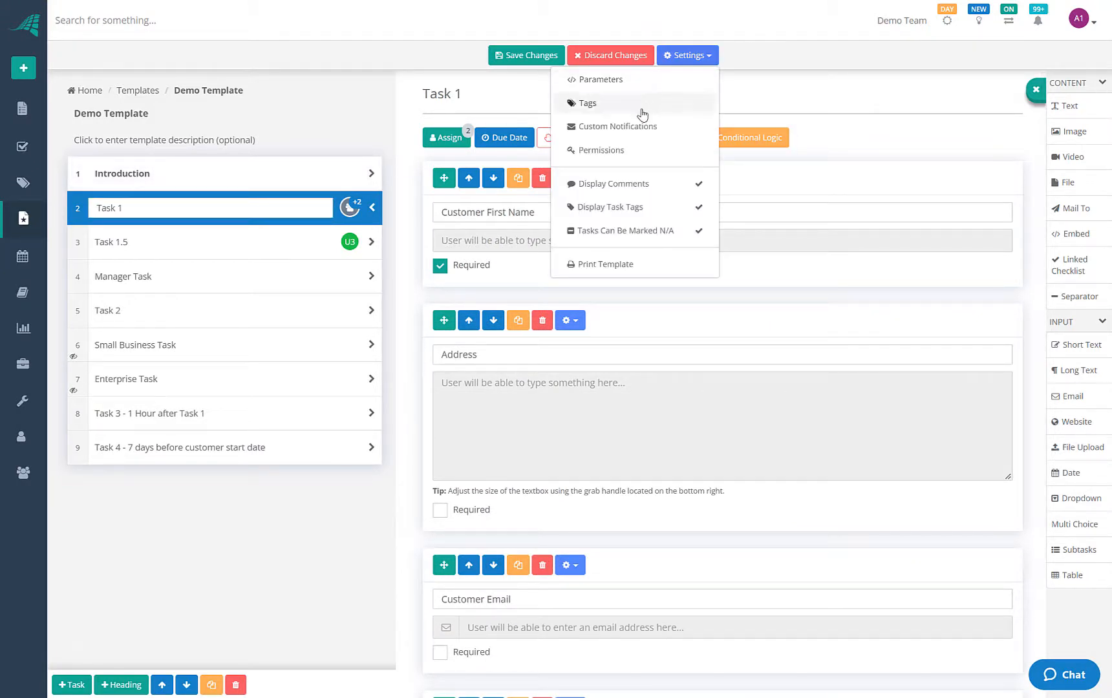
click(696, 205)
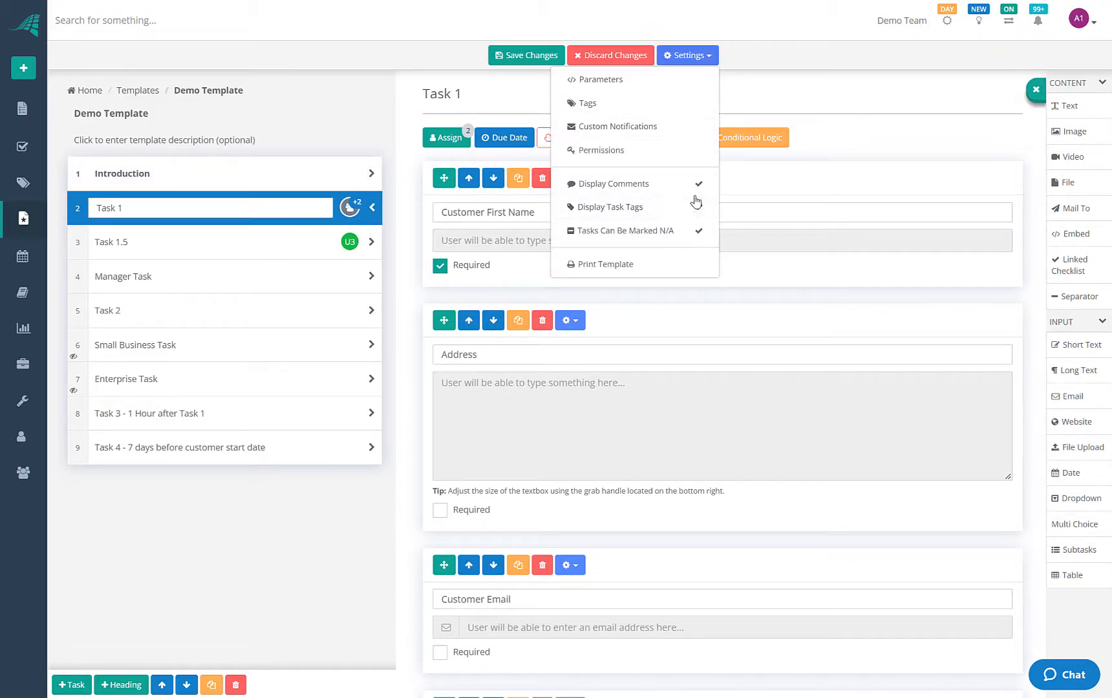
click(695, 203)
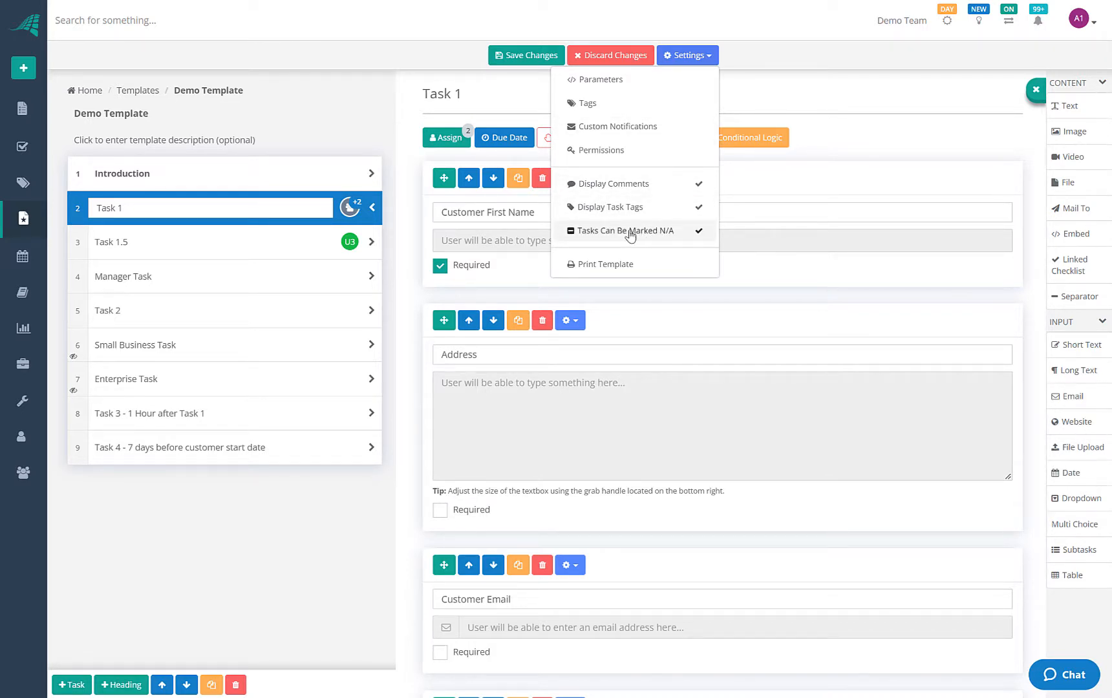
click(694, 181)
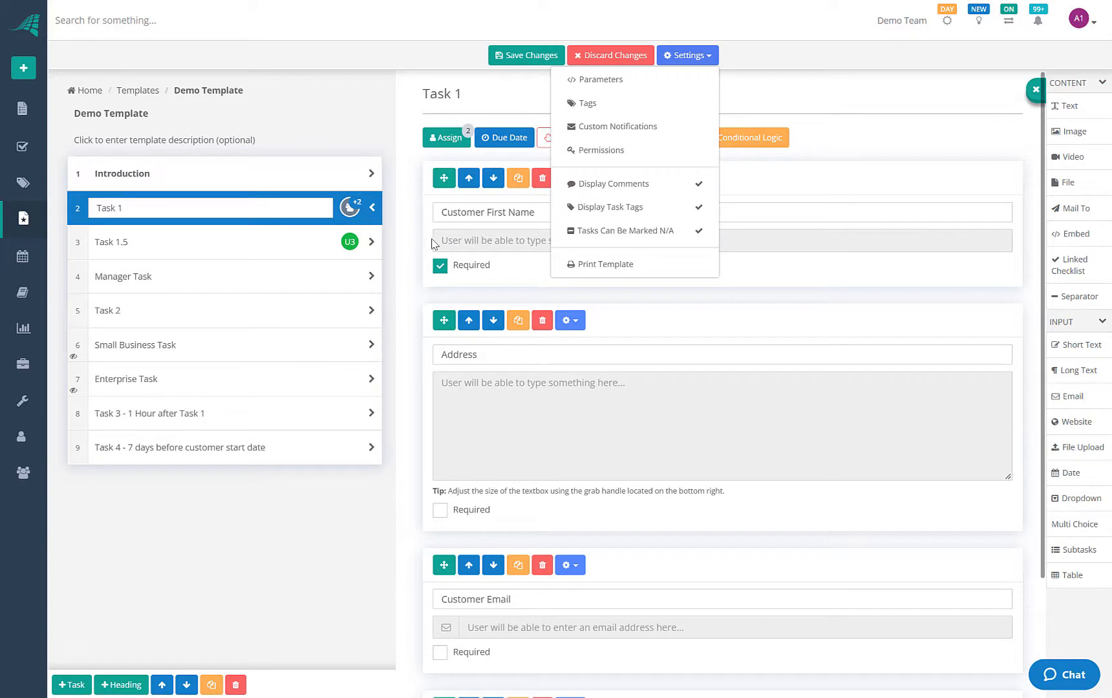
mouse_move(349, 219)
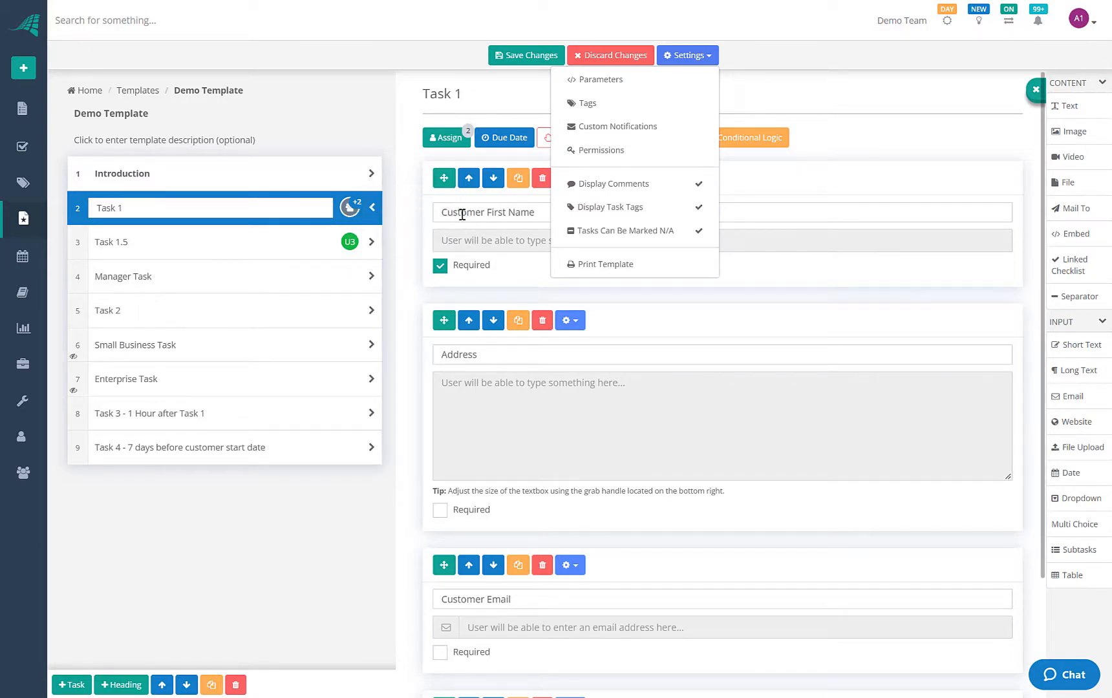
Open Custom Notifications and add a new notification, deleting an accidental extra one
click(608, 128)
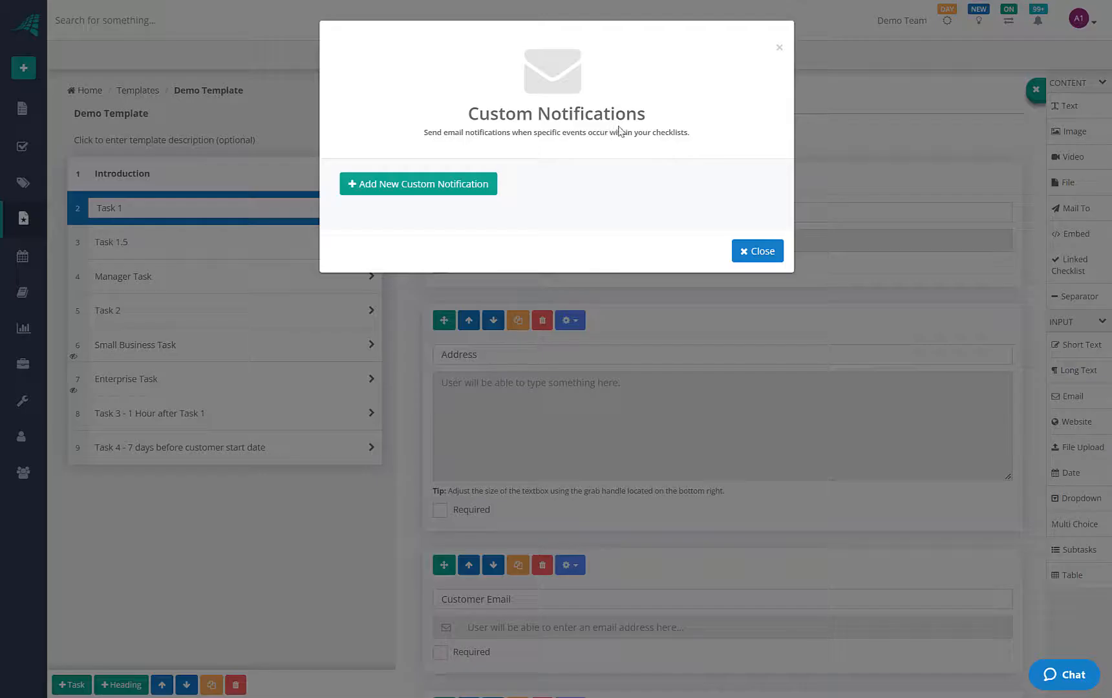
click(405, 187)
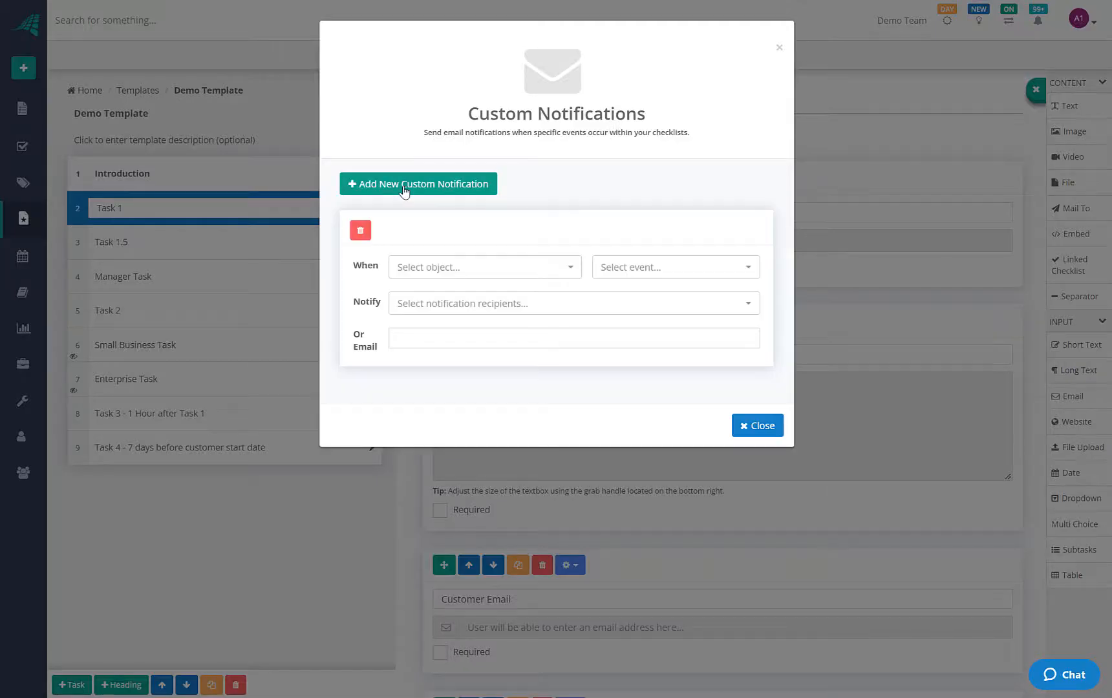
click(461, 270)
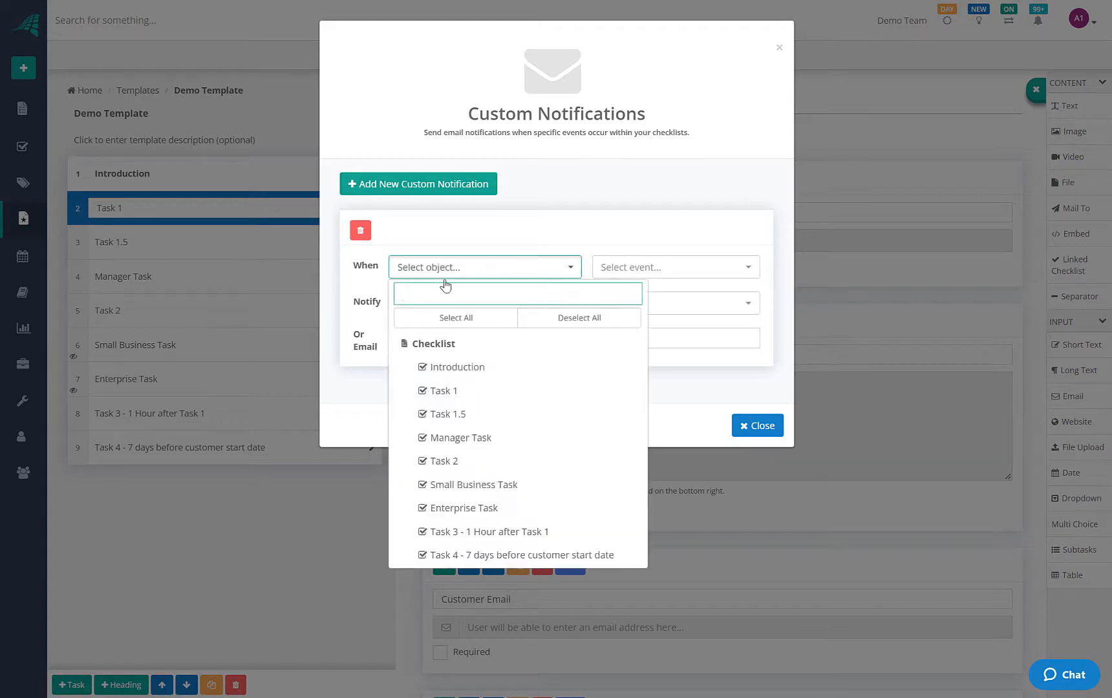
click(454, 232)
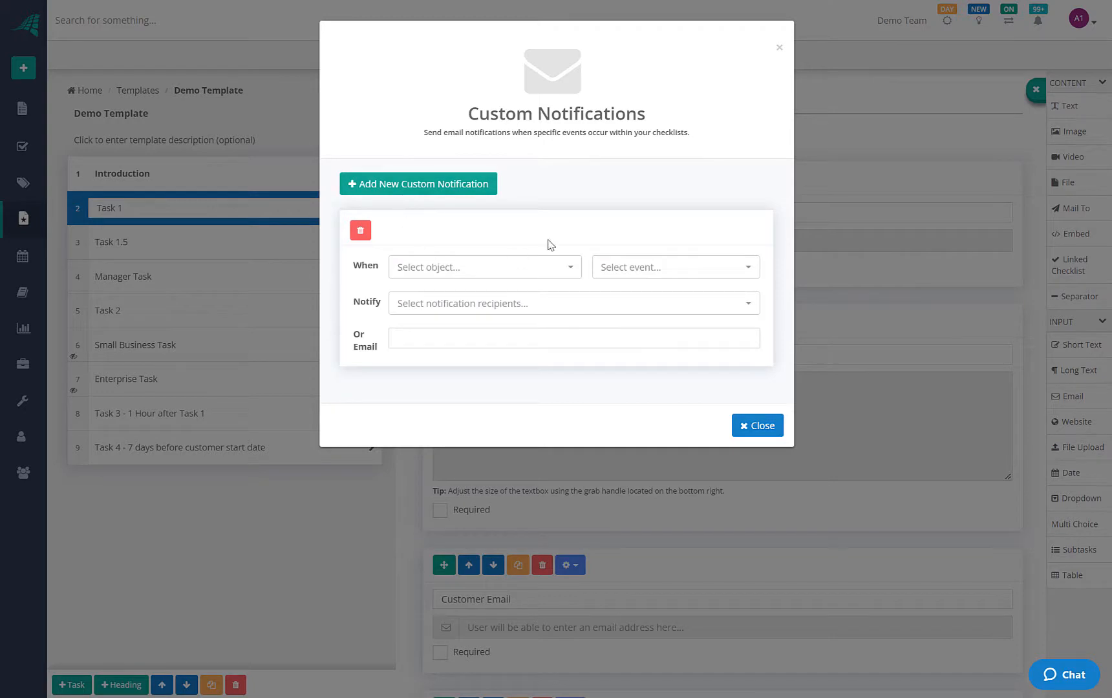
click(420, 190)
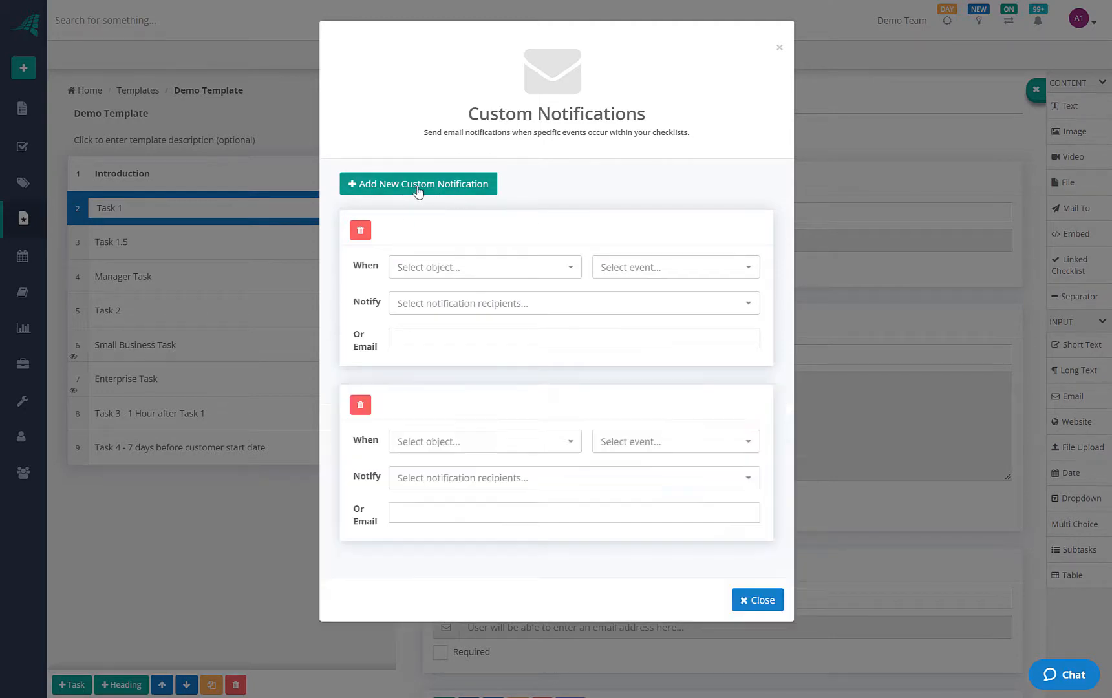
click(362, 231)
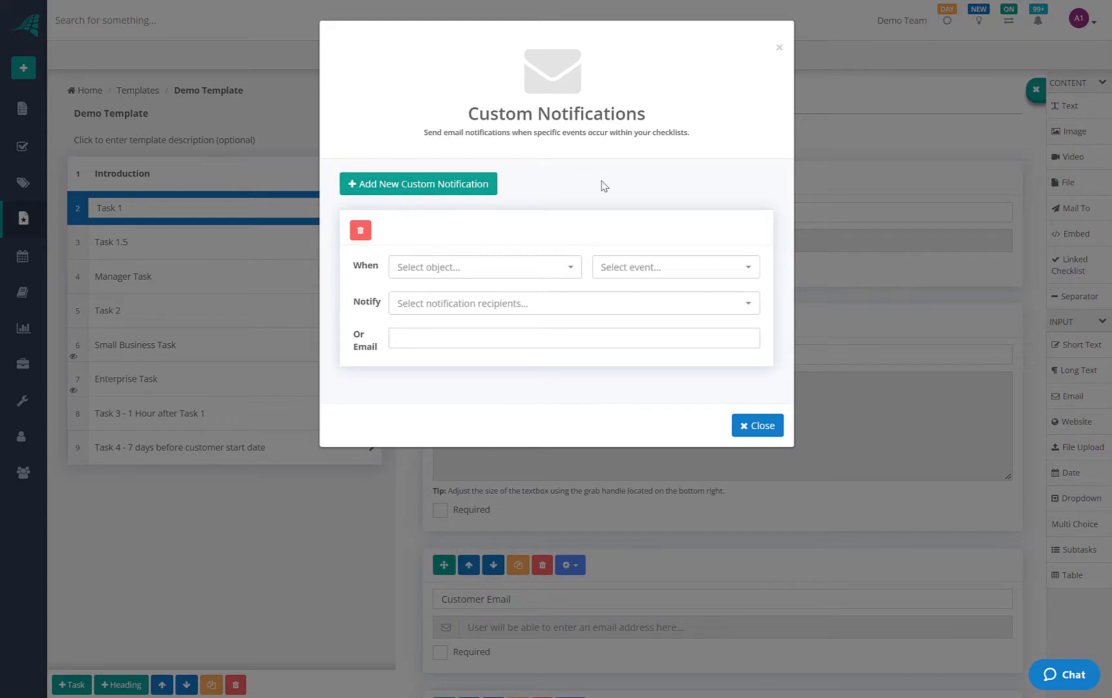
Make the notification watch Task 1 and Manager Task, trigger on Is Completed, notify the admin user
click(486, 277)
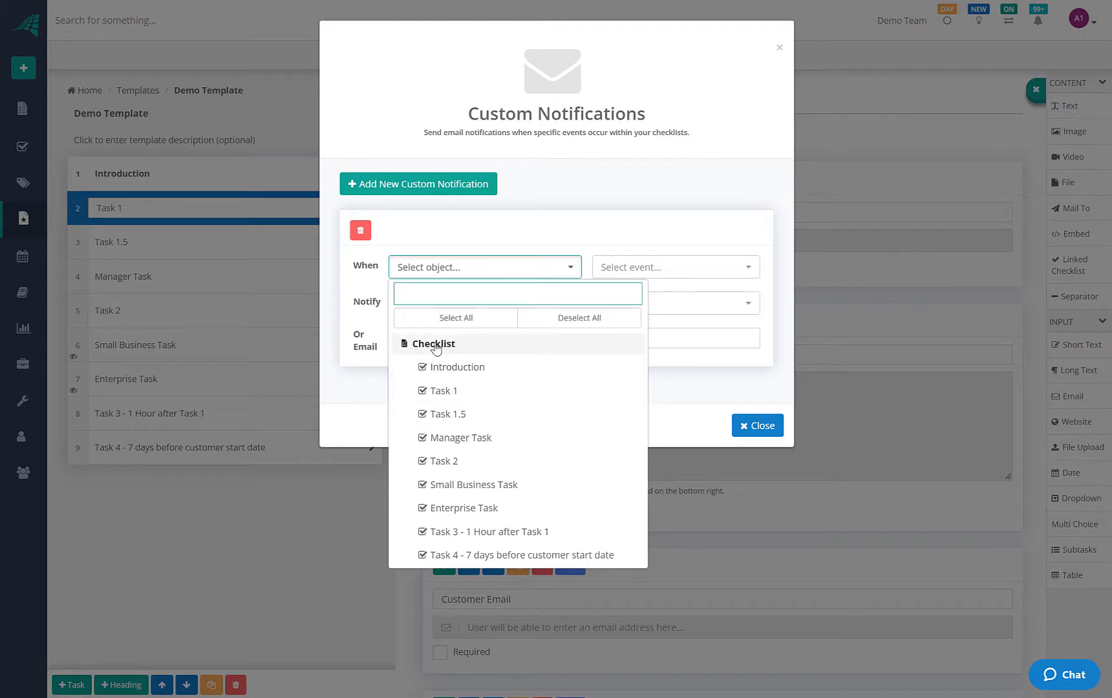
click(446, 390)
click(459, 438)
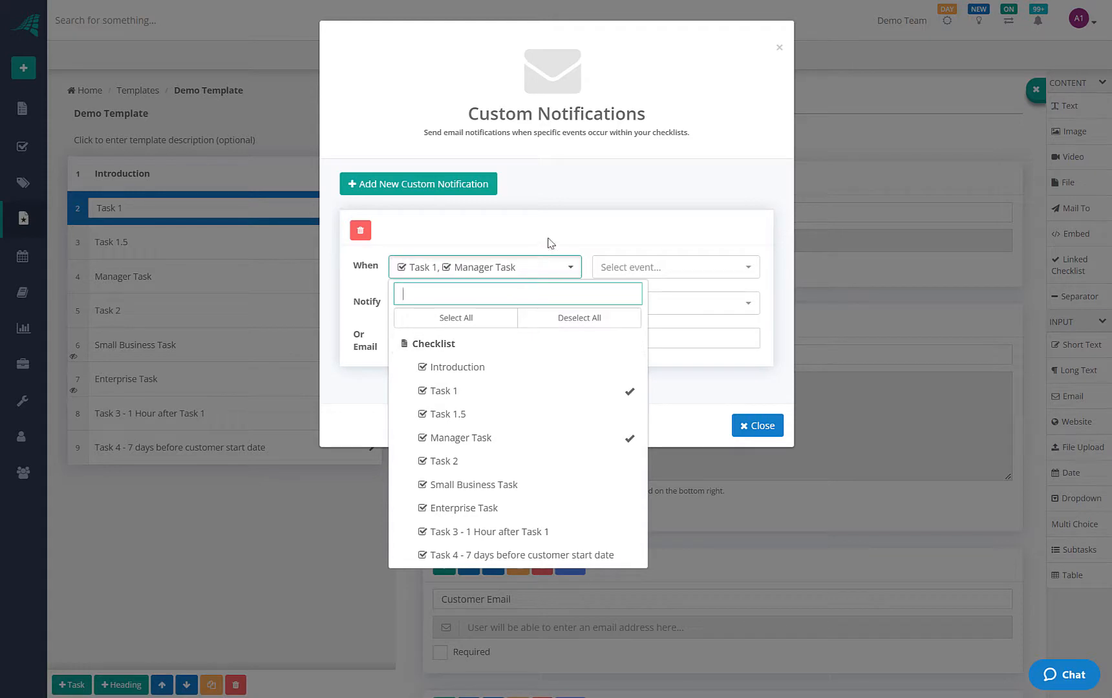
click(557, 268)
click(671, 267)
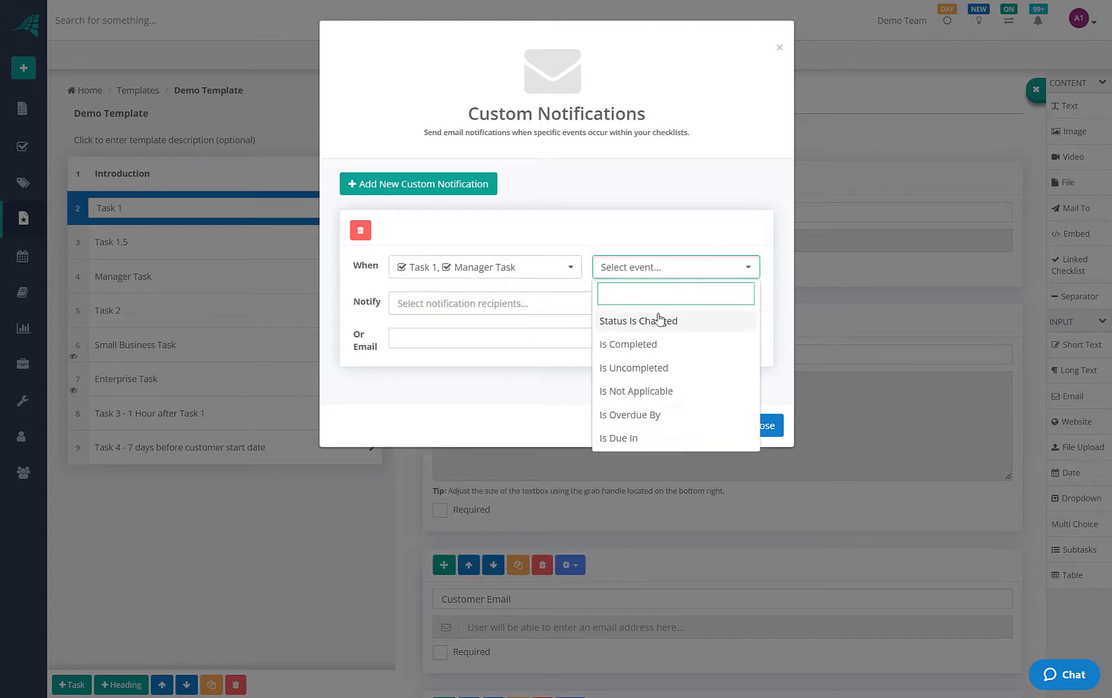
click(628, 345)
click(426, 303)
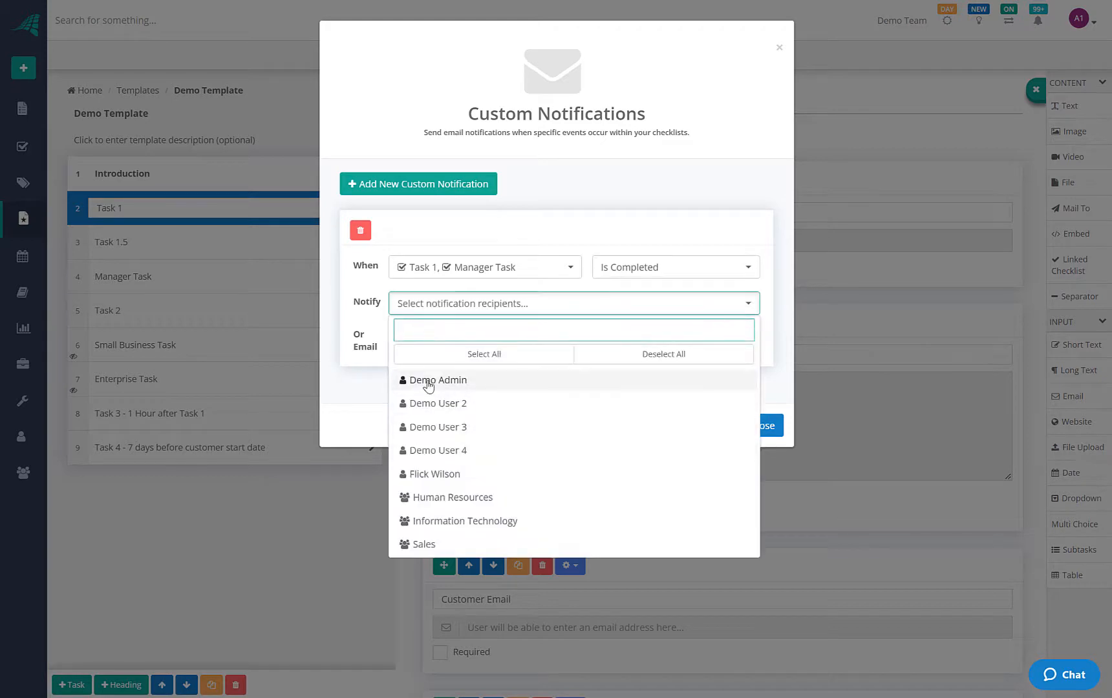
click(426, 381)
click(577, 232)
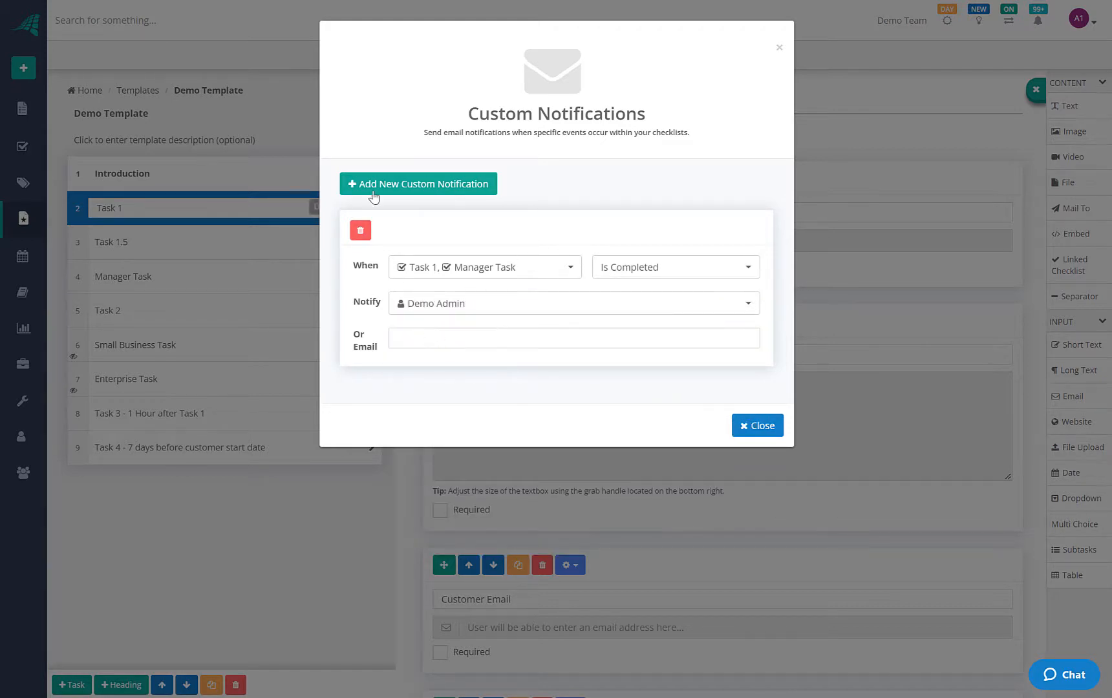
Add another notification triggered when Task 1 Is Due In 6 hours
click(408, 187)
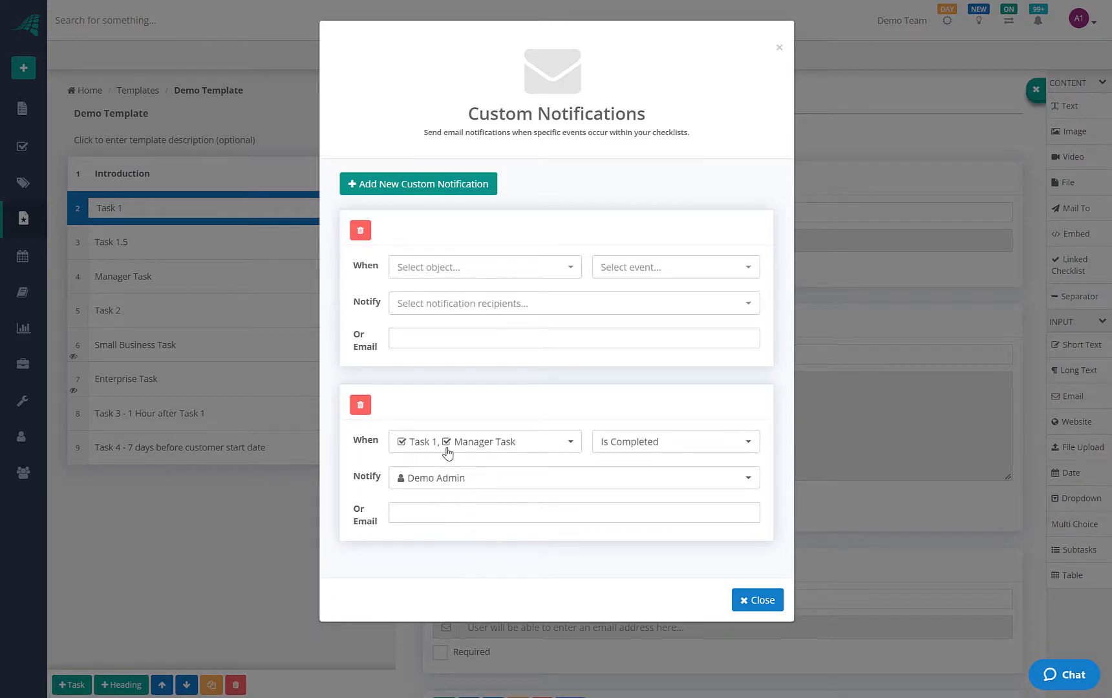
click(471, 267)
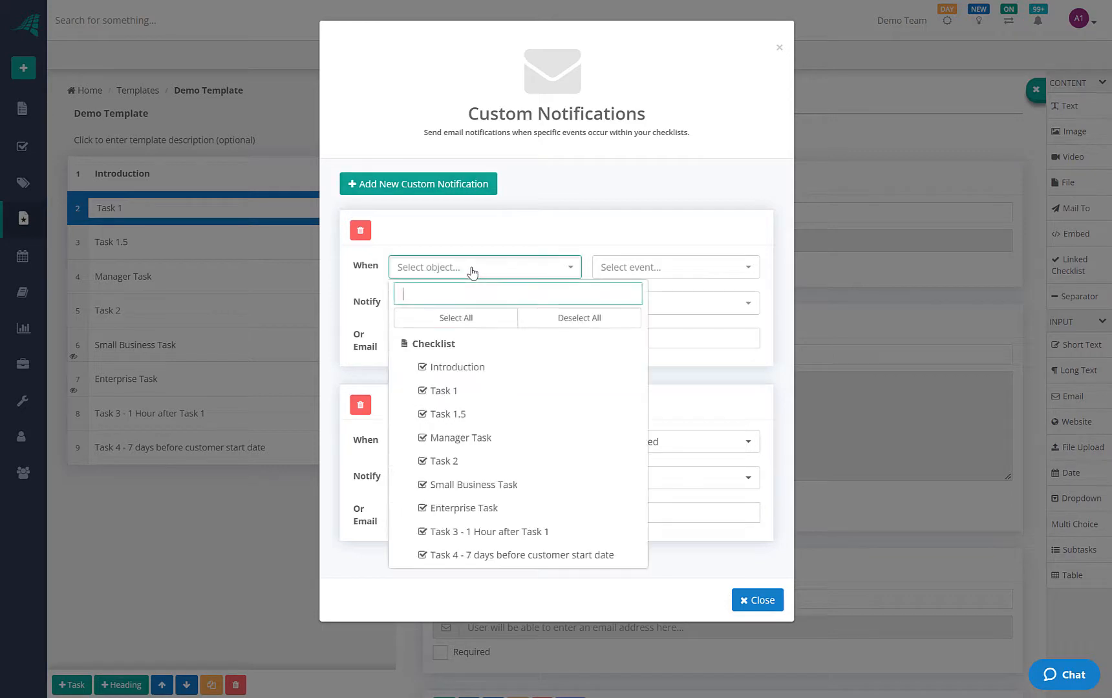
click(455, 390)
click(591, 232)
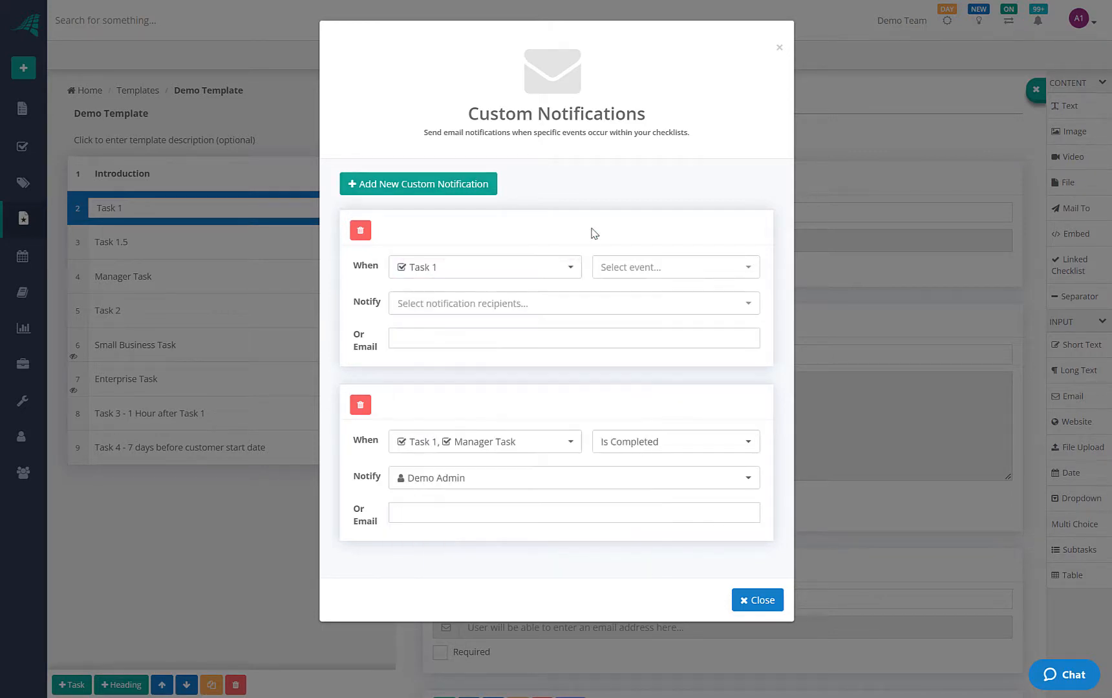
click(672, 268)
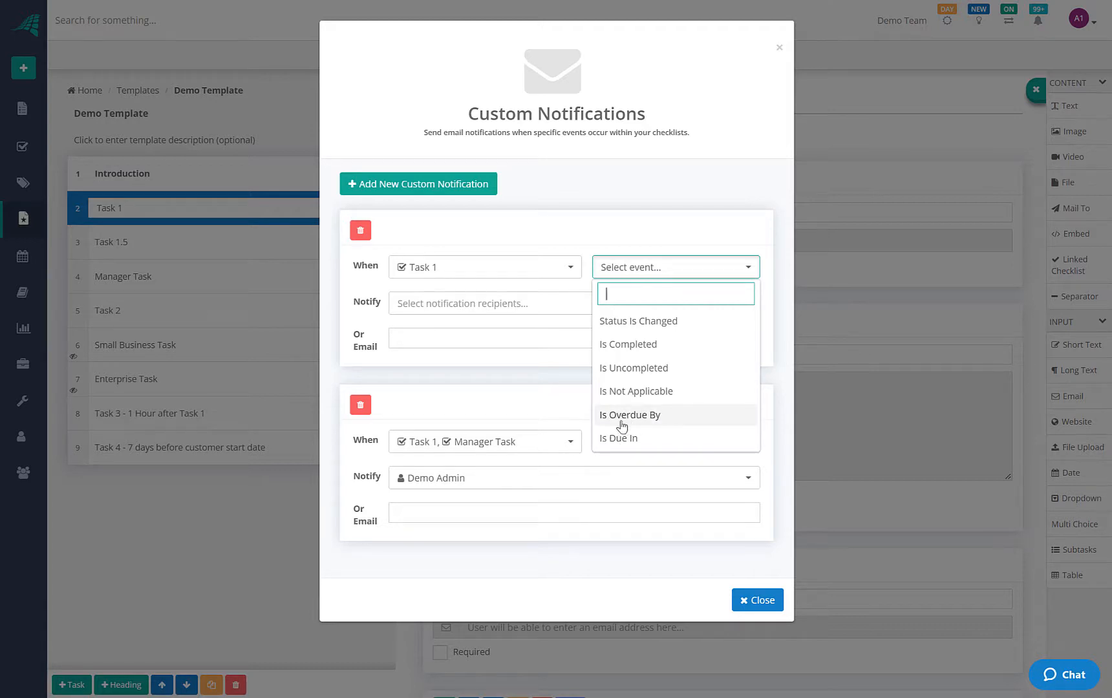
click(627, 439)
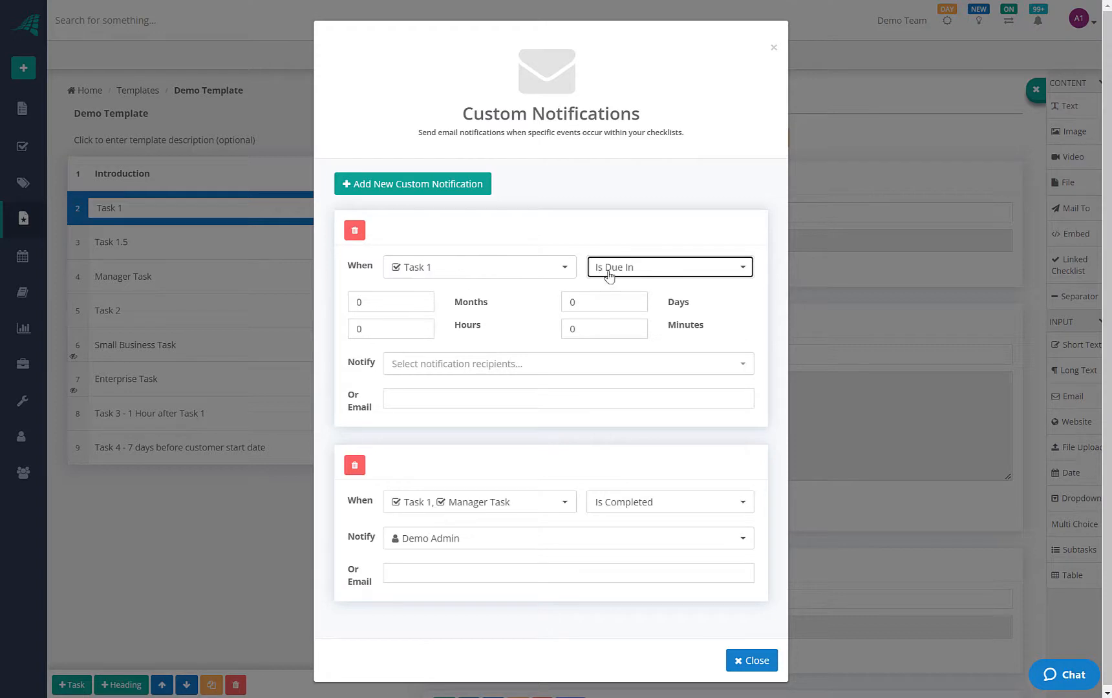
click(391, 327)
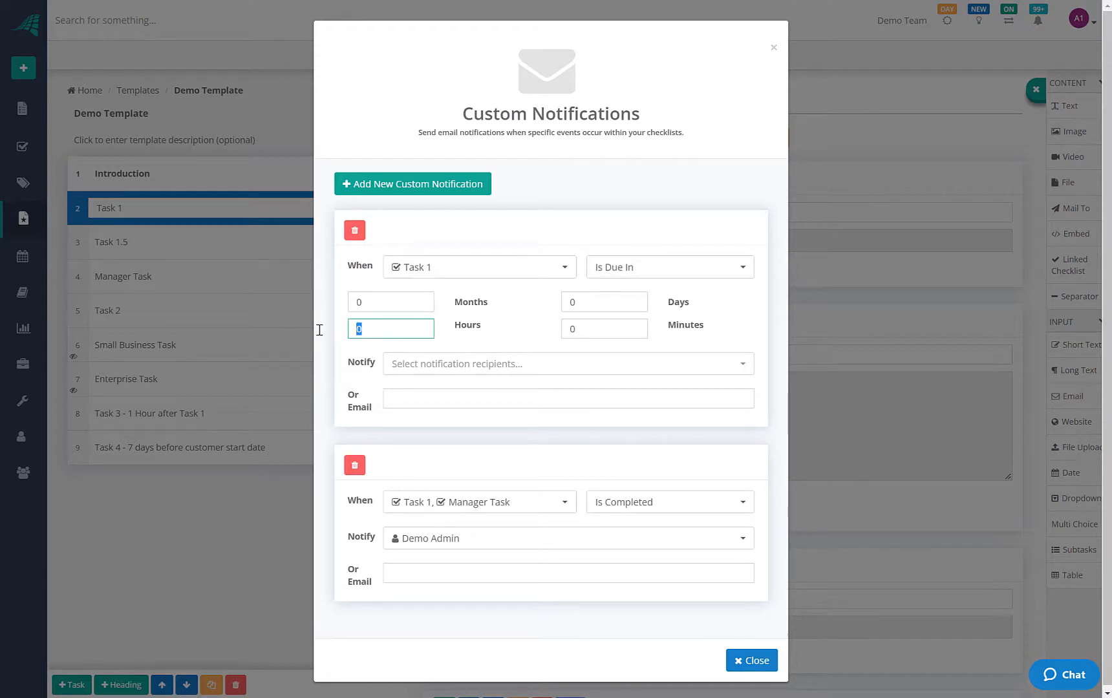
text(6)
Set the admin user as this notification's recipient
click(475, 364)
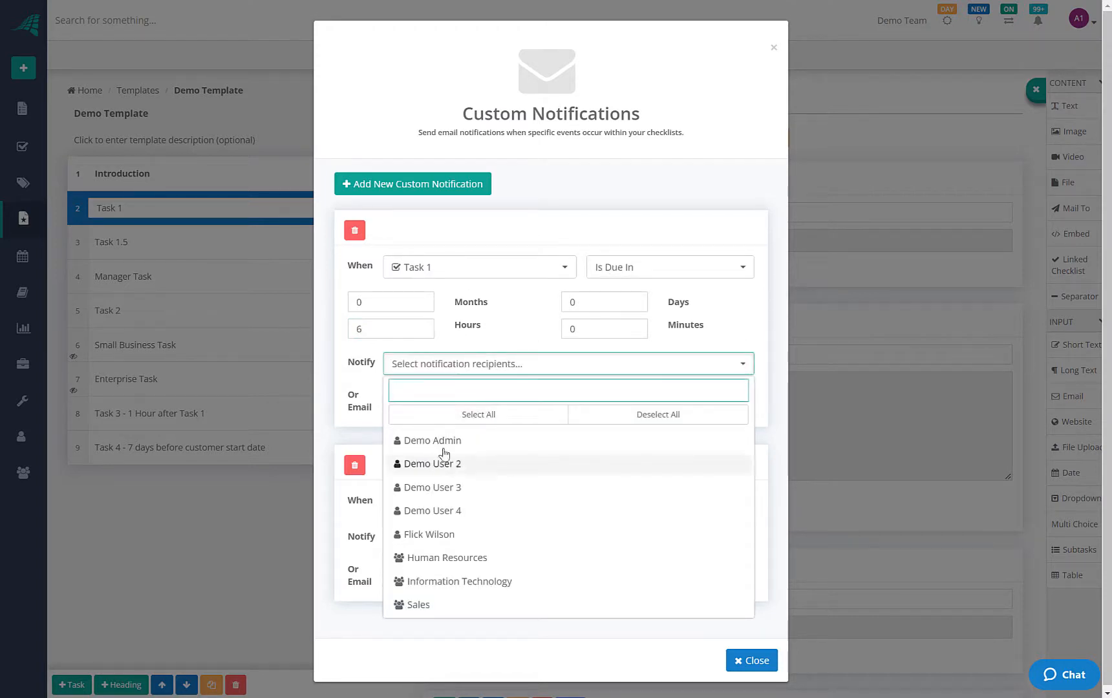
click(443, 442)
click(446, 350)
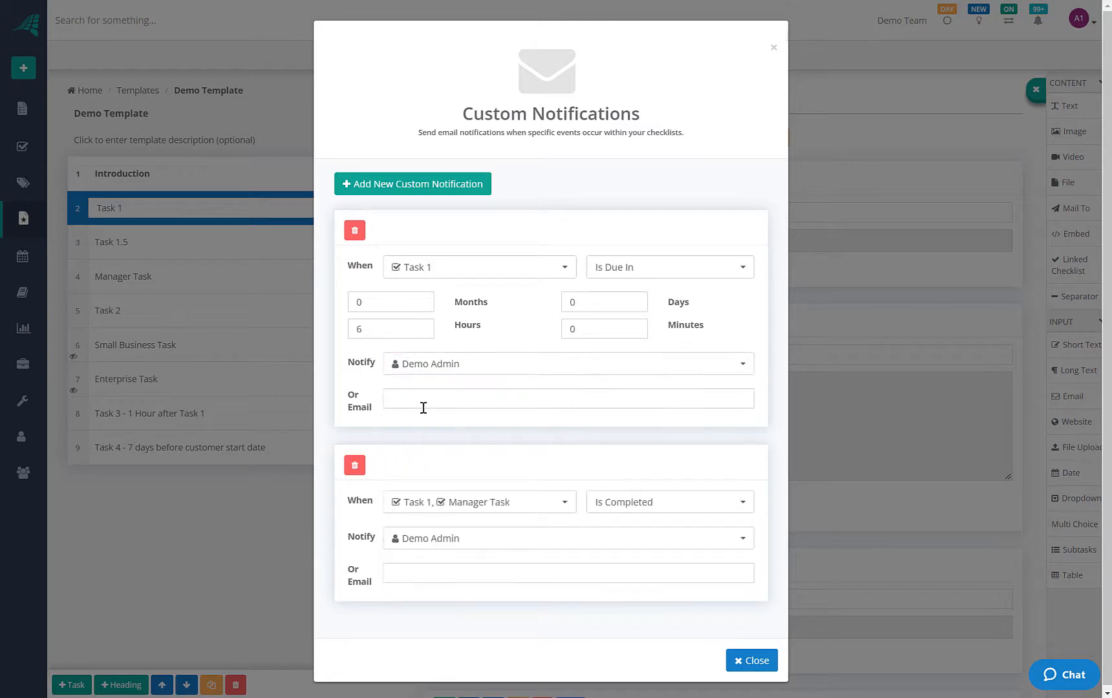
click(400, 399)
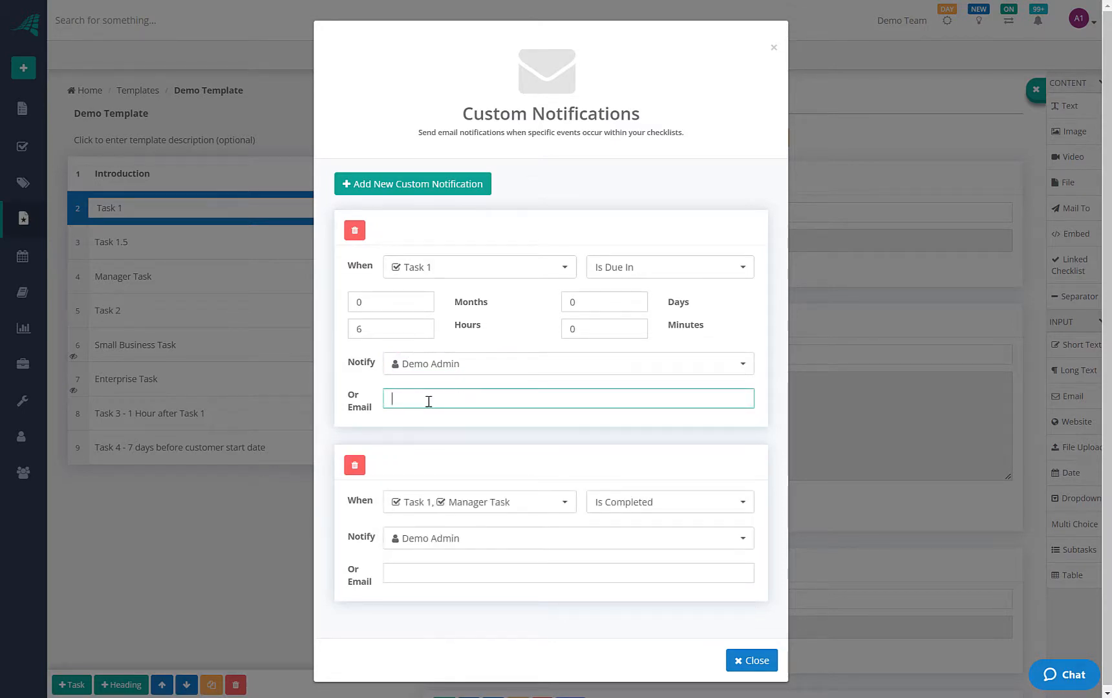
click(431, 366)
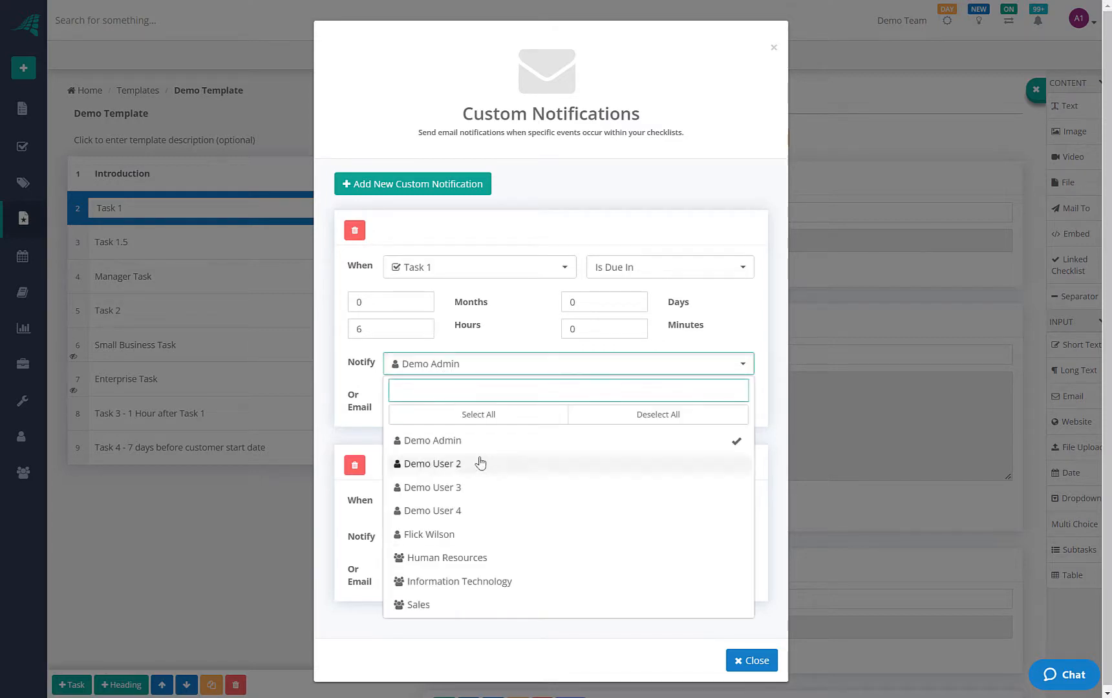
click(332, 366)
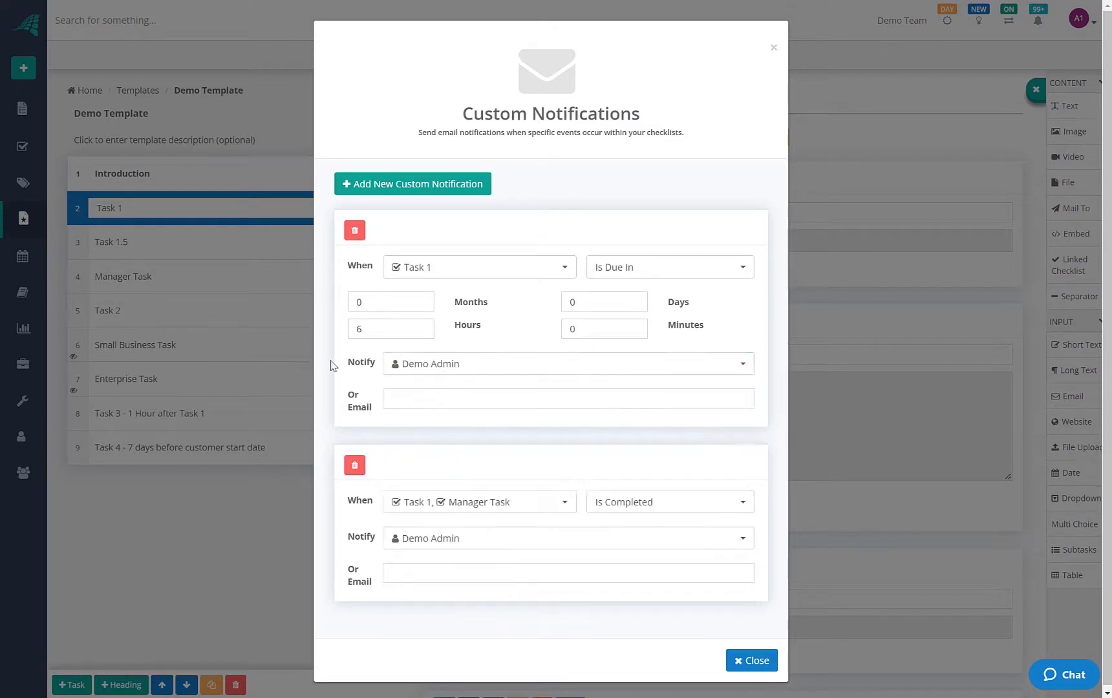
click(412, 404)
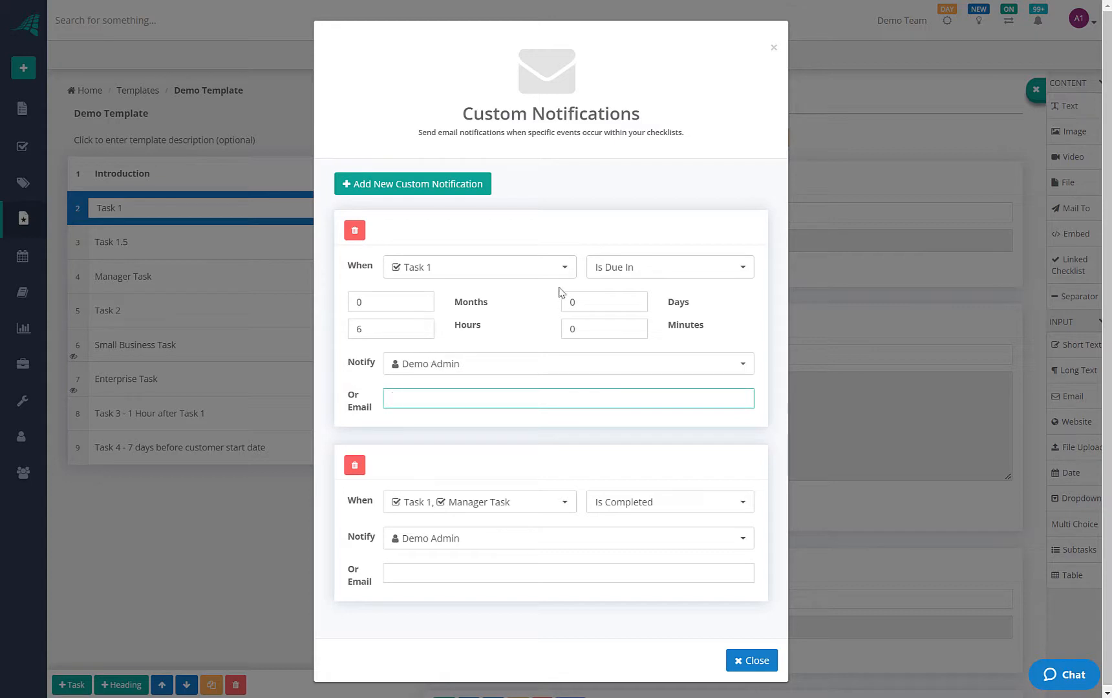
Add a third notification triggered when Task 1 Is Due In 3 hours
click(415, 186)
click(419, 267)
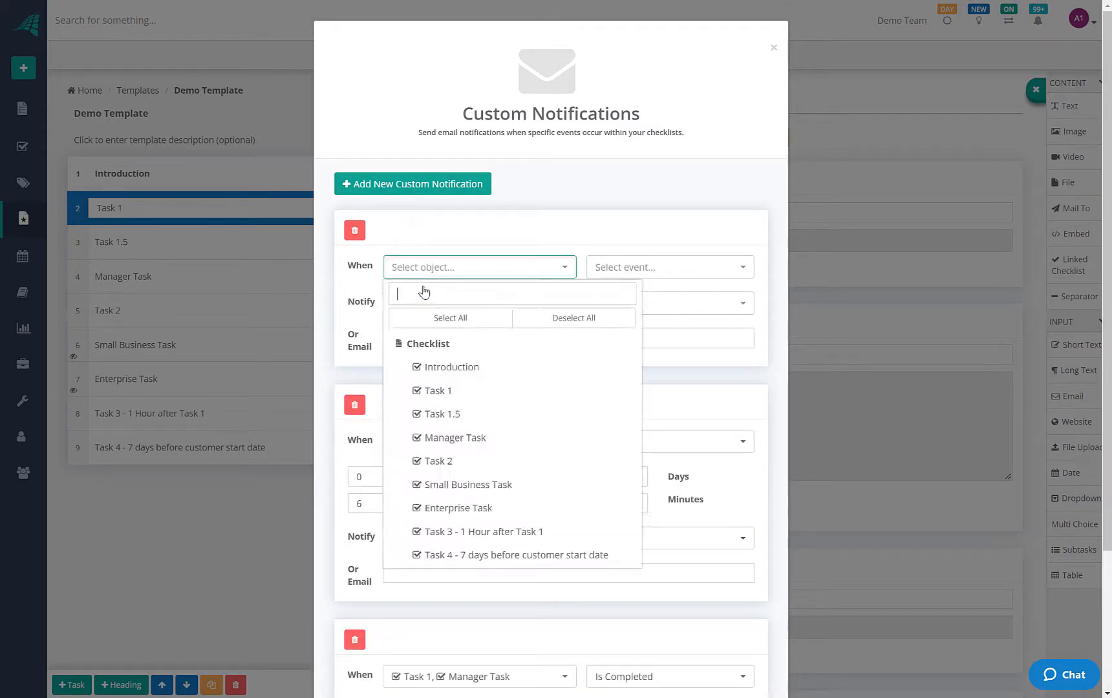
click(448, 392)
click(646, 270)
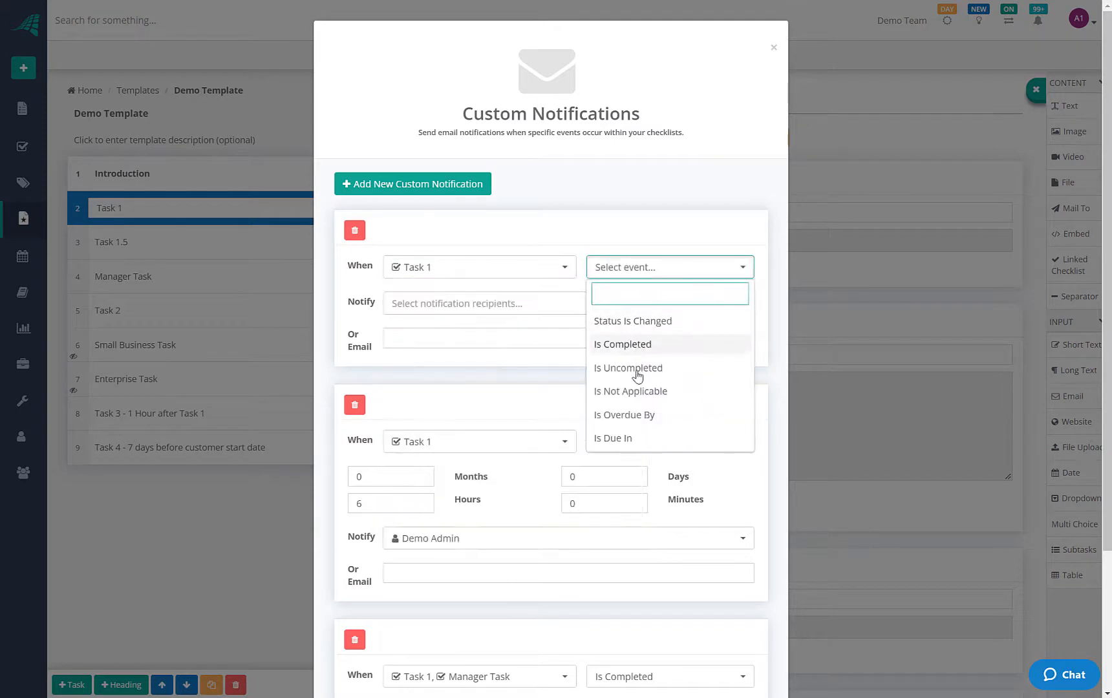
click(623, 439)
drag(395, 331, 351, 328)
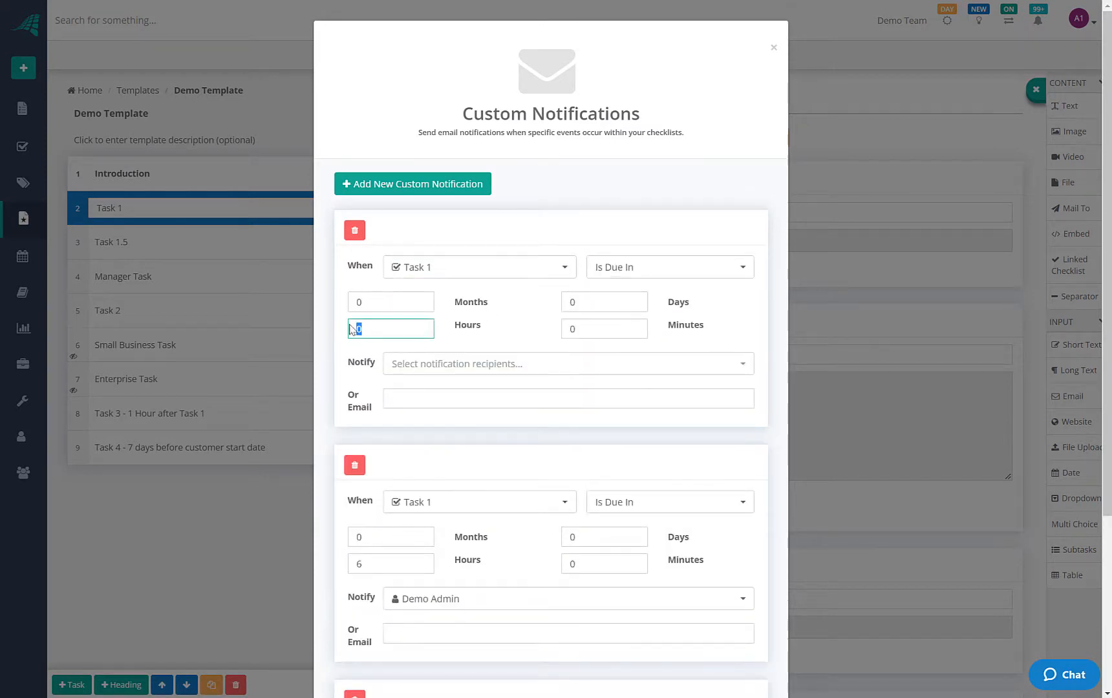
text(3)
Send it to the admin user and close the custom notifications window
click(470, 365)
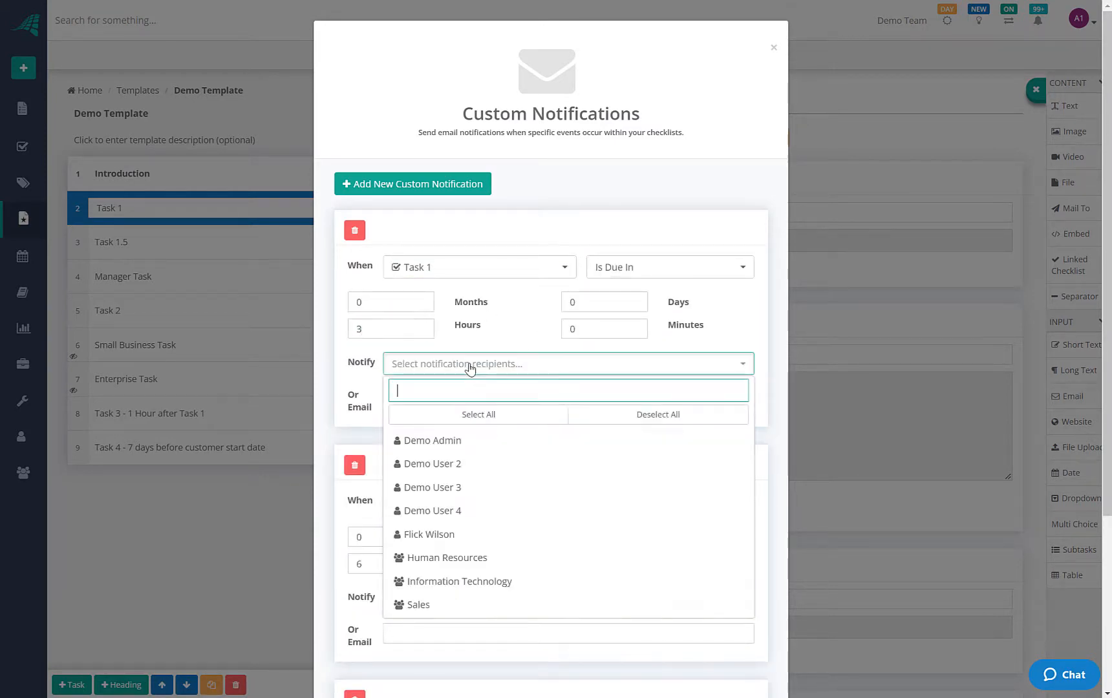
click(460, 443)
click(540, 349)
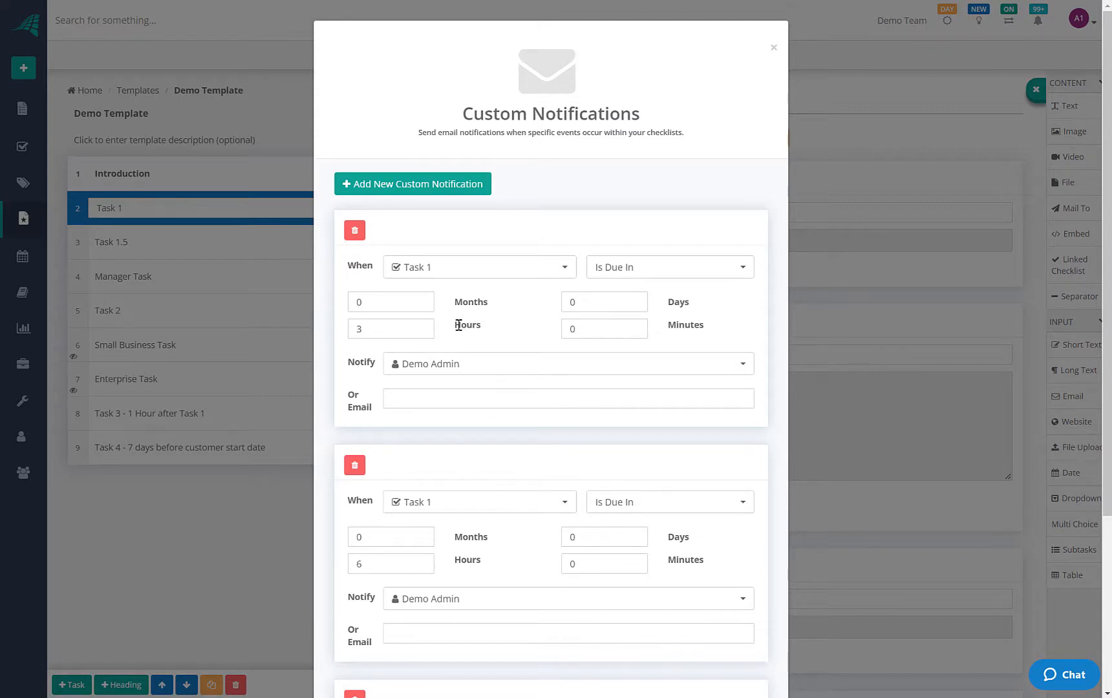
scroll(638, 650, down, 5)
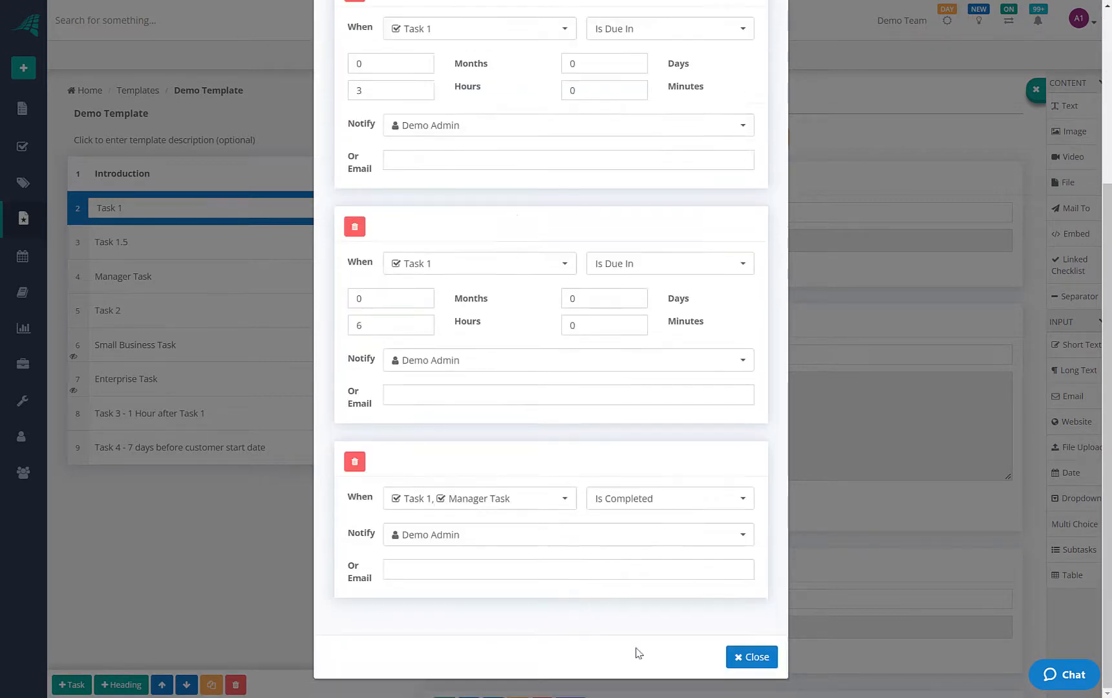
click(750, 657)
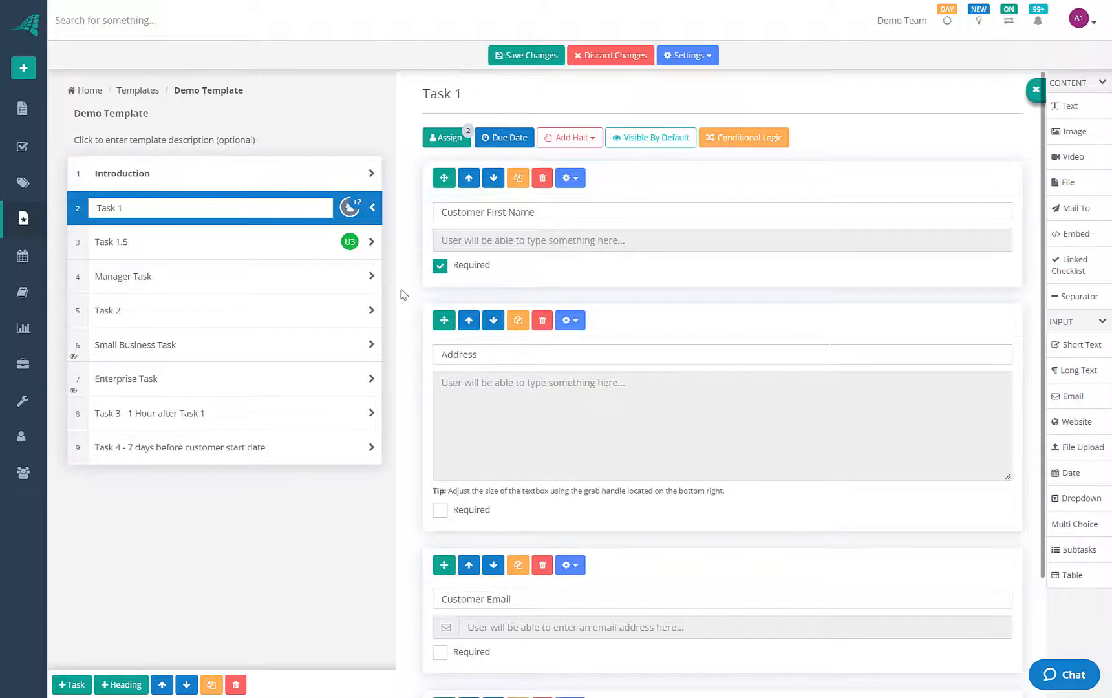
Go to the Checklists list to see Demo 5 alongside the other running checklists
click(25, 110)
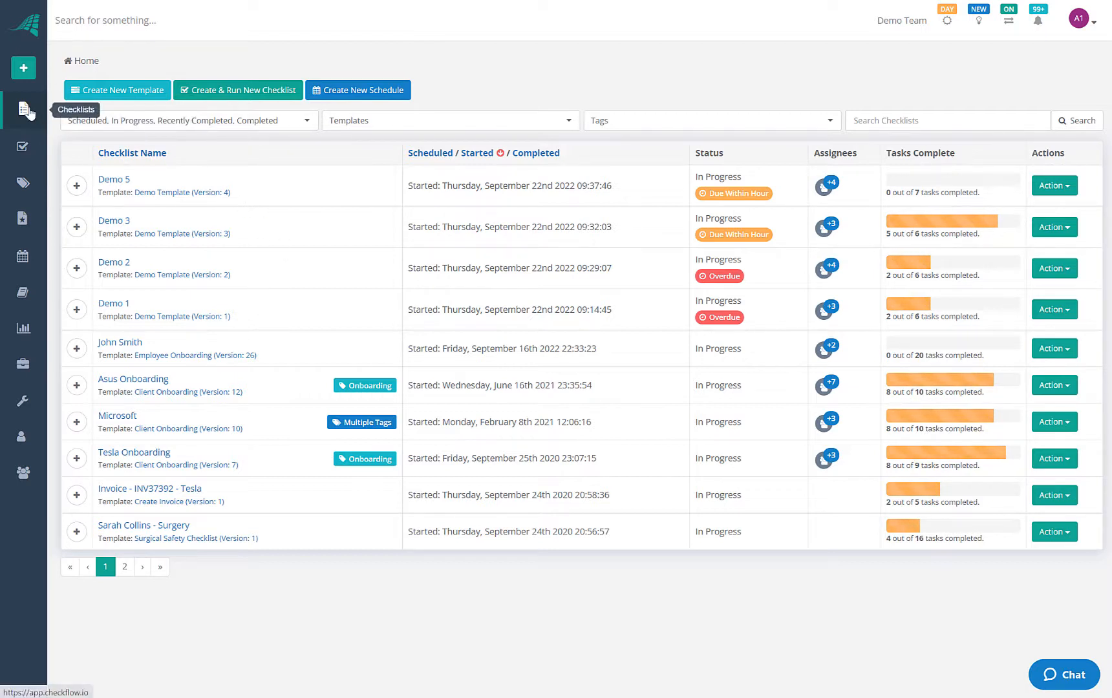
mouse_move(26, 148)
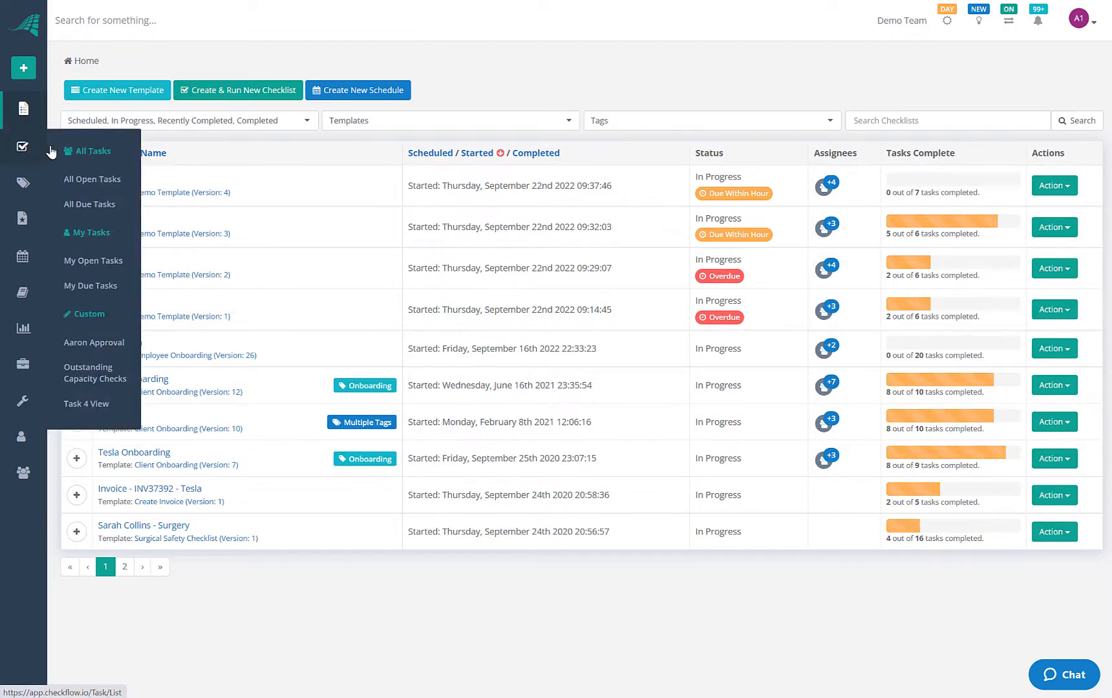
click(89, 184)
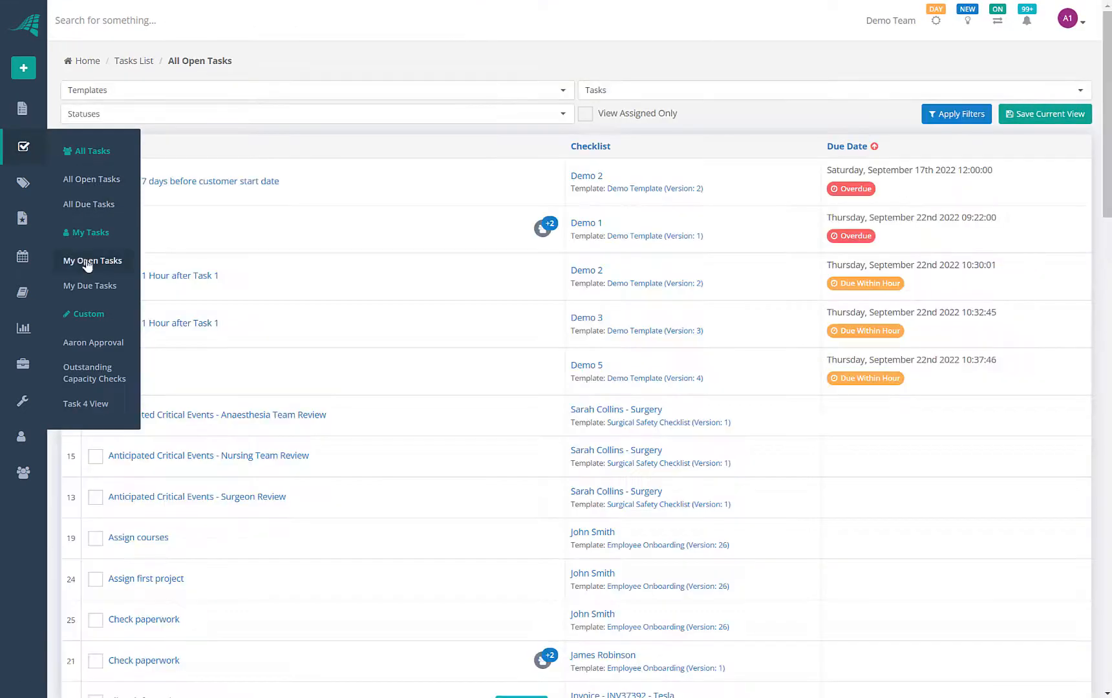
click(94, 266)
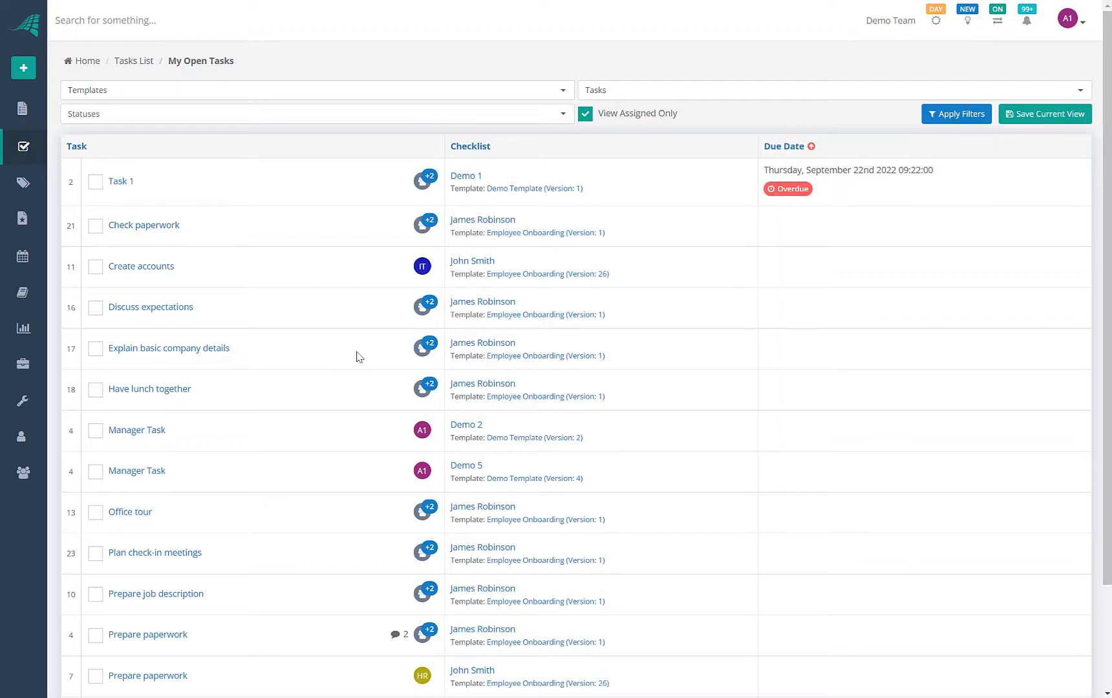
mouse_move(24, 180)
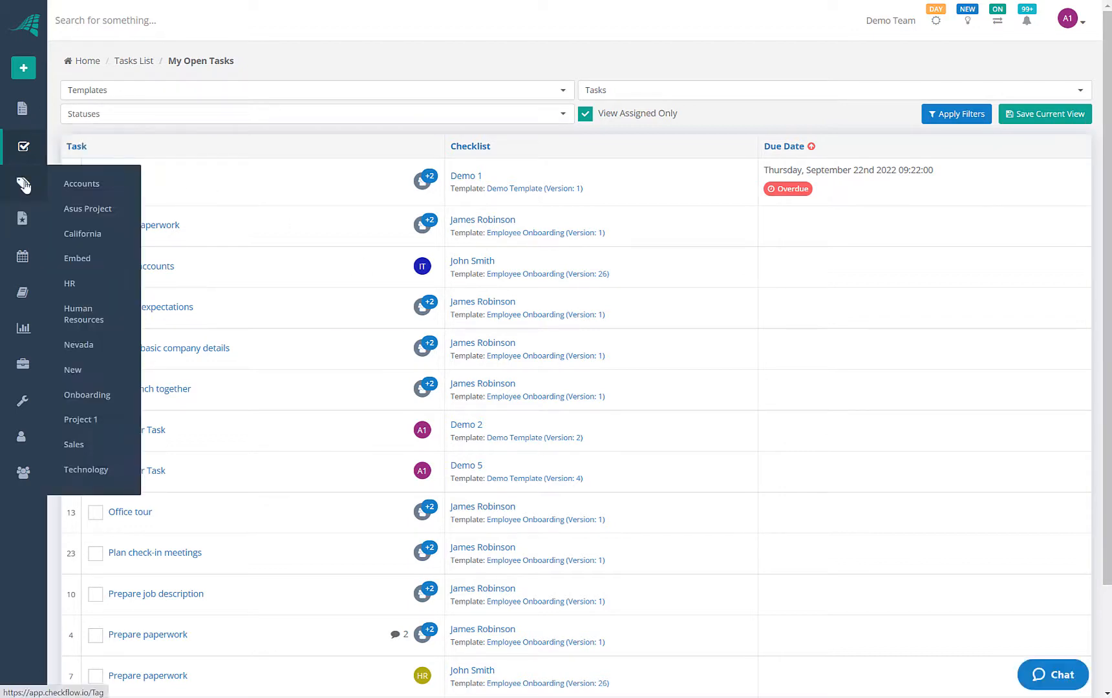
click(22, 108)
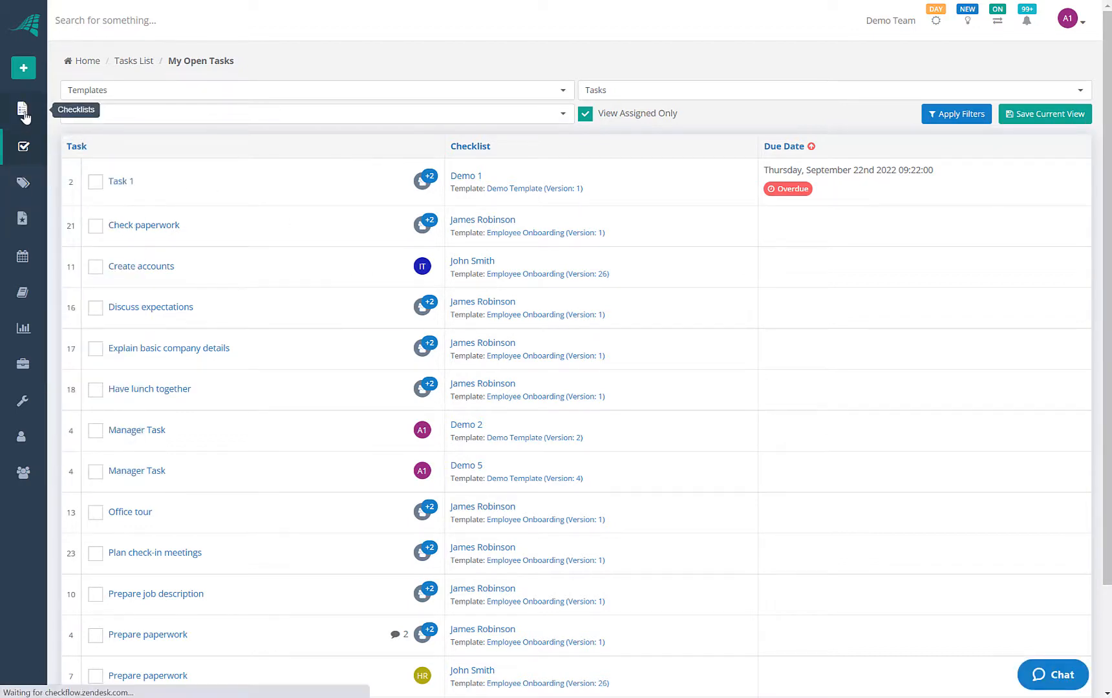
mouse_move(24, 167)
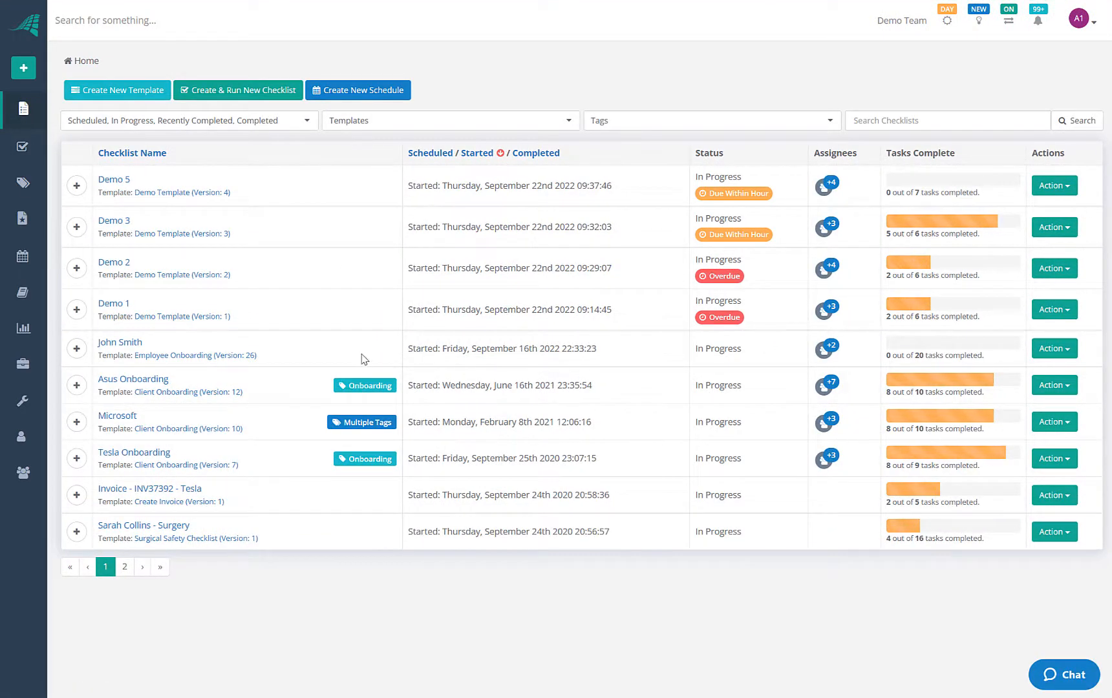
Add the Onboarding tag to Demo 5's Checklist Tags and return to the checklists list
click(113, 180)
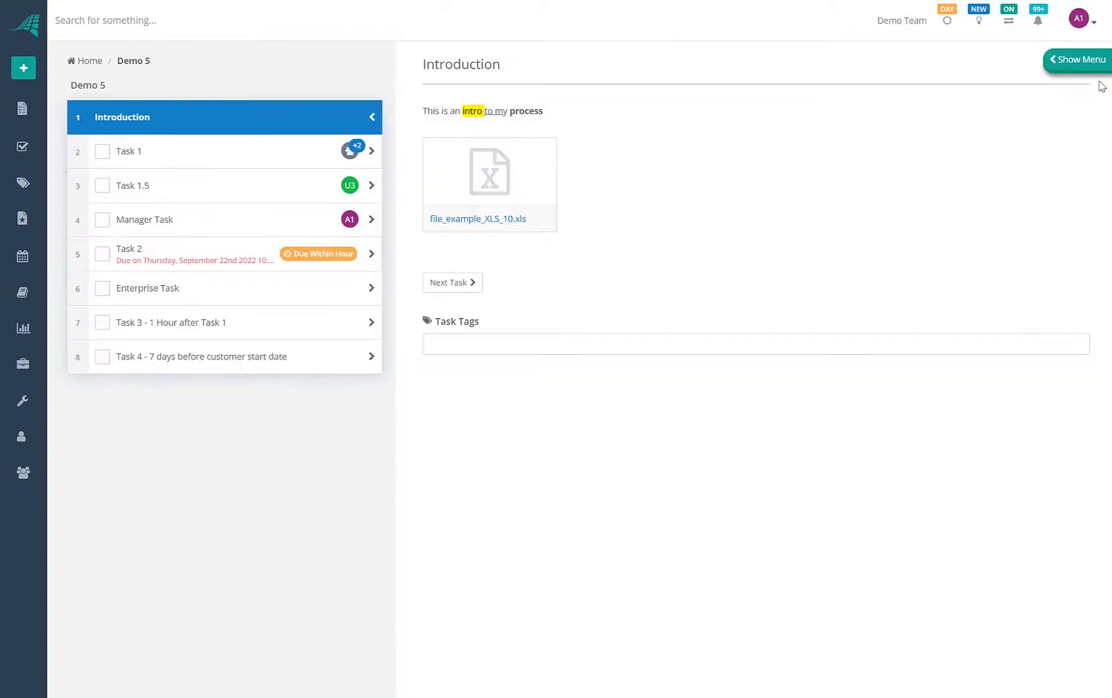
click(1076, 64)
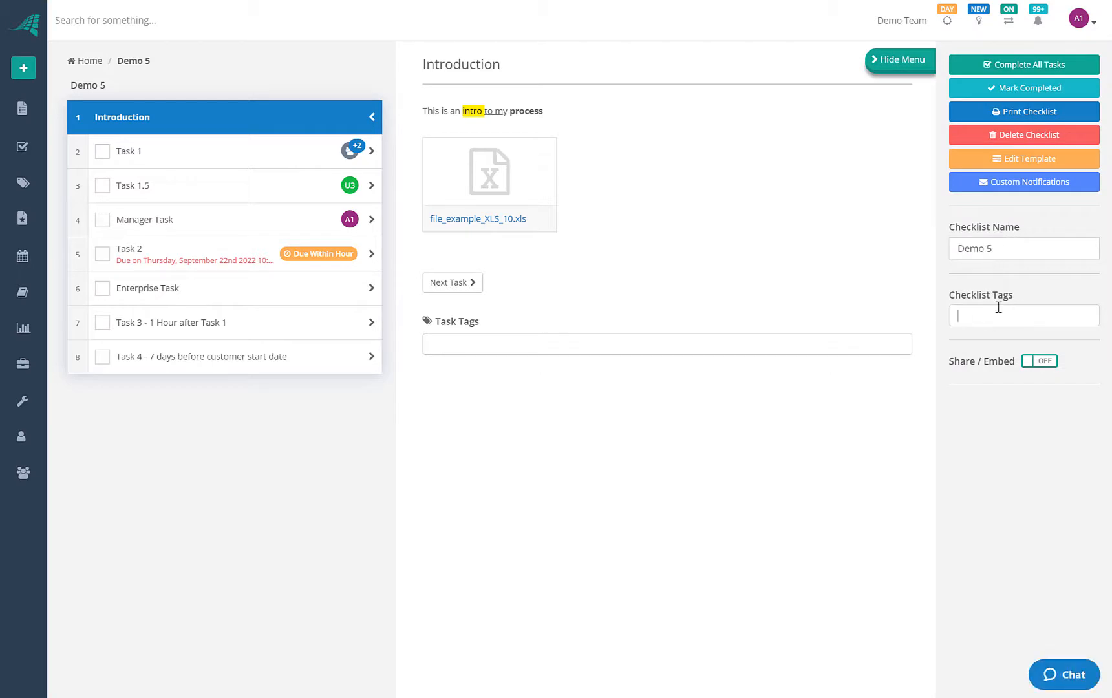
text(O)
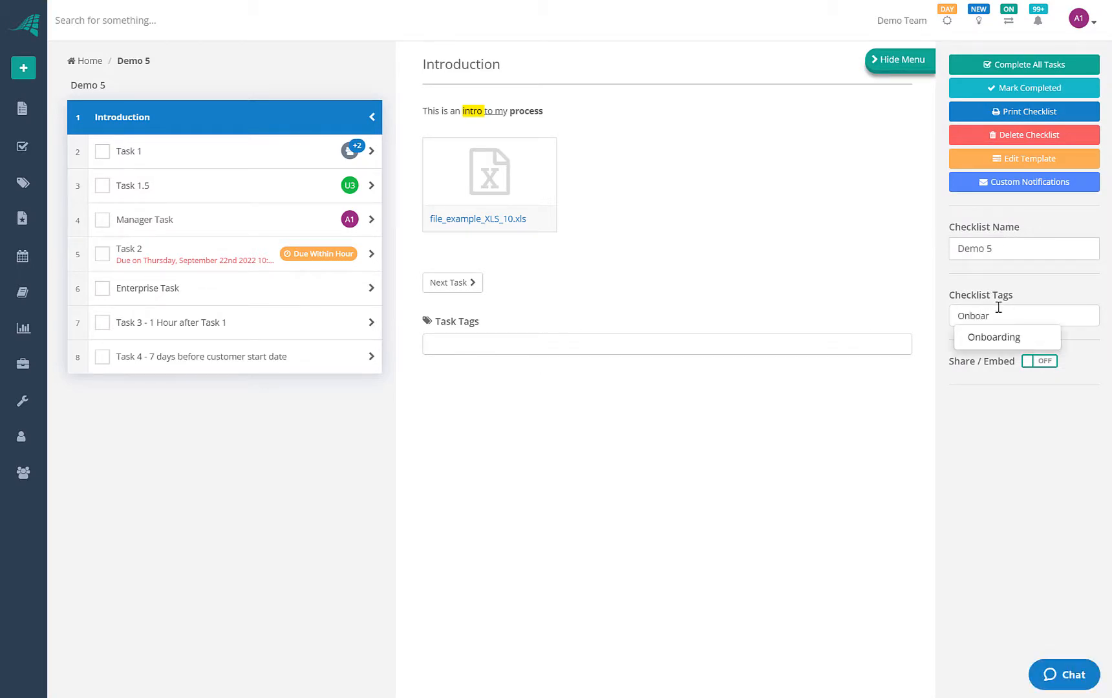
text(nboar)
click(983, 337)
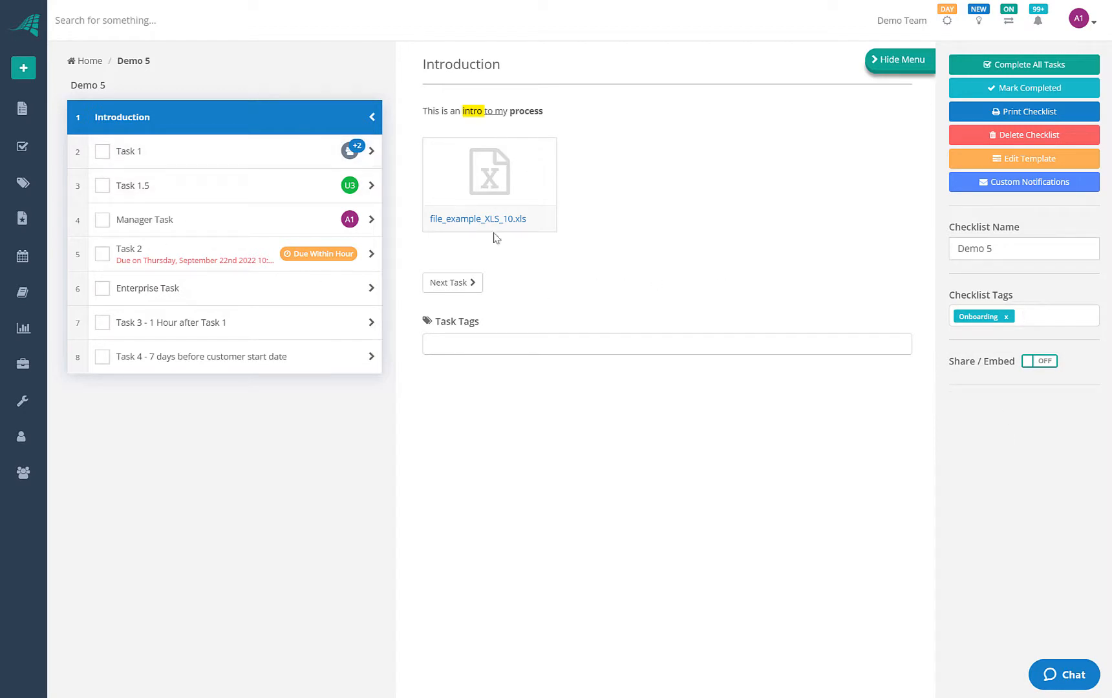
click(24, 108)
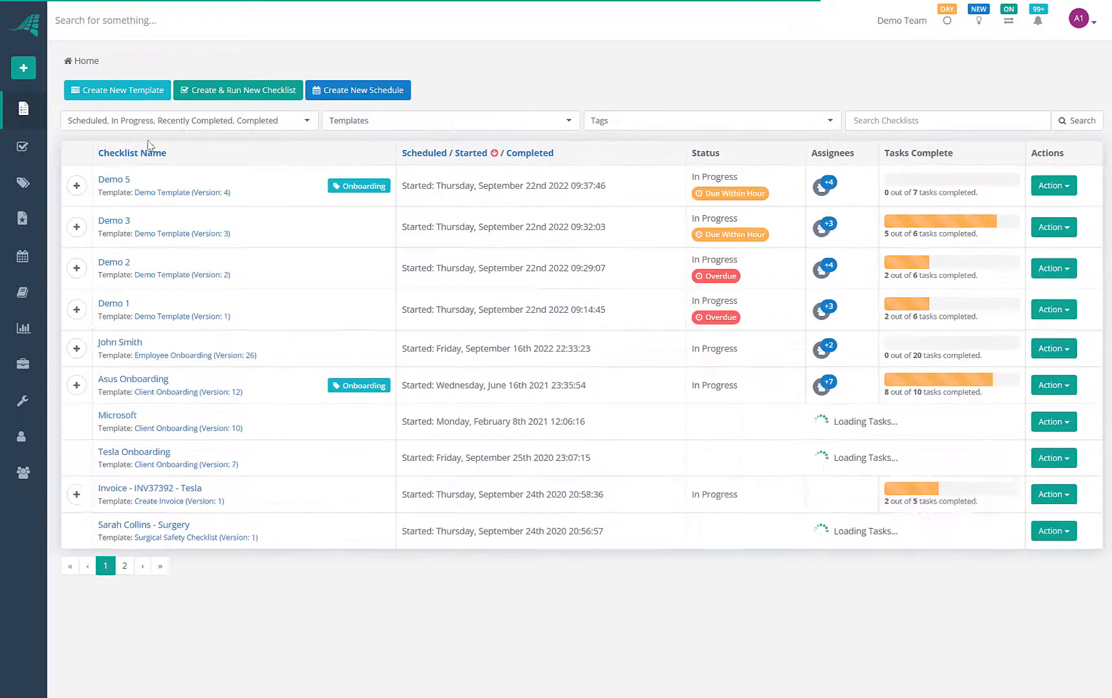
Set the Tags filter to only Onboarding, narrowing the list to five checklists including Demo 5
click(688, 123)
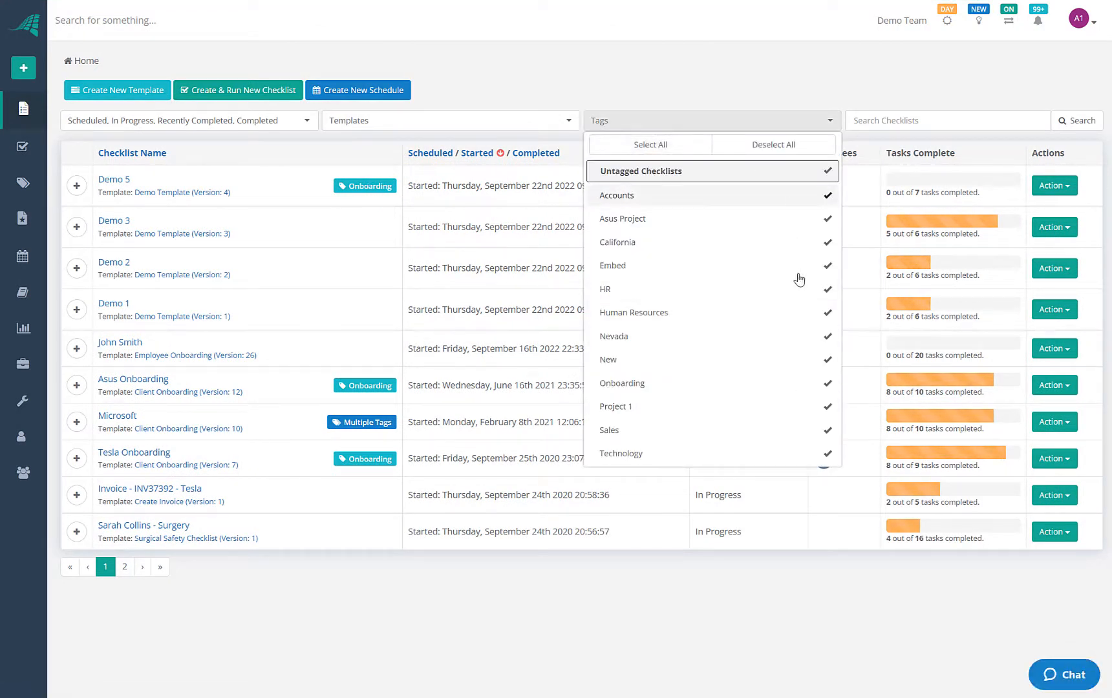
click(800, 146)
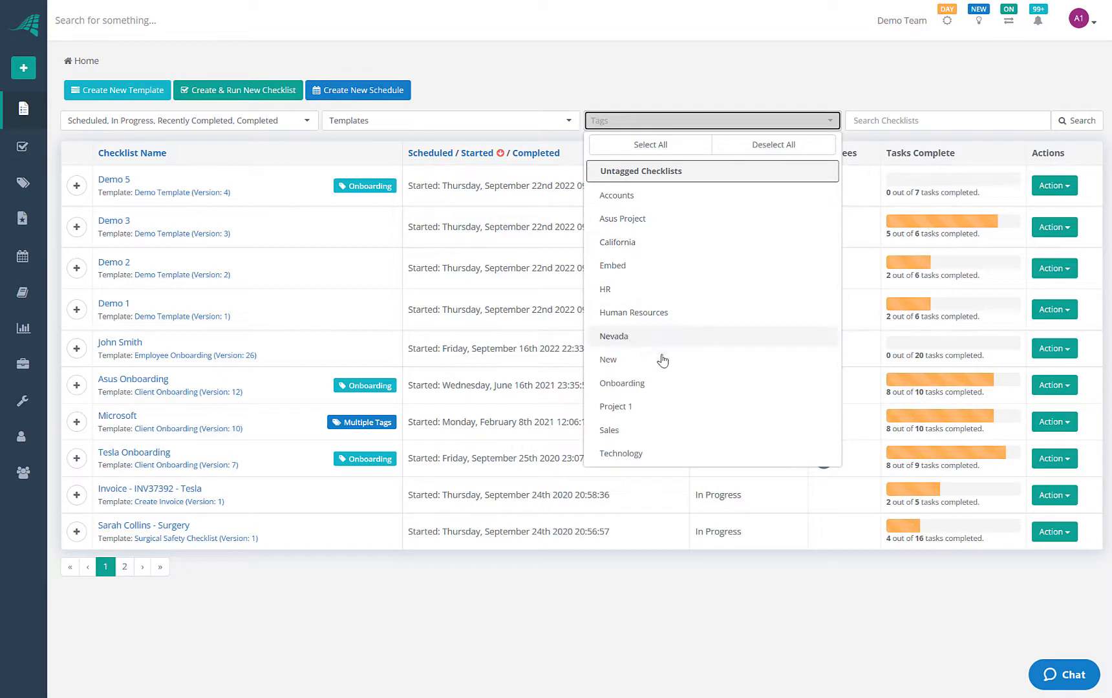
click(657, 382)
click(757, 81)
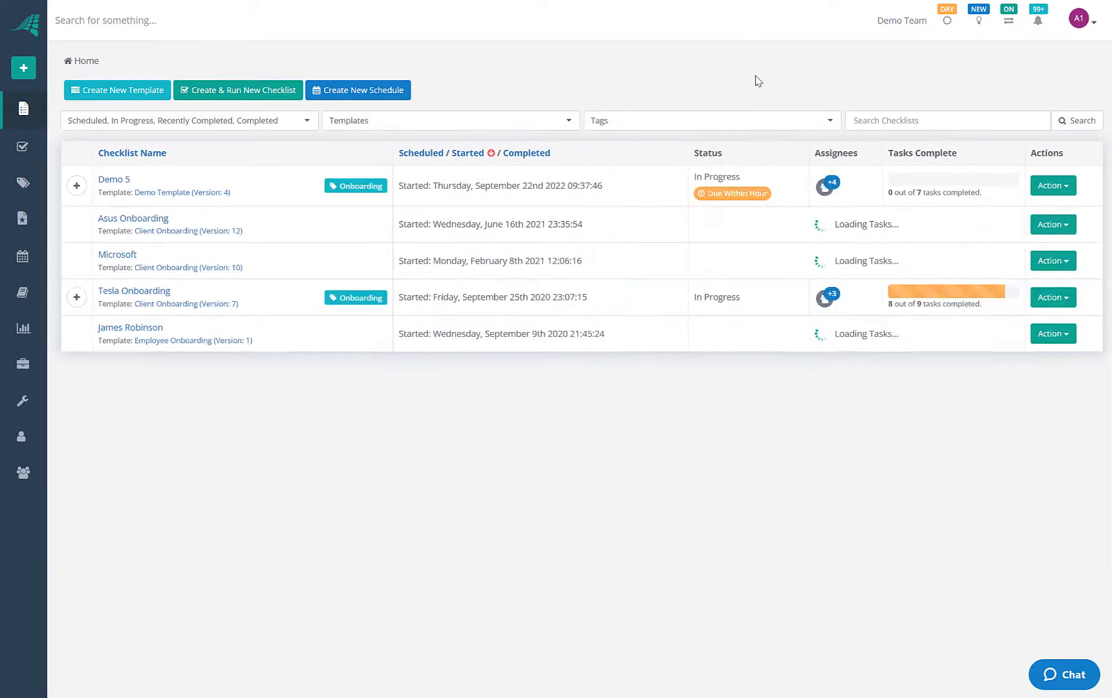
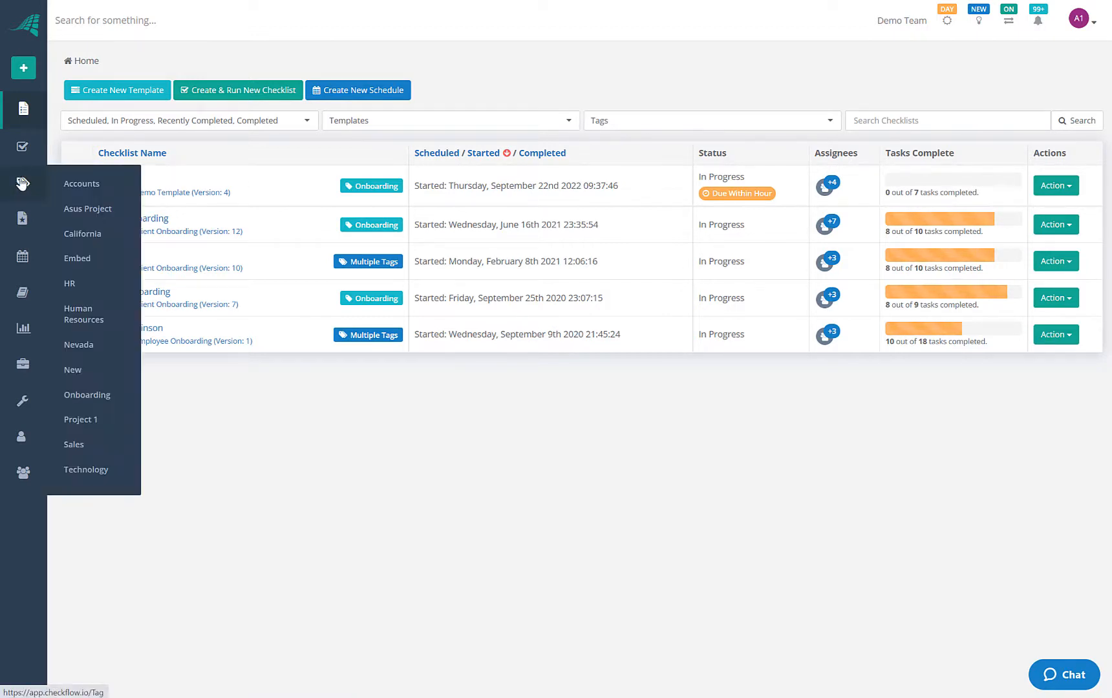
Open the Onboarding tag's details page, which lists six tagged checklists and no tasks or templates
click(91, 397)
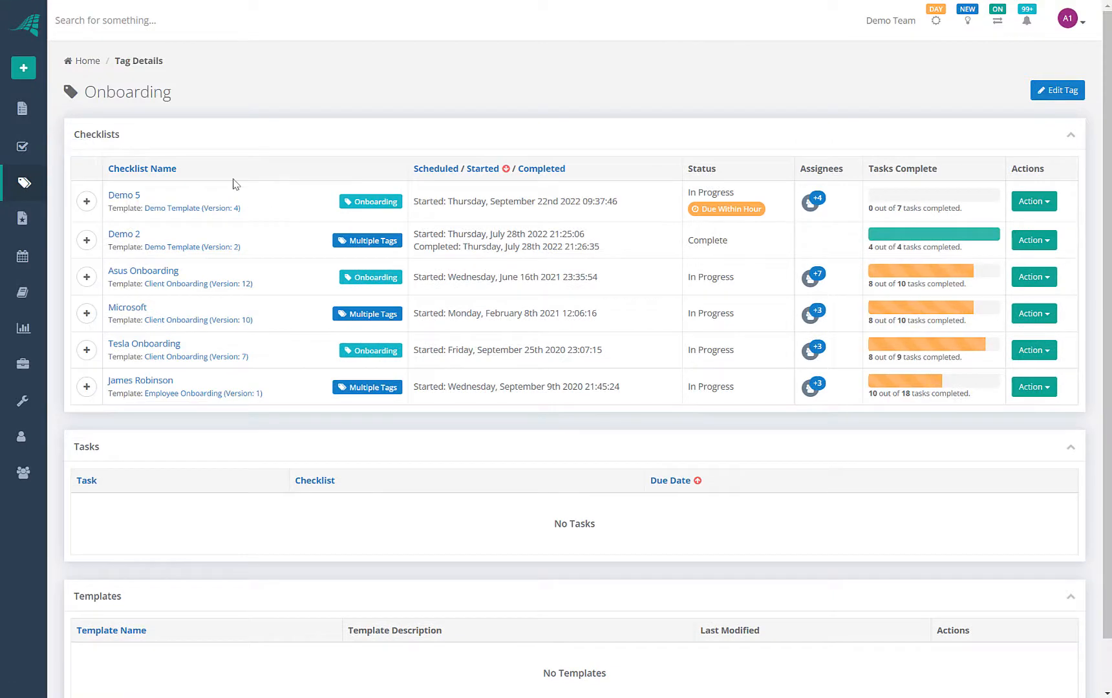
scroll(24, 96, down, 1)
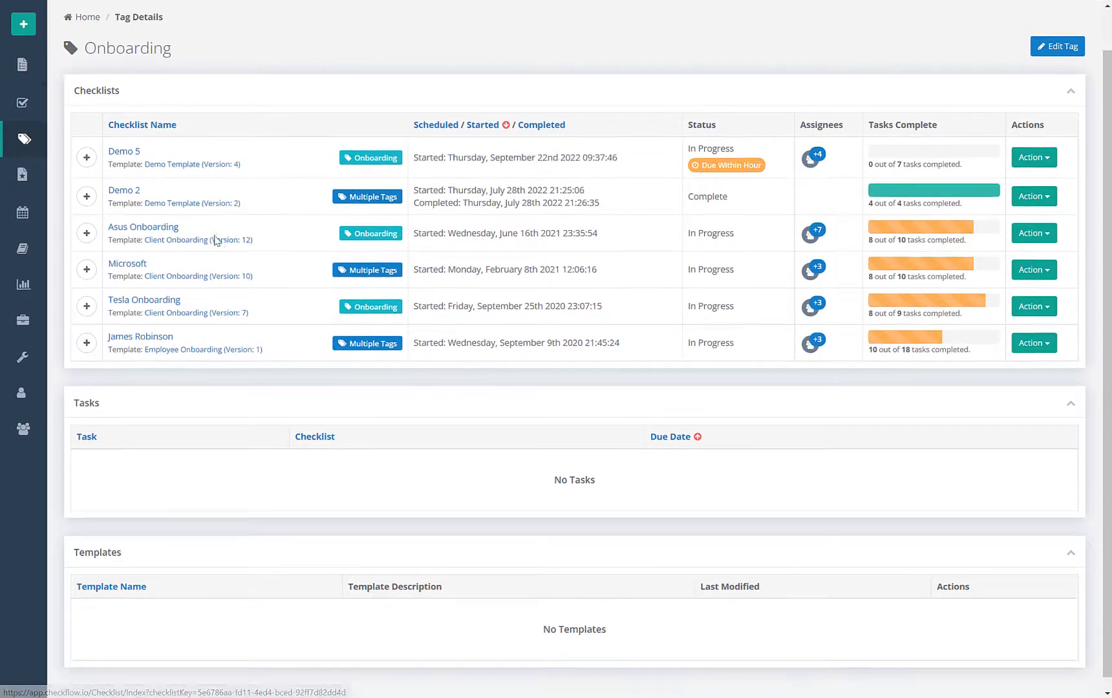
click(25, 70)
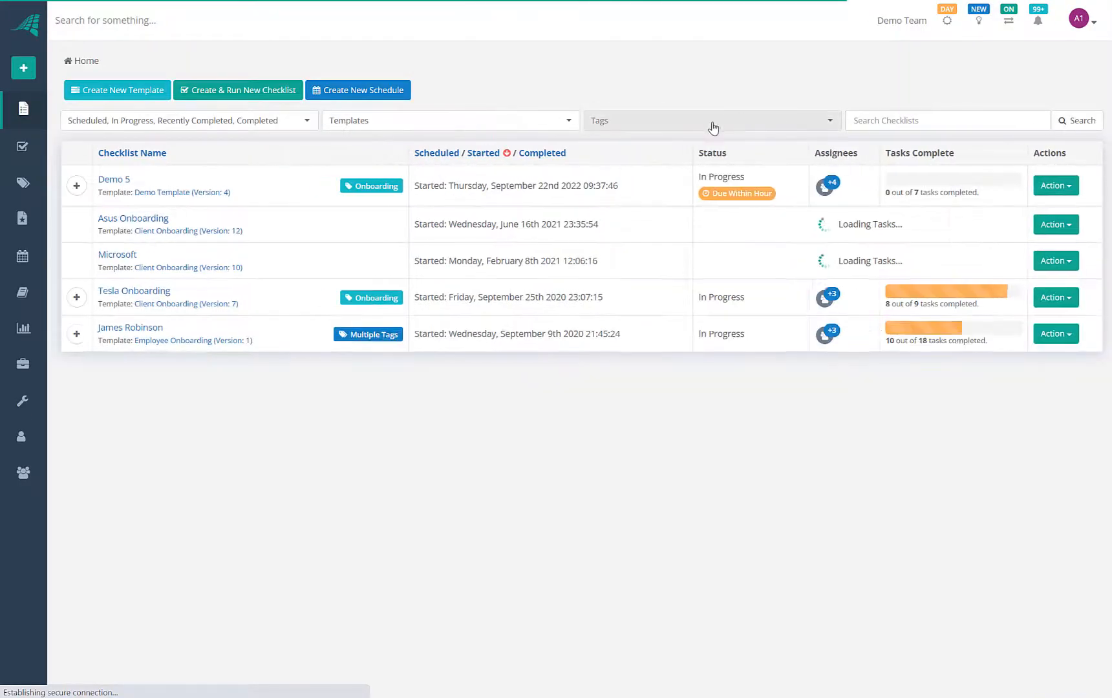
mouse_move(23, 183)
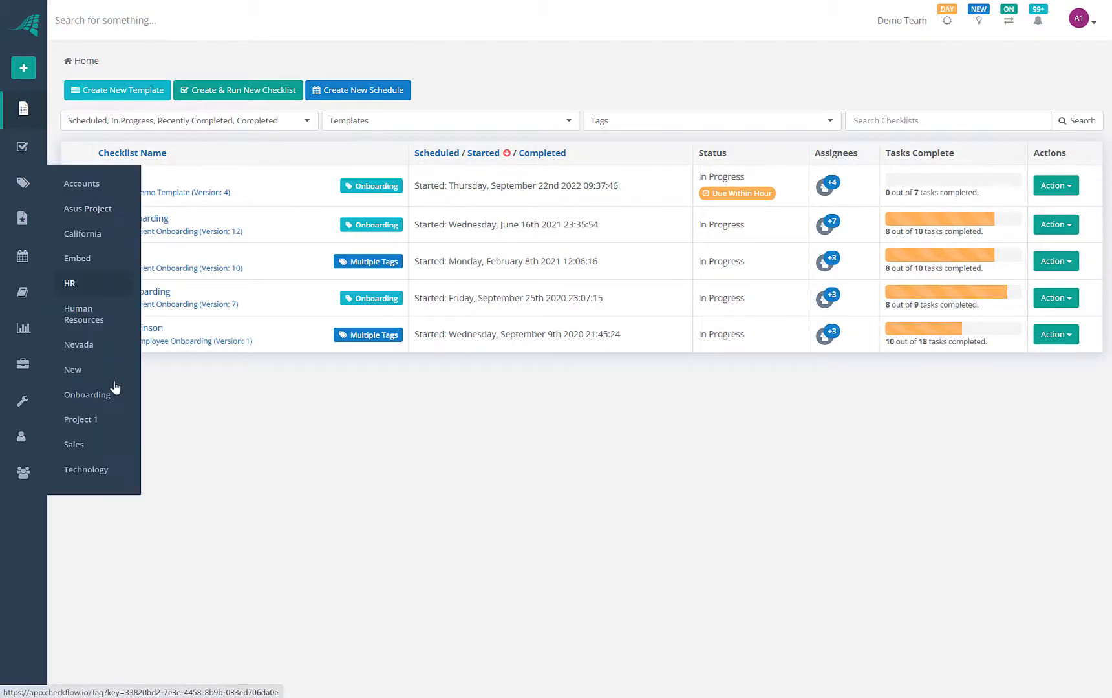
click(90, 399)
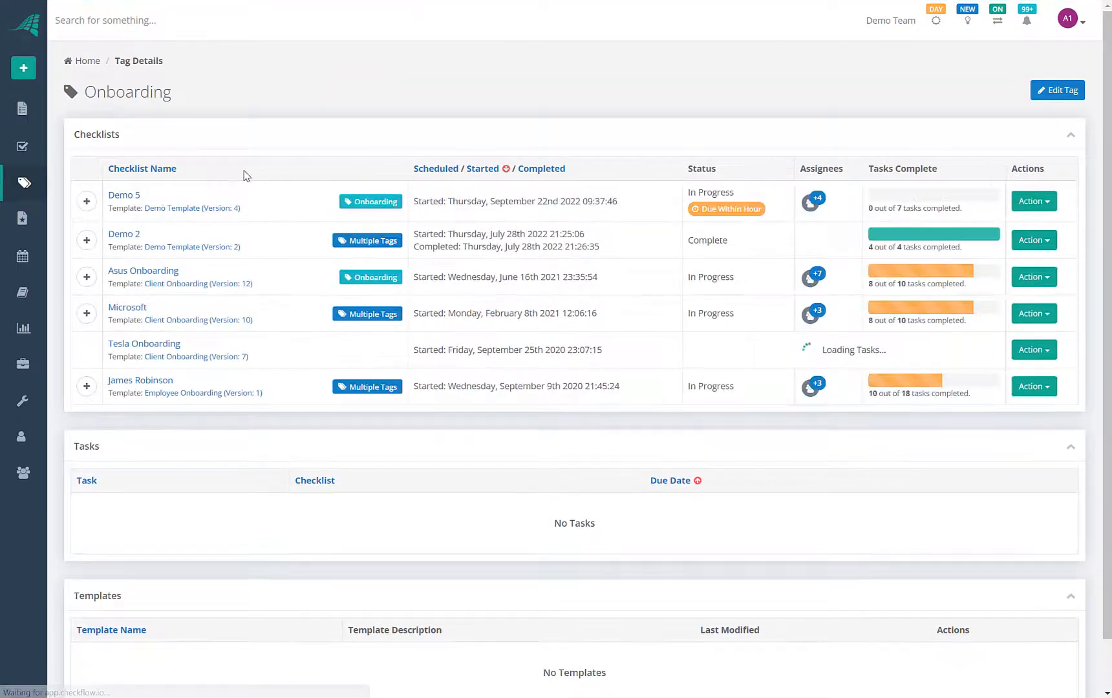
scroll(217, 577, down, 1)
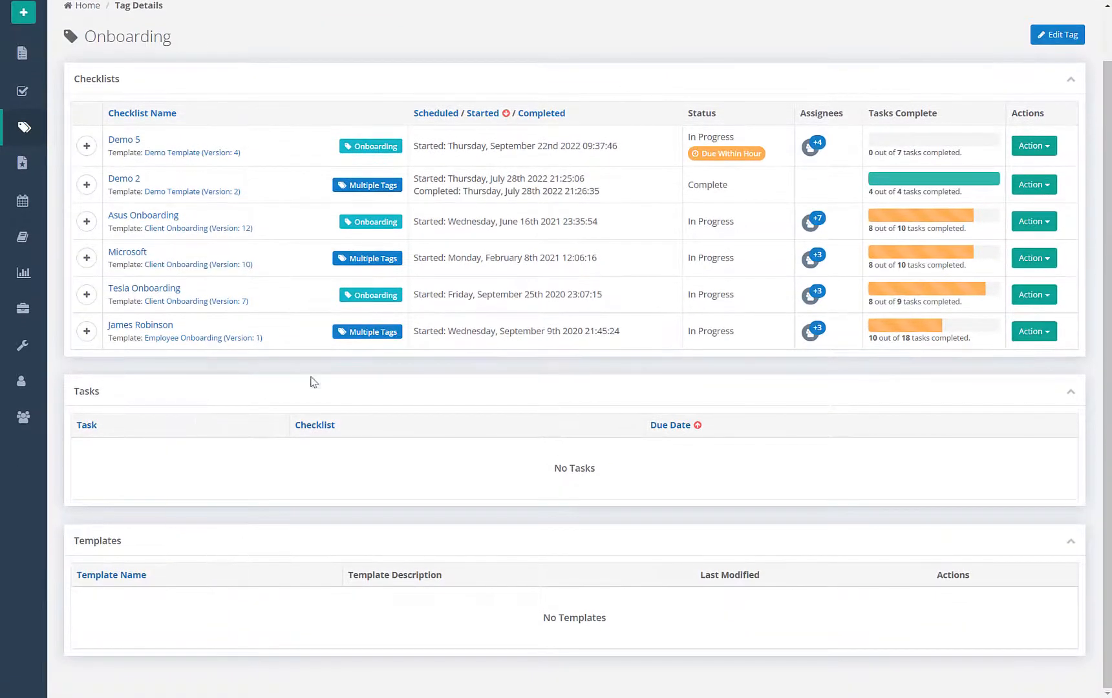
scroll(307, 369, up, 1)
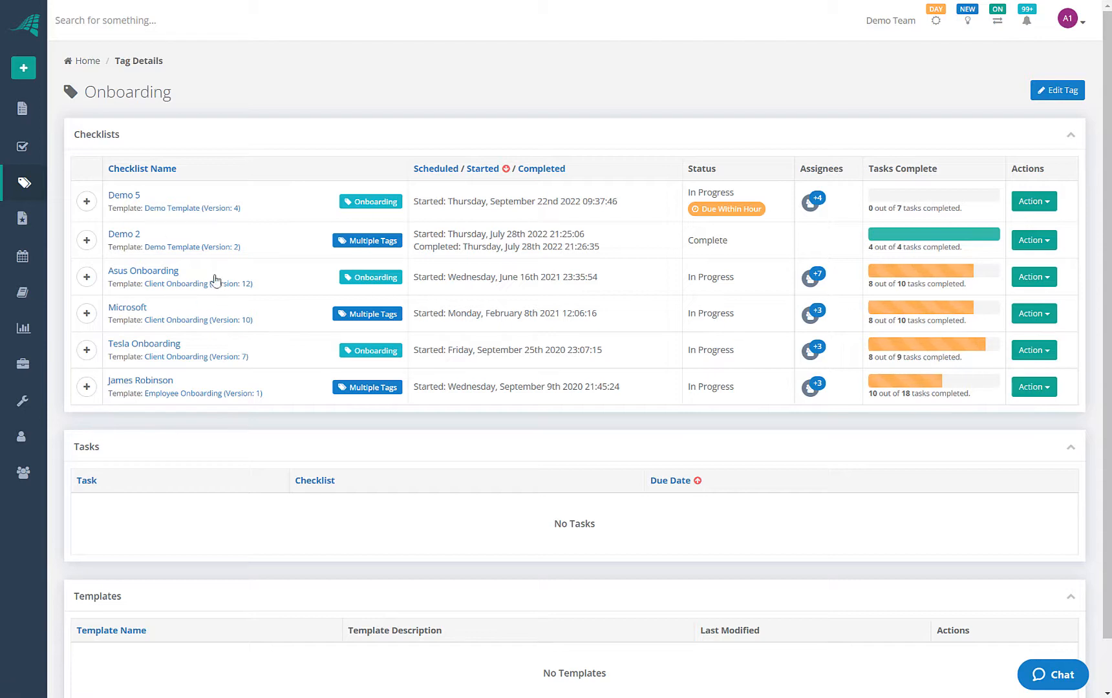
mouse_move(17, 163)
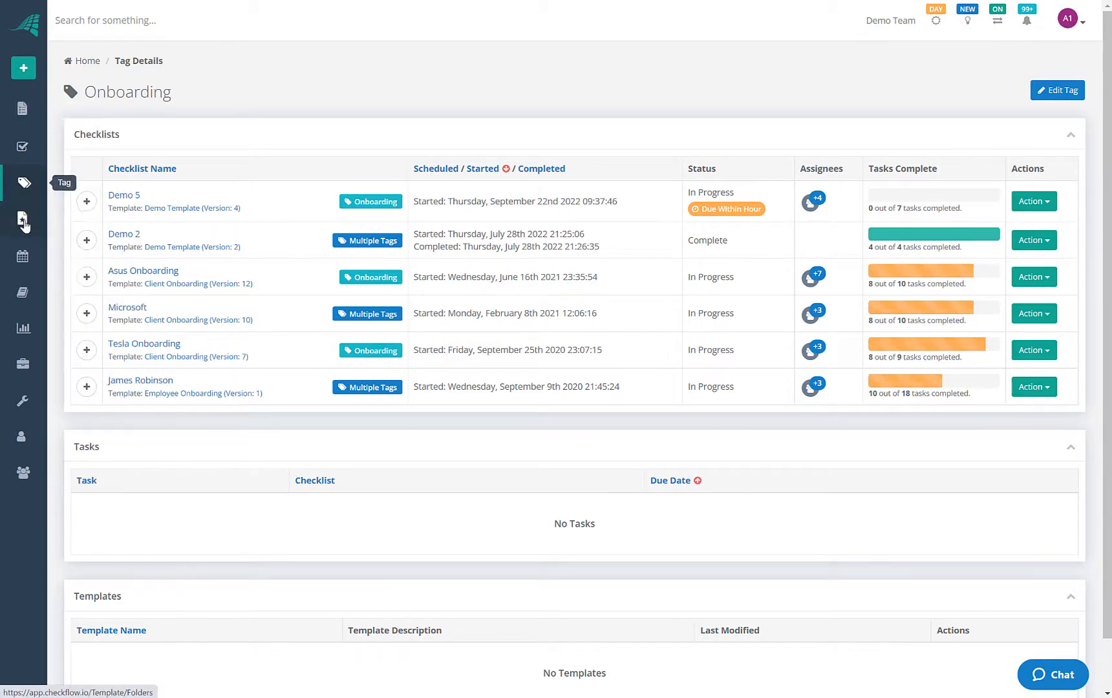
Review the Unfiled folder in Templates & Folders, including Demo Template's four checklist runs
click(56, 223)
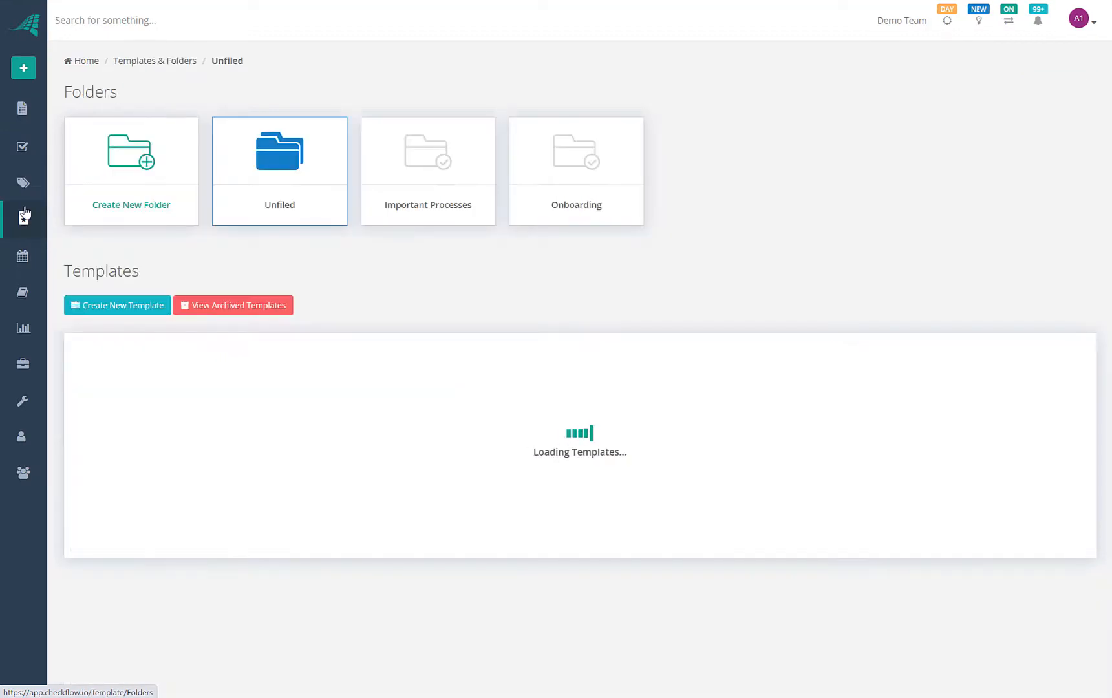
scroll(713, 249, down, 1)
scroll(704, 227, down, 3)
scroll(647, 207, up, 4)
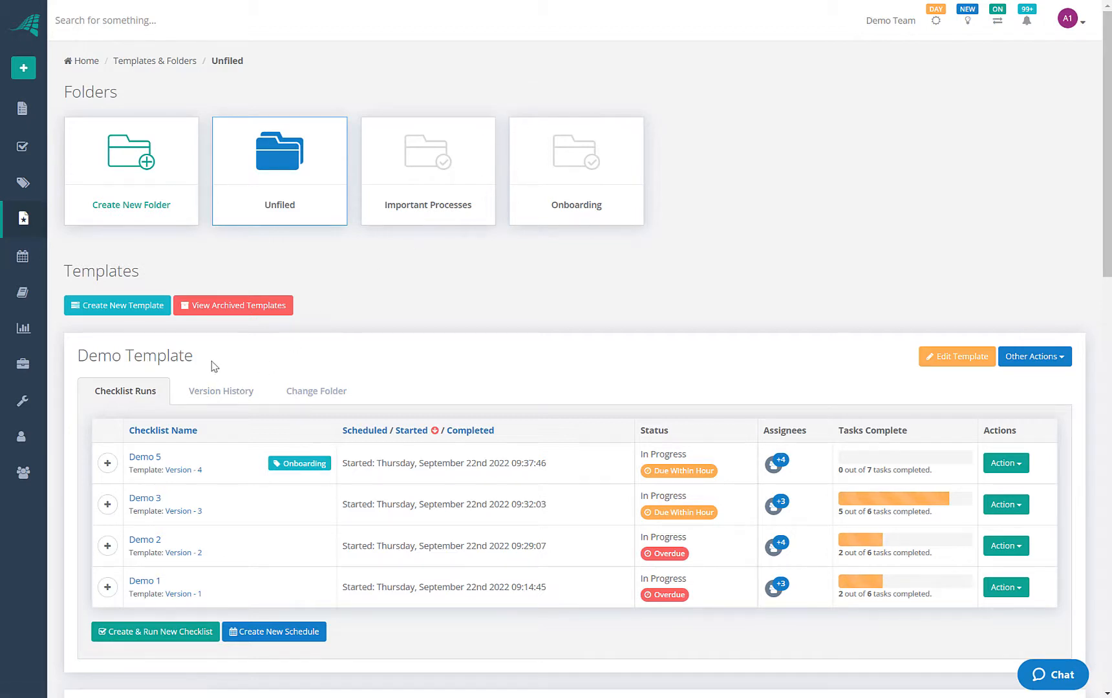
click(316, 392)
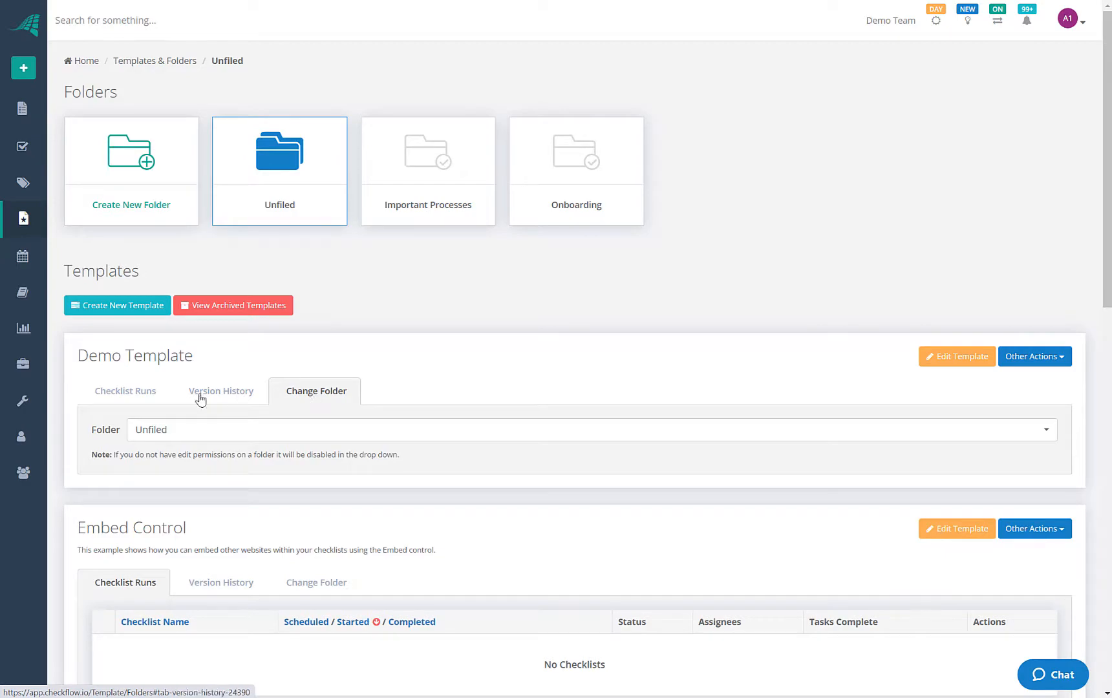
click(126, 391)
scroll(206, 365, down, 7)
scroll(207, 366, down, 9)
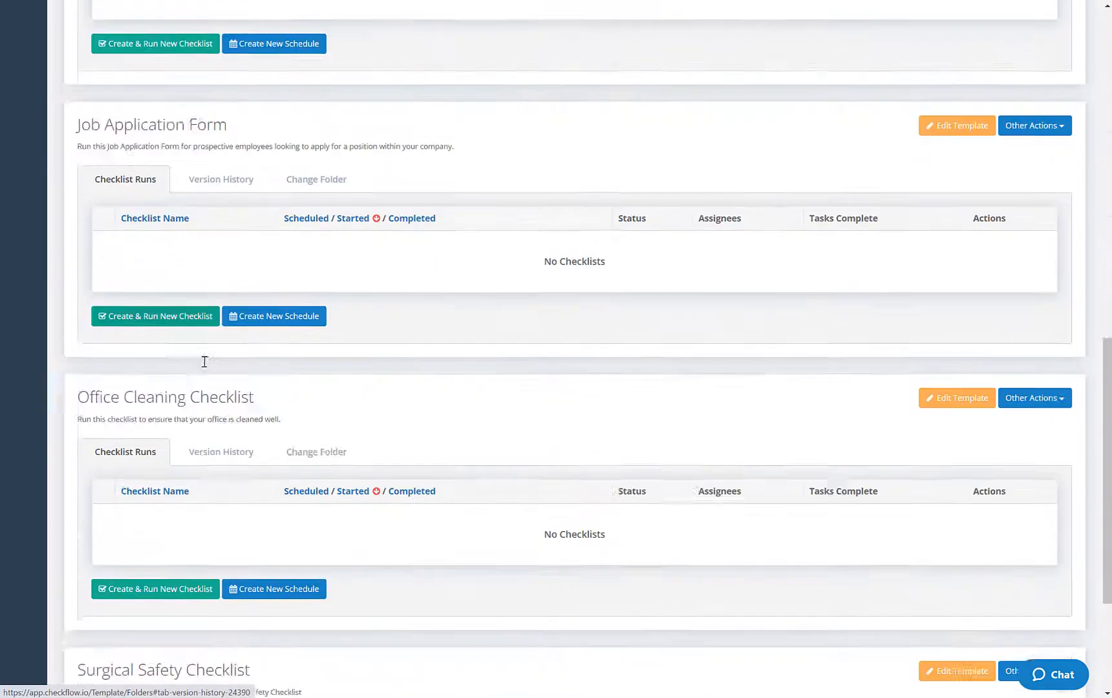
scroll(208, 363, up, 16)
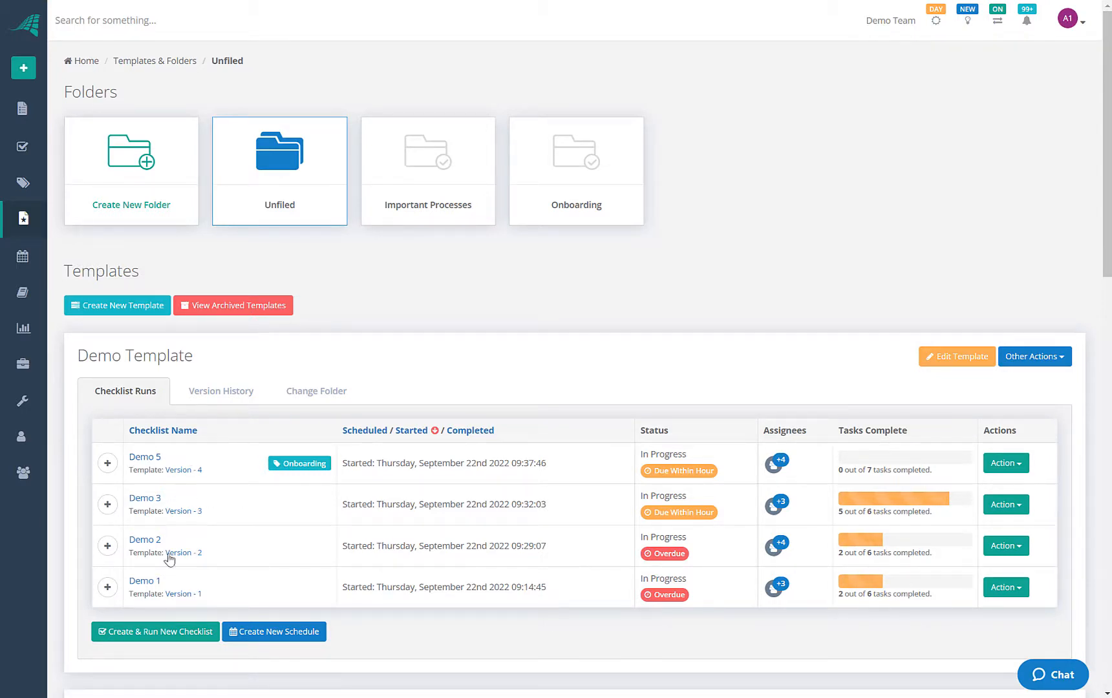
Move Demo Template into the Onboarding folder
click(299, 392)
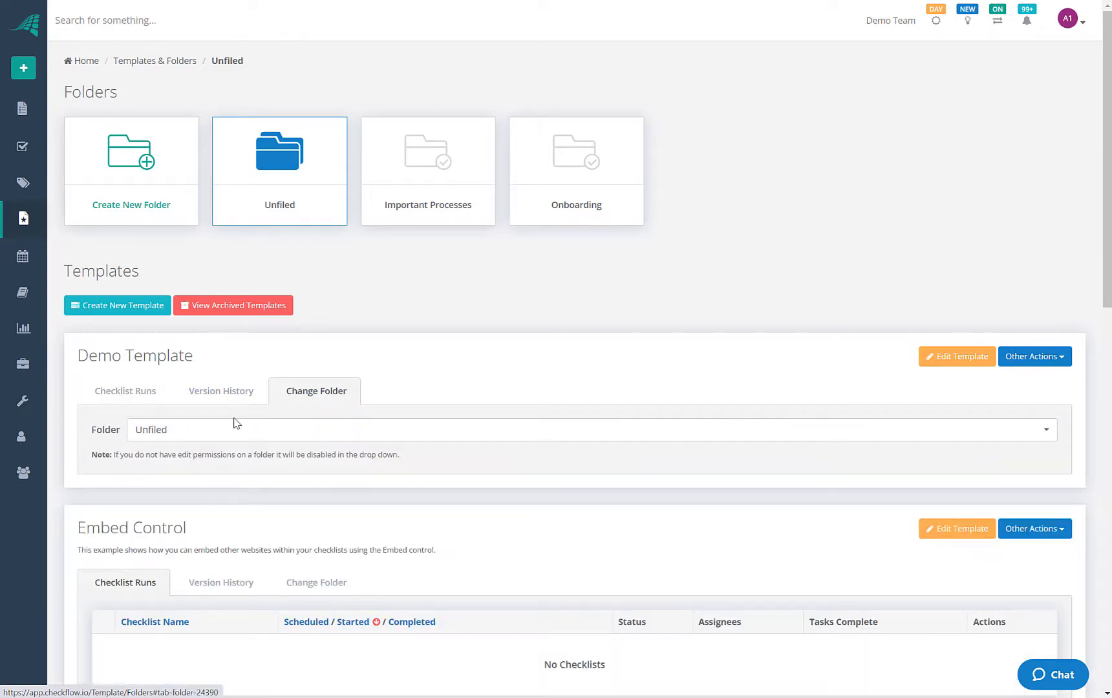
click(228, 435)
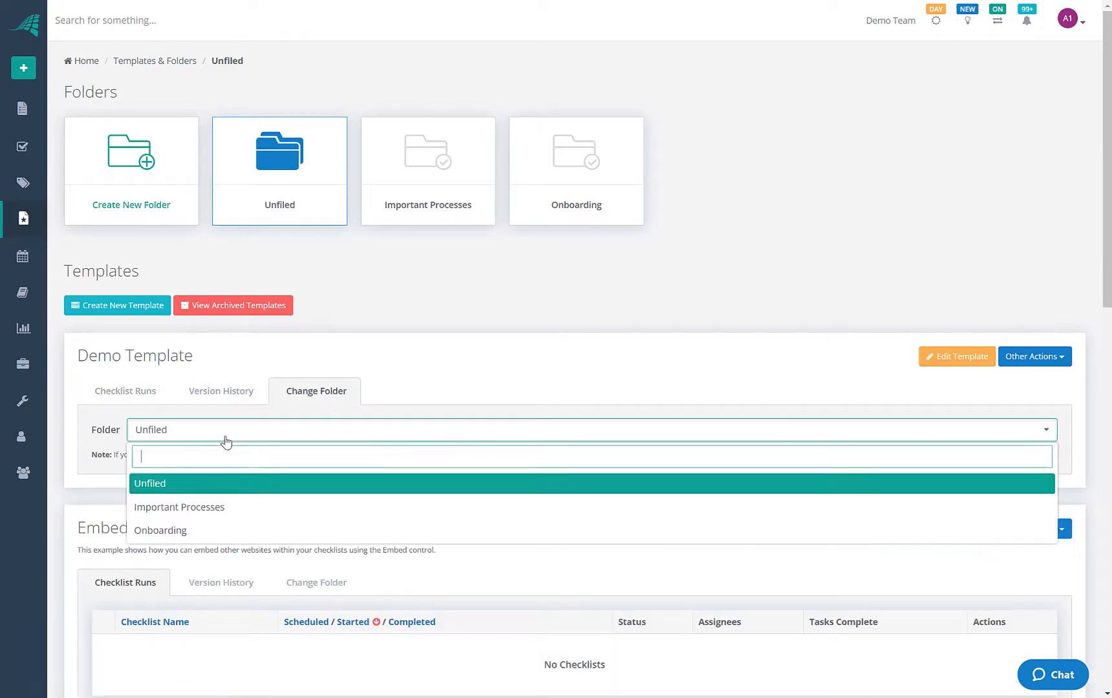
click(175, 531)
Show Demo Template's version history in the Onboarding folder, listing versions 1–4
click(560, 191)
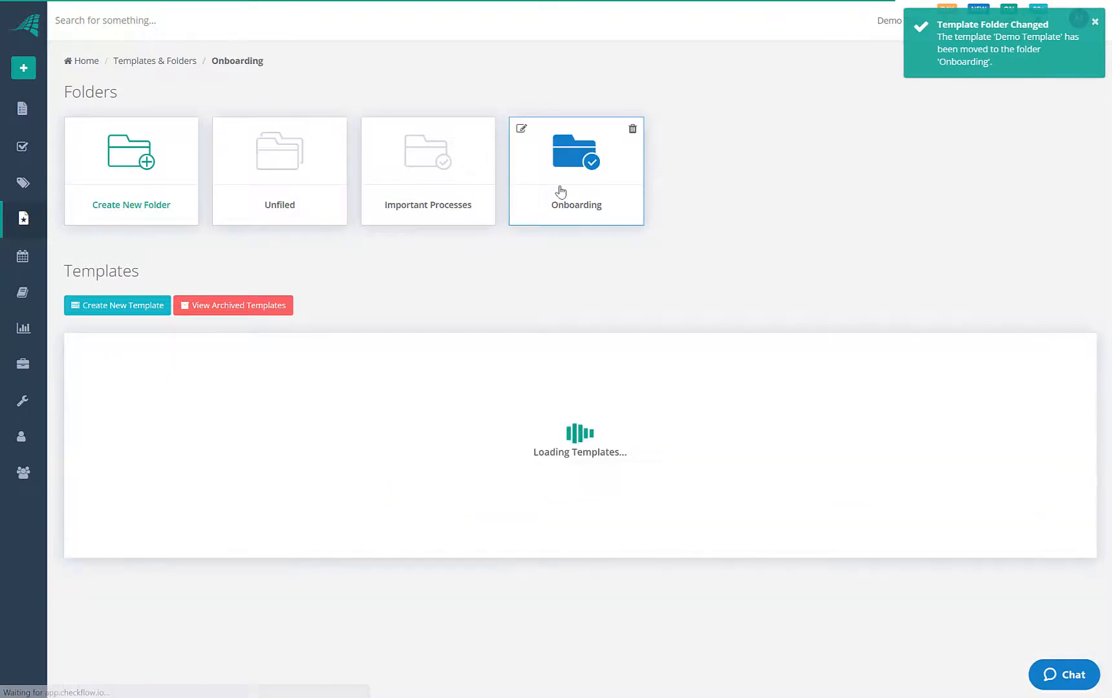
scroll(311, 362, down, 5)
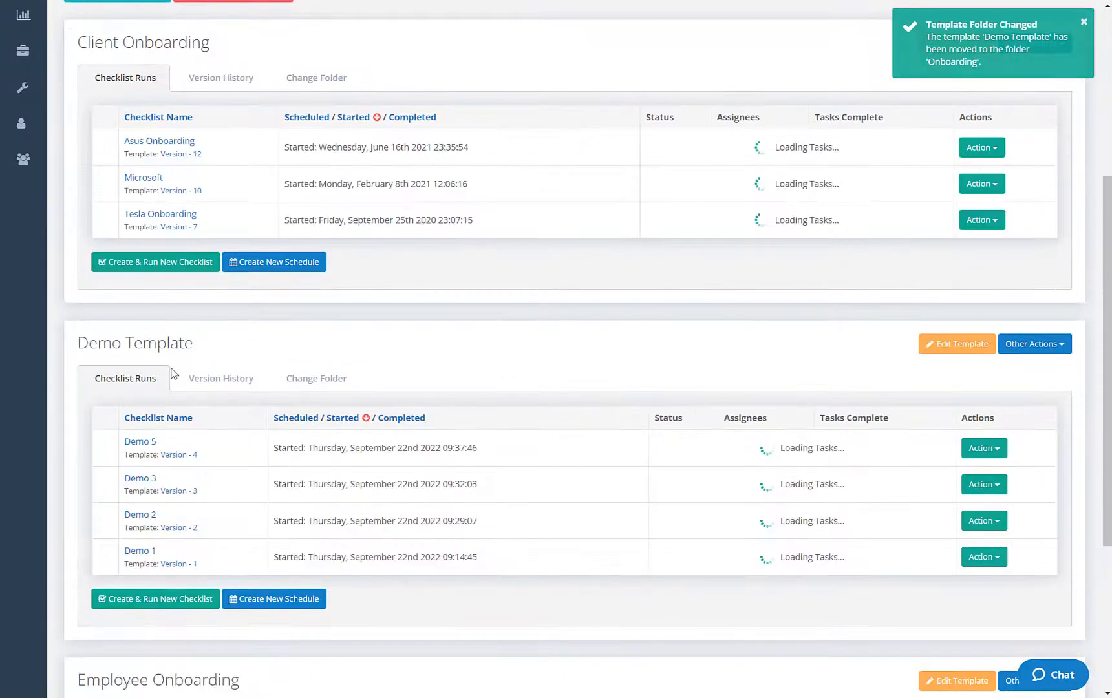
scroll(173, 373, down, 1)
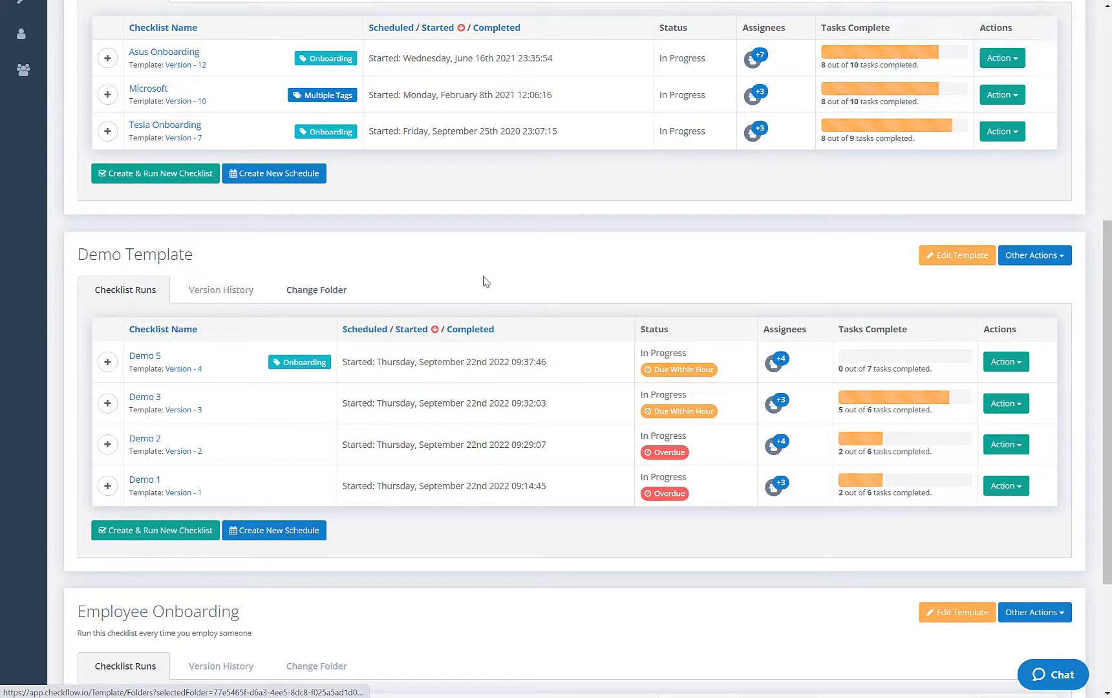
scroll(336, 276, up, 1)
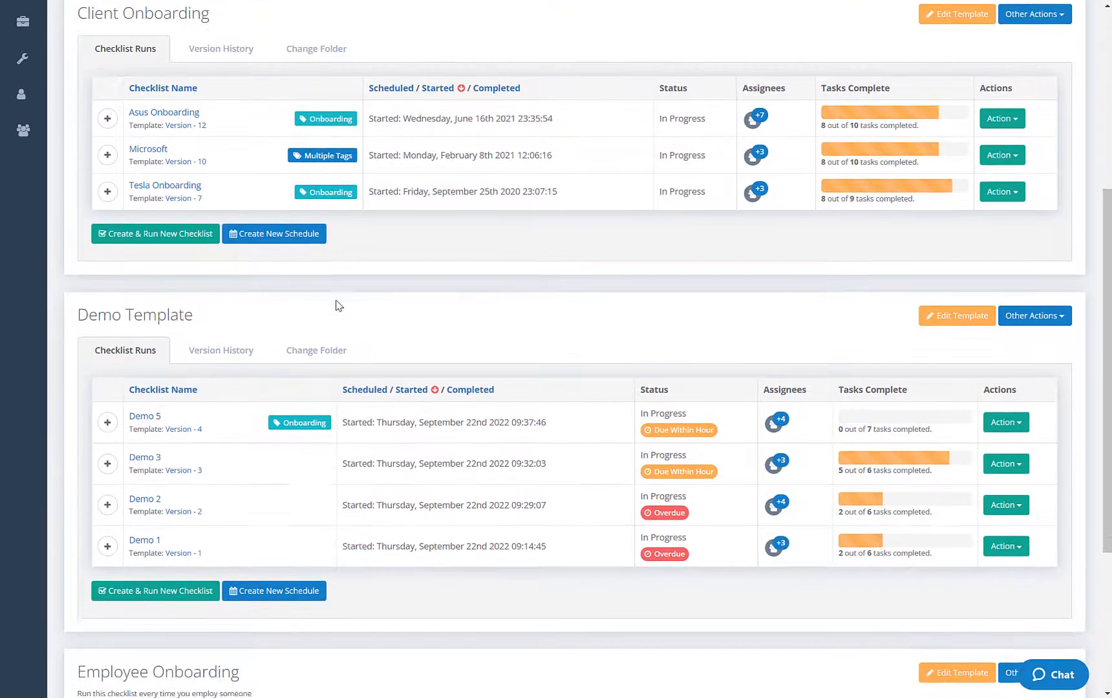
scroll(336, 305, down, 1)
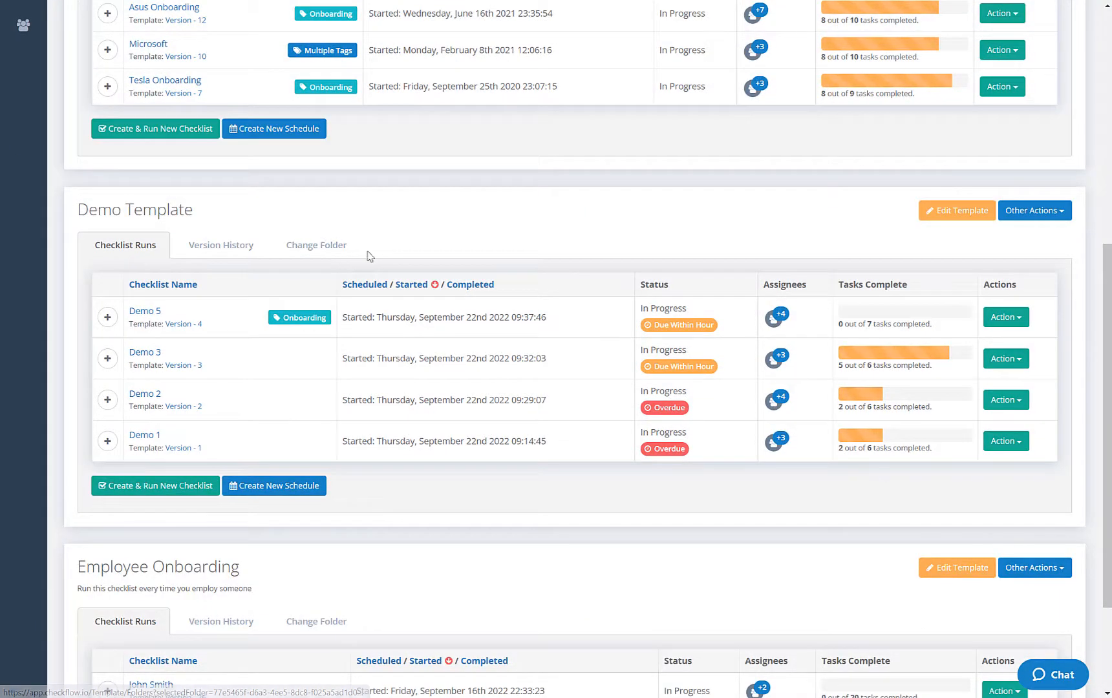
click(223, 253)
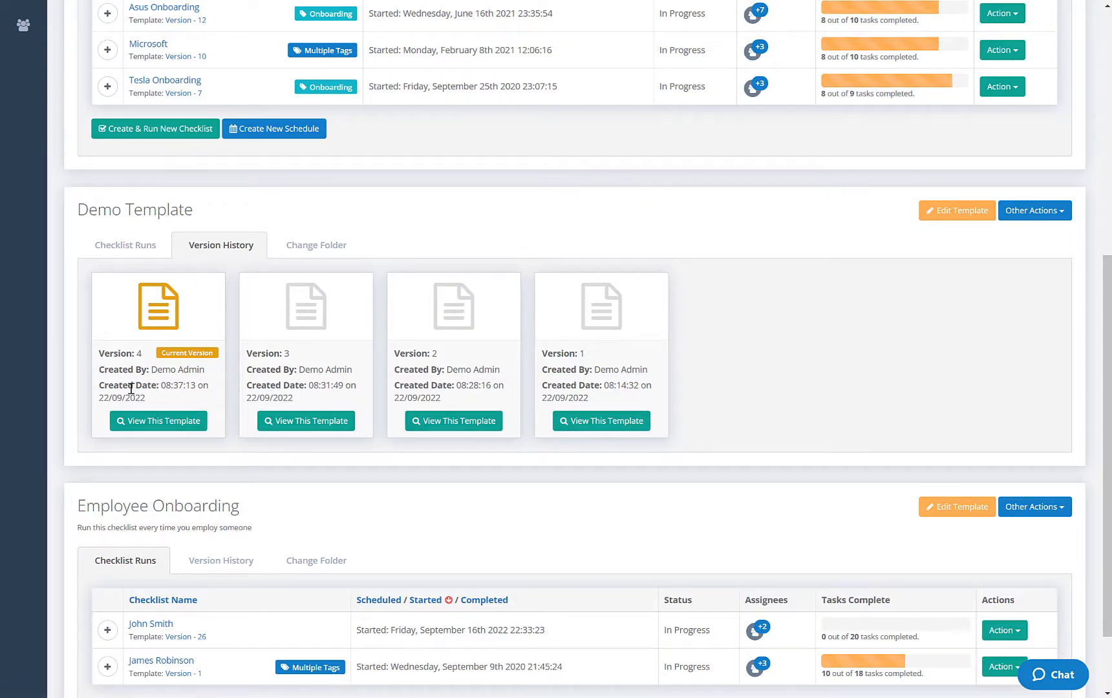
Browse version 1 of Demo Template's tasks, then return to the Onboarding folder's template list
click(590, 426)
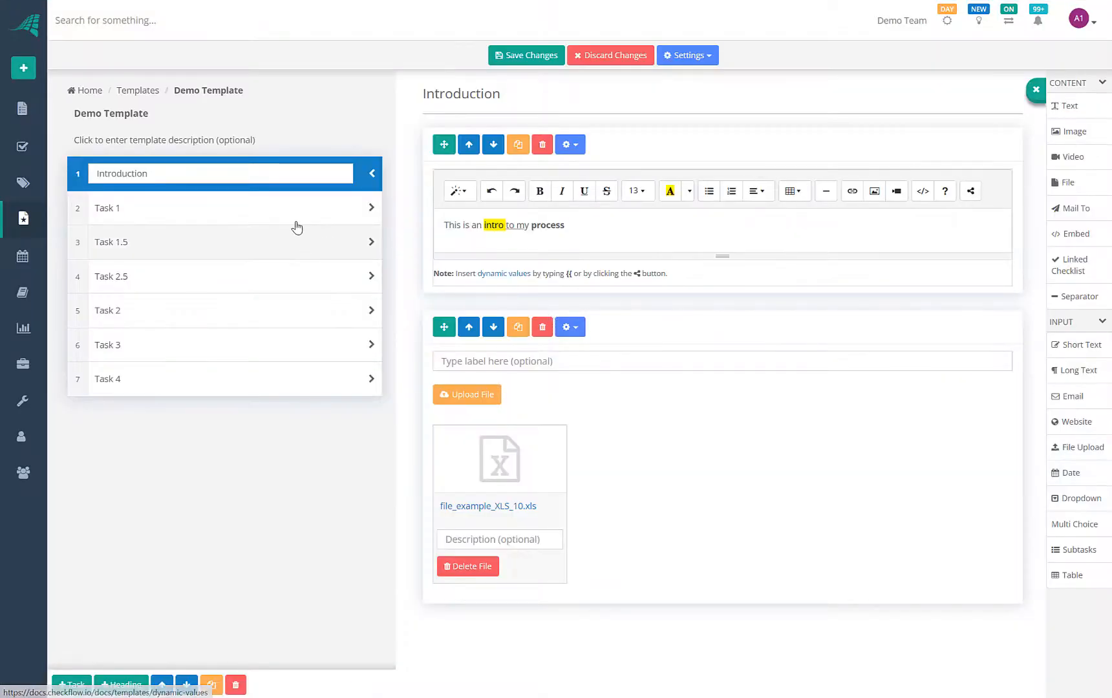
click(343, 213)
click(308, 249)
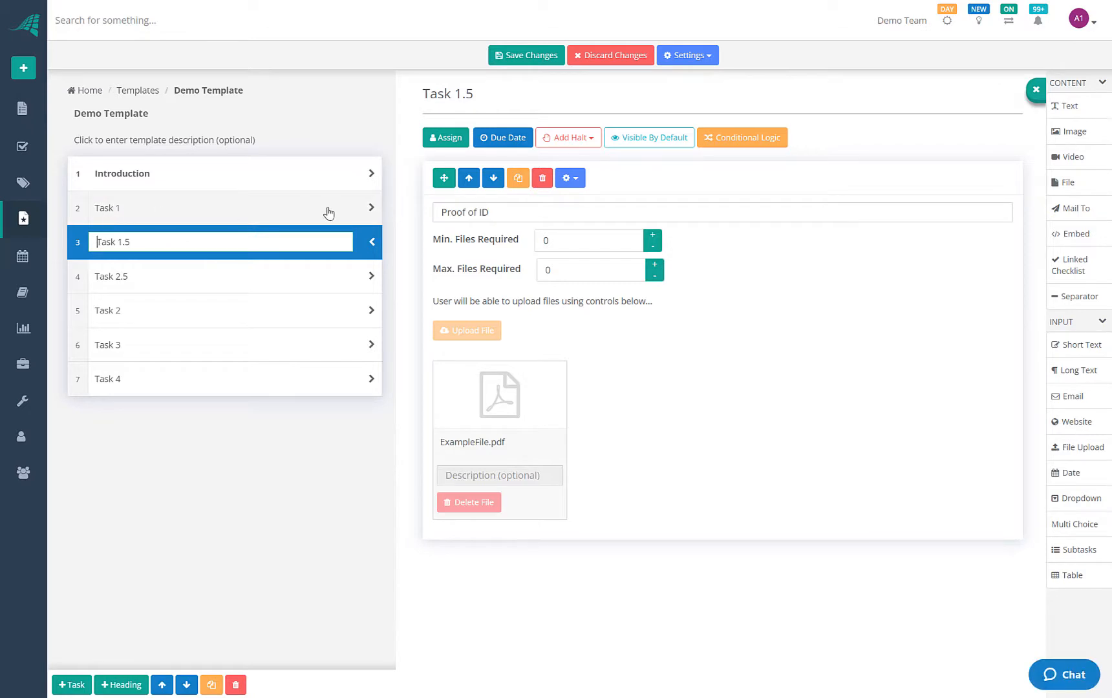
click(286, 283)
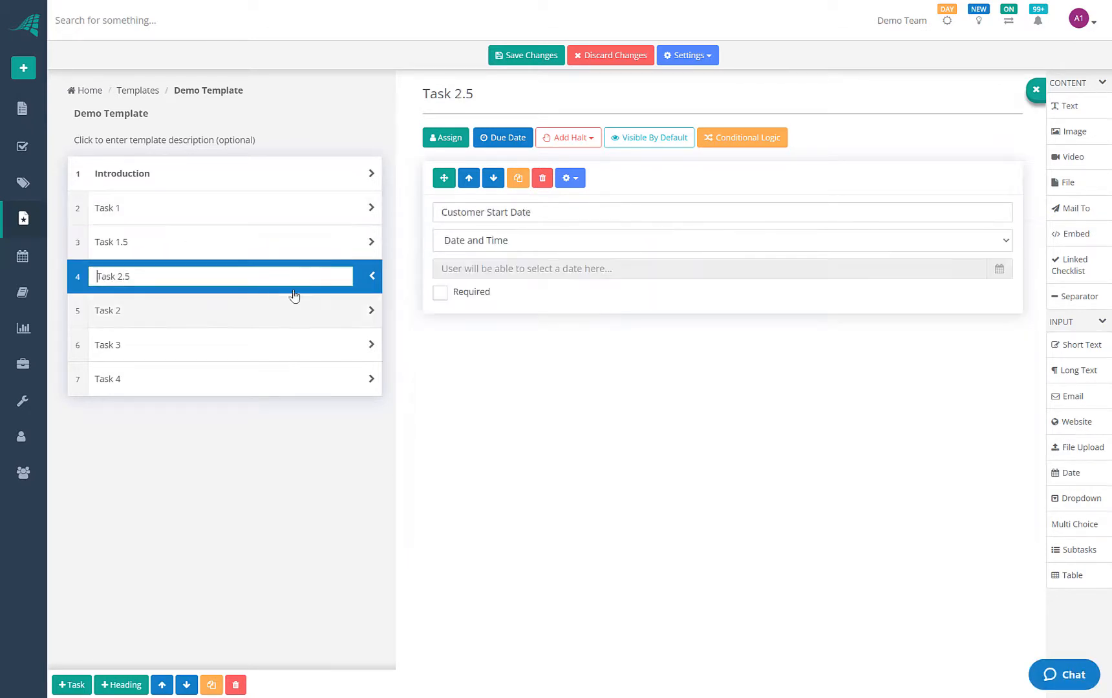
click(304, 345)
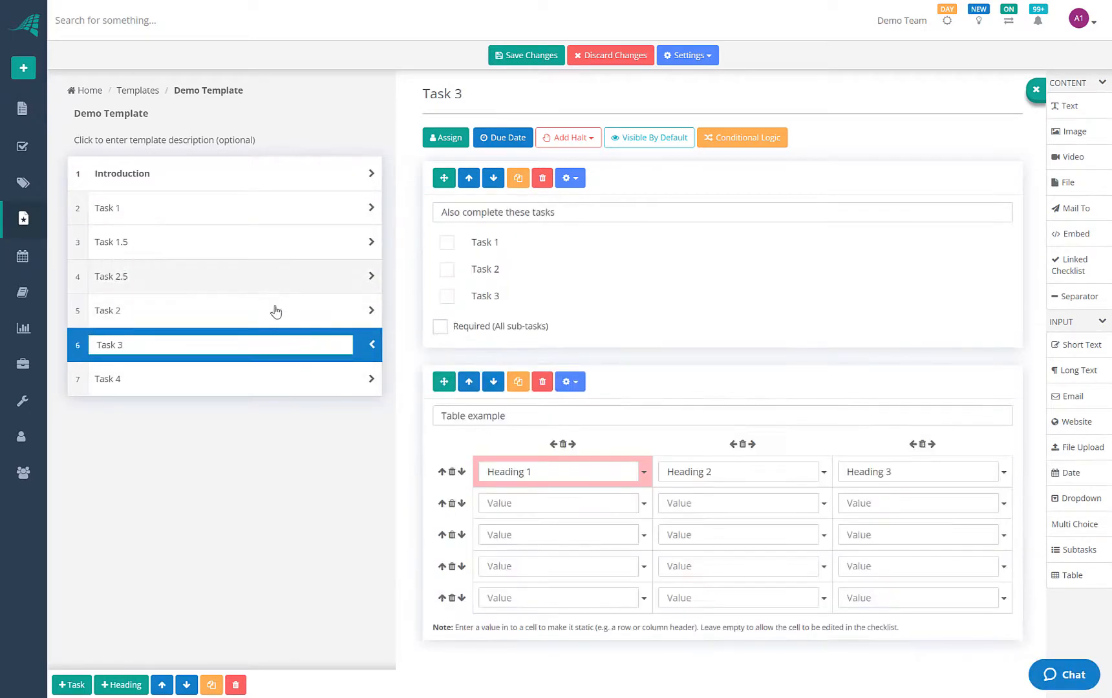
click(295, 256)
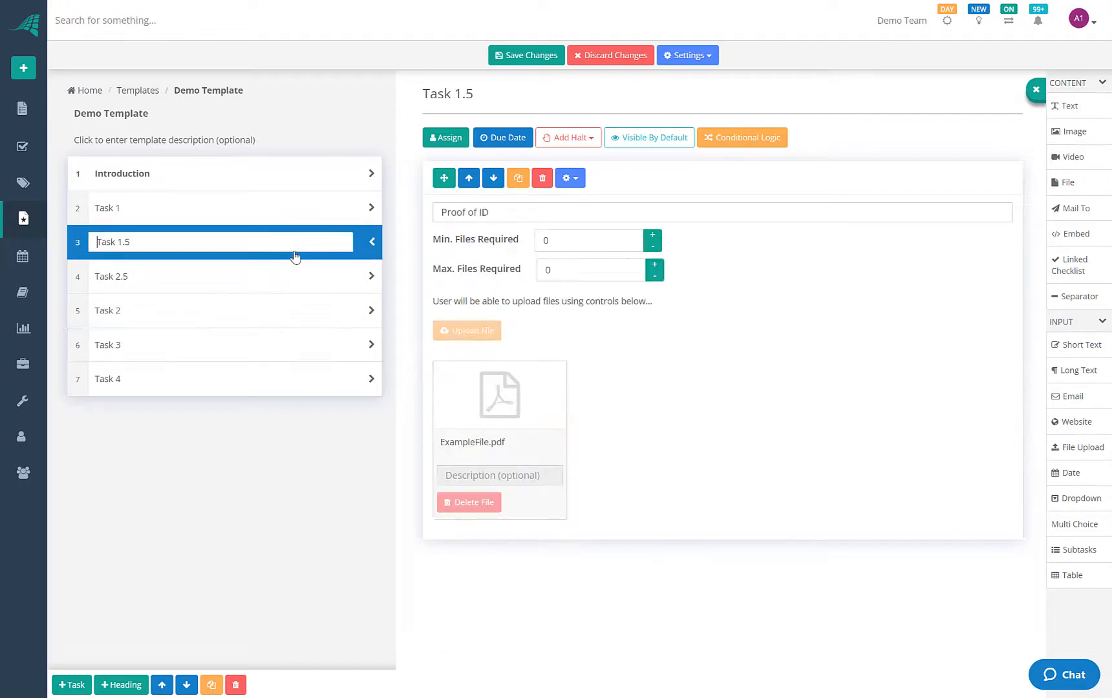
click(290, 283)
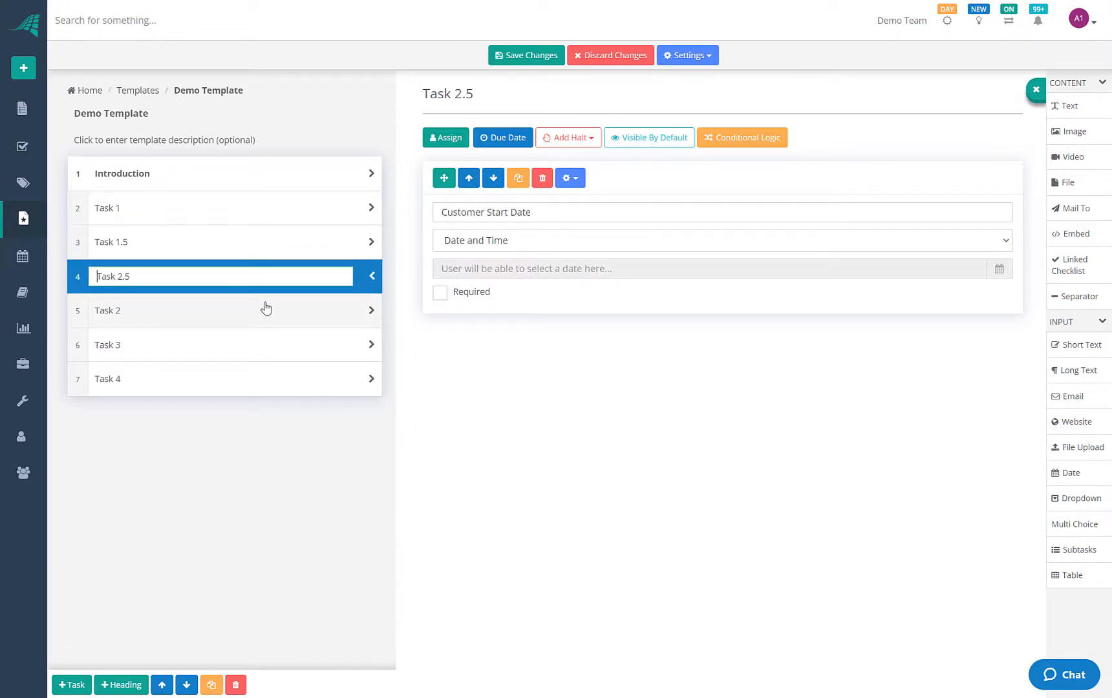
click(298, 322)
click(271, 349)
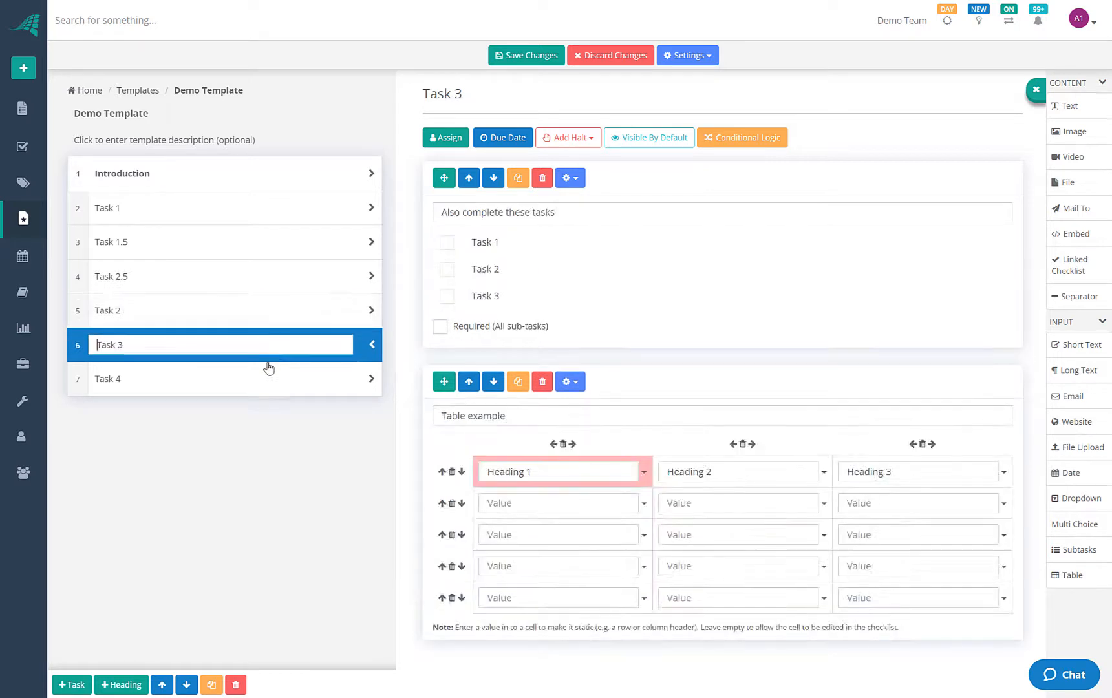
click(24, 222)
click(586, 174)
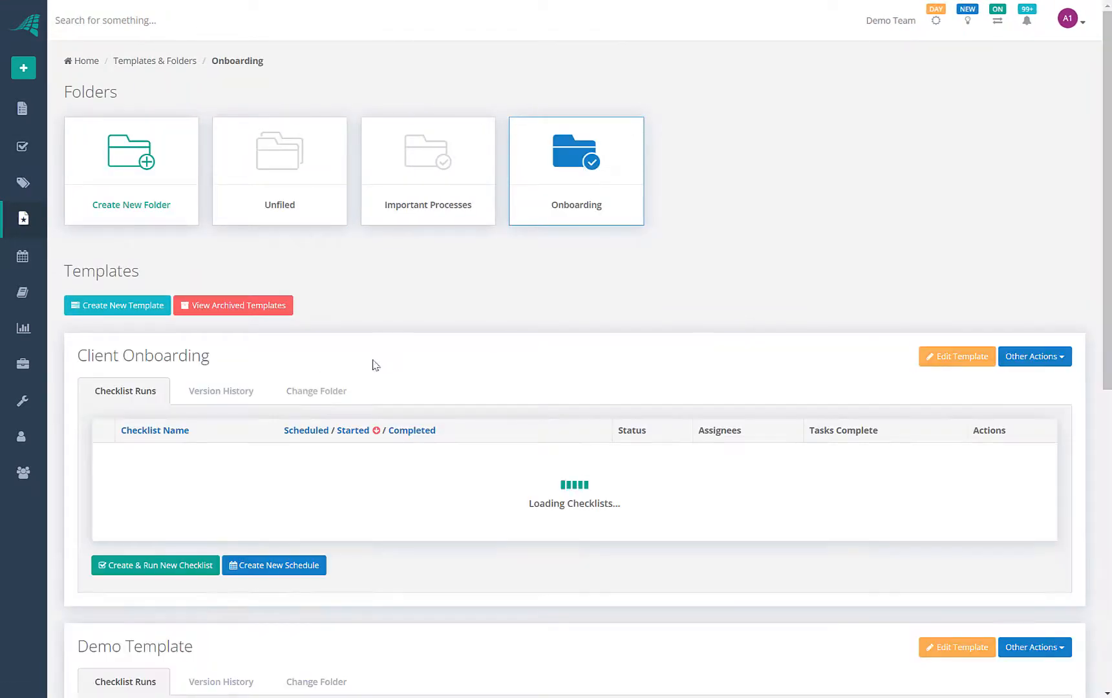
Open version 1 from Demo Template's version history
scroll(246, 410, down, 5)
click(229, 381)
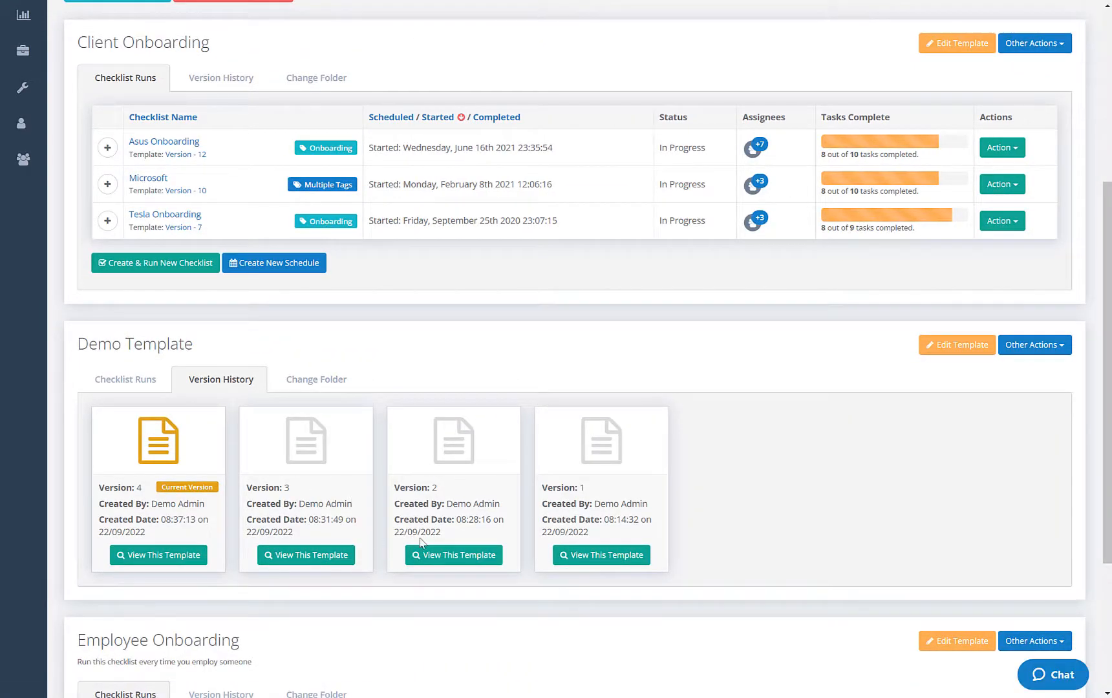
click(564, 557)
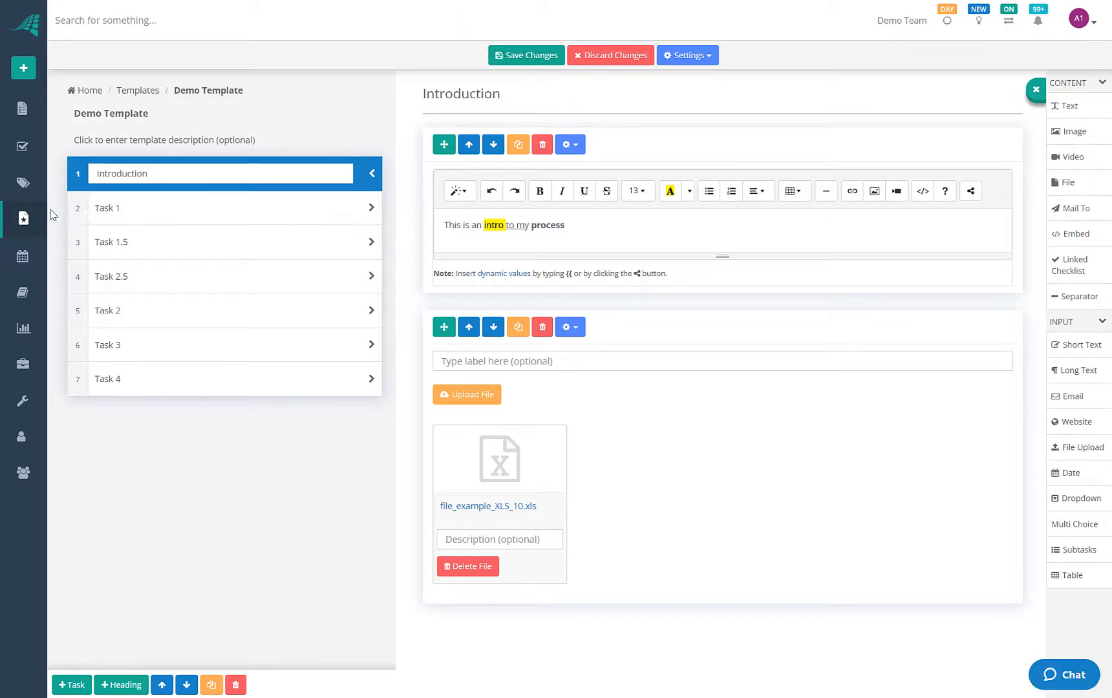
Go back to the Onboarding folder and review Demo Template's four saved versions
click(24, 221)
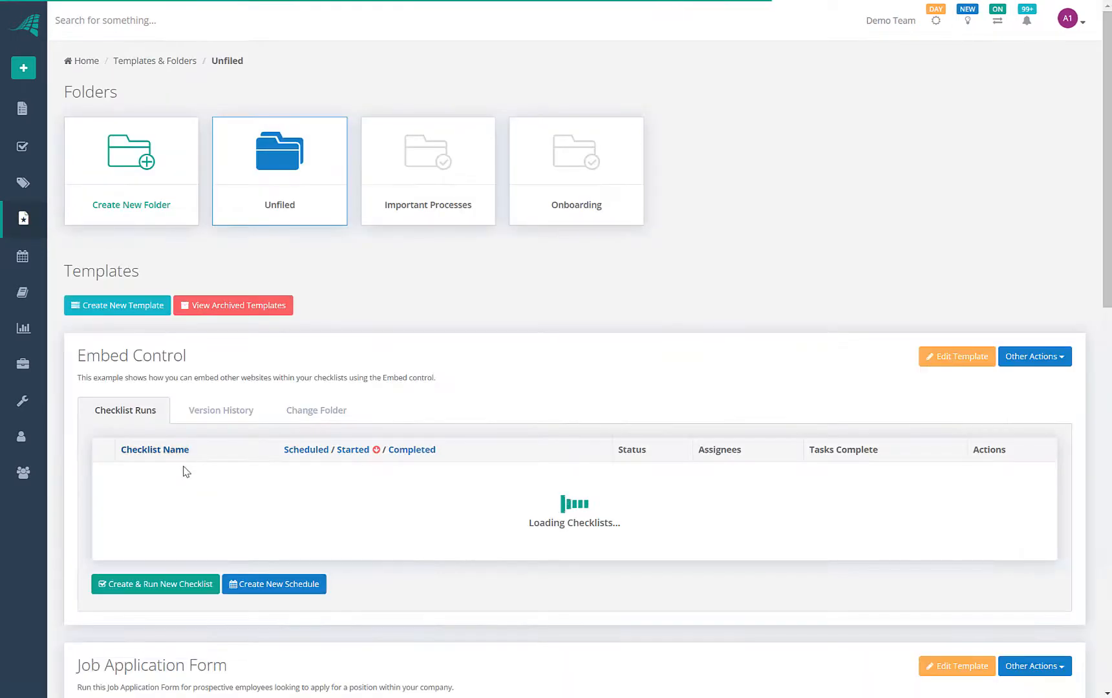
click(577, 146)
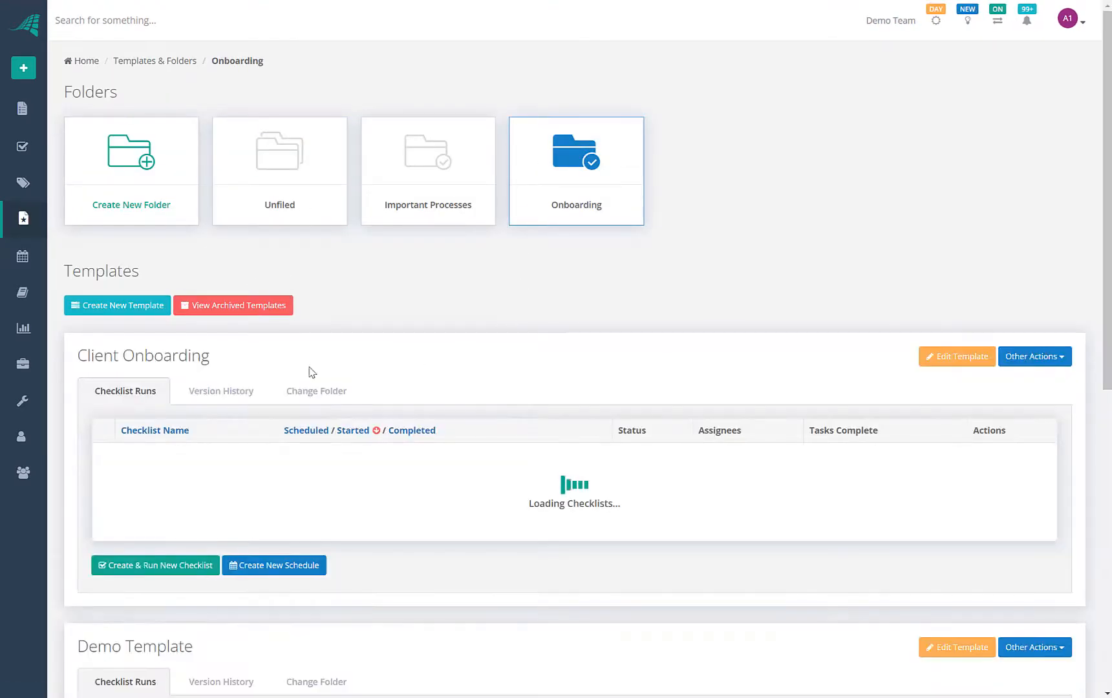
scroll(311, 433, down, 3)
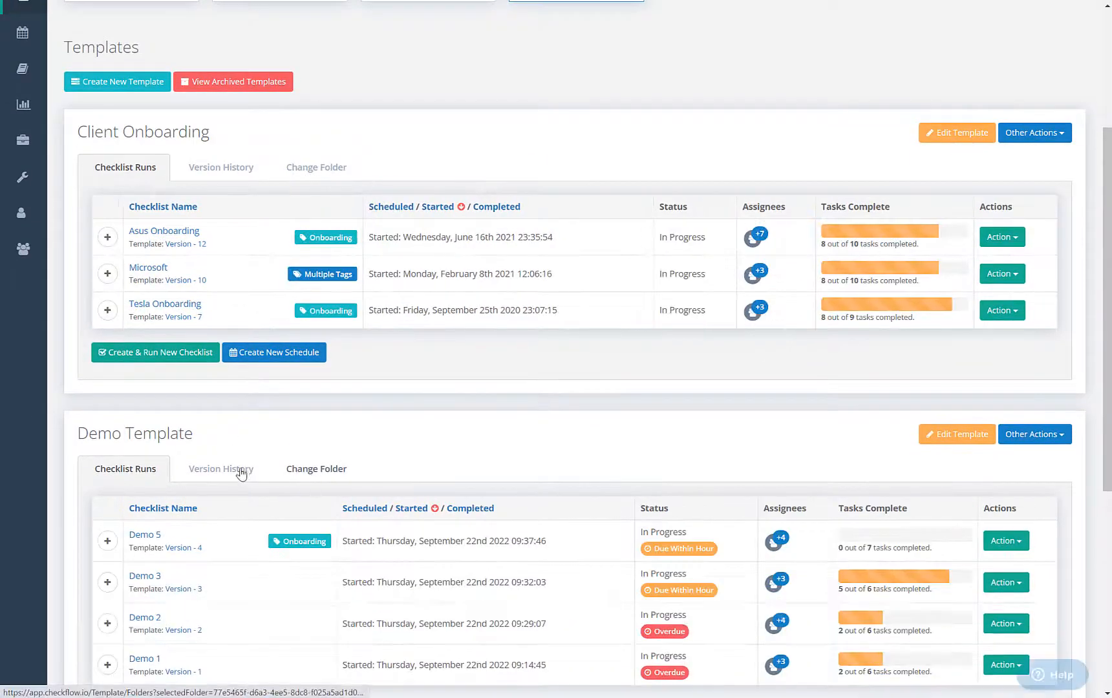
click(239, 472)
scroll(525, 440, down, 3)
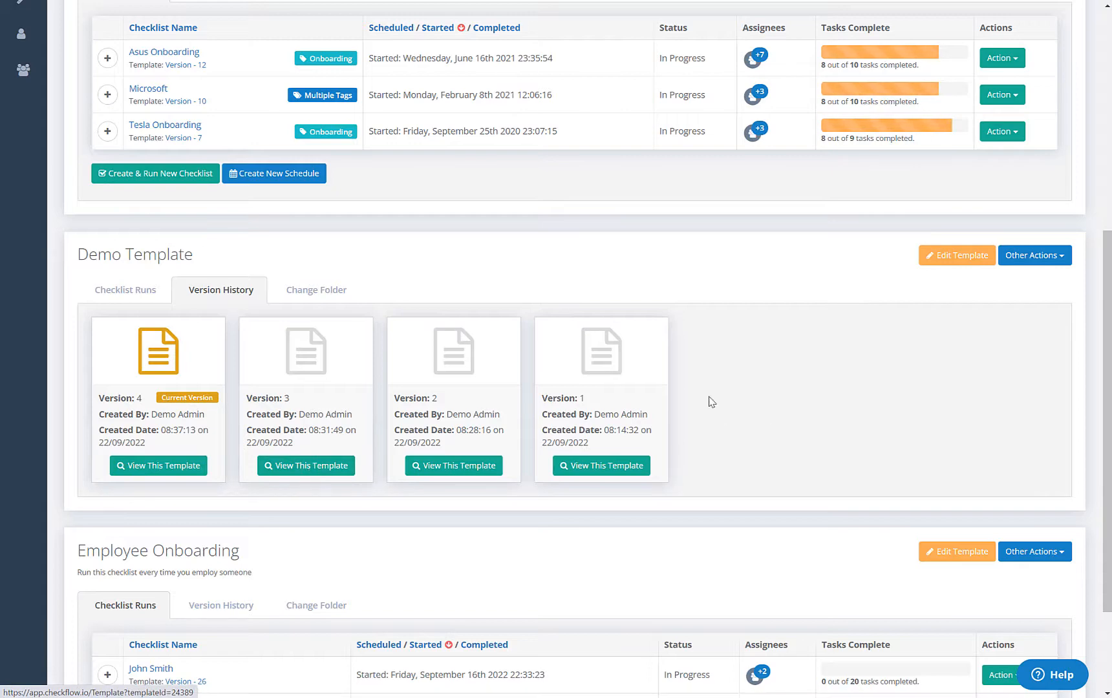
scroll(227, 313, up, 6)
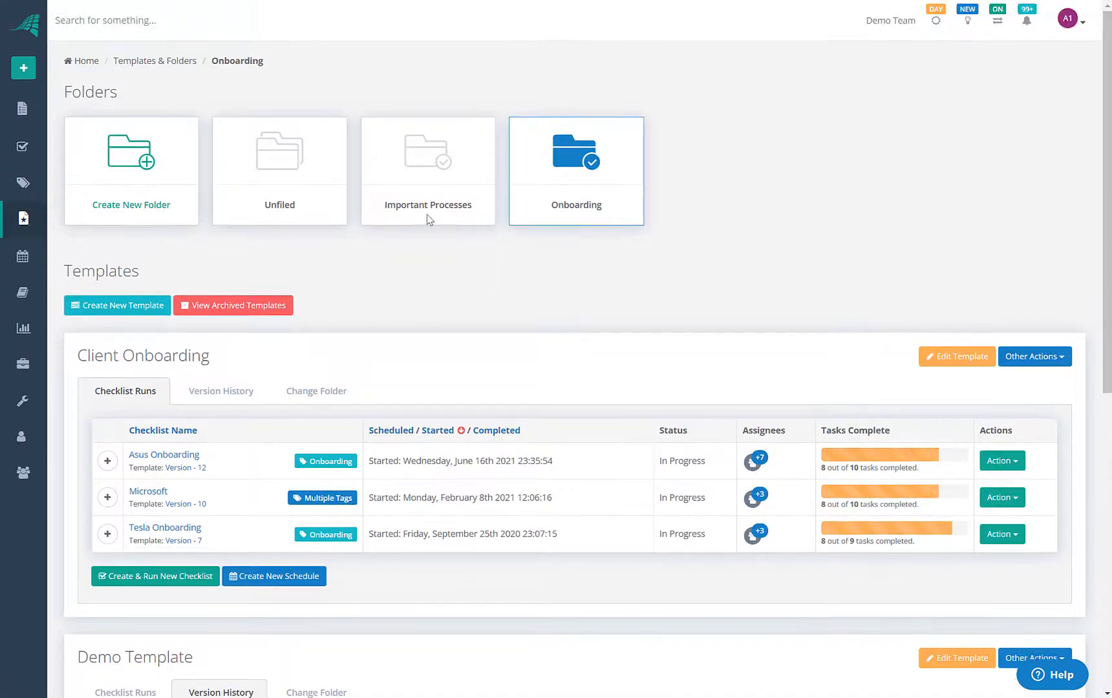
mouse_move(529, 144)
scroll(535, 189, down, 5)
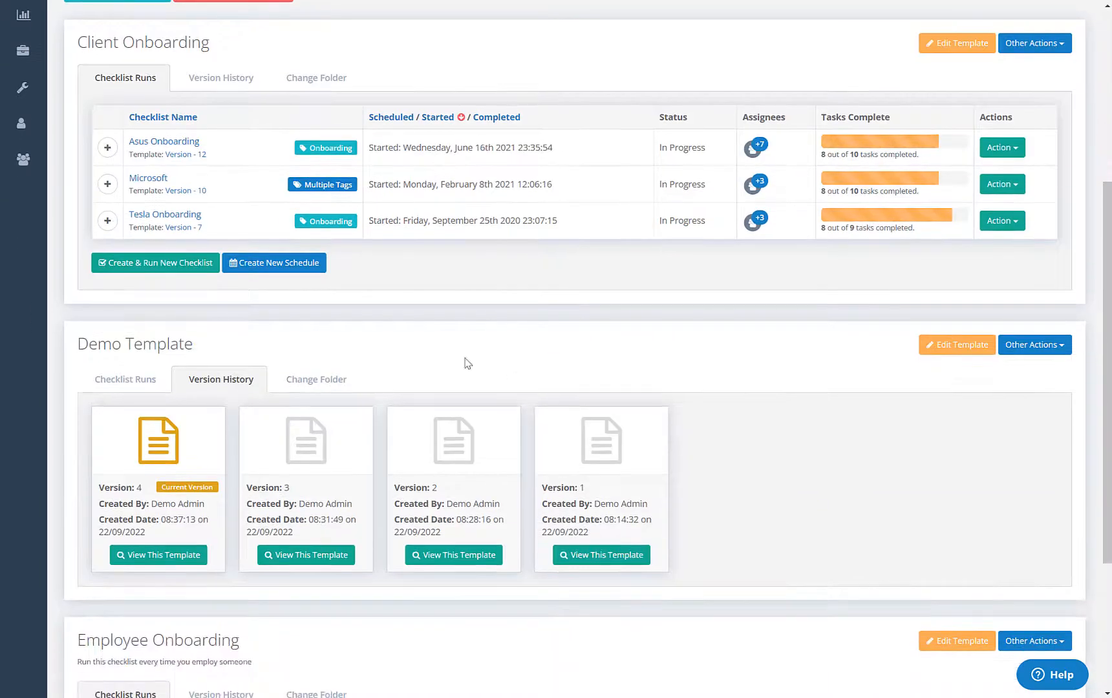
scroll(337, 396, up, 5)
scroll(442, 333, down, 1)
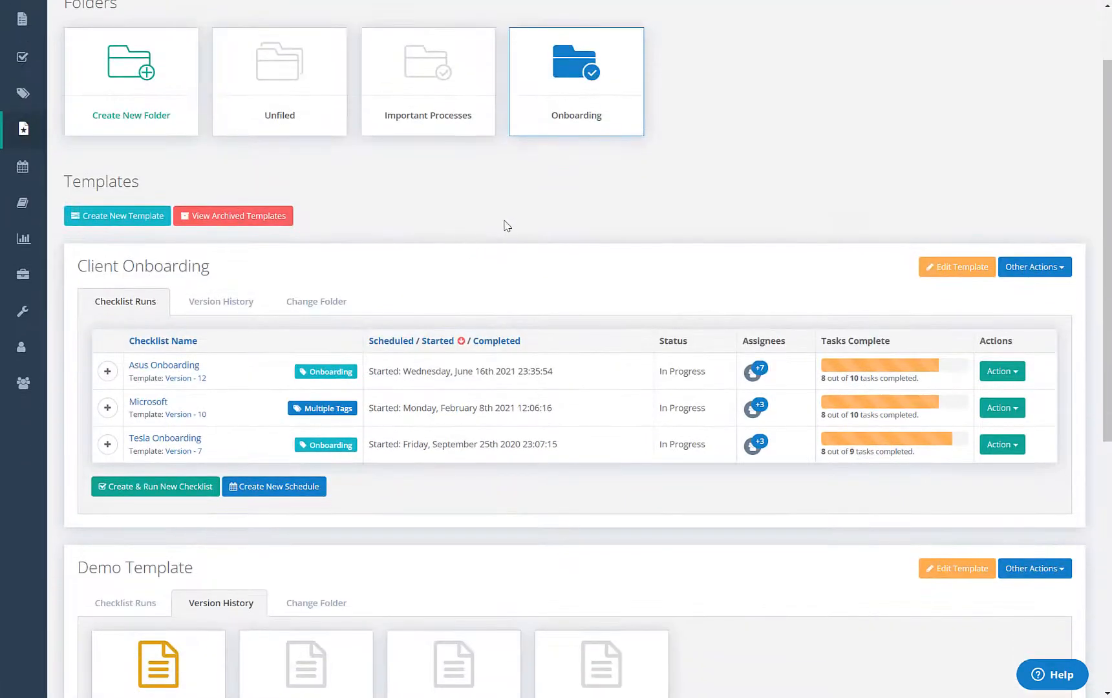
scroll(504, 226, up, 1)
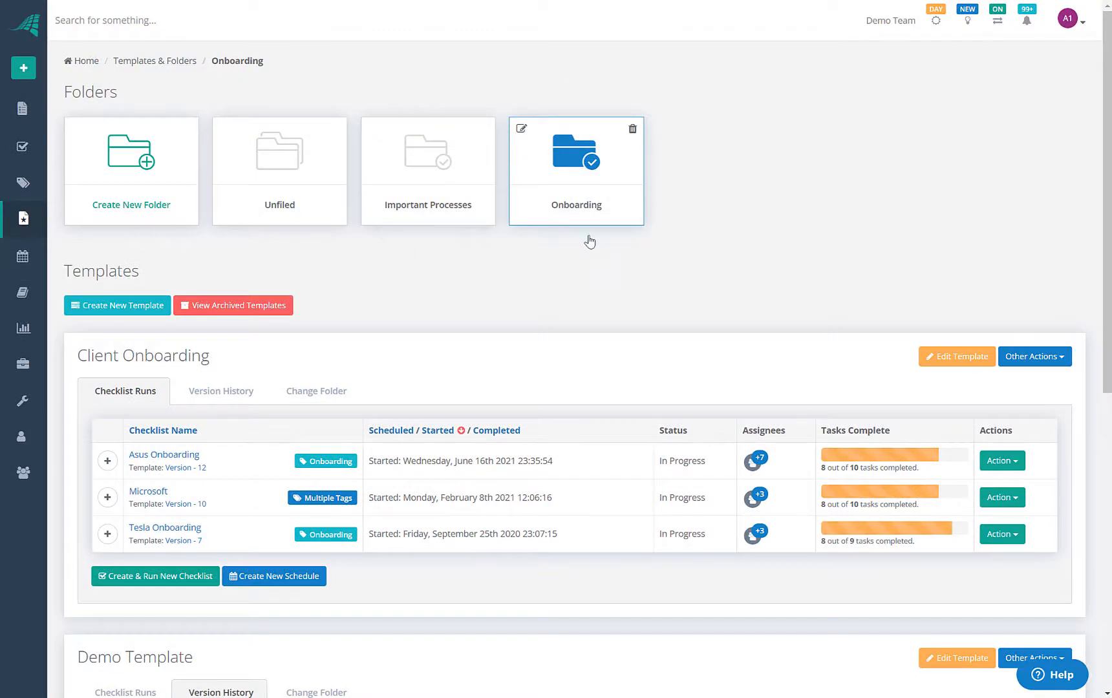
scroll(753, 362, down, 1)
scroll(753, 362, down, 2)
scroll(544, 359, up, 2)
click(522, 130)
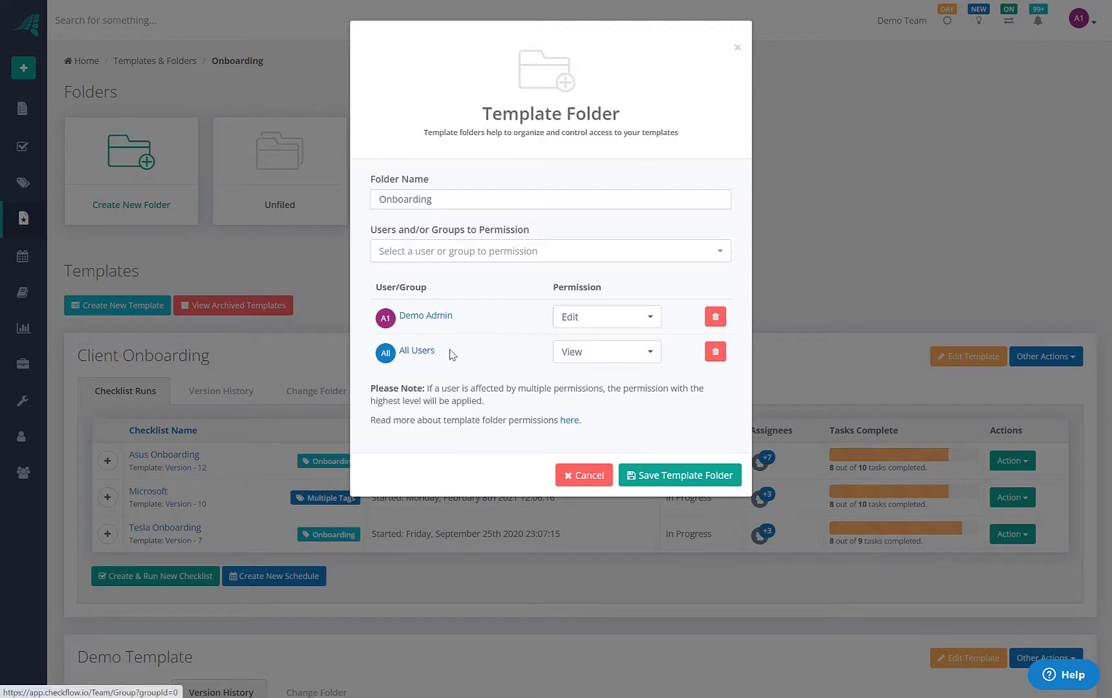
click(616, 363)
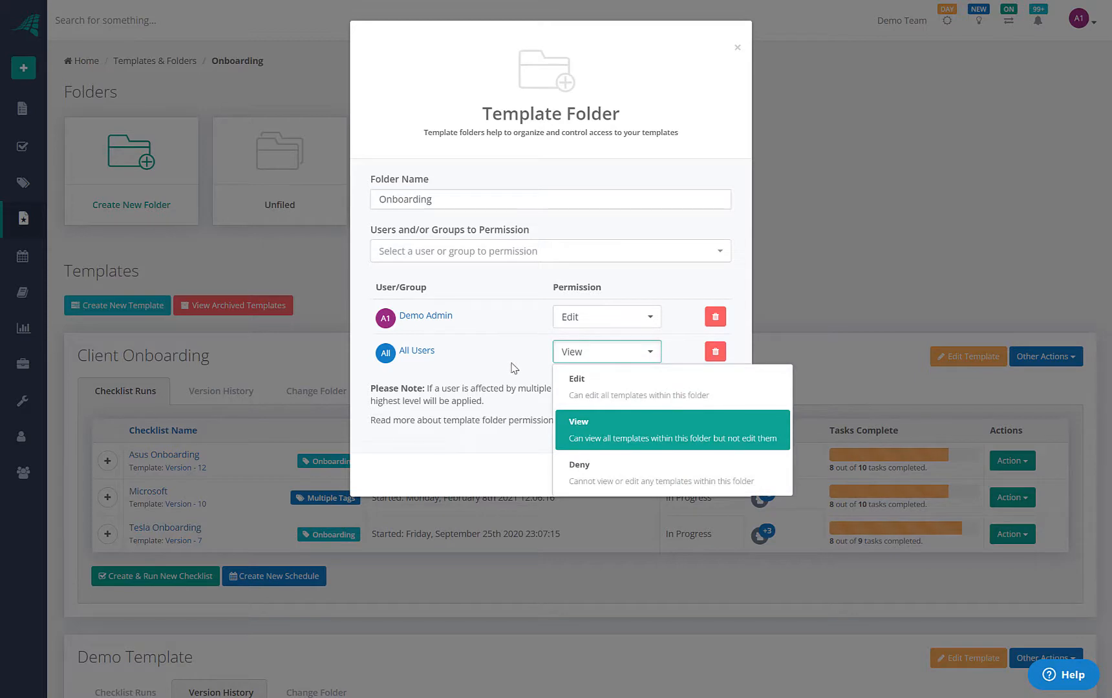
click(479, 375)
click(577, 477)
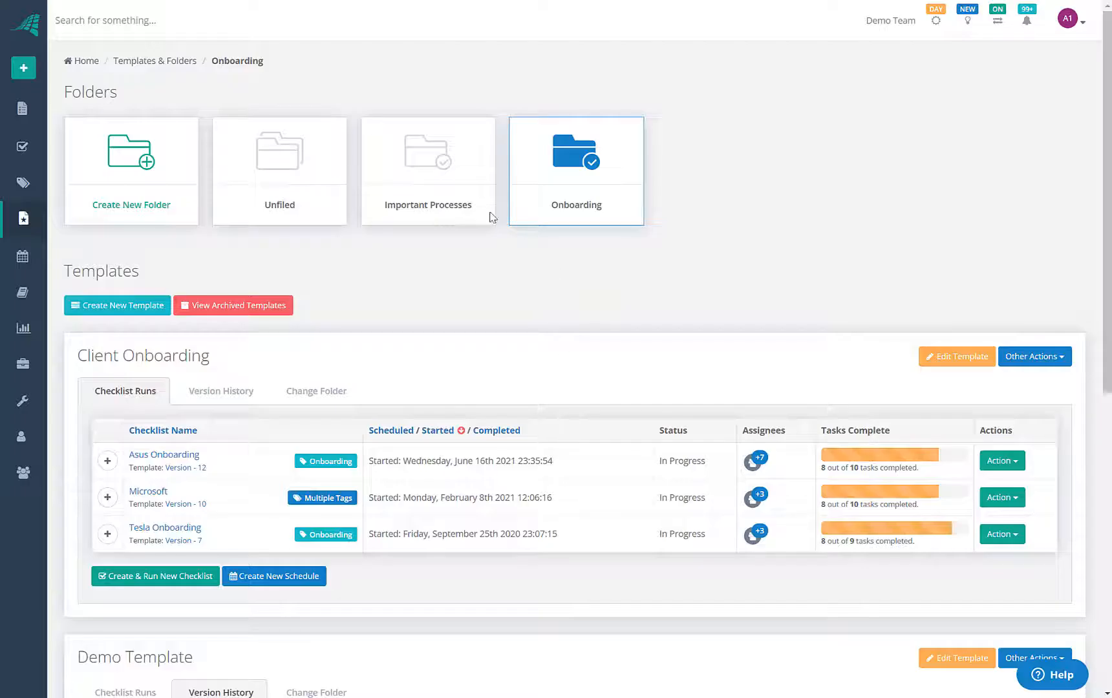
scroll(304, 554, down, 1)
scroll(304, 554, down, 7)
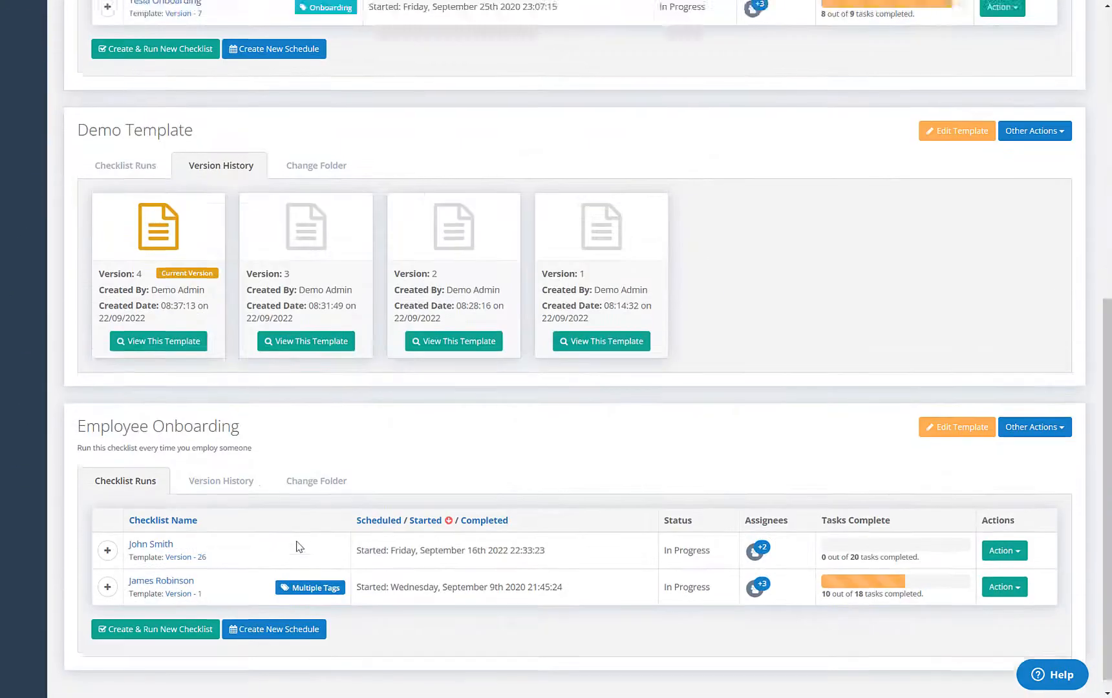
scroll(298, 544, up, 8)
click(522, 126)
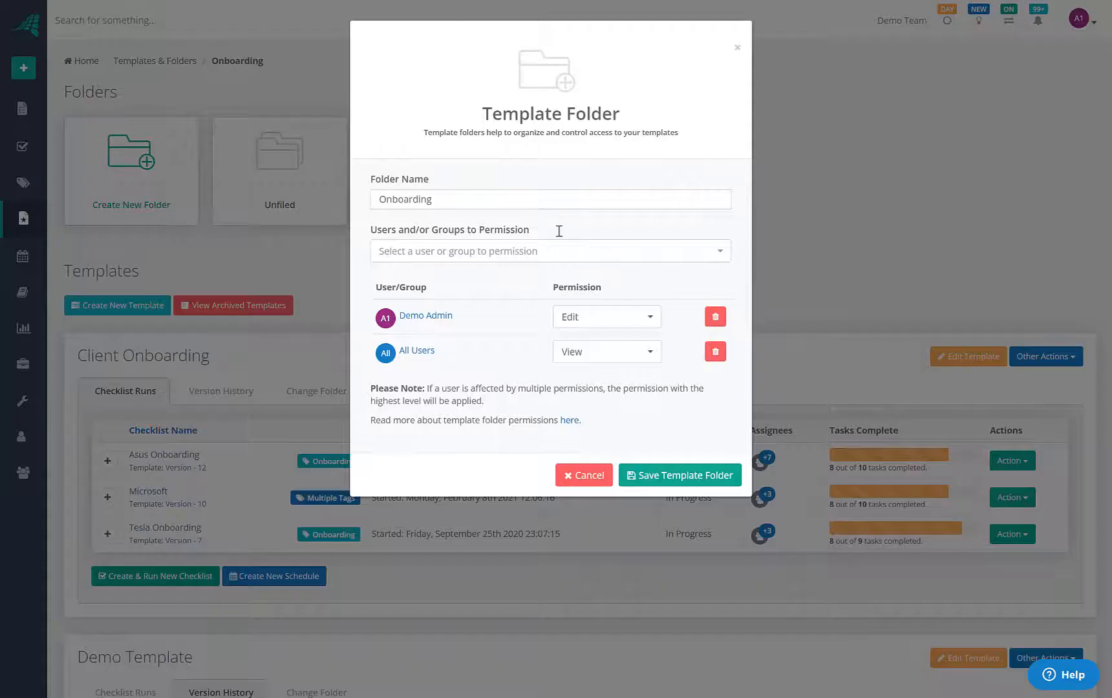
click(572, 477)
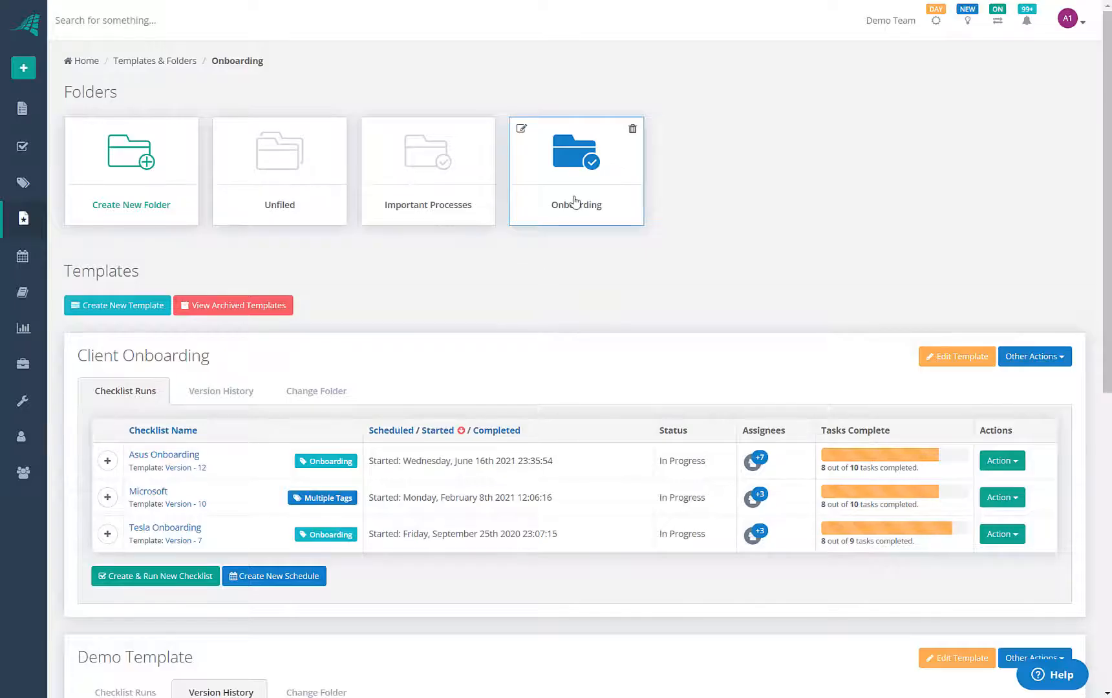
scroll(226, 323, down, 8)
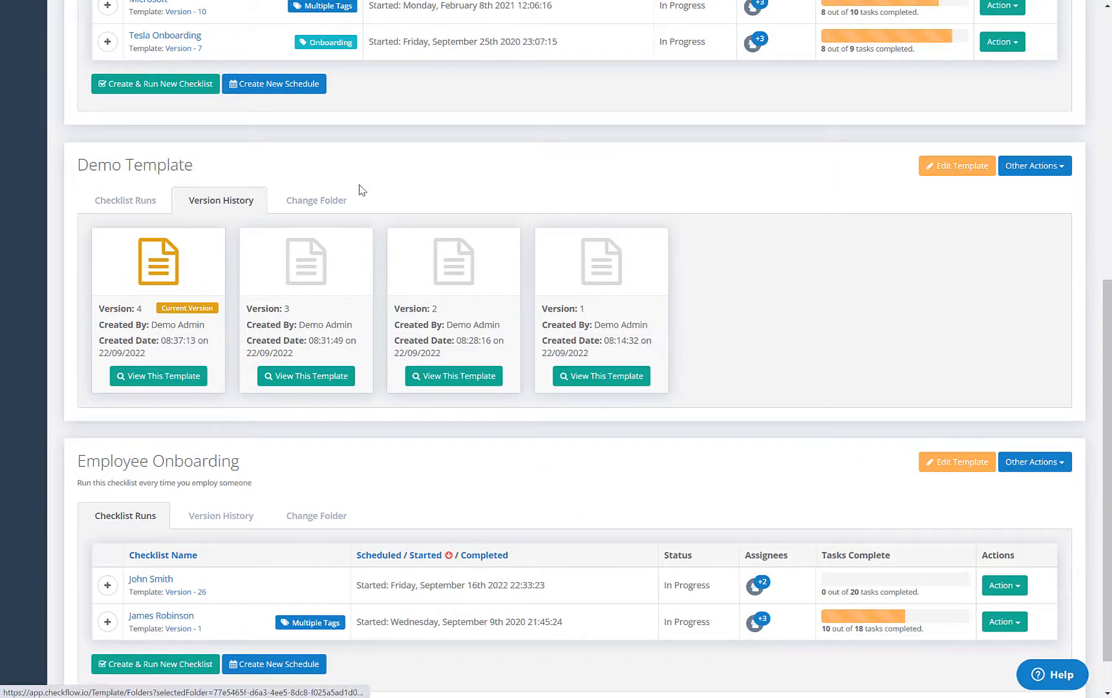
Generate a Create & Run Checklist link for Demo Template
scroll(445, 245, up, 8)
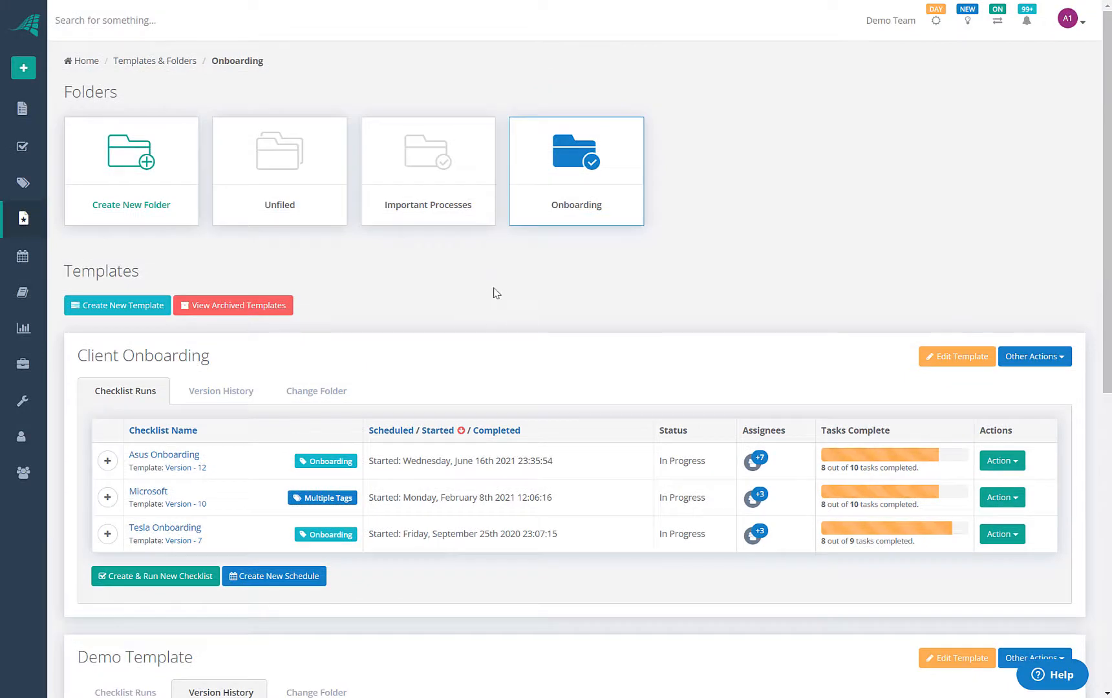
scroll(496, 292, down, 7)
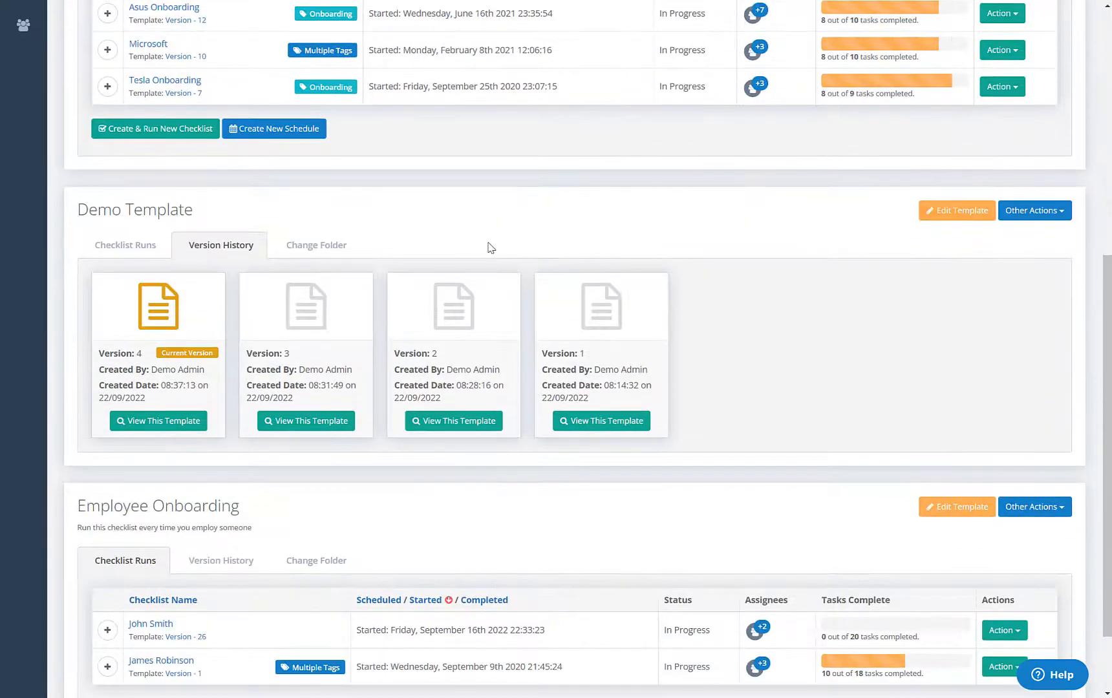
scroll(550, 260, up, 2)
scroll(551, 260, down, 1)
scroll(671, 280, up, 3)
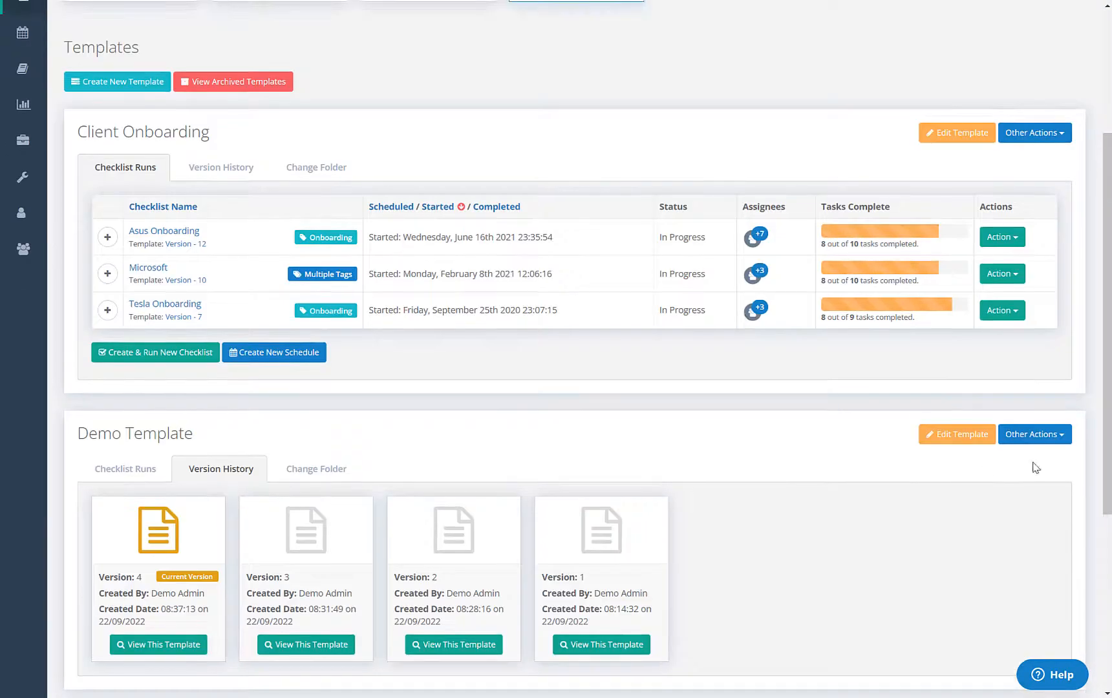
click(1037, 439)
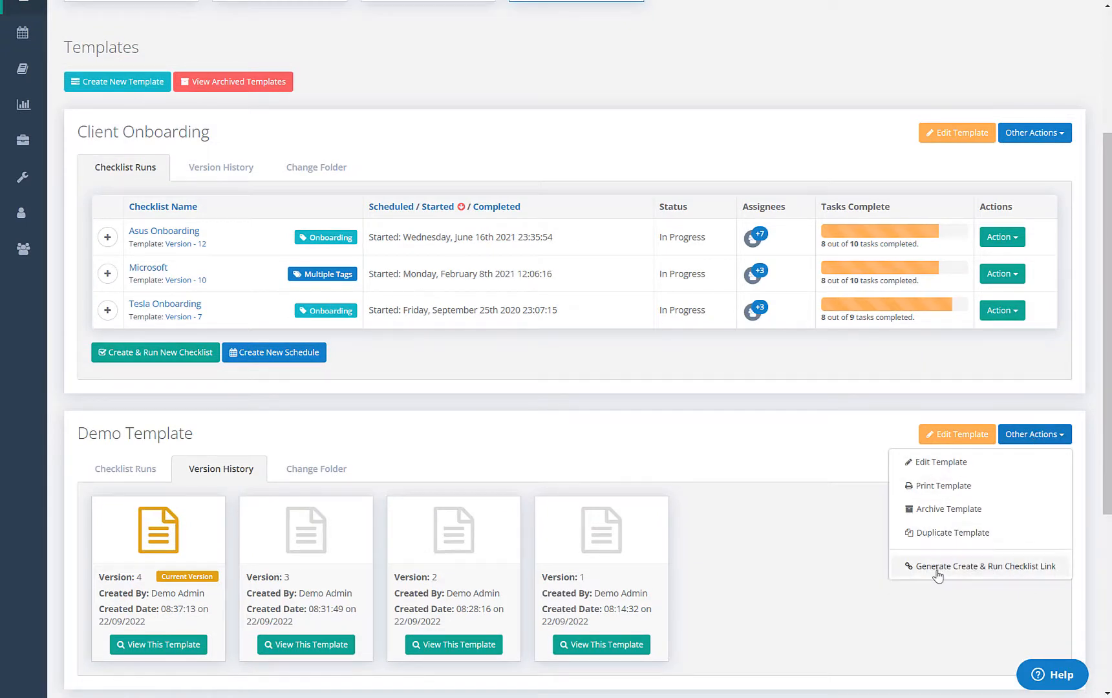
click(977, 568)
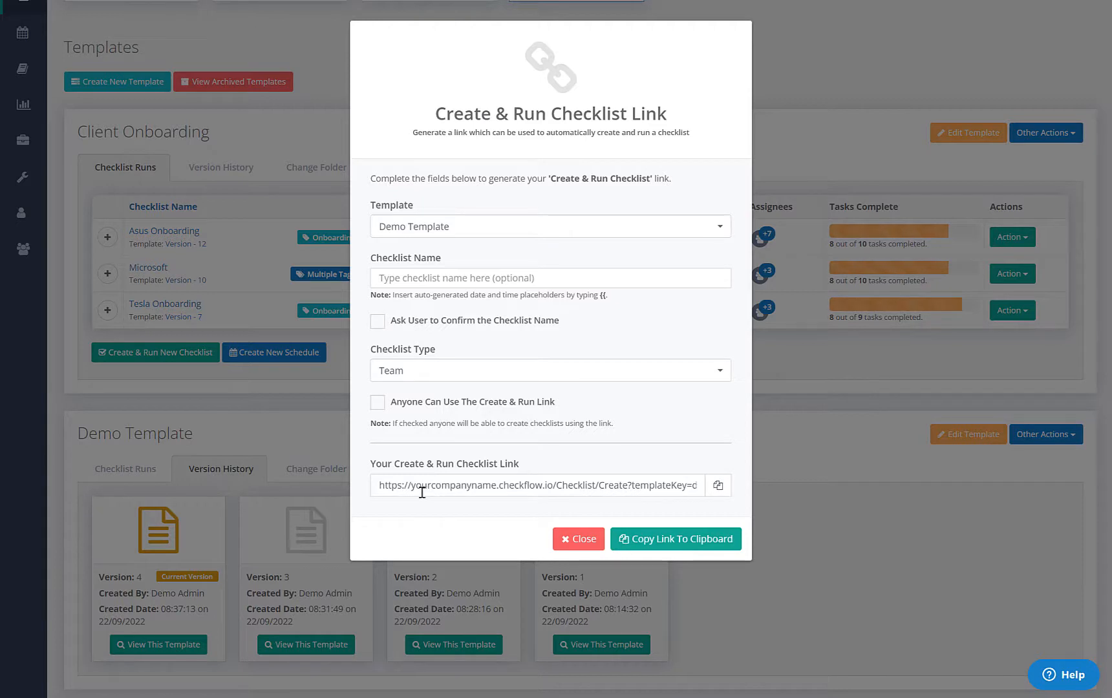
Paste the copied link into the address bar, change the subdomain to 'app.', and load it
drag(378, 488, 514, 488)
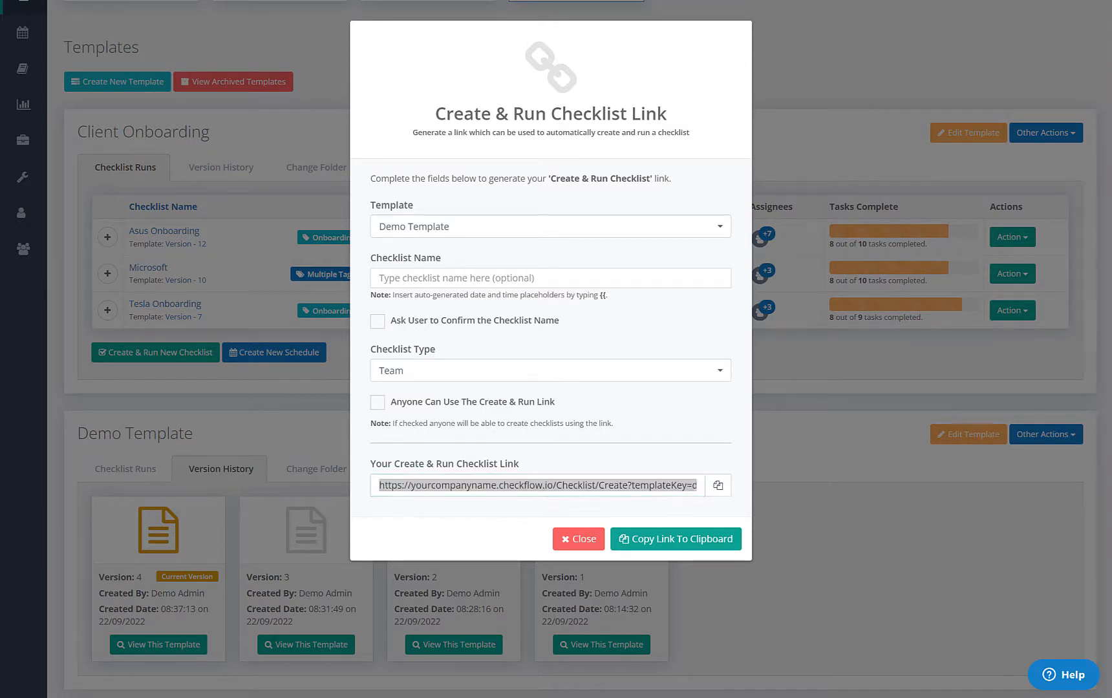
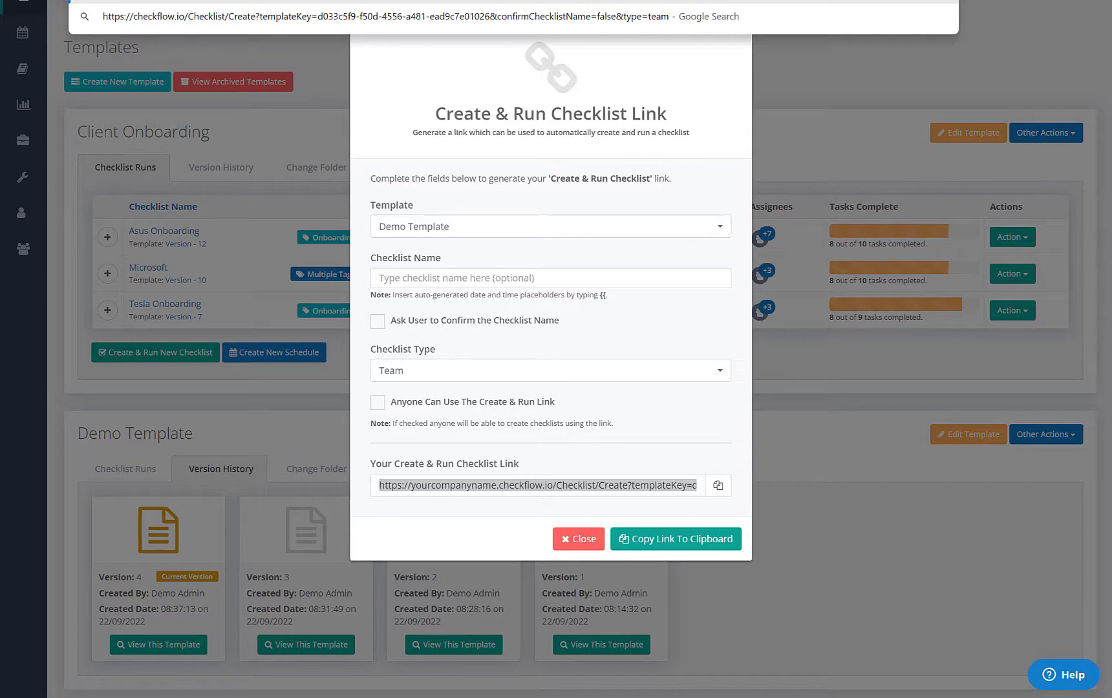
text(app.)
key(Return)
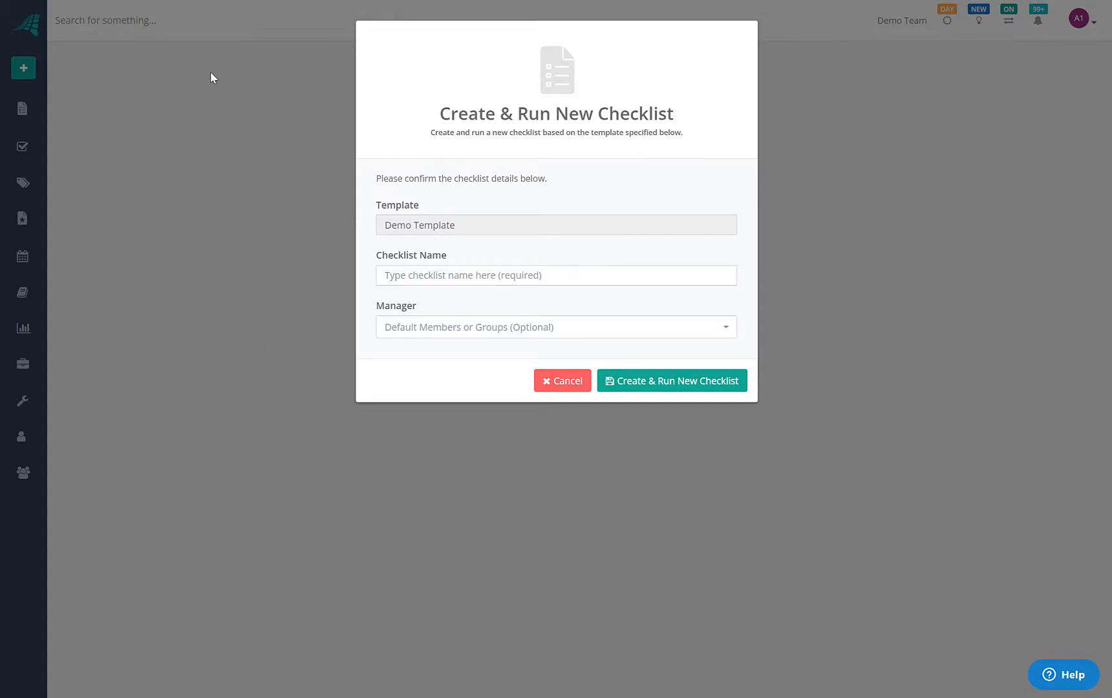
Name the checklist 'Created from run link', make Demo User 3 manager, and create it
click(441, 278)
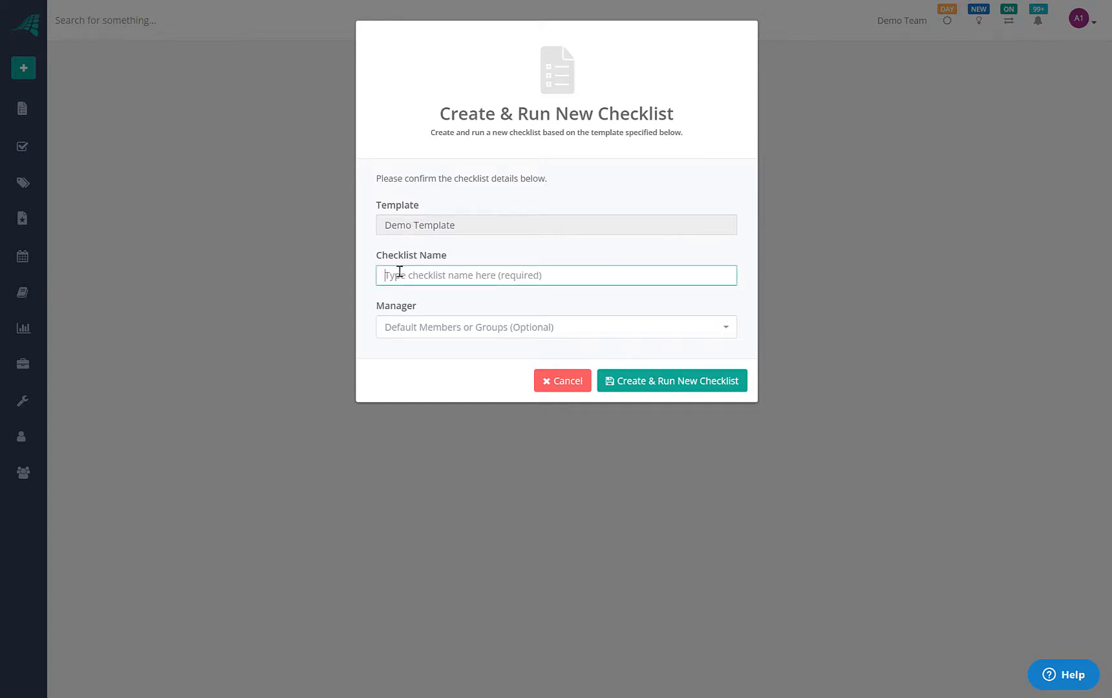
text(Created from run link)
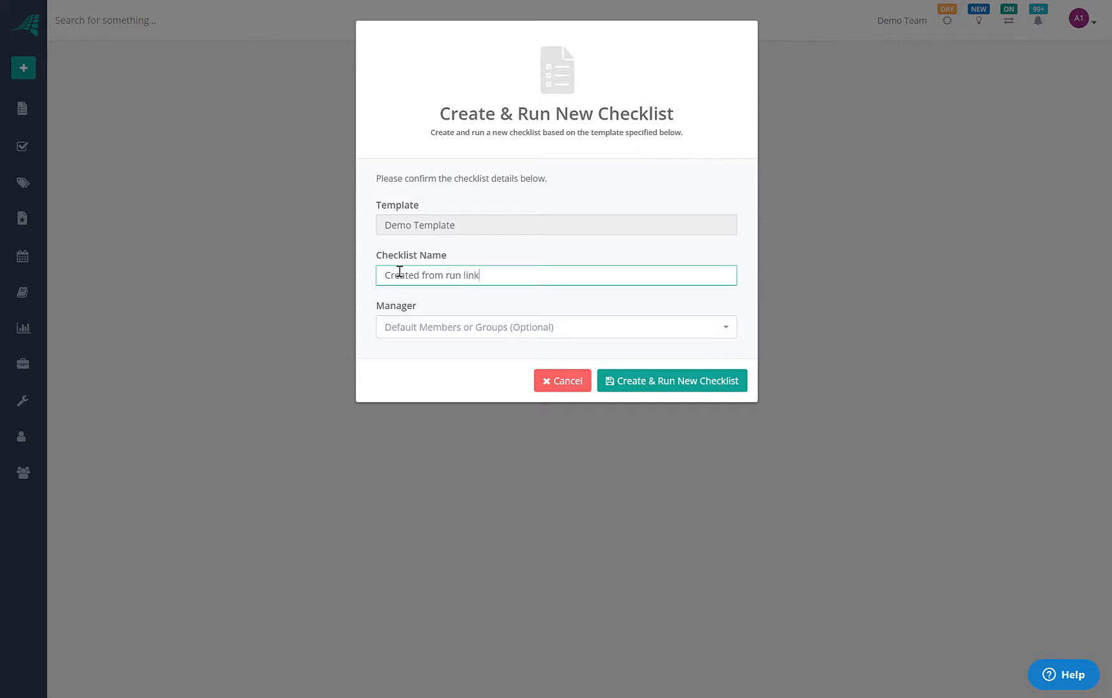
click(446, 325)
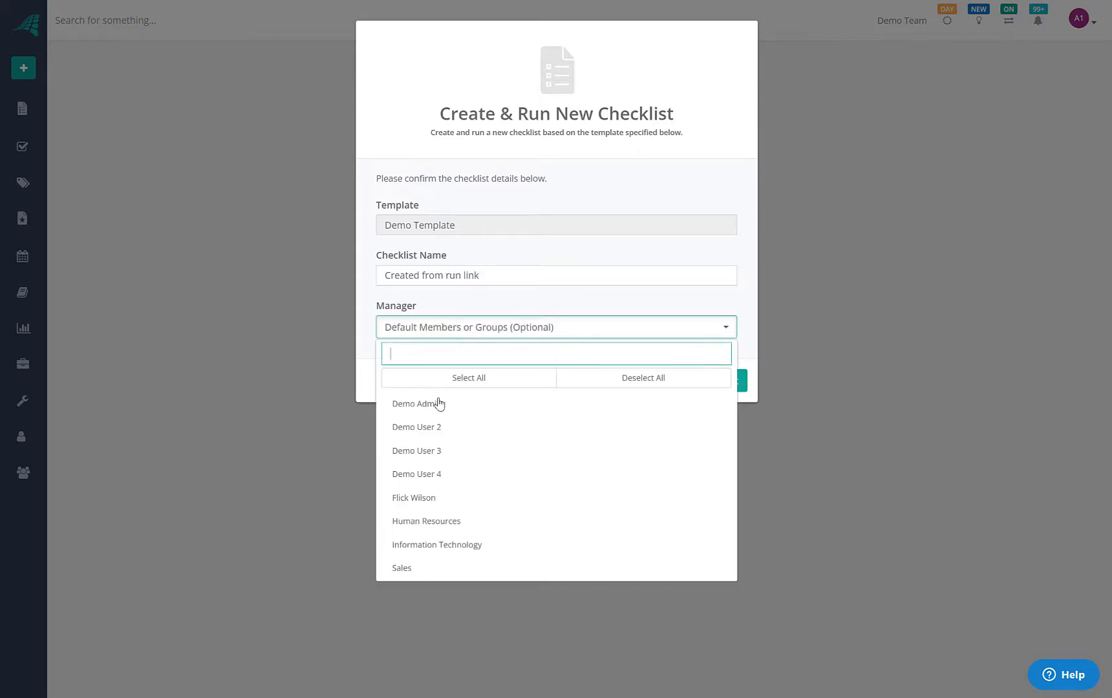
click(430, 451)
click(495, 292)
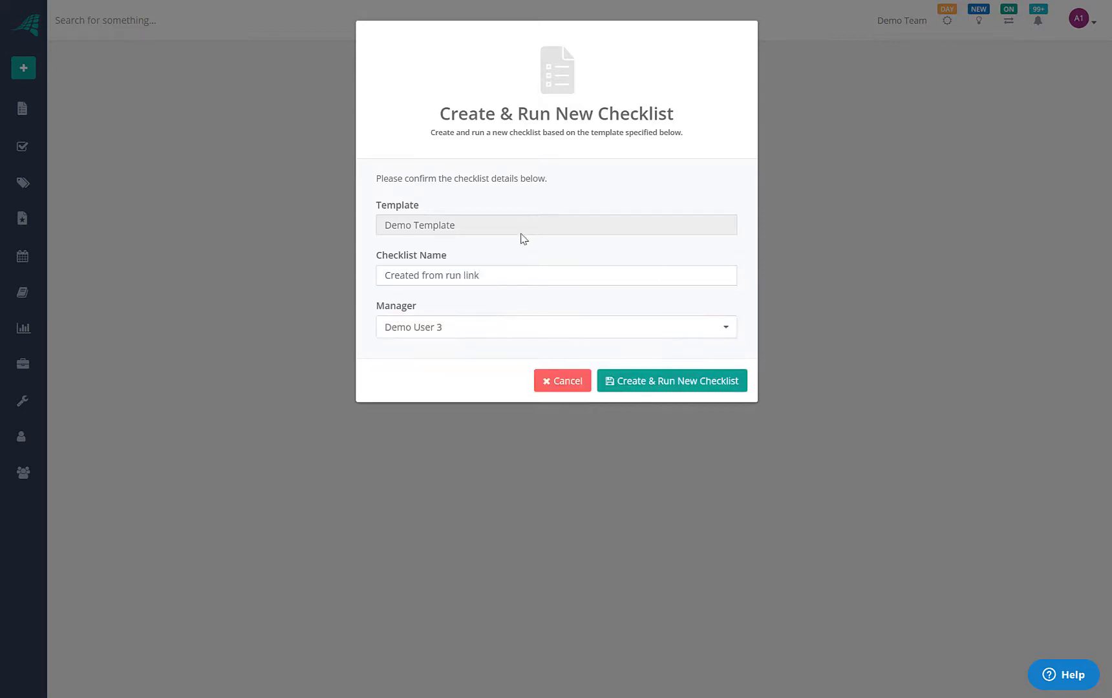
click(679, 387)
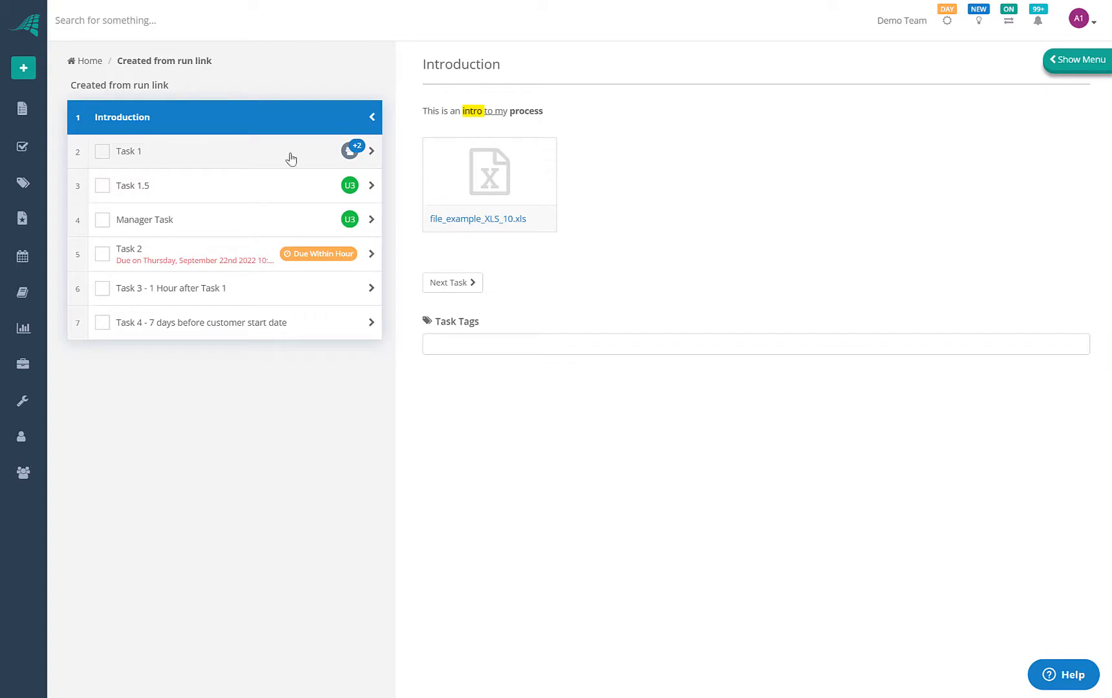
View the Manager Task, Task 1 and Task 1.5 details in the new checklist
click(278, 191)
click(273, 220)
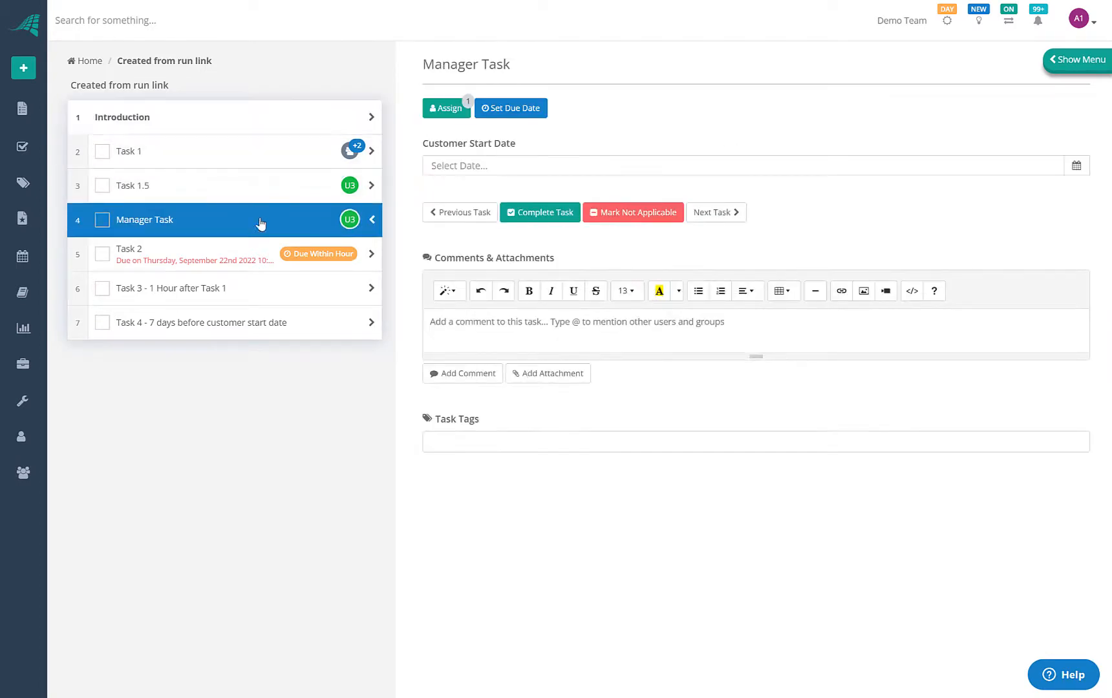
click(287, 153)
click(259, 198)
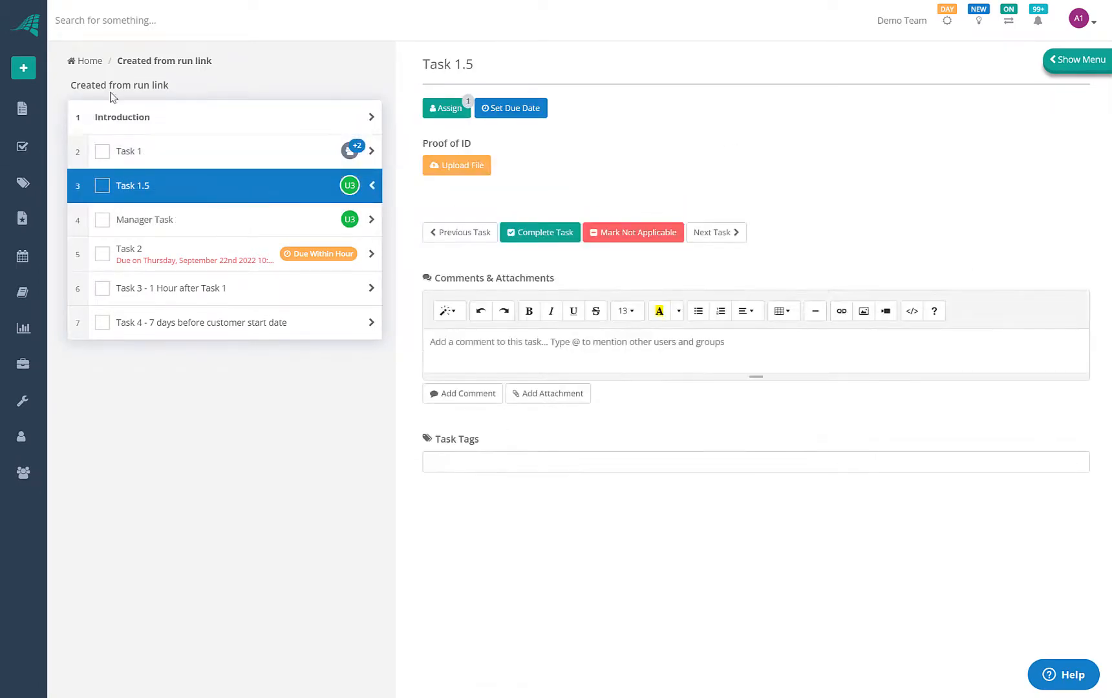
Show schedules as a month calendar, then go to the Template Library
click(23, 259)
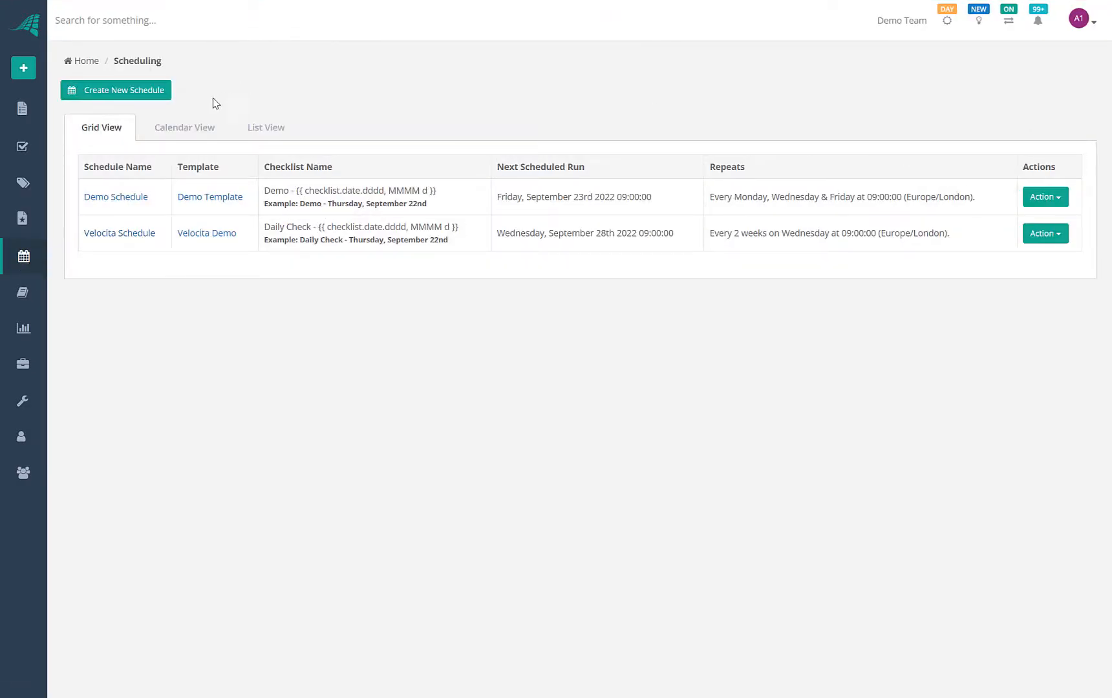
click(200, 129)
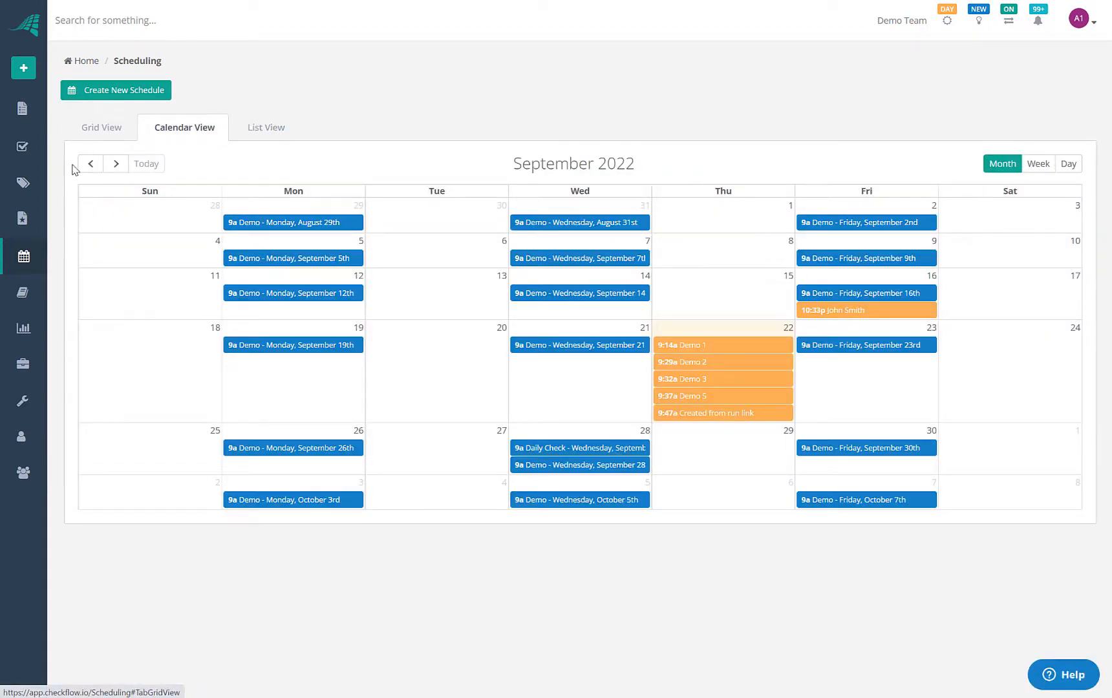
click(23, 294)
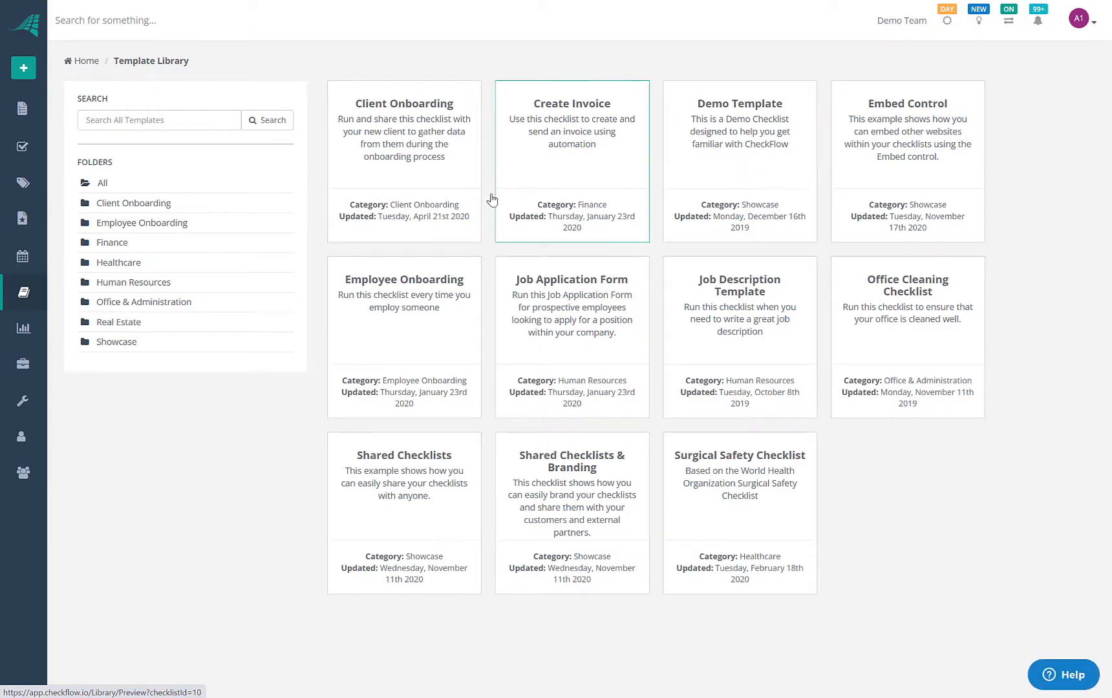
Preview the Employee Onboarding template's Prepare paperwork and Prepare benefits package tasks
click(418, 316)
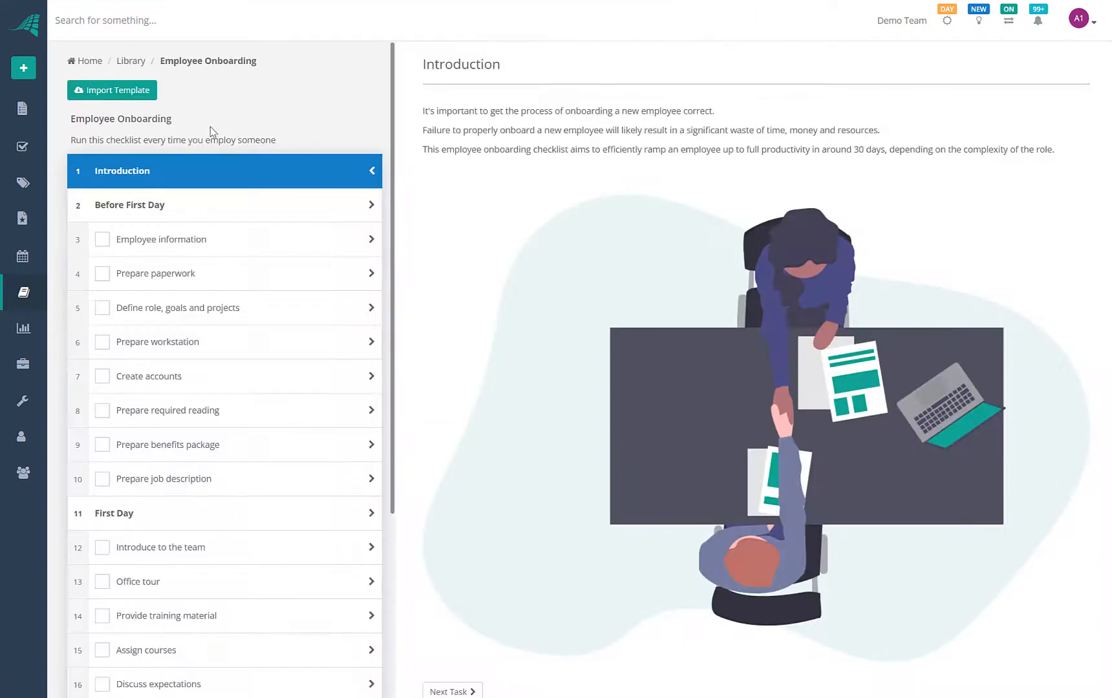
click(186, 277)
click(206, 445)
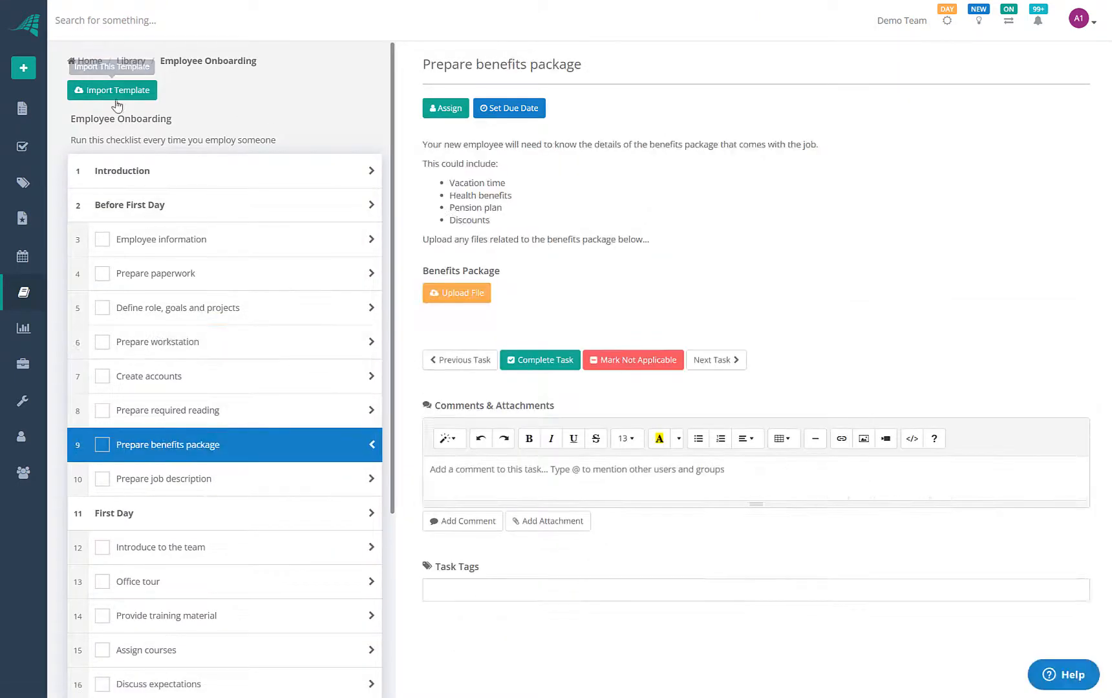
click(25, 296)
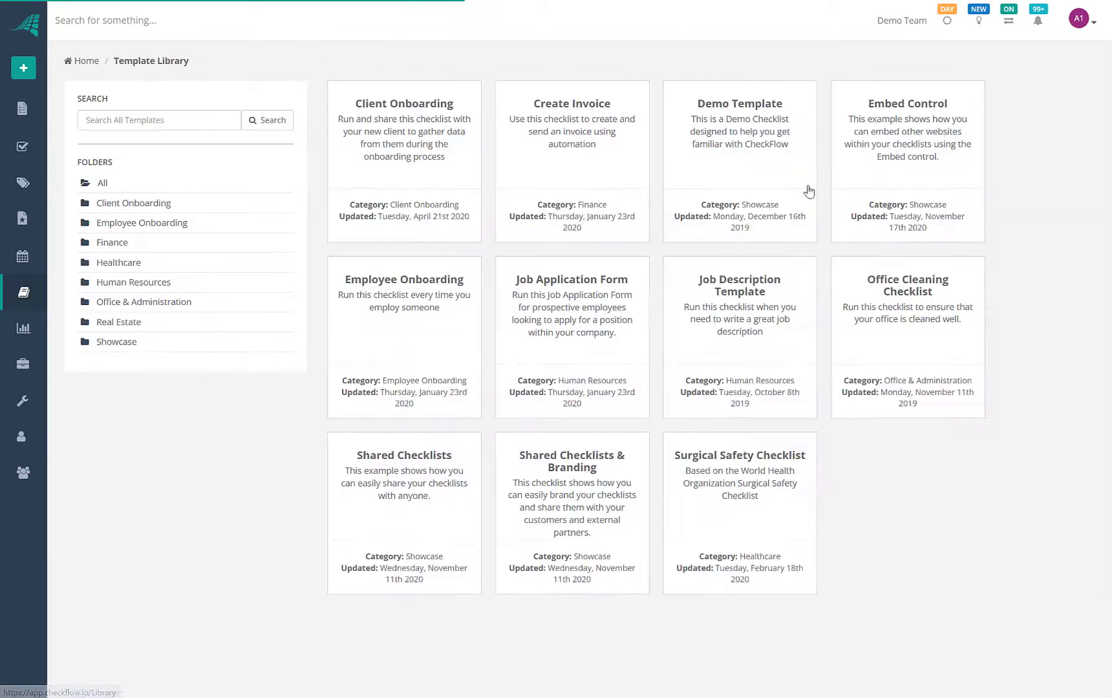
View Embed Control's Airtable, Google Maps, Trello, Sheets, Slides and Docs embed tasks
click(896, 129)
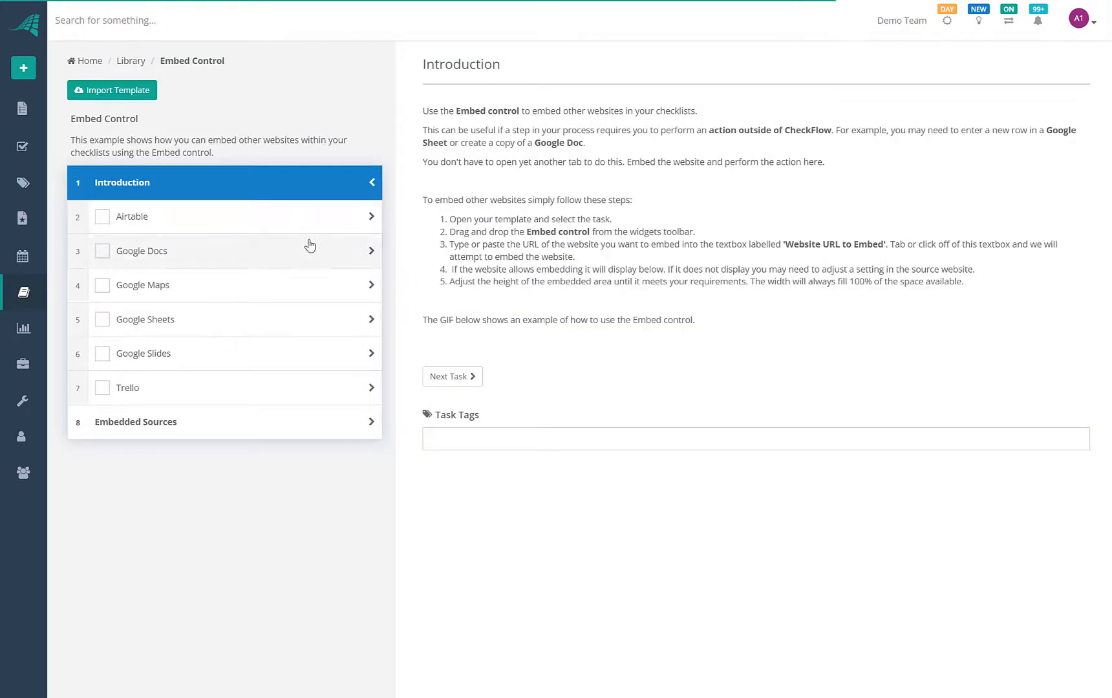
click(292, 223)
click(258, 278)
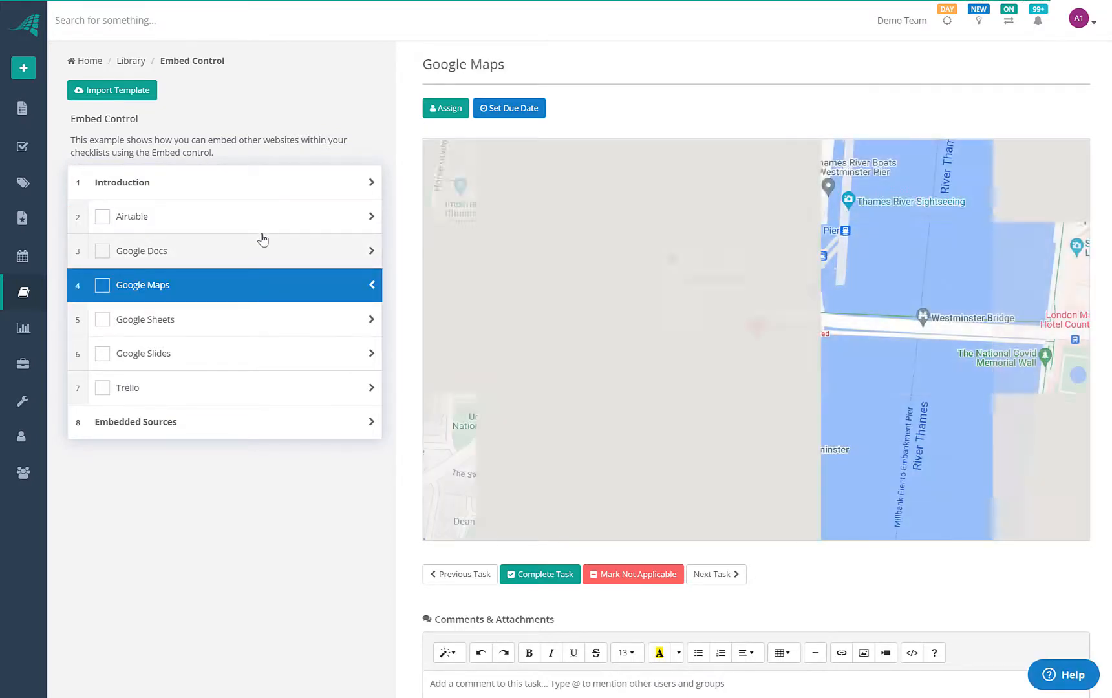
click(265, 220)
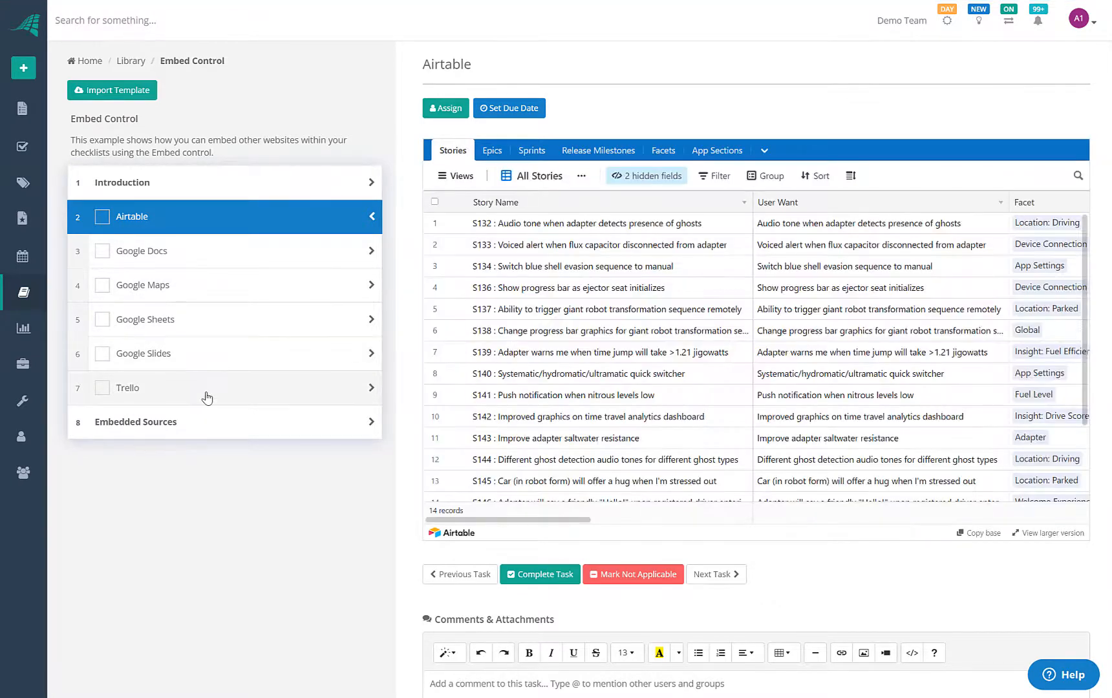
click(215, 385)
click(194, 321)
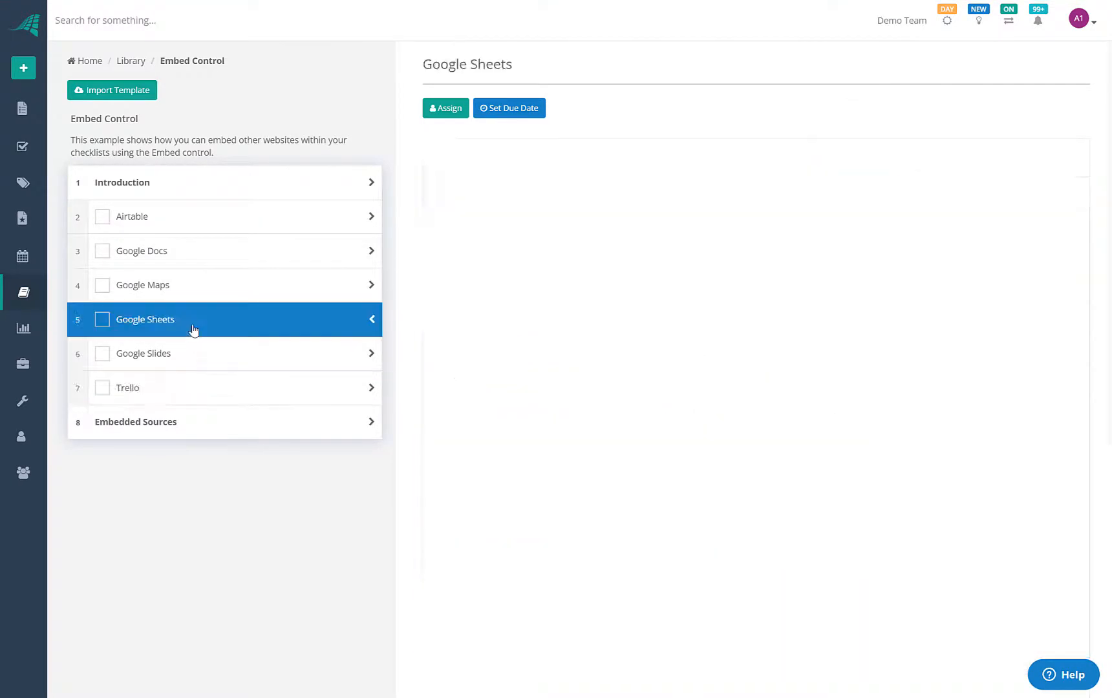
click(171, 361)
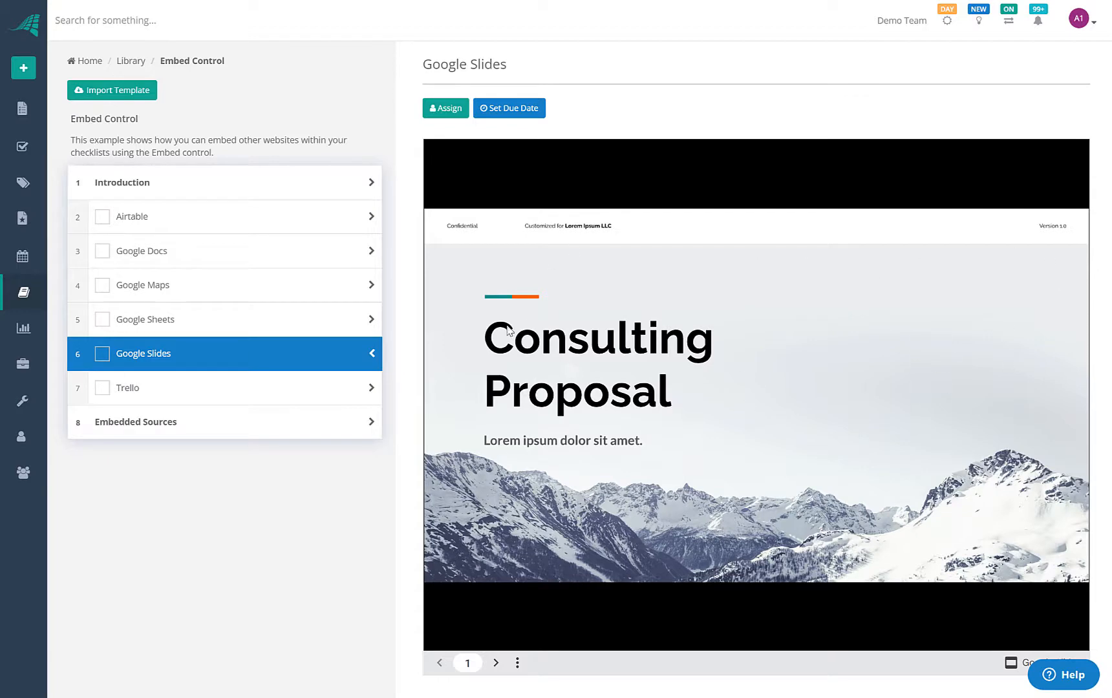
scroll(313, 278, down, 2)
click(313, 260)
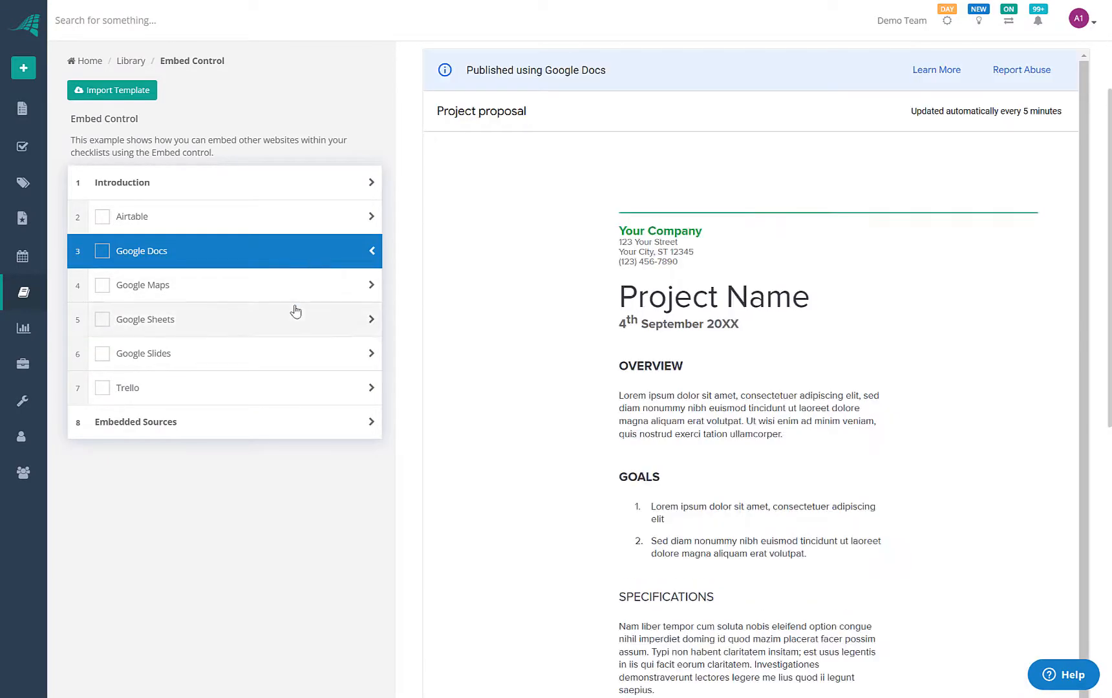
click(295, 312)
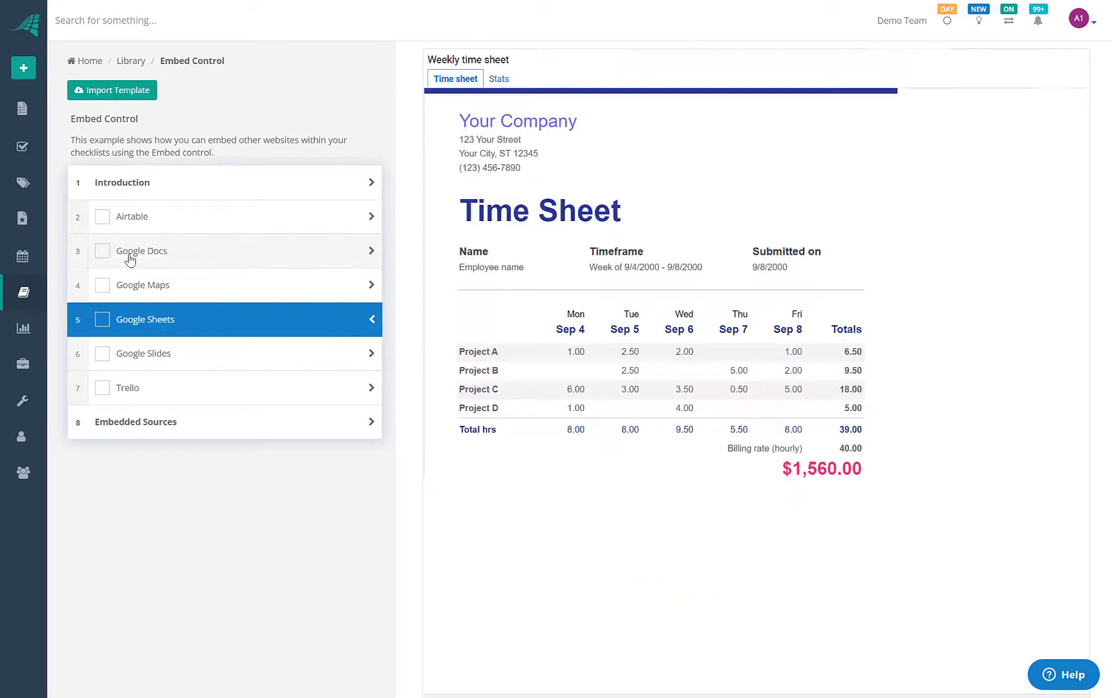
Check Analytics, then browse the Team Knowledge Base folders down to the Confidential folder
click(31, 329)
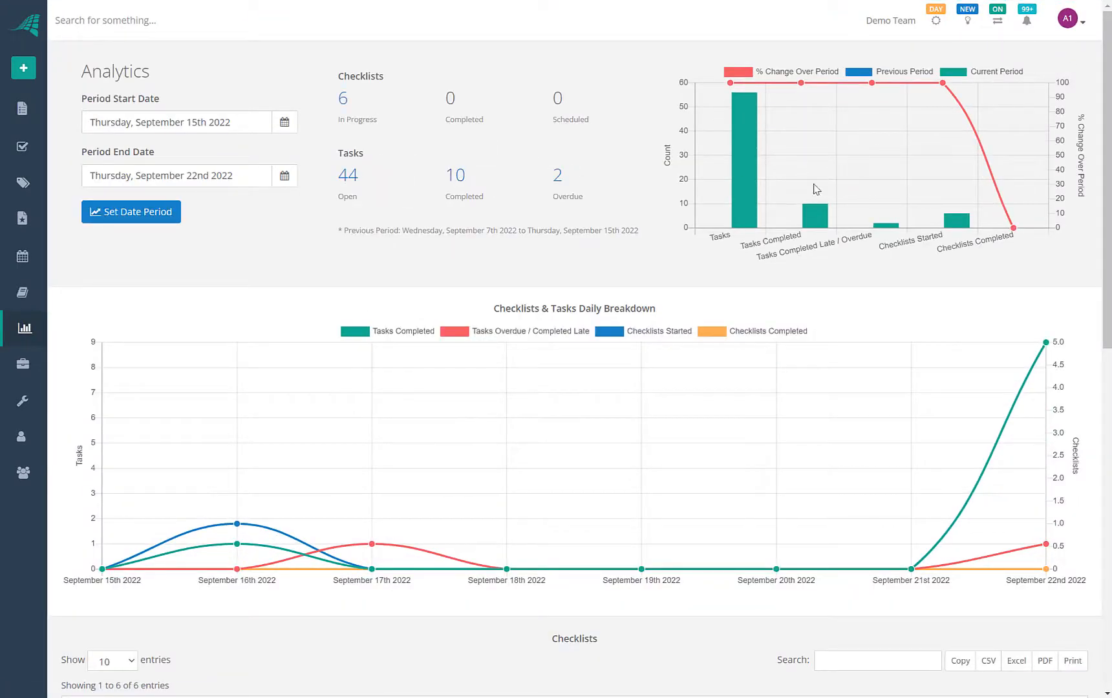
click(28, 368)
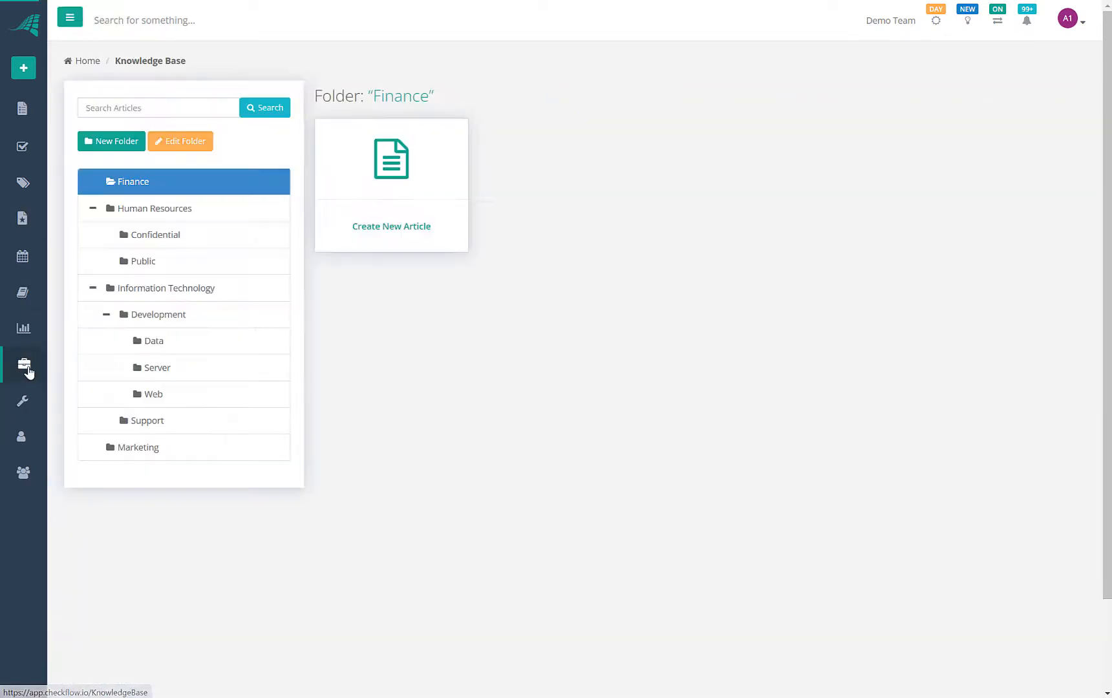
click(145, 234)
click(149, 265)
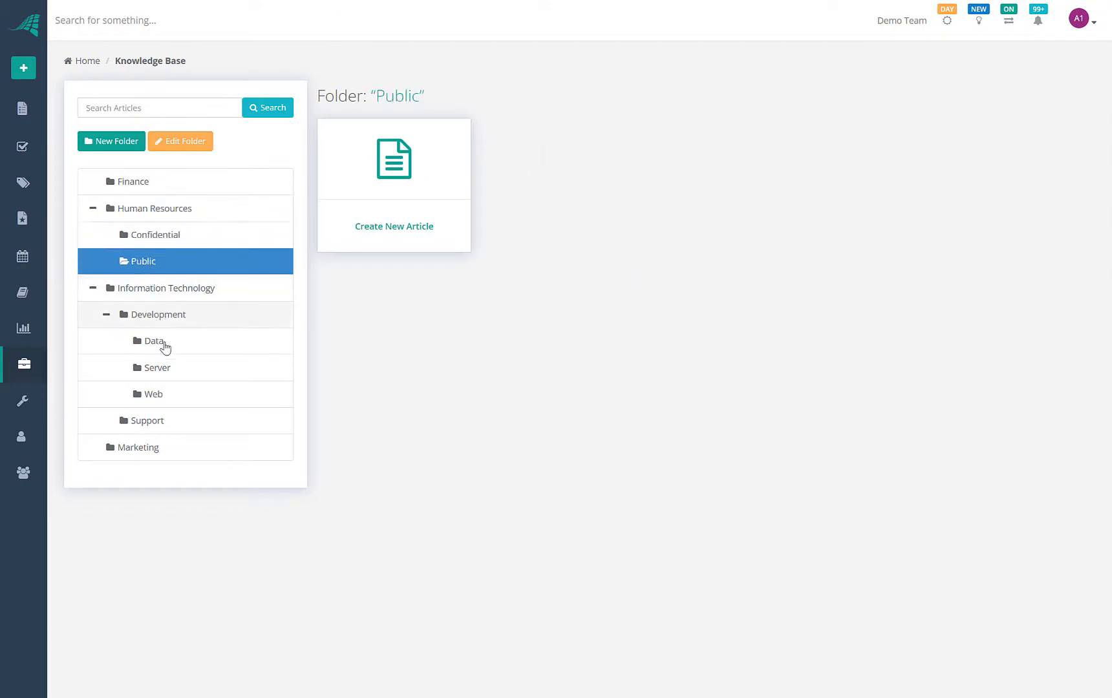
click(162, 344)
click(153, 400)
click(162, 313)
click(163, 289)
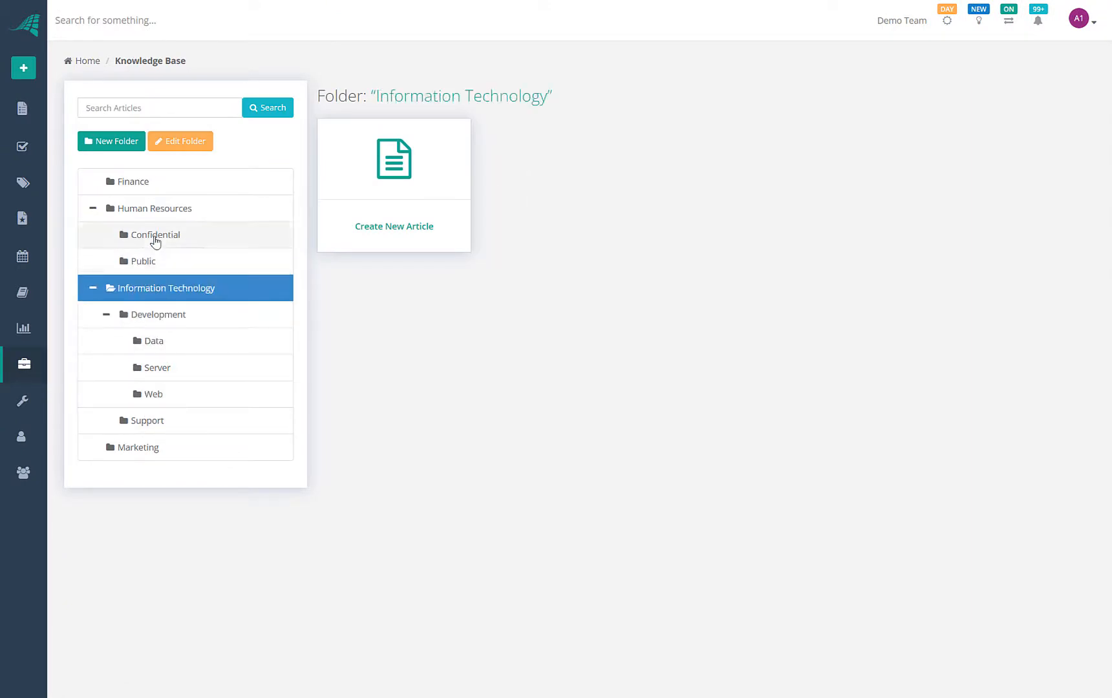
click(154, 237)
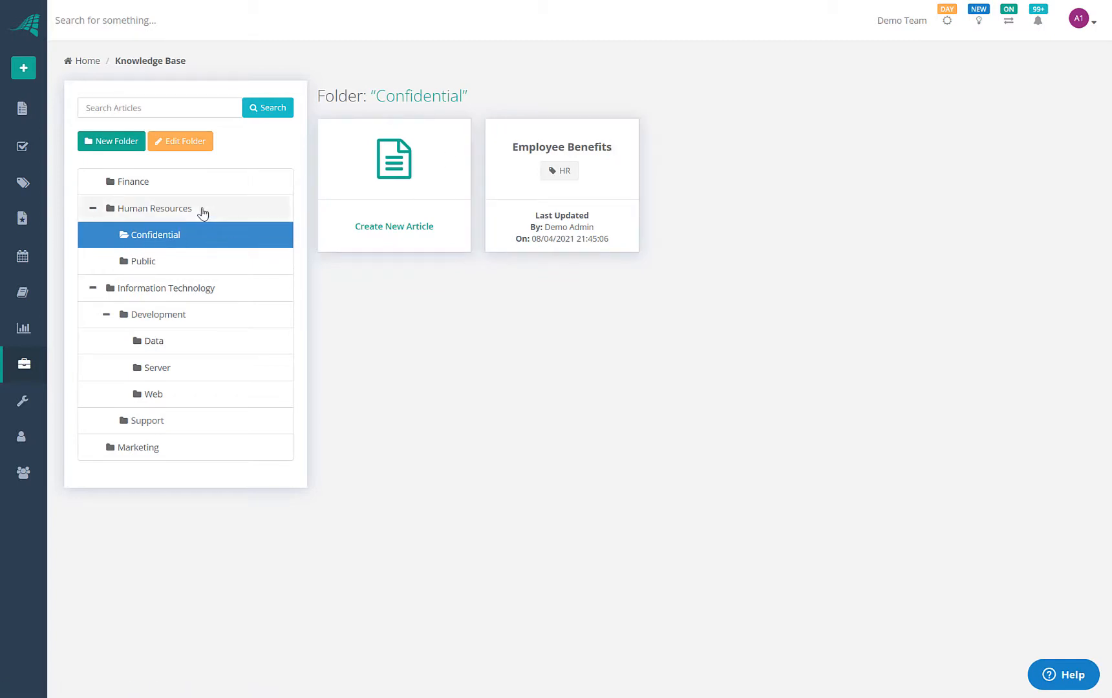
Open and cancel the Confidential folder's settings, then open the Employee Benefits article
click(184, 147)
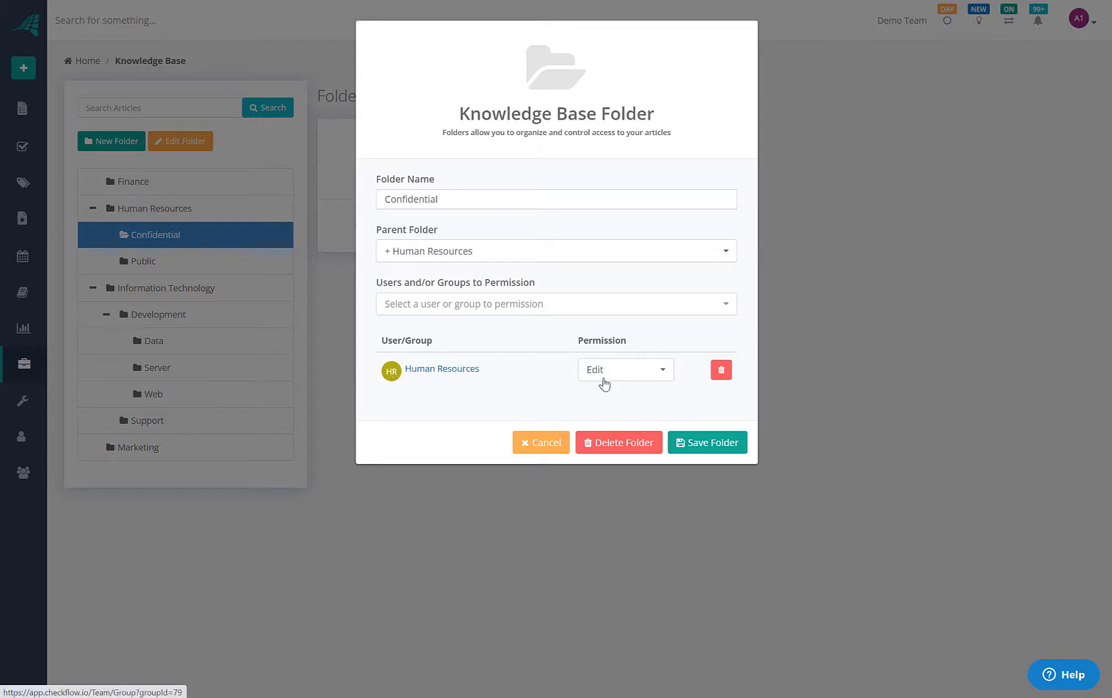
click(554, 444)
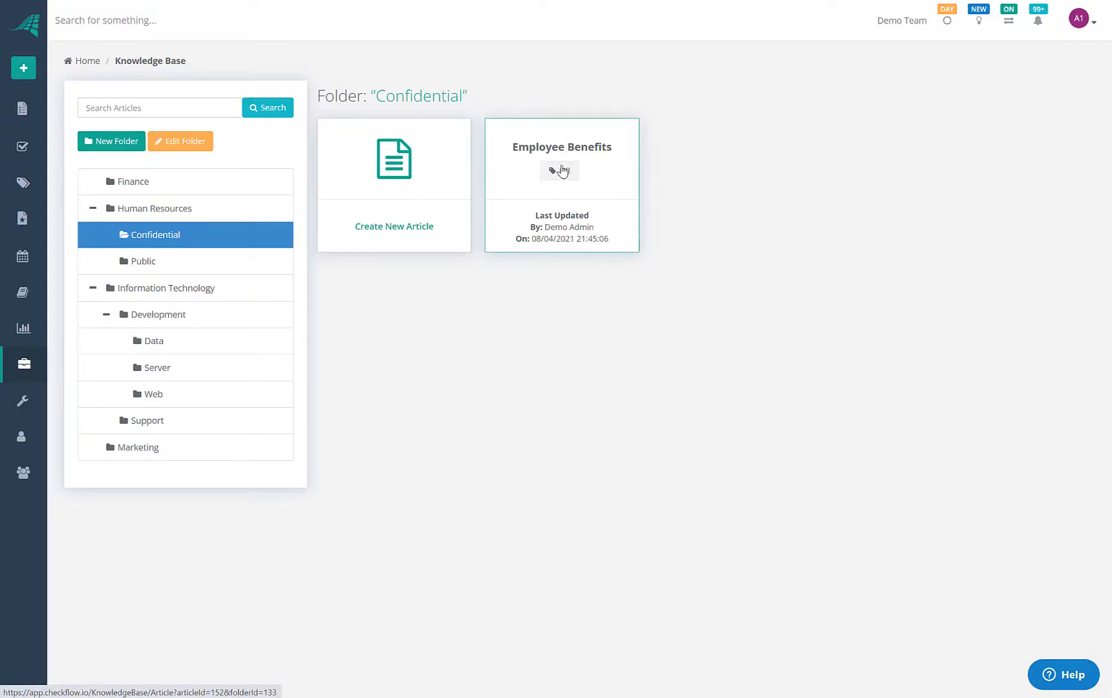
click(570, 172)
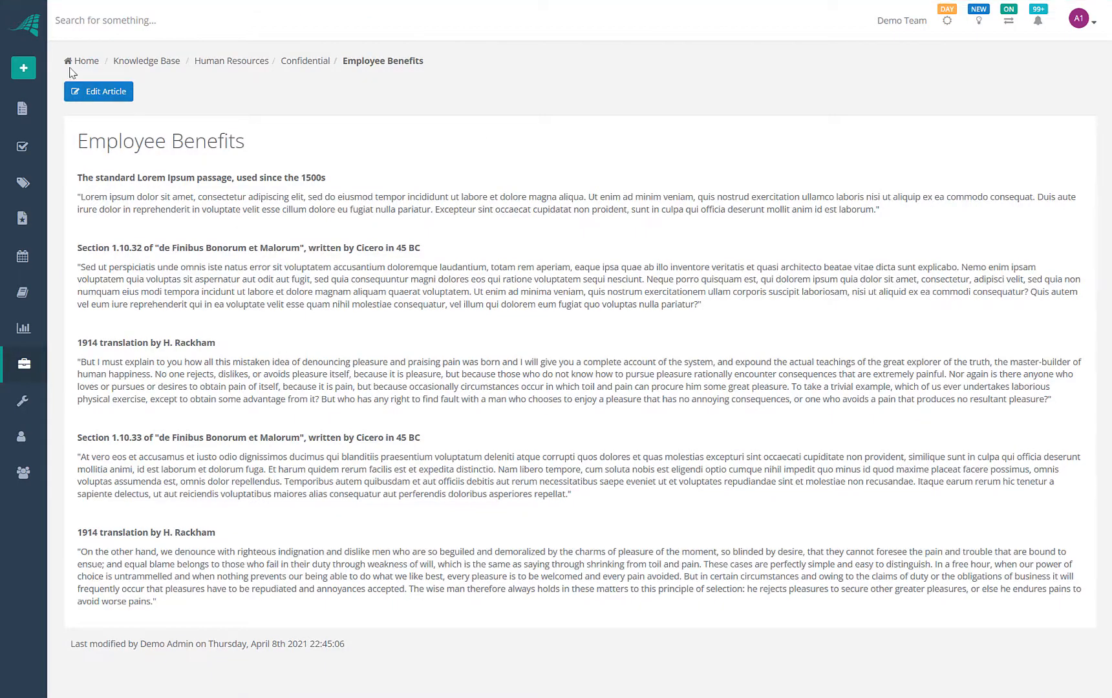
Try out editing the Employee Benefits article text, then go to the Create Multiple Checklists tools page
click(104, 91)
scroll(241, 320, down, 3)
drag(183, 319, 463, 473)
click(336, 353)
click(161, 267)
scroll(127, 264, up, 3)
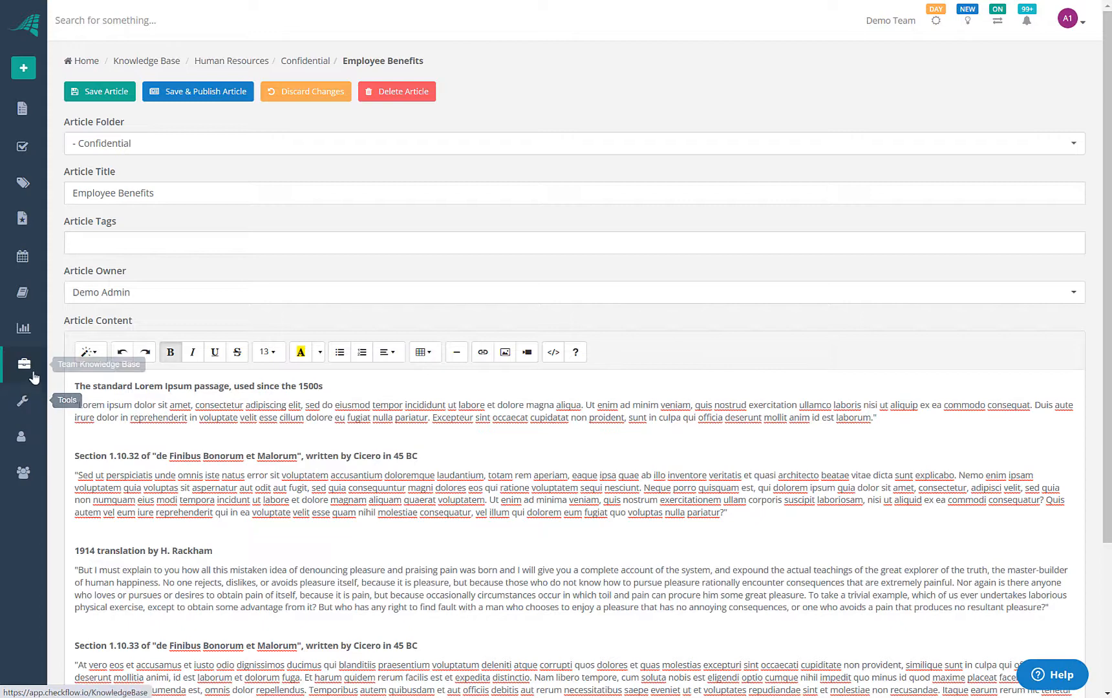
click(28, 401)
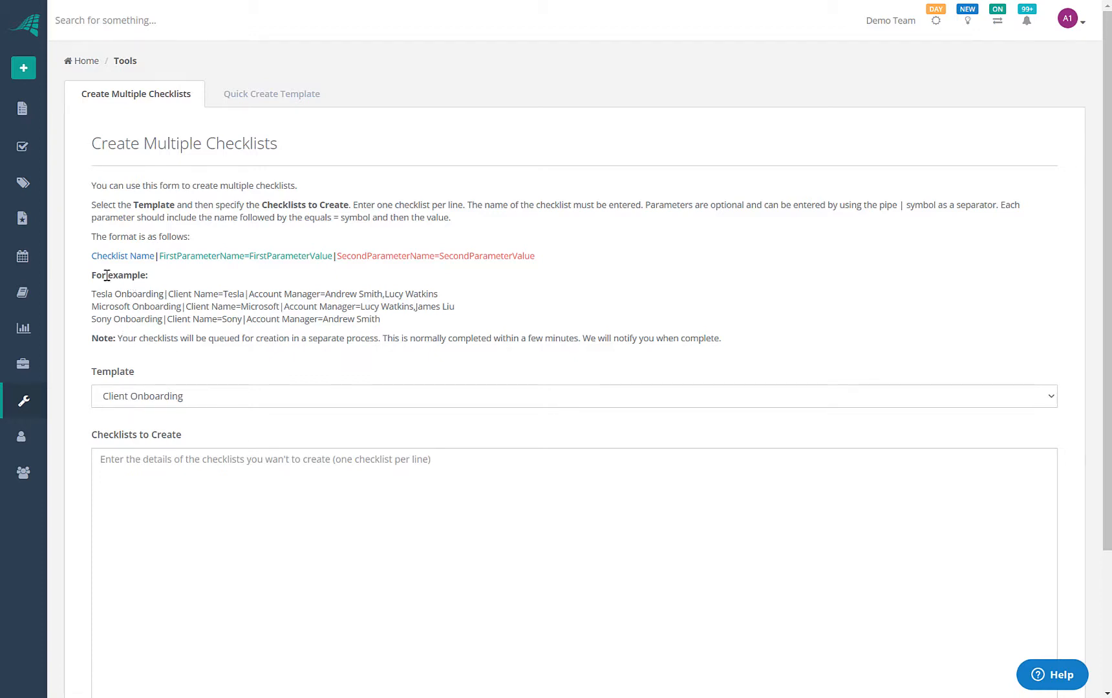
click(141, 396)
click(159, 366)
drag(102, 256, 550, 252)
click(536, 257)
scroll(151, 592, down, 3)
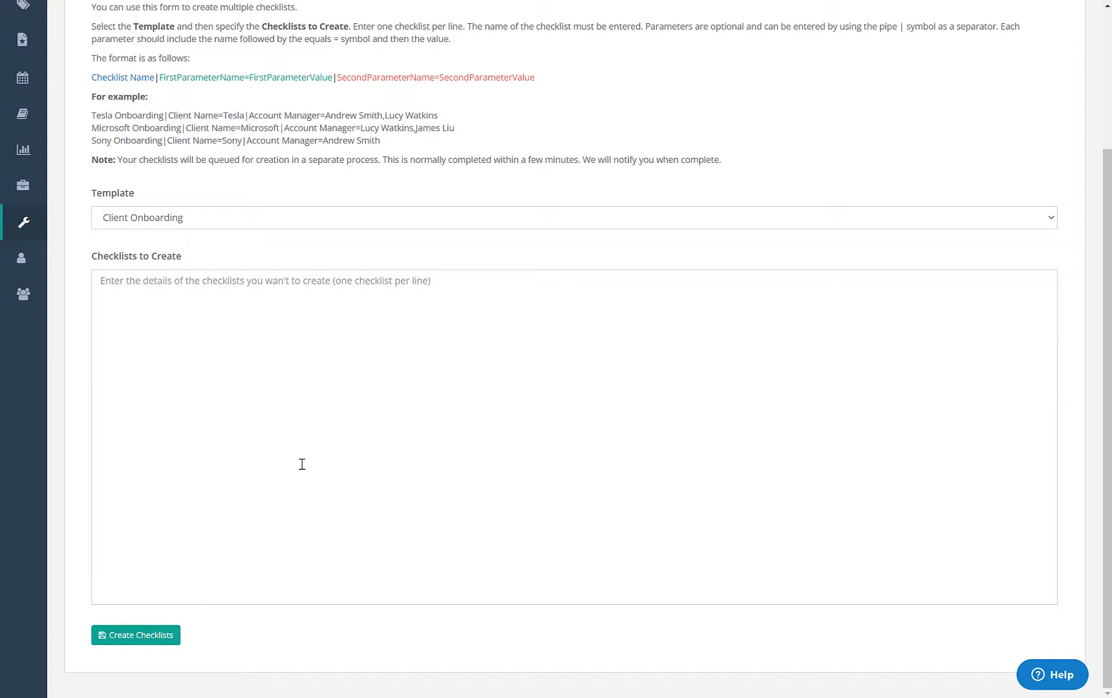
scroll(283, 481, up, 2)
scroll(273, 454, down, 2)
scroll(207, 459, up, 3)
scroll(191, 415, down, 1)
scroll(53, 449, up, 1)
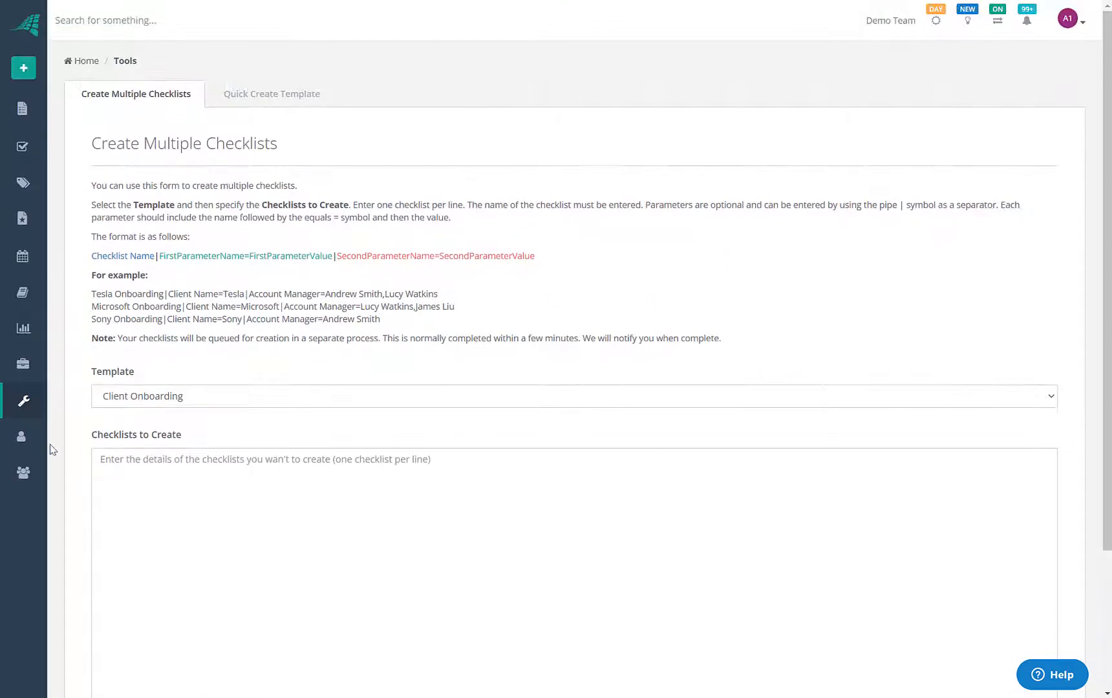
click(22, 437)
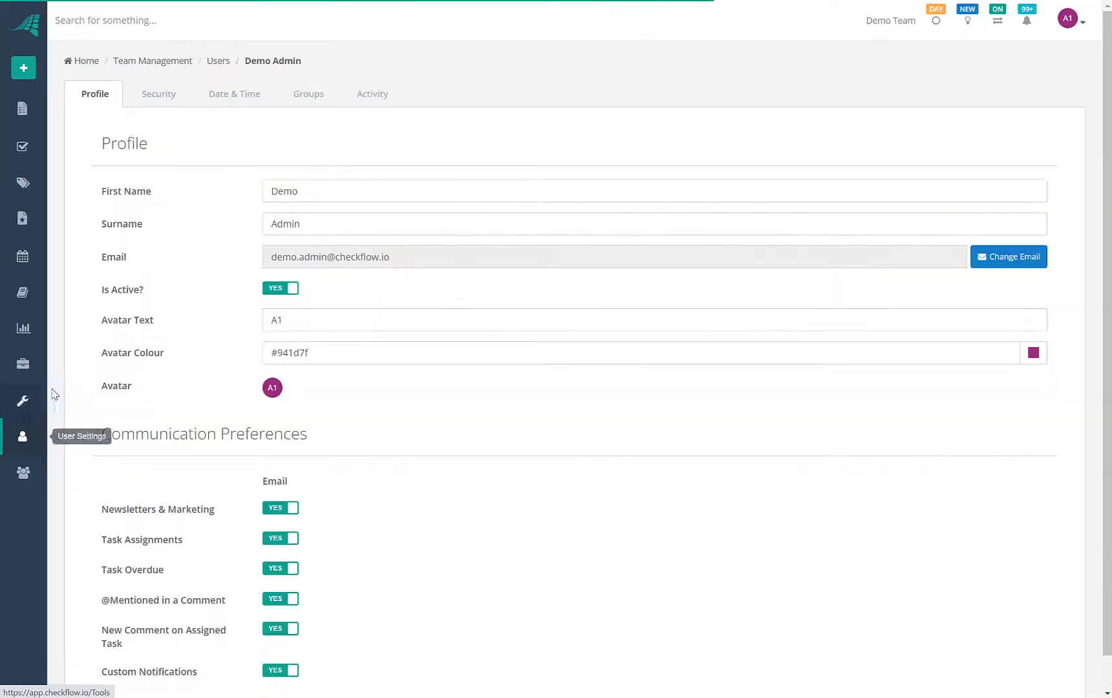
Look through the Security, Date & Time, Groups and Activity user settings, then go to Team Management
scroll(245, 408, down, 1)
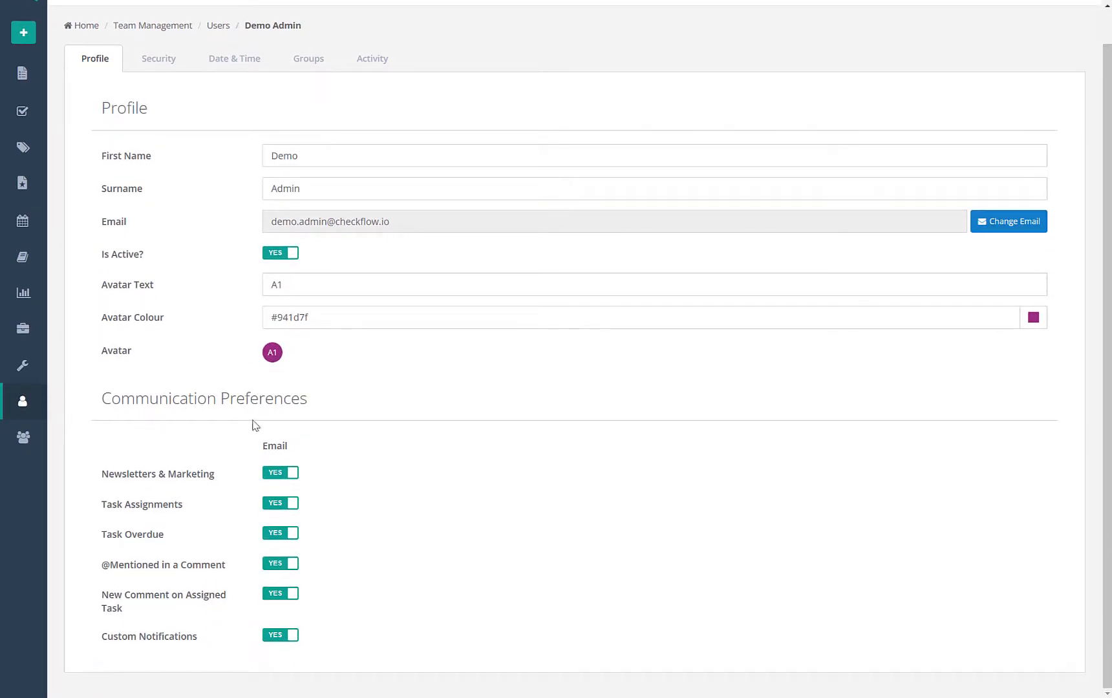
click(158, 60)
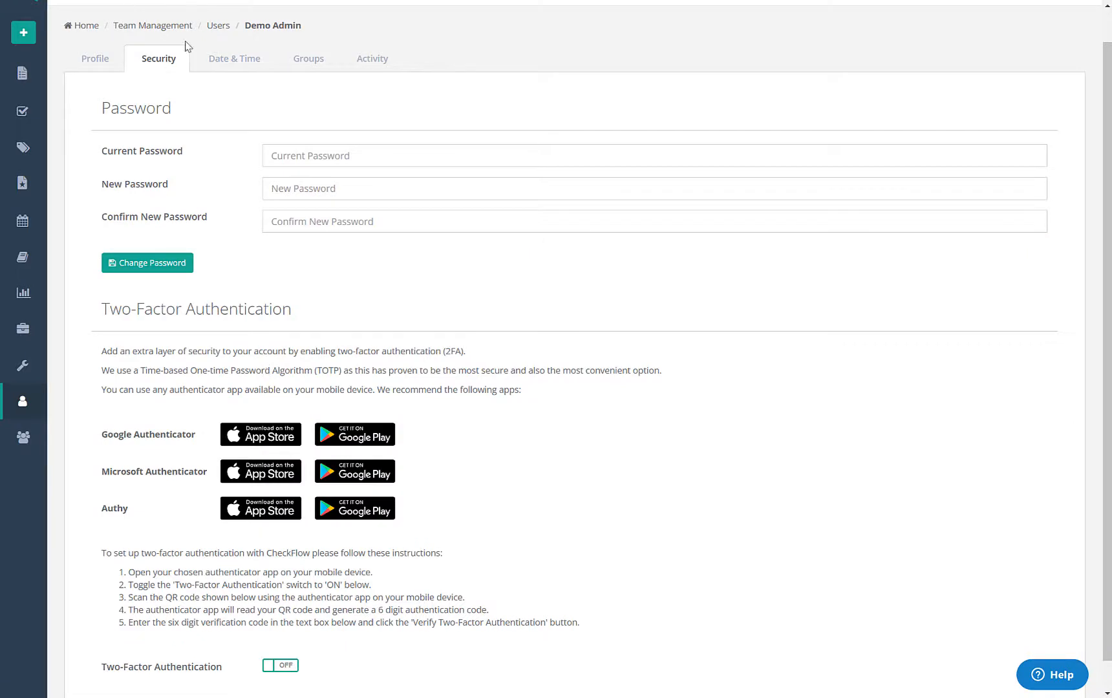
click(222, 58)
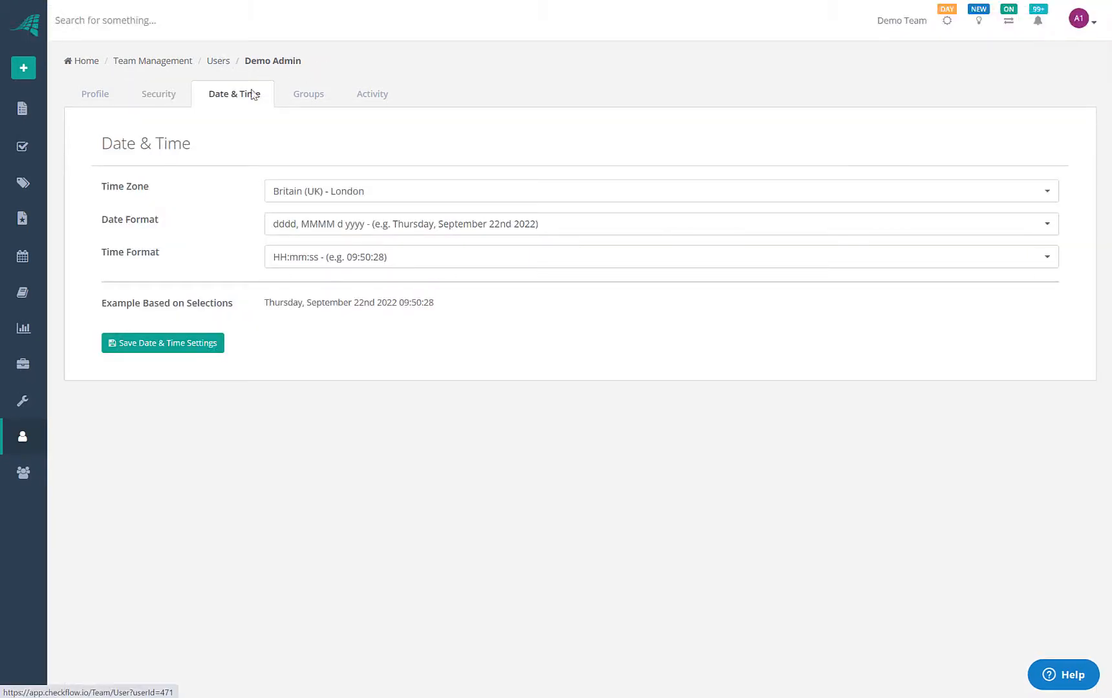
click(321, 97)
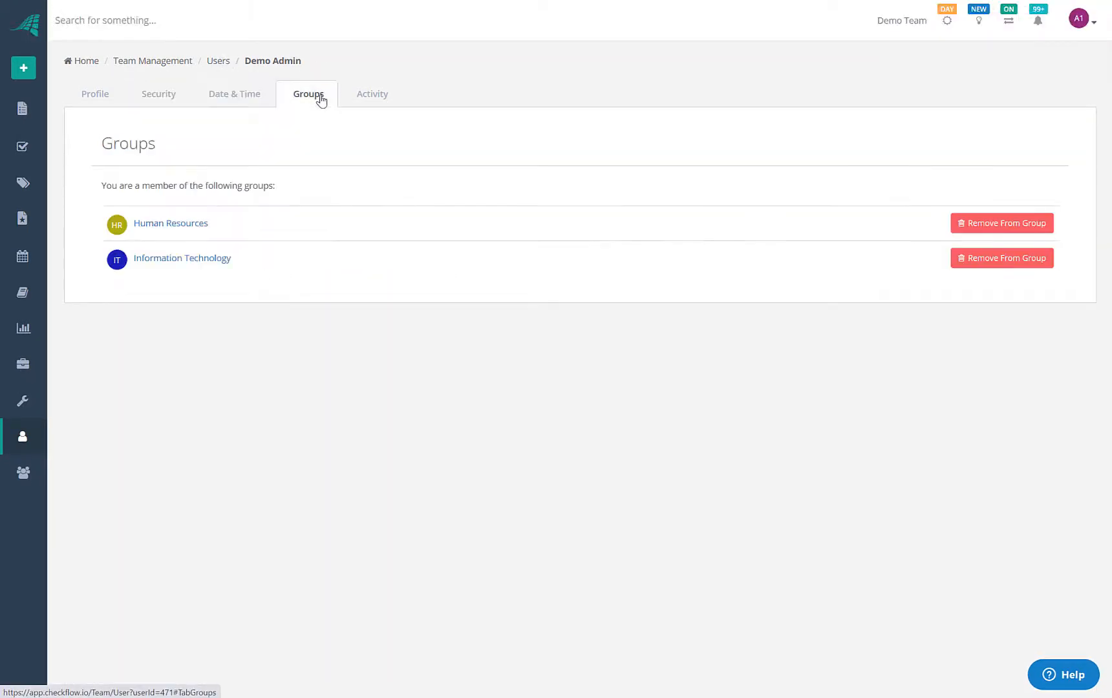
click(366, 104)
click(217, 104)
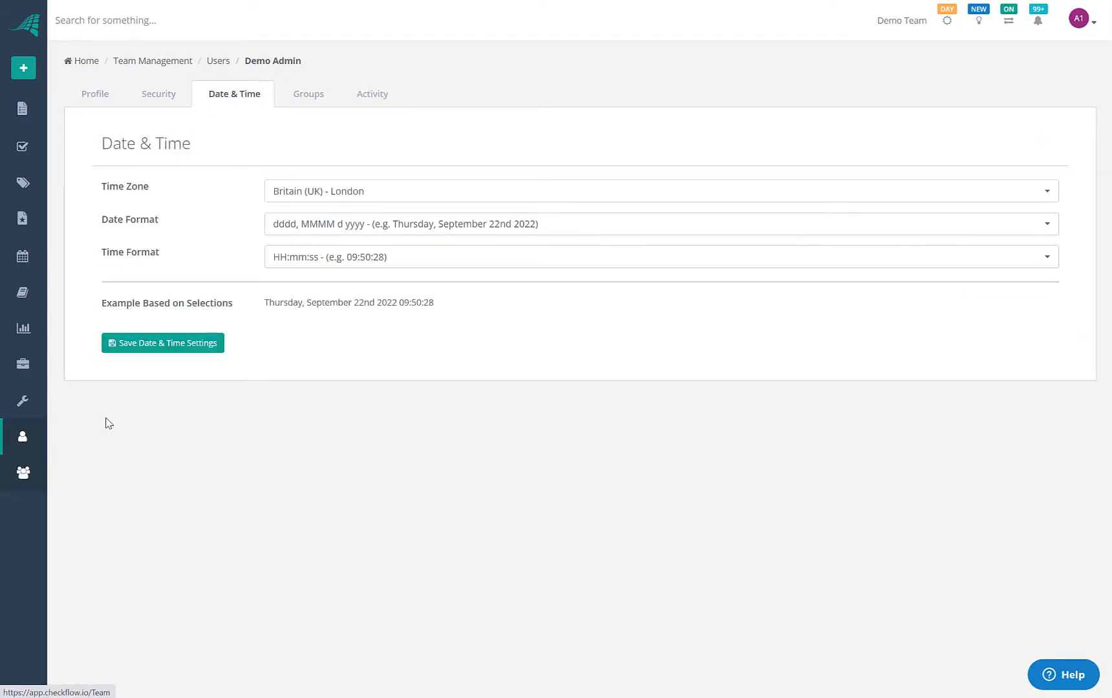
click(24, 471)
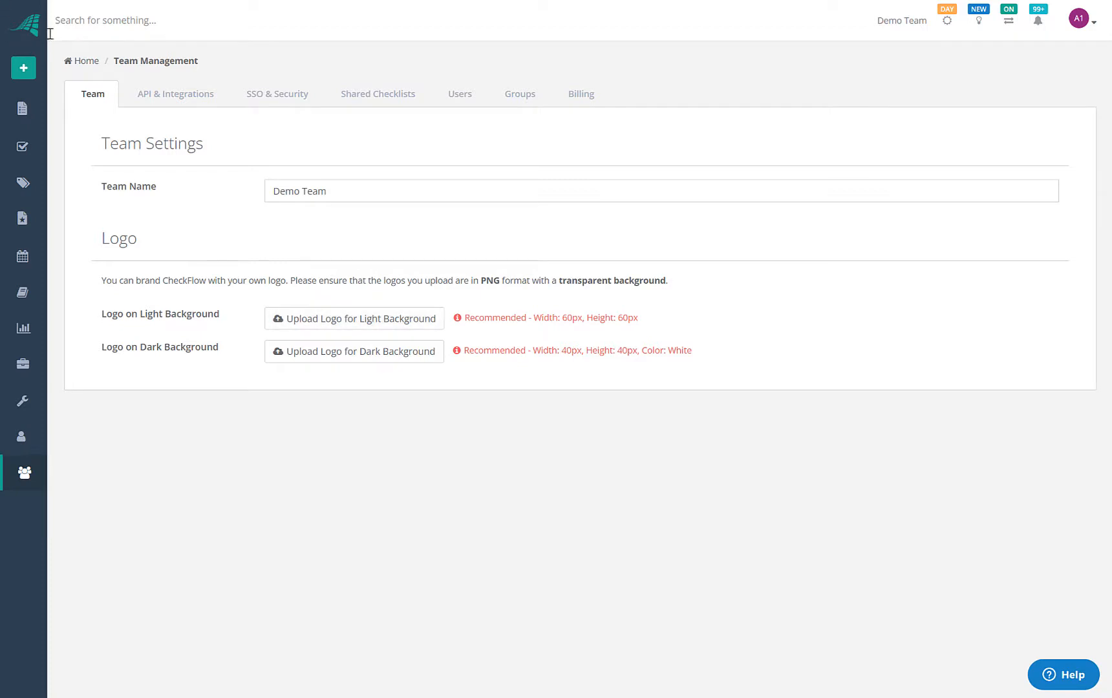
Review the API & Integrations and SSO & Security settings, ending on Shared Checklists subdomain and branding
click(177, 93)
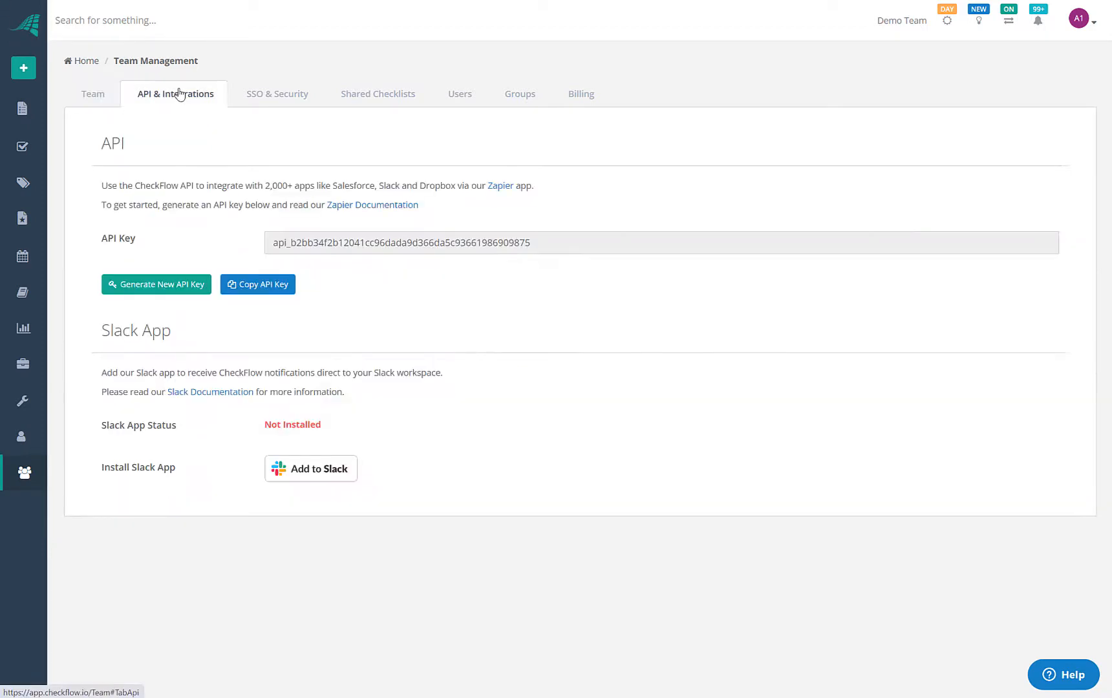
click(301, 96)
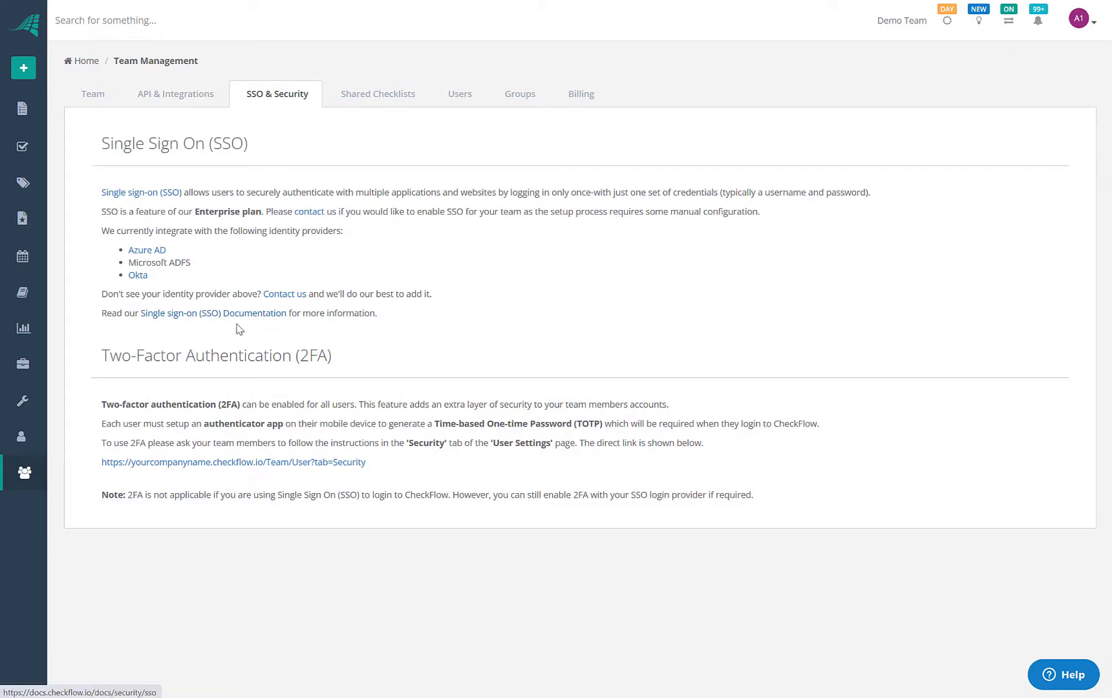
click(380, 101)
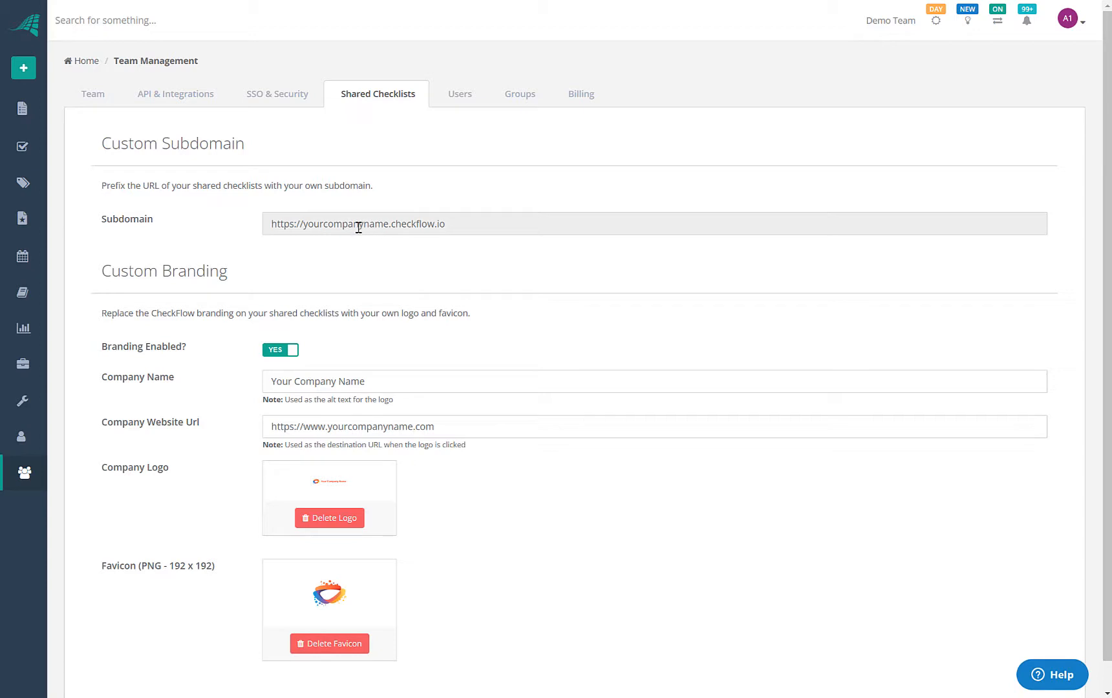
Select the placeholder company name in the subdomain field, then show the team's Users list
double_click(318, 223)
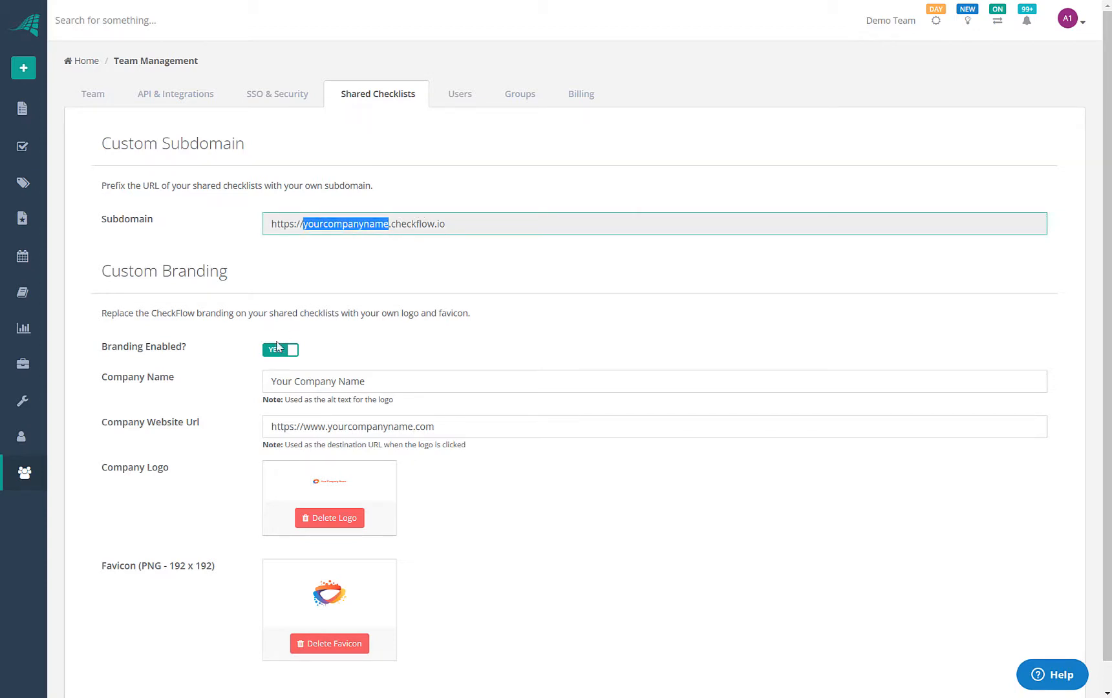
scroll(295, 400, down, 1)
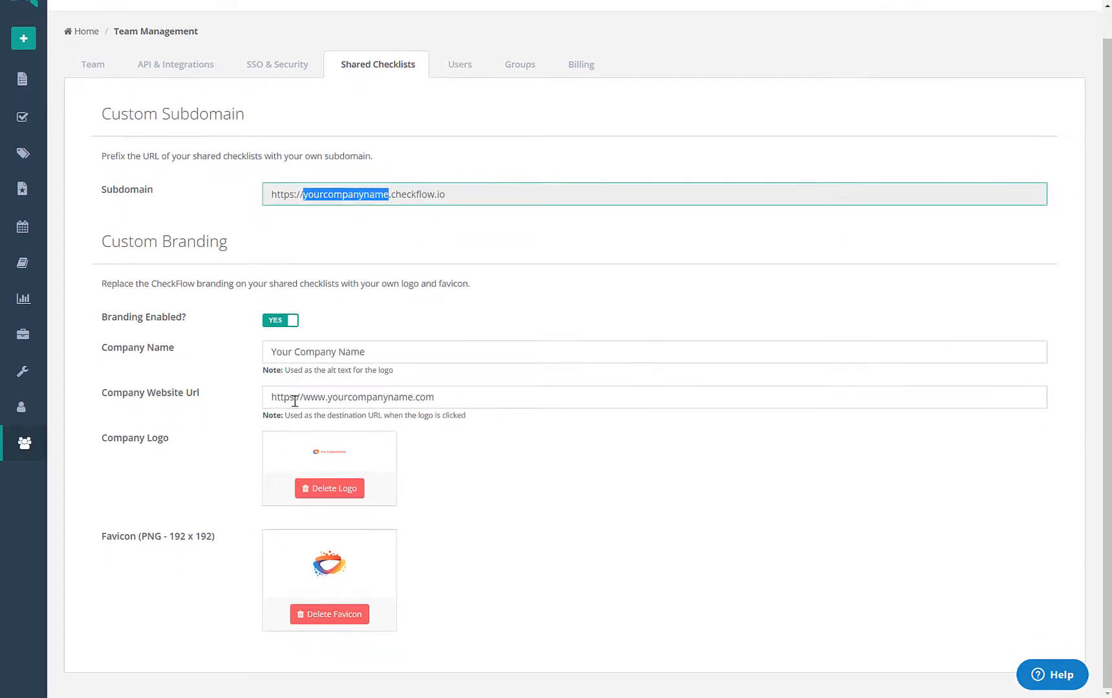
scroll(391, 313, up, 1)
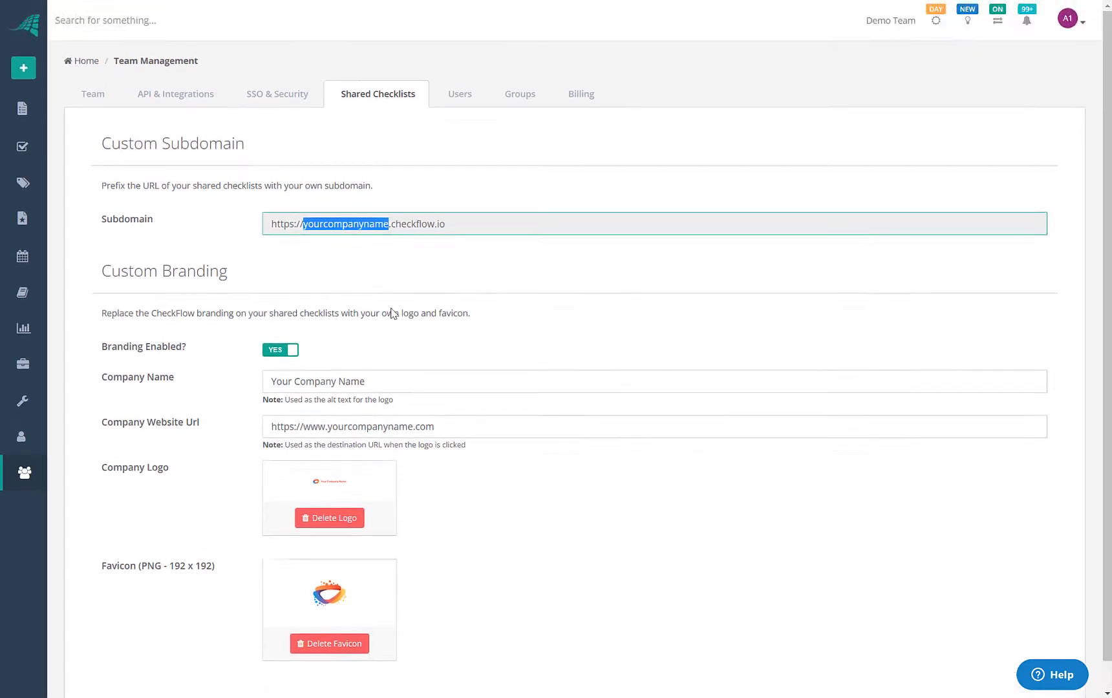
click(457, 103)
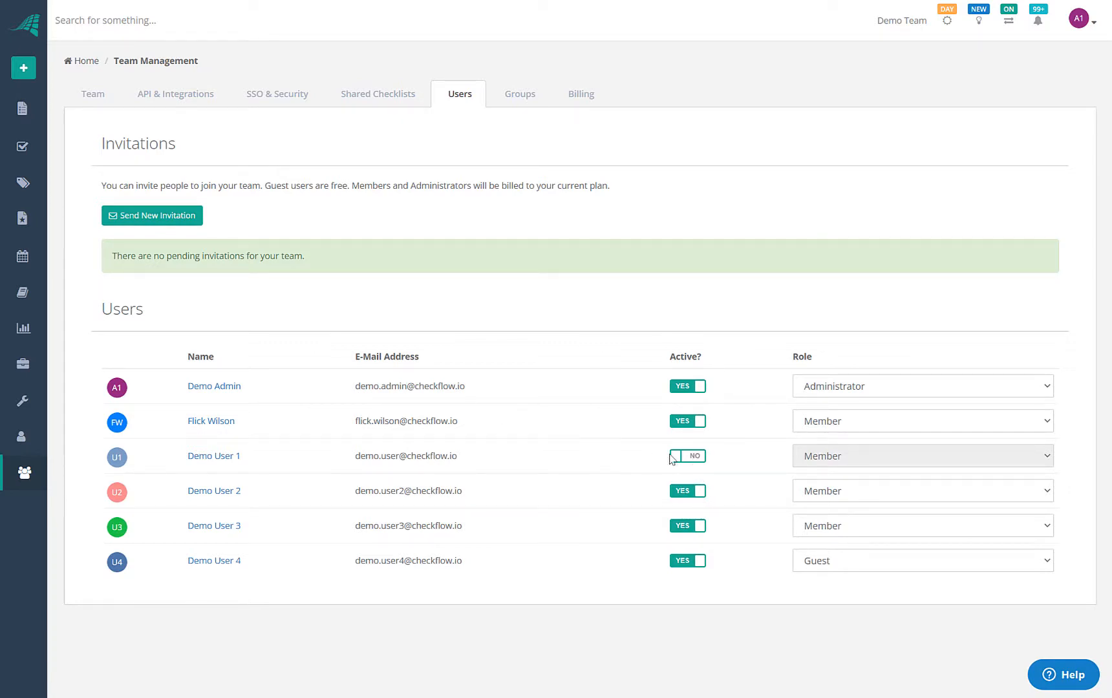
Toggle the inactive third user active and back, and keep Guest as the last user's role
click(692, 458)
click(691, 459)
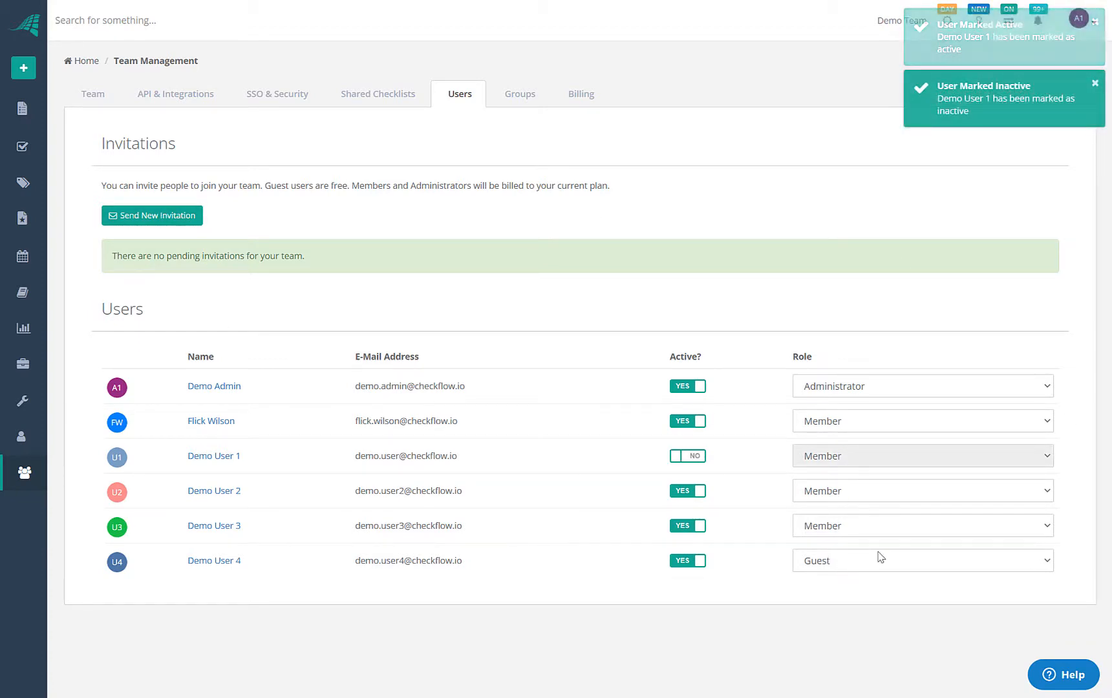
click(834, 564)
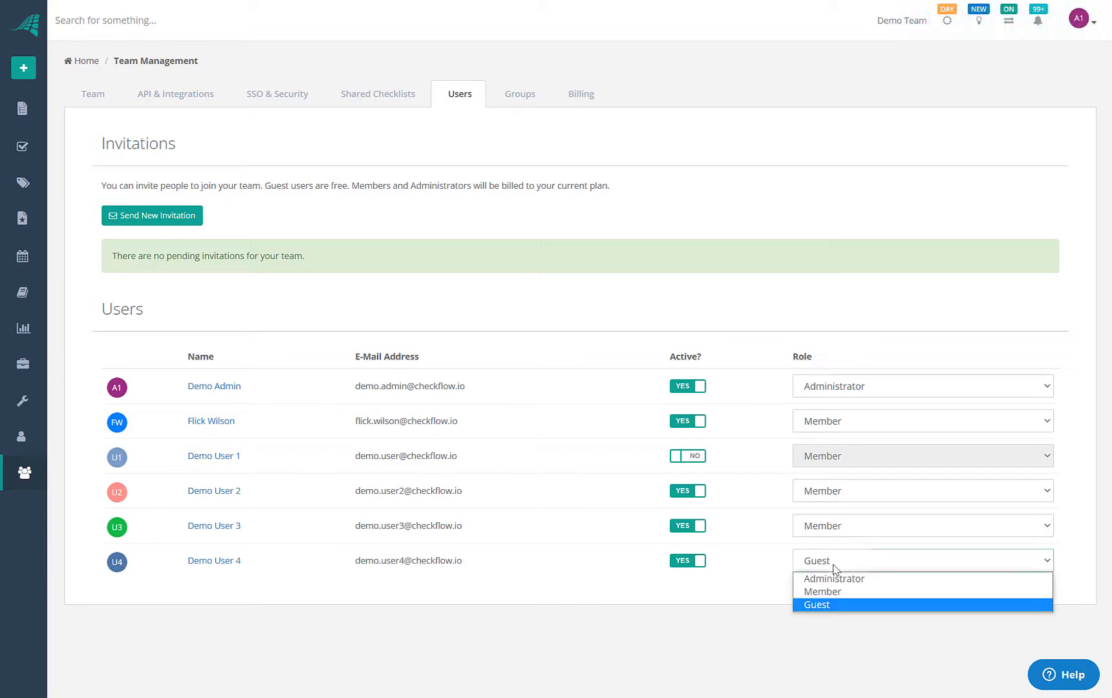
click(754, 585)
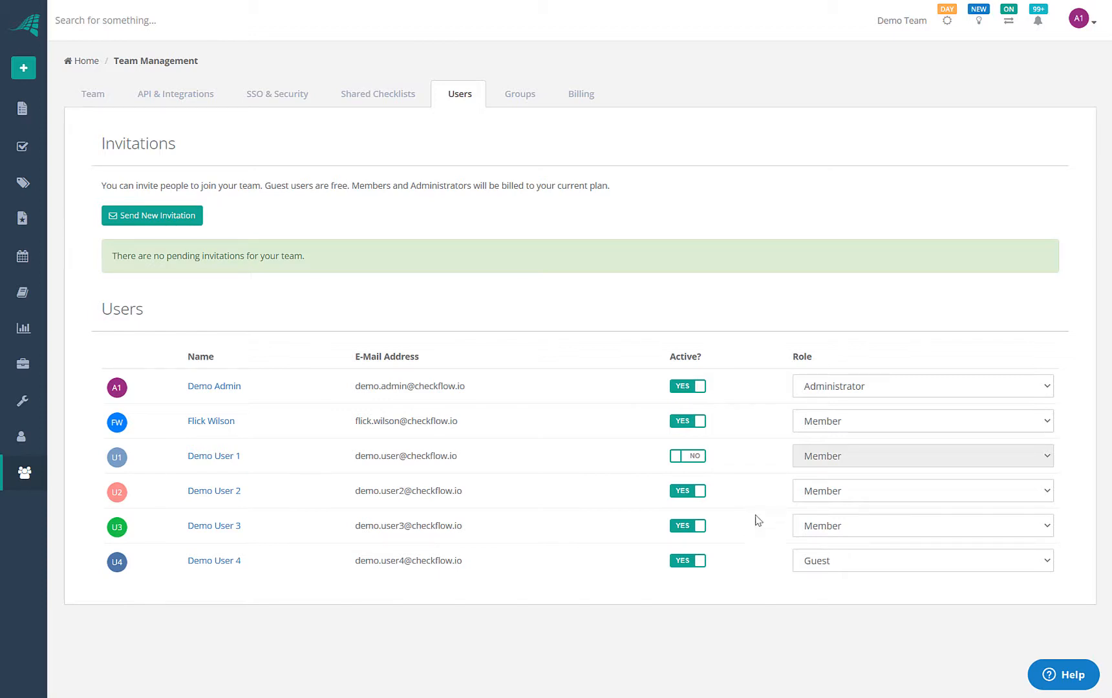
Glance at the team's Groups and team name settings, then return to the checklists overview
click(520, 97)
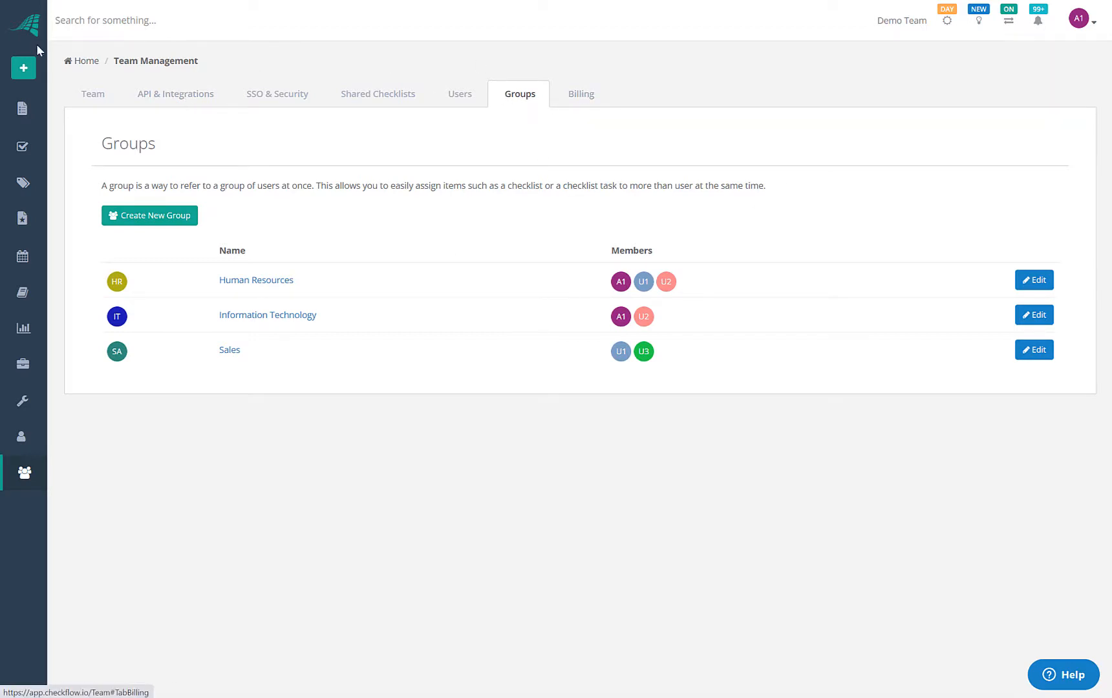
click(93, 97)
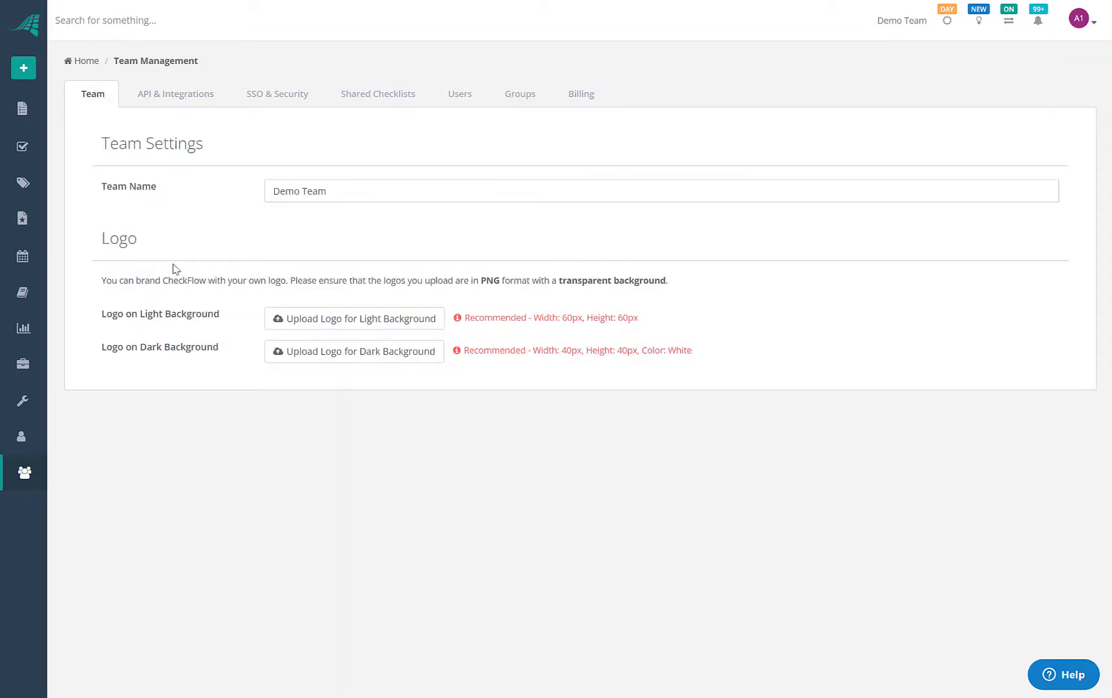
click(22, 108)
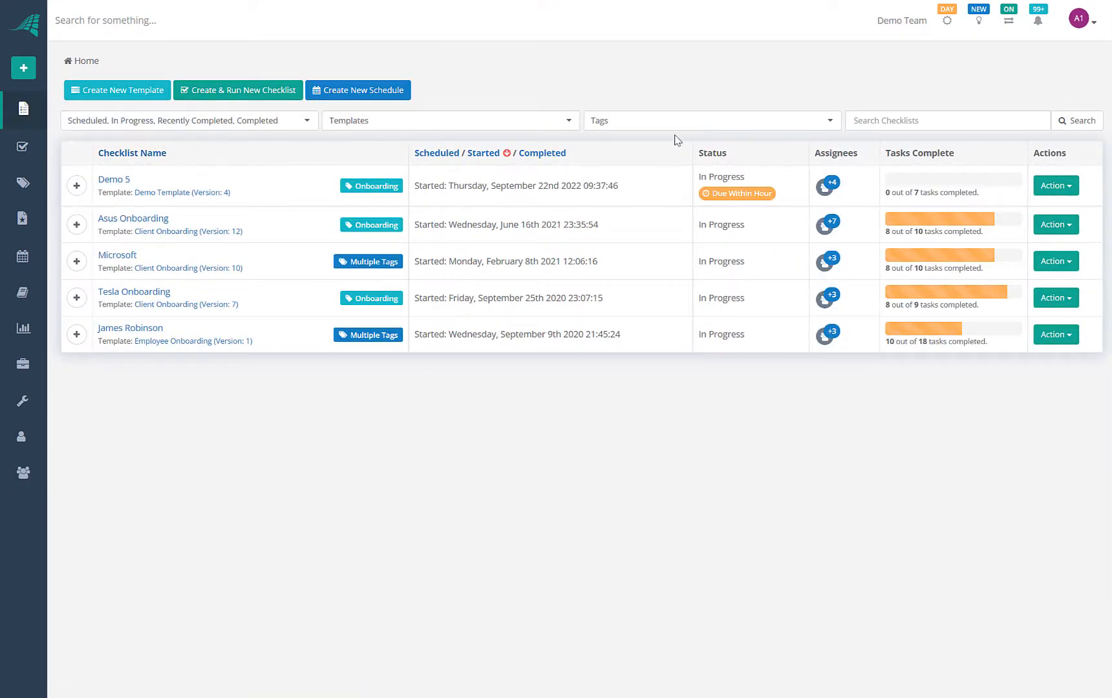
Filter the checklists to include every tag and open 'Created from run link'
click(674, 123)
click(653, 144)
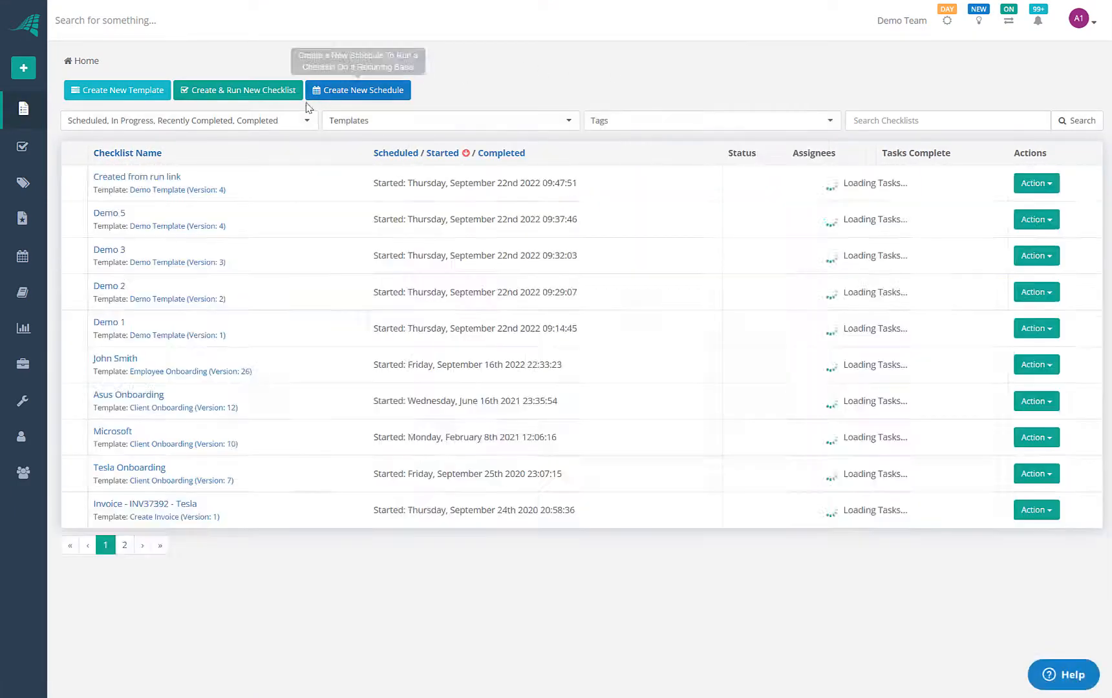
click(148, 181)
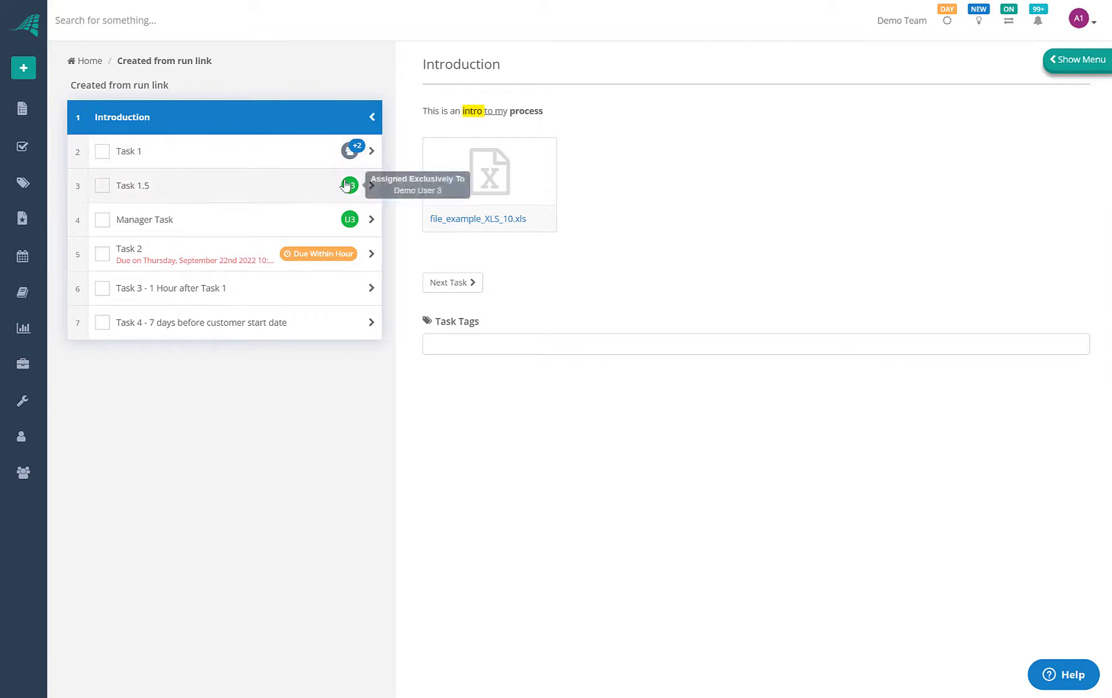
Turn on public sharing for the checklist, copy its shared URL, and start a new browser tab
click(1062, 62)
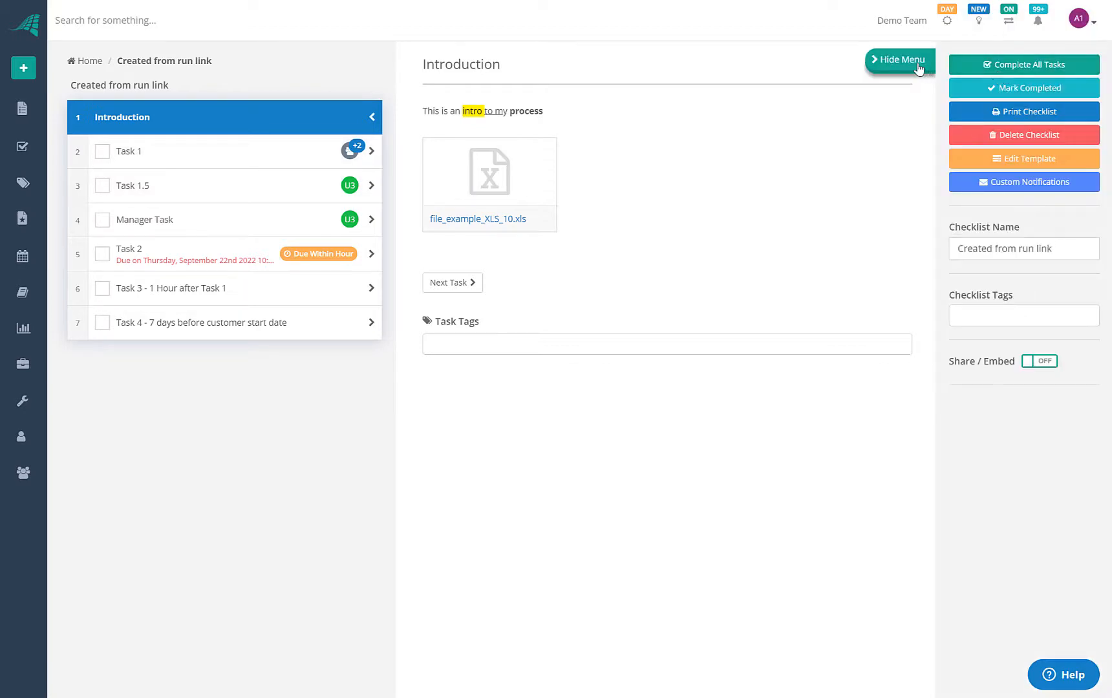
click(1040, 362)
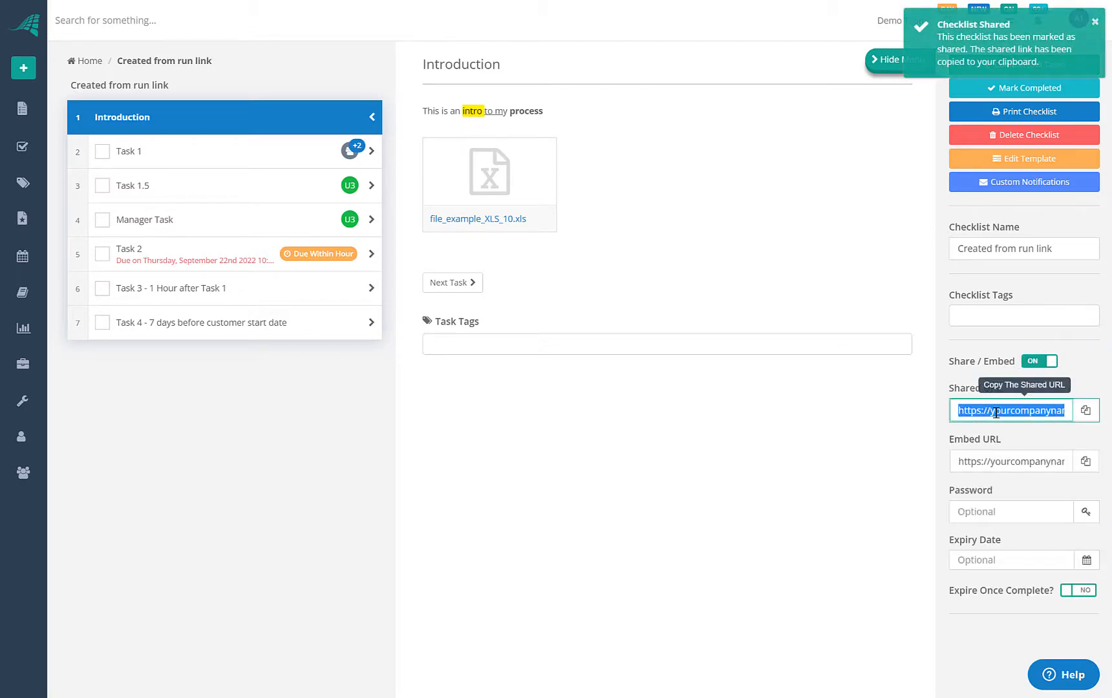
click(1085, 411)
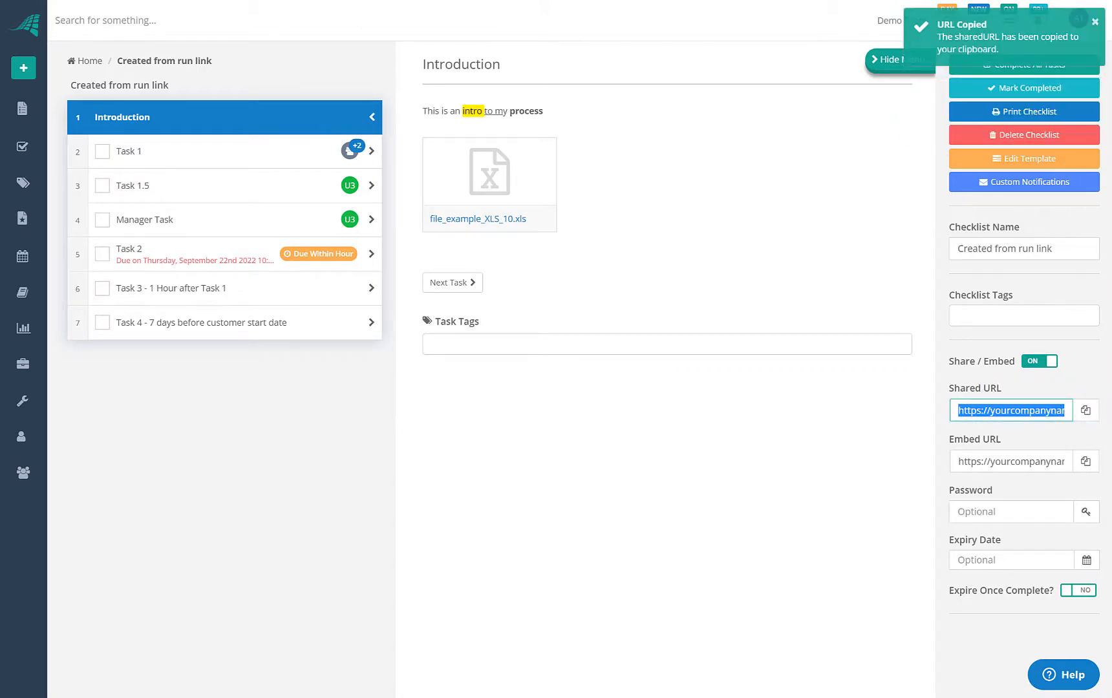
key(ctrl+t)
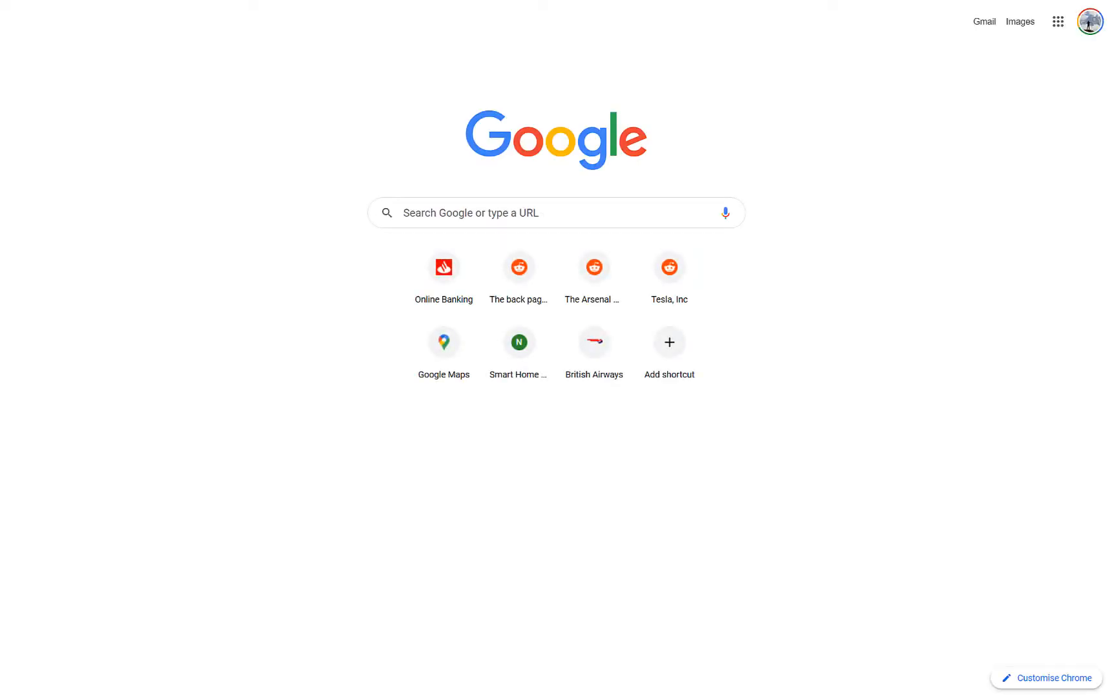
Paste the copied shared checklist link into the new tab and load it
key(ctrl+v)
key(Return)
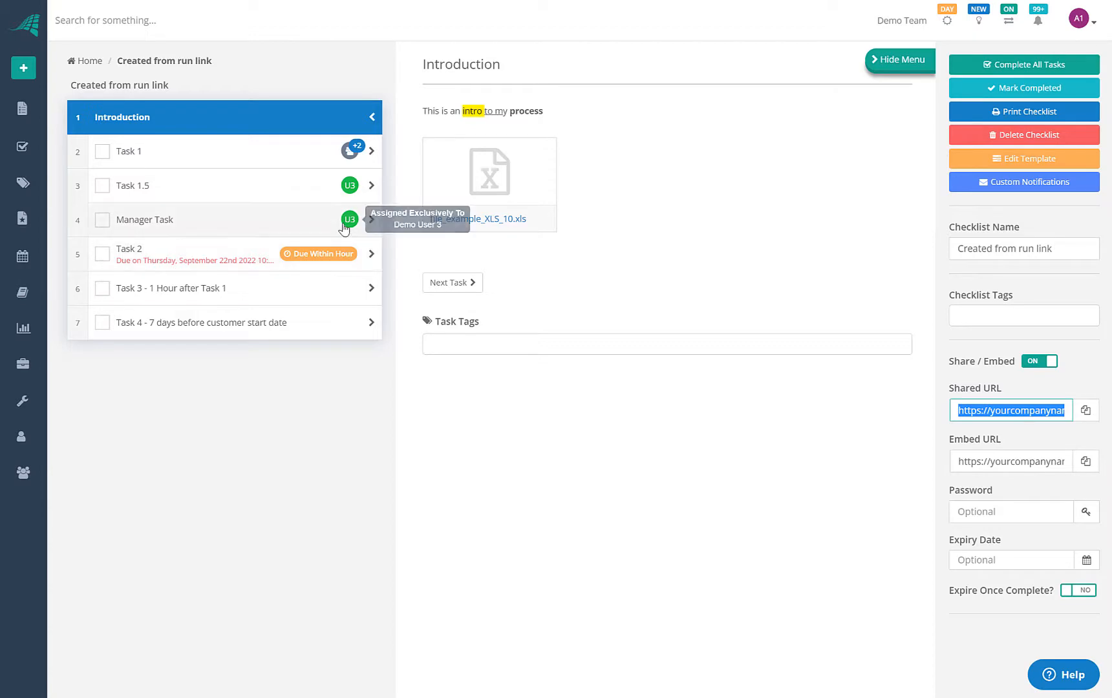
View the company-branded public page of 'Created from run link' listing Introduction through Task 4
mouse_move(351, 155)
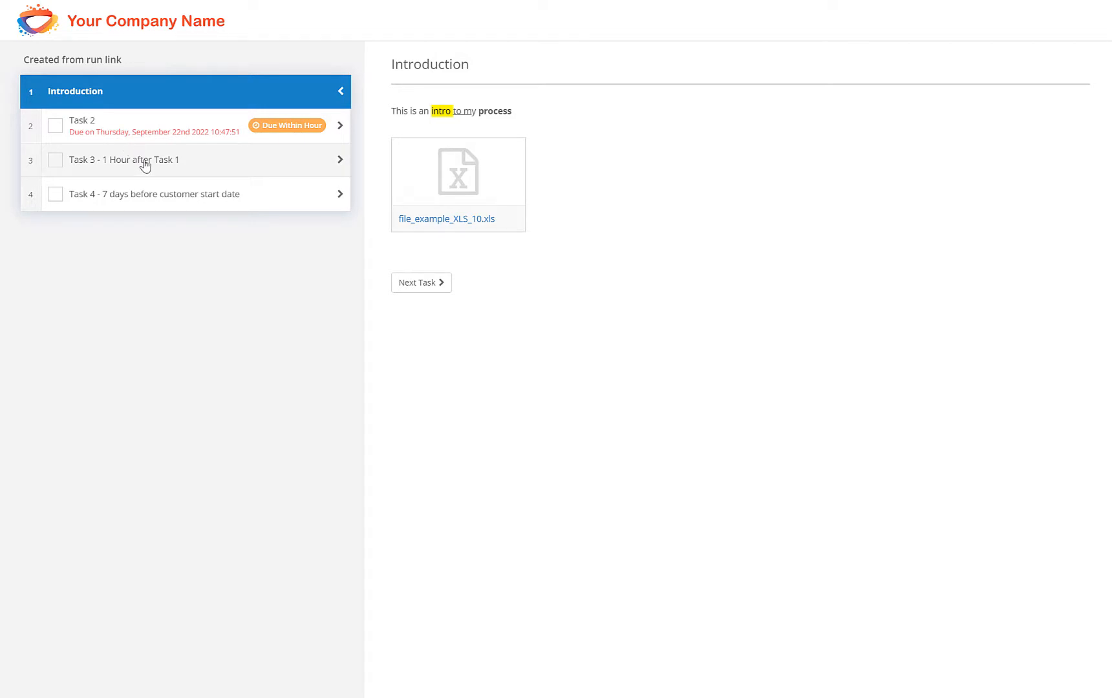
Open Task 2 on the shared checklist and set its Customer Type to Small Business
click(90, 127)
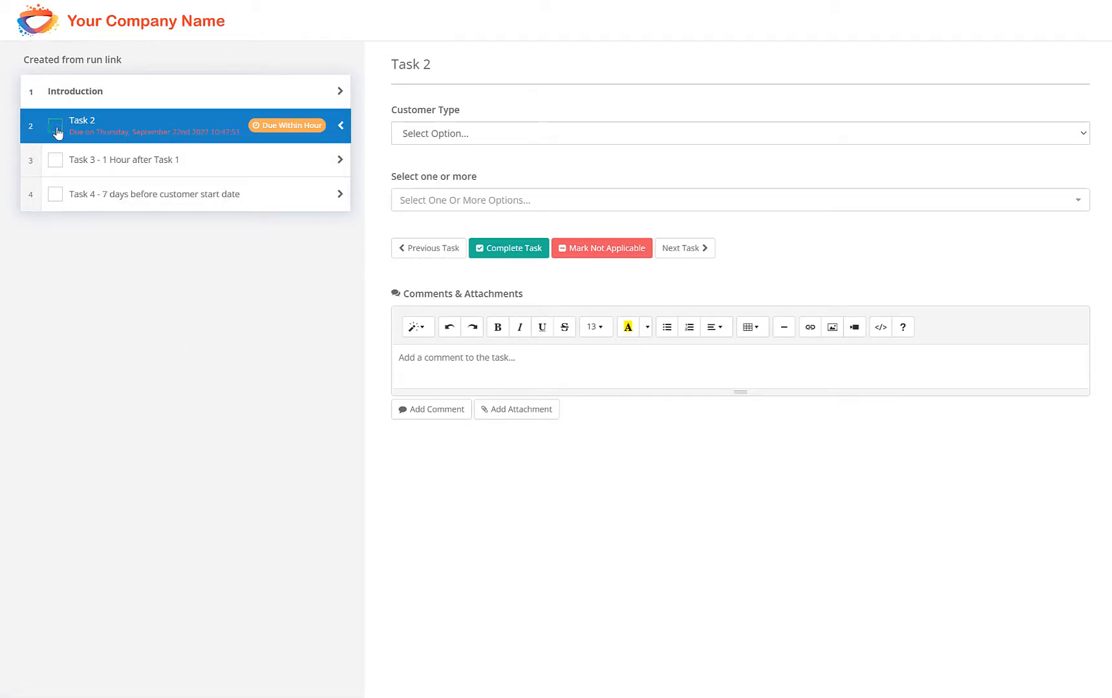
click(461, 135)
click(417, 148)
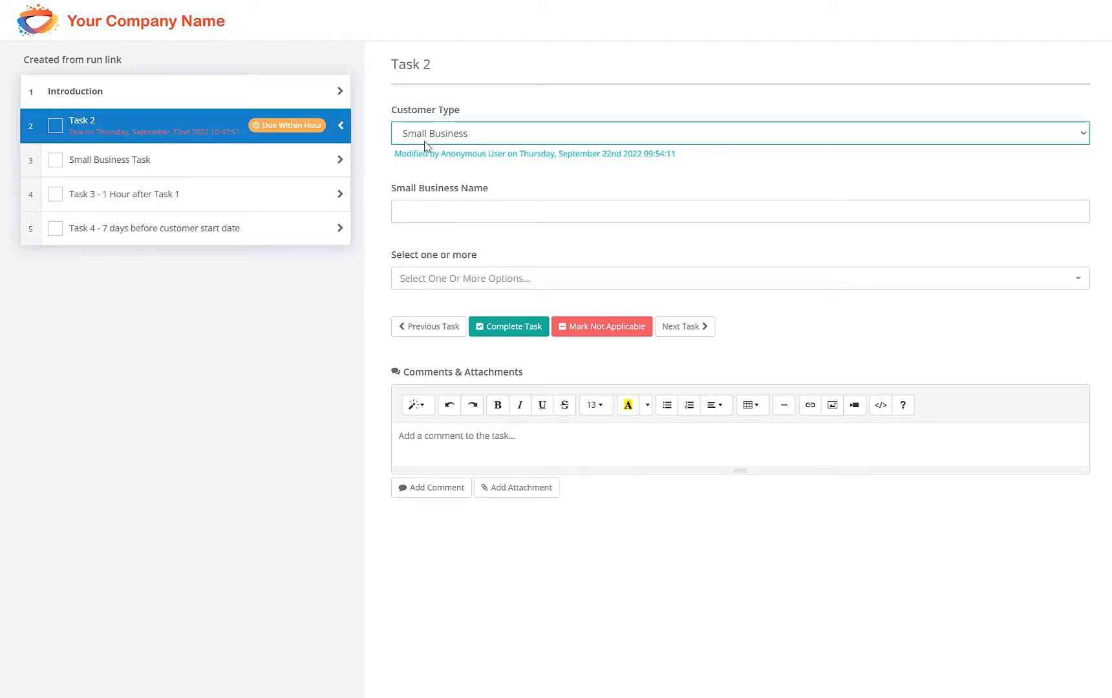
Type an @ mention into Task 2's comment box, then delete it
click(459, 442)
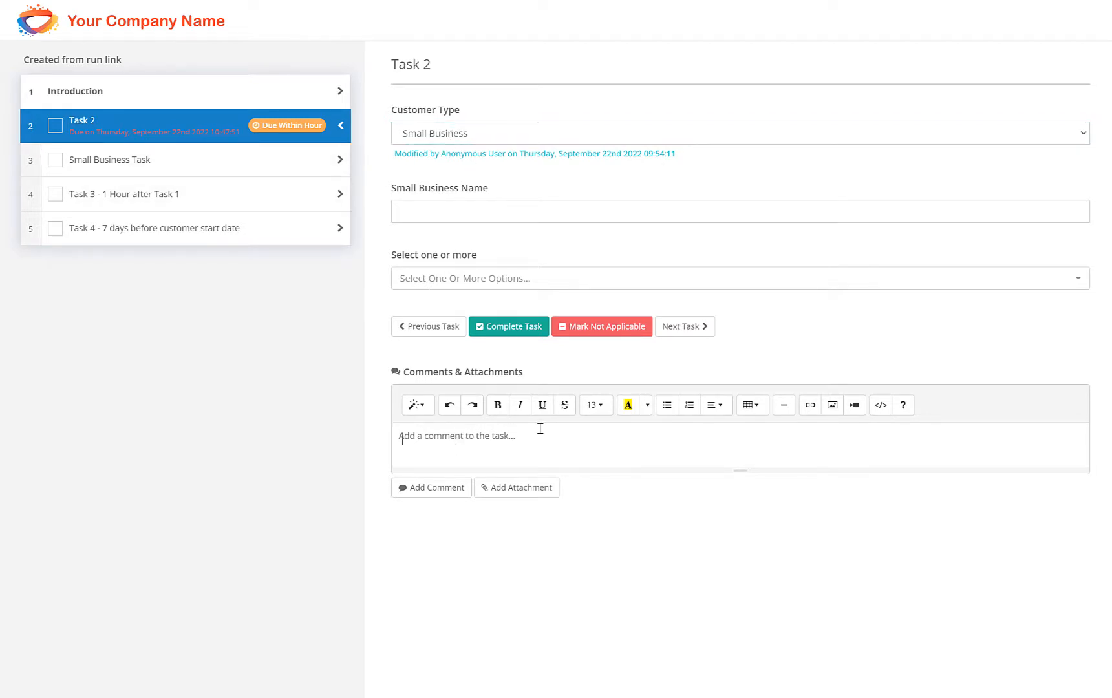
text(@)
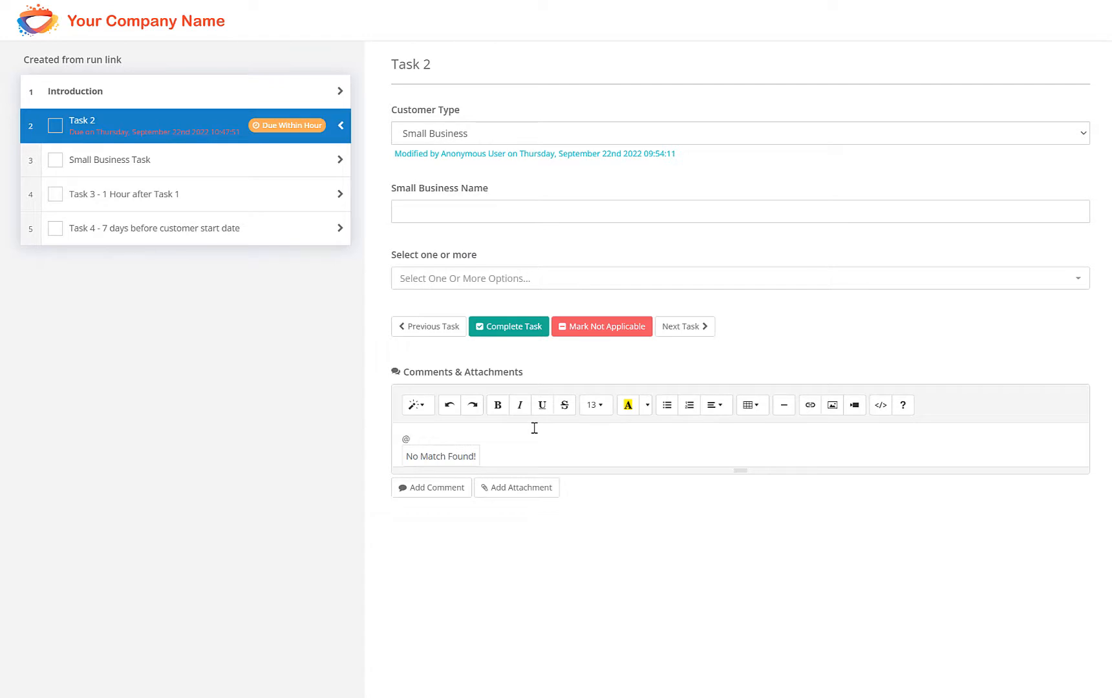
key(BackSpace)
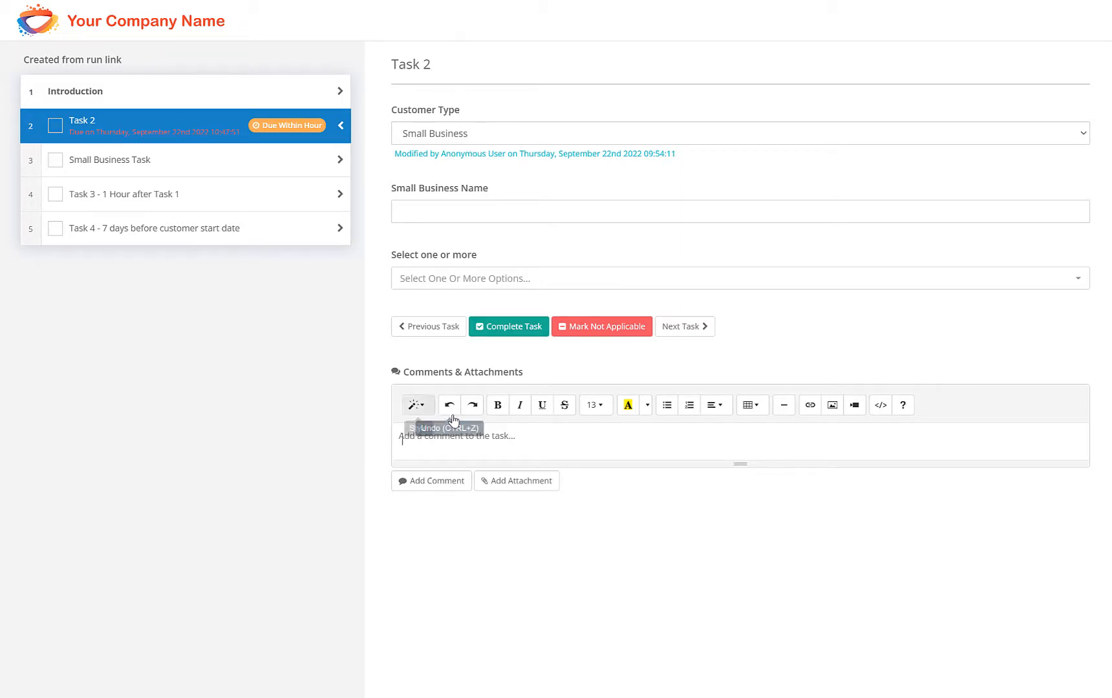
Tick Task 2 on the shared page, then confirm in the app it shows completed by Anonymous User
click(449, 214)
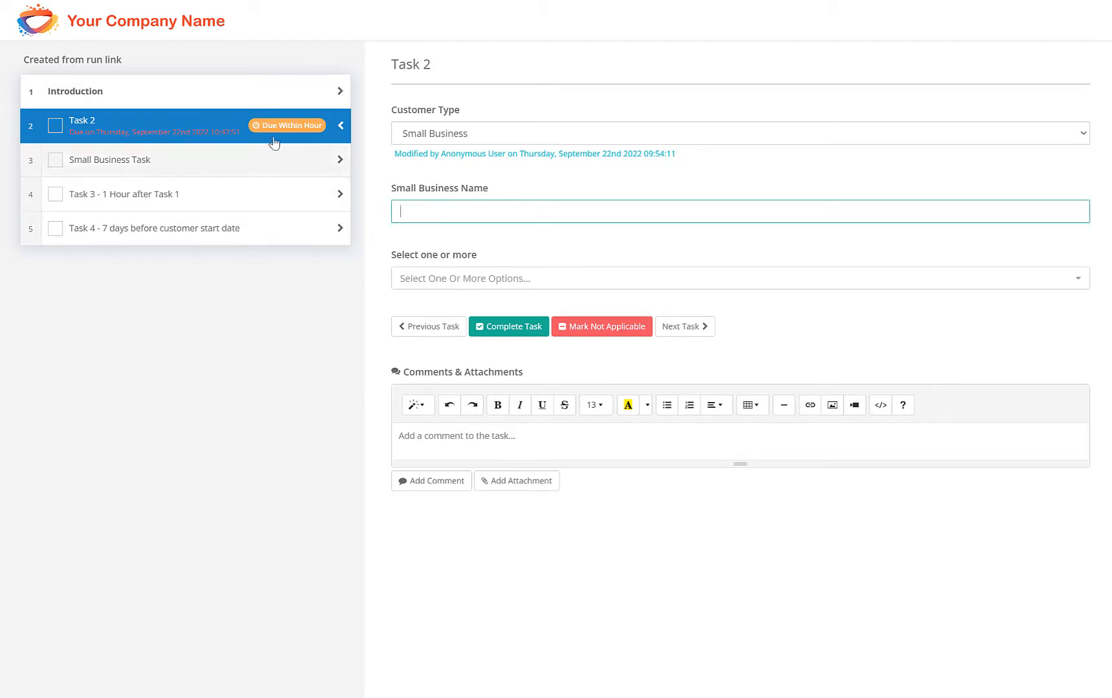
click(56, 125)
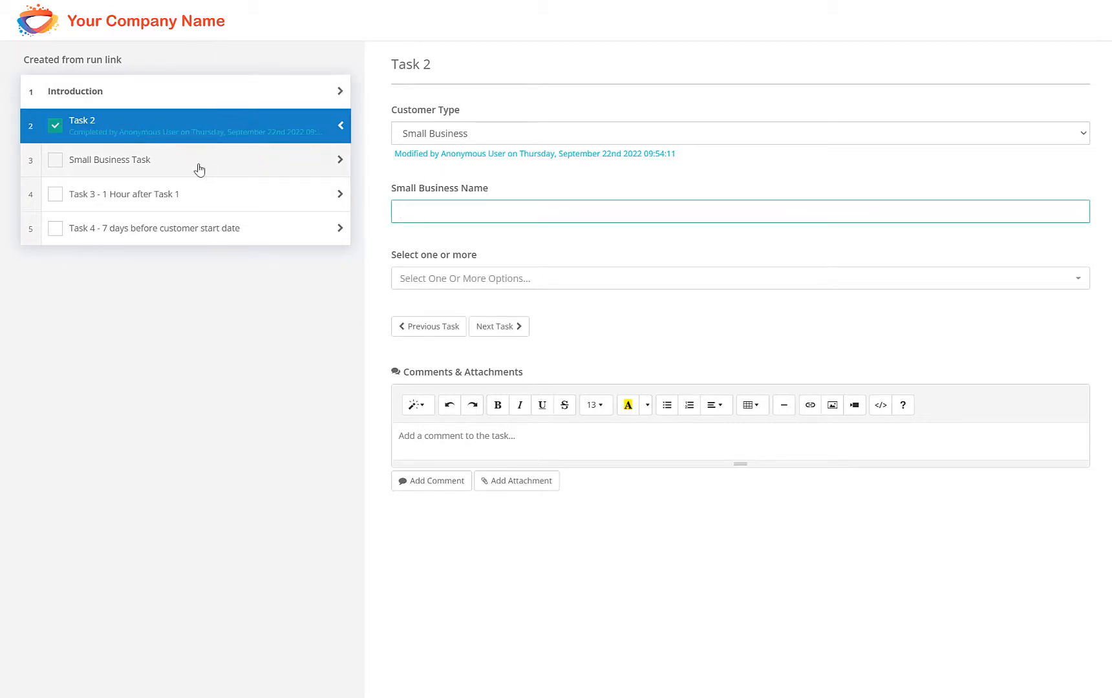
click(198, 167)
click(186, 135)
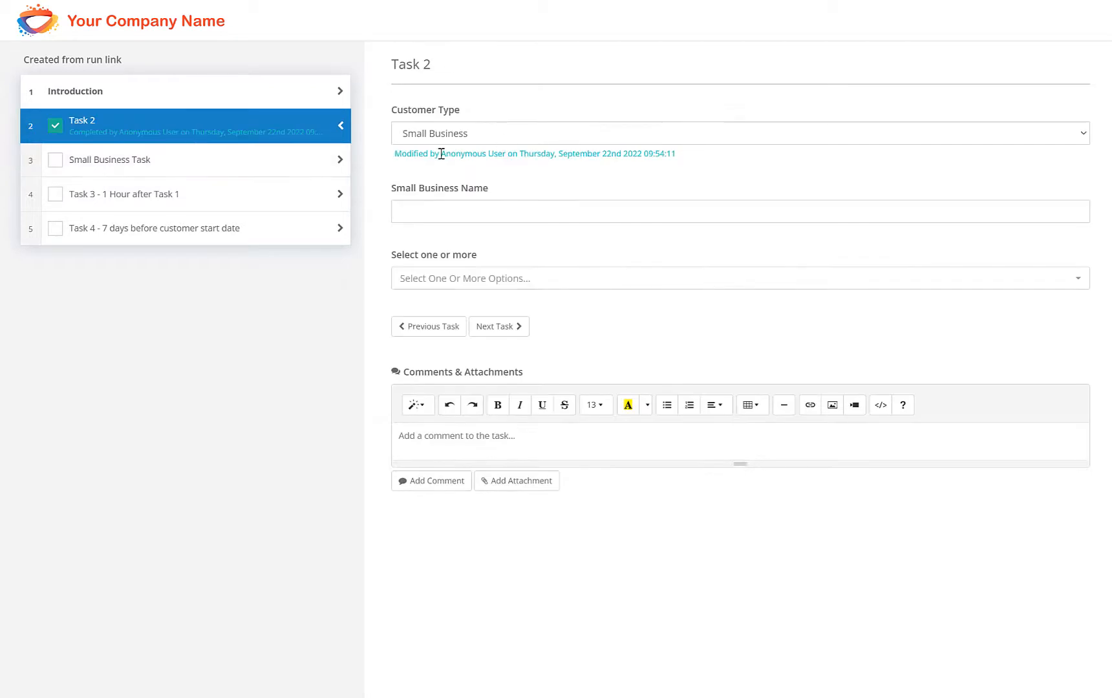
drag(442, 153, 508, 149)
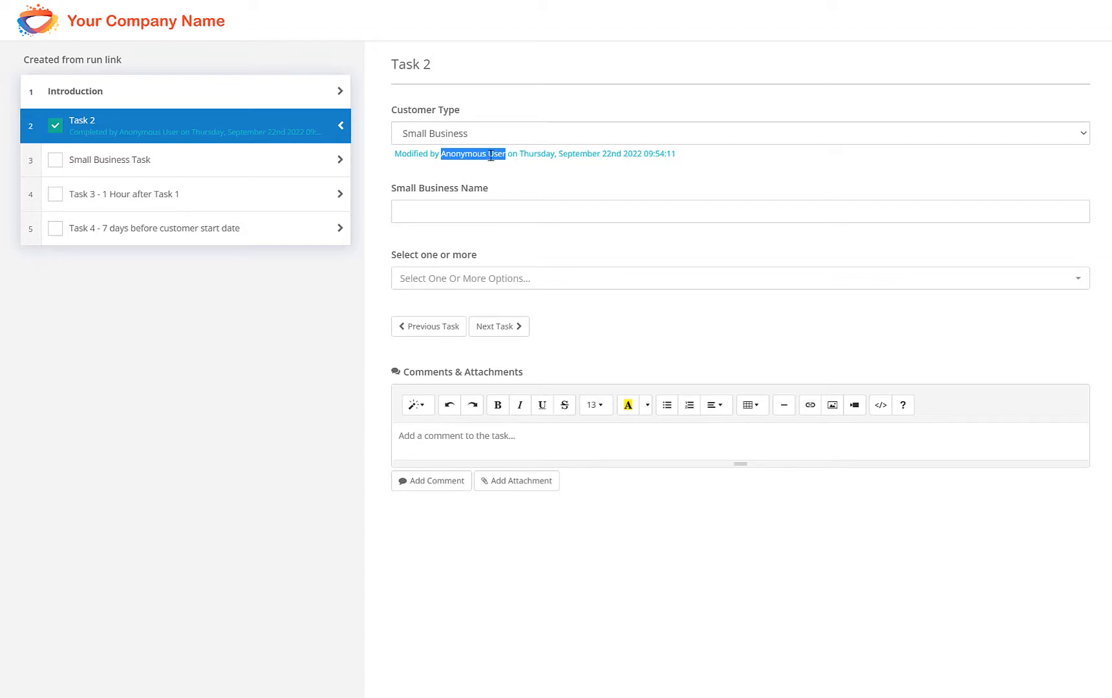
click(243, 166)
click(230, 192)
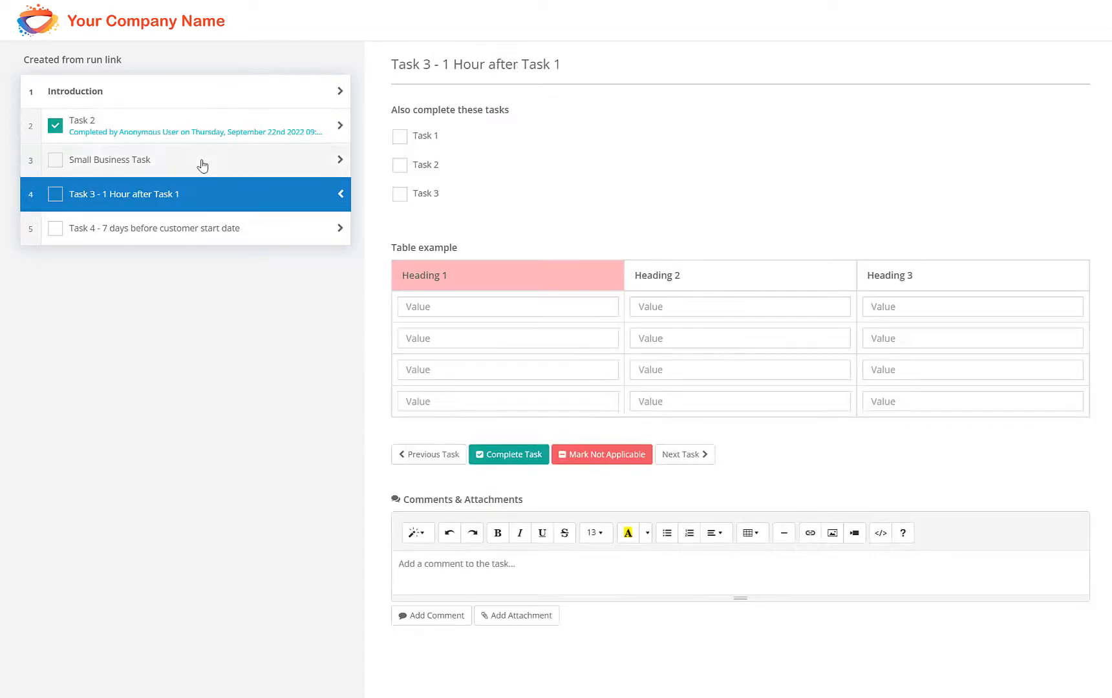
click(205, 165)
click(226, 130)
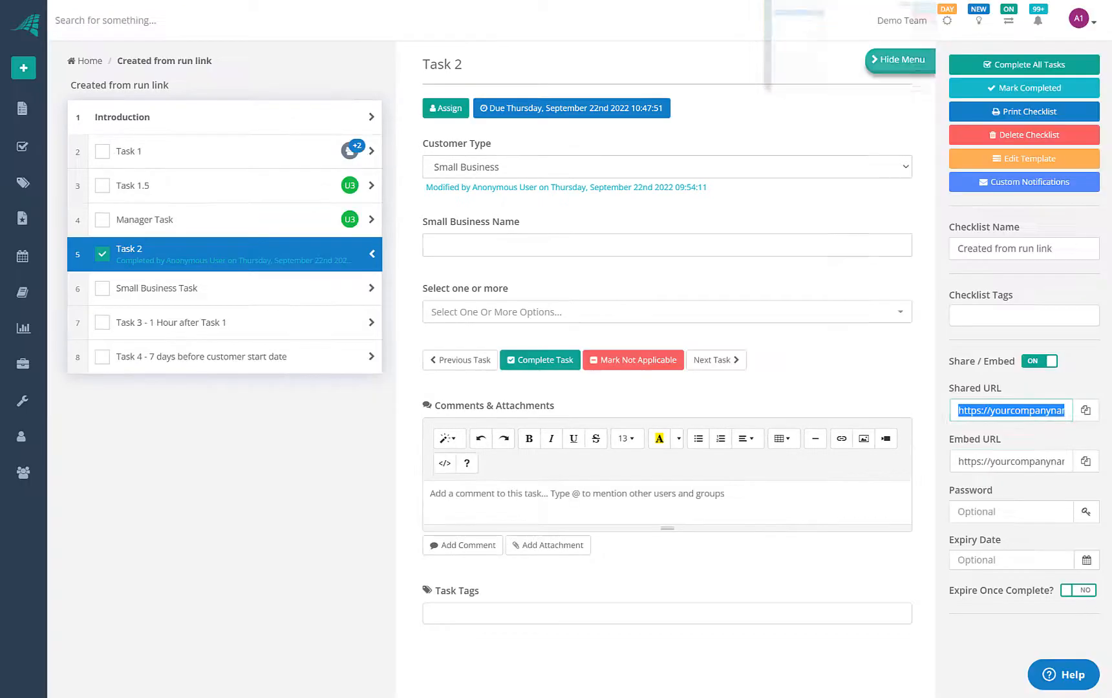
Generate a random password for the shared checklist link and select it for copying
click(1000, 509)
click(1086, 511)
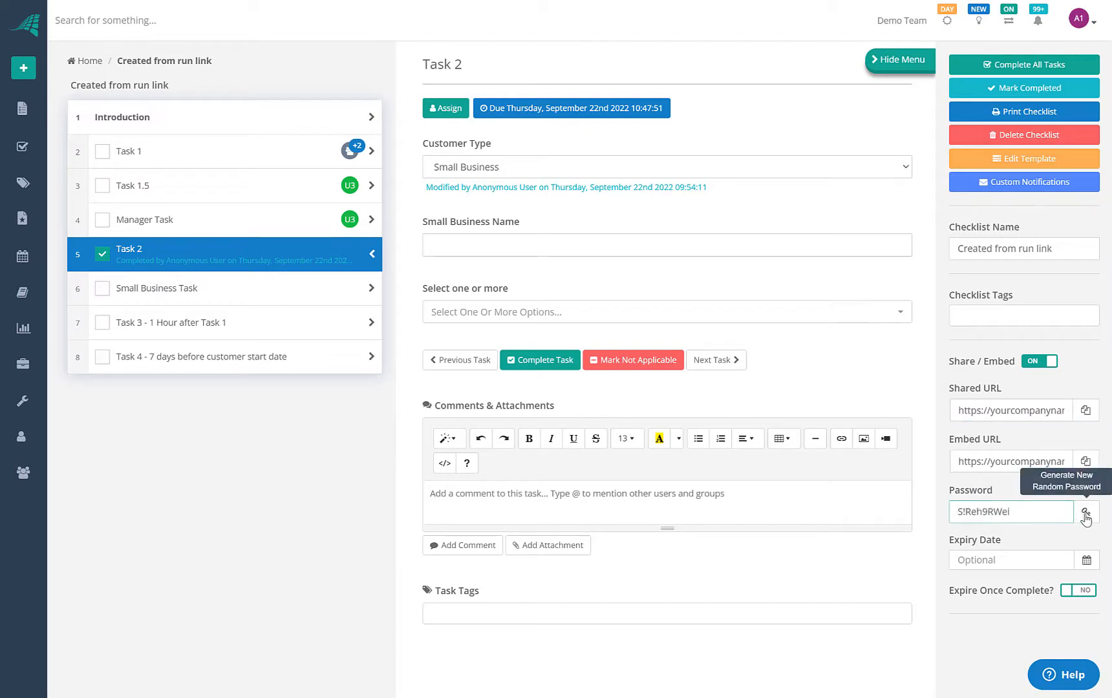
drag(1017, 510, 959, 509)
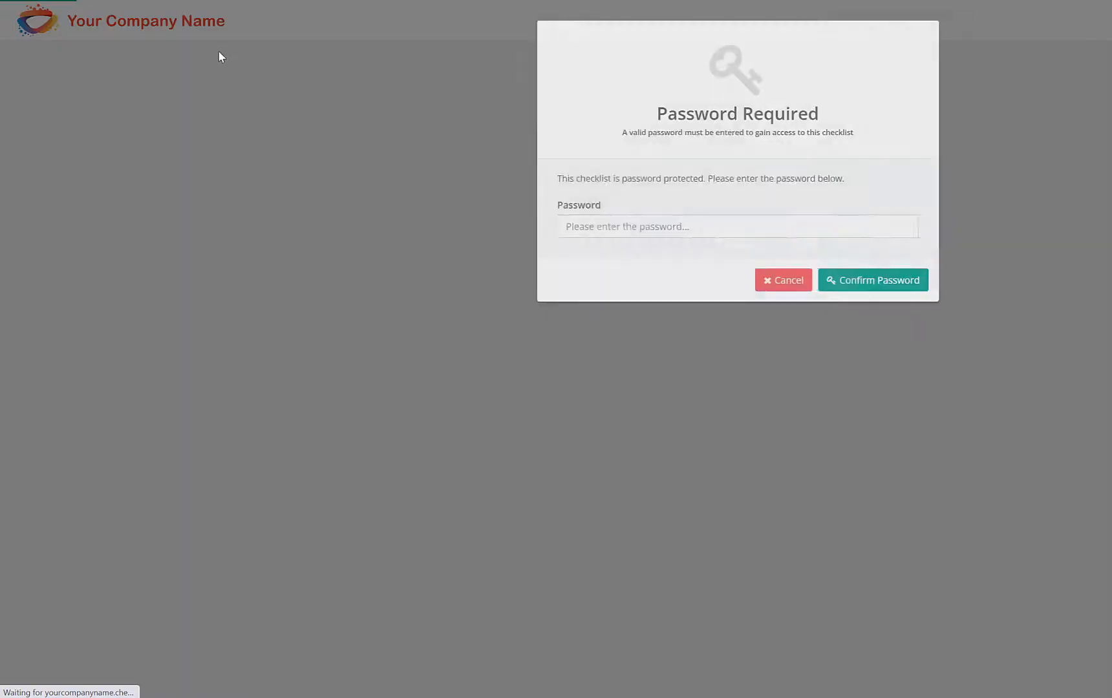
Paste the password on the shared page to unlock the checklist
click(488, 225)
key(ctrl+v)
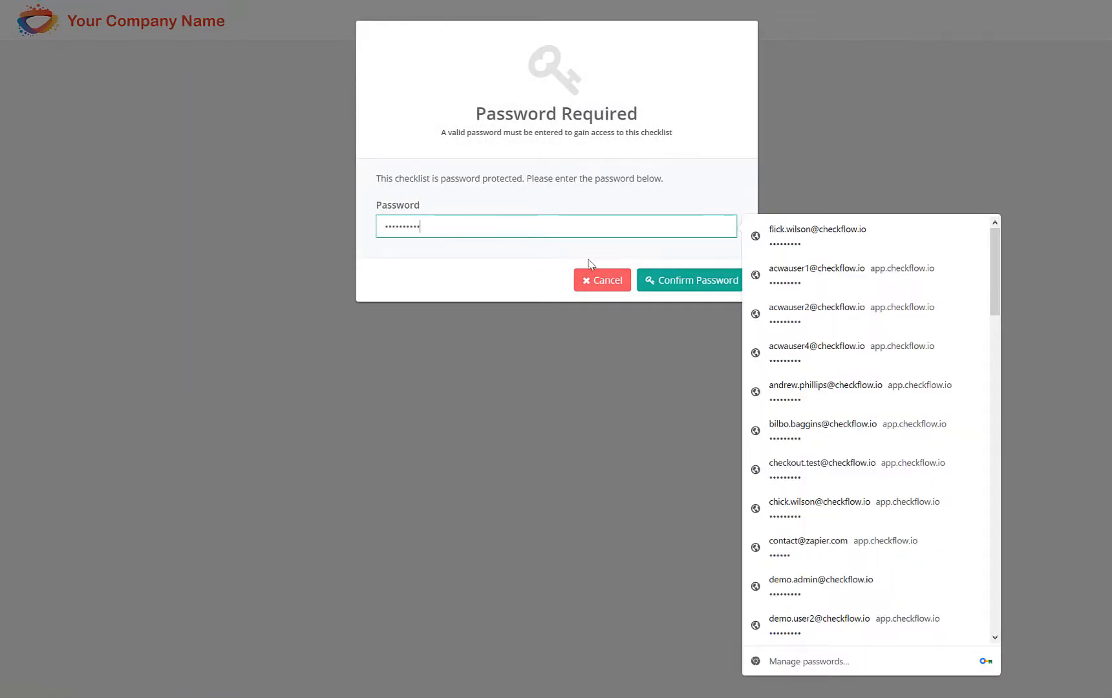
click(683, 283)
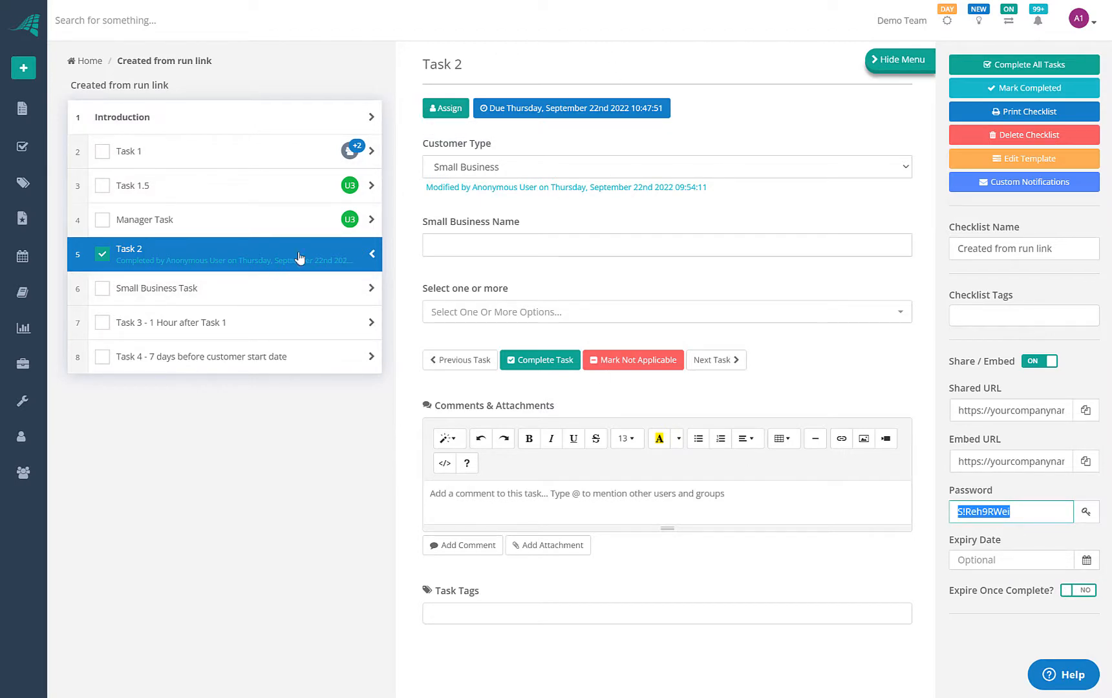
Tick the Small Business Task on the shared page, then check Task 2 and Task 3 in the app
click(247, 290)
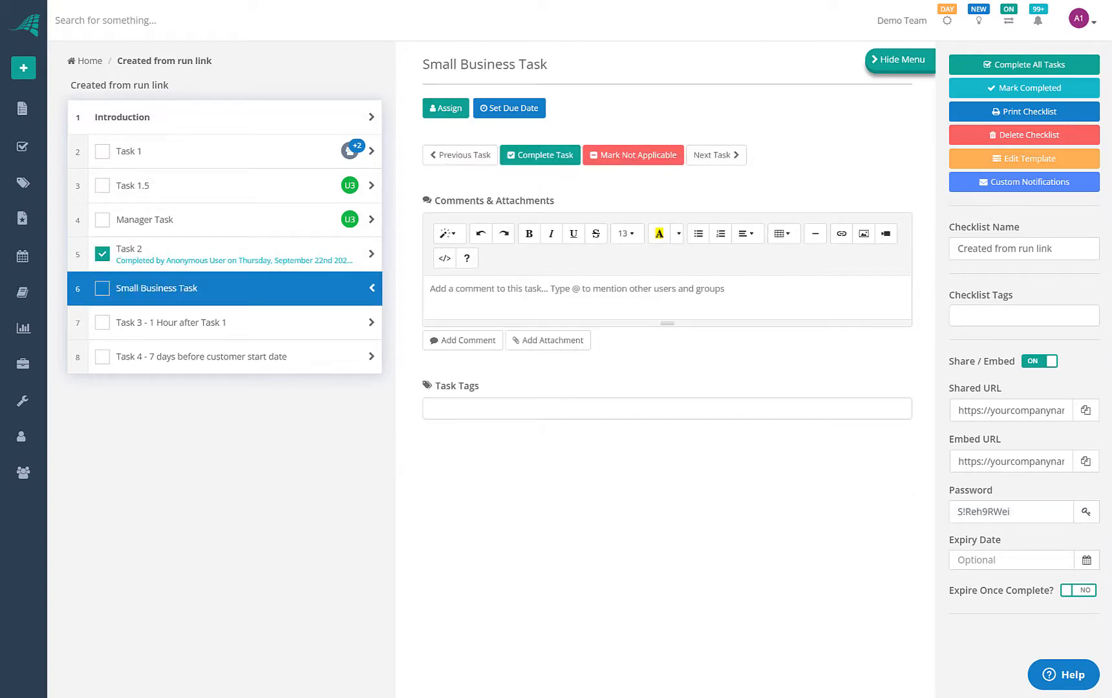
click(958, 0)
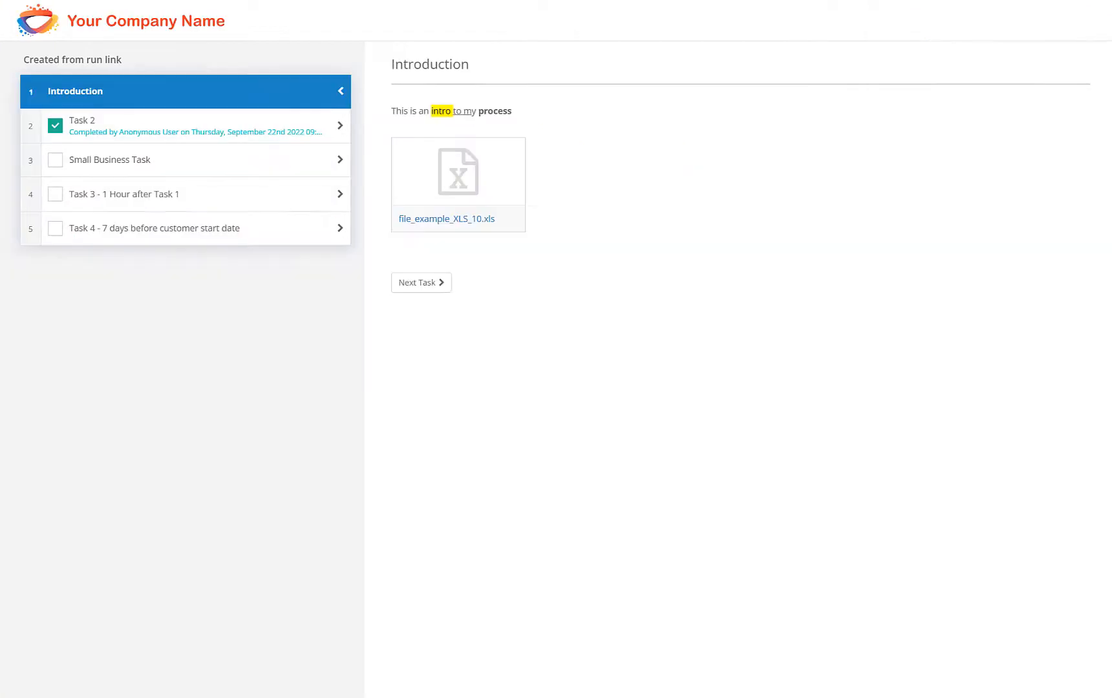
click(57, 159)
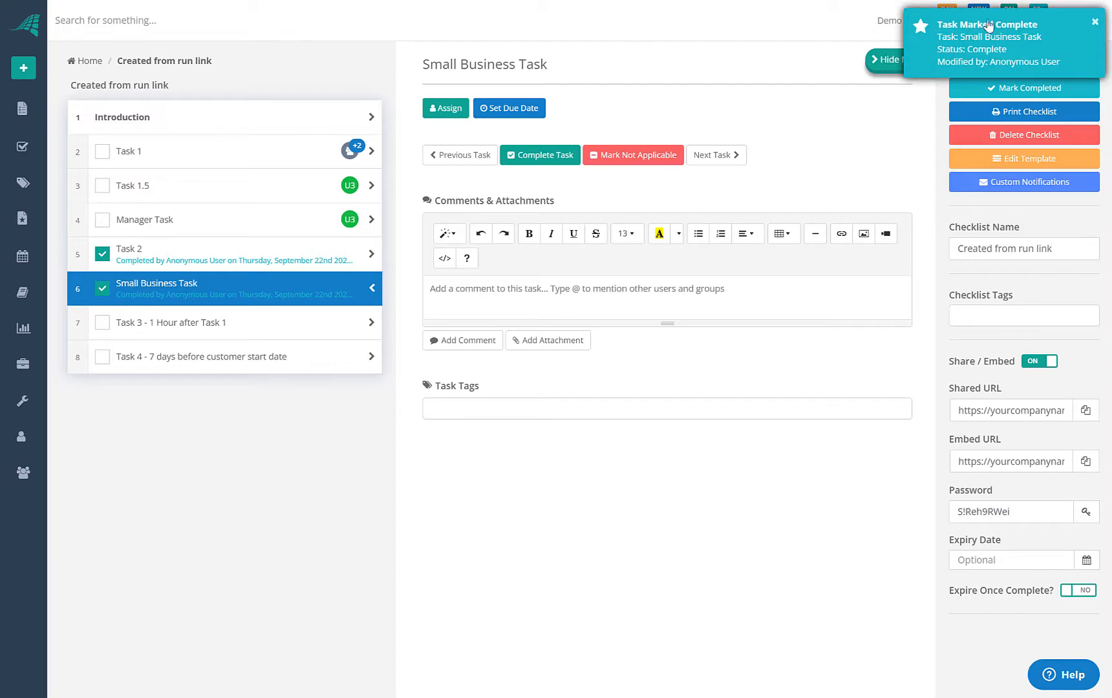
click(234, 267)
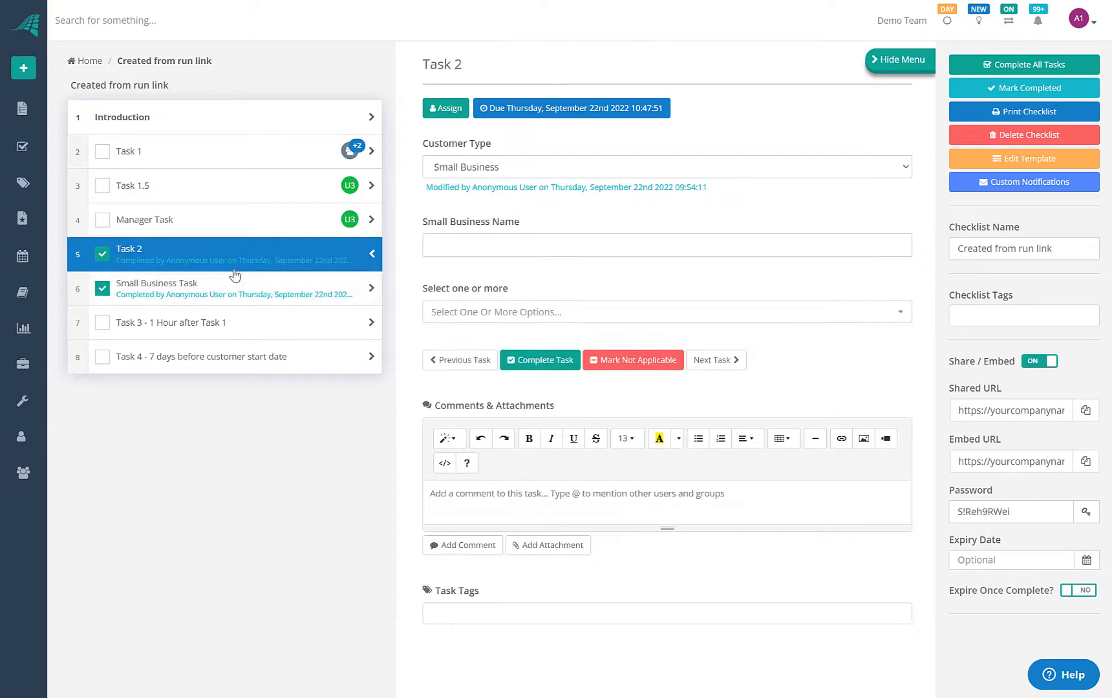
click(223, 296)
click(220, 329)
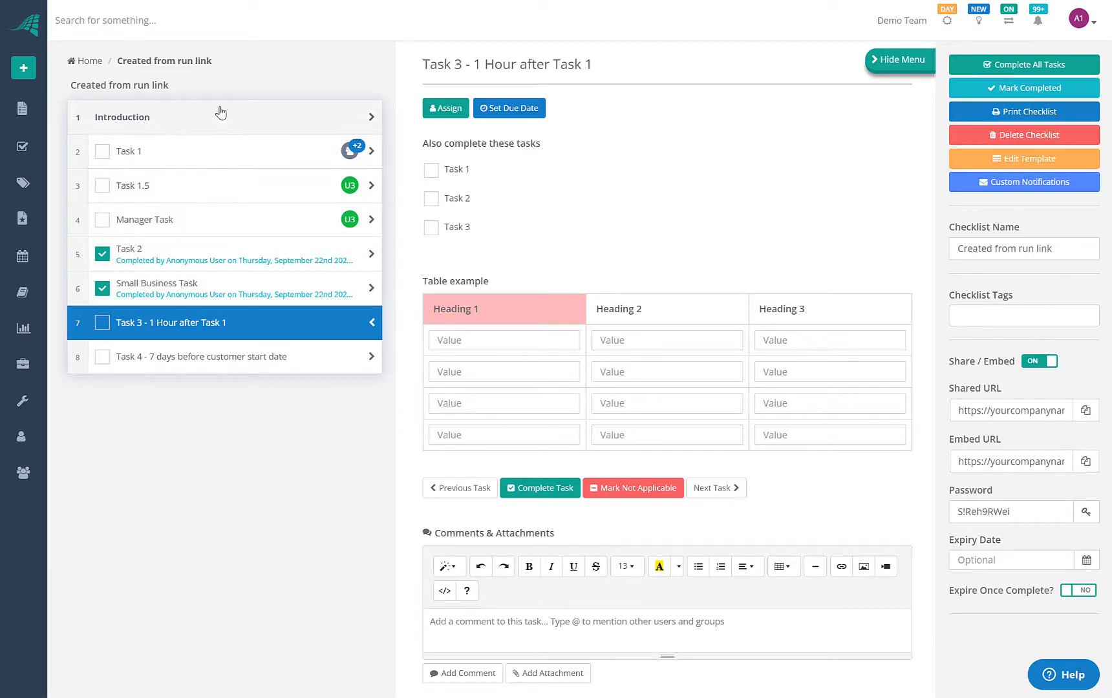
Return to the overview of ten in-progress checklists, led by 'Created from run link' at 2 of 7 tasks
click(31, 109)
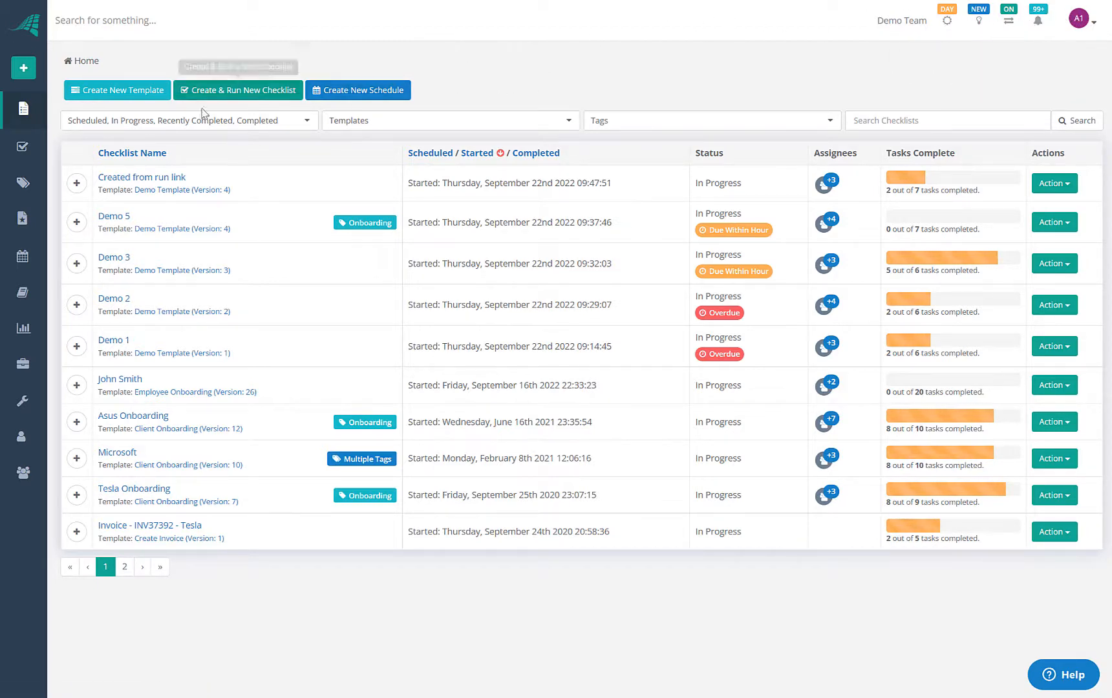
mouse_move(32, 180)
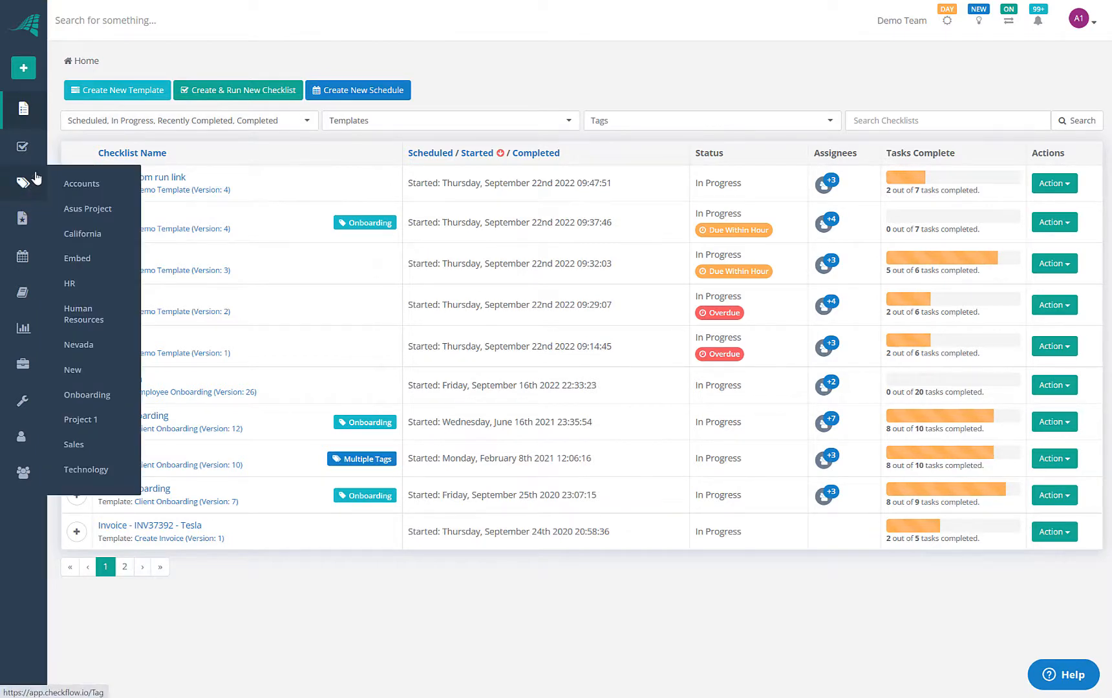